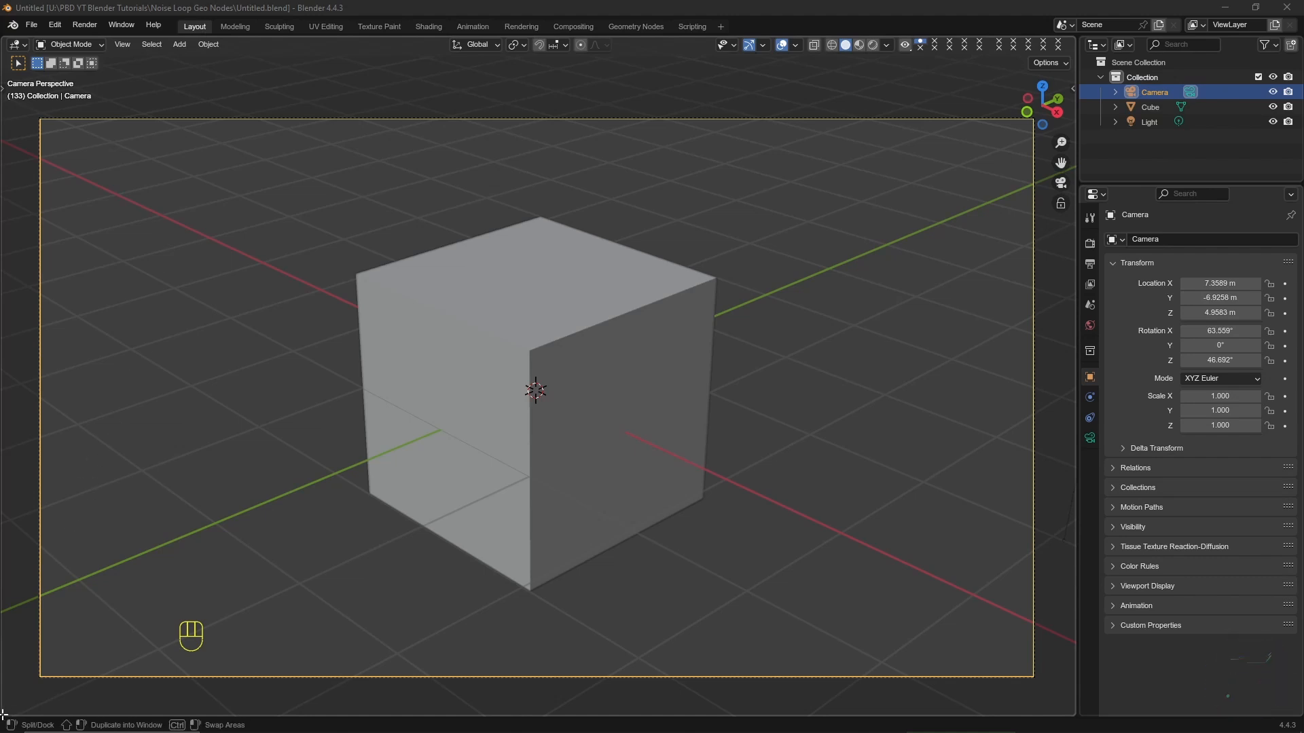
# Split a short strip off the bottom of the 3D viewport and turn it into a Timeline editor
pyautogui.moveTo(4, 713); pyautogui.dragTo(8, 599)
pyautogui.click(17, 611)
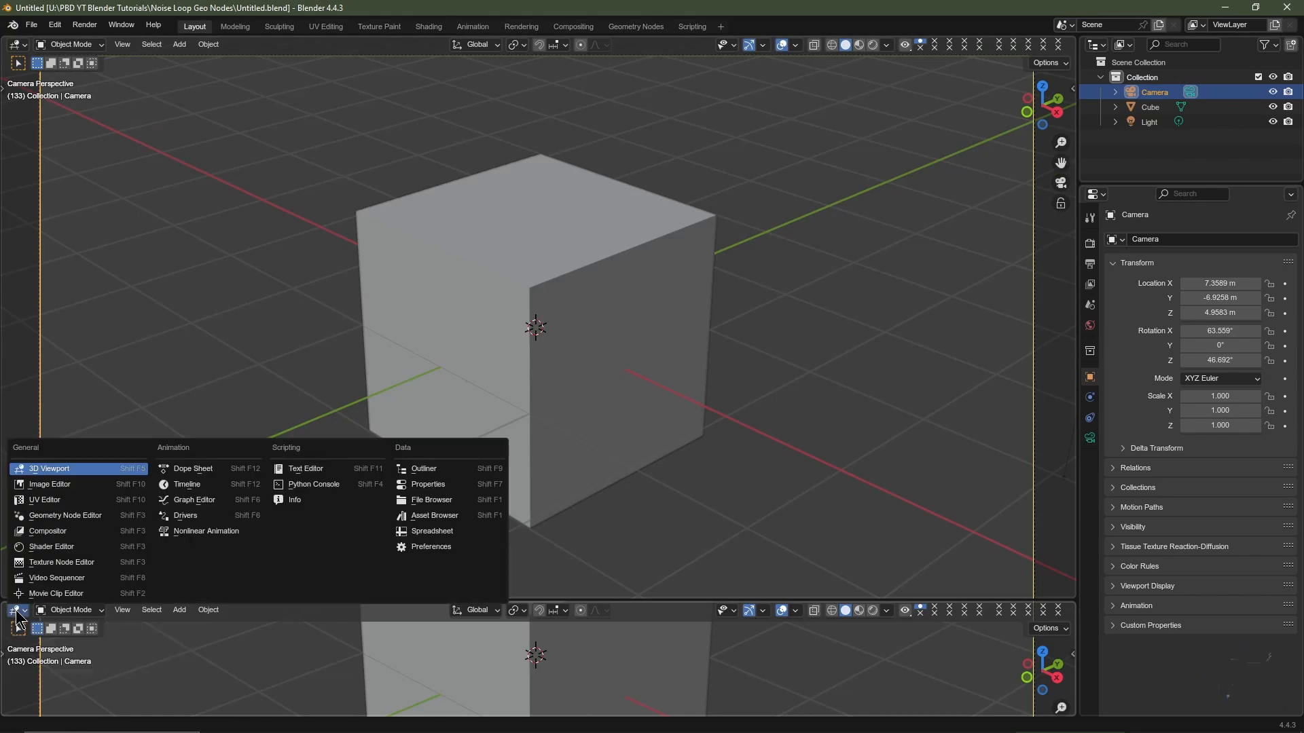
pyautogui.click(180, 486)
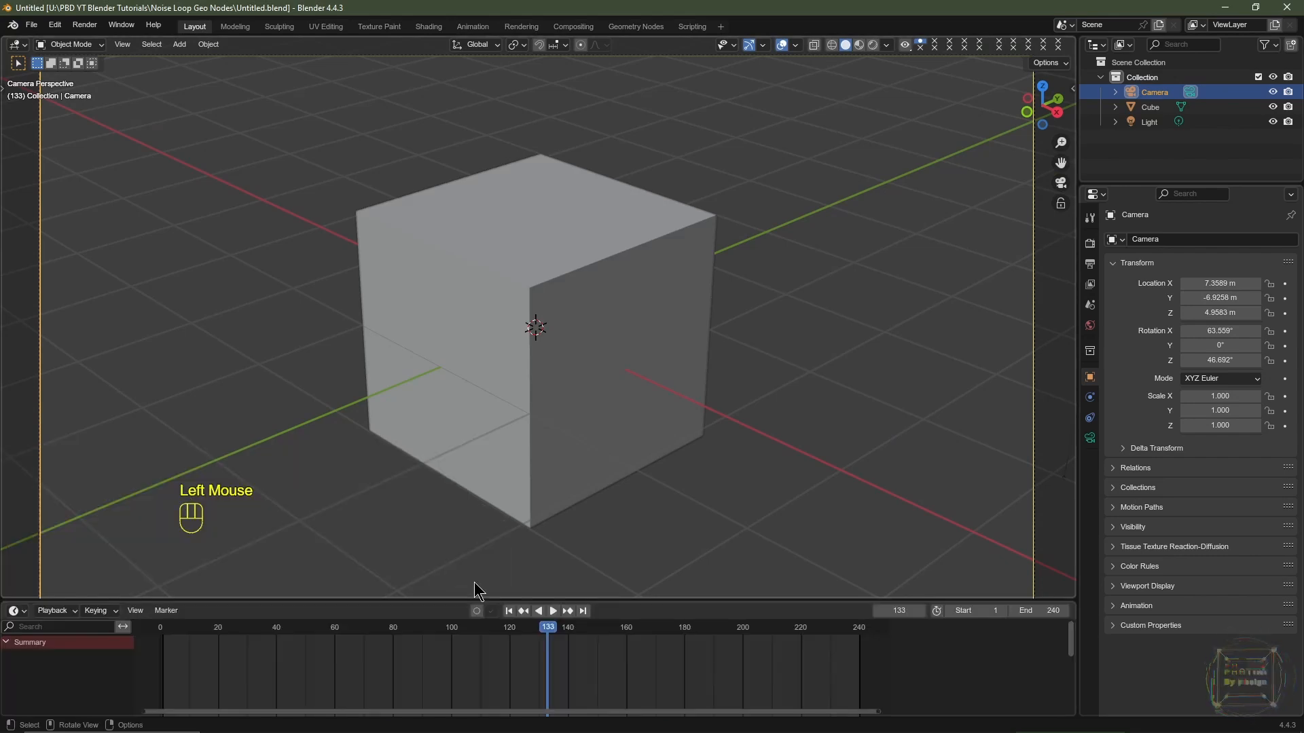
# Set the animation's end frame to 120 and fit the full frame range in the timeline
pyautogui.click(1032, 609)
pyautogui.write('120')
pyautogui.press('Return')
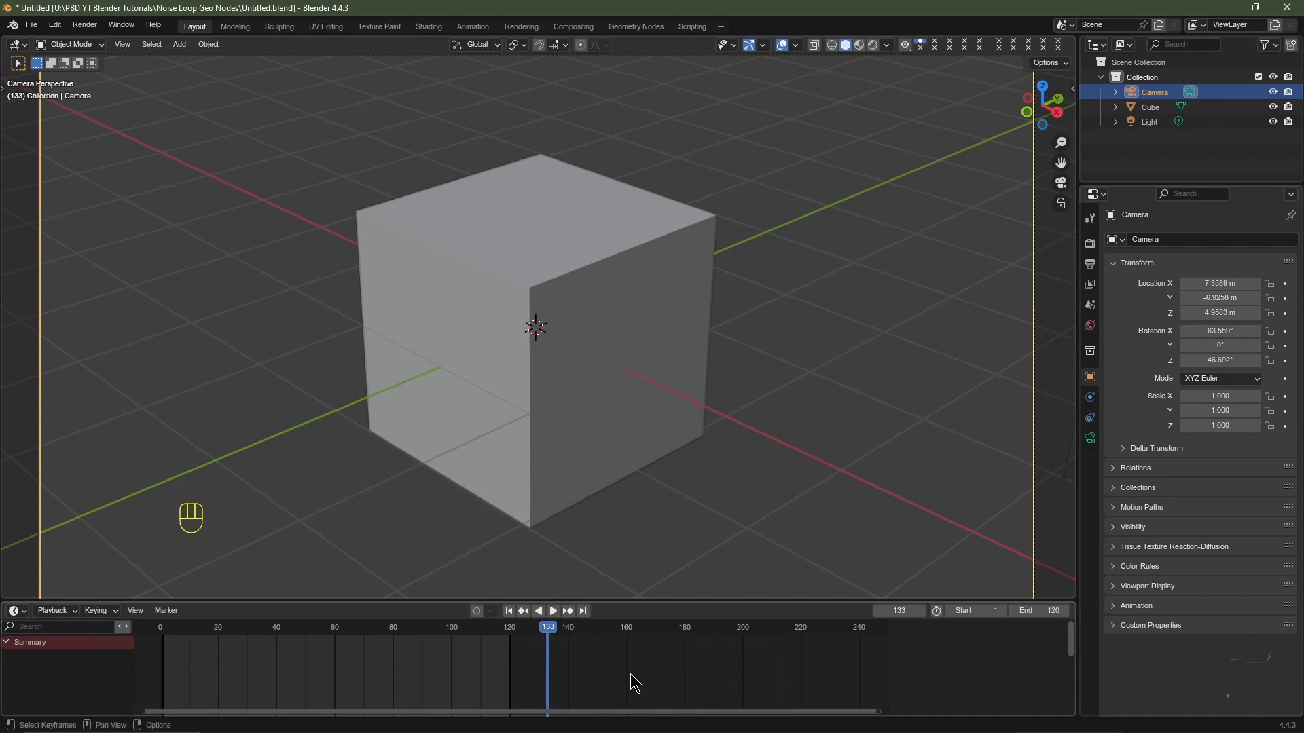
pyautogui.press('Home')
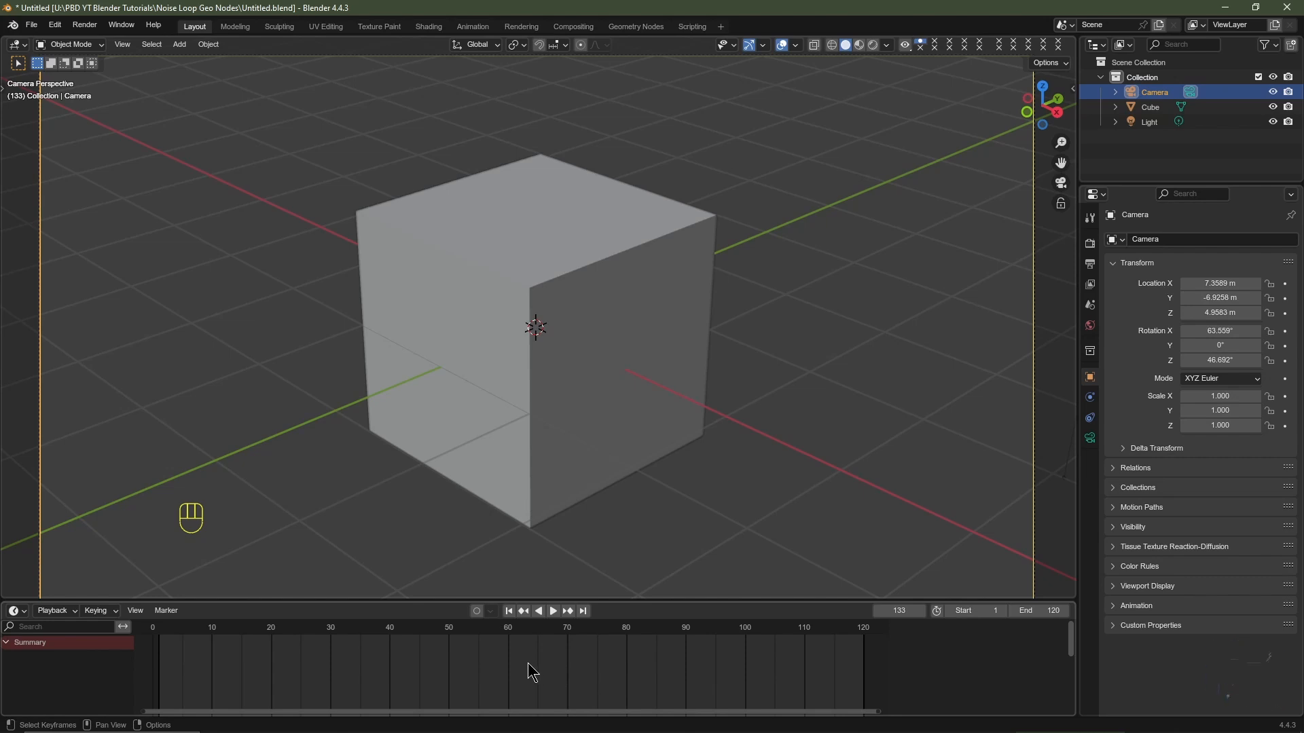
# Check the add-on preferences for Node Wrangler by filtering on "Node", then save the preferences and close them
pyautogui.click(57, 26)
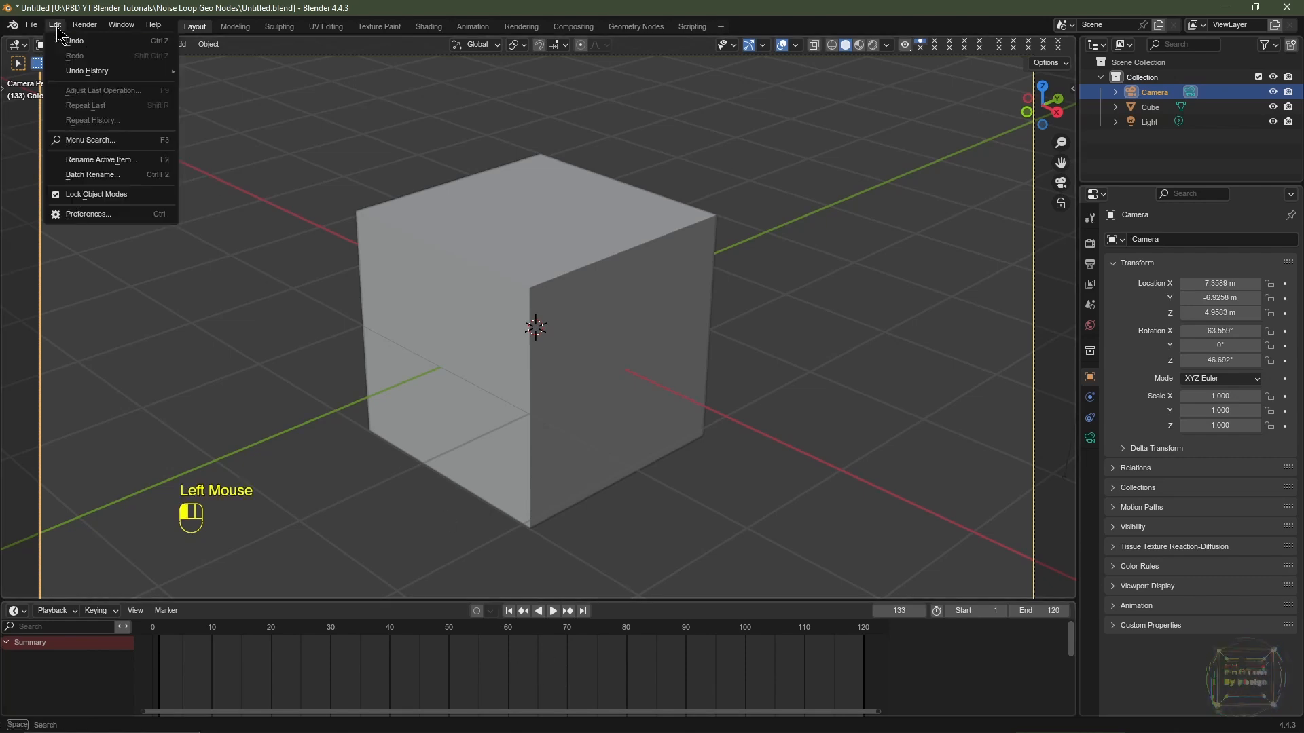
pyautogui.click(92, 214)
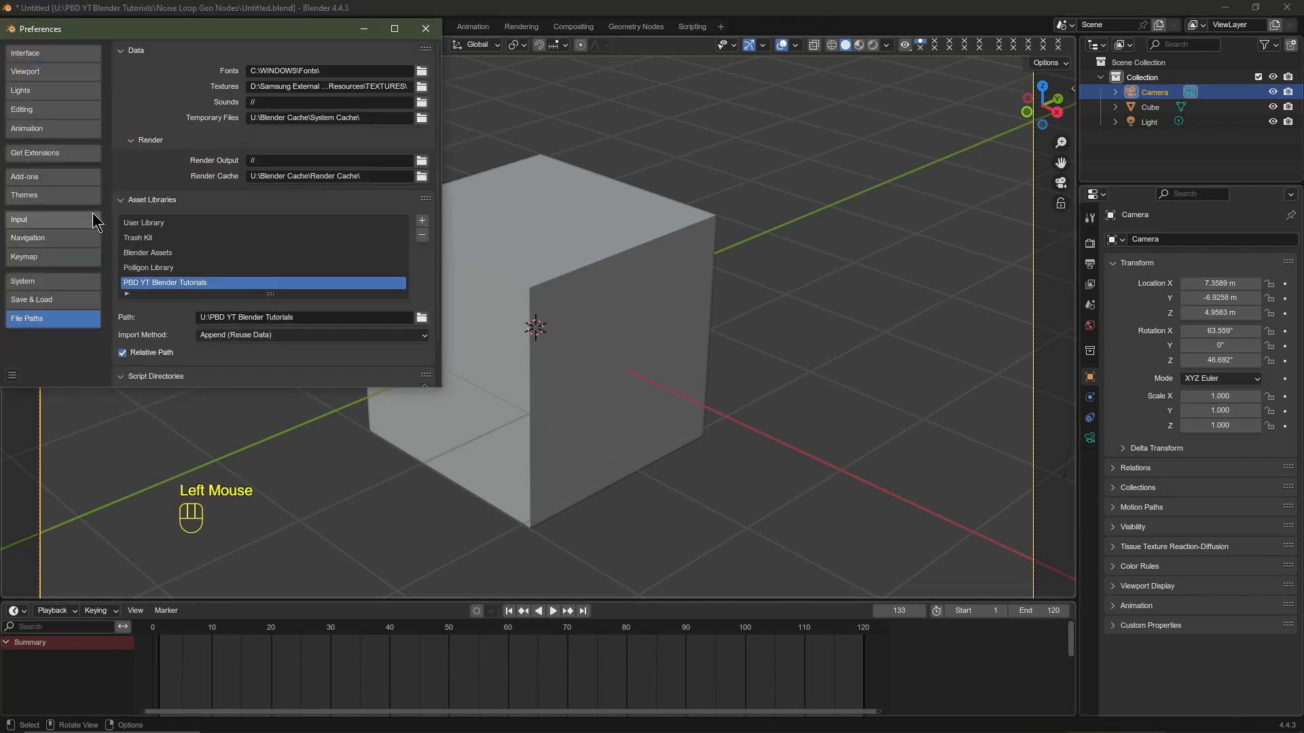
pyautogui.click(55, 176)
pyautogui.click(224, 51)
pyautogui.write('Node')
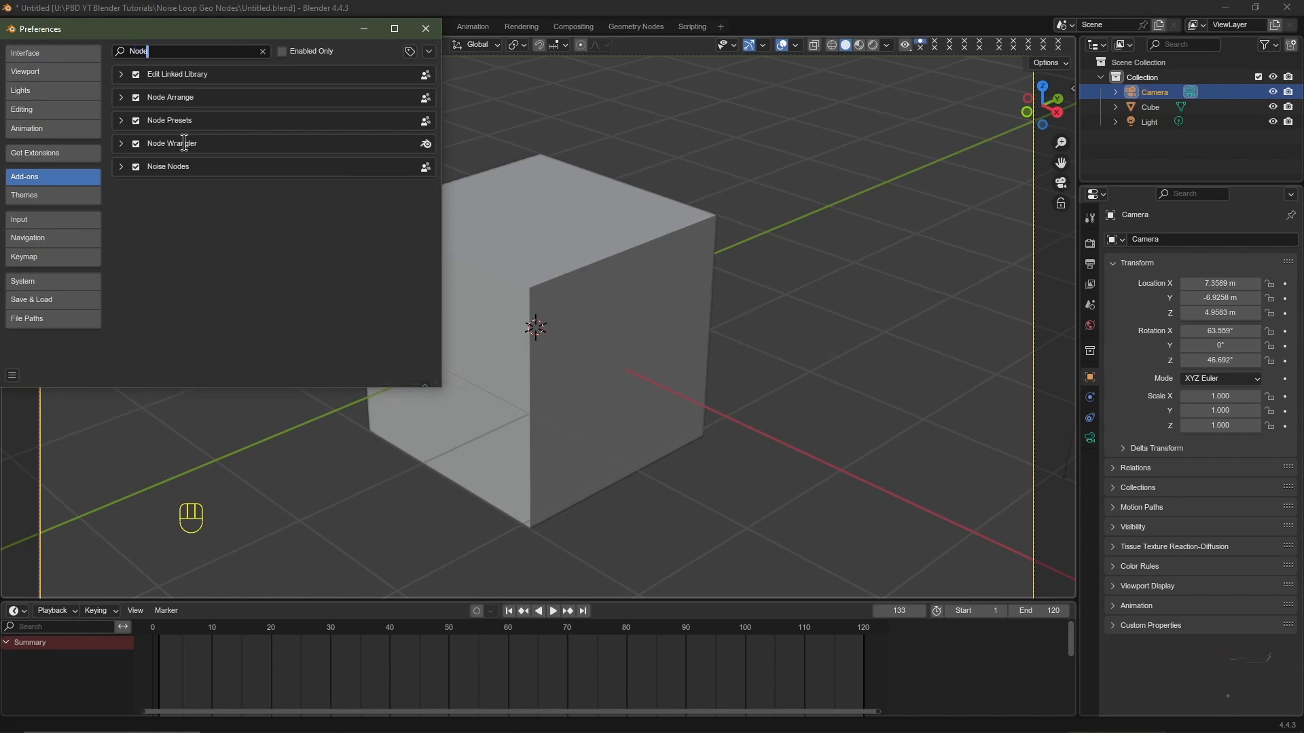
pyautogui.click(12, 376)
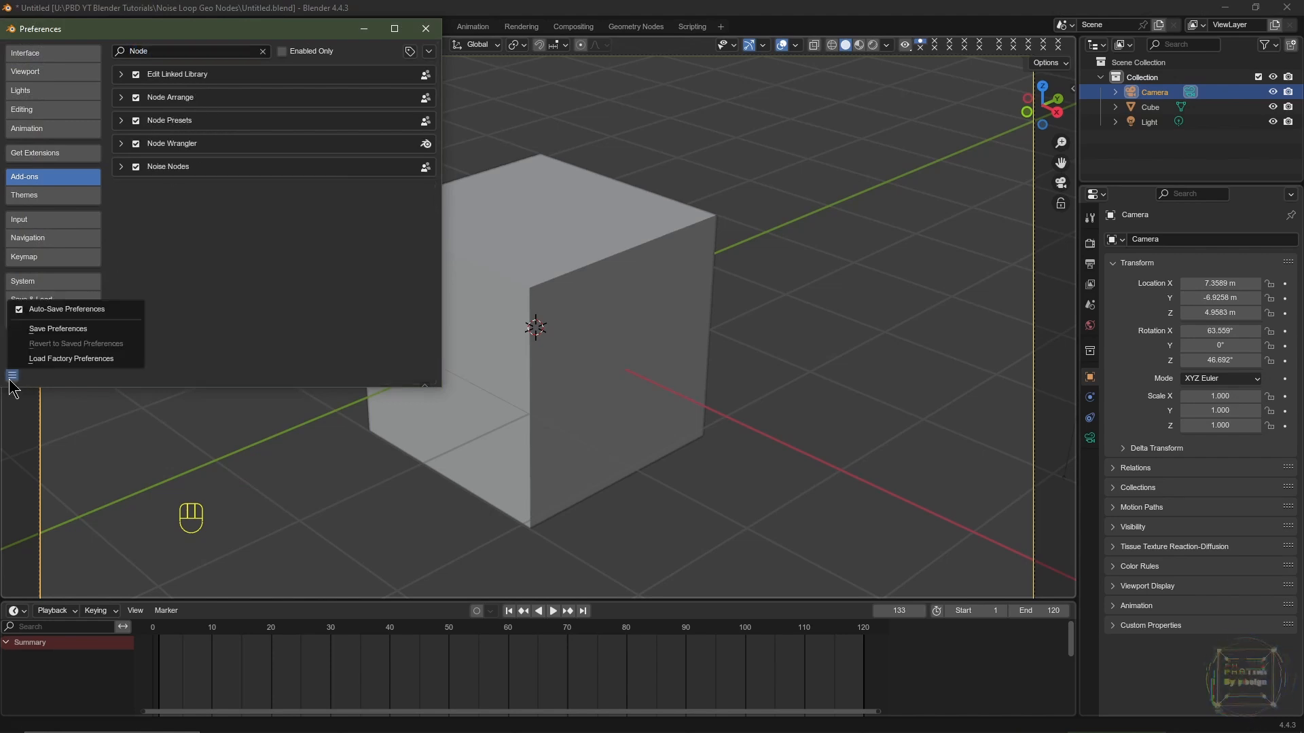
pyautogui.click(60, 331)
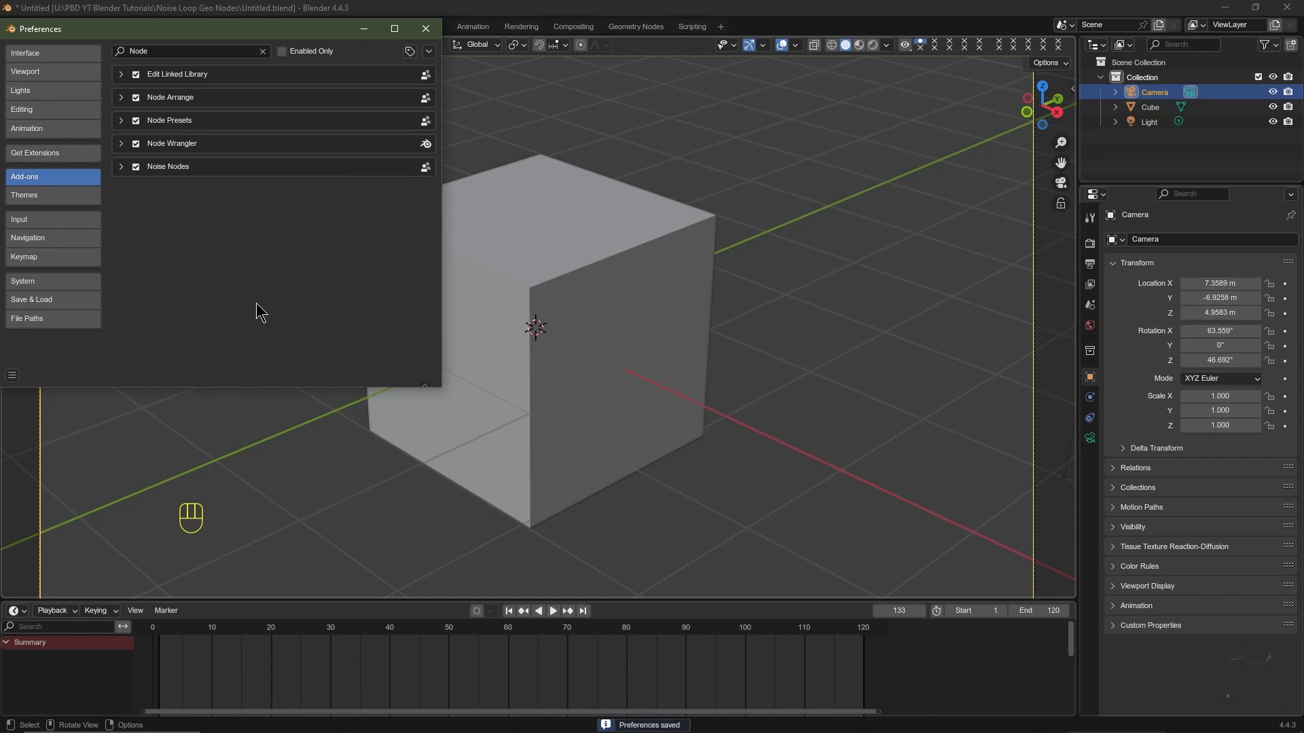
pyautogui.click(425, 28)
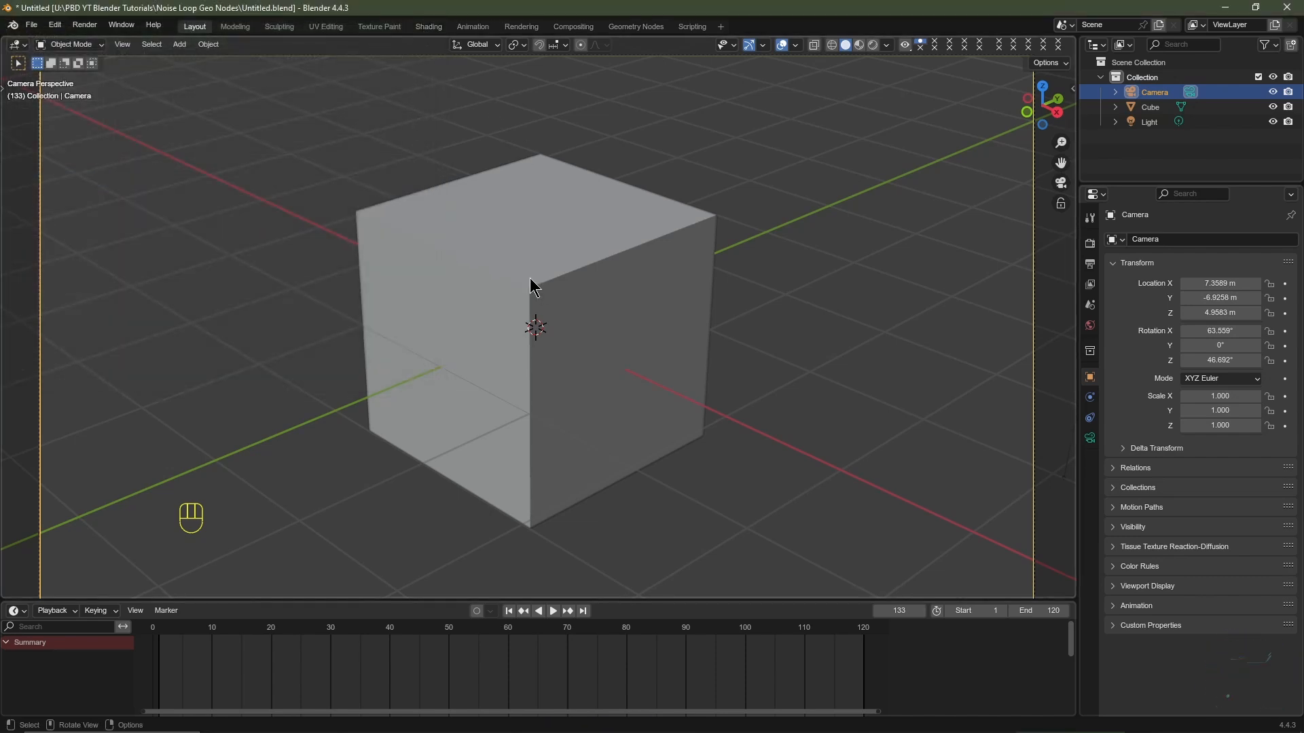
# Enable Render Region in the scene's output format settings and show the whole camera frame
pyautogui.click(1089, 265)
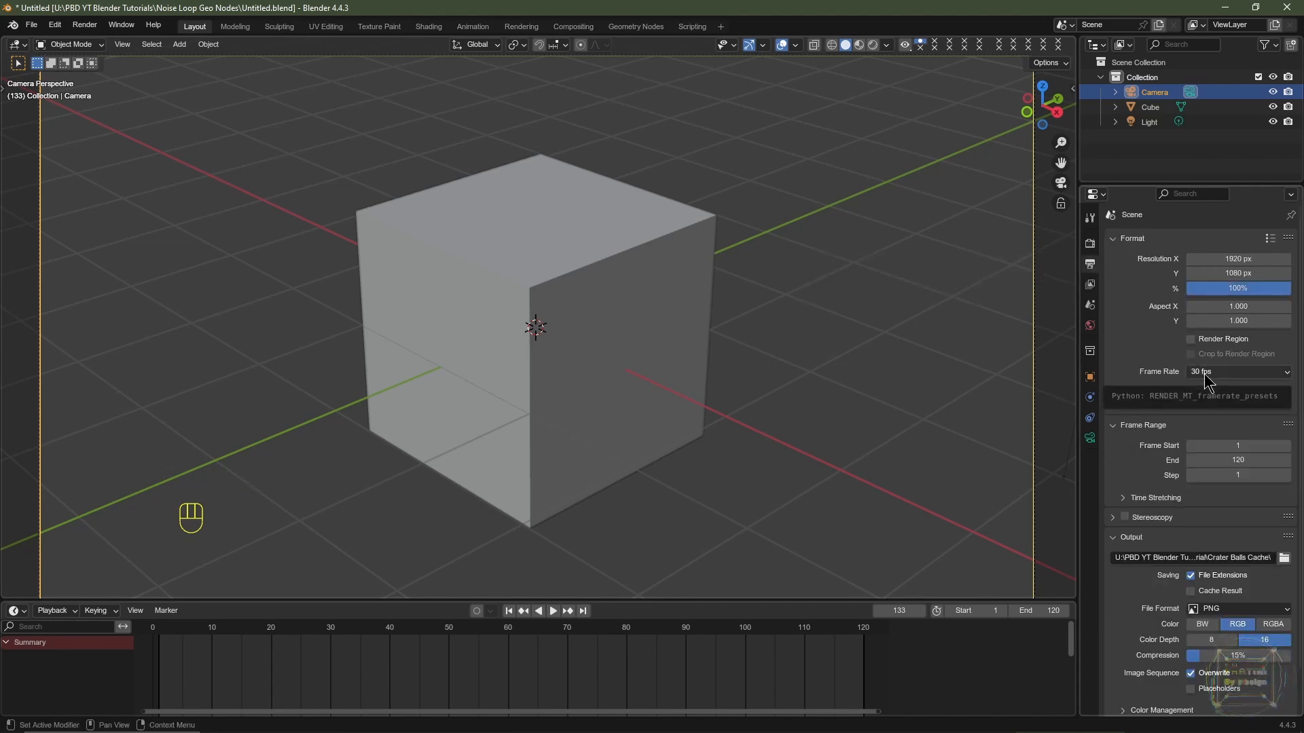
pyautogui.click(1192, 340)
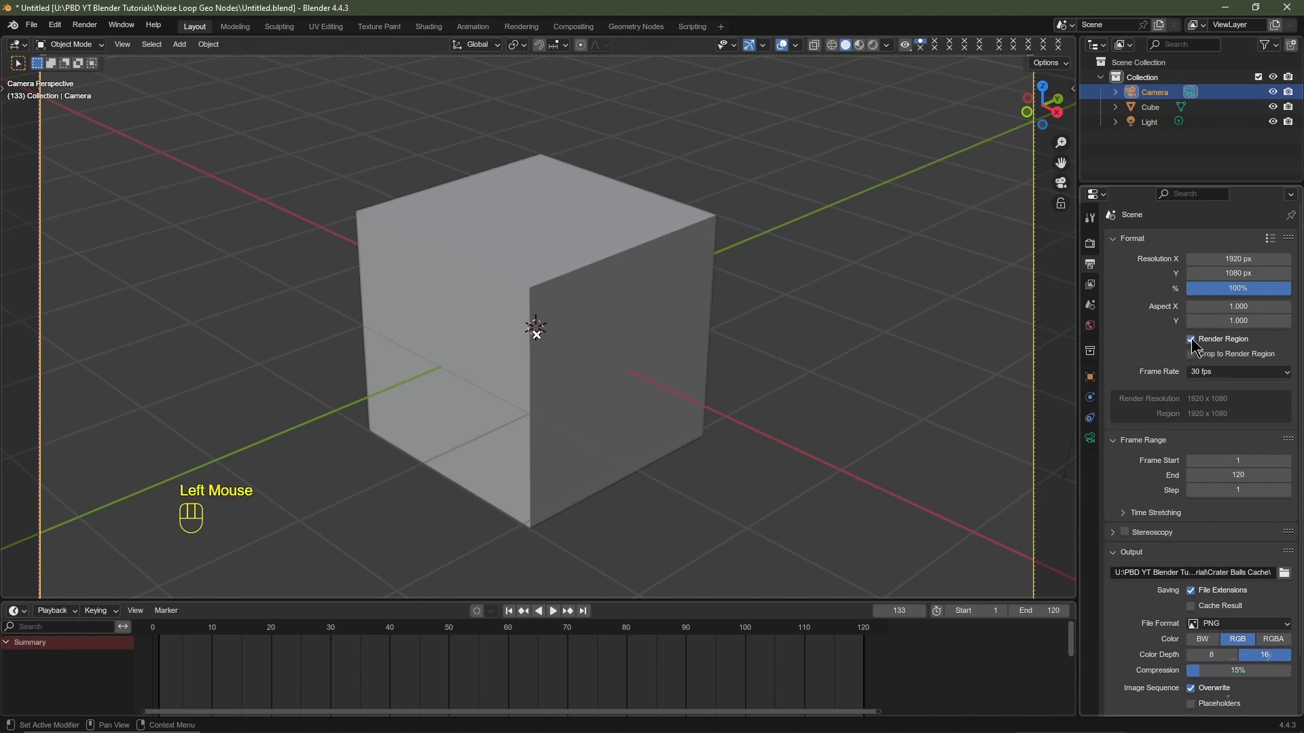
pyautogui.scroll(-1, 512, 189)
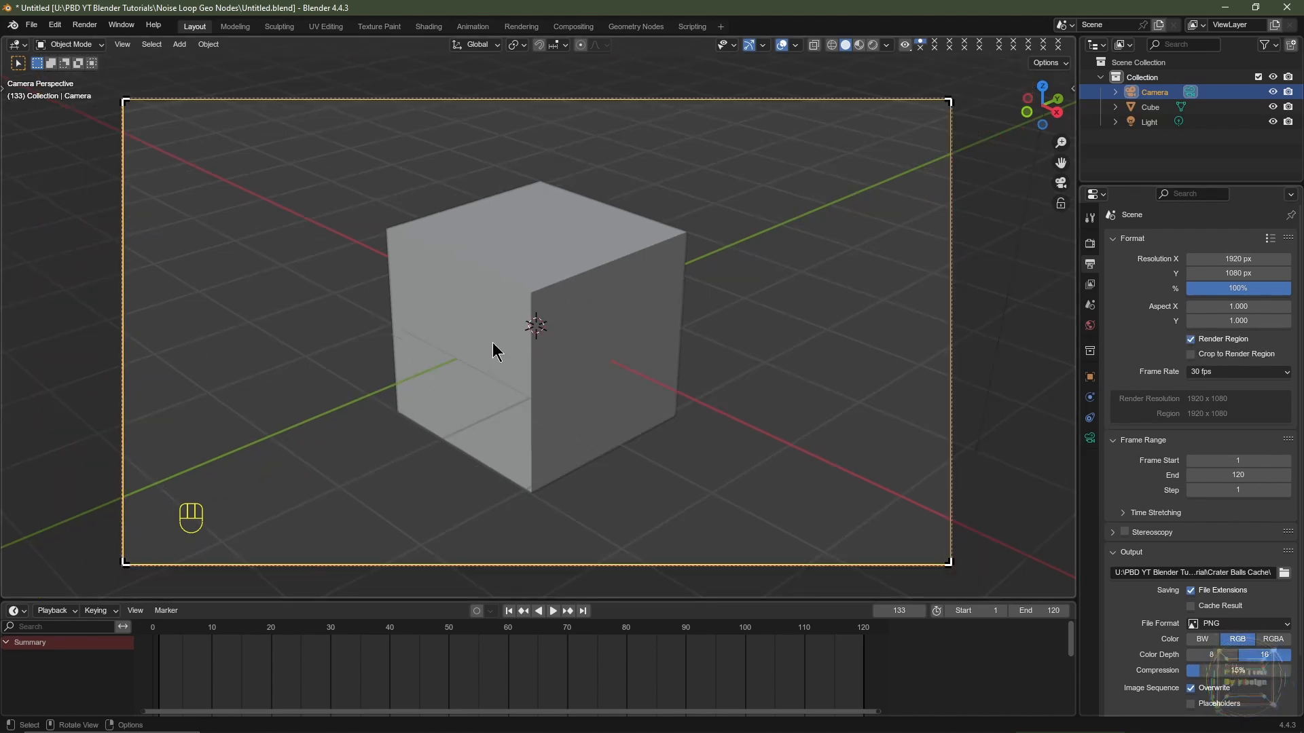
pyautogui.scroll(-1, 451, 294)
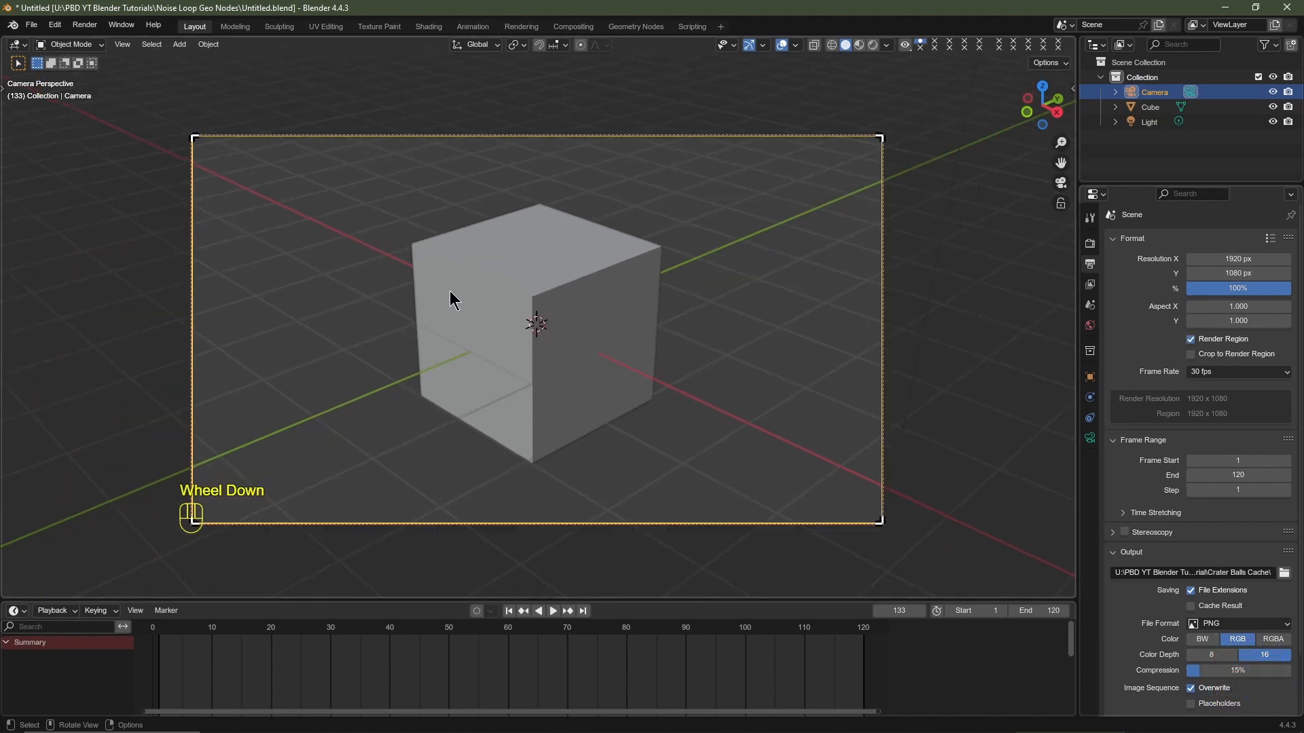
# Select the default cube and show its modifier settings
pyautogui.click(537, 303)
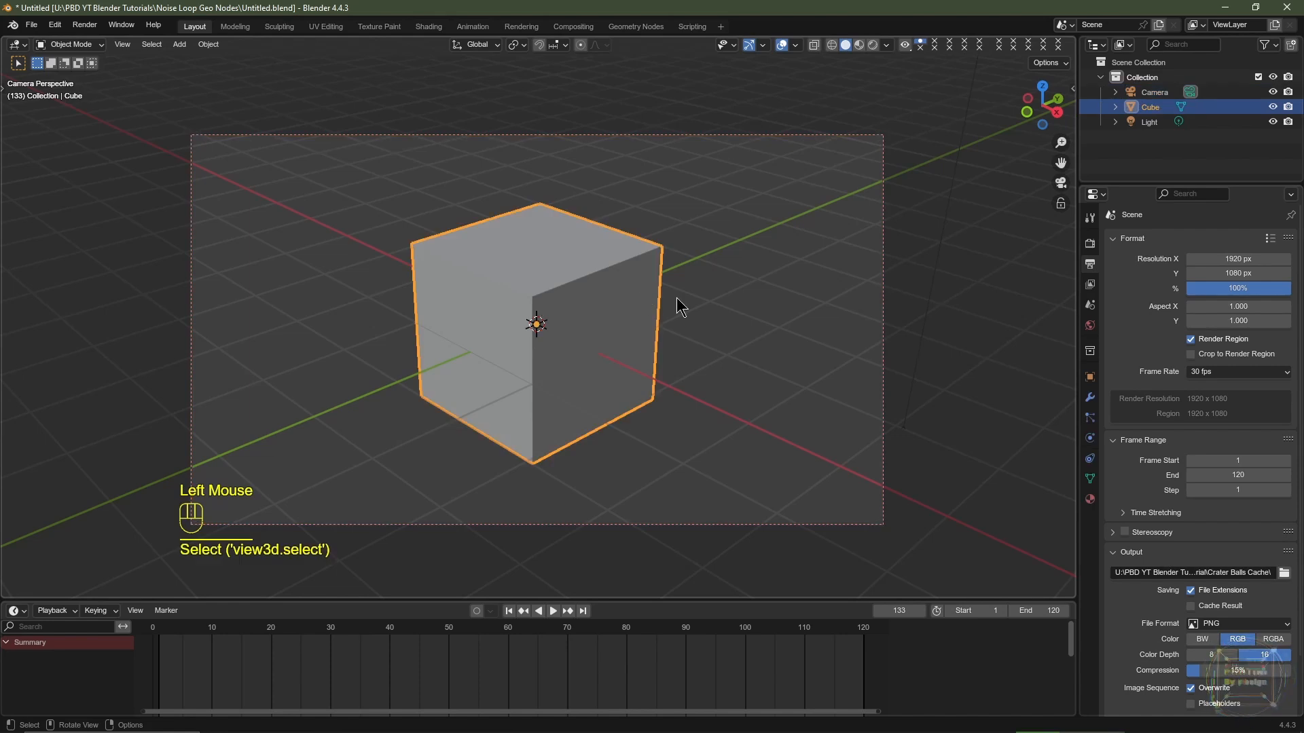
pyautogui.click(1089, 399)
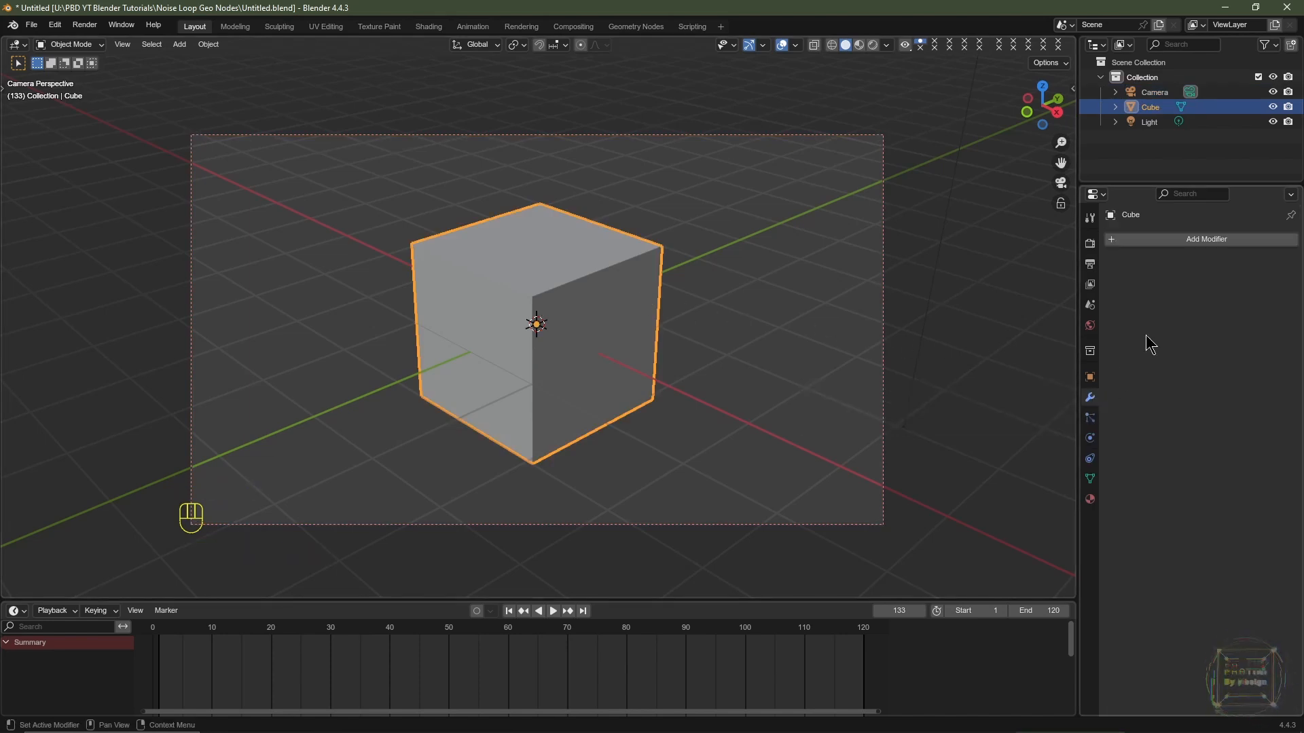
pyautogui.click(1191, 241)
pyautogui.moveTo(1169, 253)
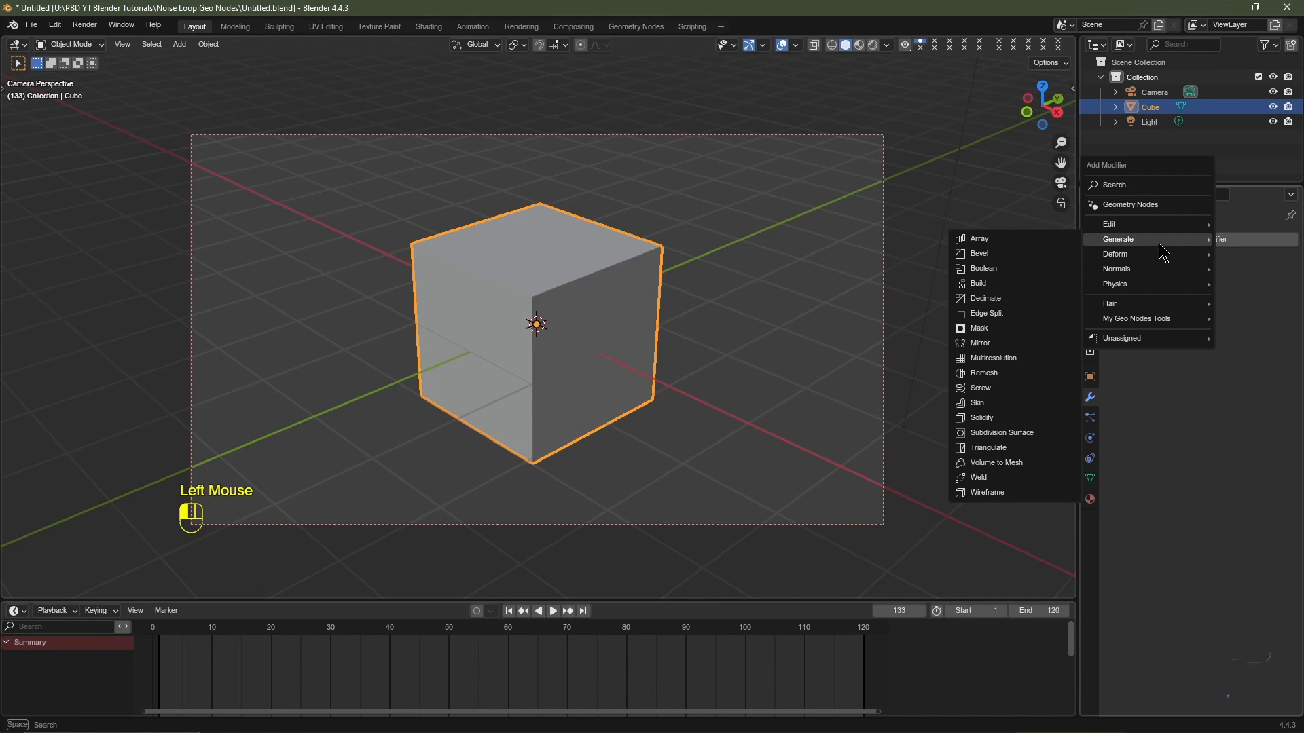
pyautogui.click(1003, 434)
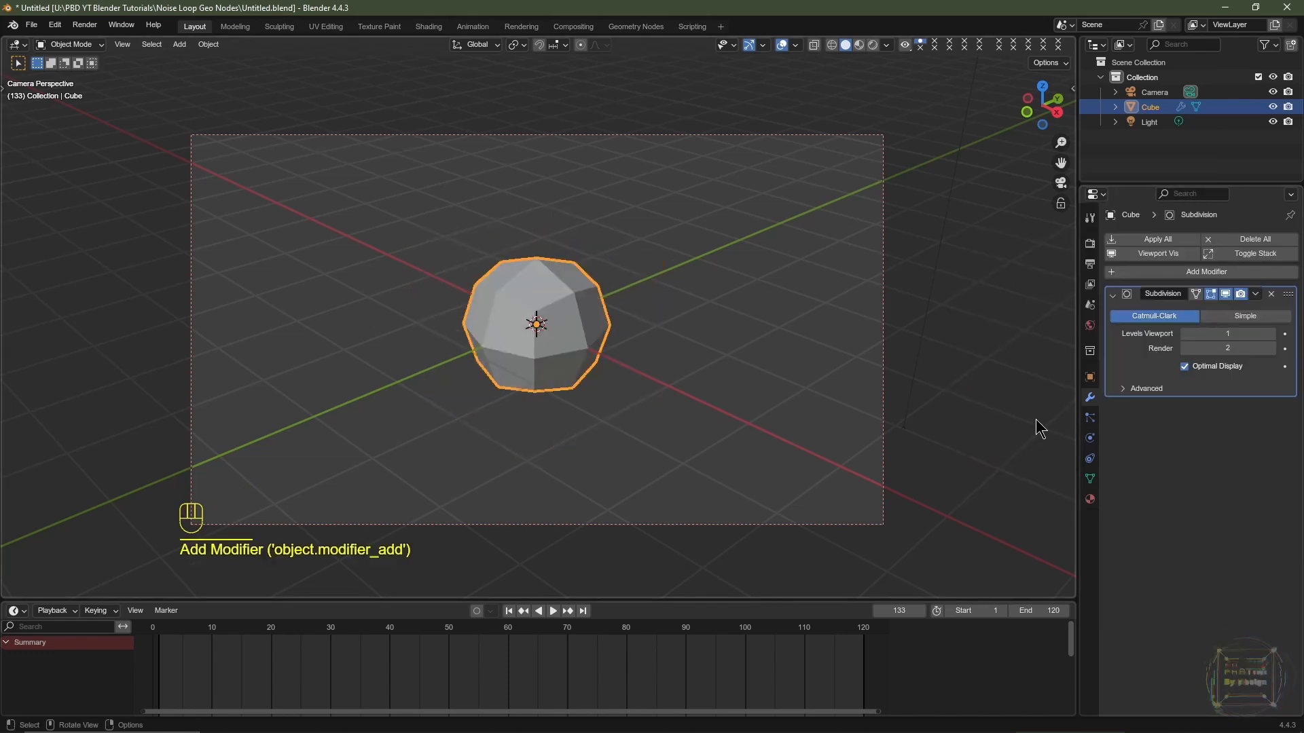
pyautogui.click(1272, 297)
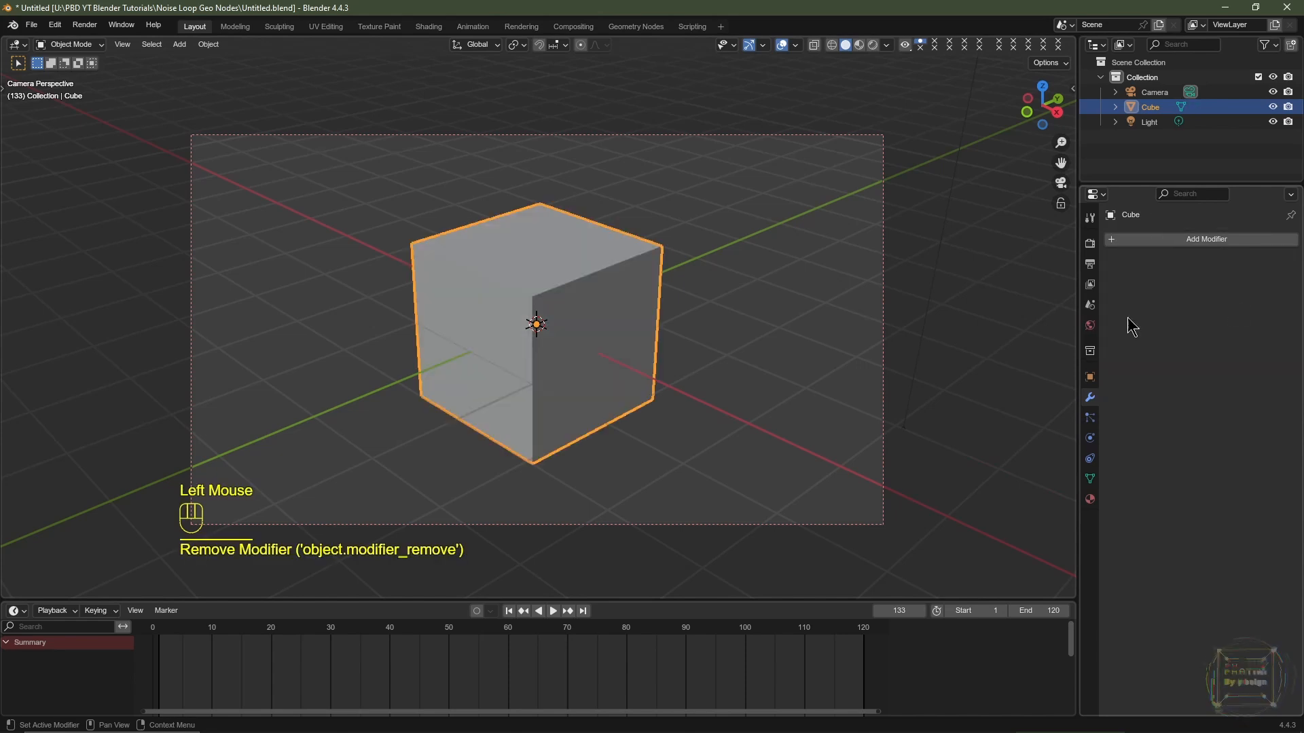
# Add a Subdivision Surface modifier to the cube with the viewport level set to 2
pyautogui.hotkey('ctrl', '2')
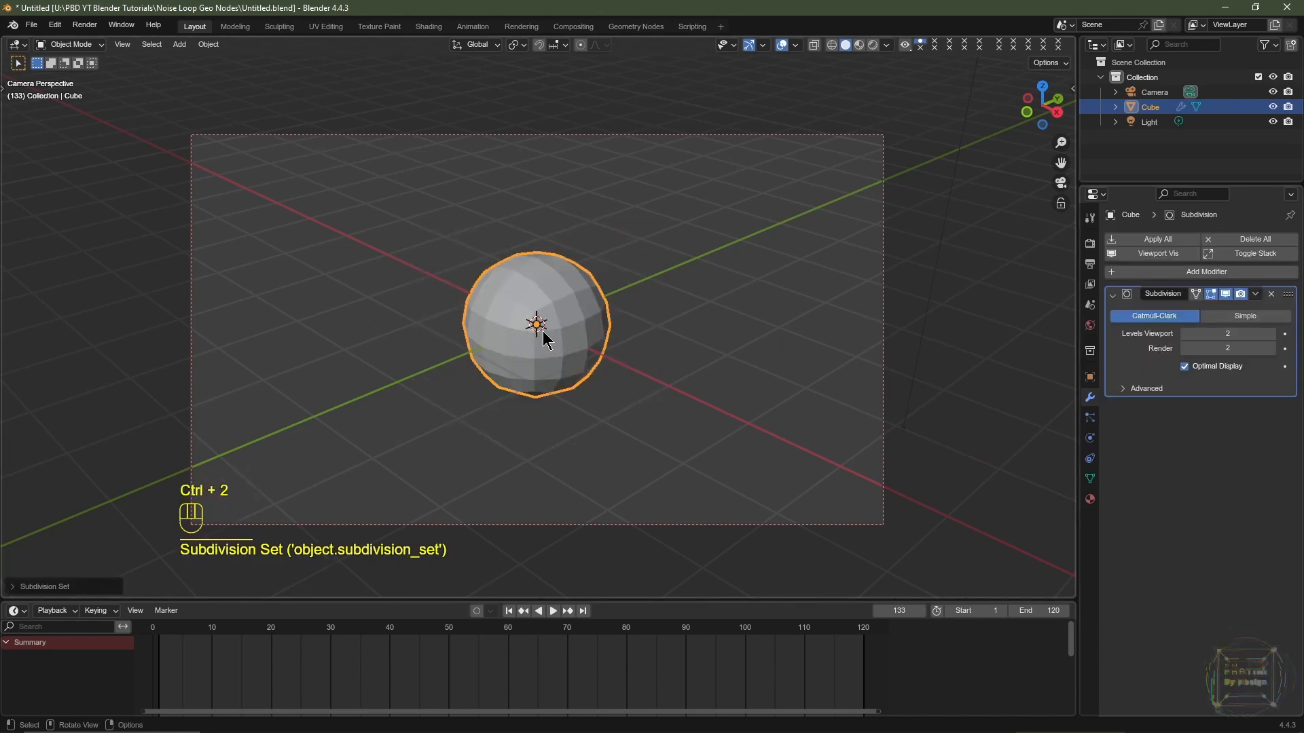
pyautogui.hotkey('ctrl', '3')
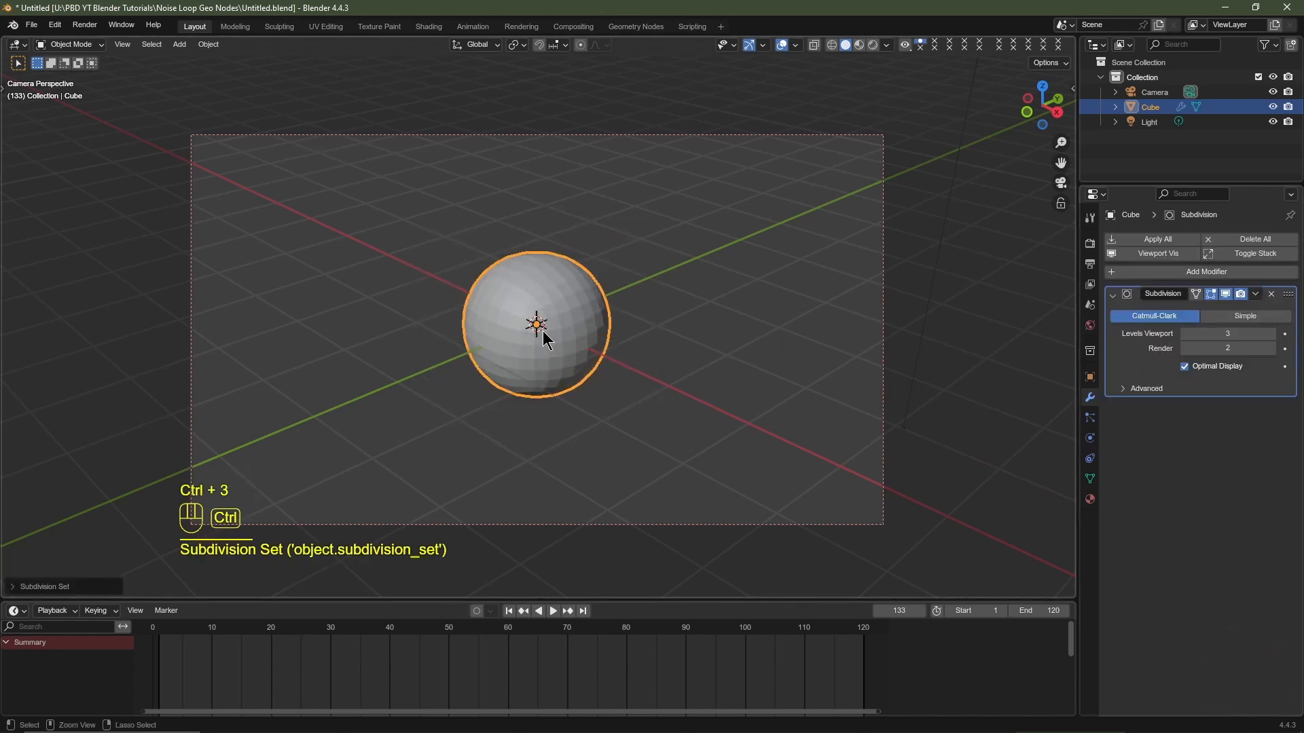
pyautogui.click(1189, 333)
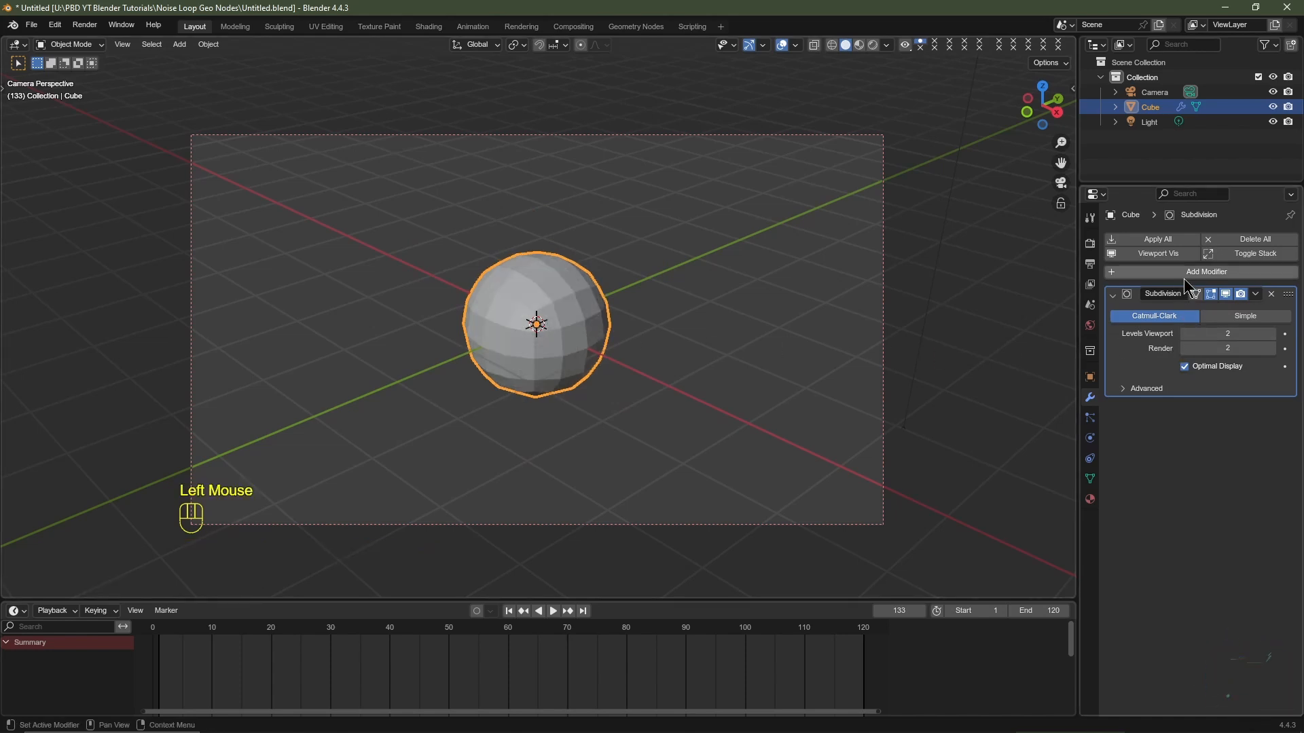
# Add a Cast modifier with the Sphere shape to the cube after the Subdivision modifier
pyautogui.click(1186, 275)
pyautogui.moveTo(1170, 293)
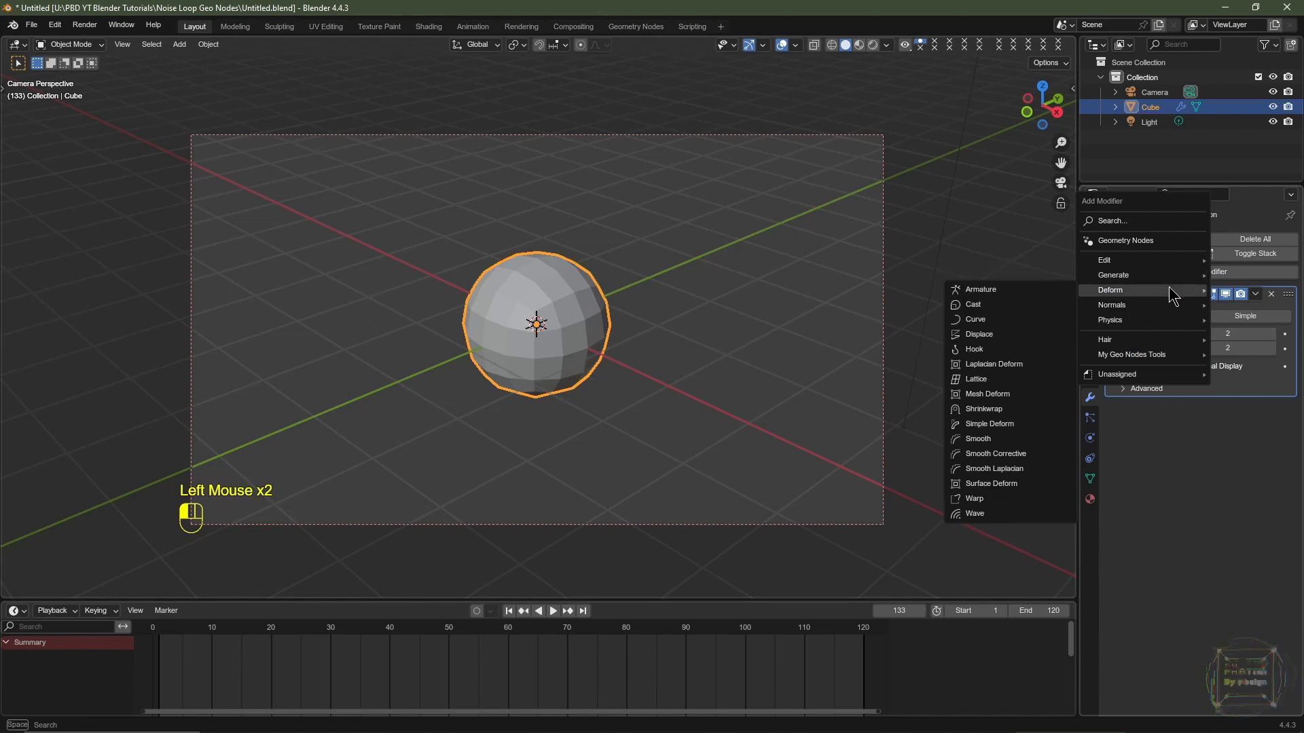
pyautogui.click(1024, 304)
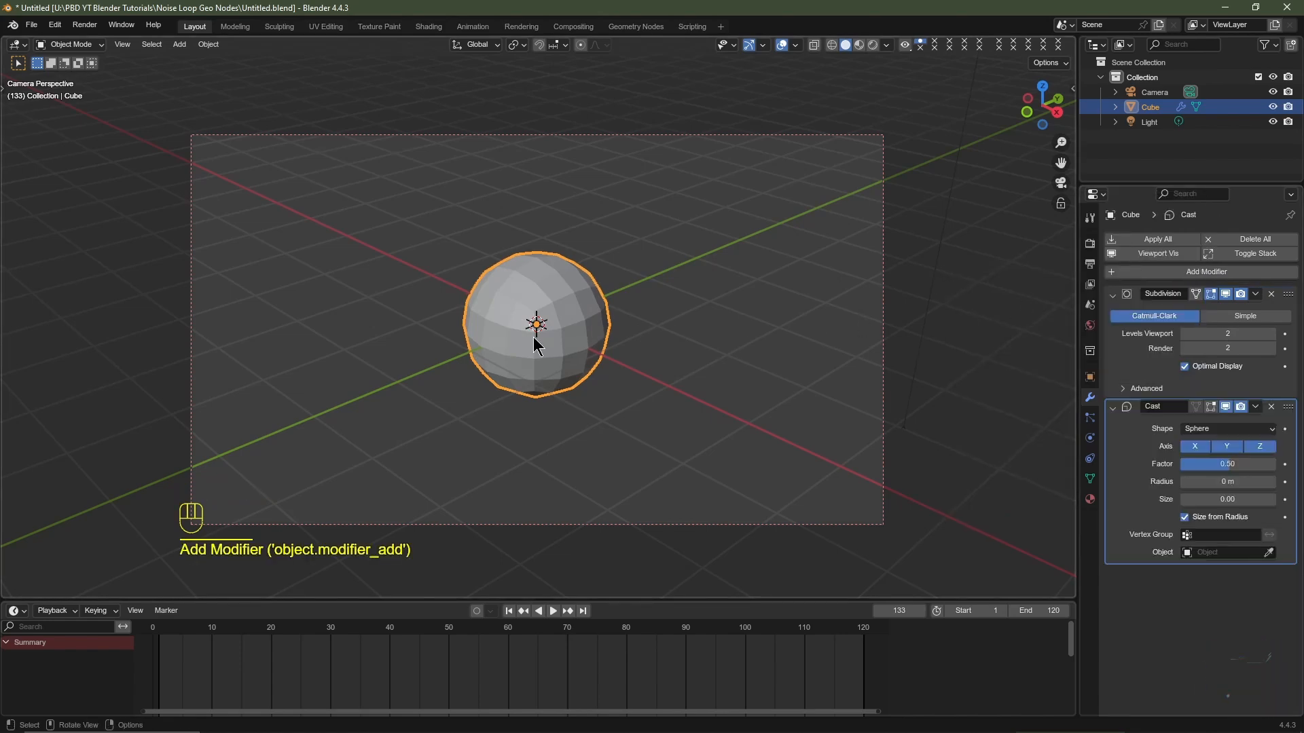
# Compare the mesh in front view with the Cast modifier's viewport display off and on, and apply all modifiers
pyautogui.press('KP_1')
pyautogui.scroll(5, 538, 333)
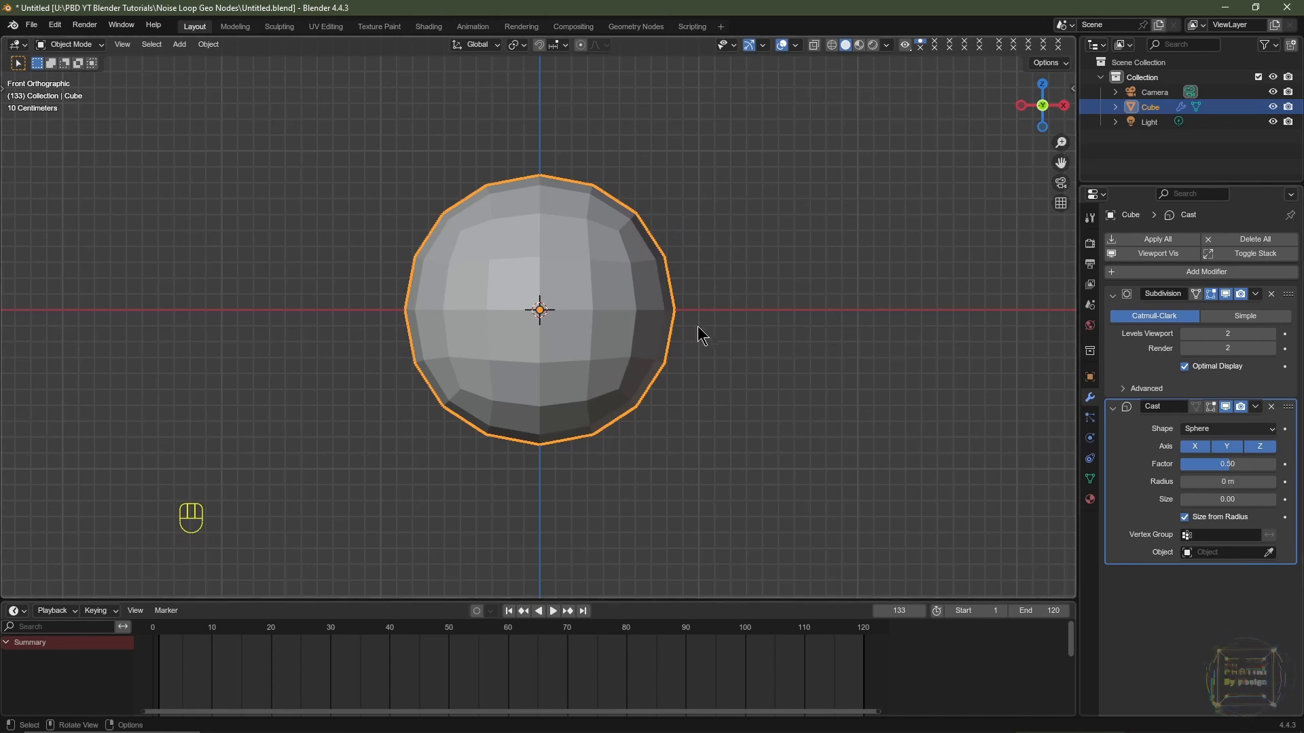
pyautogui.click(1228, 407)
pyautogui.click(1227, 407)
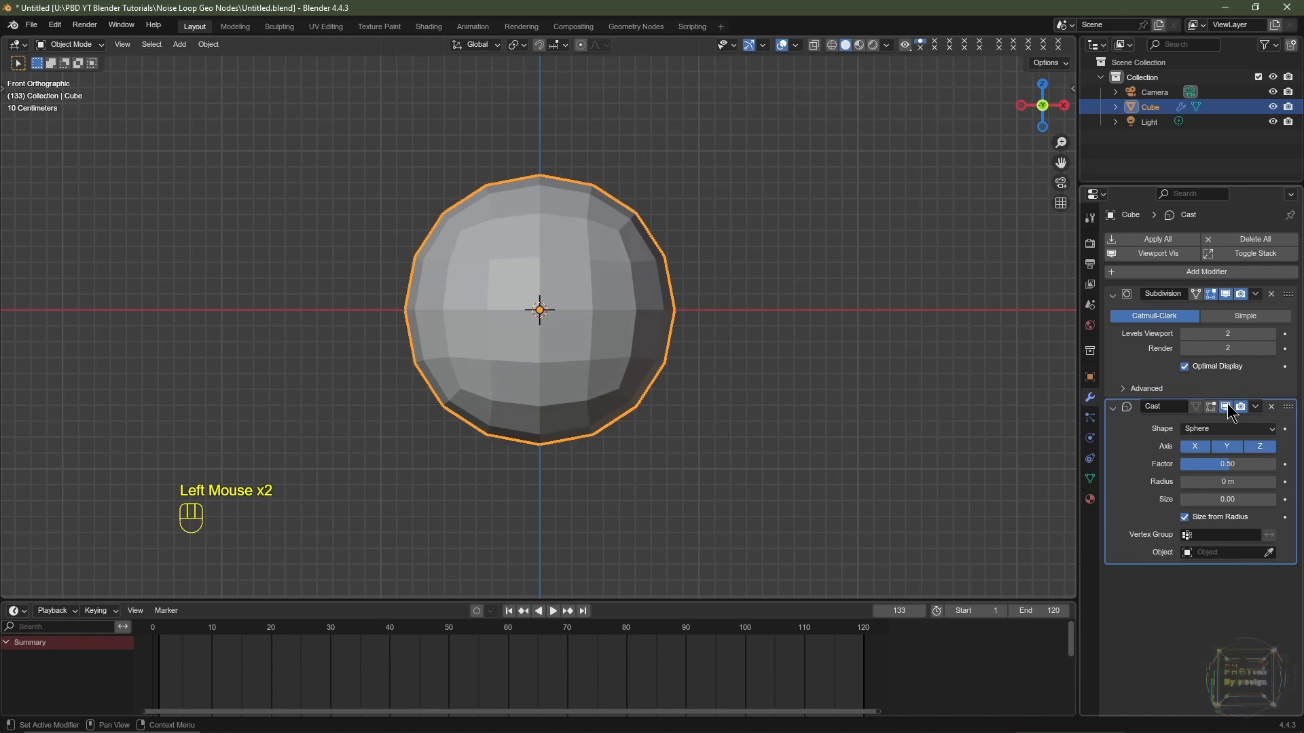
pyautogui.click(1226, 408)
pyautogui.click(1225, 406)
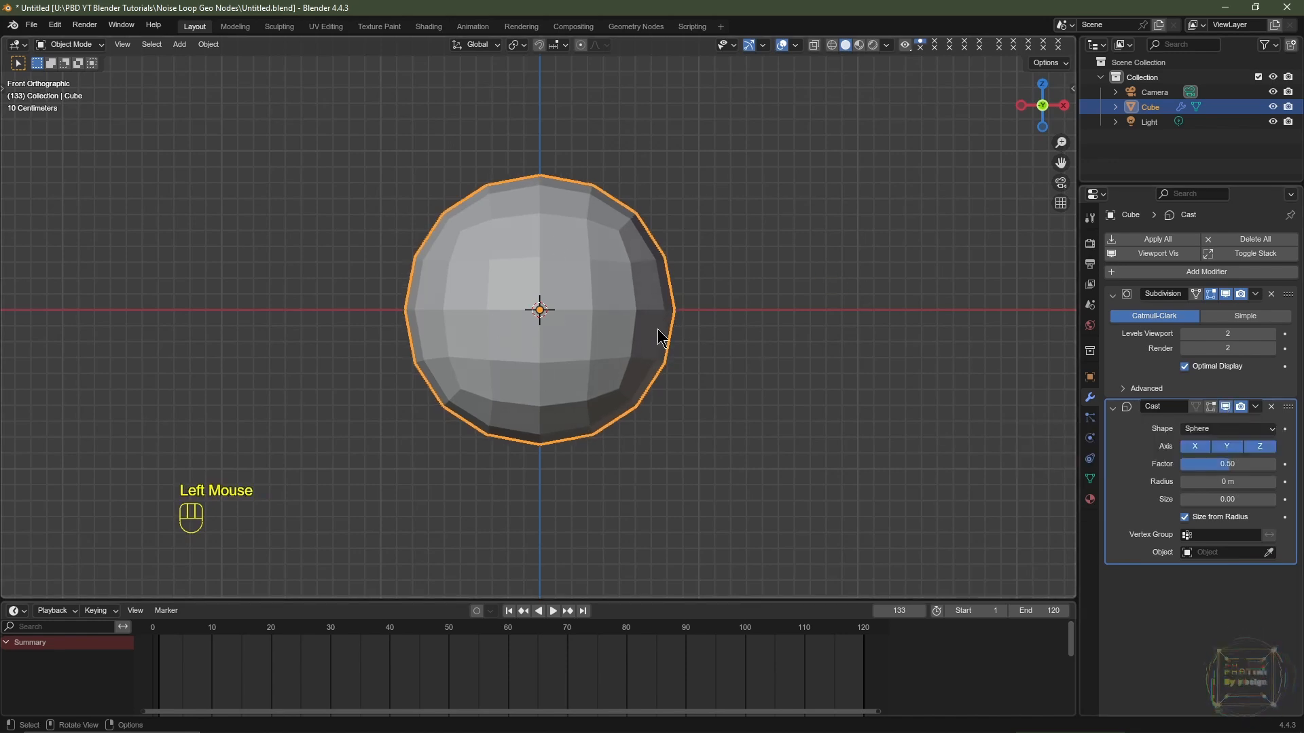
pyautogui.click(1153, 241)
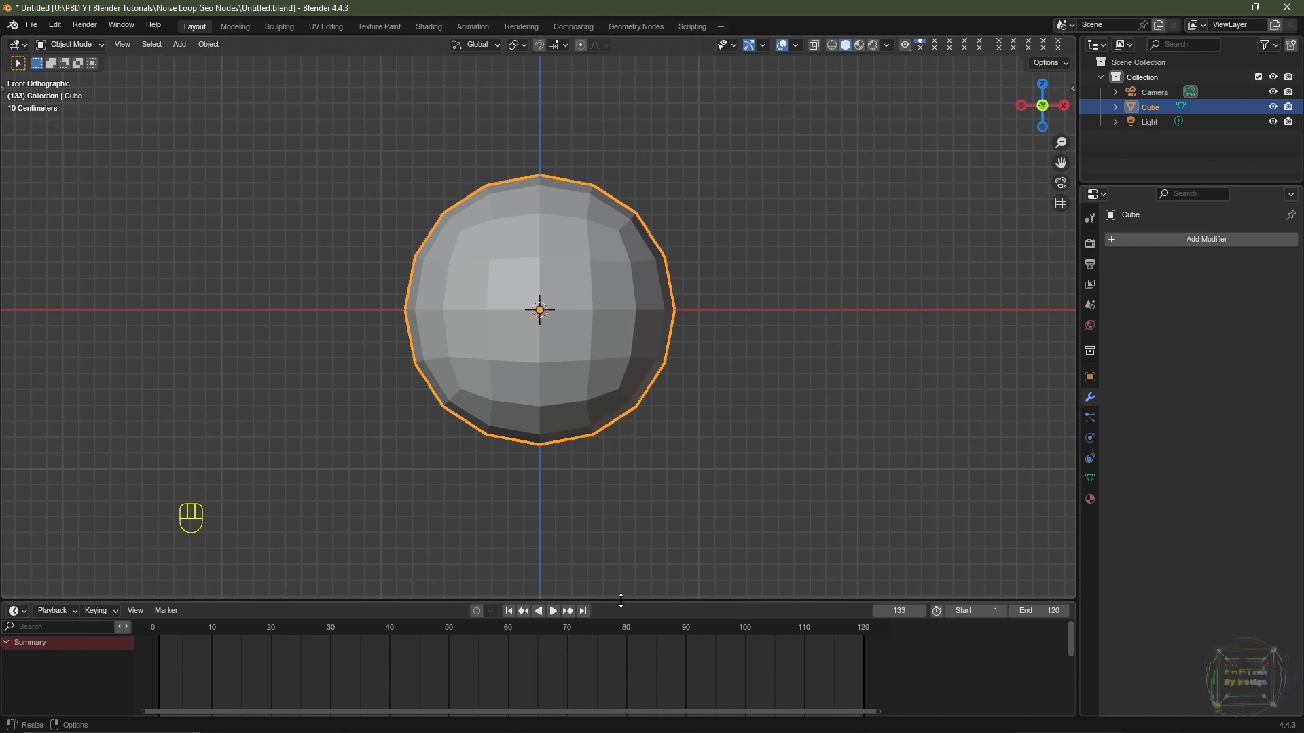
# Shrink the timeline and split the 3D viewport horizontally, making the lower half a Geometry Node Editor
pyautogui.moveTo(622, 599); pyautogui.dragTo(617, 662)
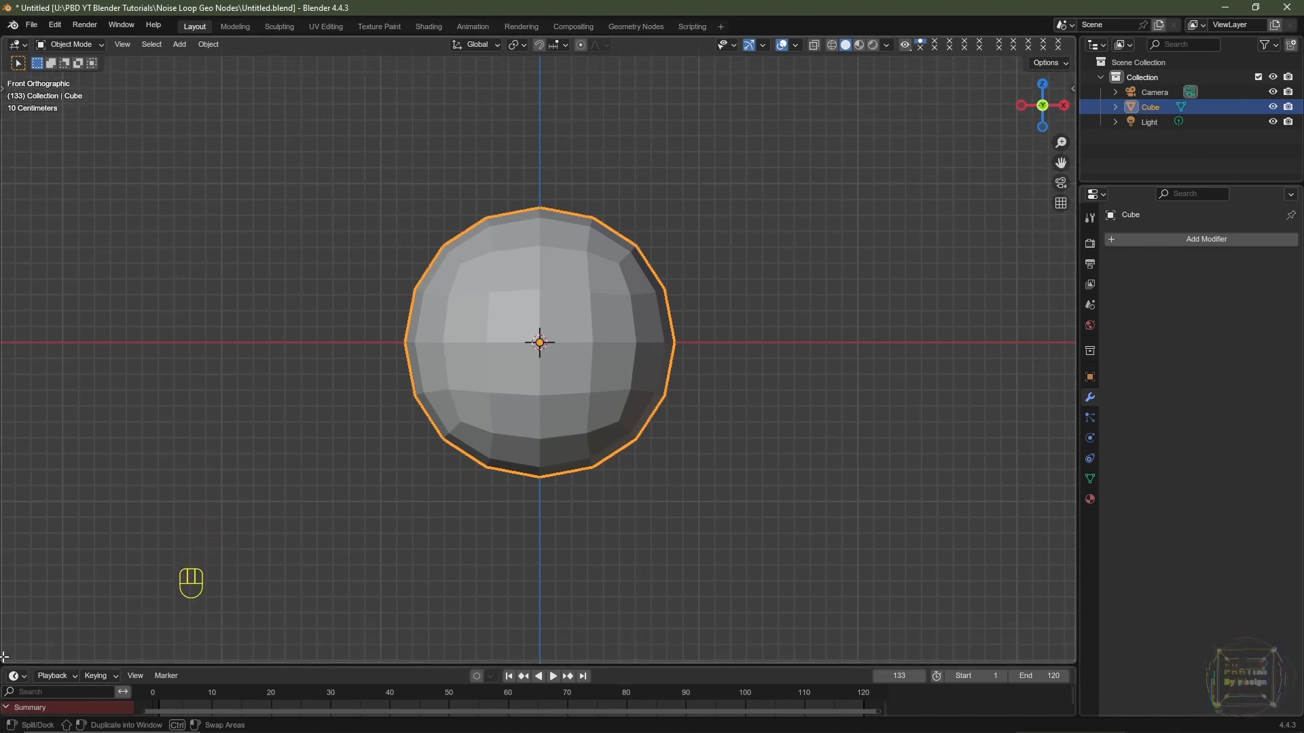
pyautogui.moveTo(4, 659); pyautogui.dragTo(13, 410)
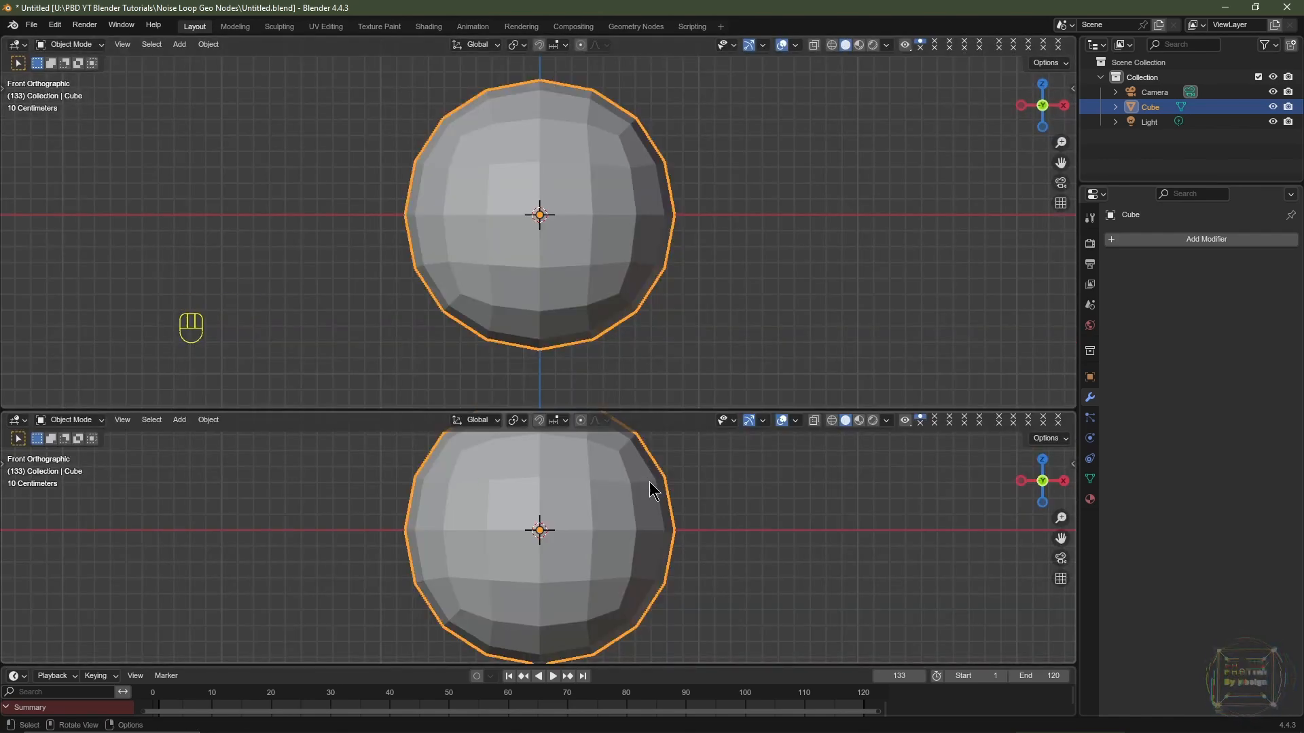
pyautogui.click(16, 421)
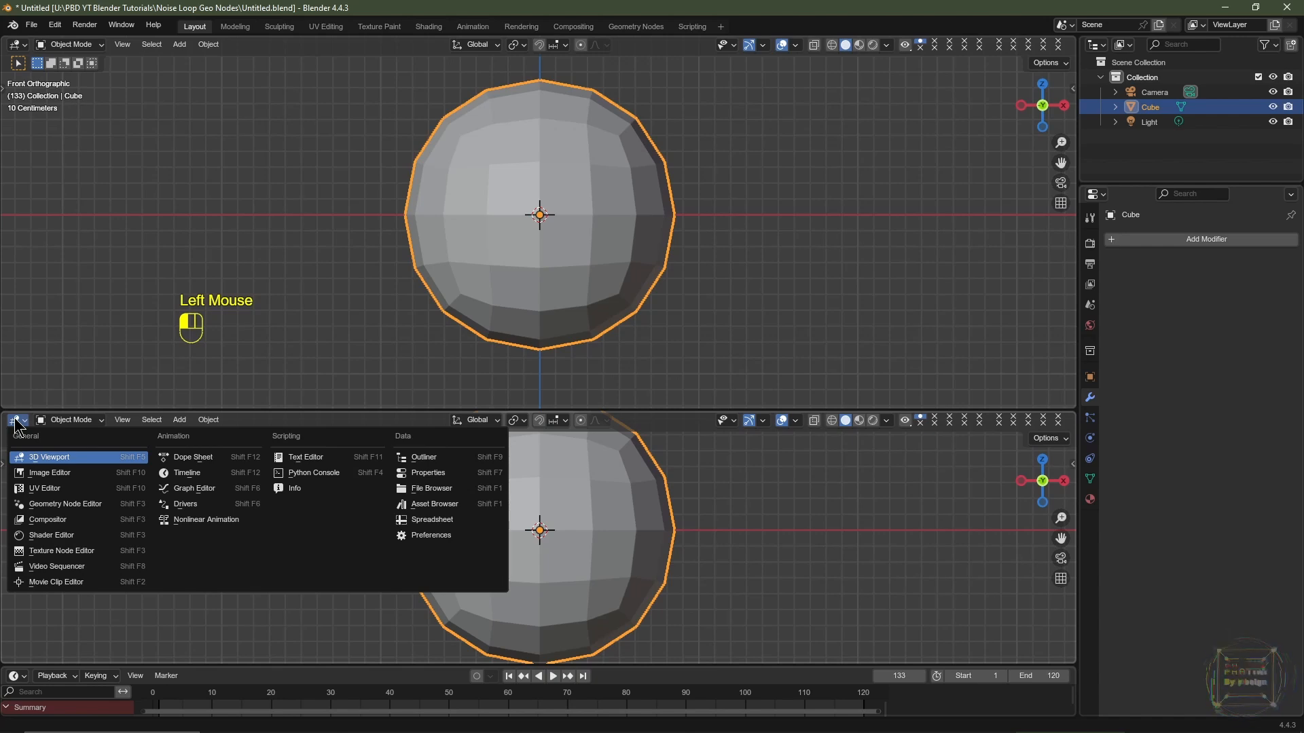
pyautogui.click(59, 507)
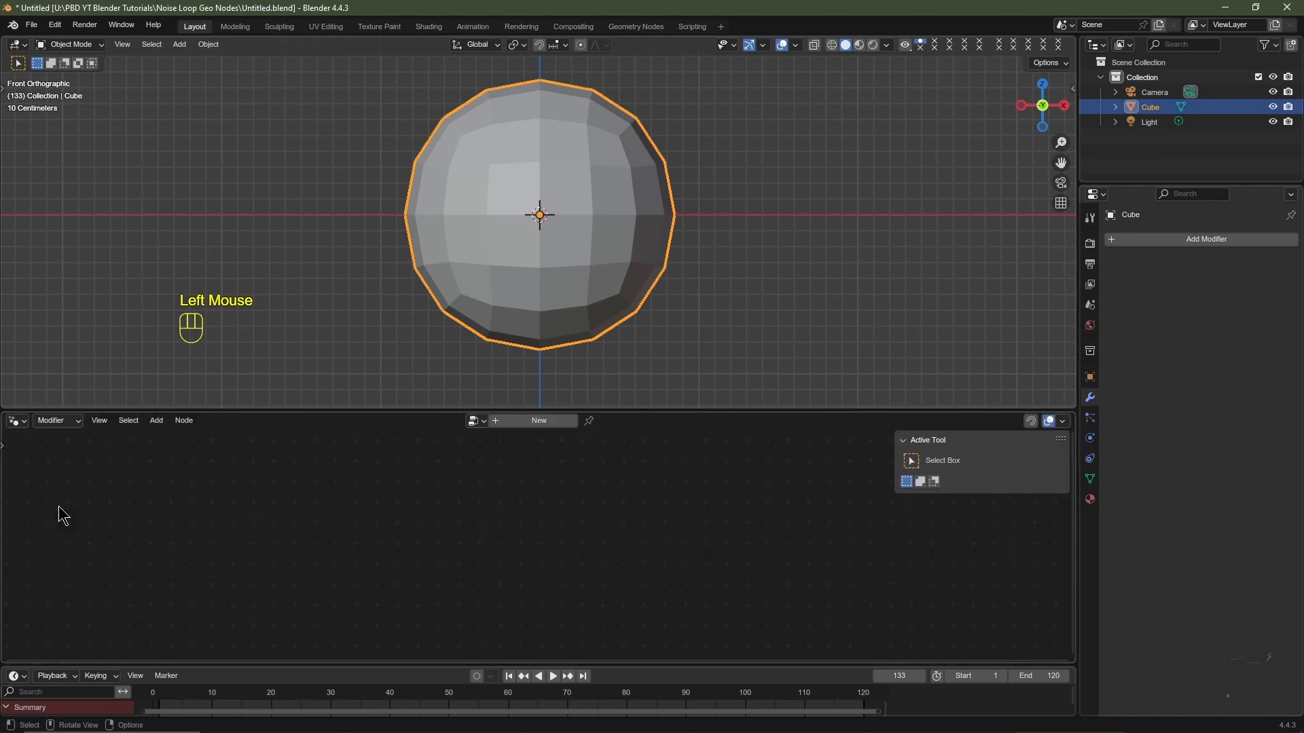
# Create a new geometry node tree on the cube and name it "Wabble Noise Looper GN"
pyautogui.click(540, 424)
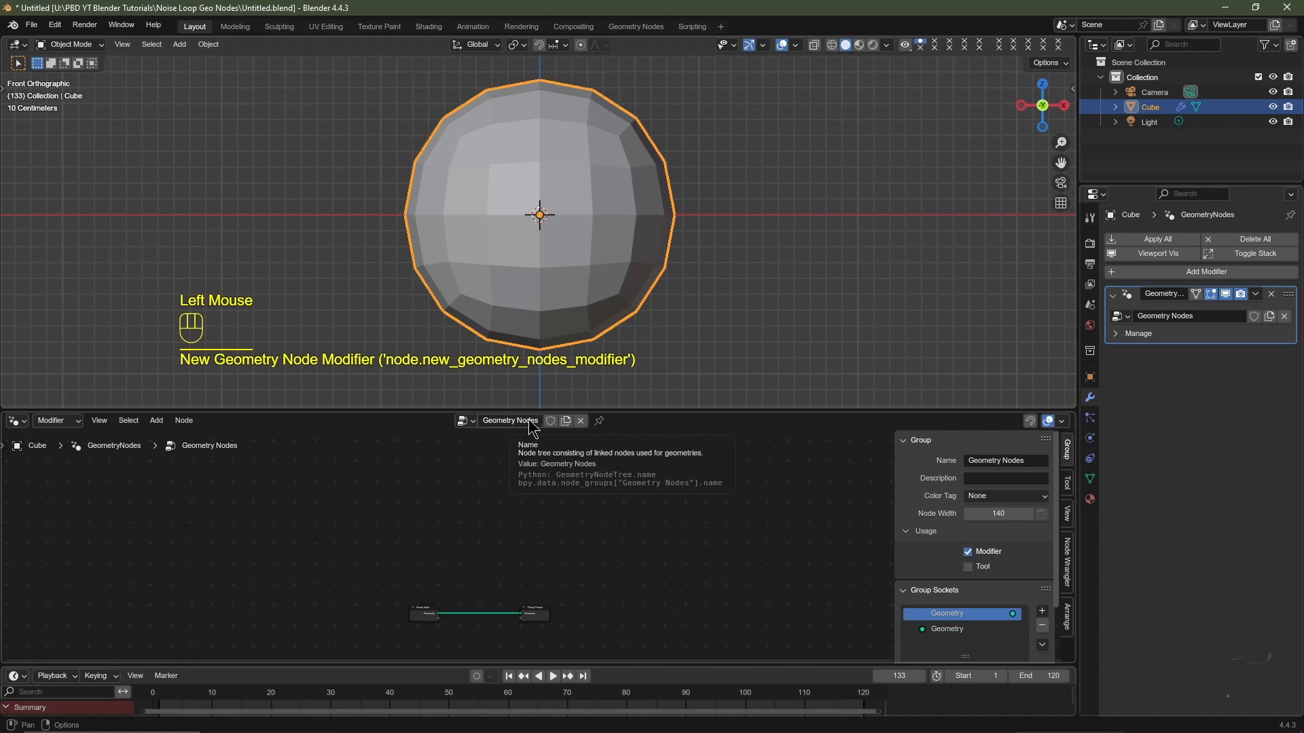
pyautogui.doubleClick(529, 421)
pyautogui.write('Wobble Noise Looper')
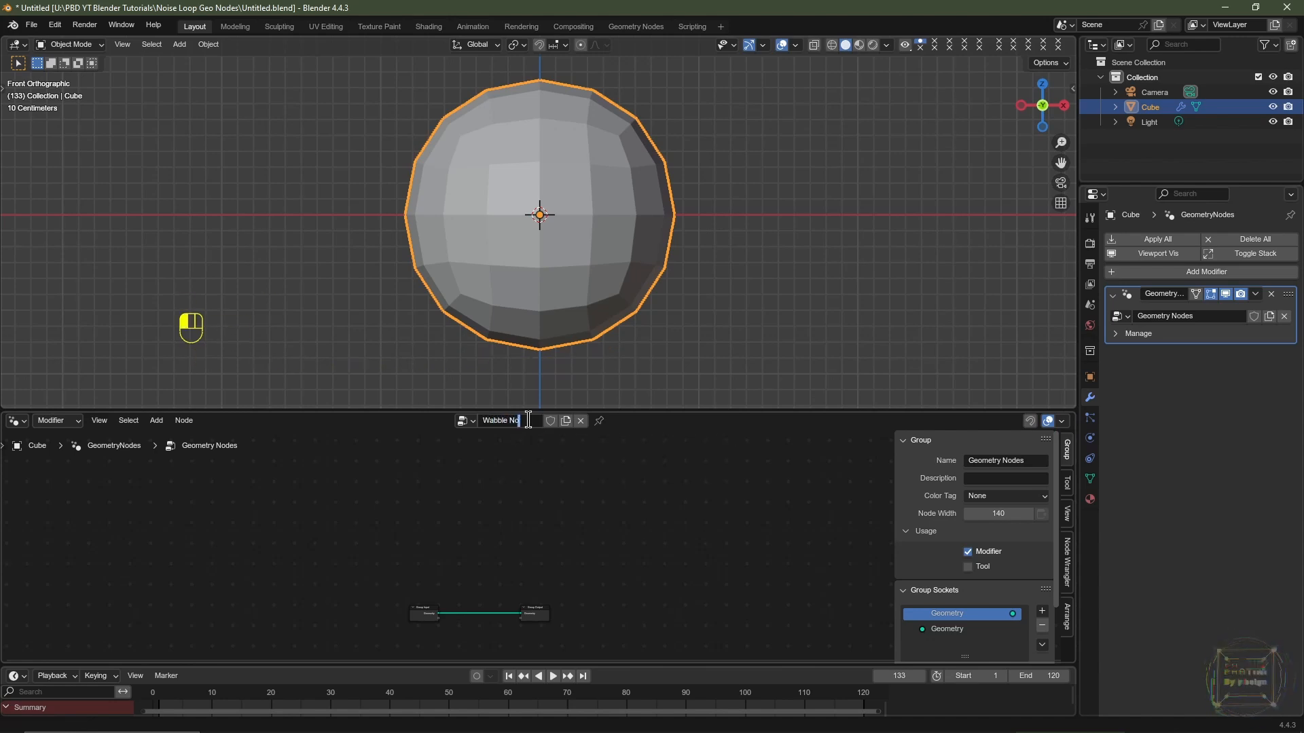
pyautogui.write(' GN')
pyautogui.press('Return')
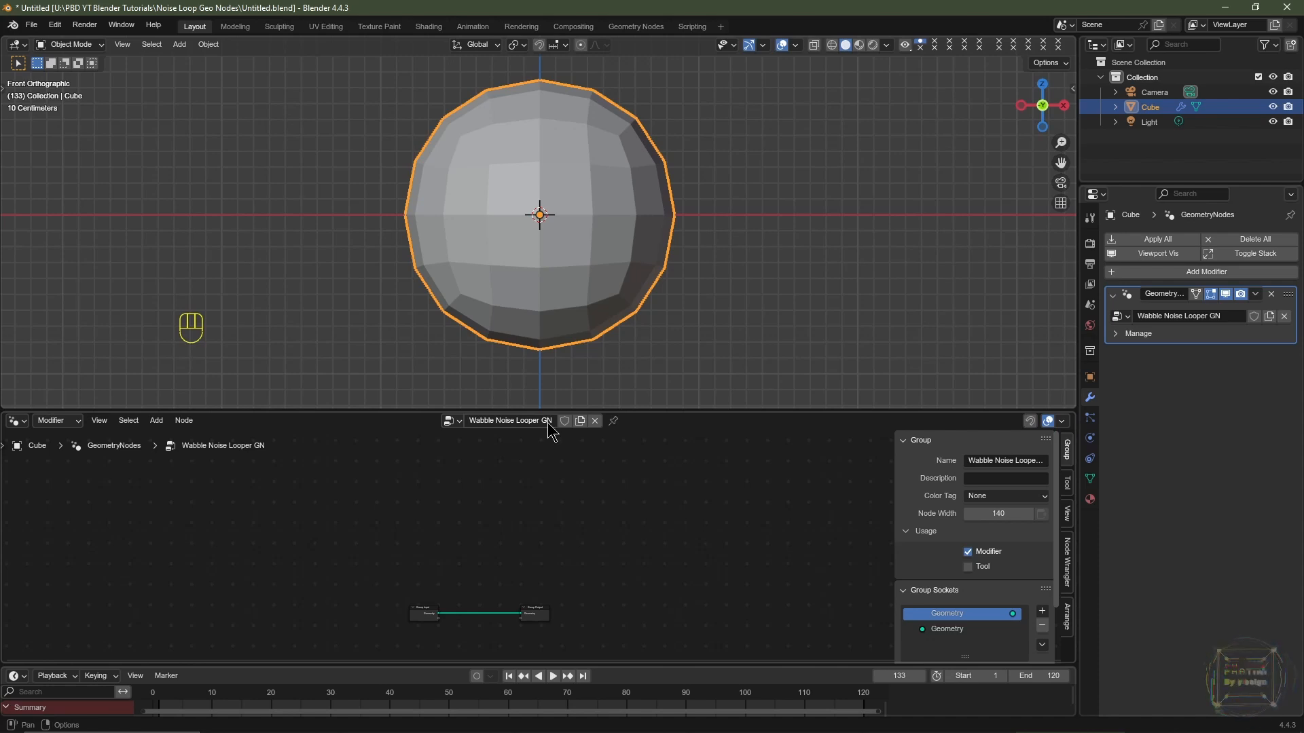
# Copy the node tree's name and rename the Cube object to "Wabble Noise Looper GN"
pyautogui.click(521, 421)
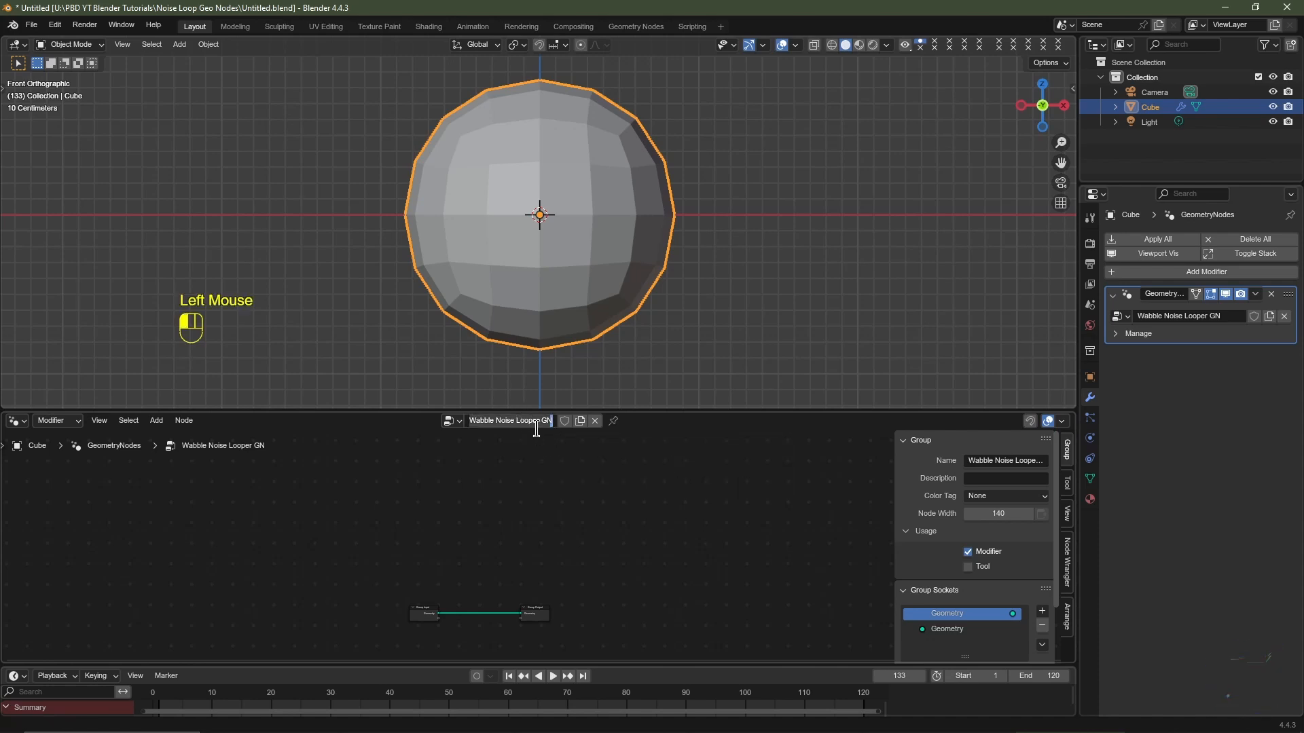
pyautogui.hotkey('ctrl', 'c')
pyautogui.click(581, 439)
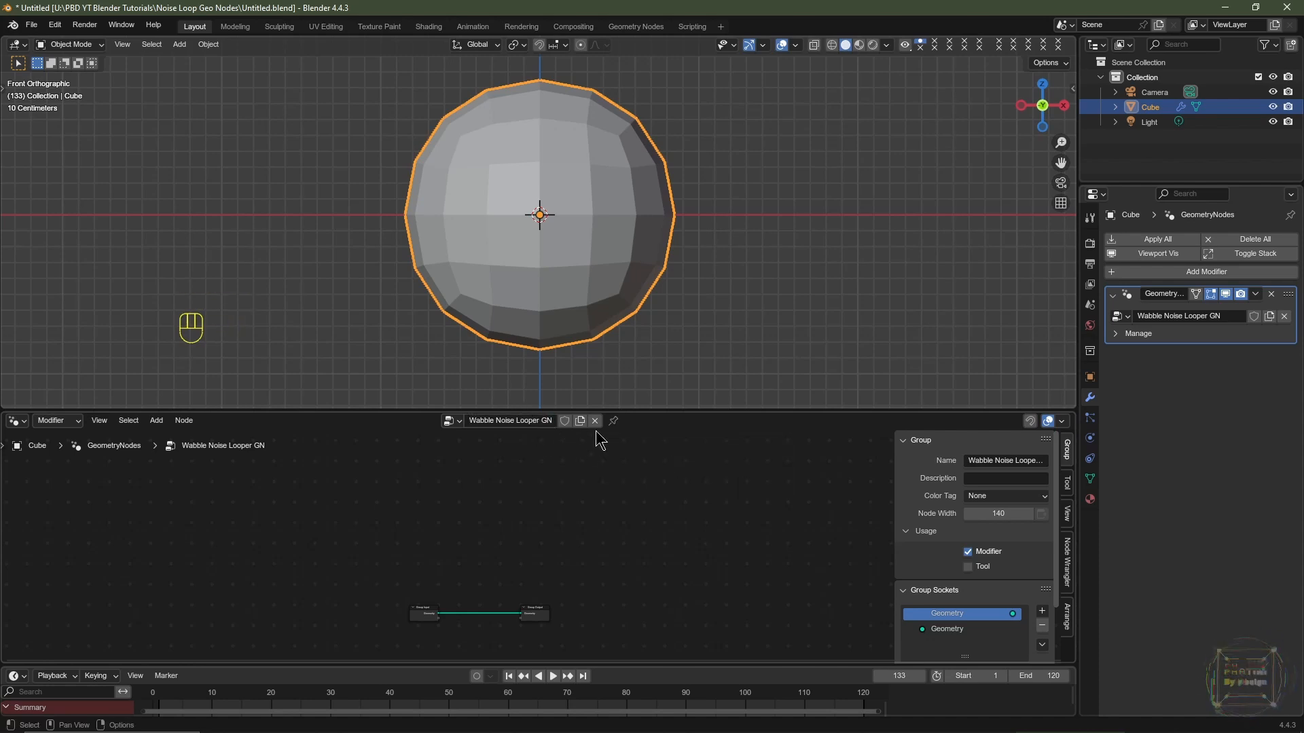
pyautogui.doubleClick(1153, 107)
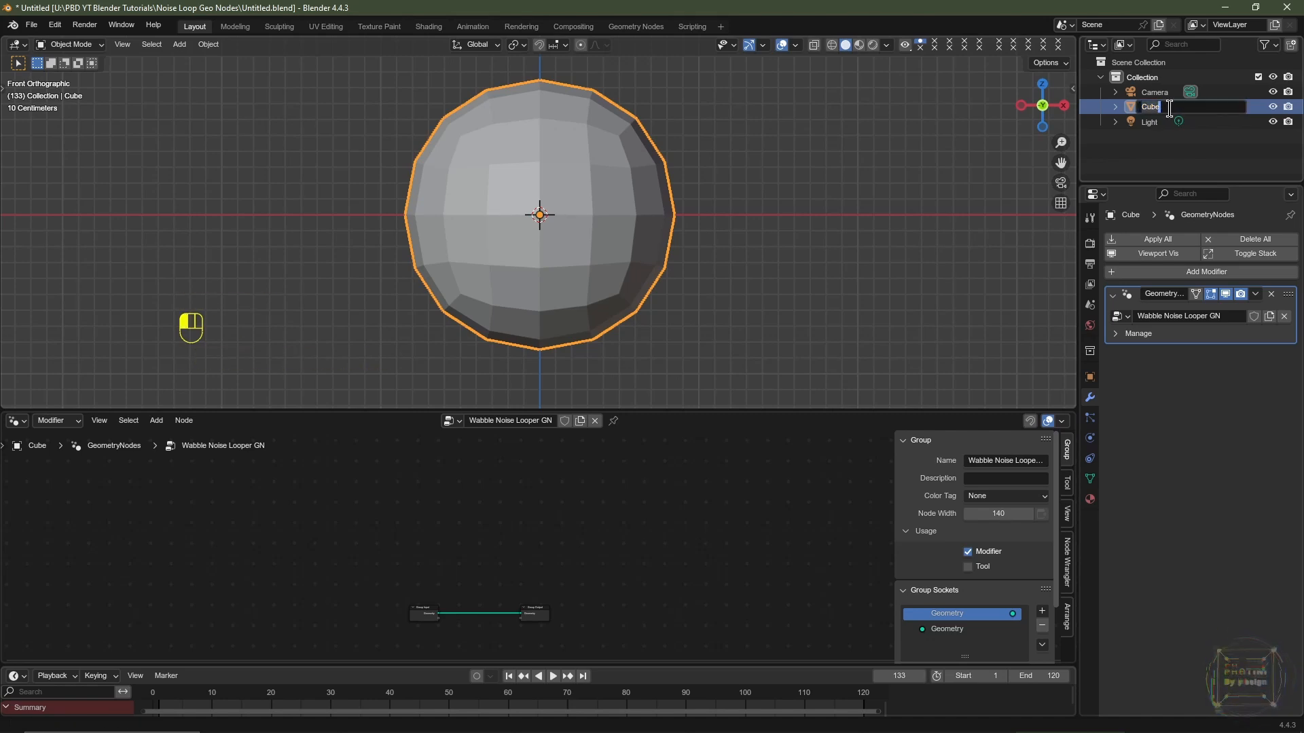
pyautogui.hotkey('ctrl', 'v')
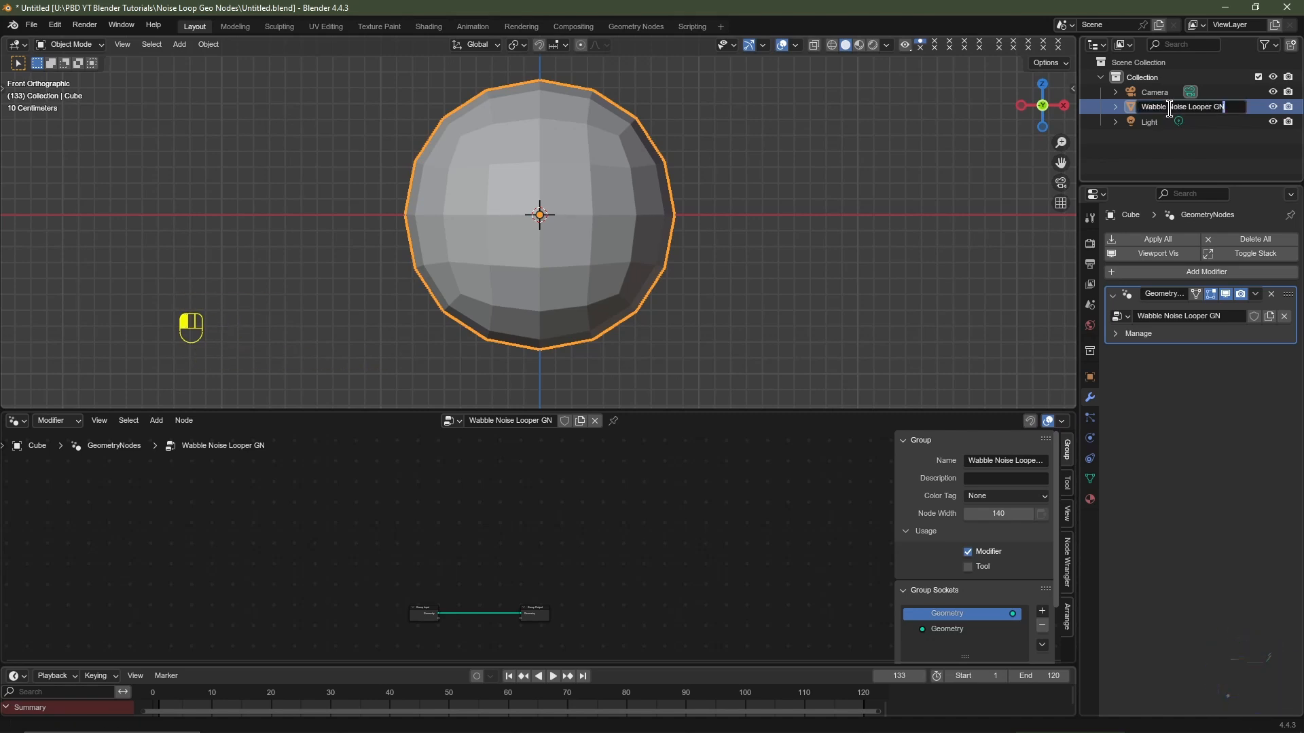
pyautogui.press('Return')
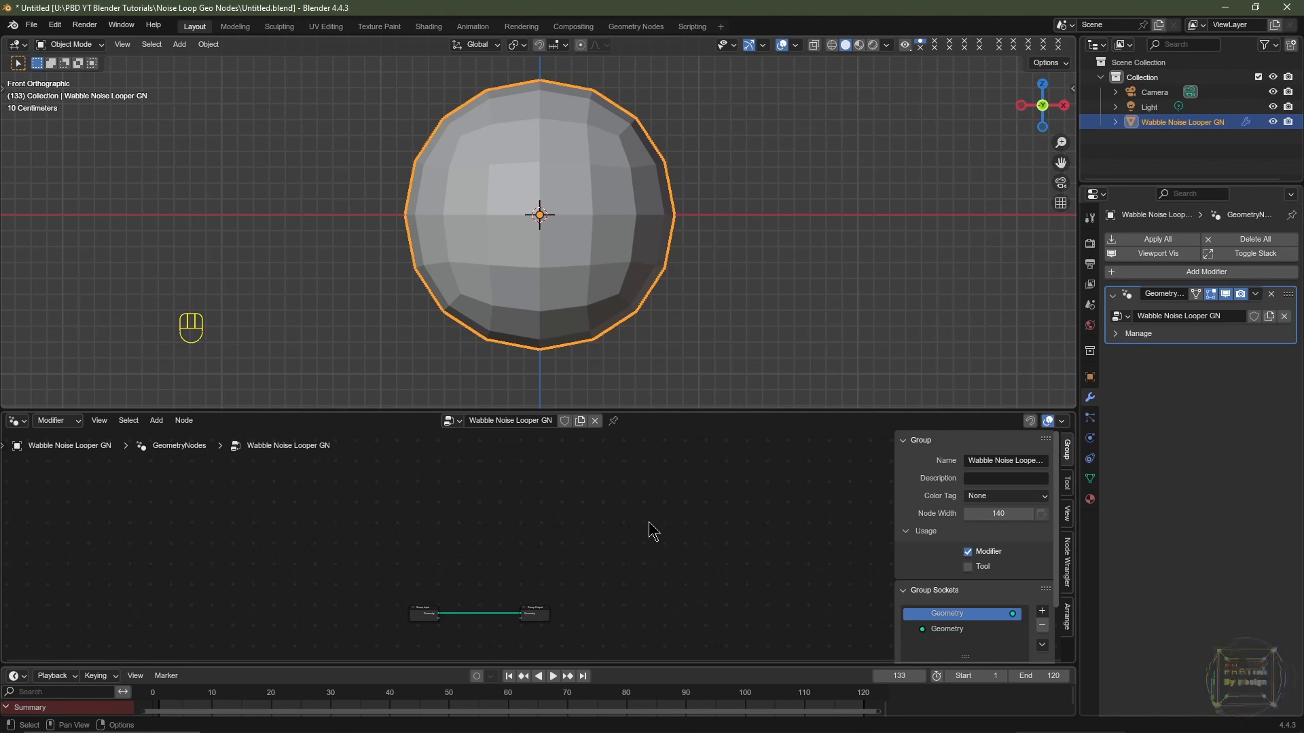
# Hide the node editor's sidebar, enlarge the editor and move the Group Input and Group Output nodes far apart
pyautogui.press('n')
pyautogui.scroll(2, 605, 580)
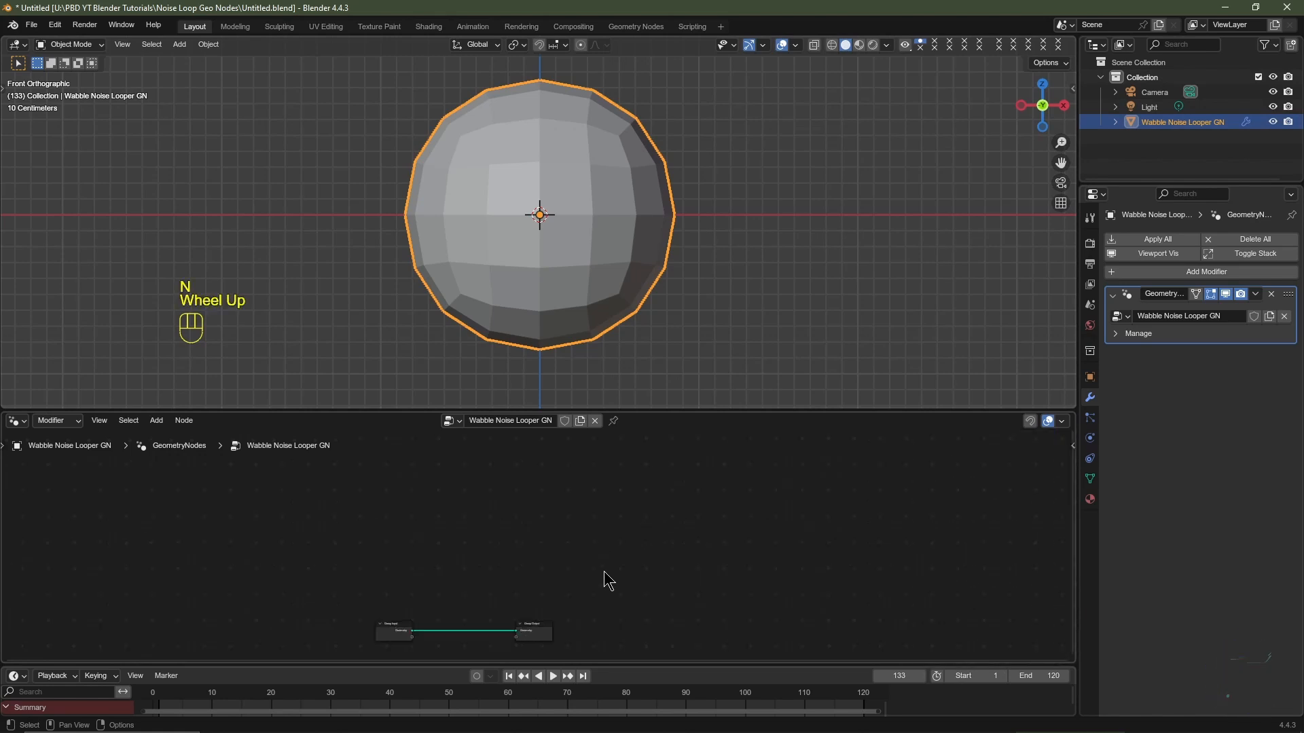
pyautogui.moveTo(605, 579); pyautogui.dragTo(713, 491, button='middle')
pyautogui.scroll(2, 698, 527)
pyautogui.moveTo(706, 411); pyautogui.dragTo(704, 183)
pyautogui.scroll(-2, 672, 136)
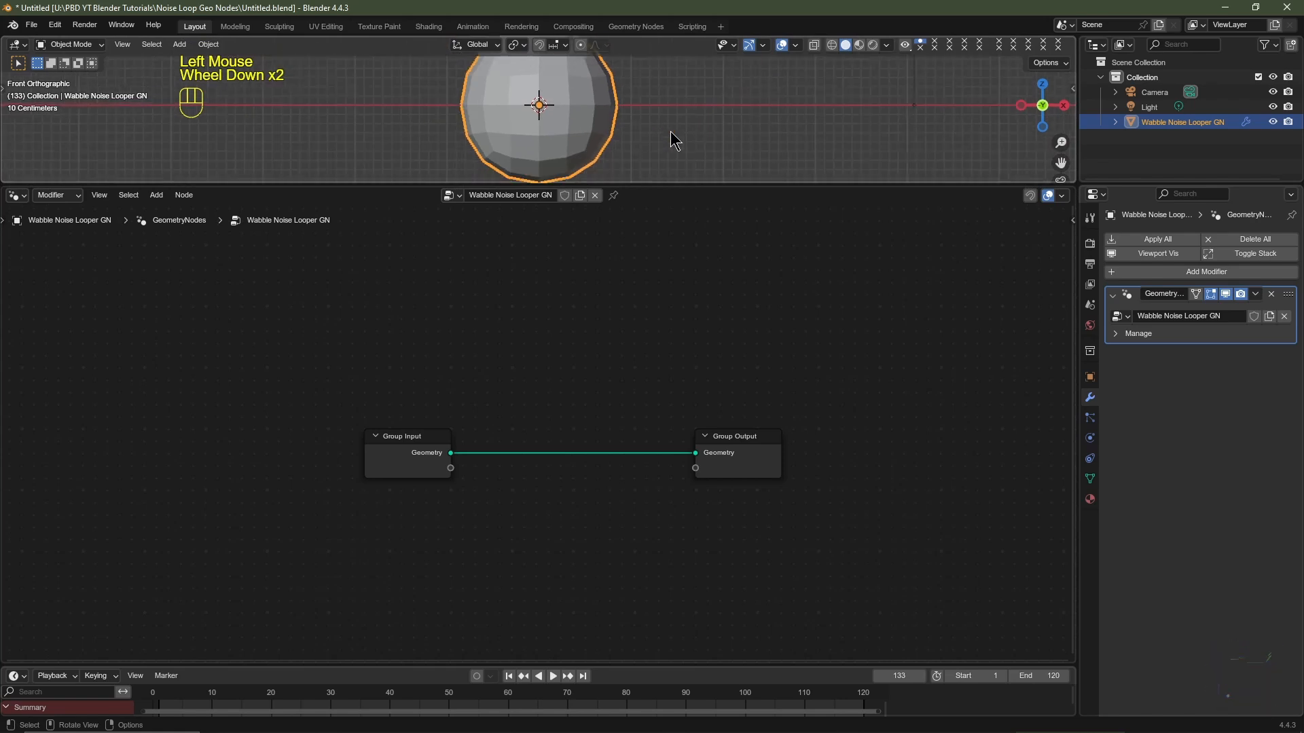
pyautogui.moveTo(747, 445); pyautogui.dragTo(1009, 444)
pyautogui.moveTo(397, 456); pyautogui.dragTo(188, 460)
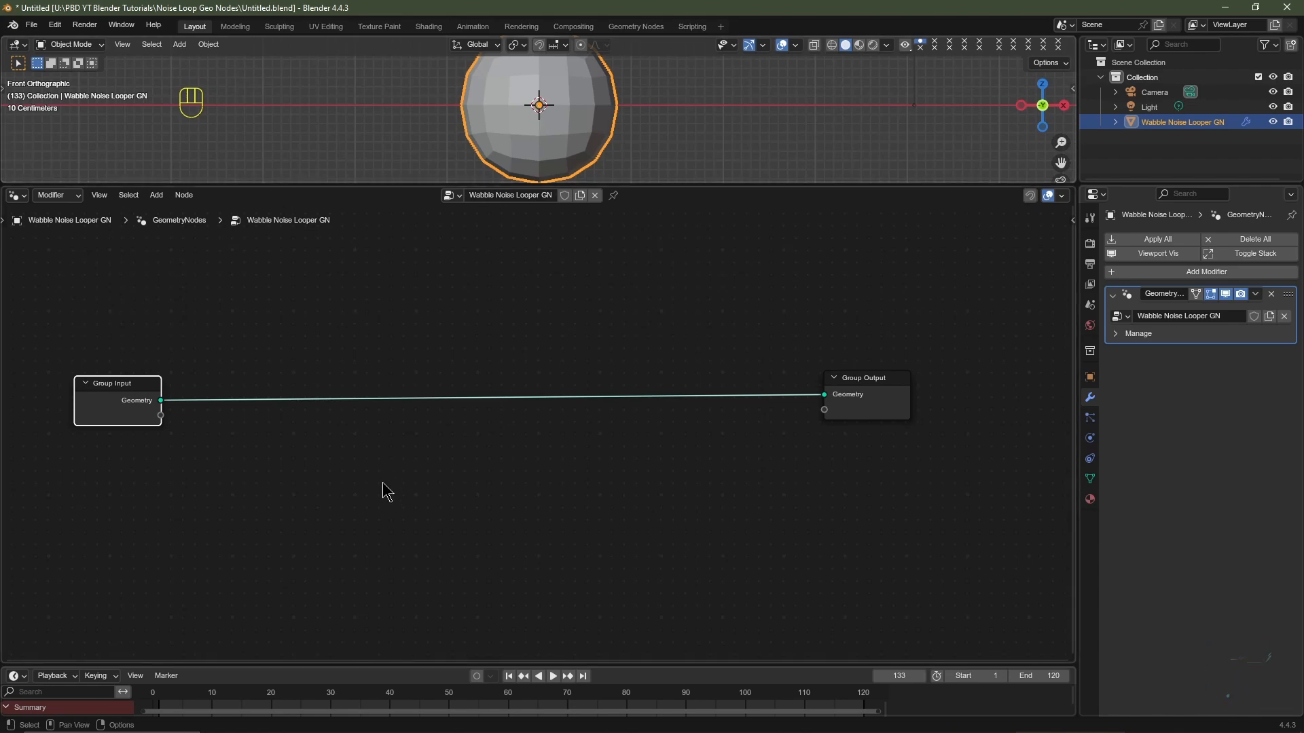
# Add a Noise Texture node below the geometry link, near the Group Input node
pyautogui.hotkey('shift', 'a')
pyautogui.moveTo(383, 484)
pyautogui.write('no')
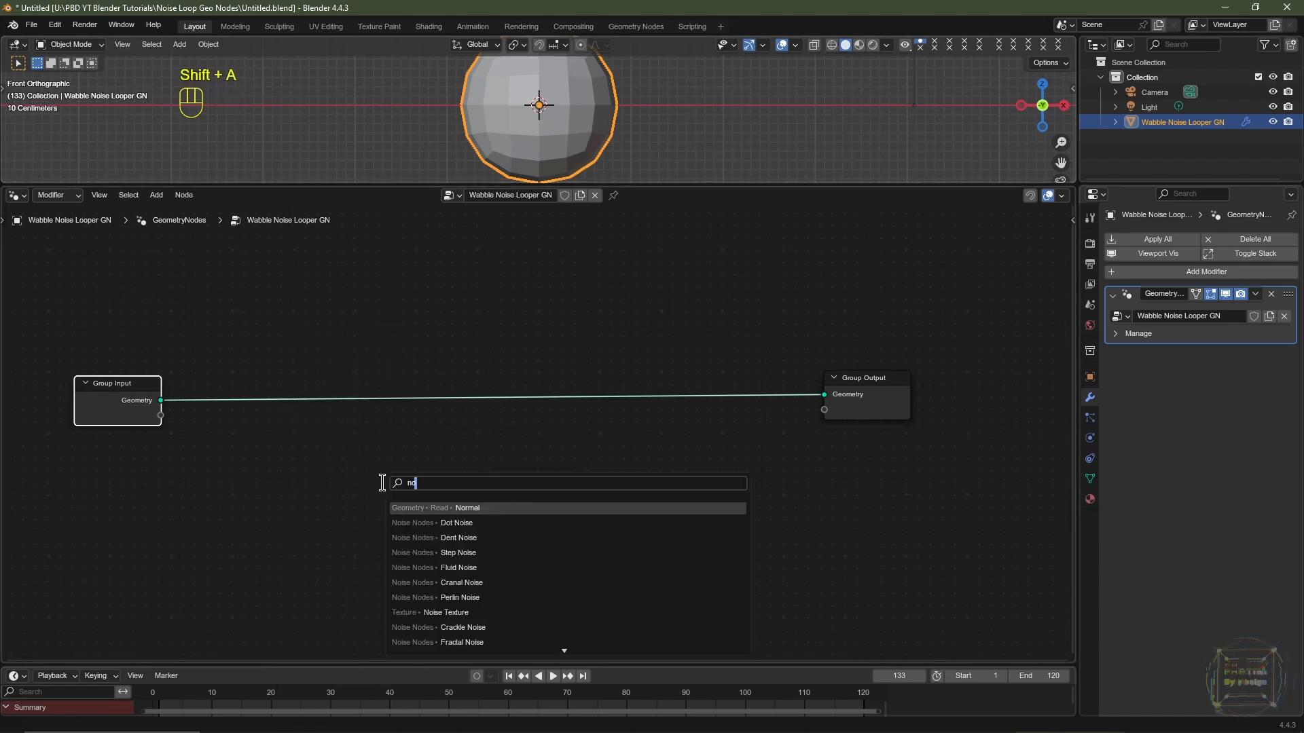
pyautogui.click(464, 598)
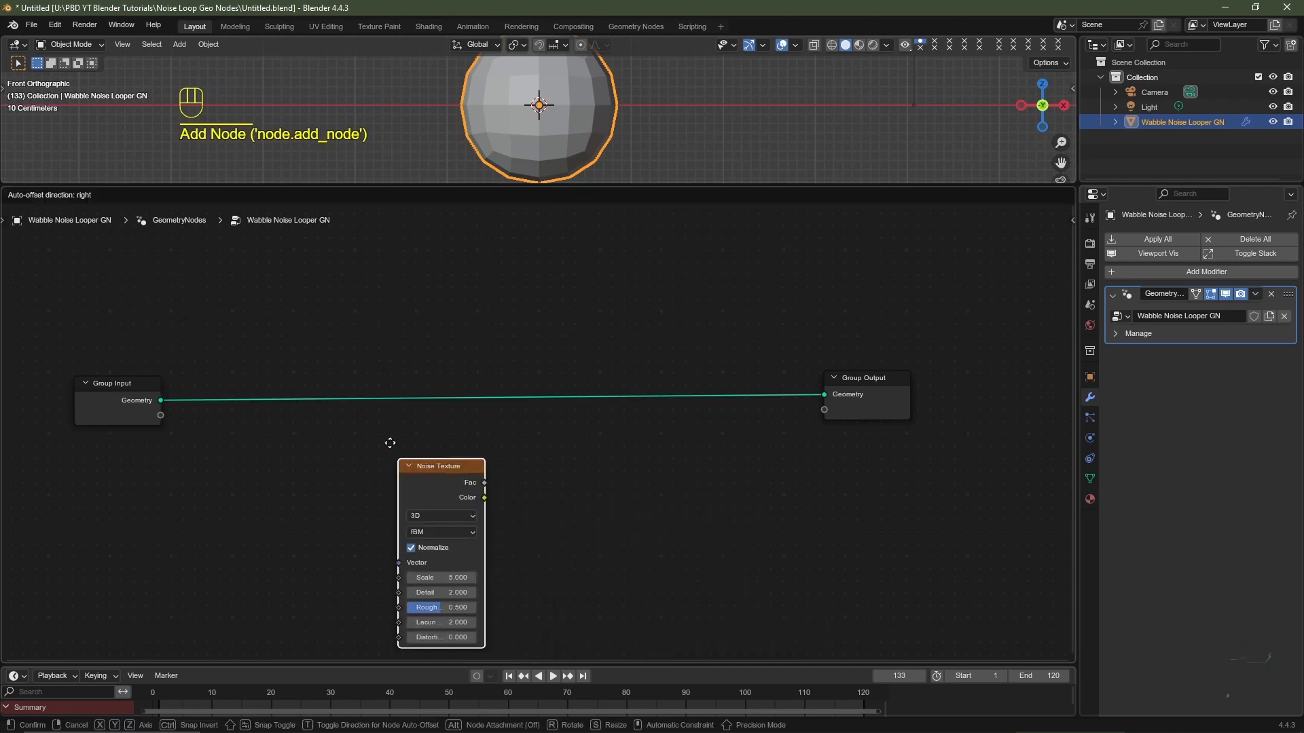
pyautogui.click(359, 448)
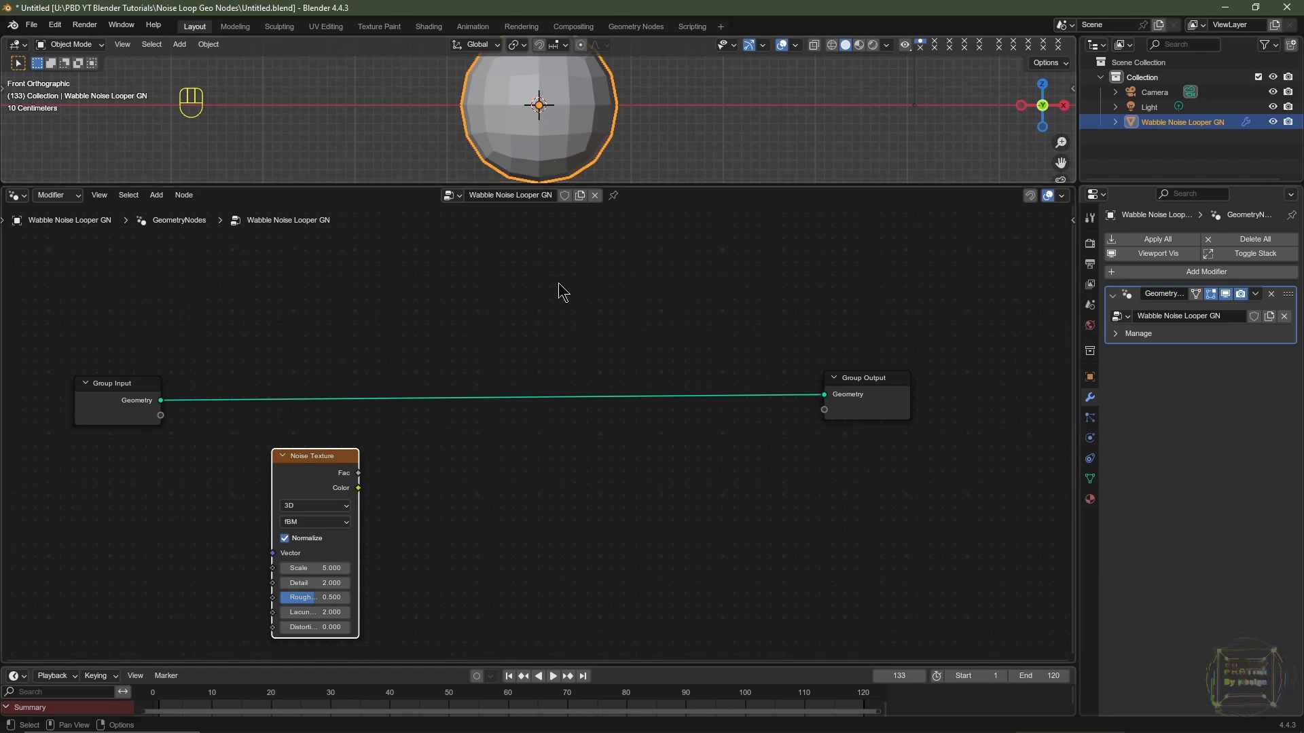
# Insert a Set Position node on the geometry link between Group Input and Group Output
pyautogui.hotkey('shift', 'a')
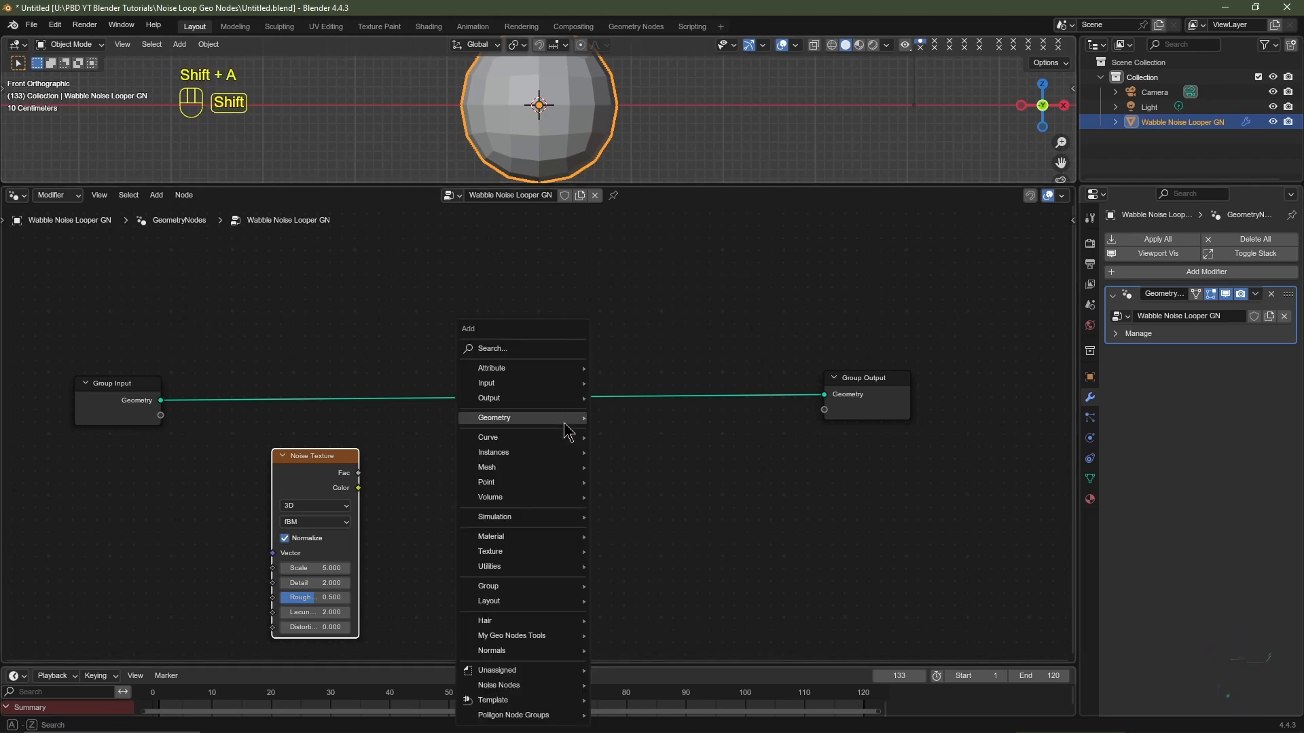
pyautogui.write('set')
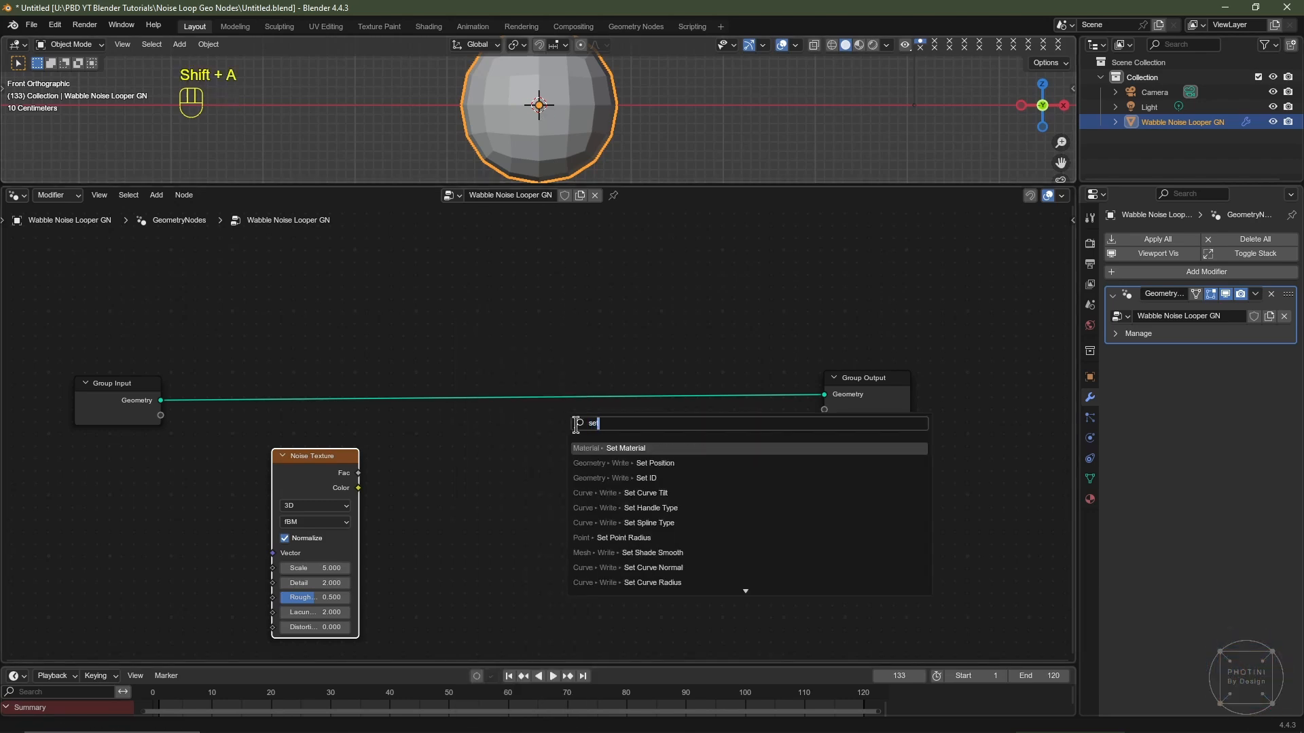
pyautogui.click(645, 463)
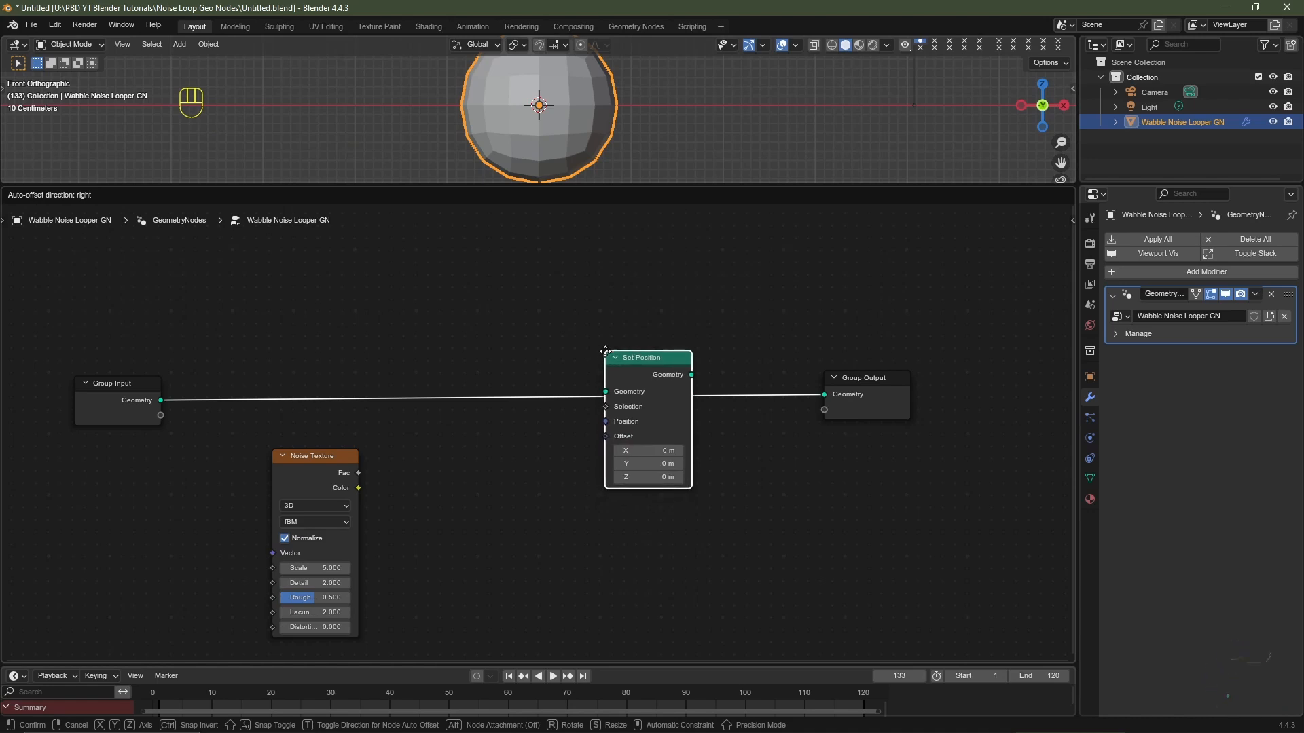
pyautogui.click(605, 350)
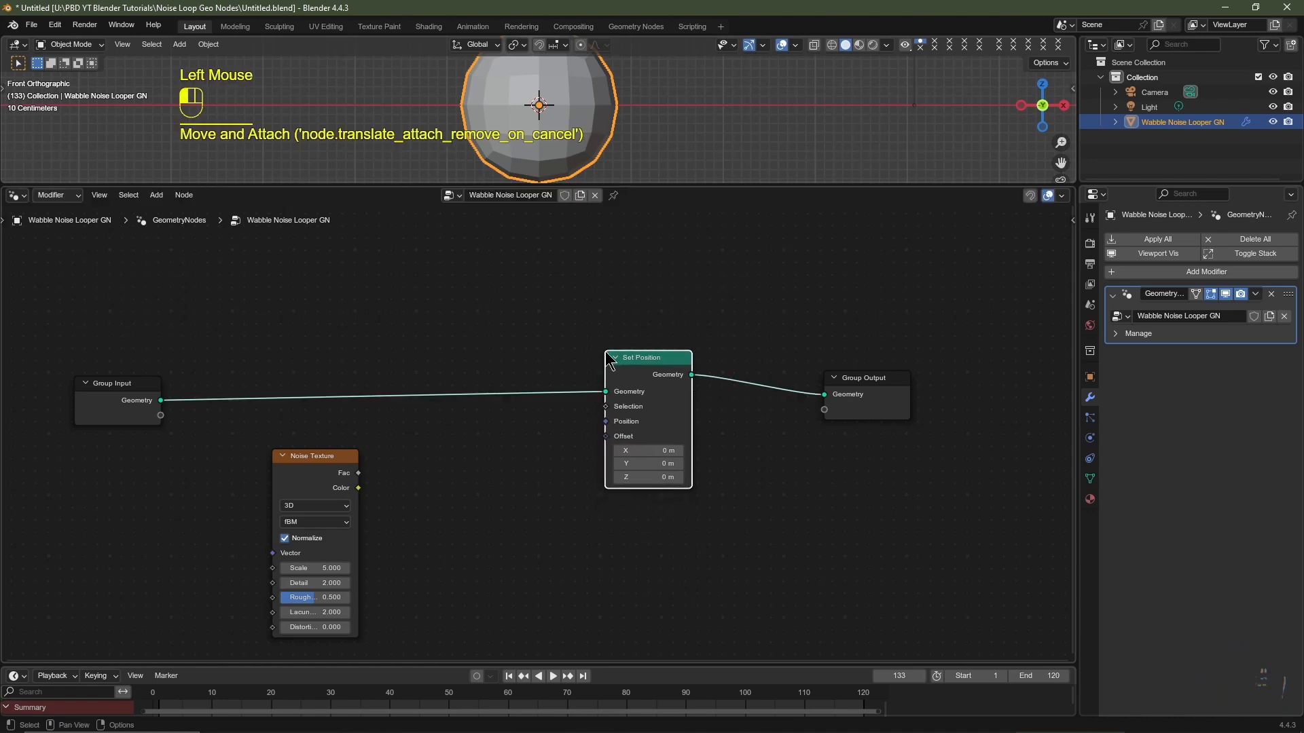
# Set the Noise Texture to 4D and link its Color output to the Set Position node's Offset
pyautogui.click(295, 505)
pyautogui.click(299, 579)
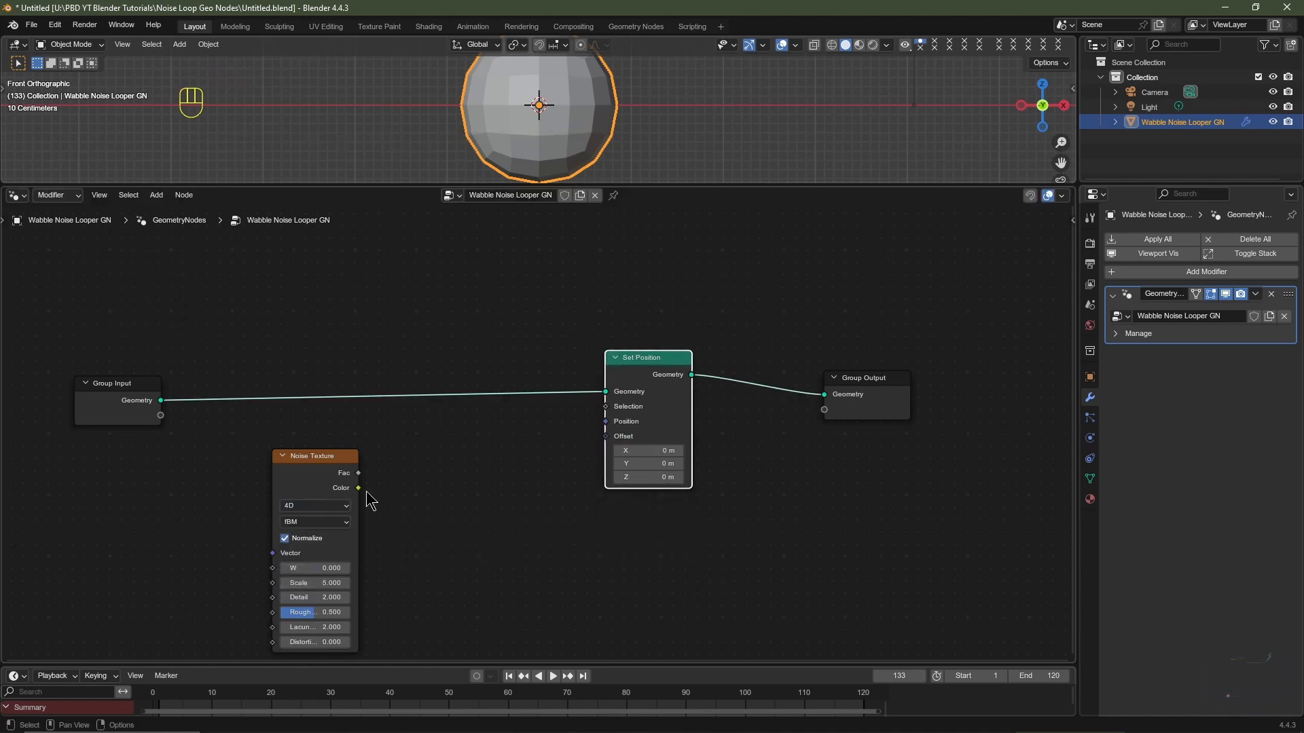
pyautogui.moveTo(359, 488); pyautogui.dragTo(606, 436)
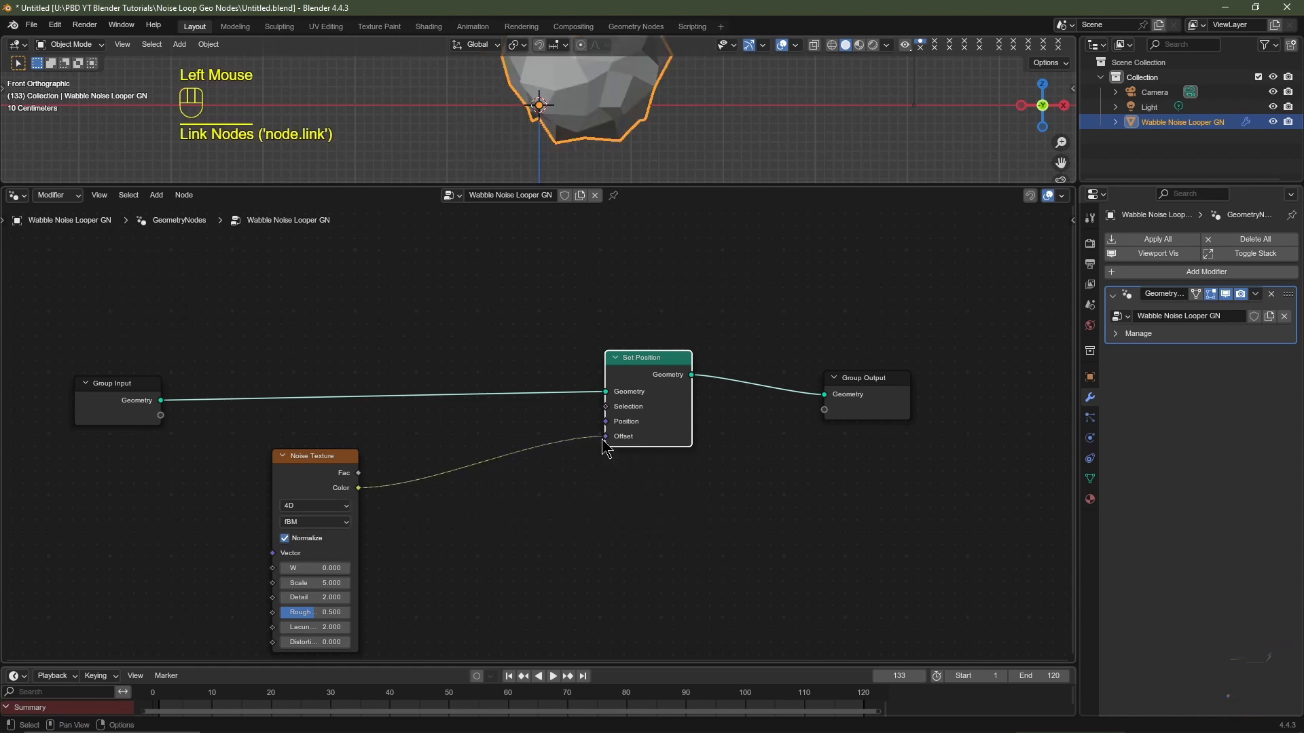
pyautogui.moveTo(537, 186); pyautogui.dragTo(536, 234)
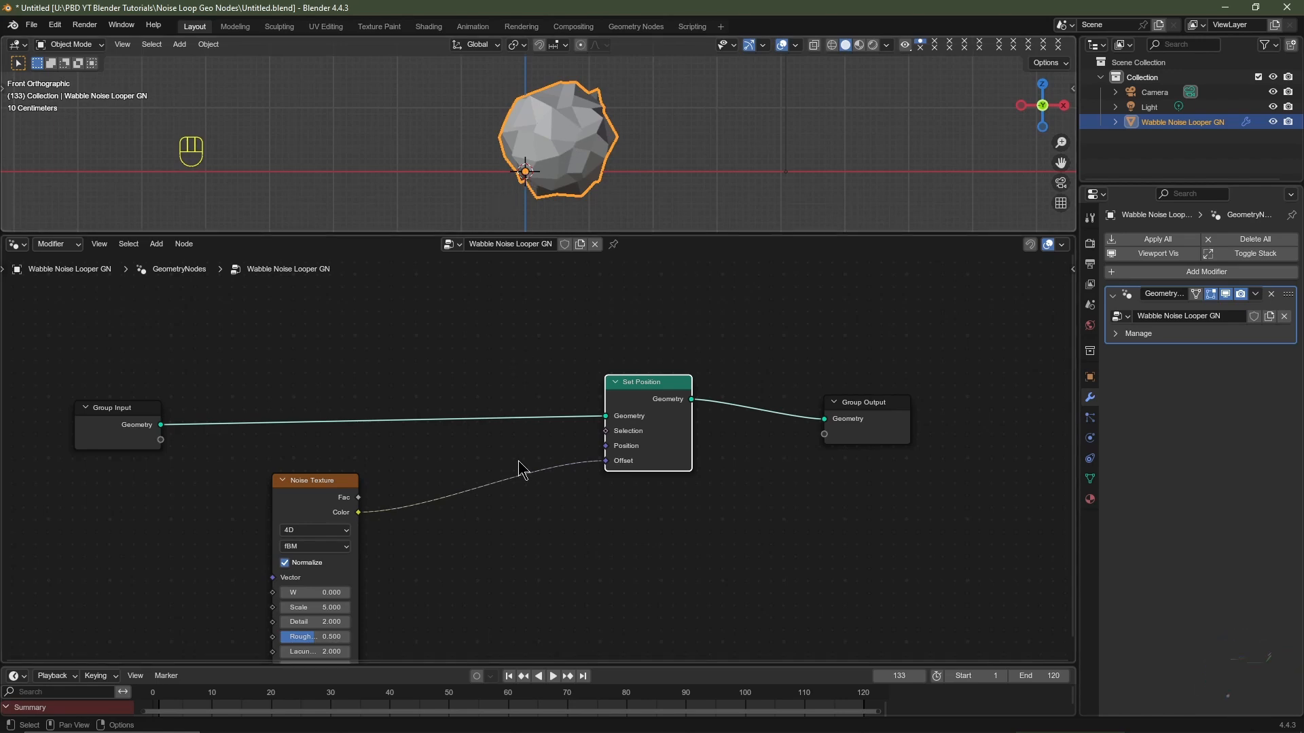
# Insert a Vector Math node between the Noise Texture and Set Position nodes and set its operation to Subtract
pyautogui.hotkey('shift', 'a')
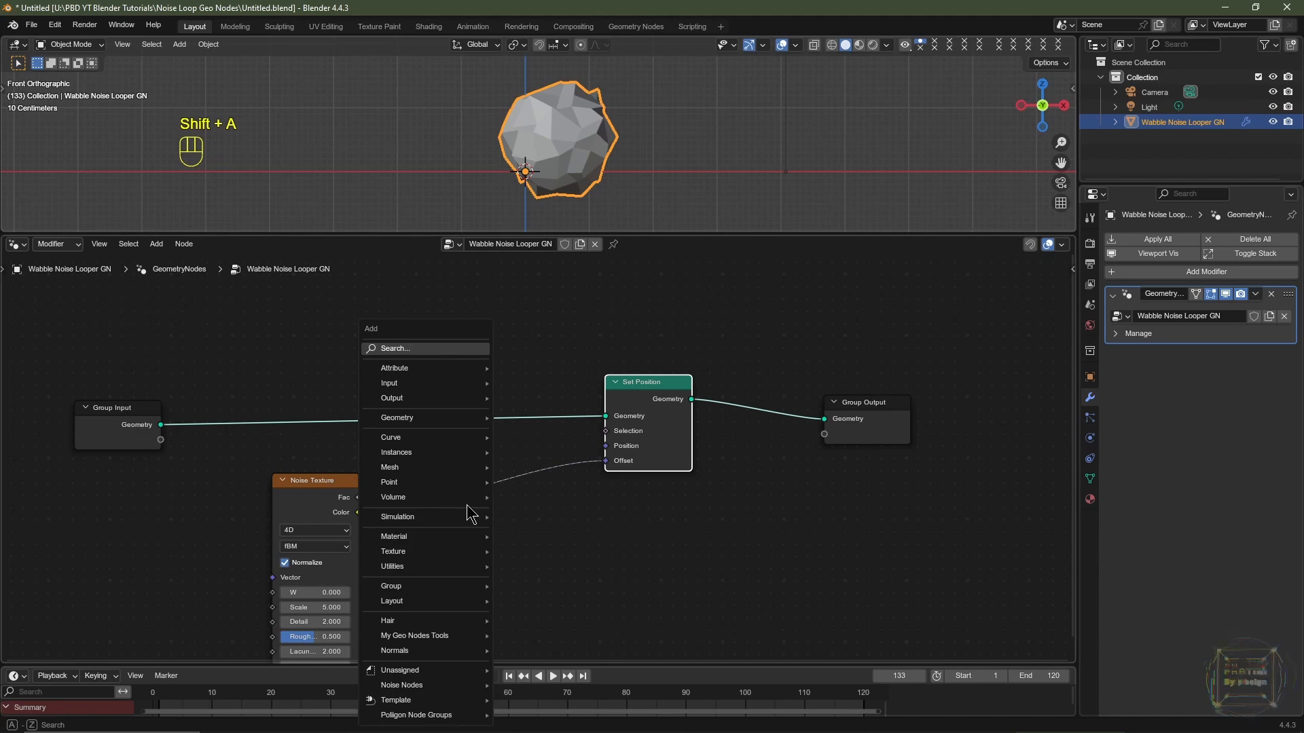
pyautogui.write('vec')
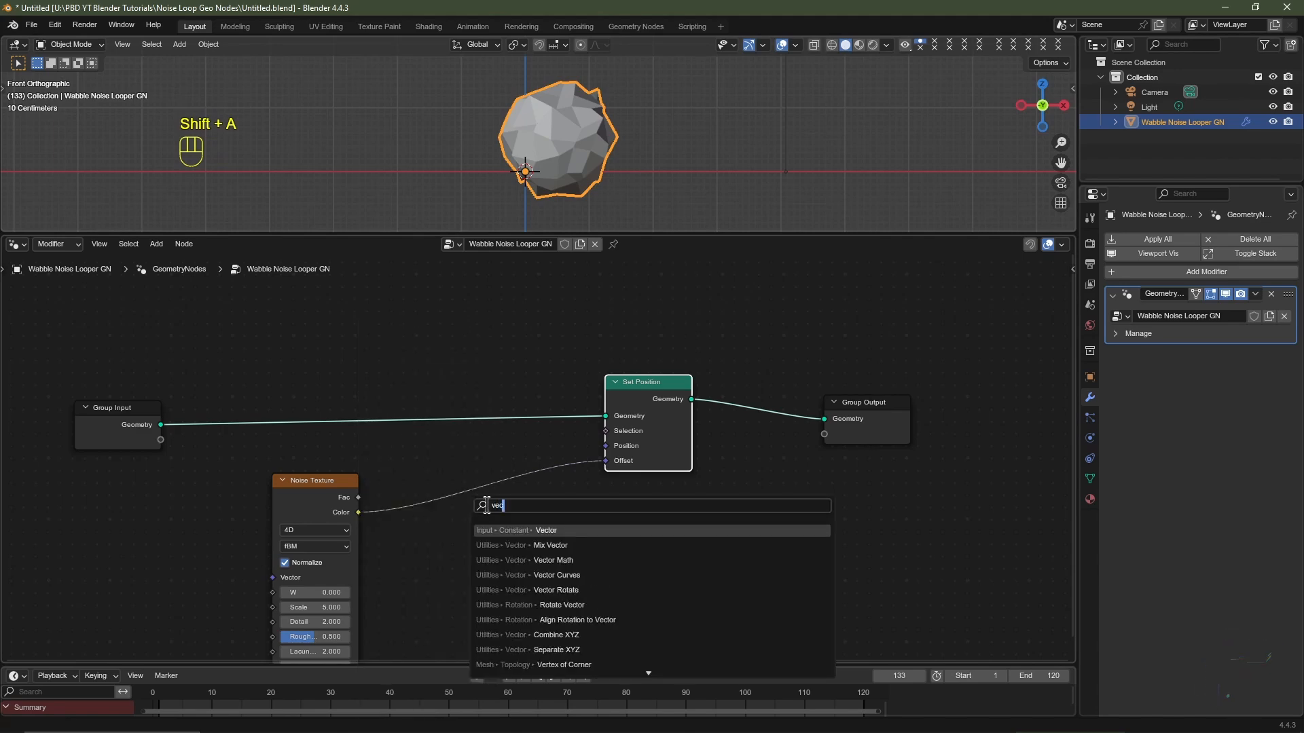
pyautogui.click(566, 558)
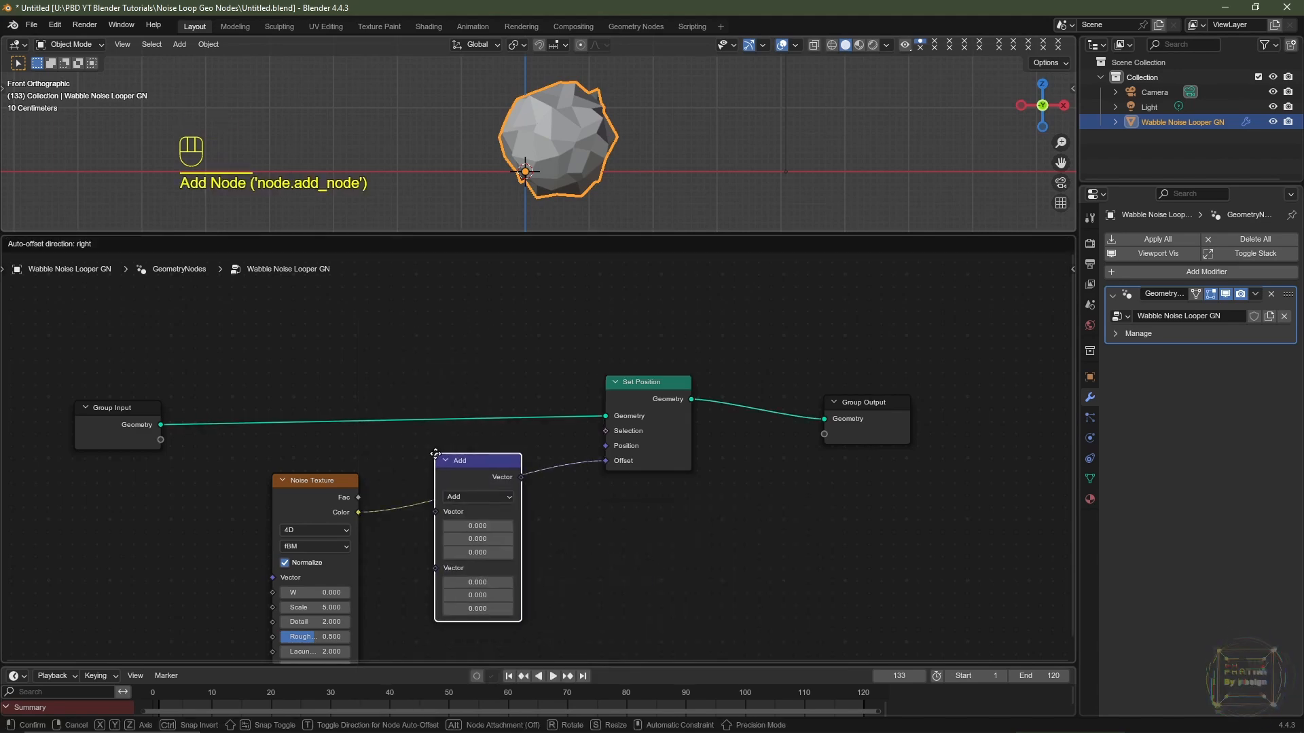
pyautogui.click(487, 510)
pyautogui.click(485, 498)
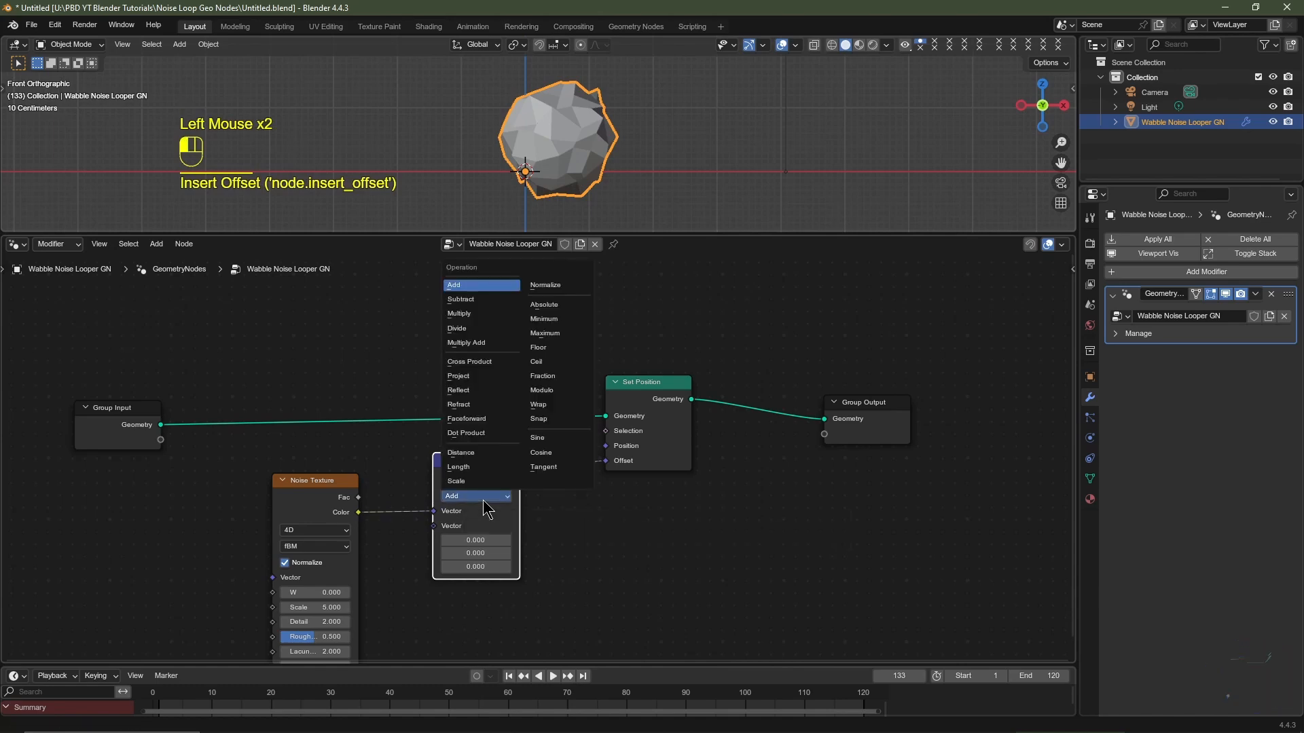
pyautogui.click(490, 300)
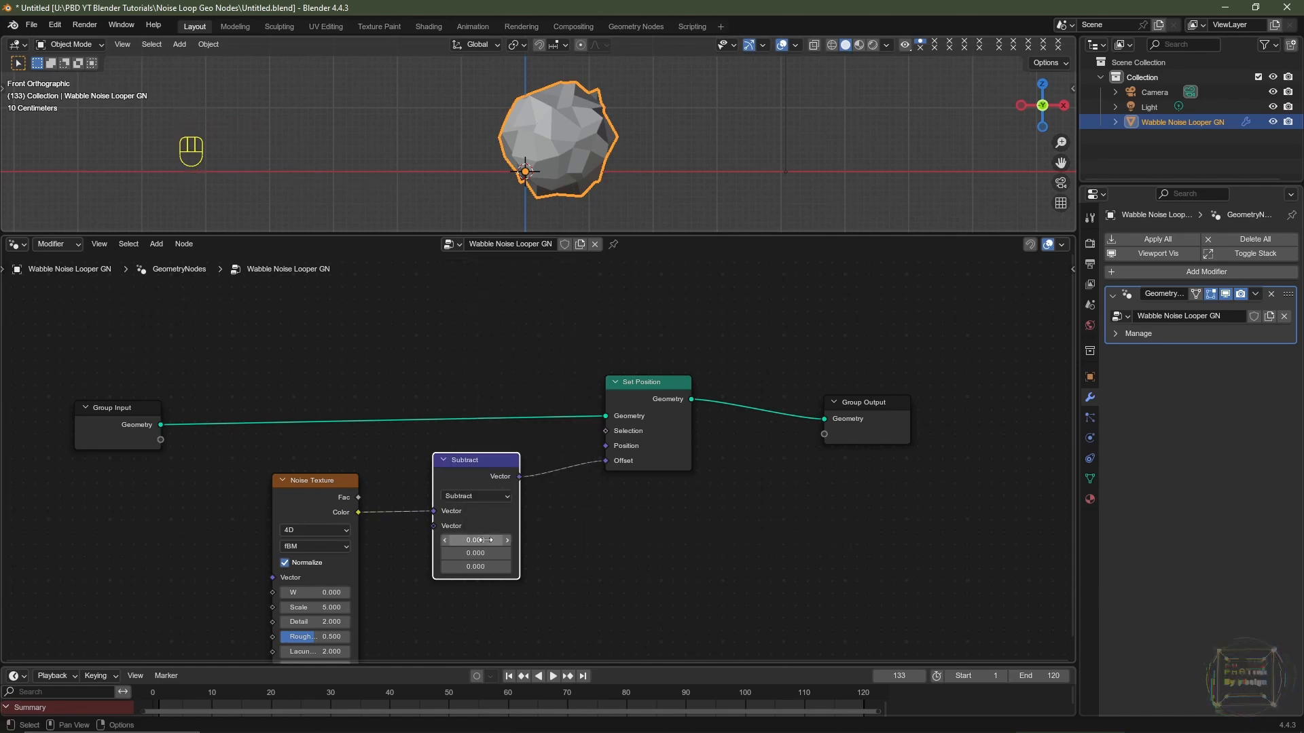
# Set all three components of the Subtract node's second vector to 0.5 and check the mesh's centring in the viewport
pyautogui.click(485, 540)
pyautogui.write('0.5')
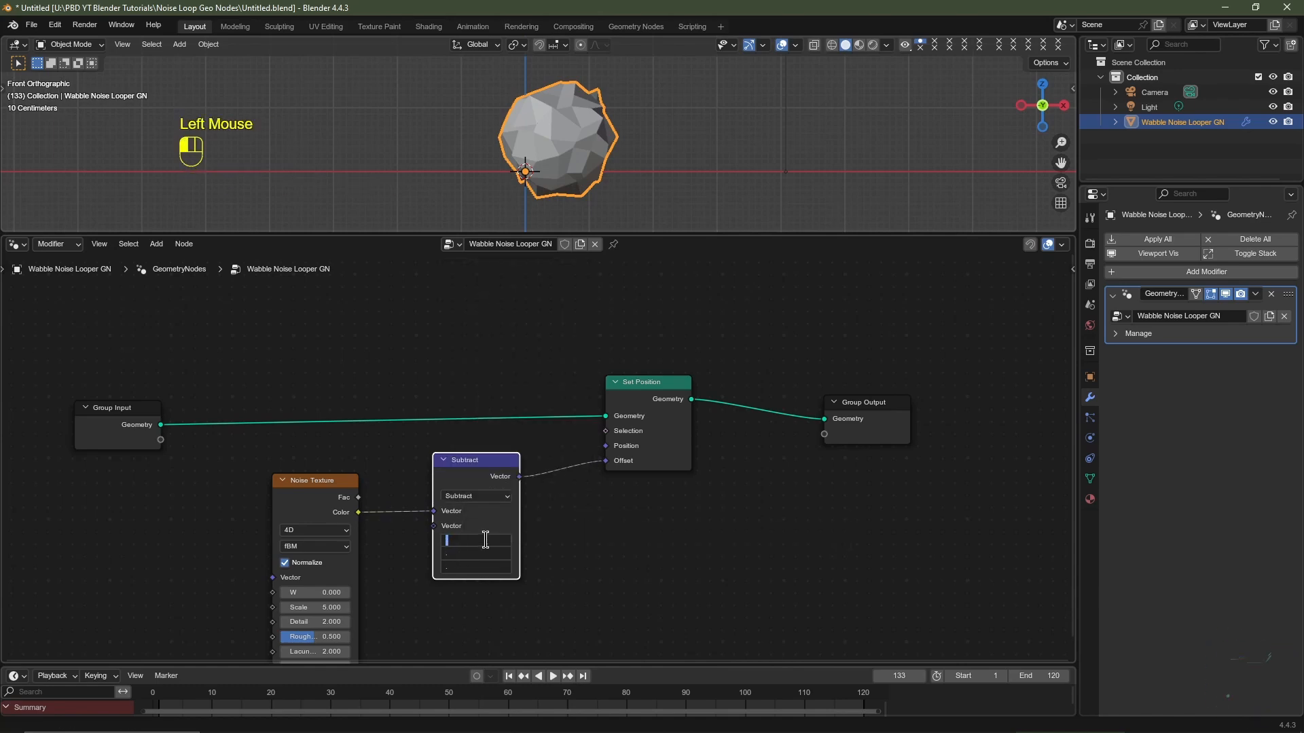
pyautogui.press('Return')
pyautogui.moveTo(638, 172); pyautogui.dragTo(565, 171, button='middle')
pyautogui.press('KP_1')
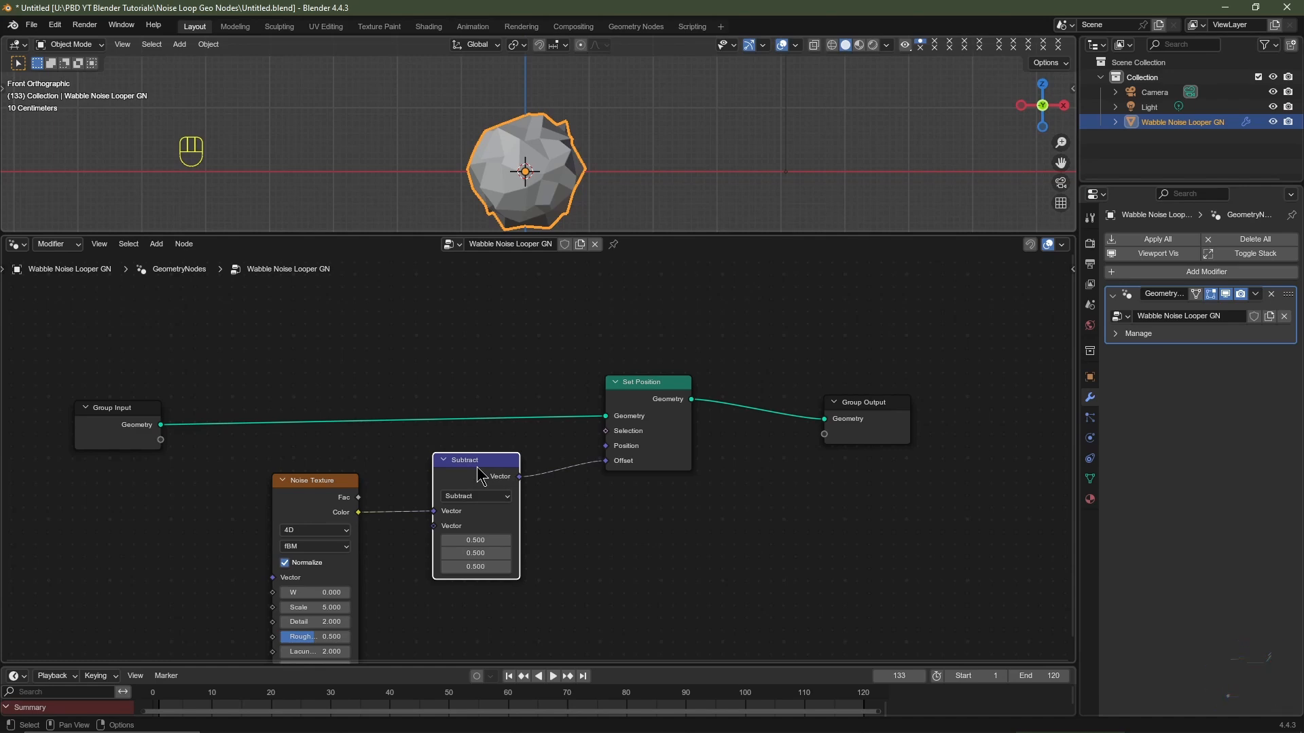
# Duplicate the Subtract node, insert the copy before Set Position and set its operation to Multiply
pyautogui.hotkey('shift', 'd')
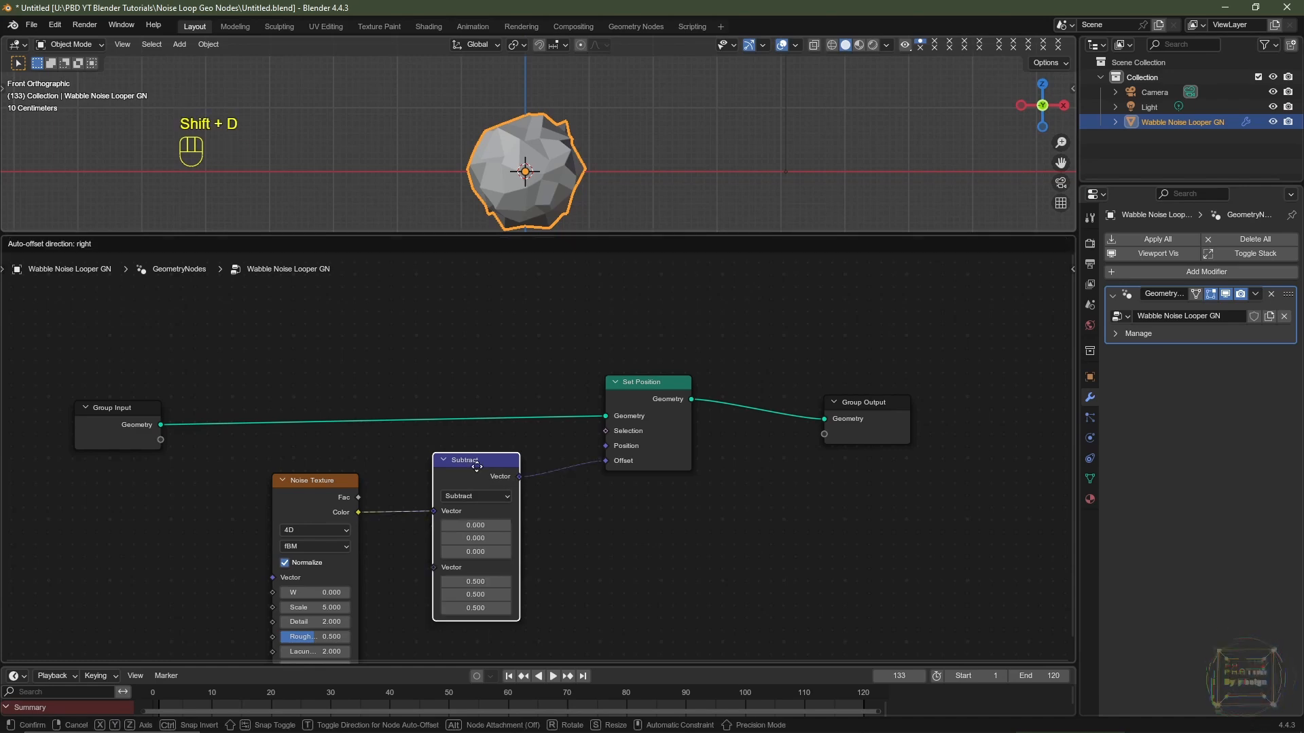
pyautogui.click(574, 473)
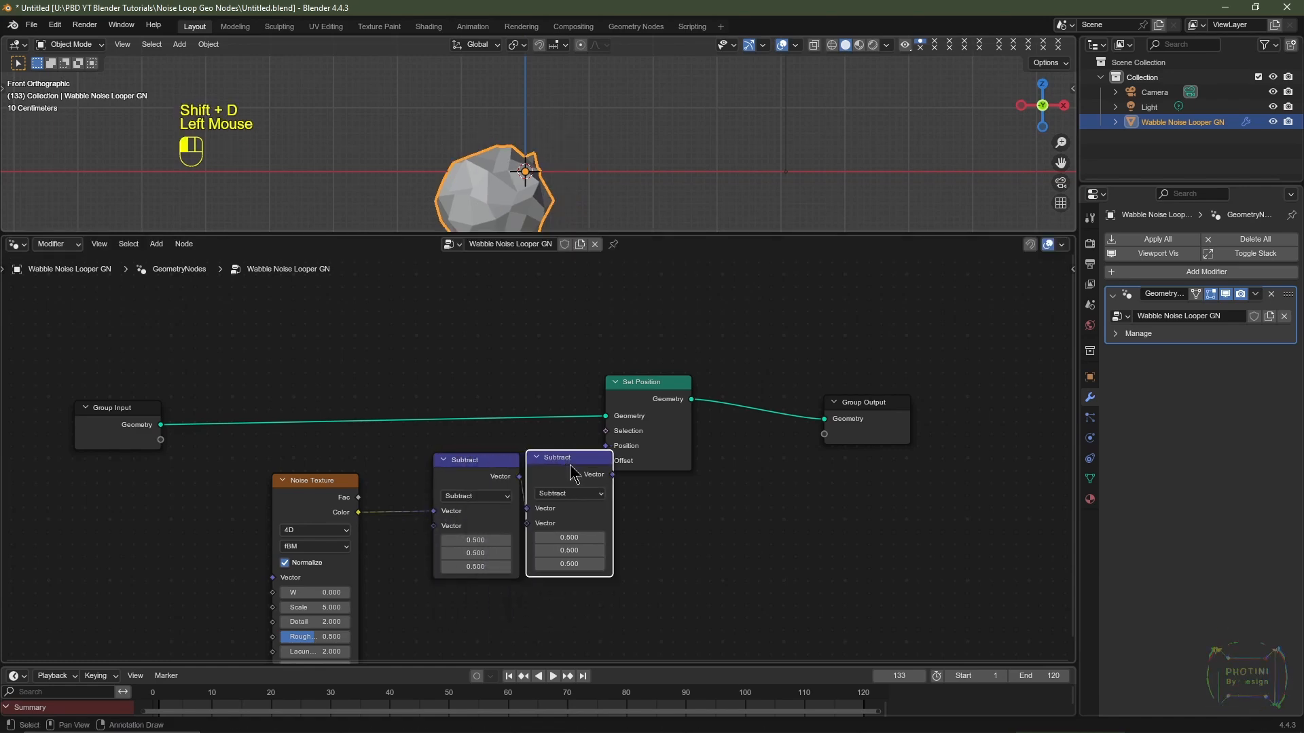
pyautogui.click(600, 493)
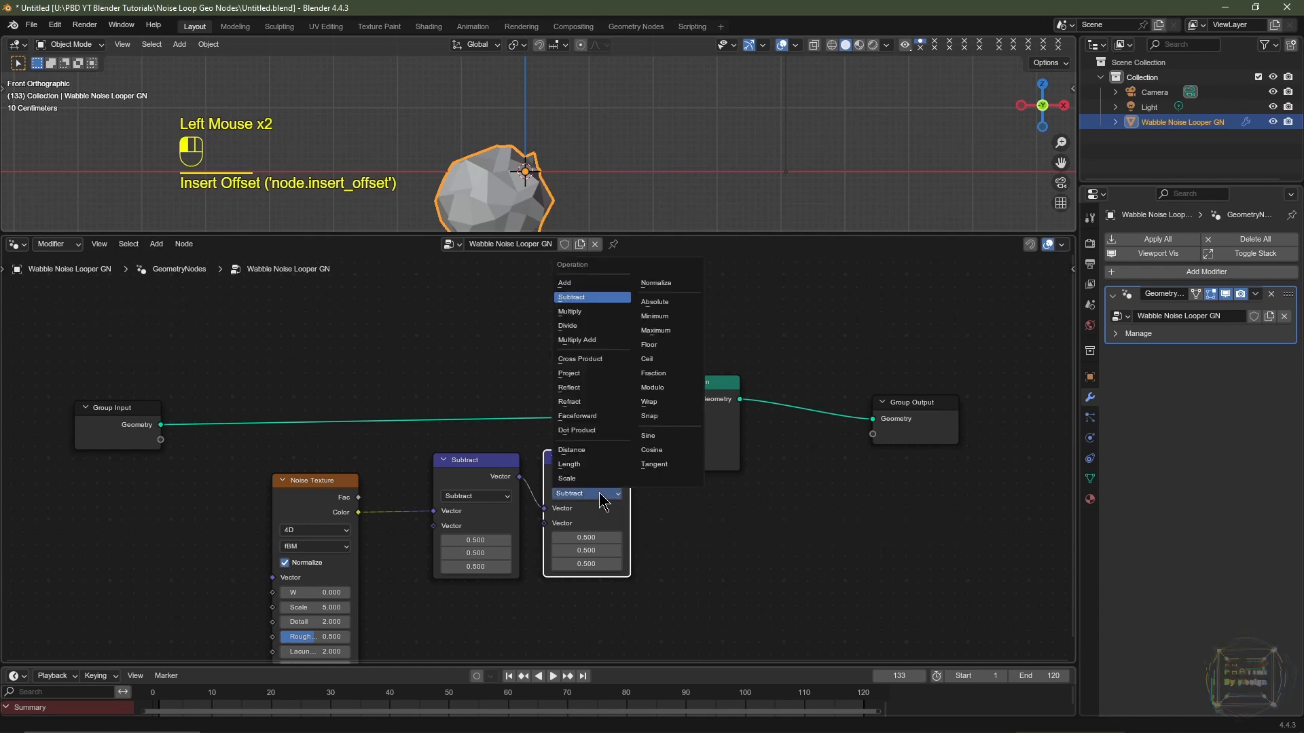
pyautogui.click(570, 311)
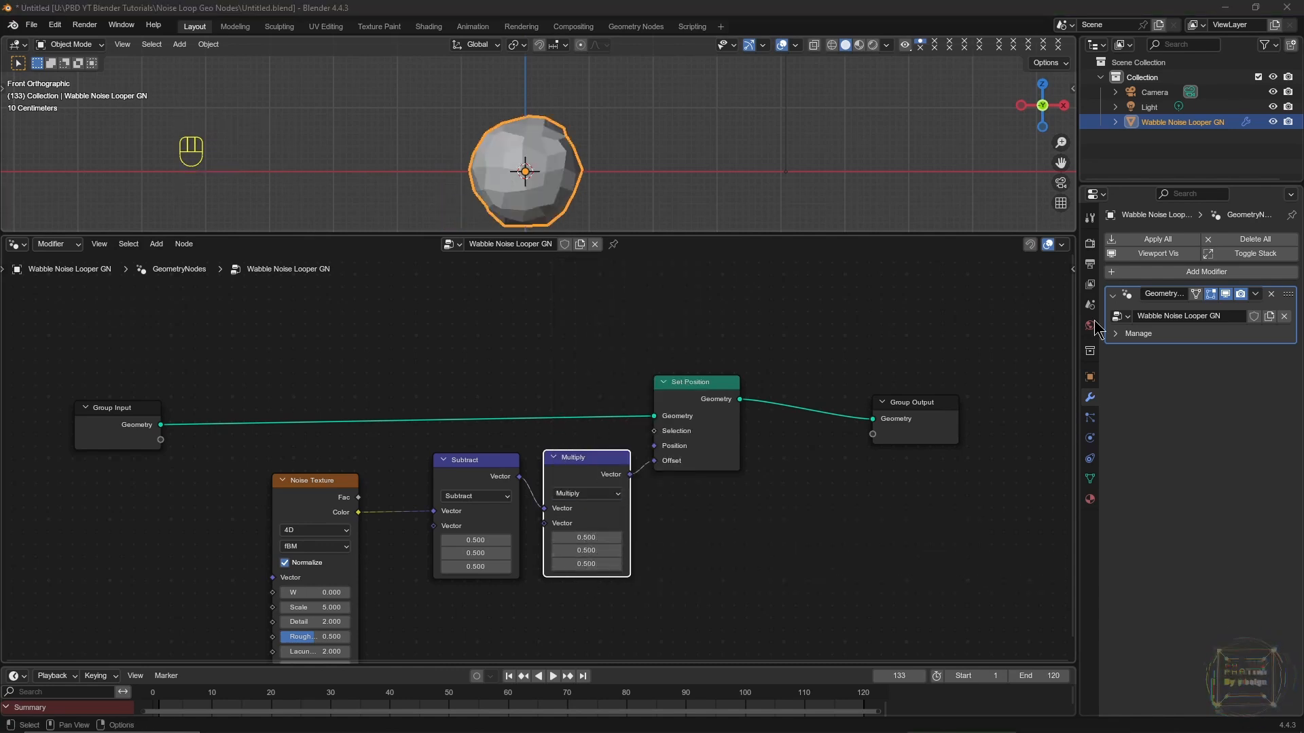
# Expose the Multiply node's second vector as a Group Input socket and change that socket's type to Float
pyautogui.moveTo(544, 522); pyautogui.dragTo(161, 441)
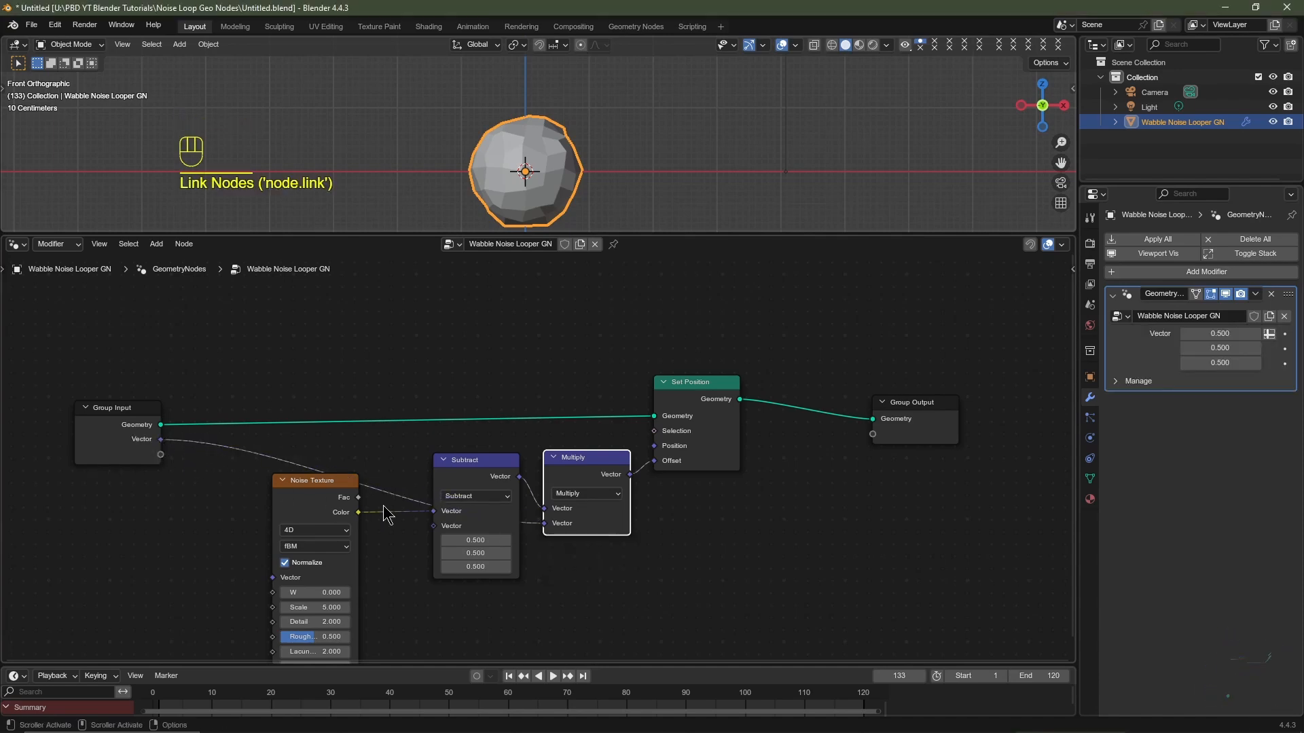
pyautogui.click(131, 434)
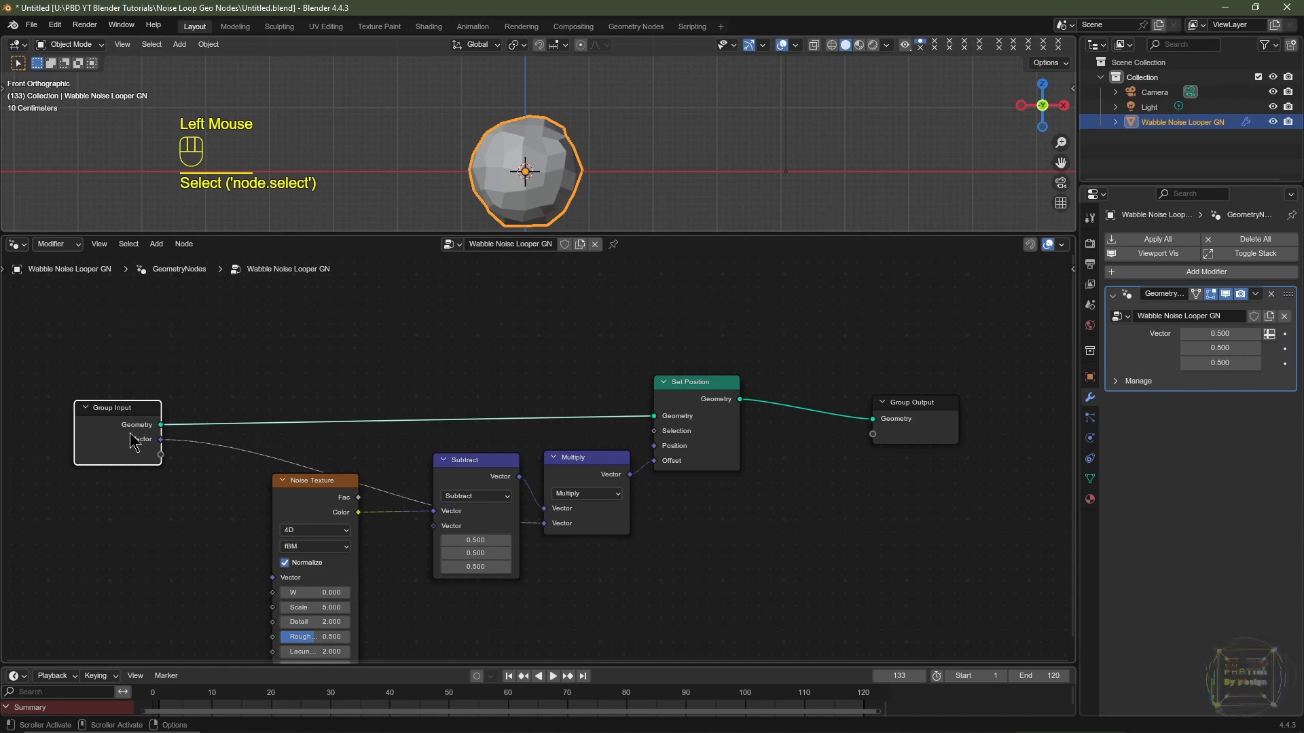
pyautogui.press('n')
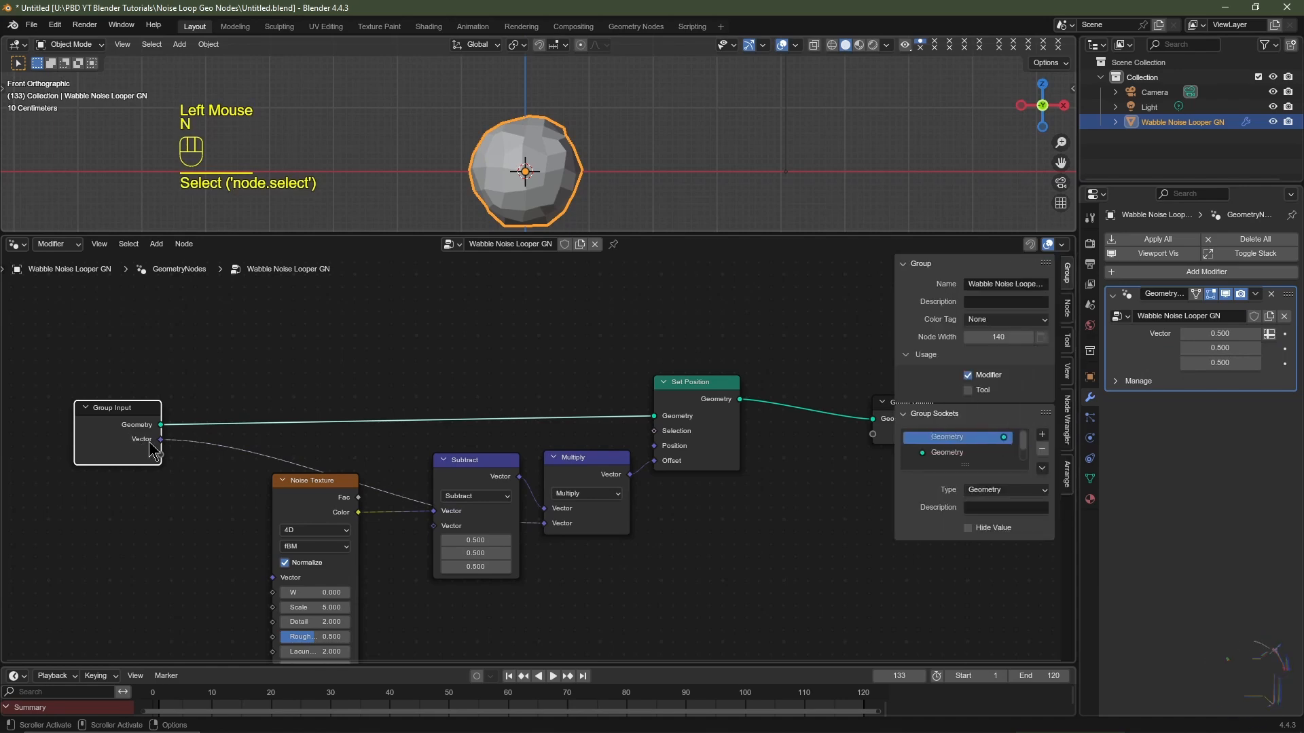
pyautogui.click(1071, 278)
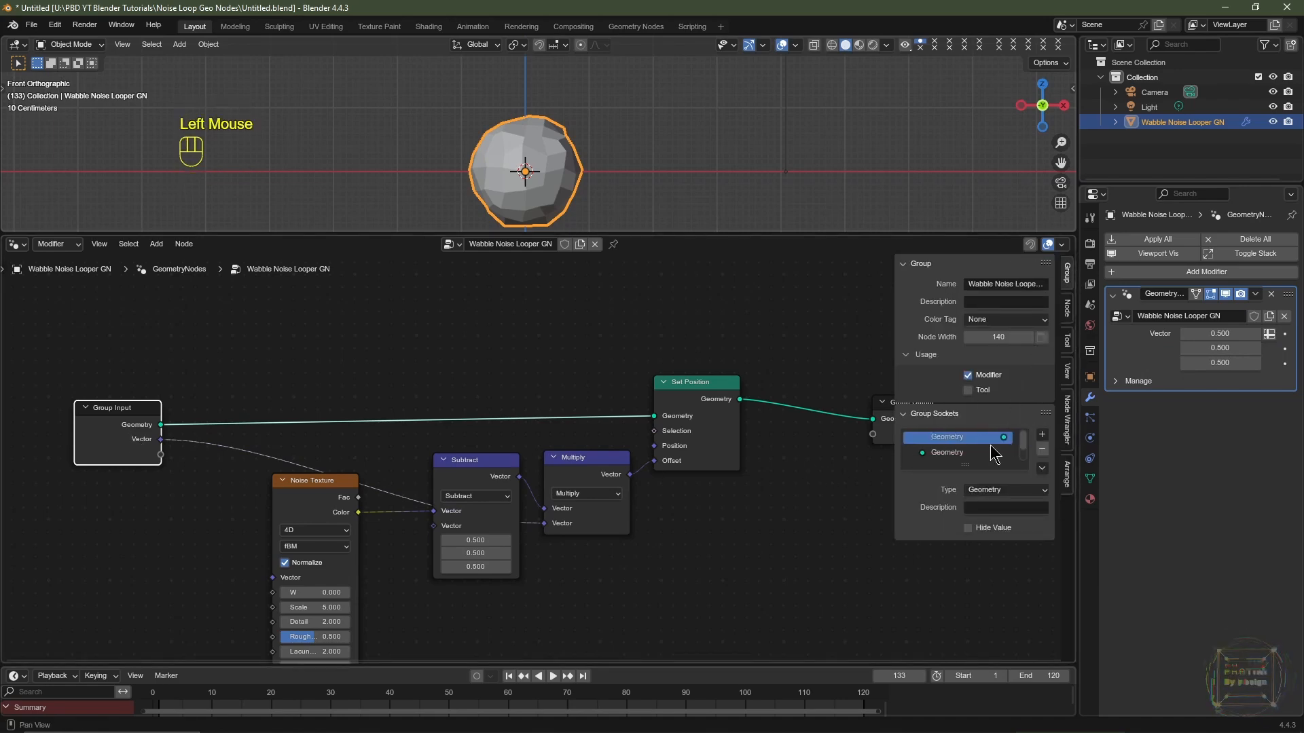
pyautogui.moveTo(964, 464); pyautogui.dragTo(961, 509)
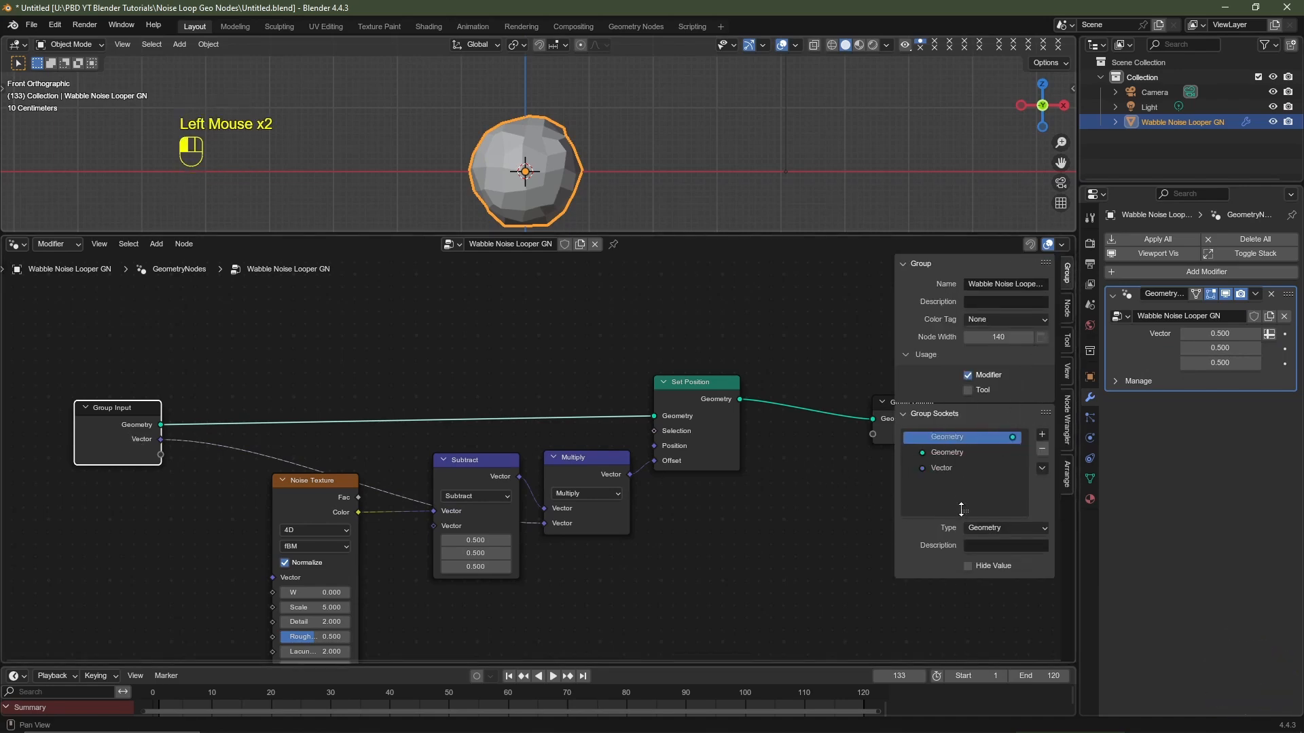
pyautogui.click(951, 468)
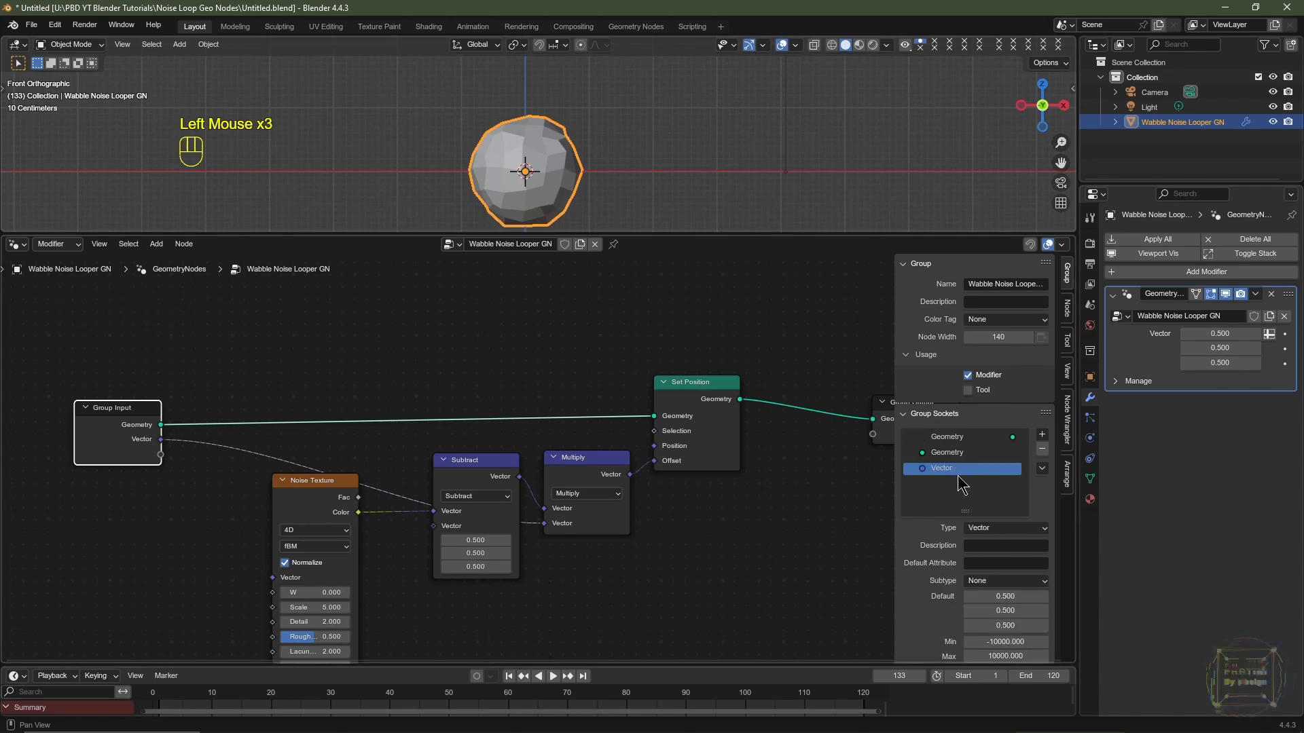
pyautogui.click(994, 535)
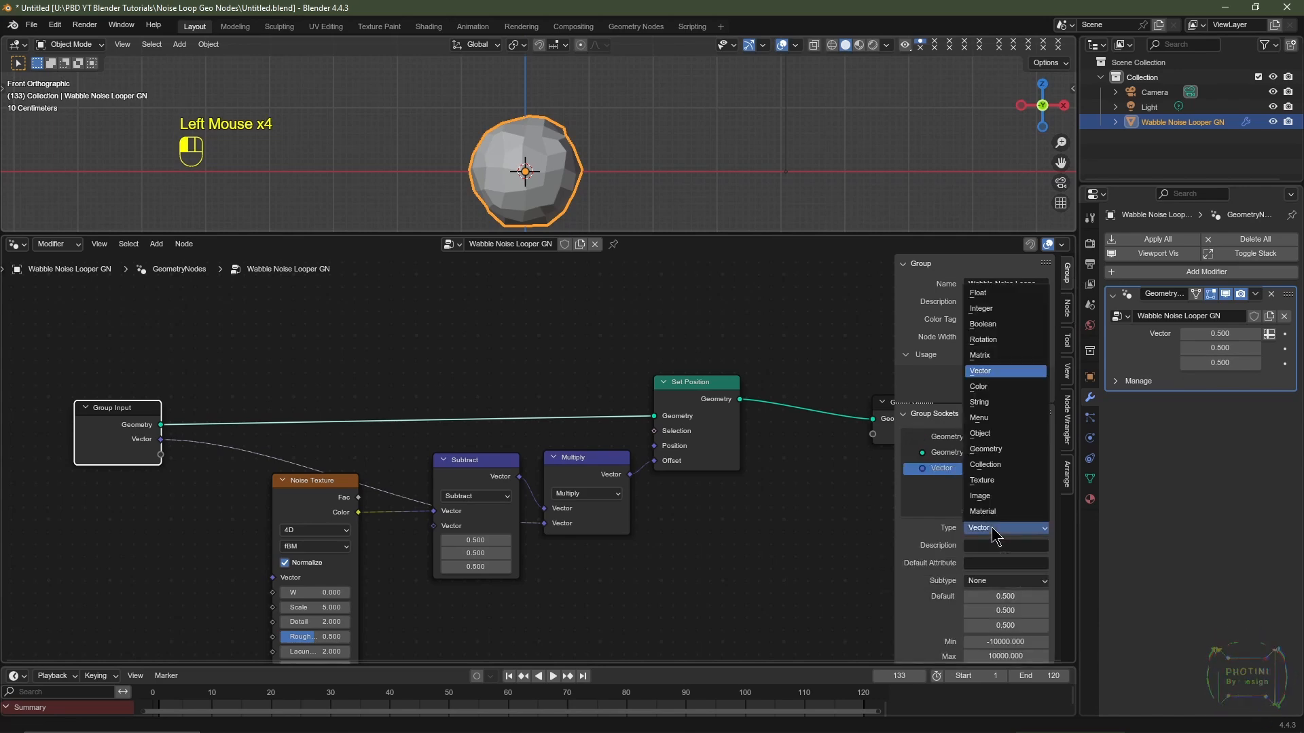
pyautogui.click(993, 293)
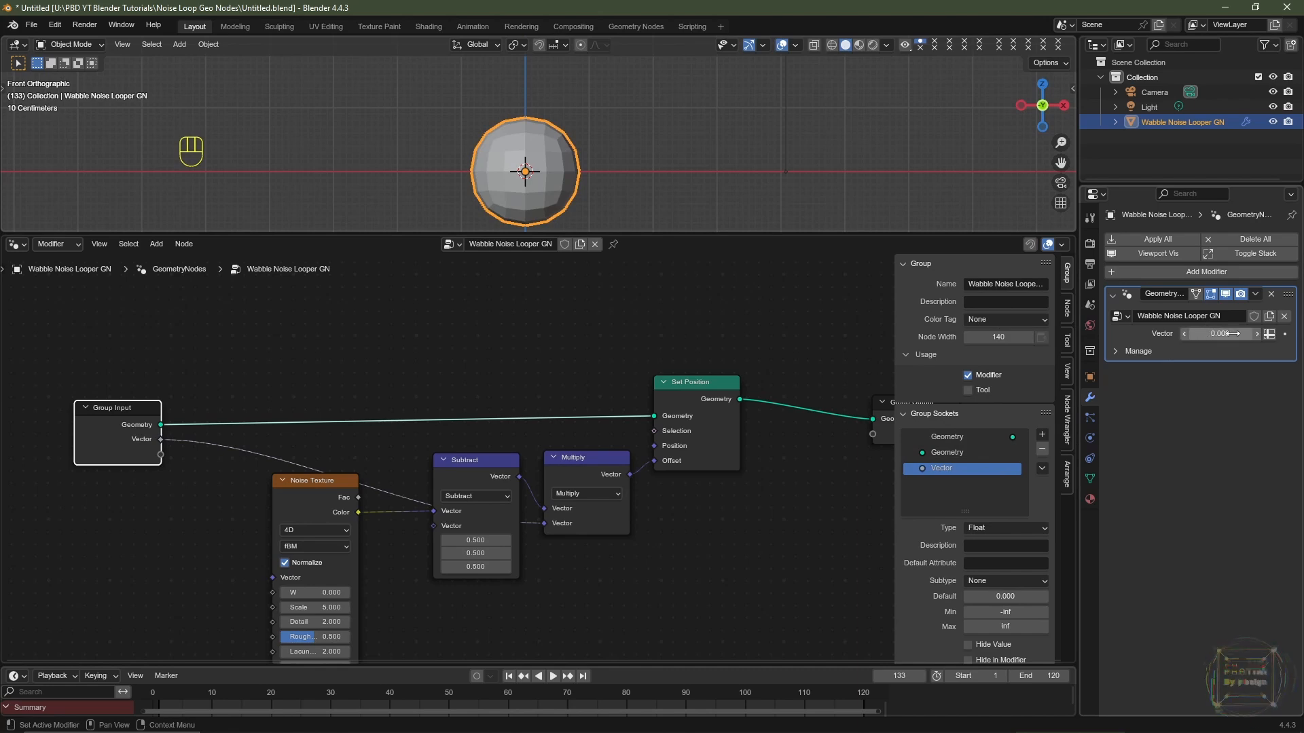
# Make the new Float socket a Single Value with default 0.5, and set its value in the modifier to 0.5
pyautogui.scroll(-7, 992, 597)
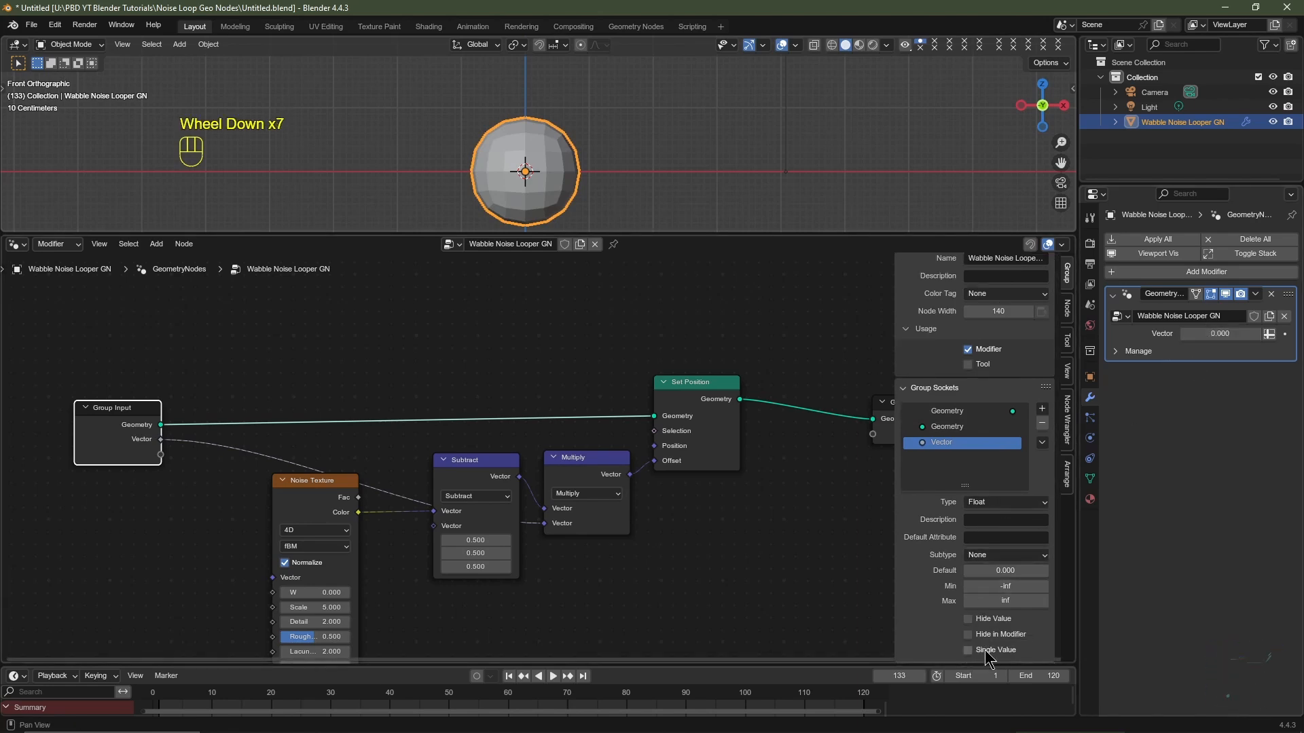
pyautogui.click(983, 650)
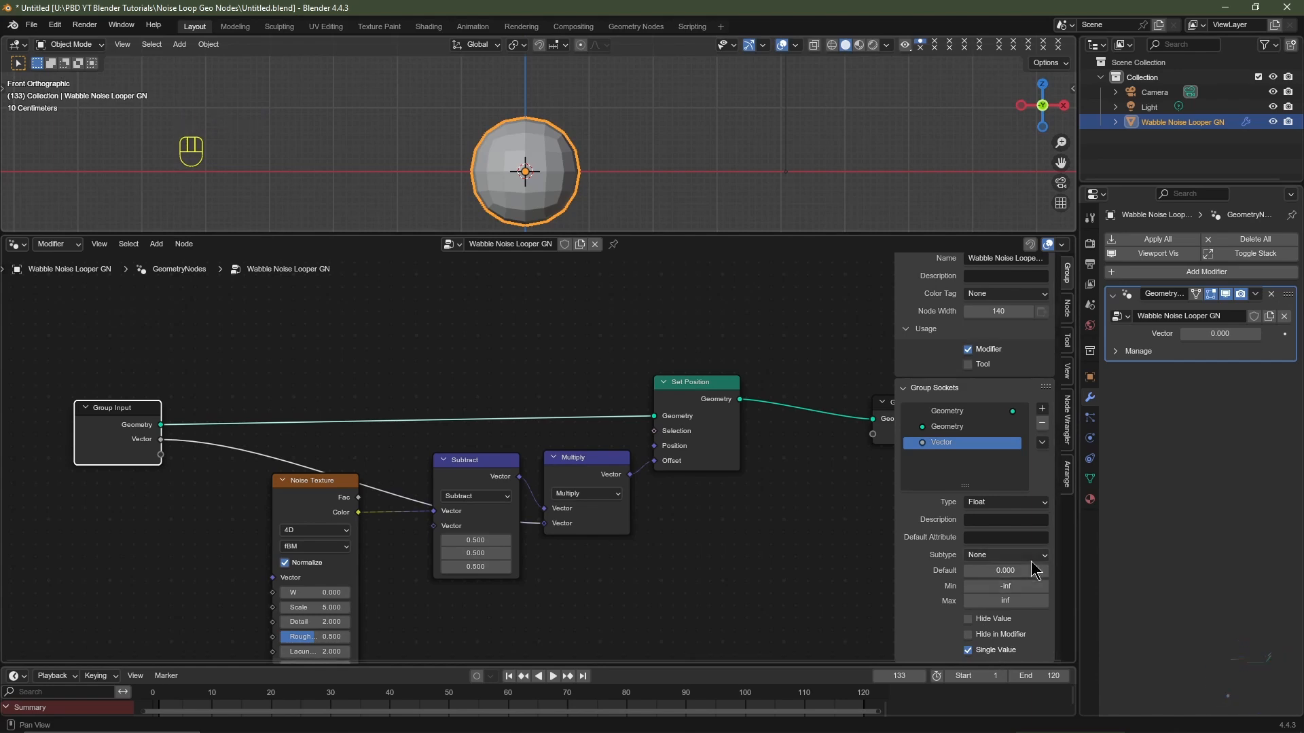
pyautogui.click(1016, 571)
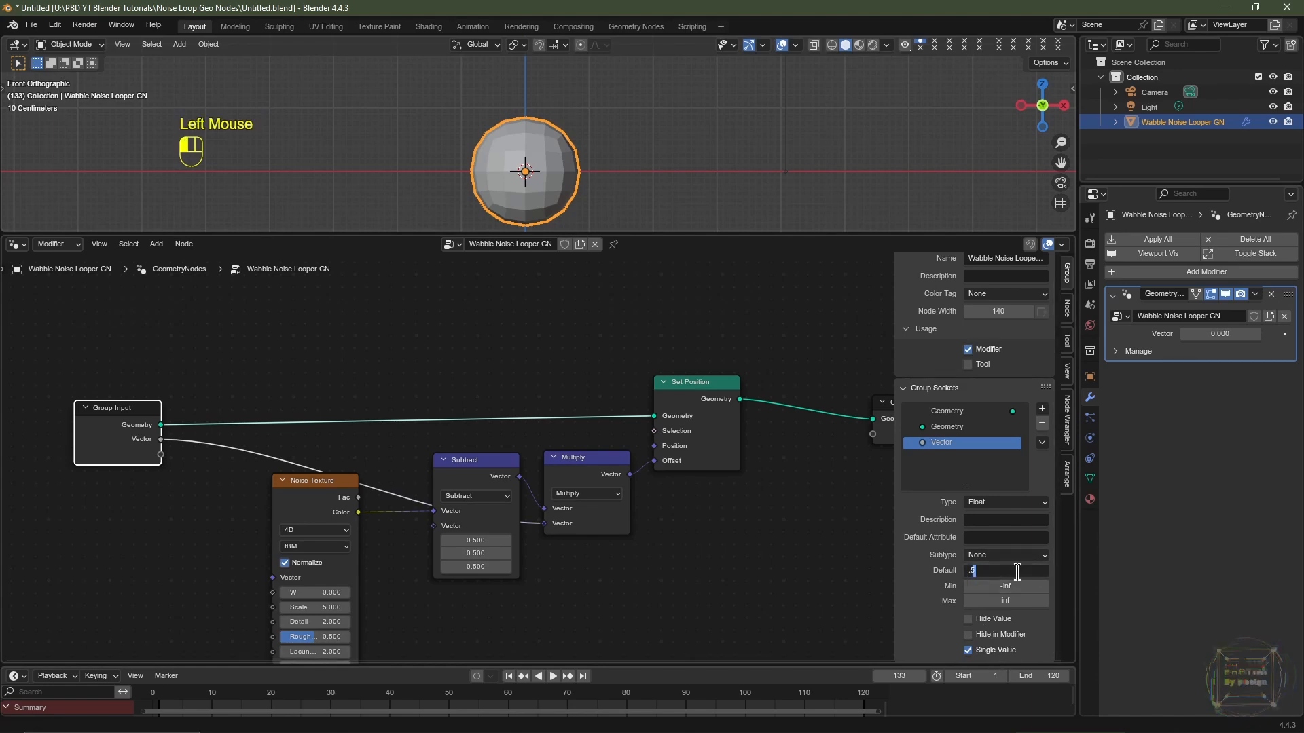
pyautogui.write('.5')
pyautogui.press('Return')
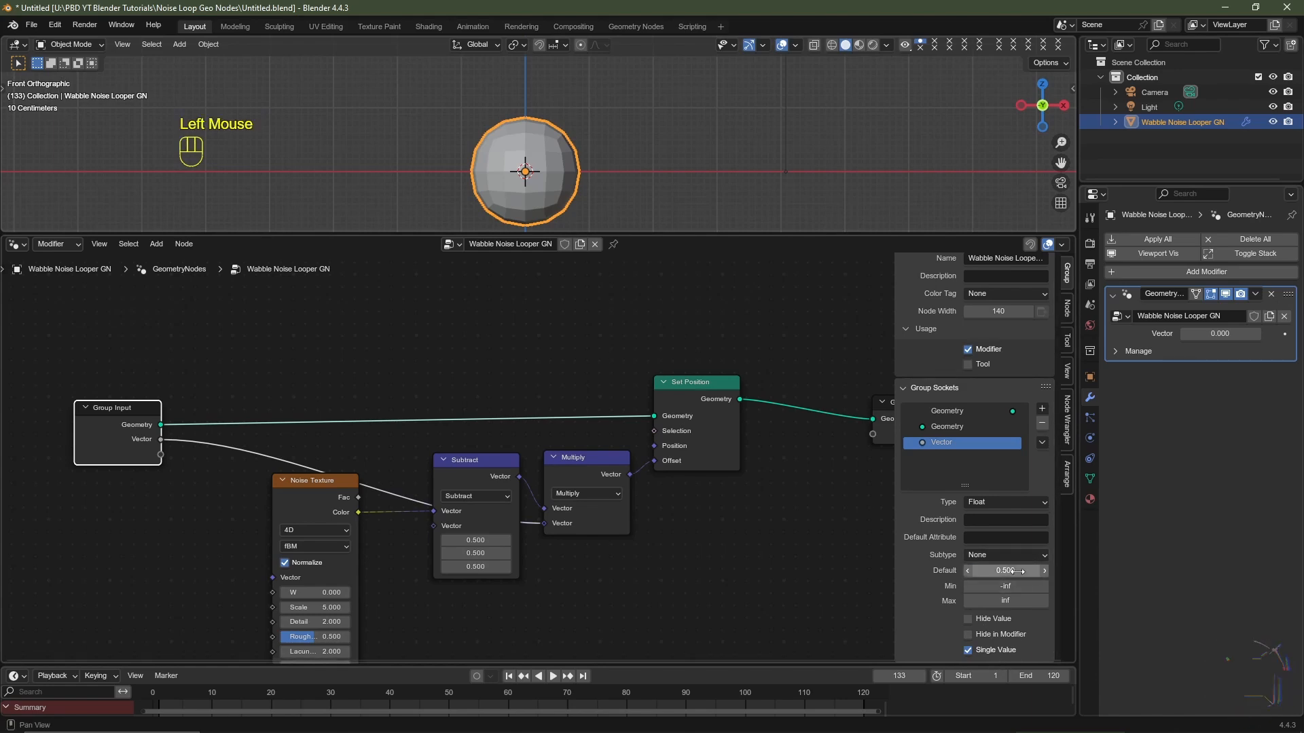
pyautogui.click(1214, 334)
pyautogui.write('.5')
pyautogui.press('Return')
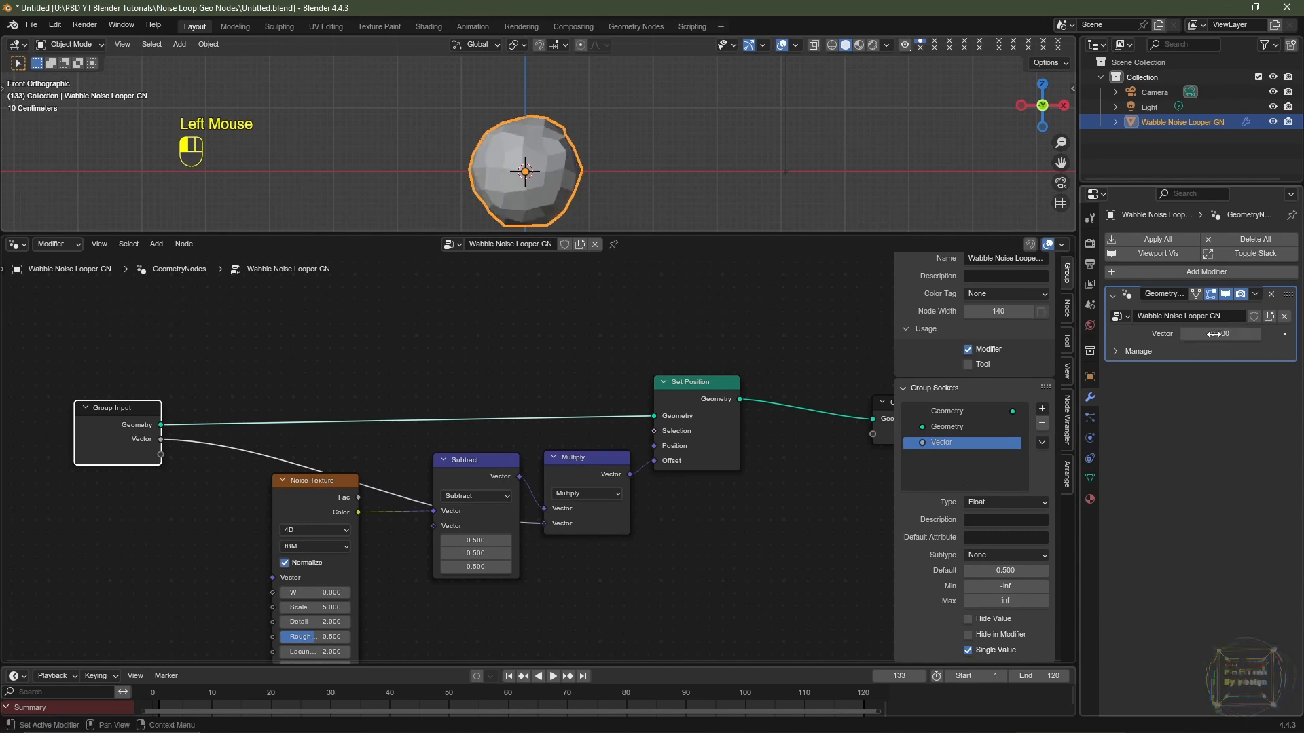
pyautogui.moveTo(1214, 334)
pyautogui.mouseDown()
pyautogui.moveTo(1294, 335)
pyautogui.moveTo(1213, 335)
pyautogui.mouseUp()
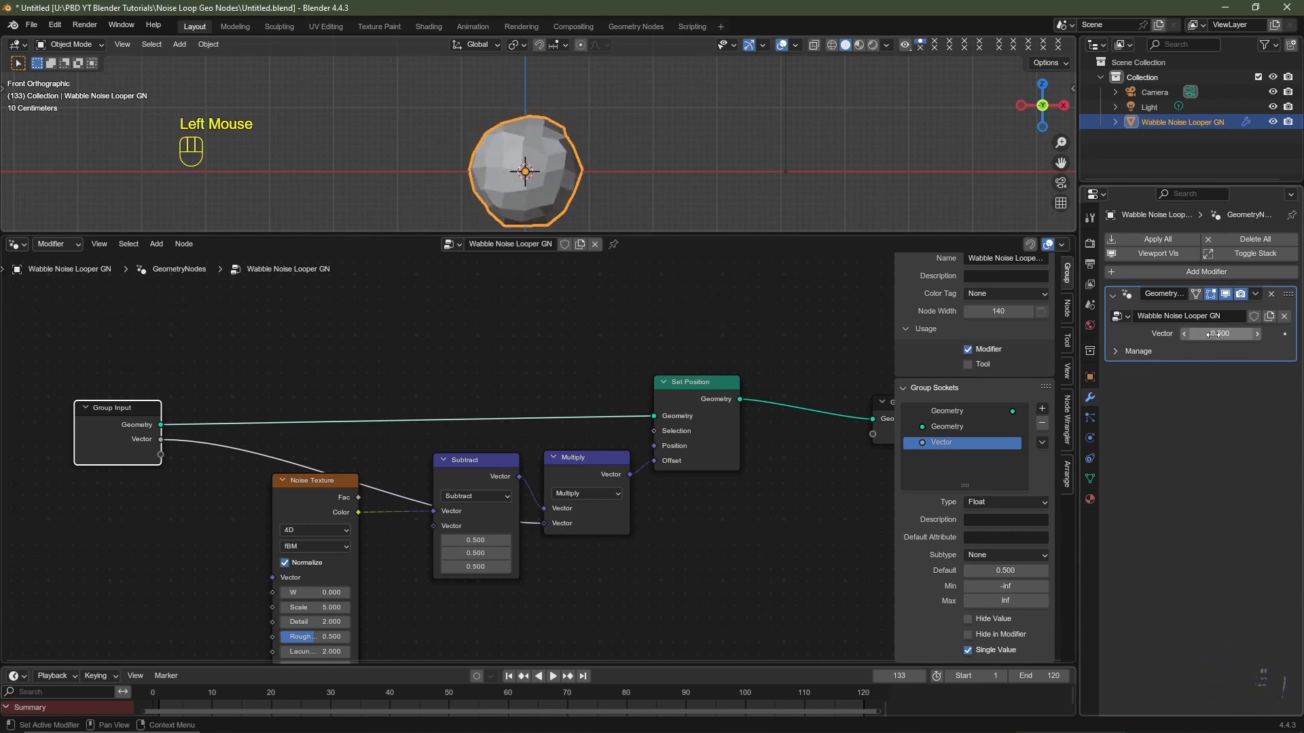
# Rename the Vector group input socket to "Noise Strength"
pyautogui.doubleClick(949, 442)
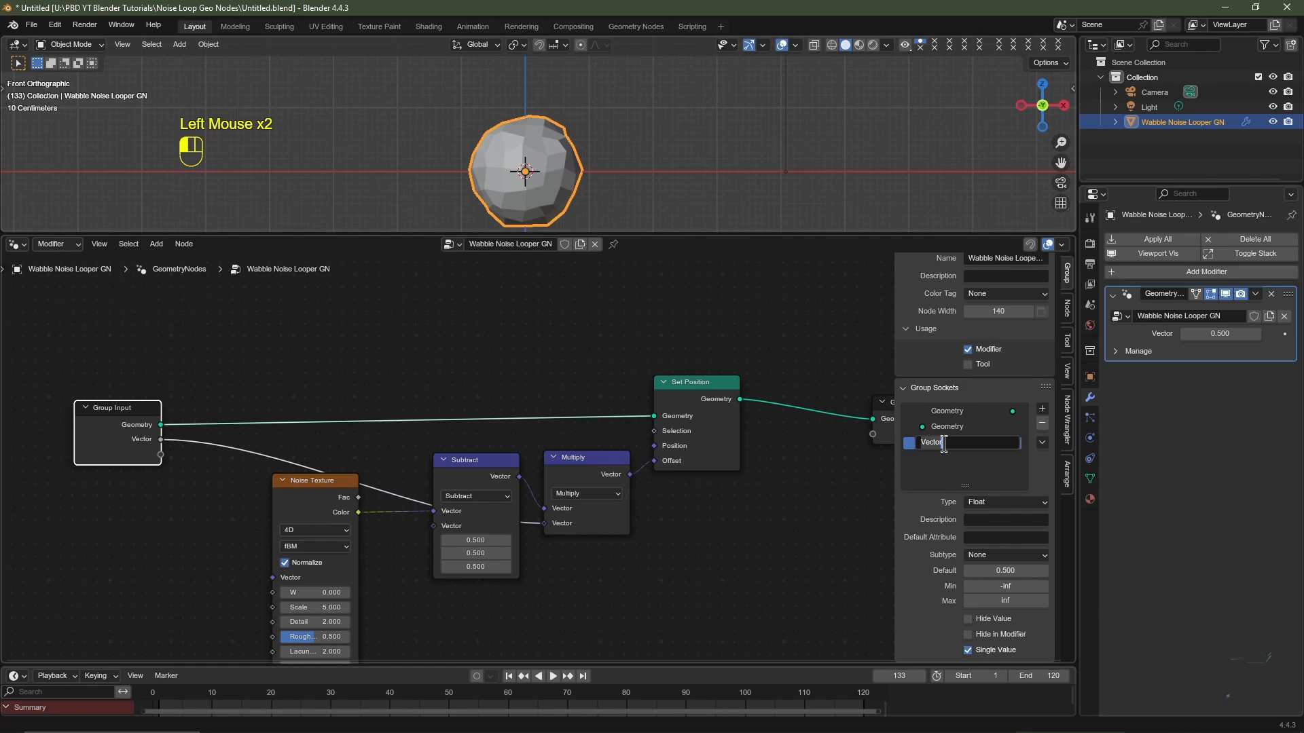
pyautogui.write('Noise')
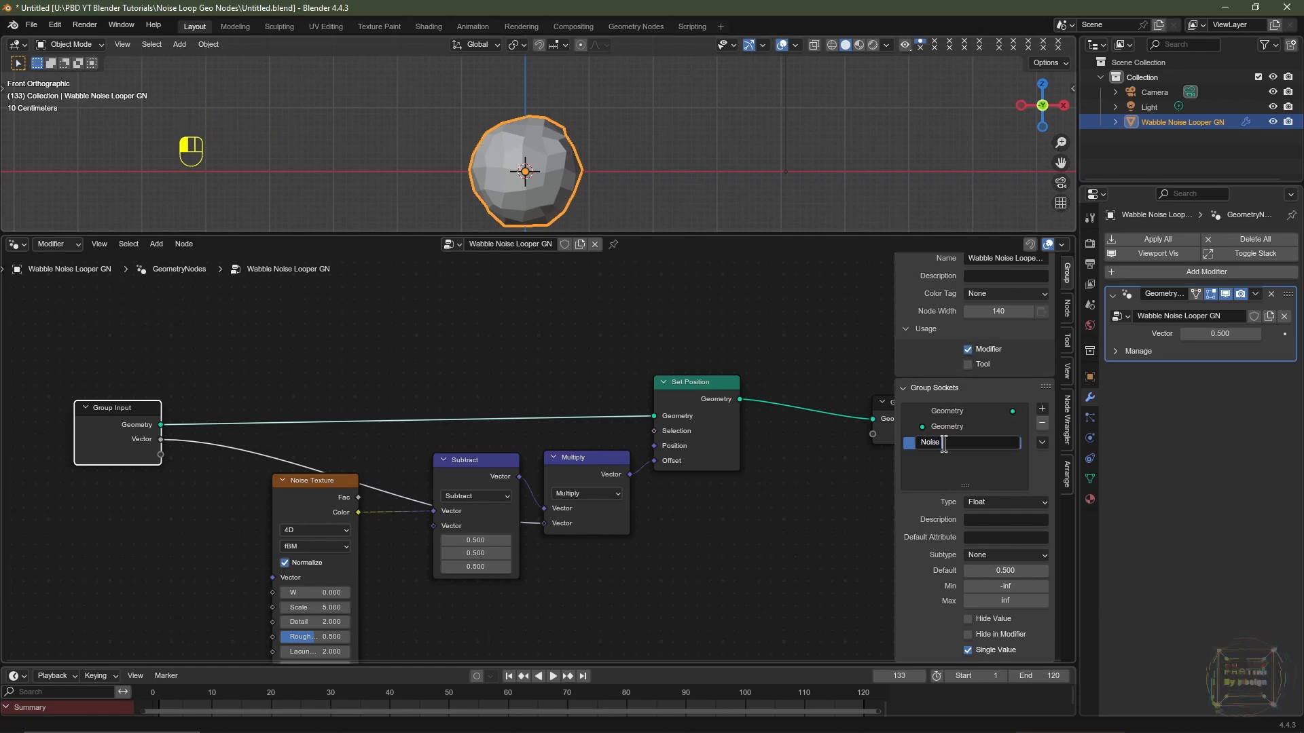
pyautogui.write(' Strength')
pyautogui.press('Return')
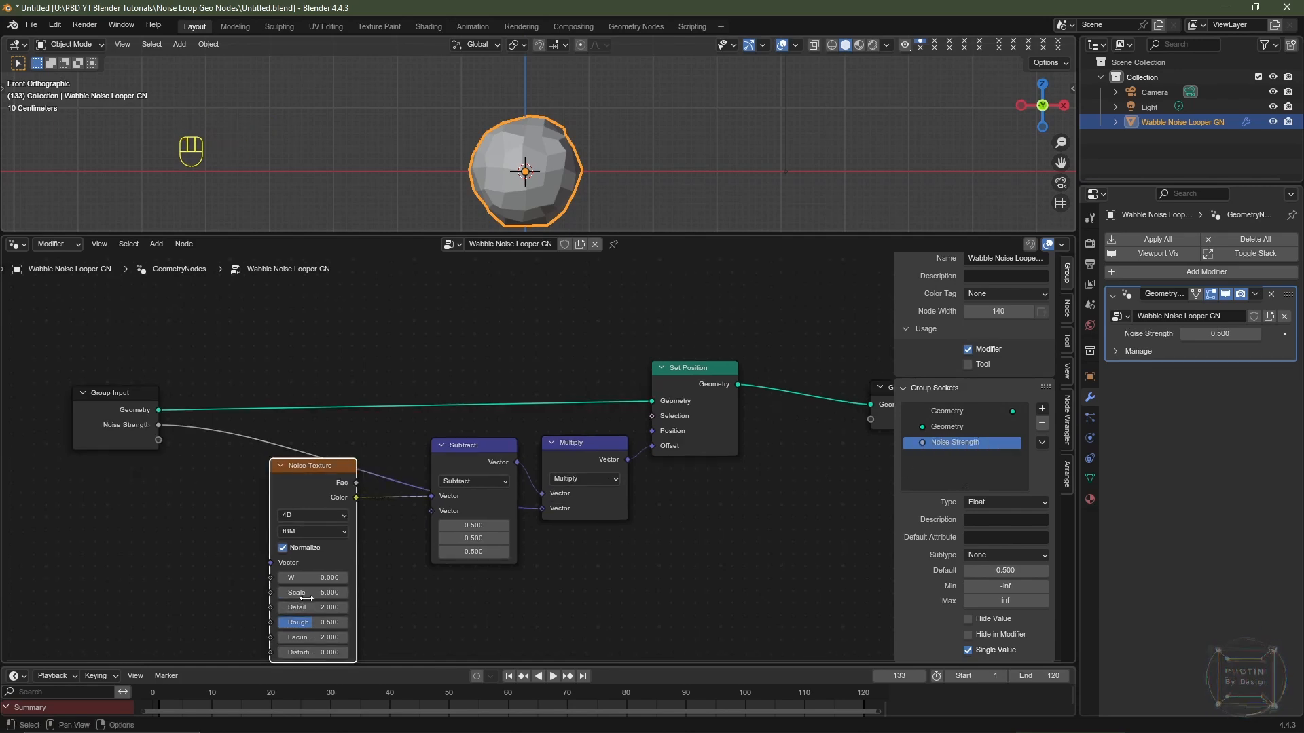
# Expose the Noise Texture's Scale as a group input and rename the socket to "Noise Scale"
pyautogui.moveTo(307, 597); pyautogui.dragTo(157, 441)
pyautogui.rightClick(300, 594)
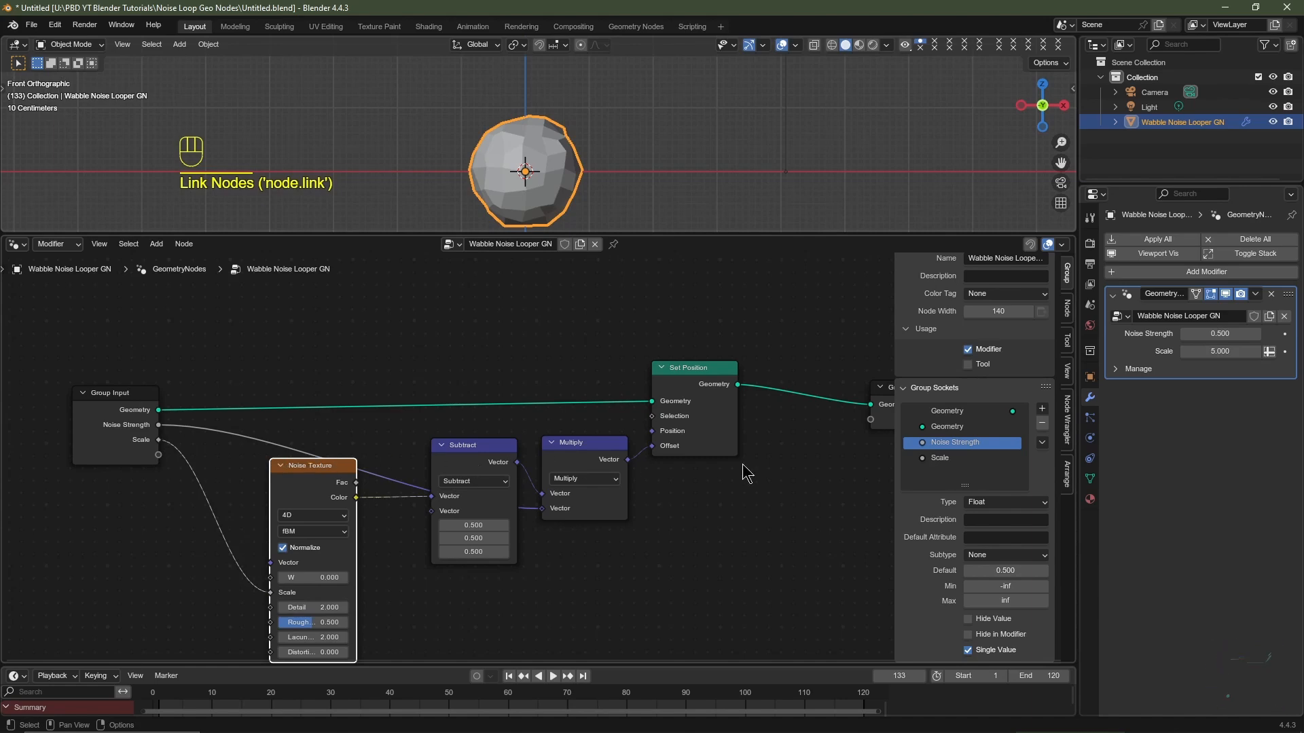
pyautogui.doubleClick(938, 458)
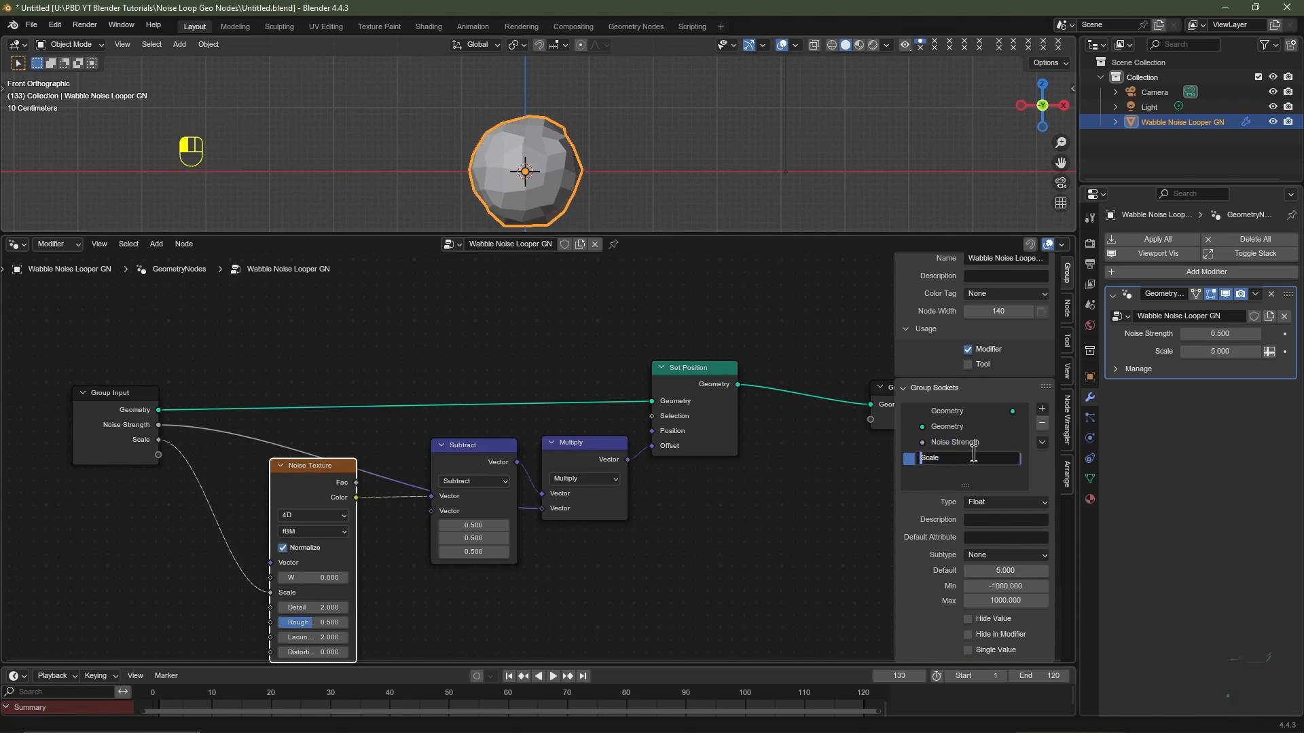
pyautogui.write('Noise')
pyautogui.press('Return')
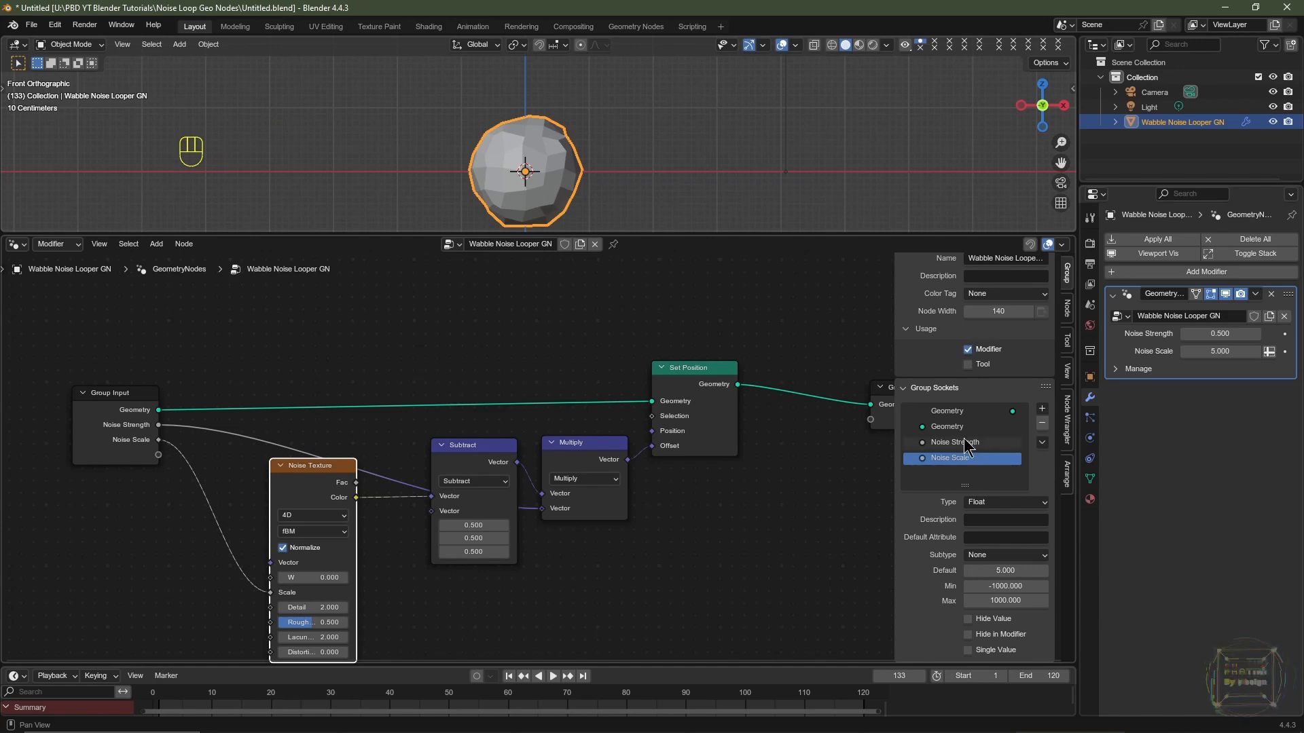
# Set the Noise Scale socket's default to 2.5, enable Single Value, and set its modifier value to 2.5
pyautogui.click(1011, 570)
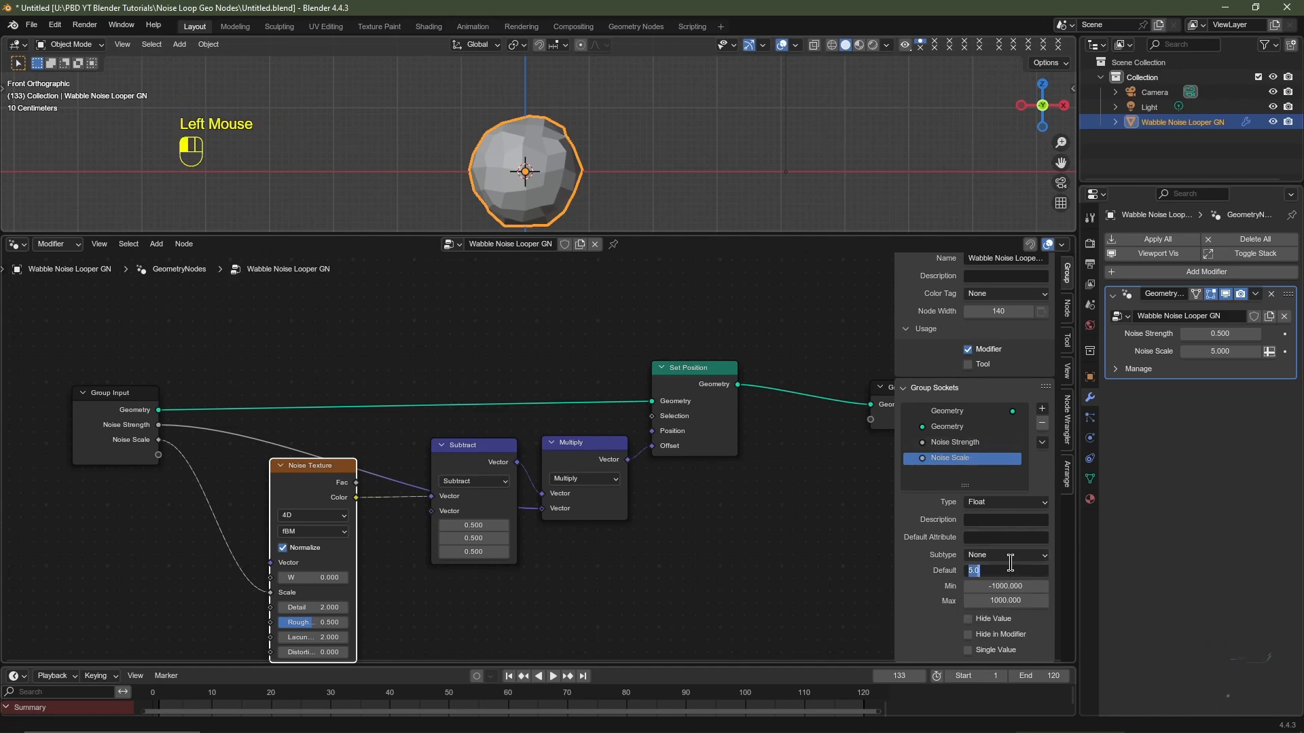
pyautogui.press('Return')
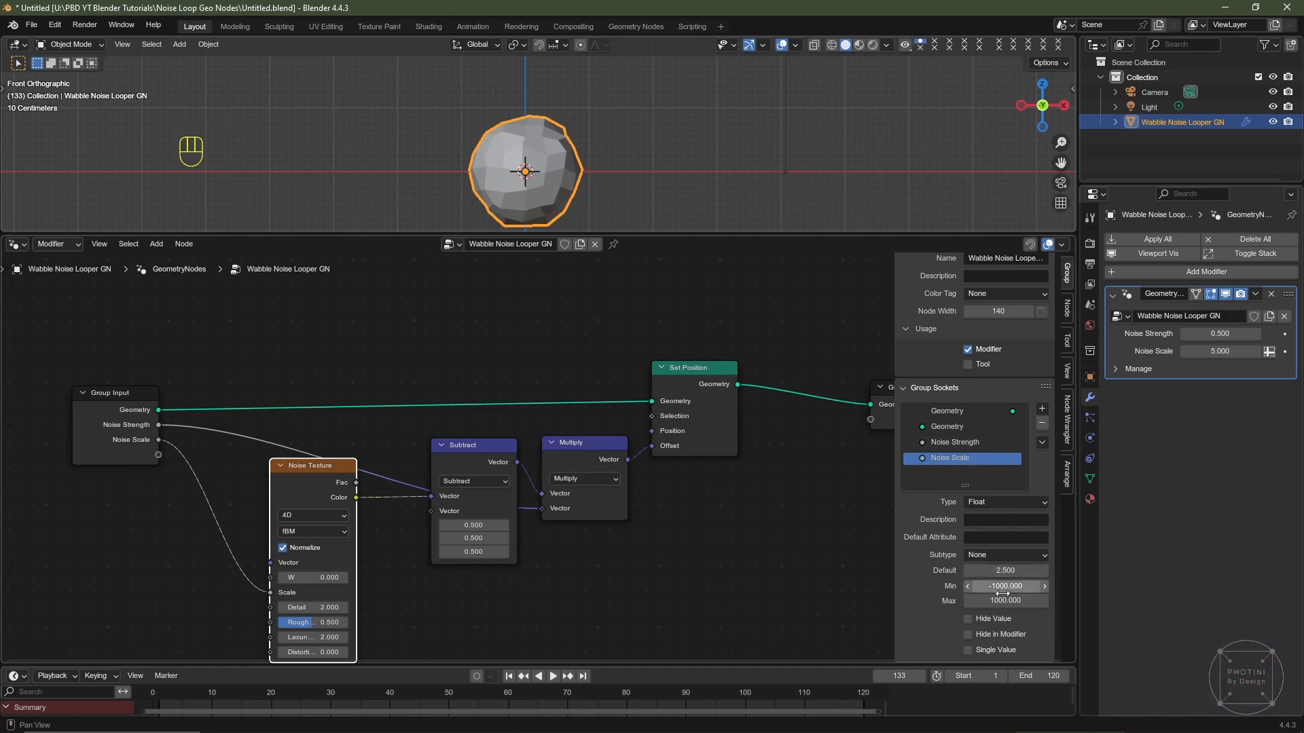
pyautogui.click(968, 650)
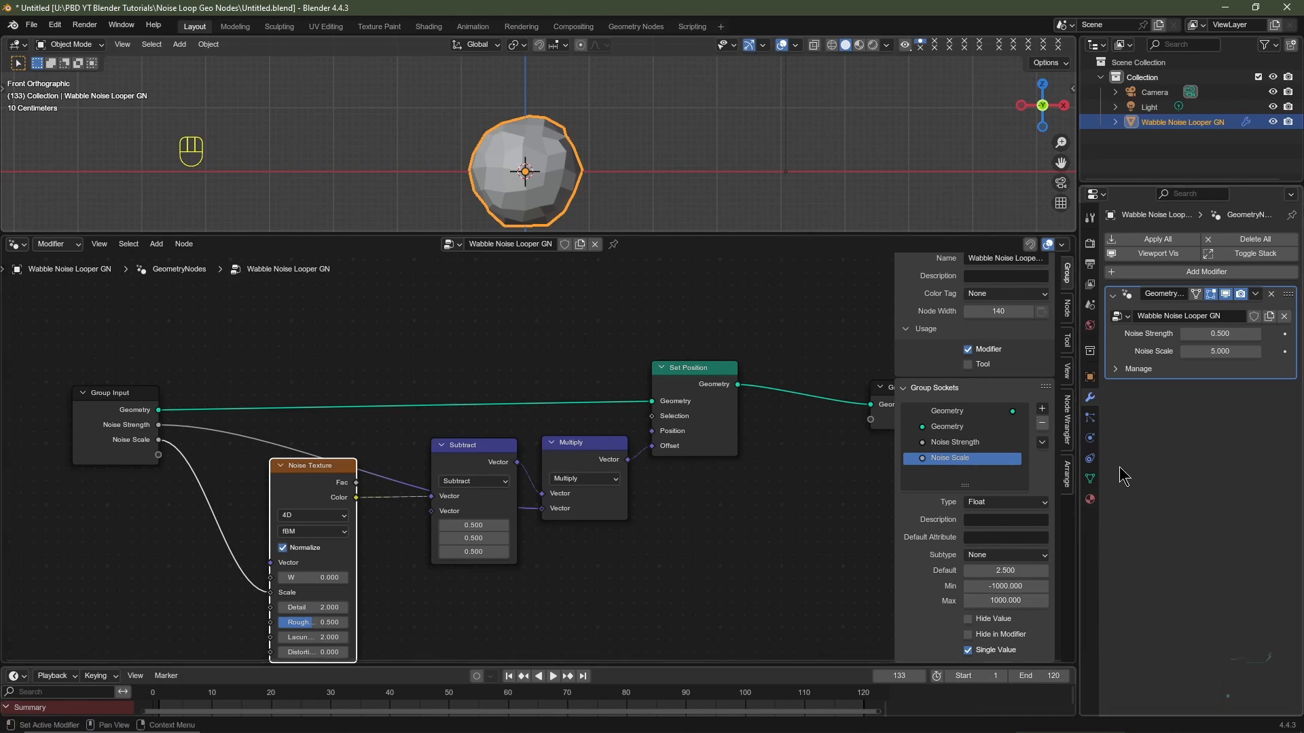
pyautogui.click(1217, 350)
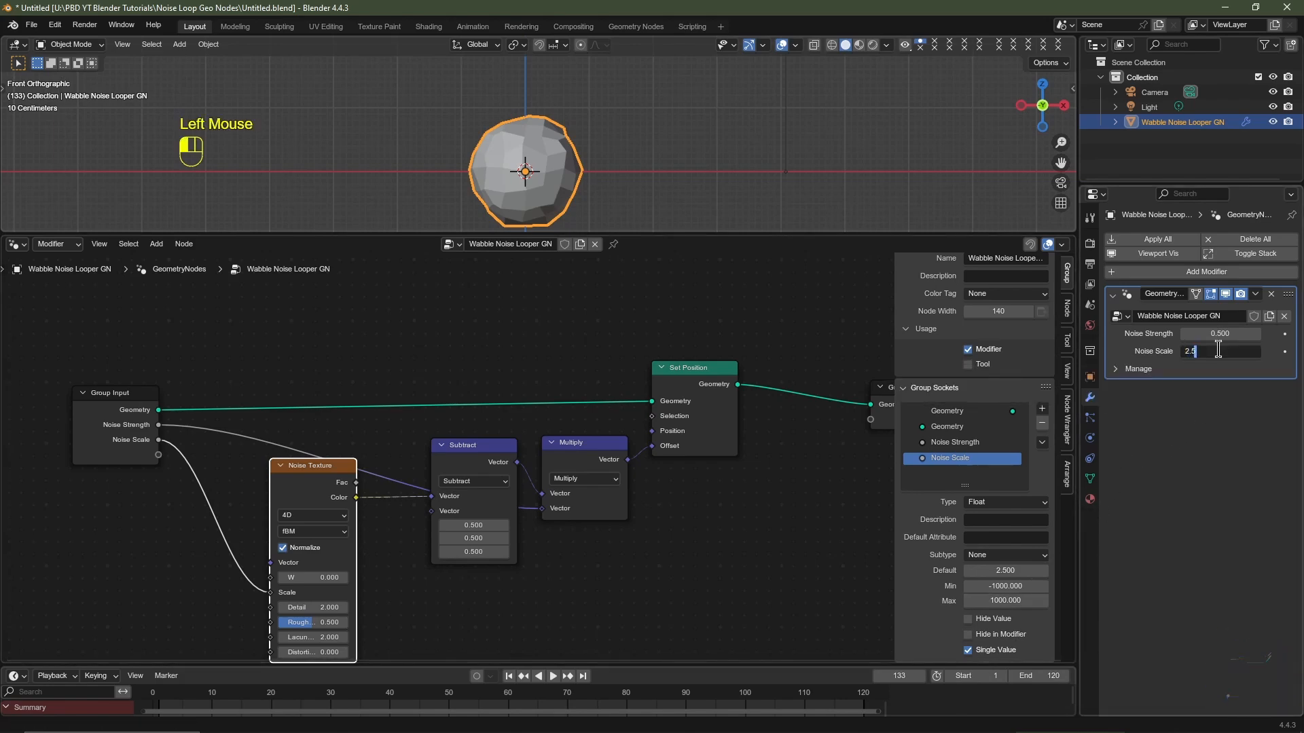
pyautogui.write('2.5')
pyautogui.press('Return')
# Vary the Noise Texture's W value to preview the mesh deformation, then discard the change
pyautogui.moveTo(548, 516); pyautogui.dragTo(583, 453, button='middle')
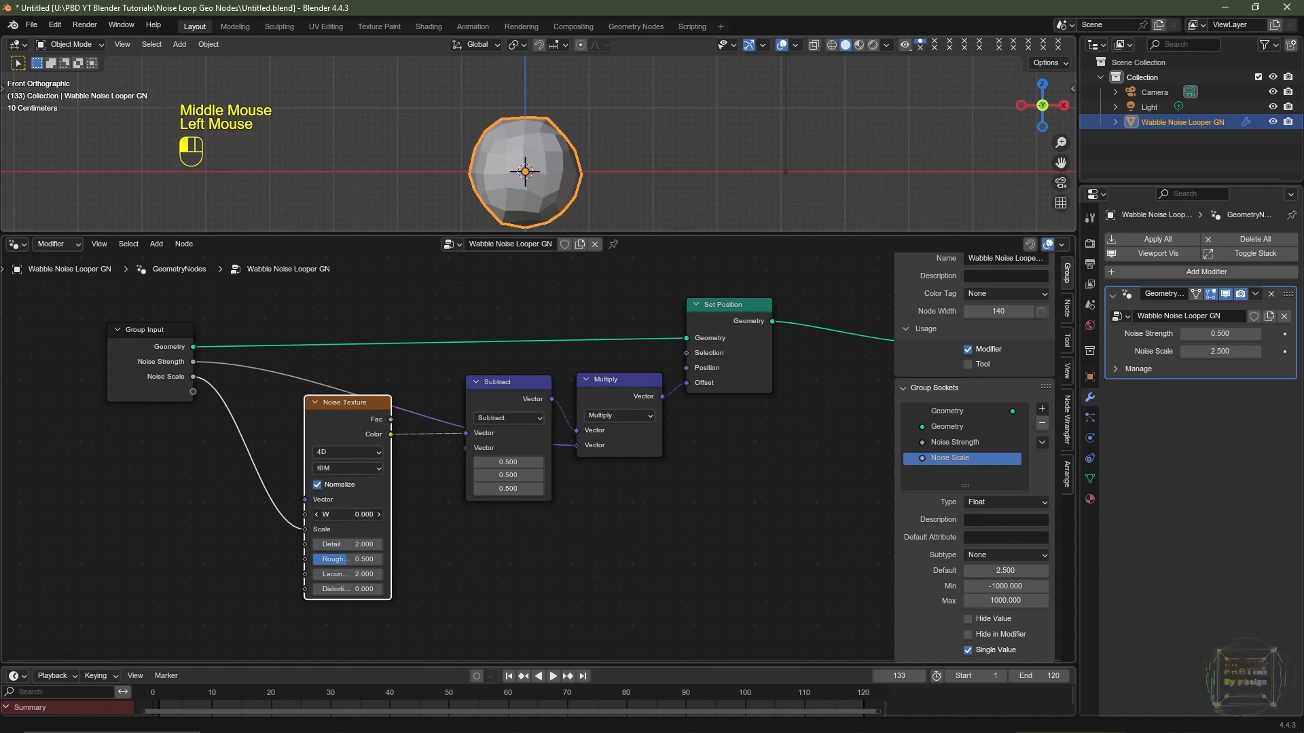
pyautogui.moveTo(348, 515); pyautogui.dragTo(510, 514)
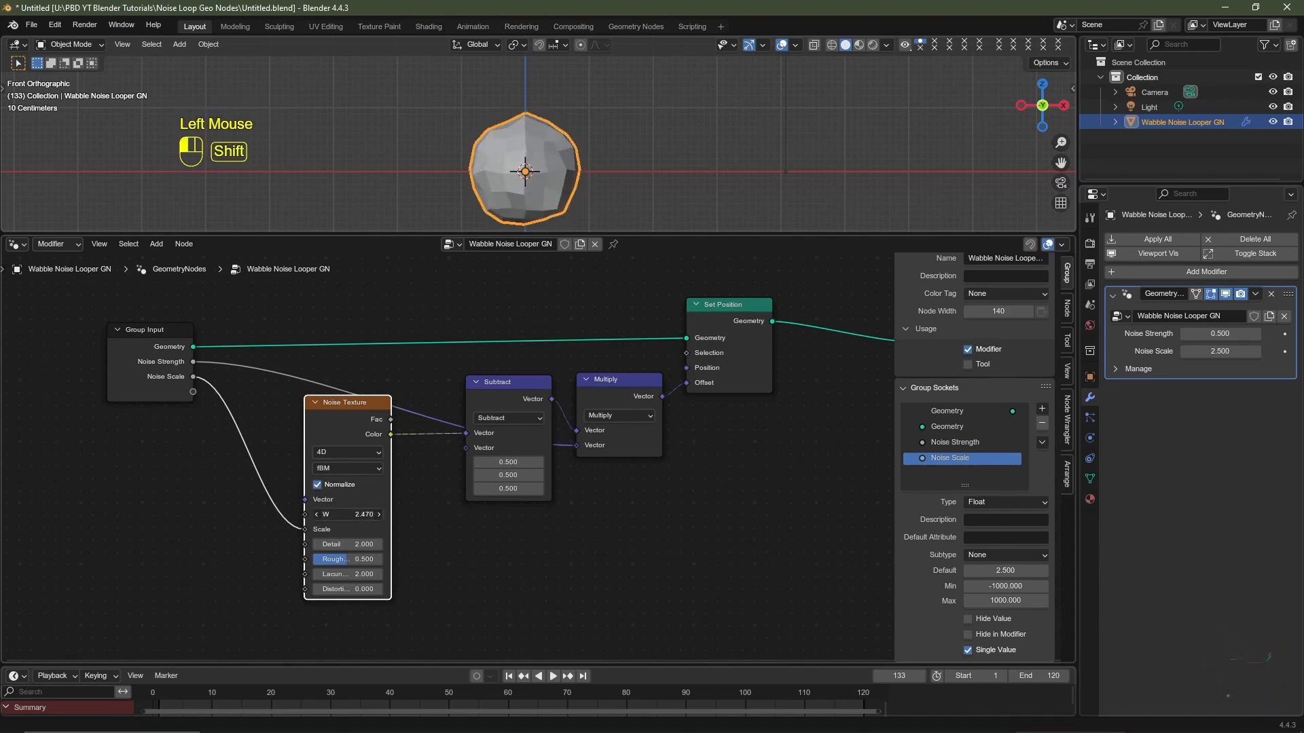
pyautogui.press('Escape')
# Add a Scene Time node and link its Frame output to the Noise Texture's W input
pyautogui.hotkey('shift', 'a')
pyautogui.moveTo(165, 486)
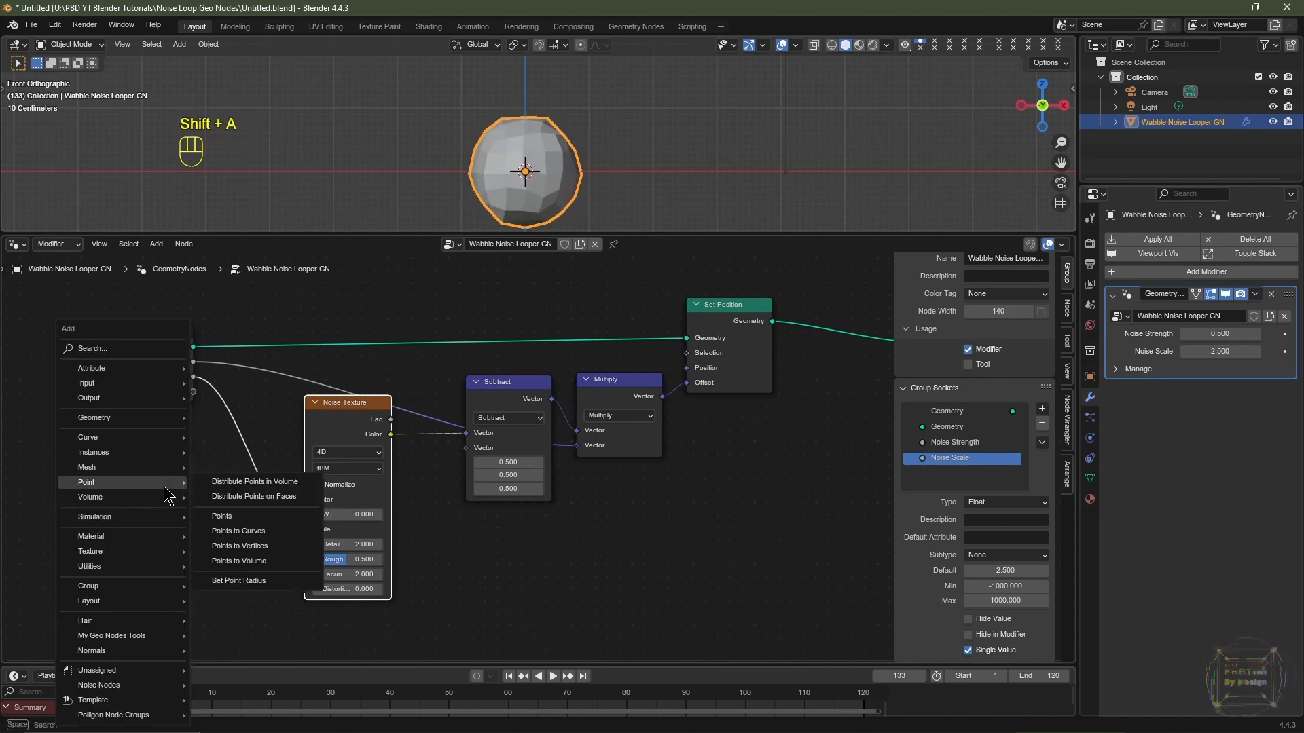
pyautogui.write('scen')
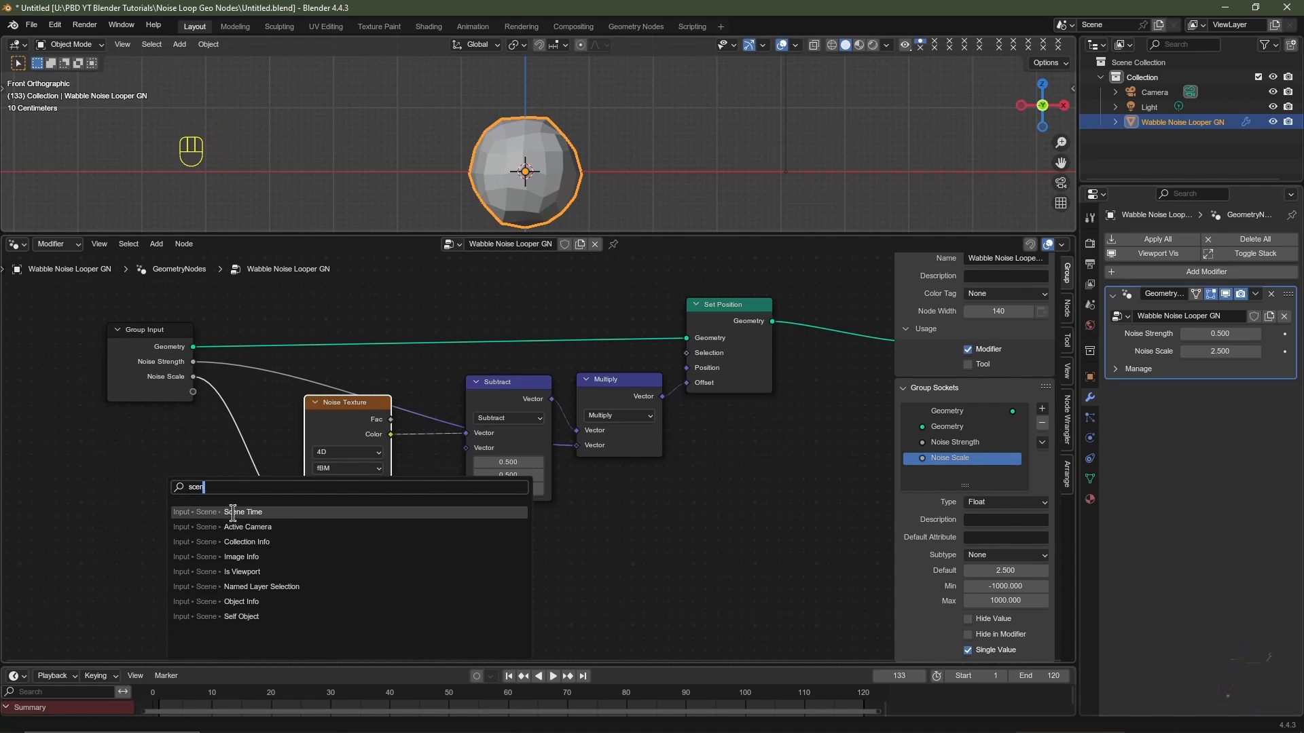
pyautogui.press('Return')
pyautogui.click(142, 548)
pyautogui.moveTo(143, 549); pyautogui.dragTo(305, 514)
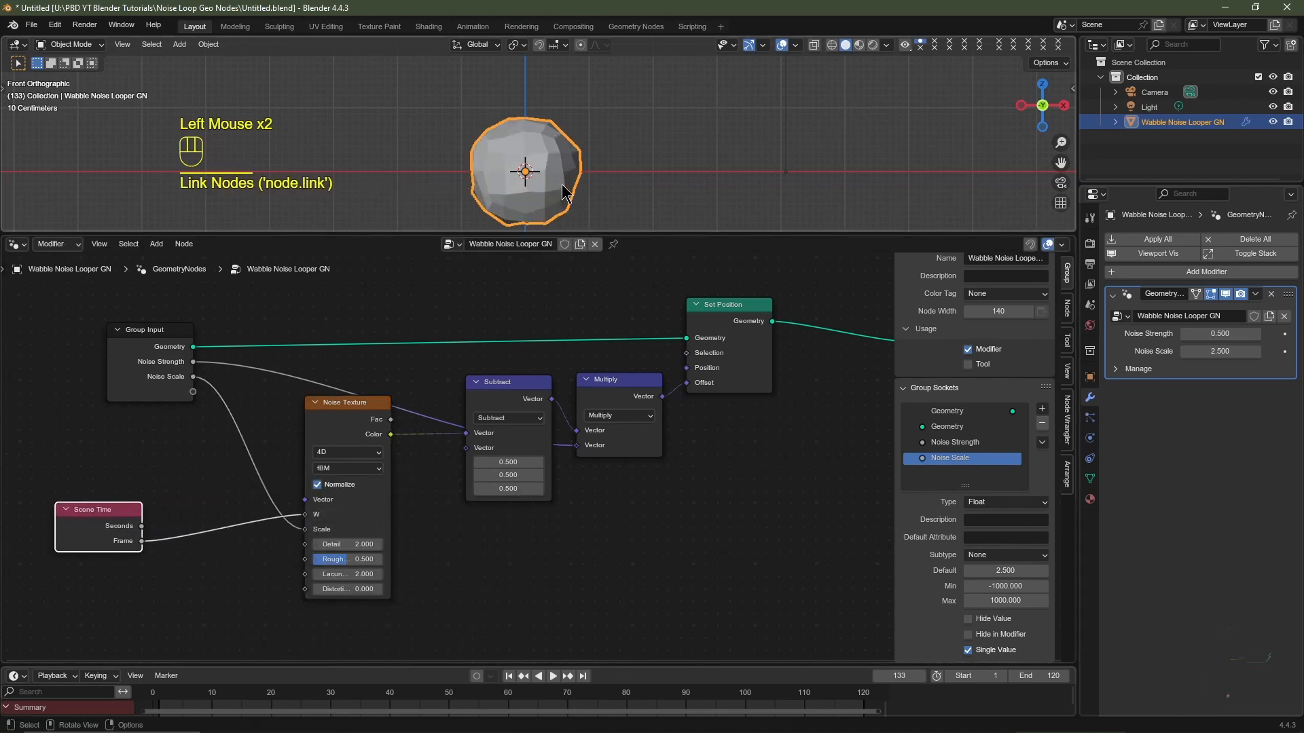
# Play the animation to check the wobble driven by the frame number, and return to the first frame
pyautogui.press('space')
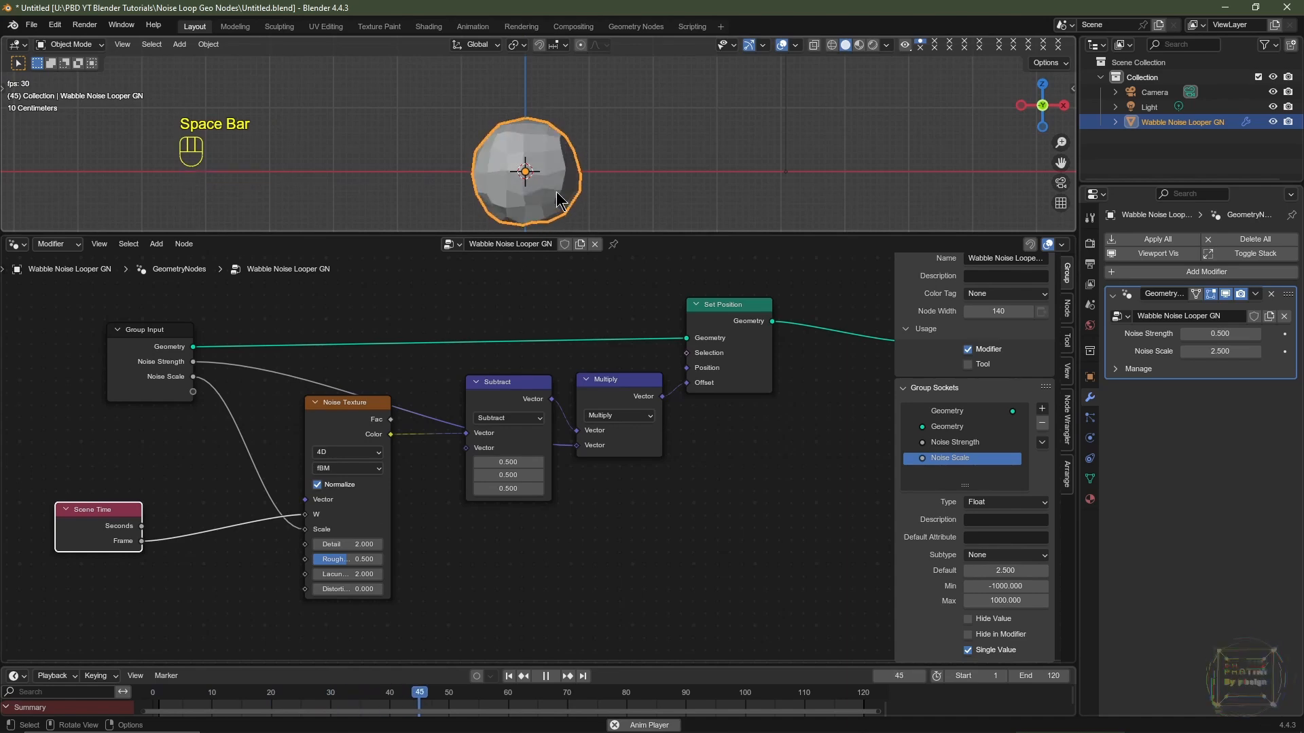
pyautogui.press('space')
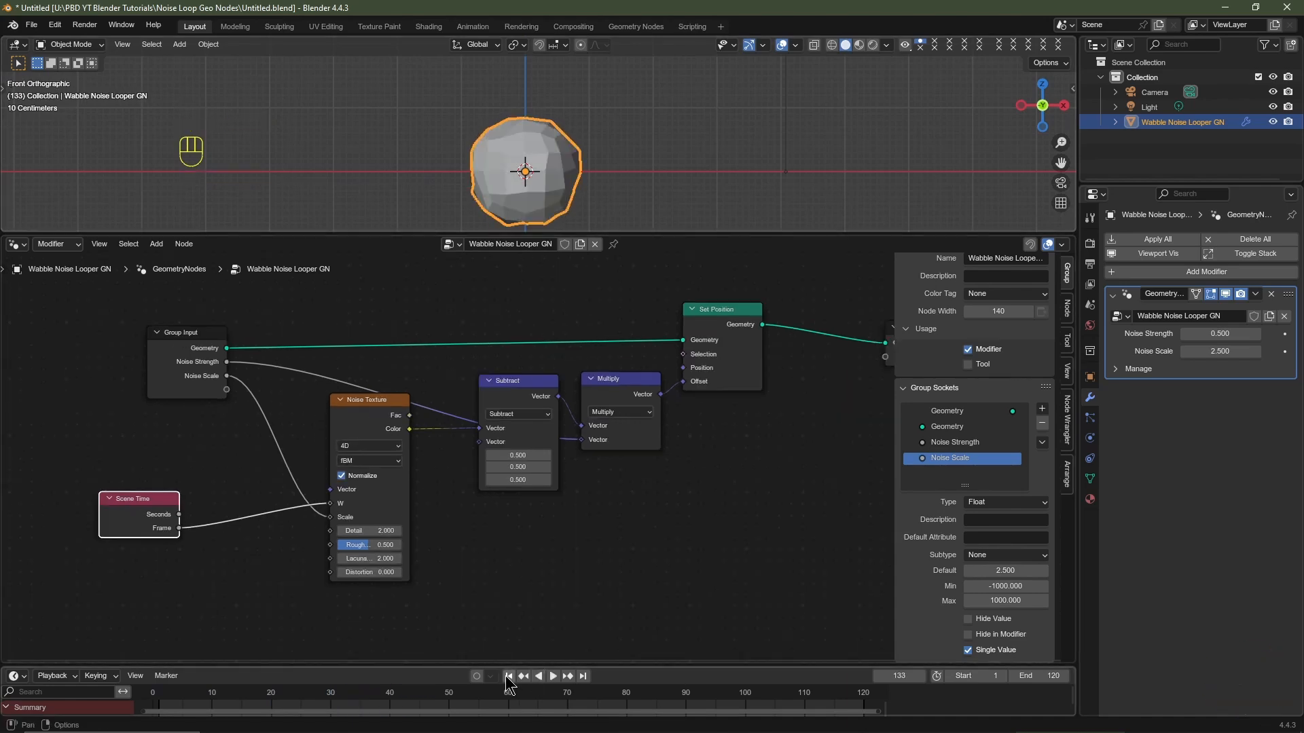
pyautogui.click(510, 677)
pyautogui.press('space')
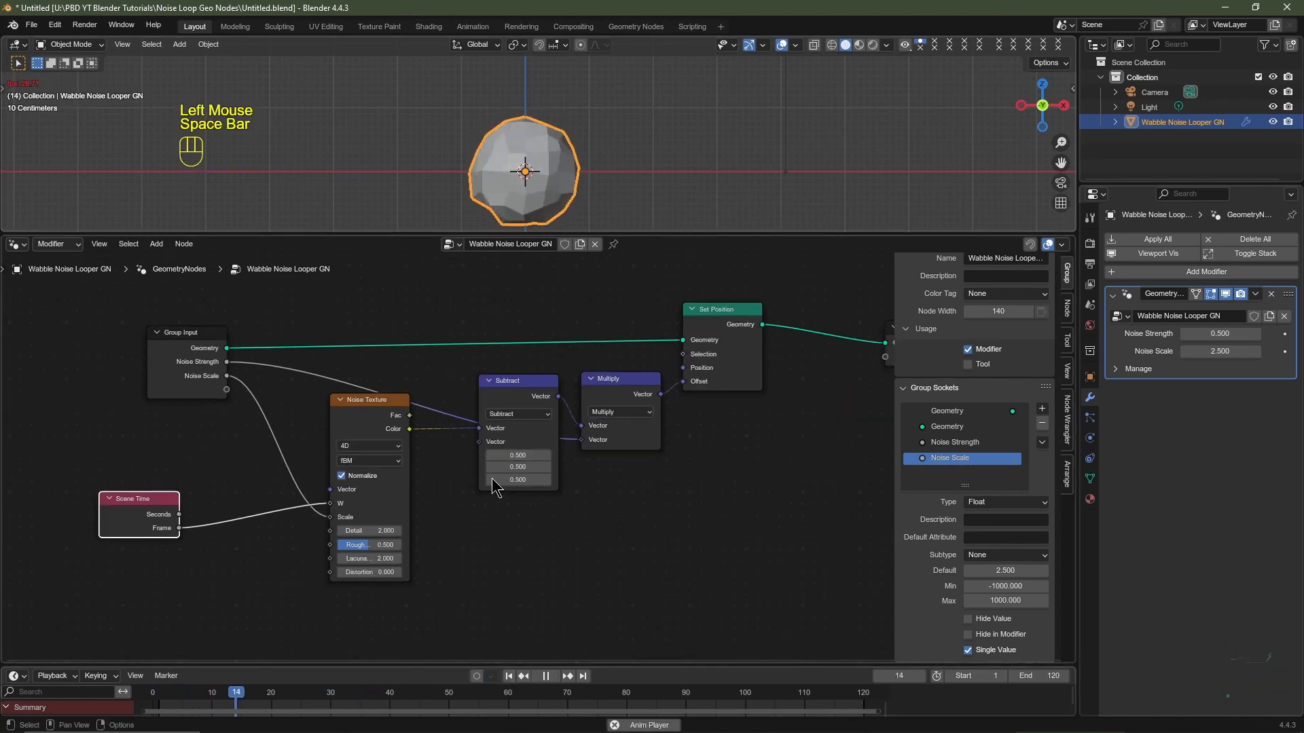
pyautogui.press('space')
pyautogui.click(509, 675)
# Insert a Math node into the link between Scene Time's Frame output and the Noise Texture's W input
pyautogui.hotkey('shift', 'a')
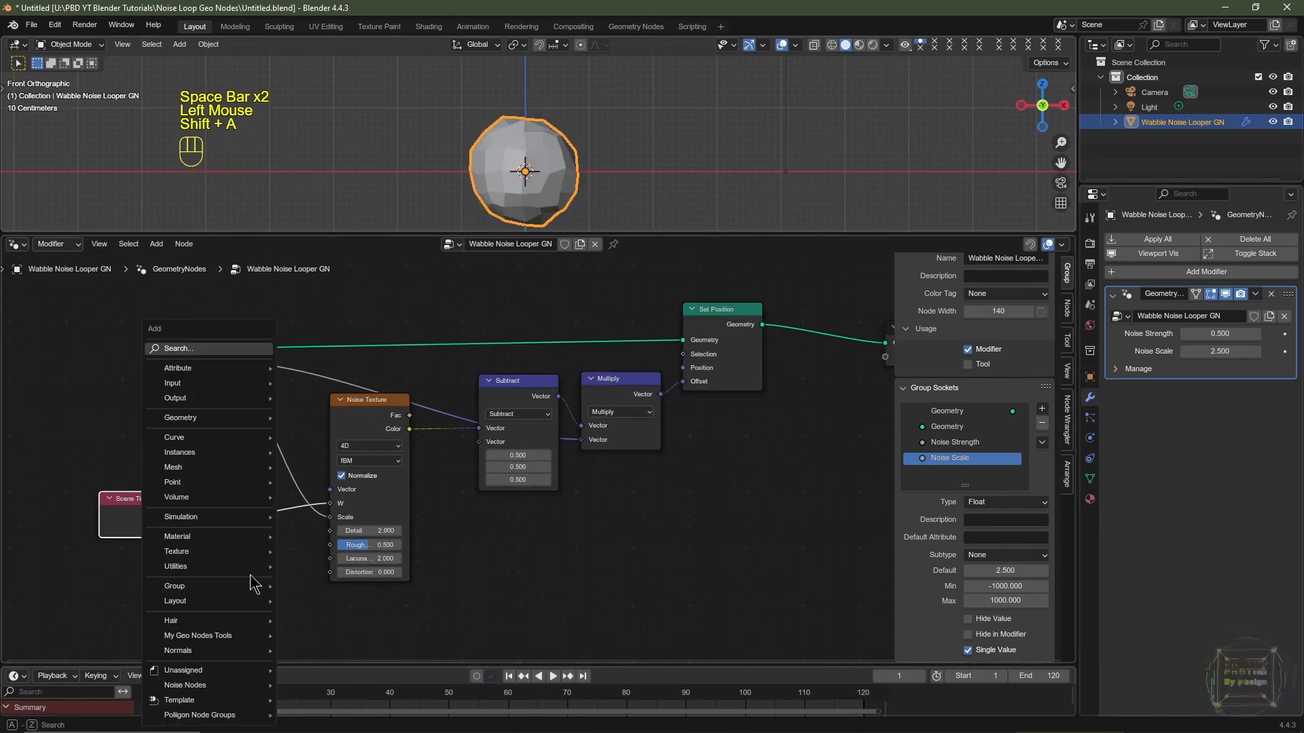
pyautogui.write('mat')
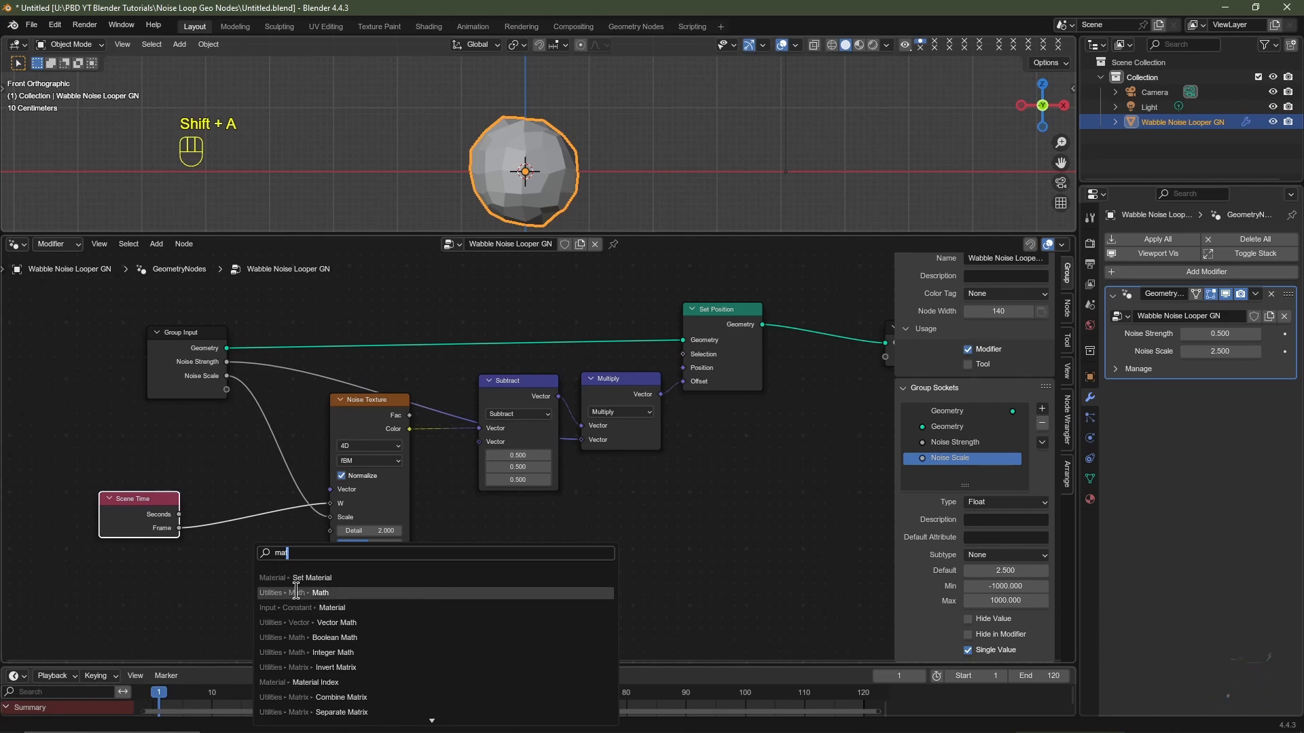
pyautogui.click(296, 592)
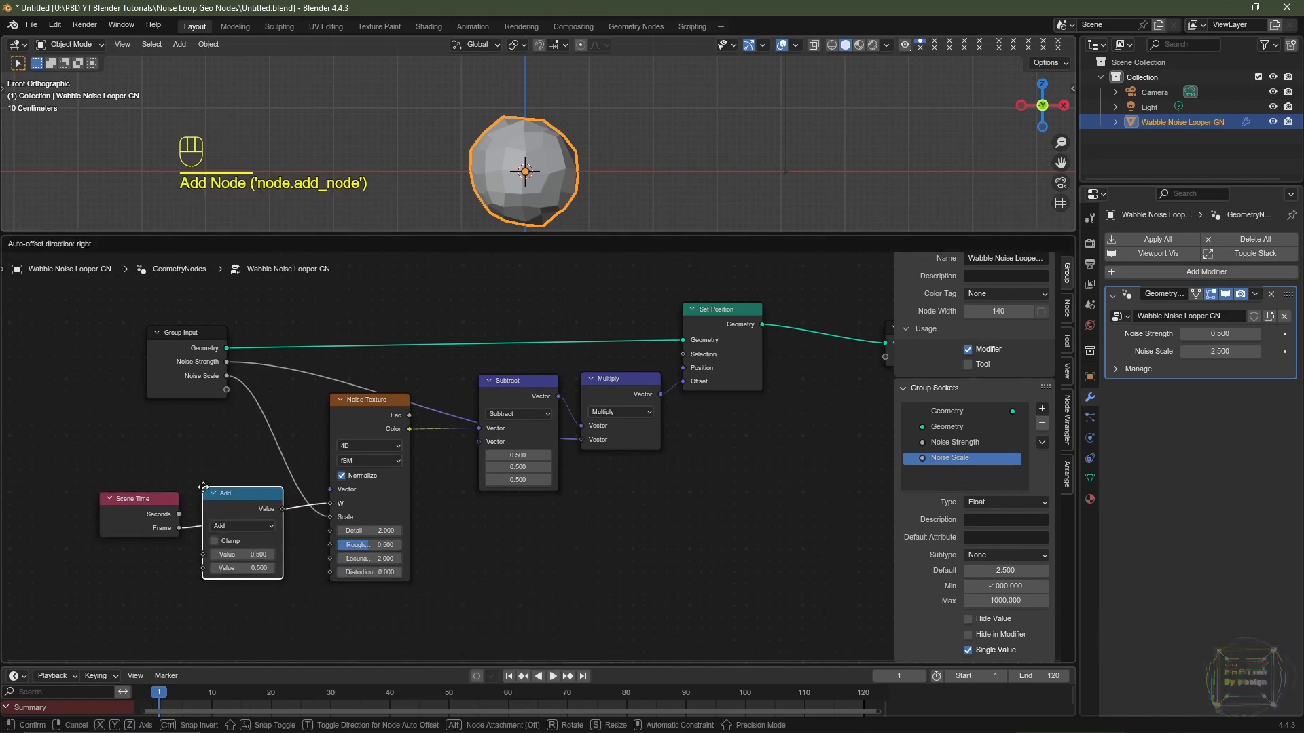
pyautogui.click(203, 487)
# Set the Math node to Divide with a second value of 100, and play the animation to check the wobble speed
pyautogui.click(243, 526)
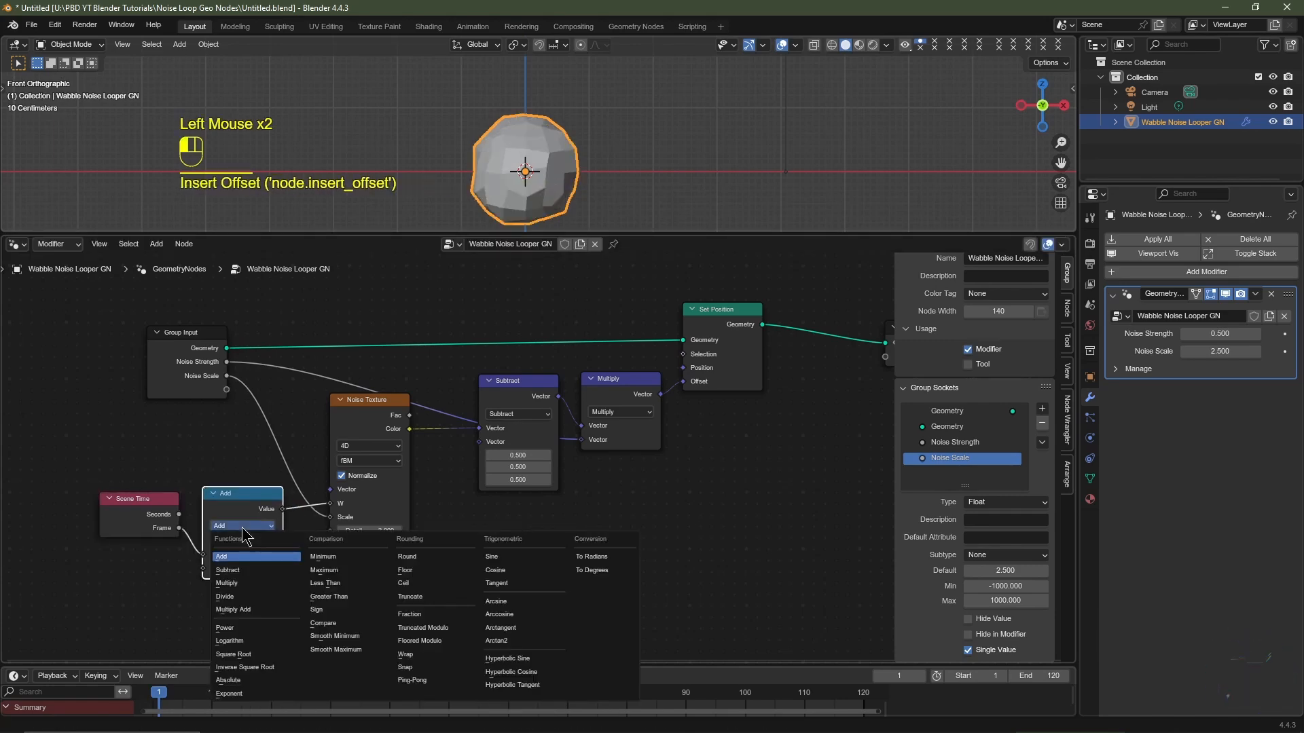
pyautogui.click(239, 604)
pyautogui.click(251, 569)
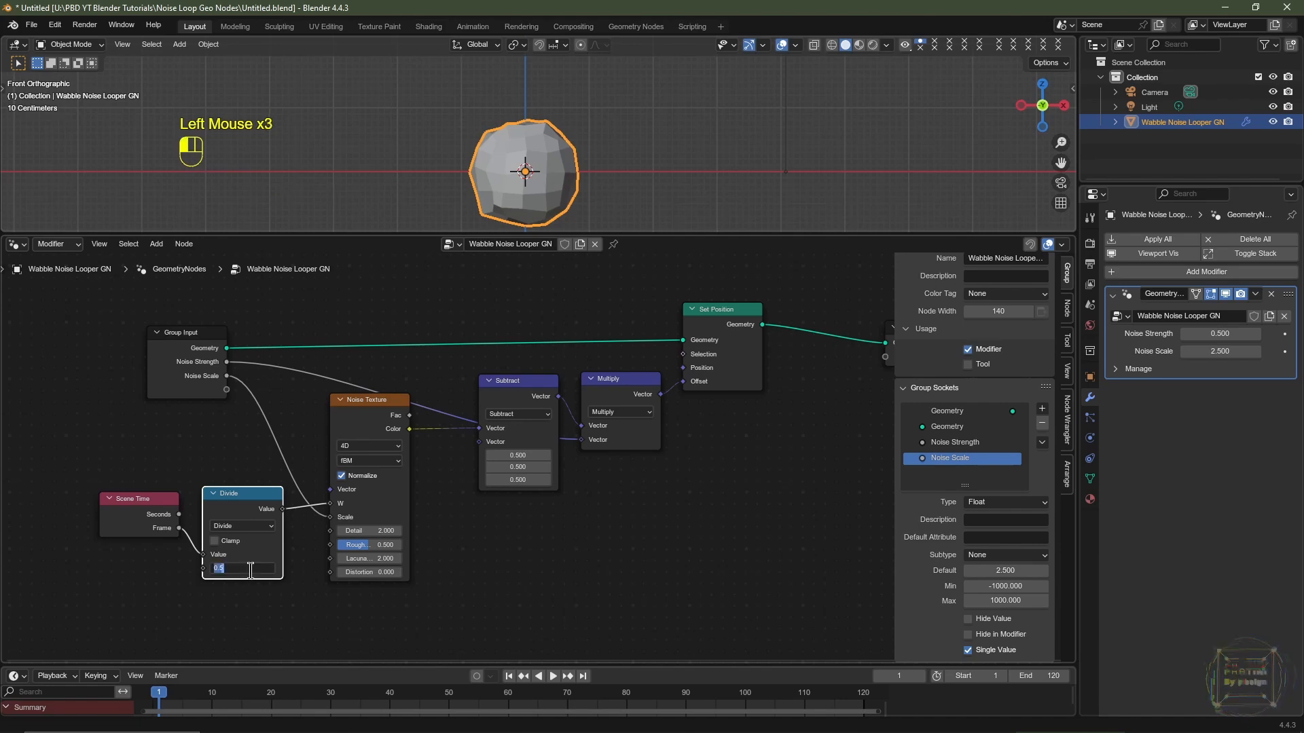
pyautogui.write('100')
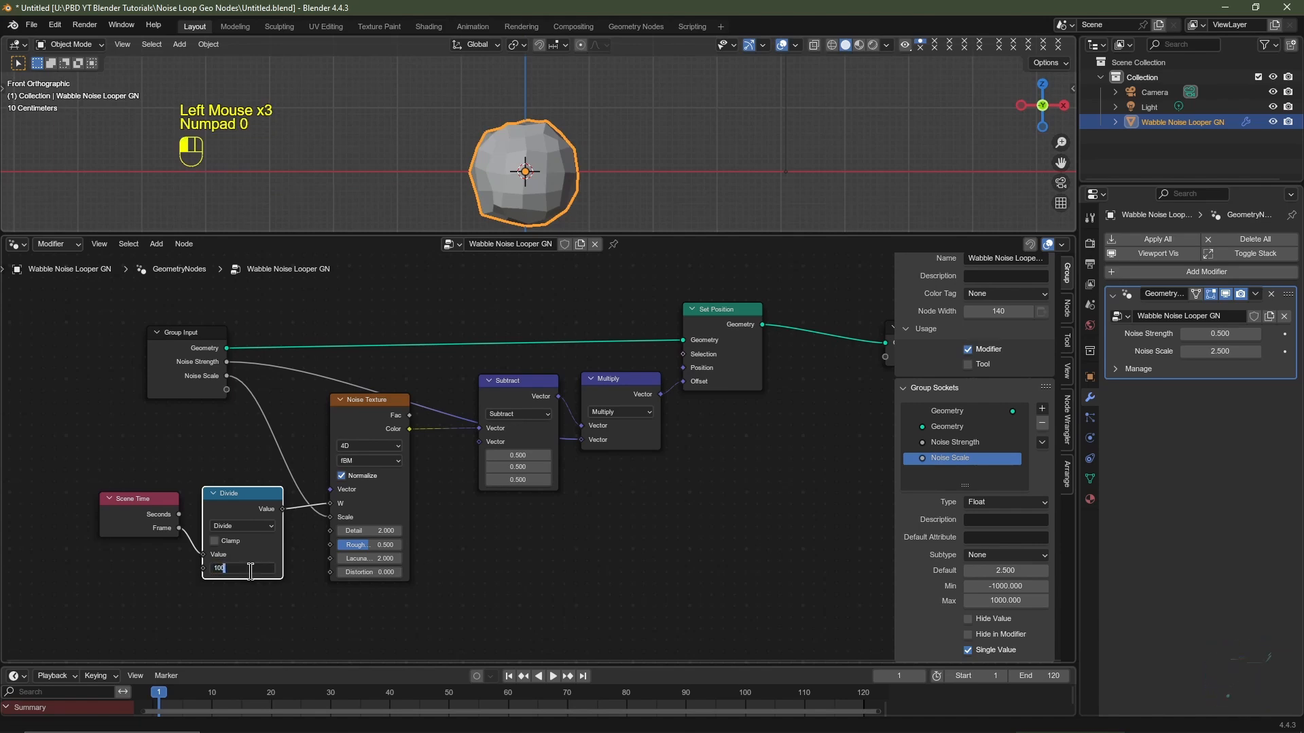
pyautogui.press('Return')
pyautogui.press('space')
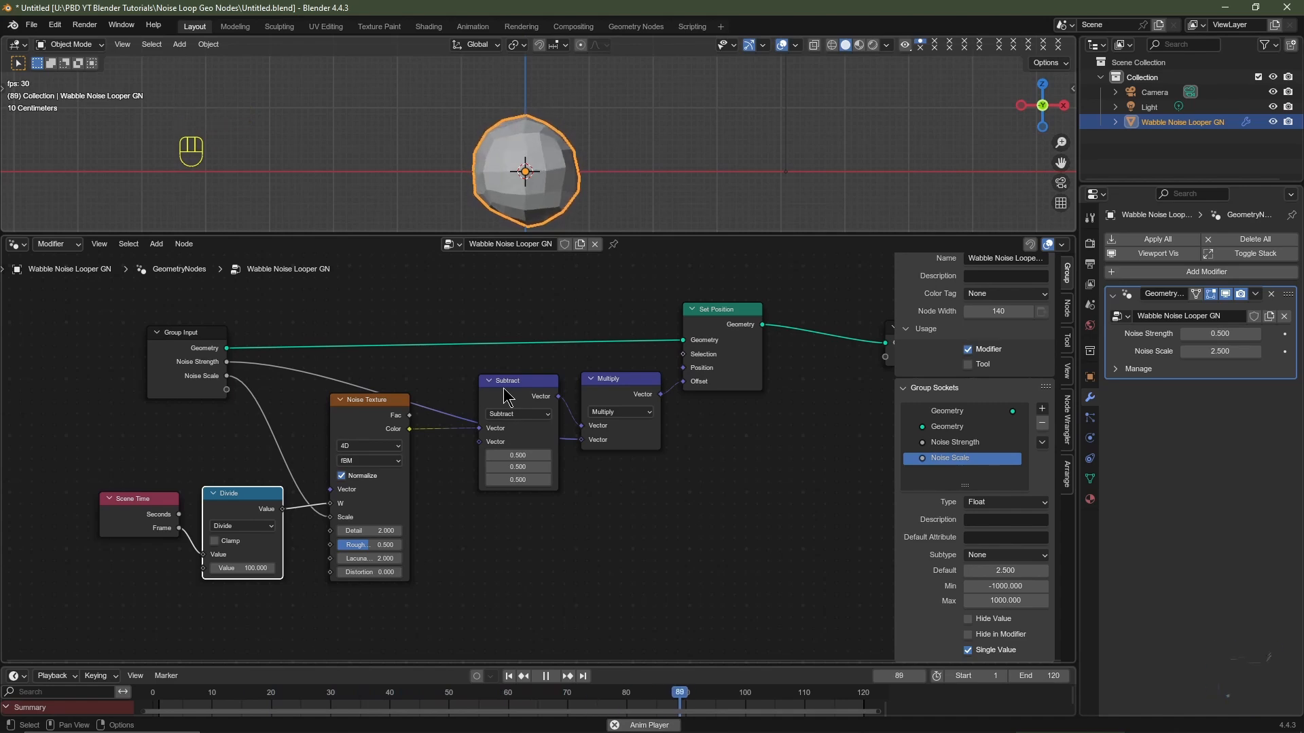
pyautogui.press('space')
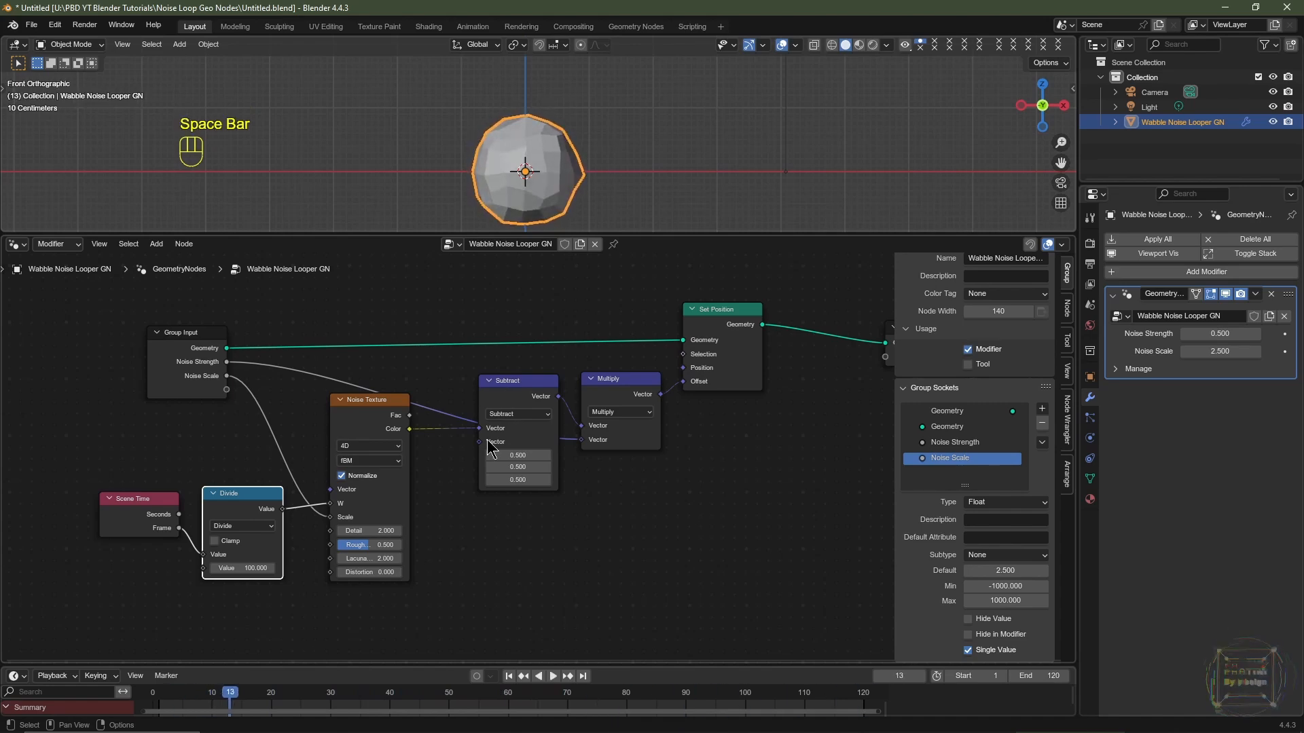
# Move the Group Input, Scene Time, Divide and Noise Texture nodes together farther away from the Subtract node
pyautogui.scroll(-2, 504, 396)
pyautogui.scroll(-1, 407, 367)
pyautogui.moveTo(374, 340); pyautogui.dragTo(521, 333, button='middle')
pyautogui.moveTo(520, 333); pyautogui.dragTo(331, 569)
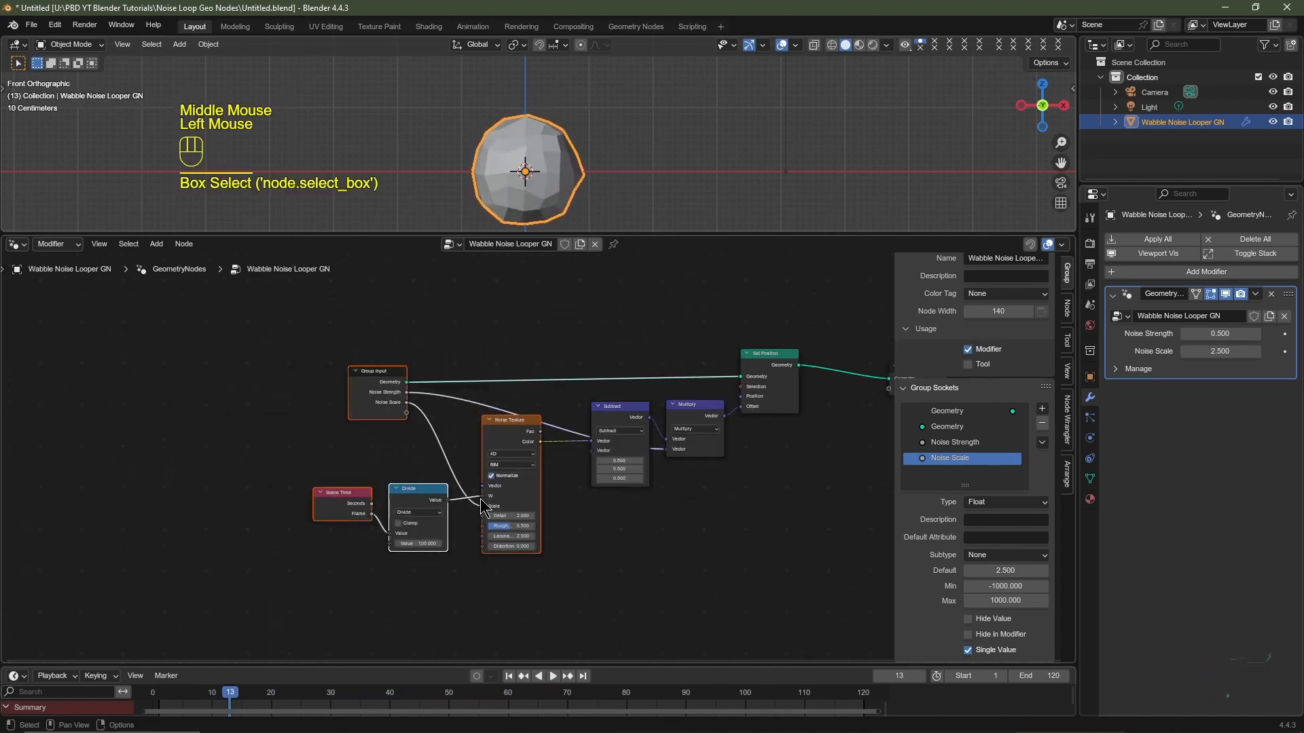
pyautogui.press('g')
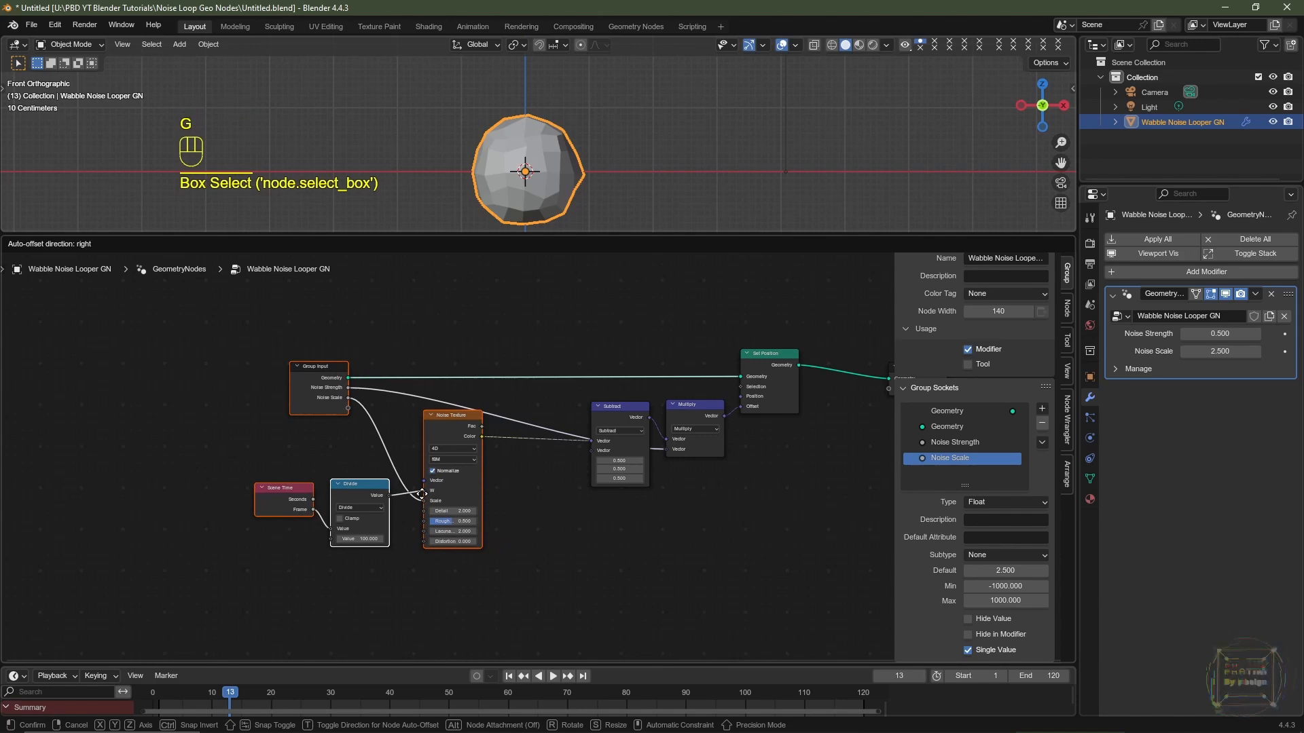
pyautogui.click(422, 494)
# Move the Group Input node up out of the way, and shift Scene Time and Divide farther from the Noise Texture
pyautogui.click(324, 386)
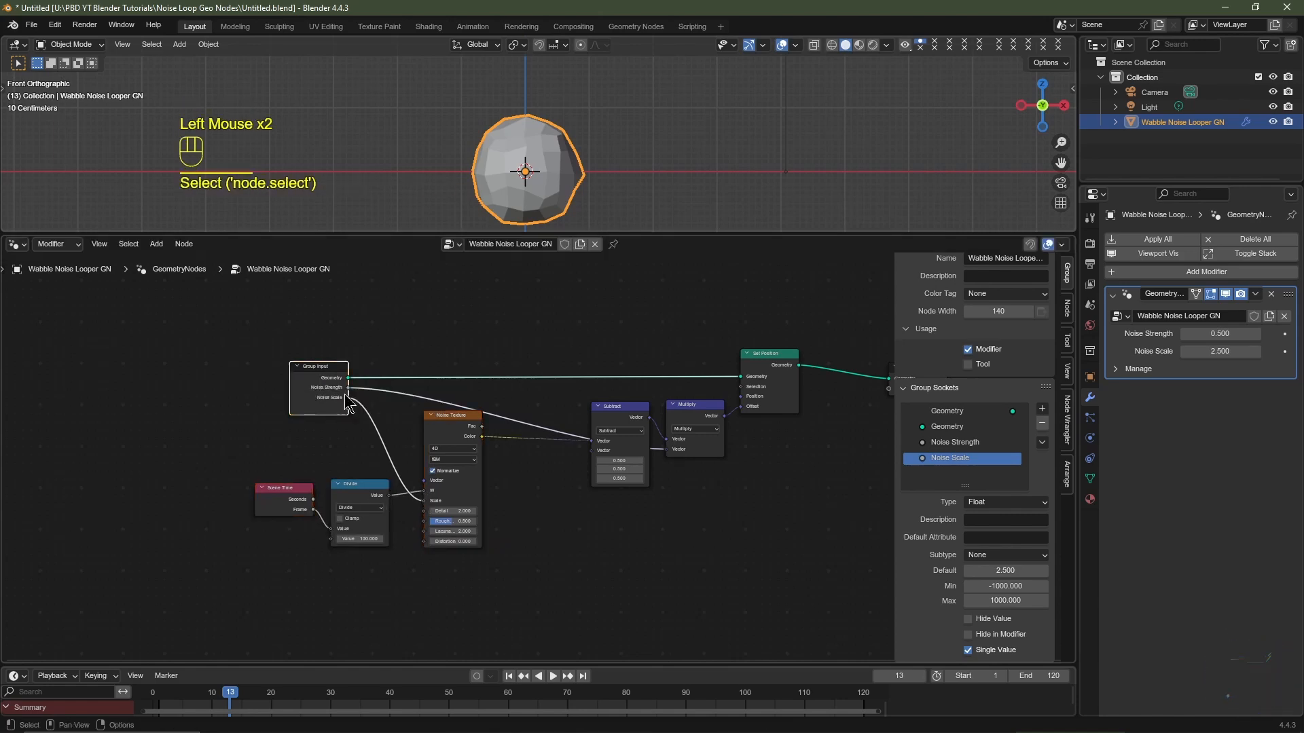
pyautogui.press('g')
pyautogui.click(185, 300)
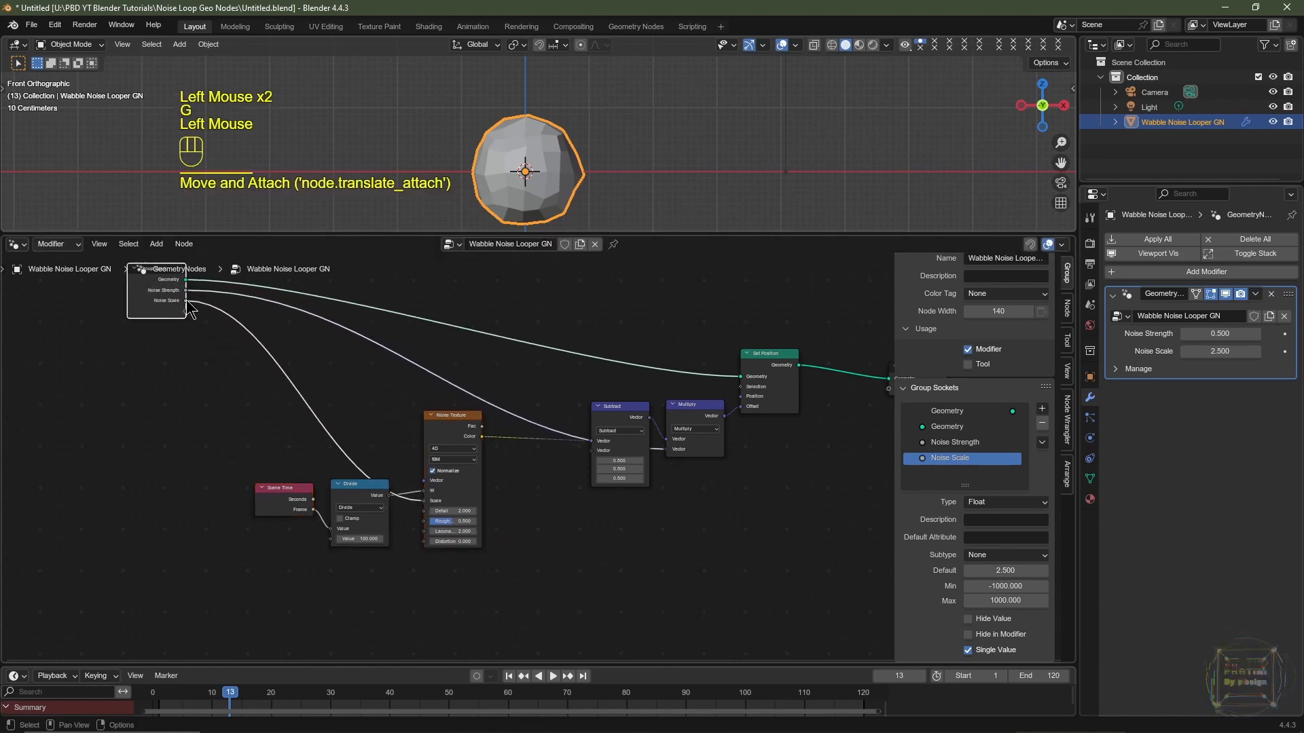
pyautogui.moveTo(358, 449); pyautogui.dragTo(243, 570)
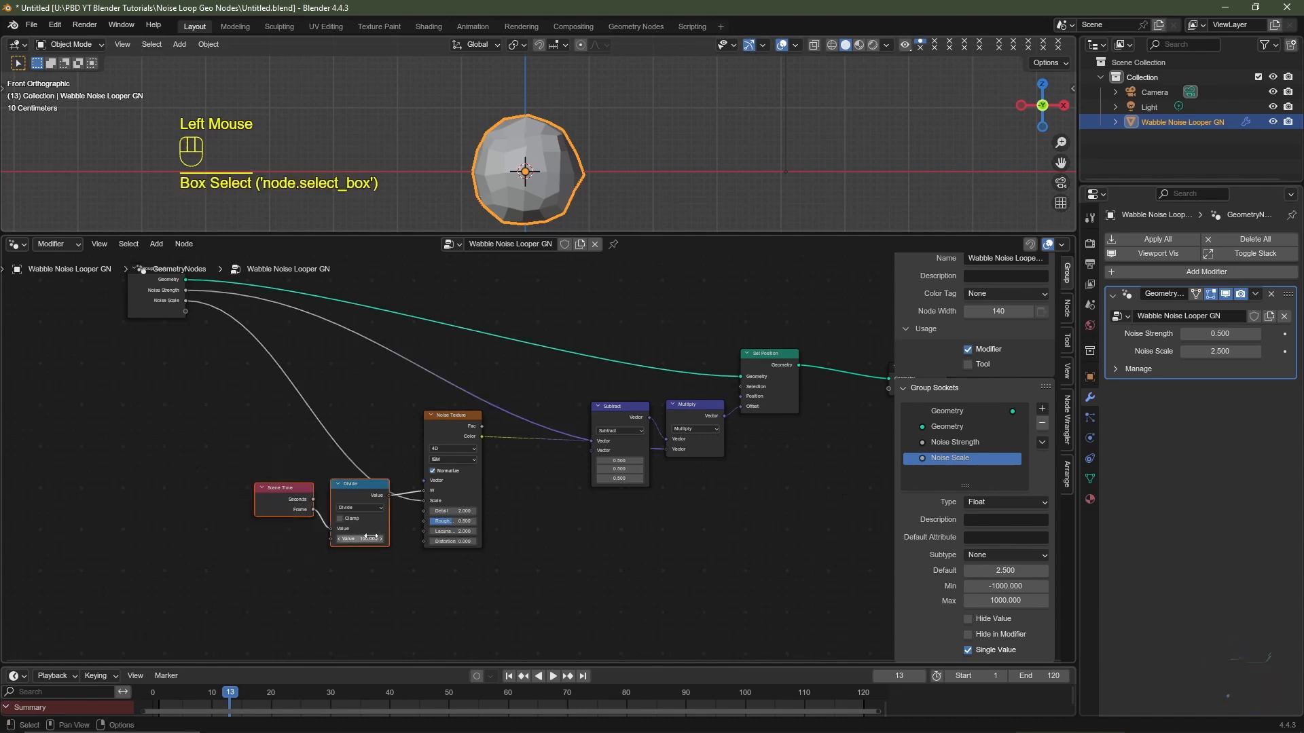
pyautogui.press('g')
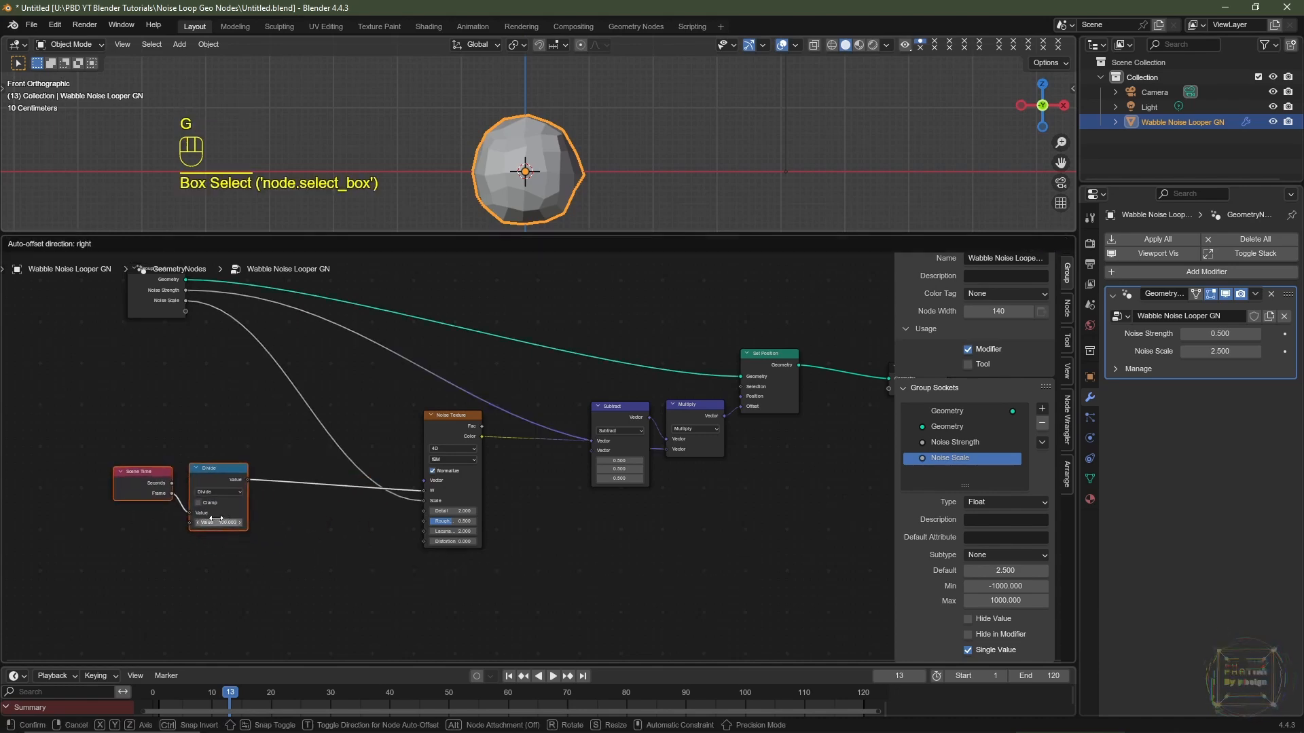
pyautogui.click(159, 539)
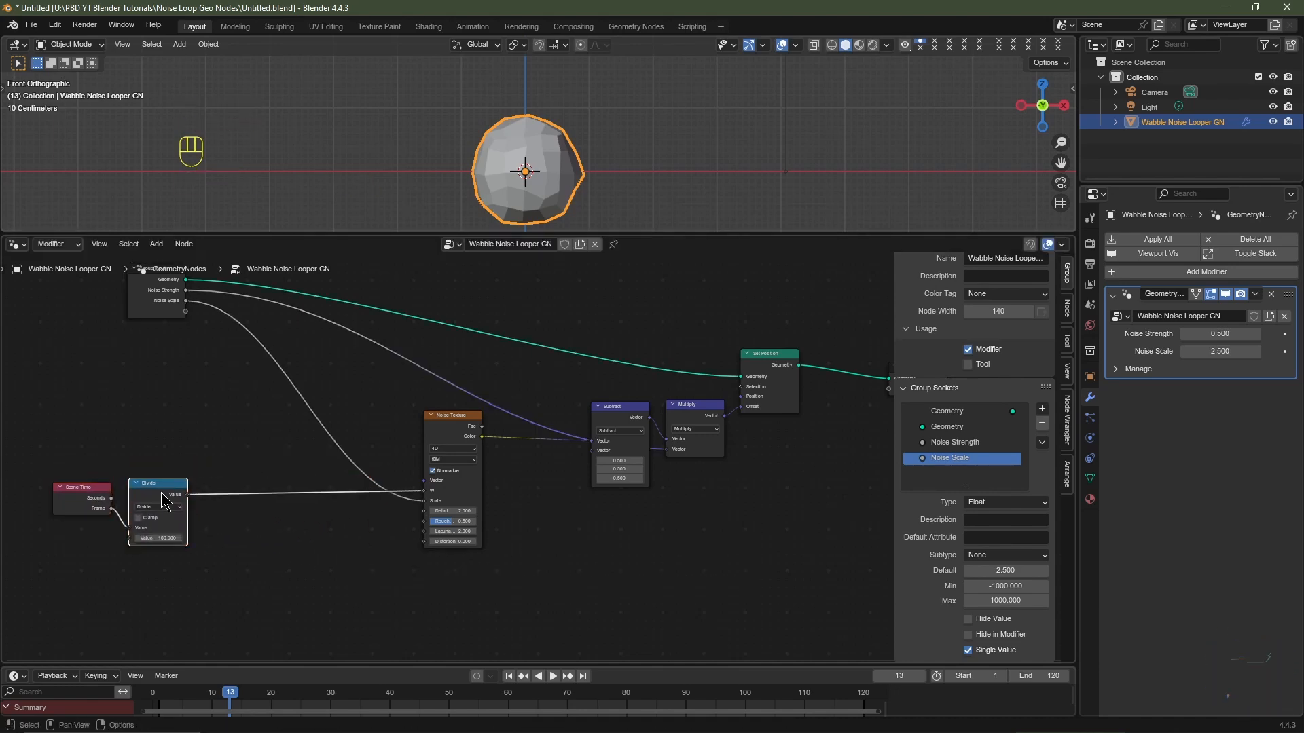
# Duplicate the Divide node onto the link to the Noise Texture's W input and set the copy to Multiply
pyautogui.hotkey('shift', 'd')
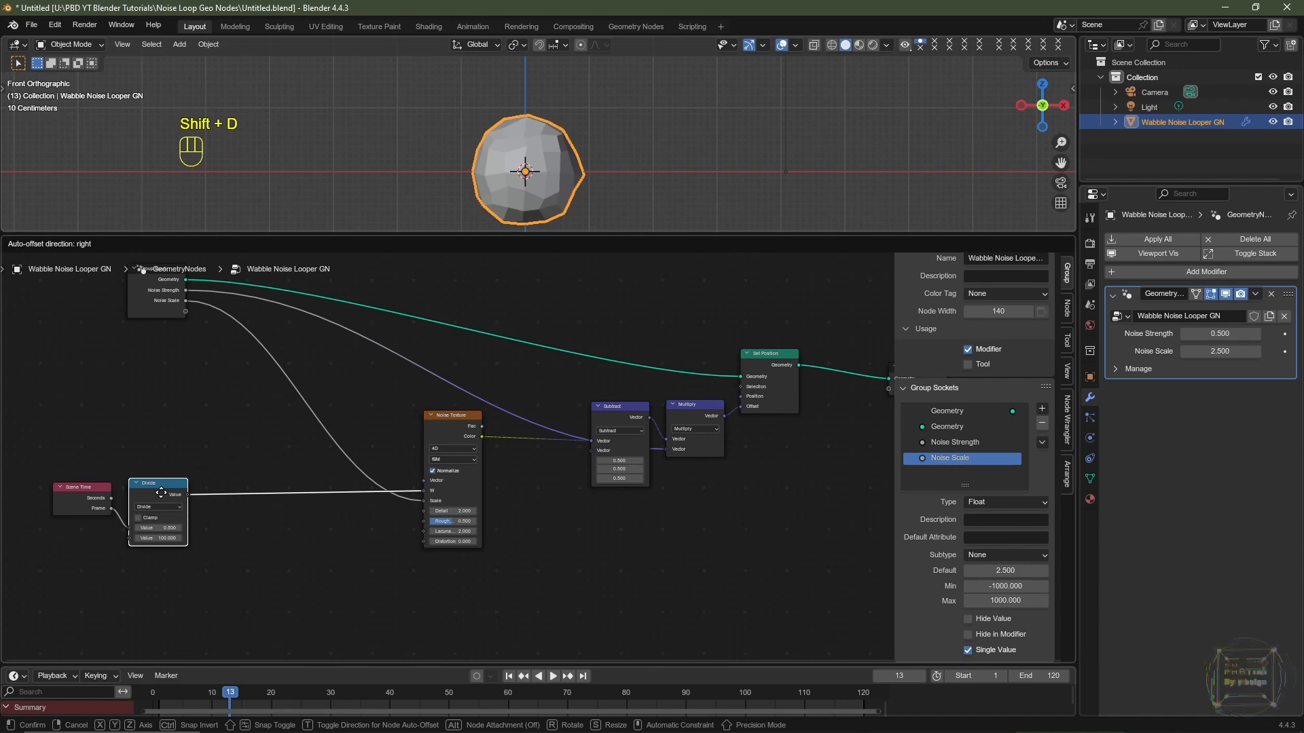
pyautogui.click(287, 486)
pyautogui.scroll(2, 290, 535)
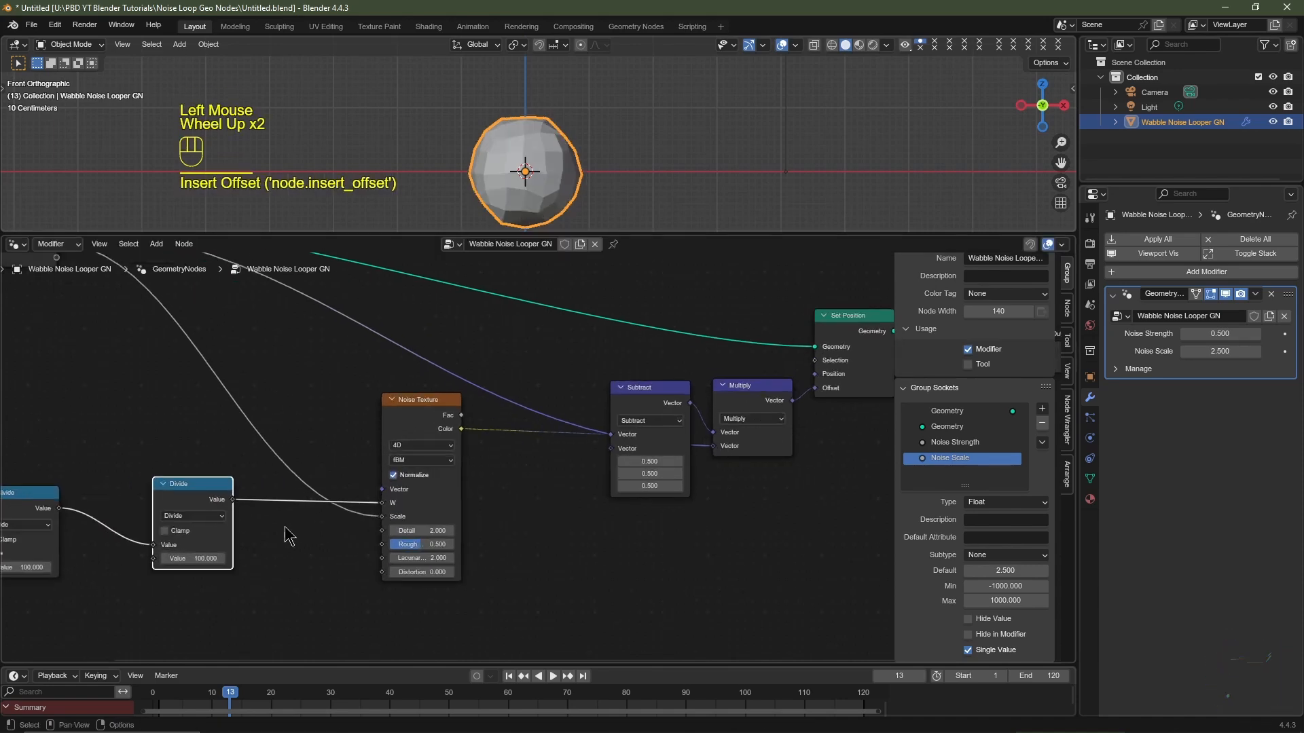
pyautogui.click(193, 515)
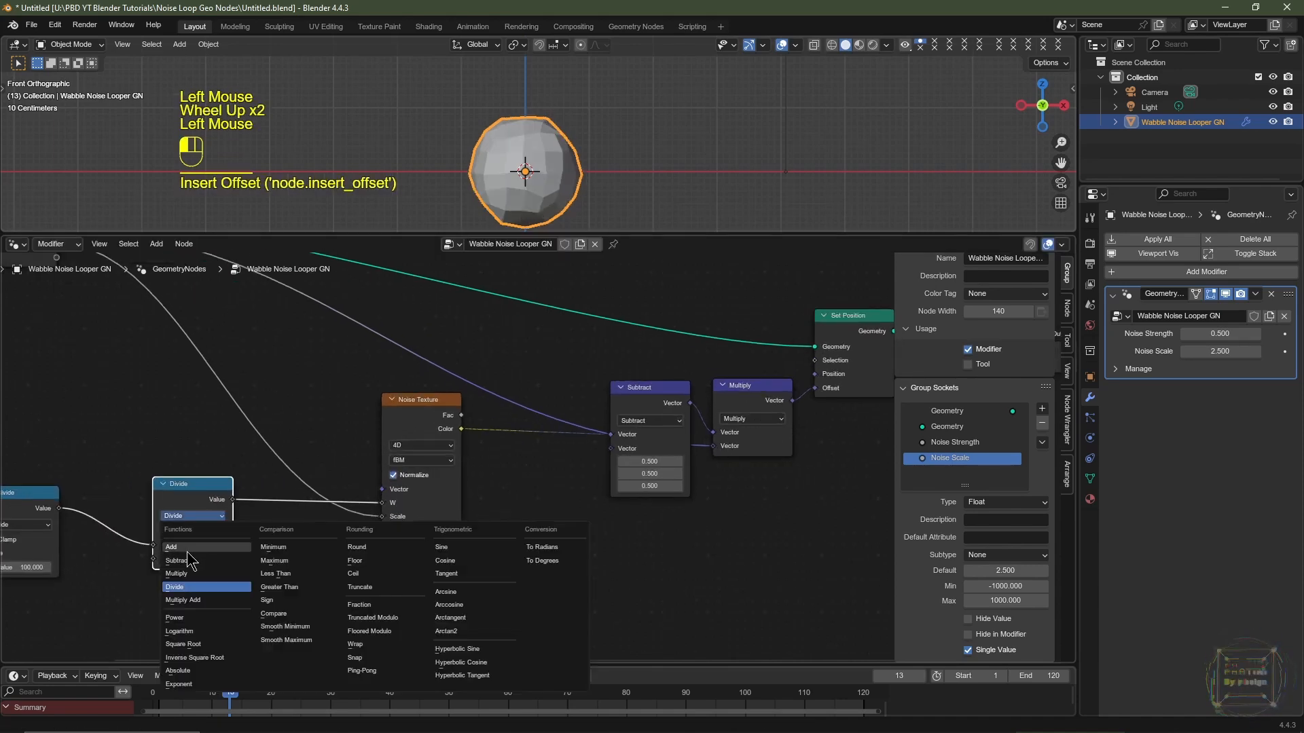
pyautogui.click(178, 574)
pyautogui.moveTo(178, 574); pyautogui.dragTo(329, 527, button='middle')
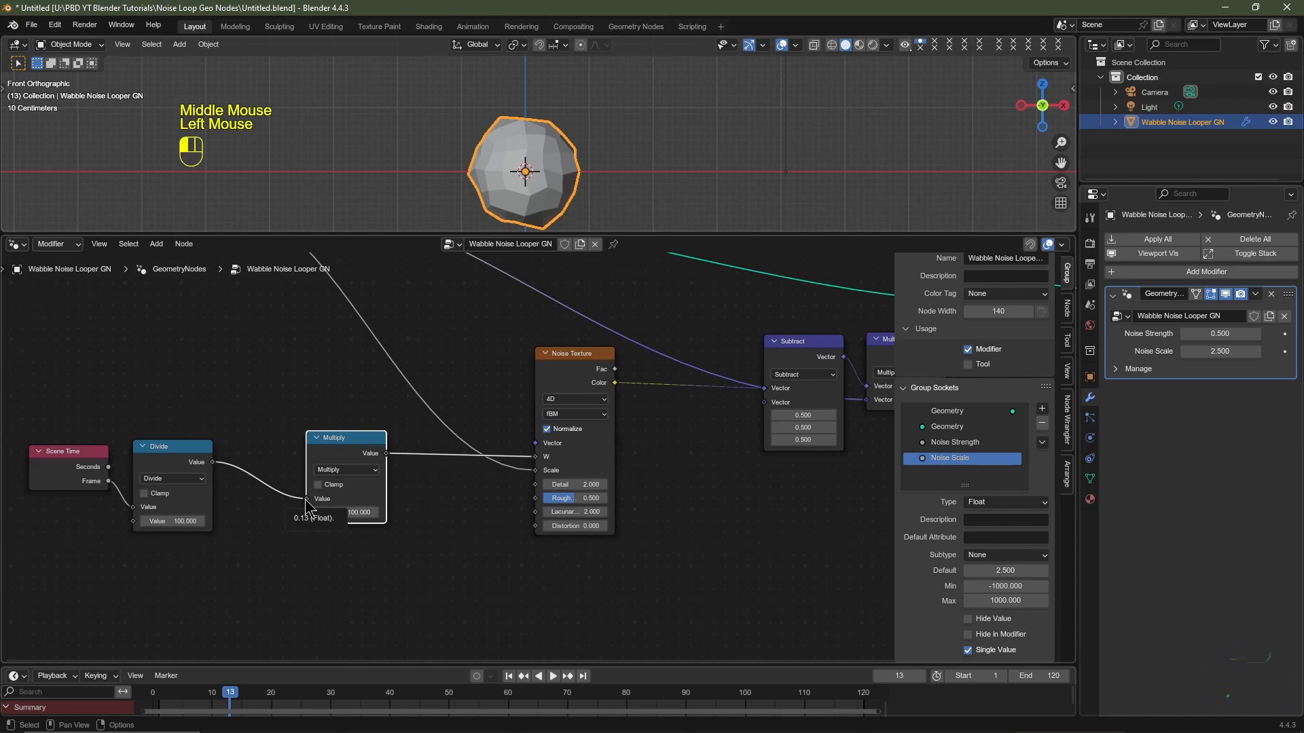
# Link Divide to the Multiply node's second value and Scene Time's Frame output to its first, repositioning both math nodes
pyautogui.moveTo(306, 502)
pyautogui.mouseDown()
pyautogui.moveTo(307, 526)
pyautogui.moveTo(307, 514)
pyautogui.mouseUp()
pyautogui.moveTo(187, 465); pyautogui.dragTo(183, 525)
pyautogui.click(107, 486)
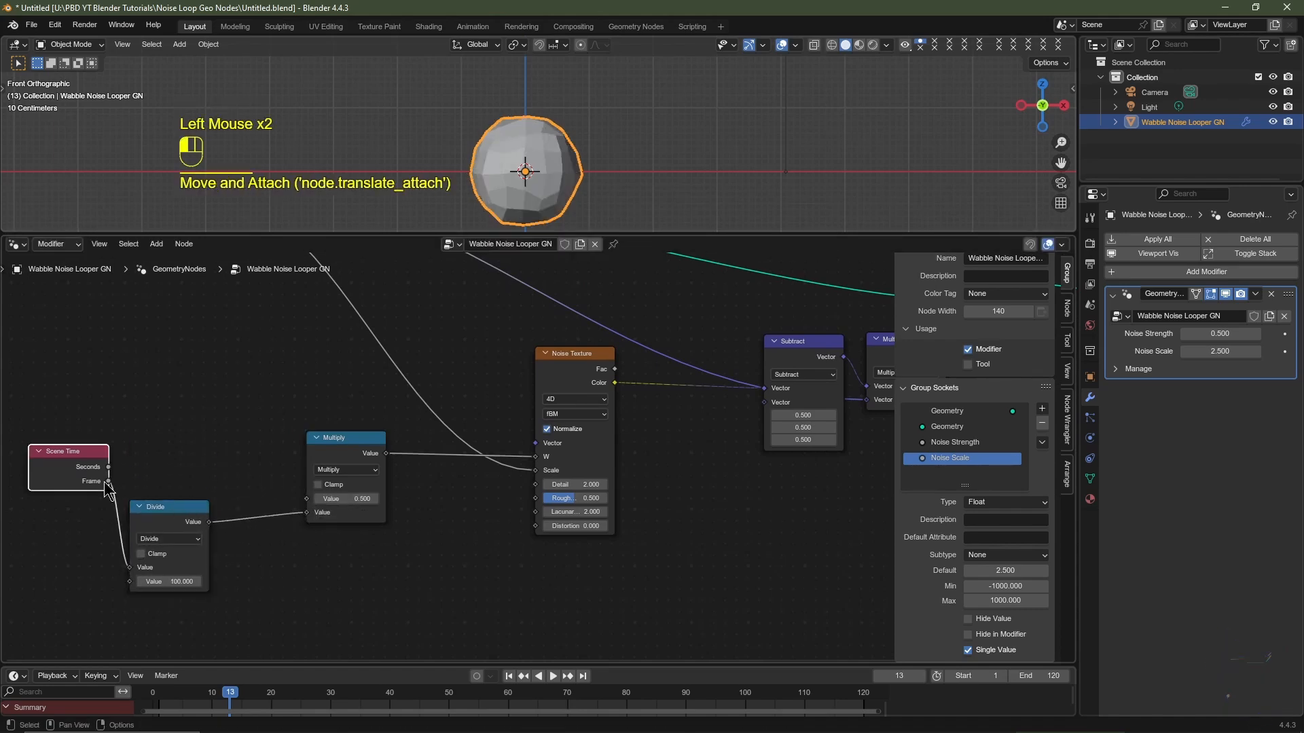
pyautogui.moveTo(108, 486); pyautogui.dragTo(309, 503)
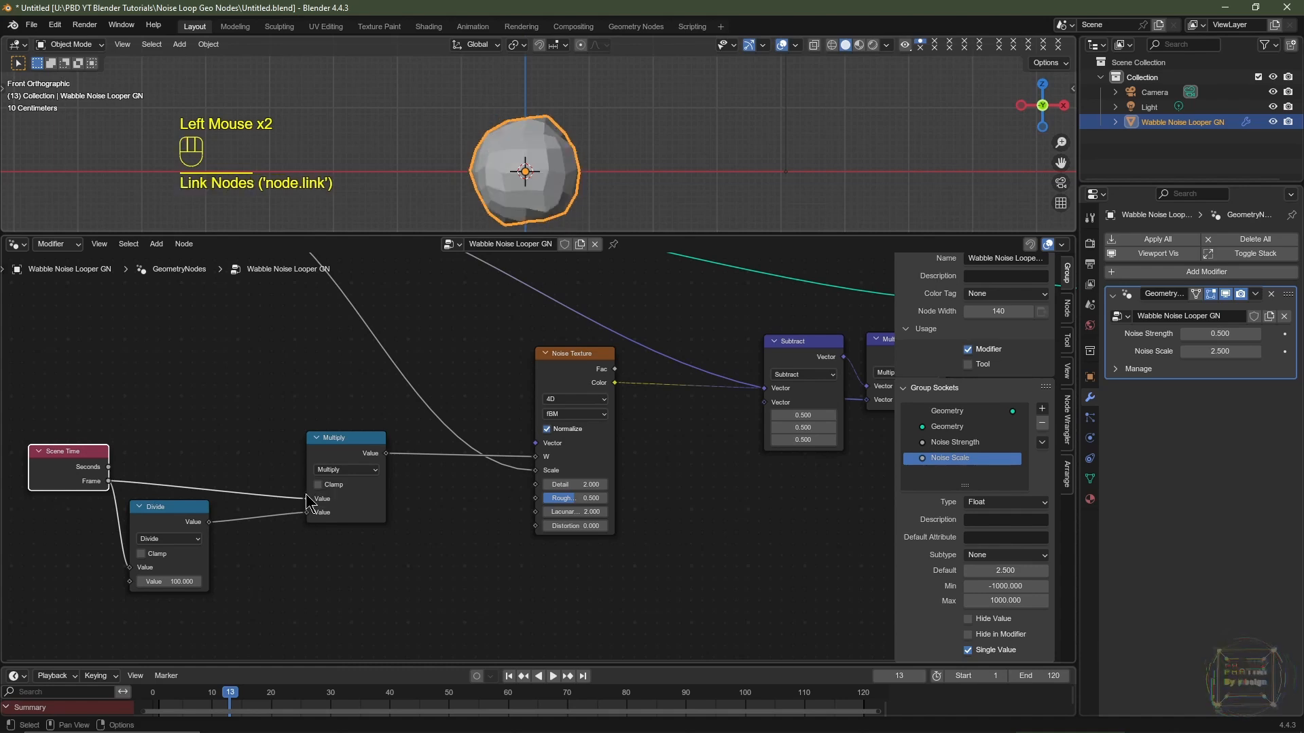
pyautogui.moveTo(342, 448); pyautogui.dragTo(342, 428)
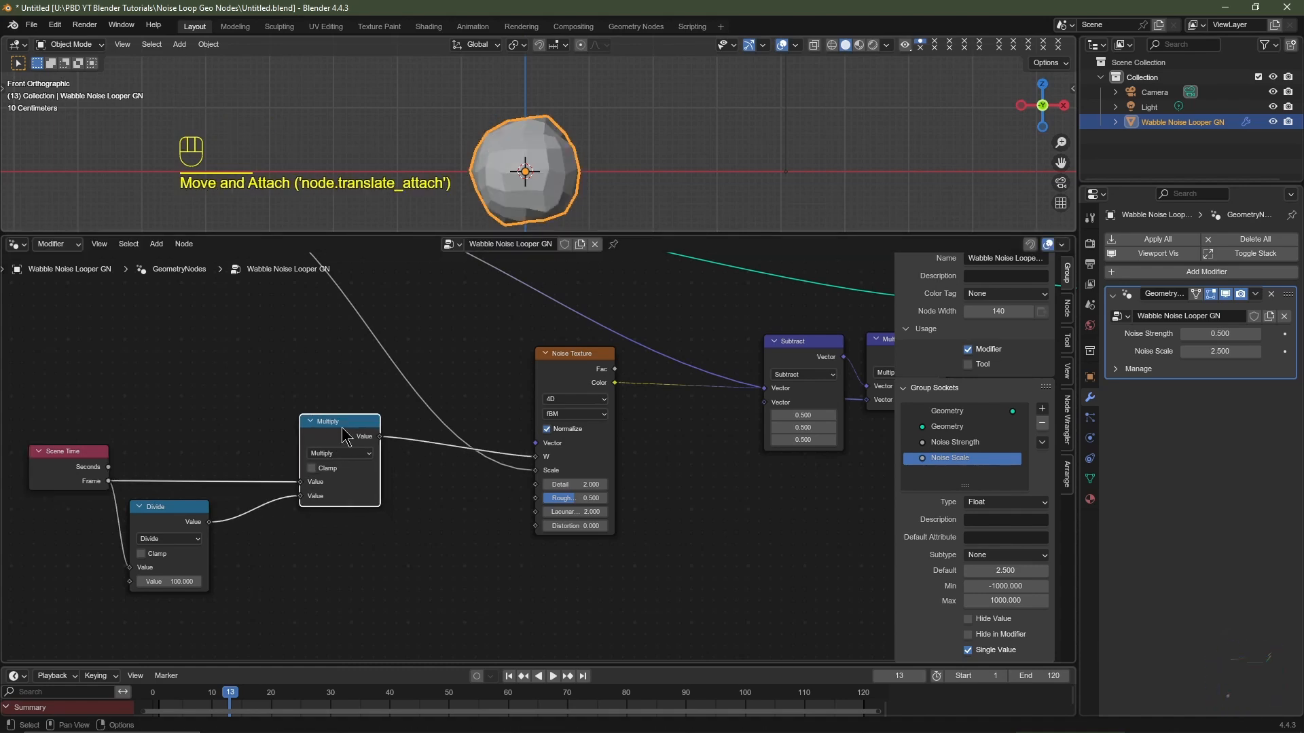
# Duplicate the Multiply node onto the link from Frame to Multiply, and set the copy to Floored Modulo with value 30
pyautogui.hotkey('shift', 'd')
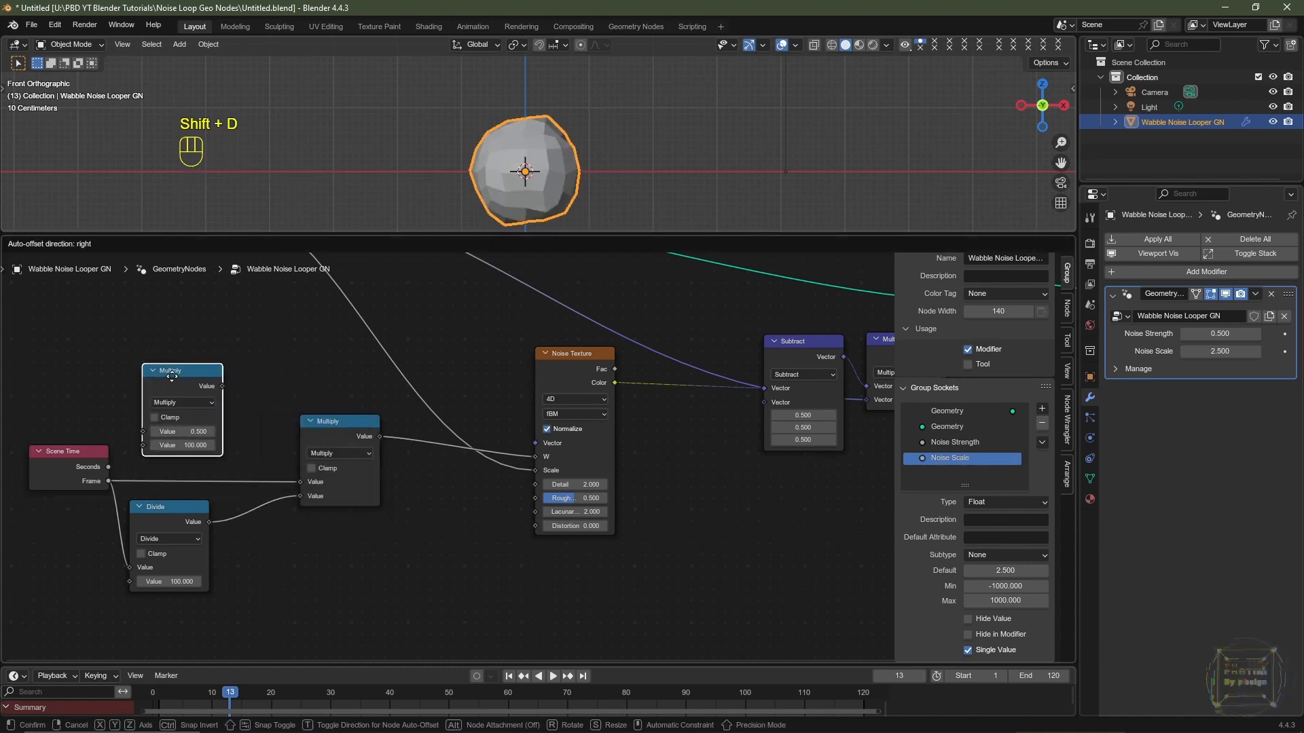
pyautogui.click(175, 413)
pyautogui.click(192, 443)
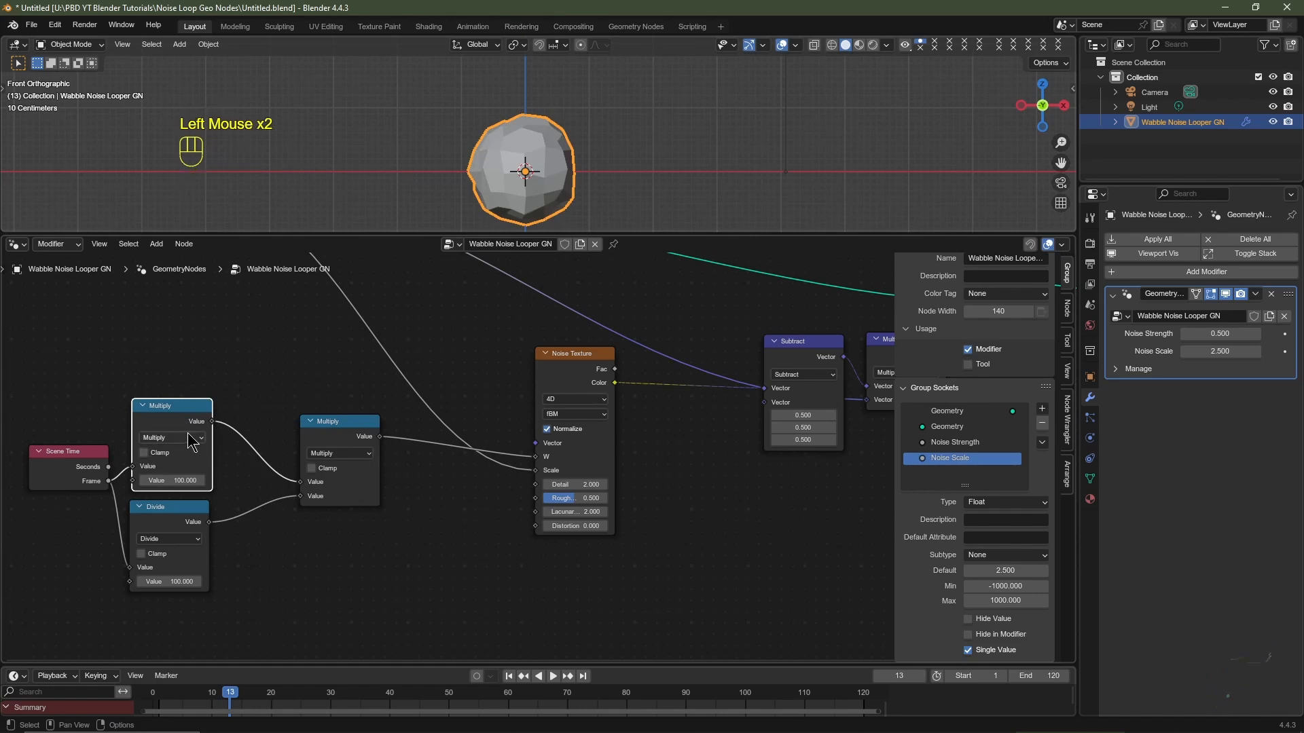
pyautogui.click(192, 442)
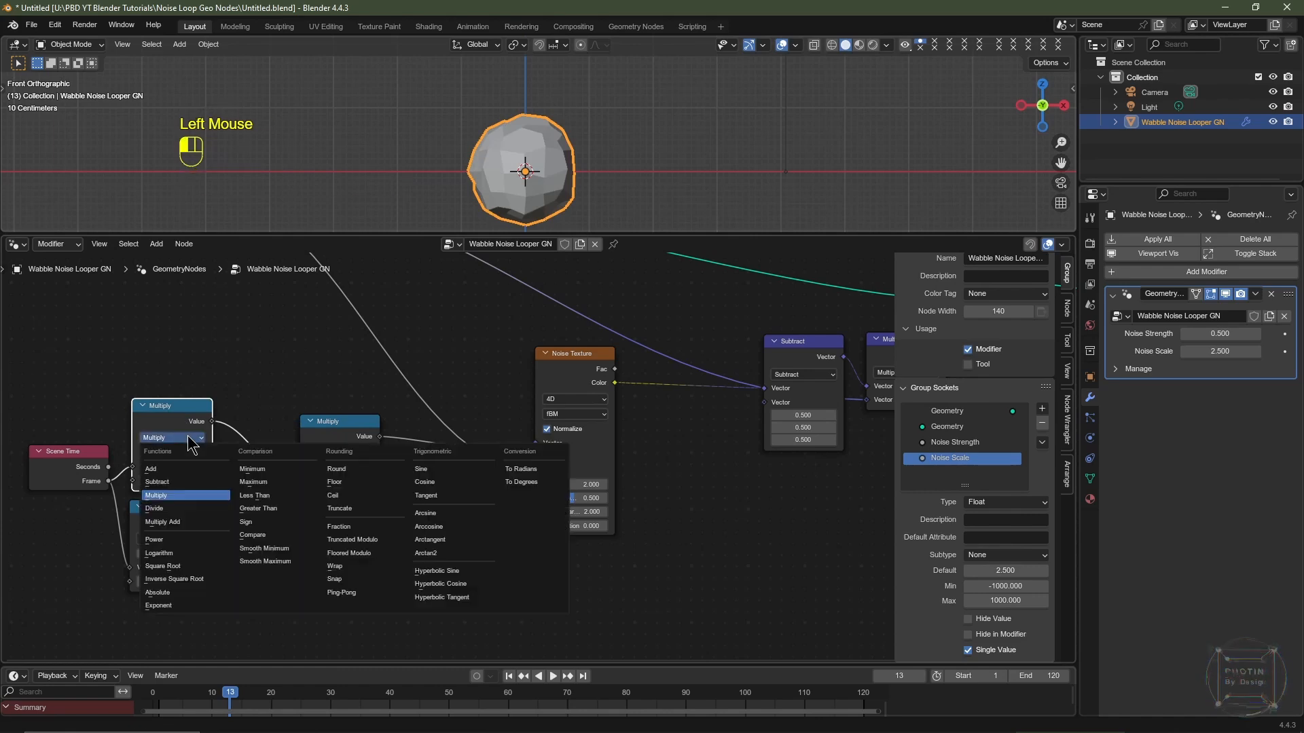
pyautogui.click(365, 552)
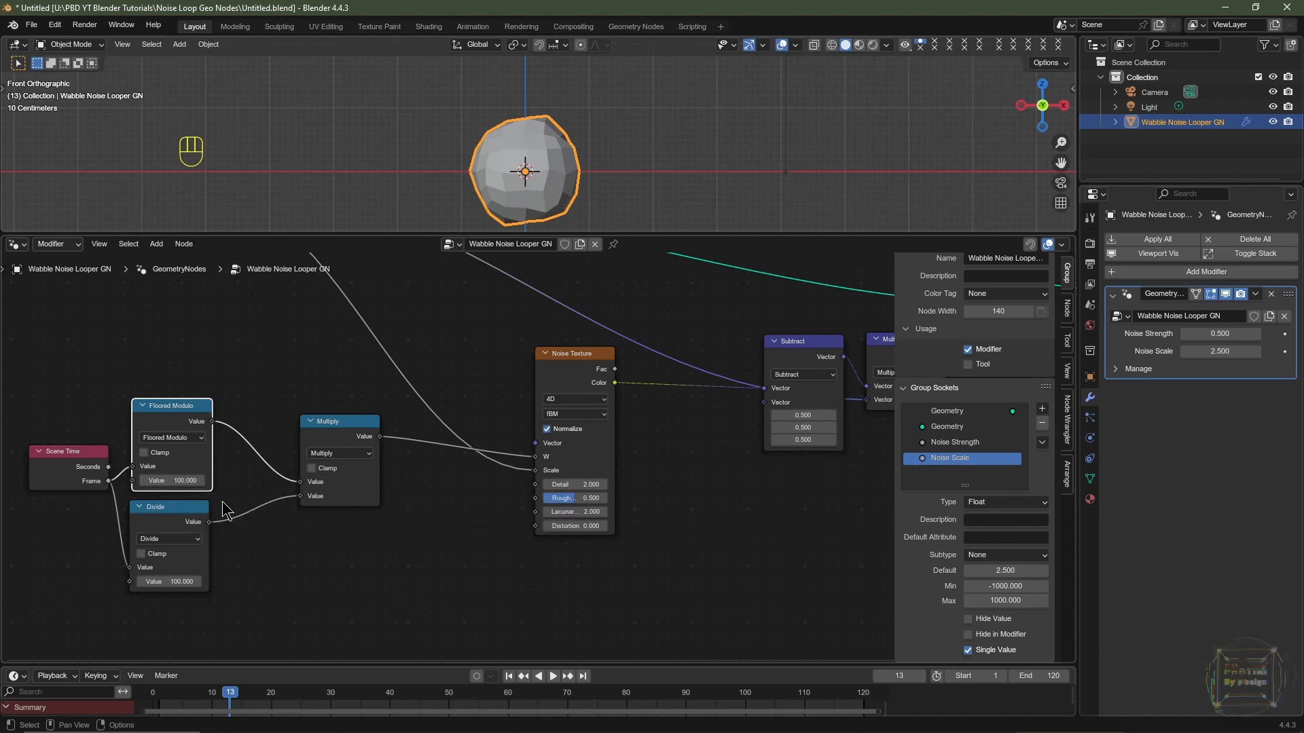
pyautogui.click(180, 480)
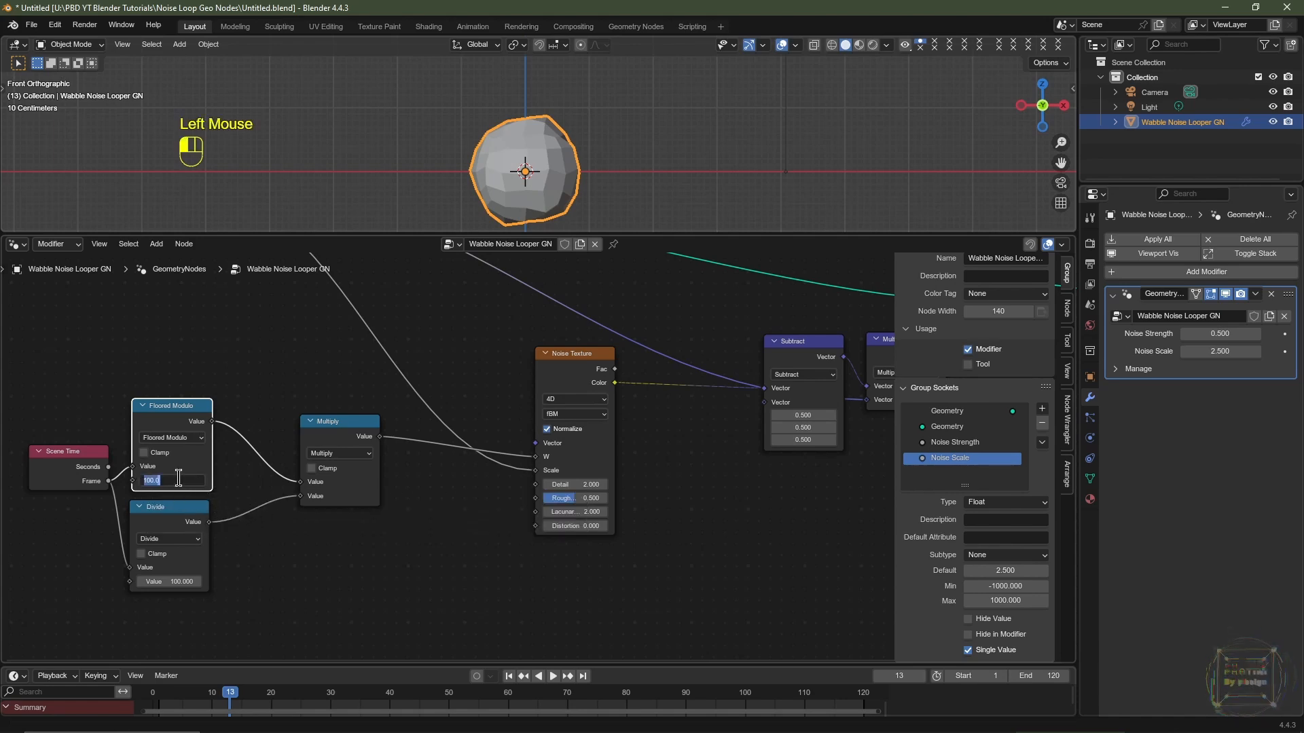
pyautogui.press('Return')
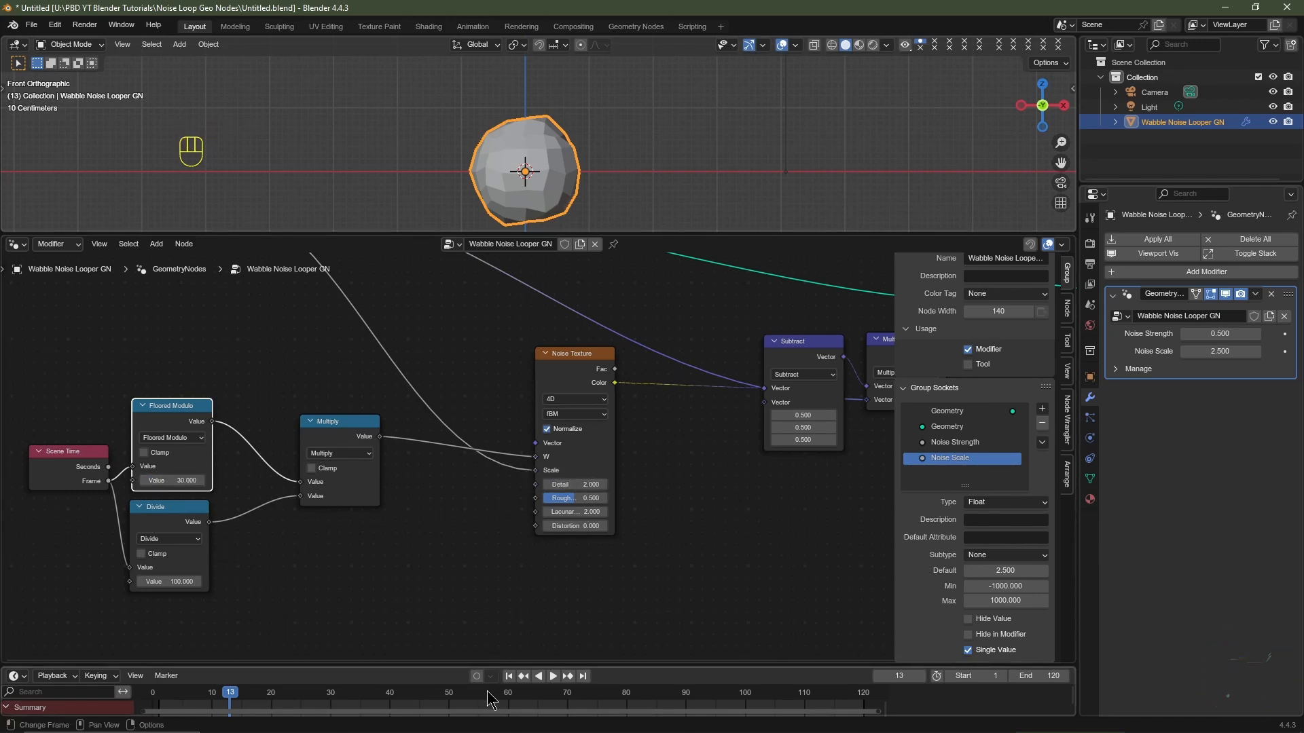
# Try a second value of 300 in the Divide node at the first frame
pyautogui.click(508, 677)
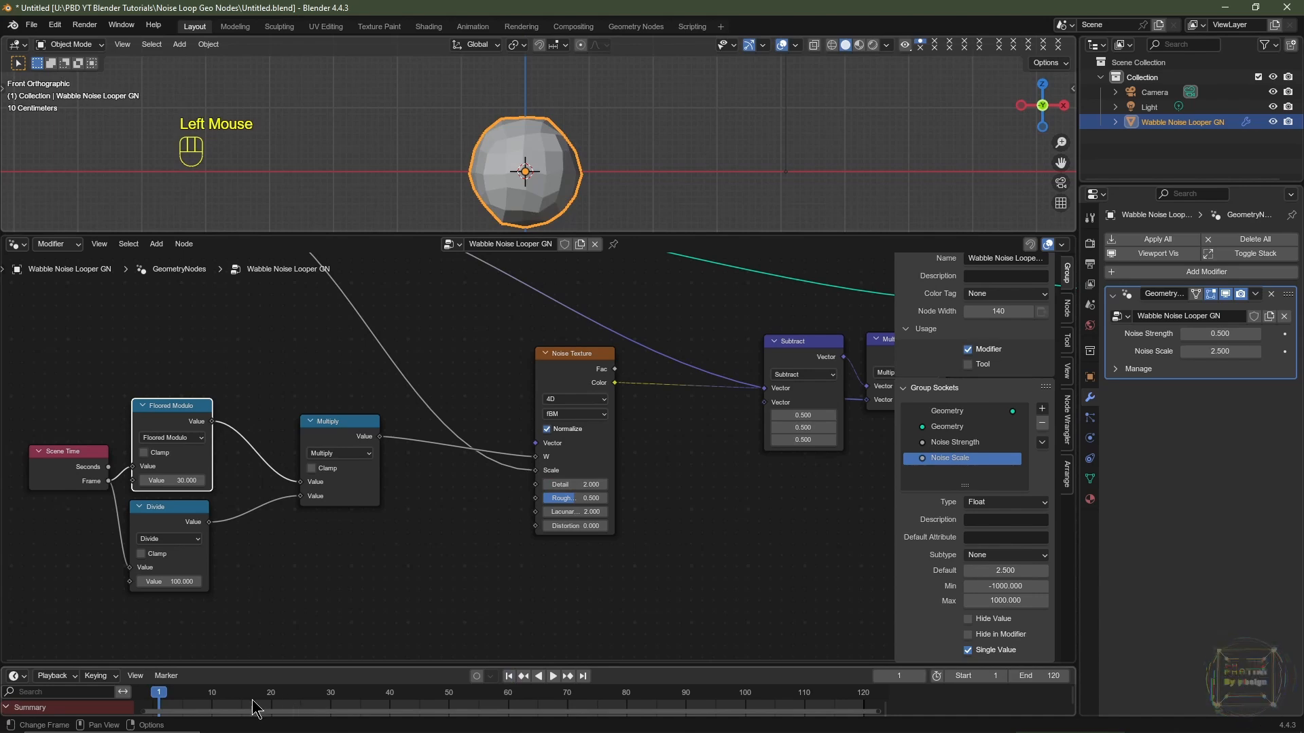
pyautogui.click(182, 582)
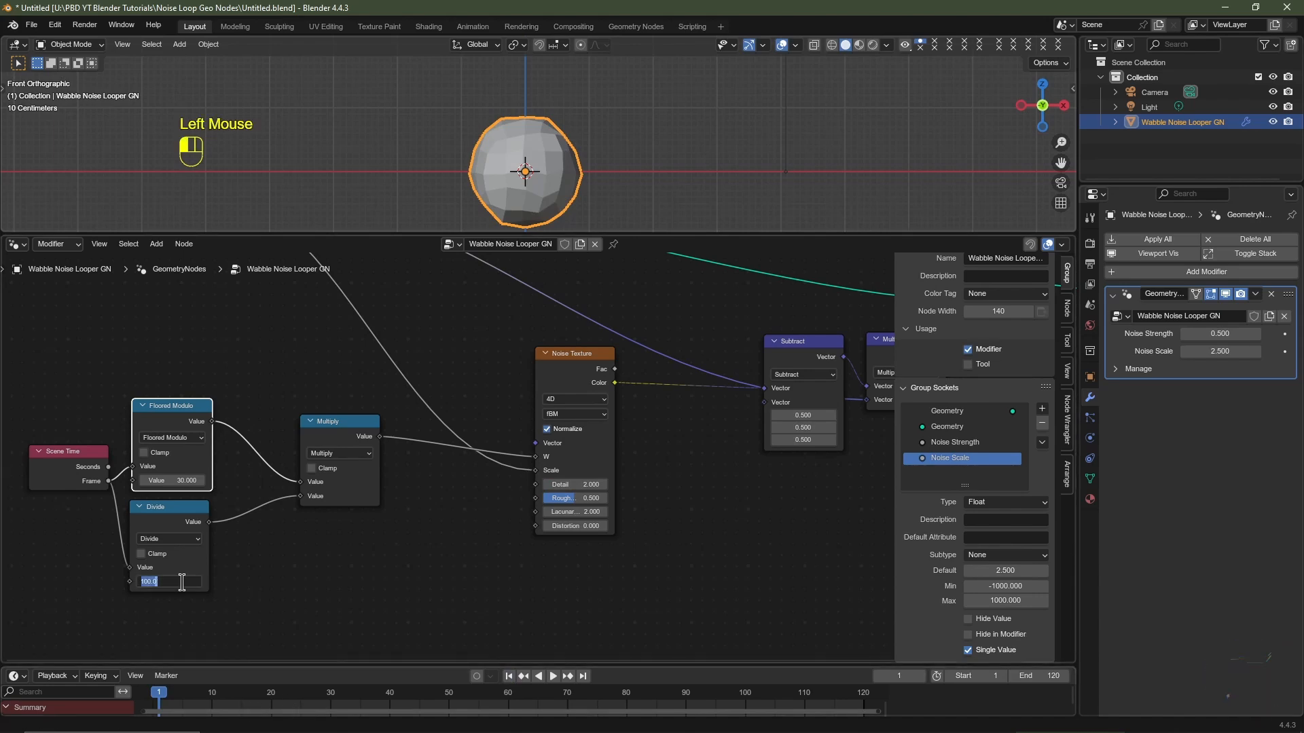
pyautogui.write('100')
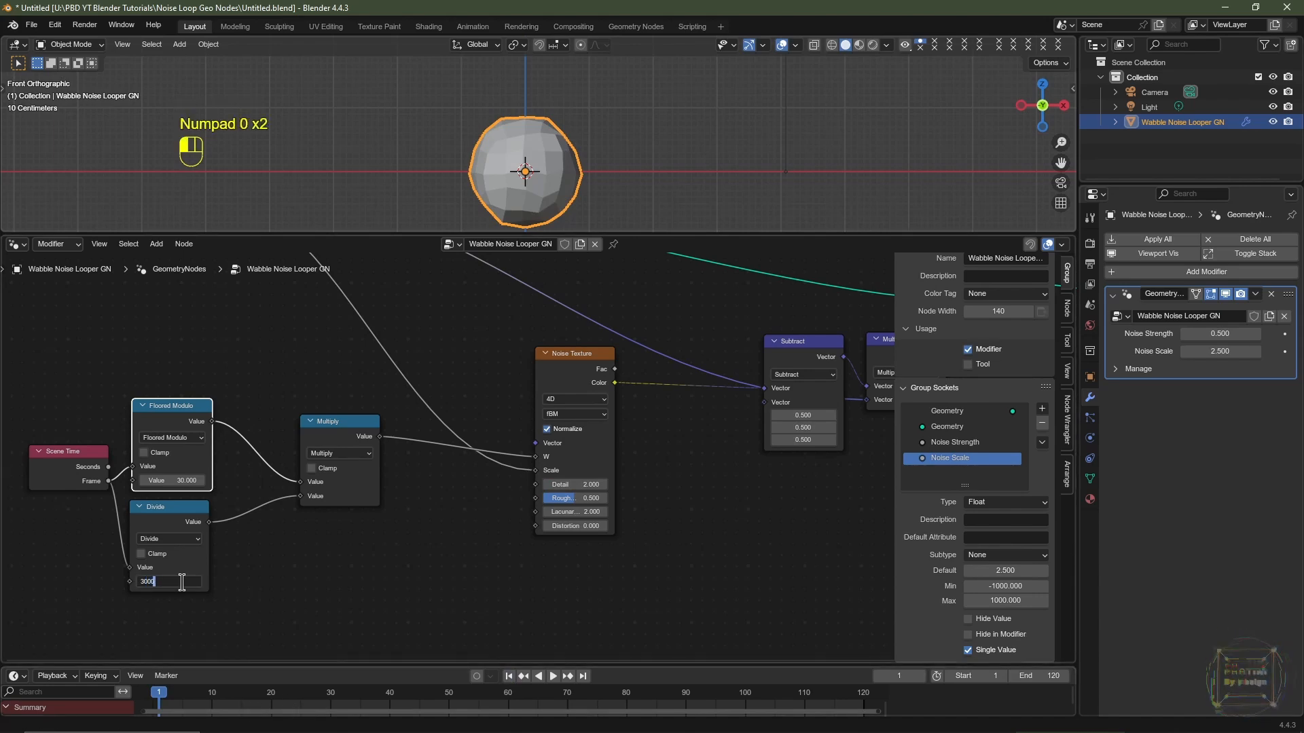
pyautogui.press('Return')
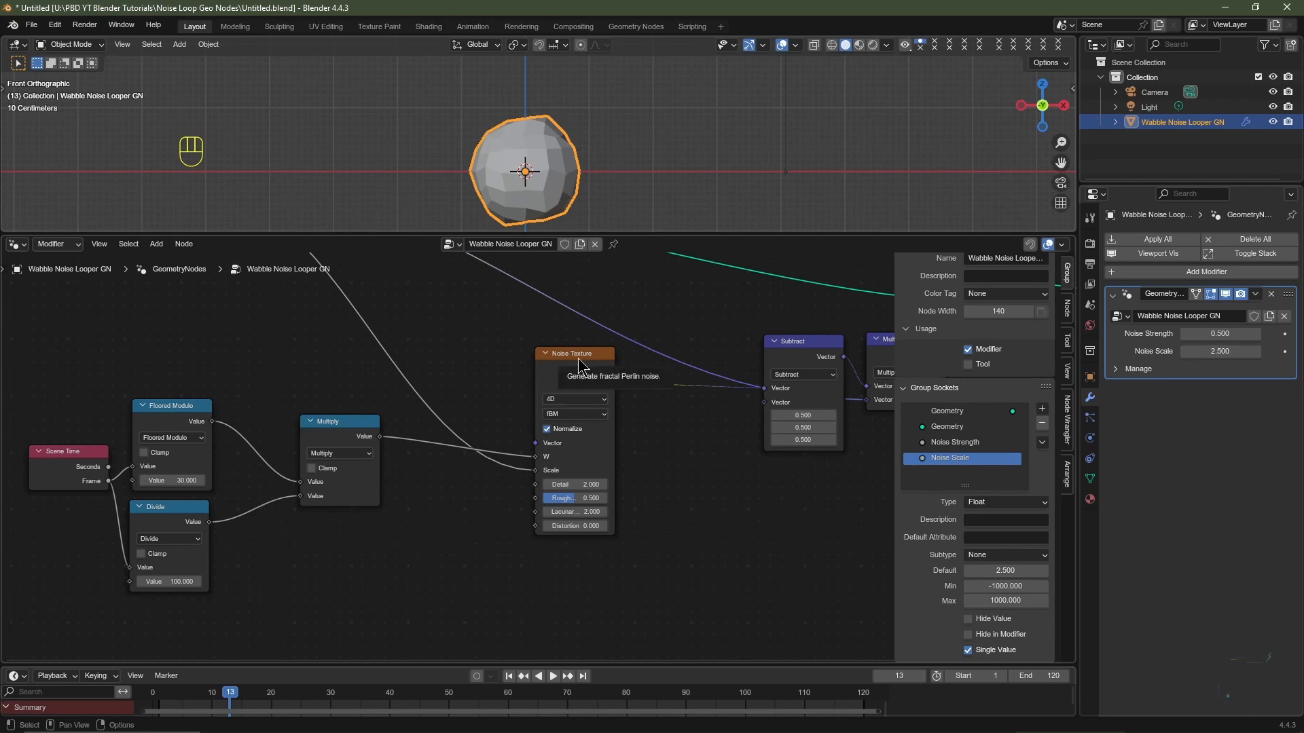
# Duplicate the Noise Texture together with the Multiply node feeding its W input, and place the copies below the originals
pyautogui.keyDown('shift'); pyautogui.click(564, 354); pyautogui.keyUp('shift')
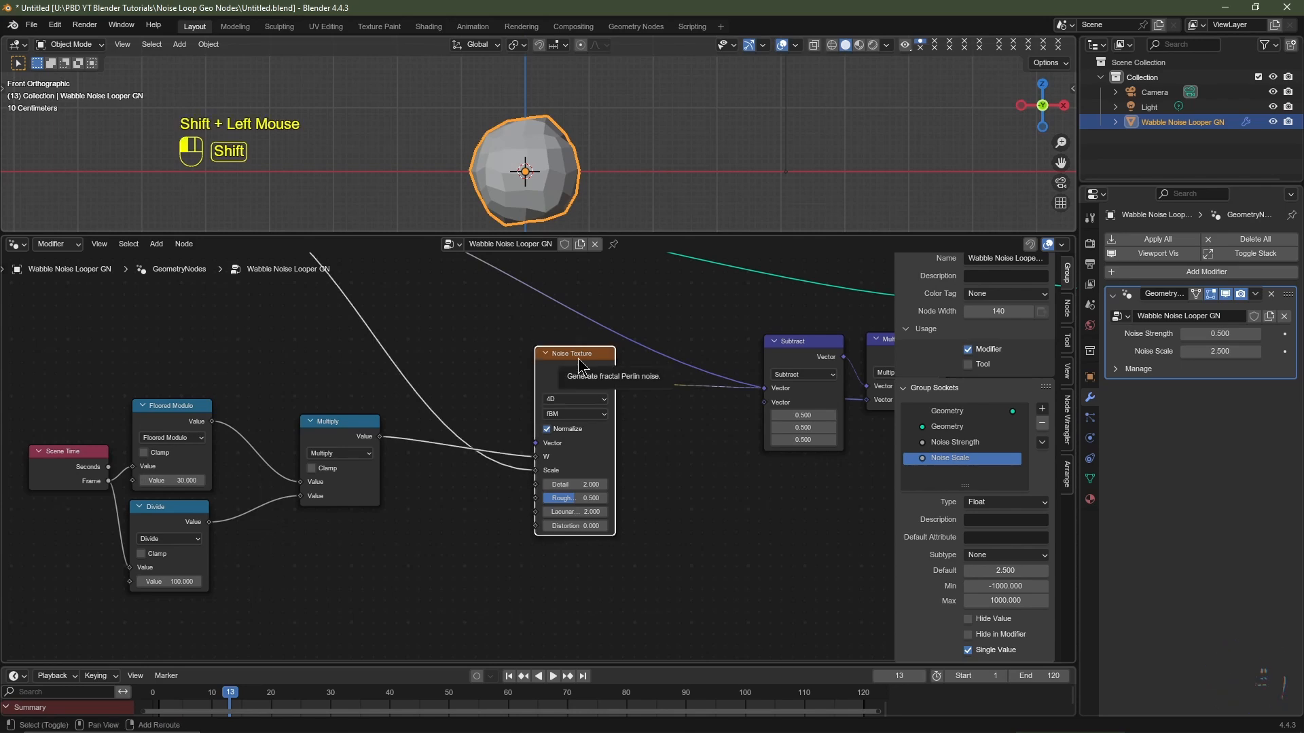
pyautogui.keyDown('shift'); pyautogui.click(352, 432); pyautogui.keyUp('shift')
pyautogui.scroll(-2, 671, 468)
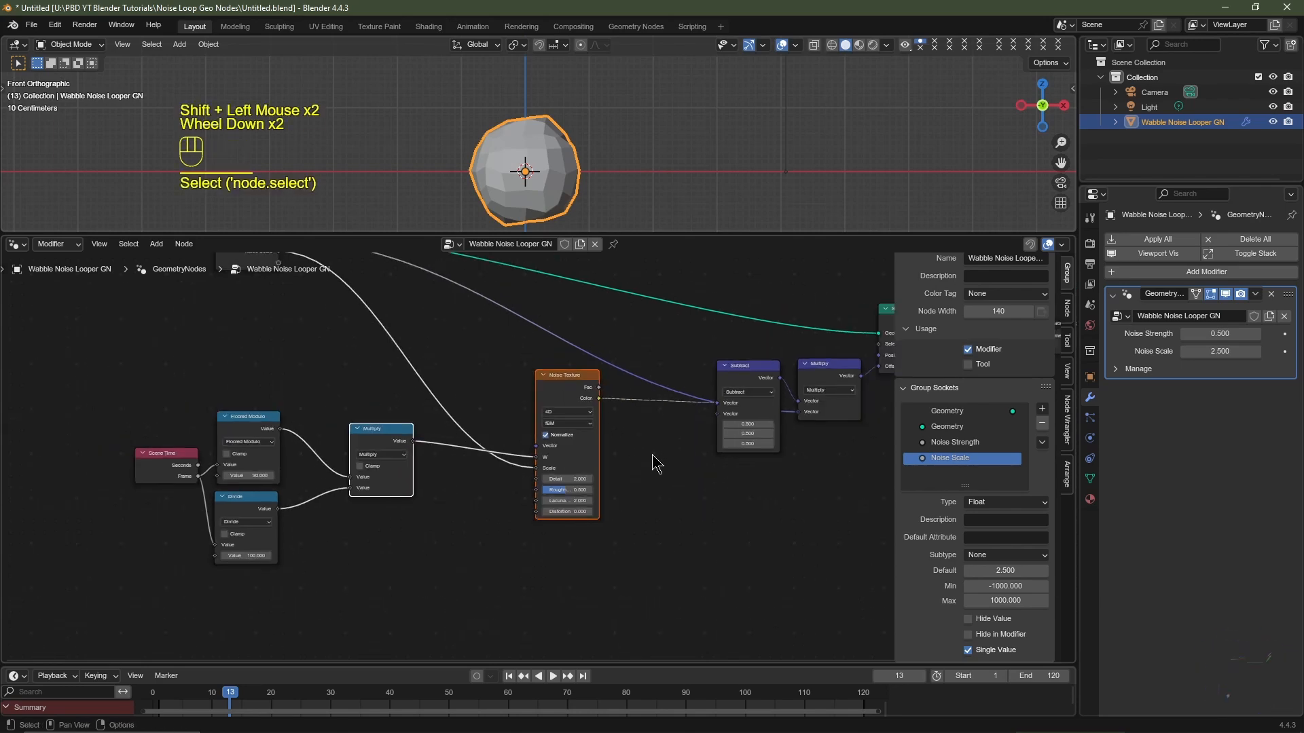
pyautogui.hotkey('shift', 'd')
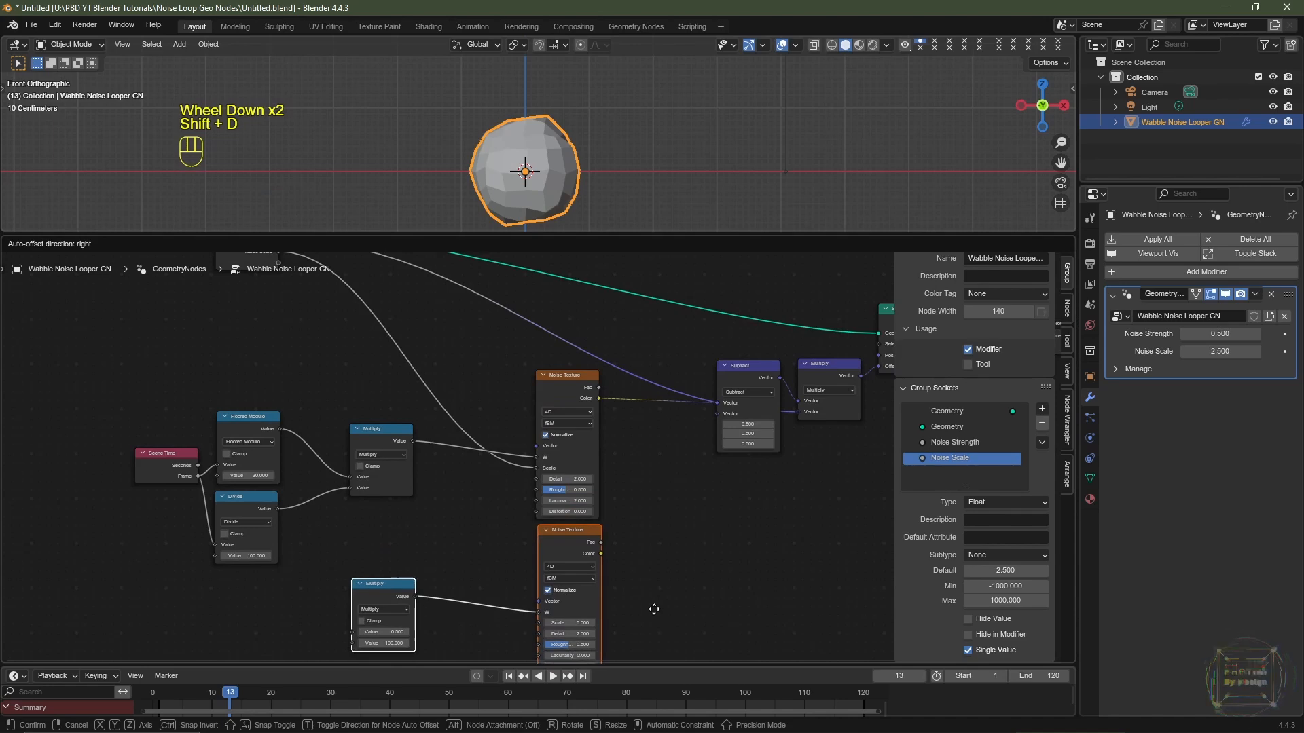
pyautogui.click(654, 609)
pyautogui.moveTo(673, 520); pyautogui.dragTo(614, 466, button='middle')
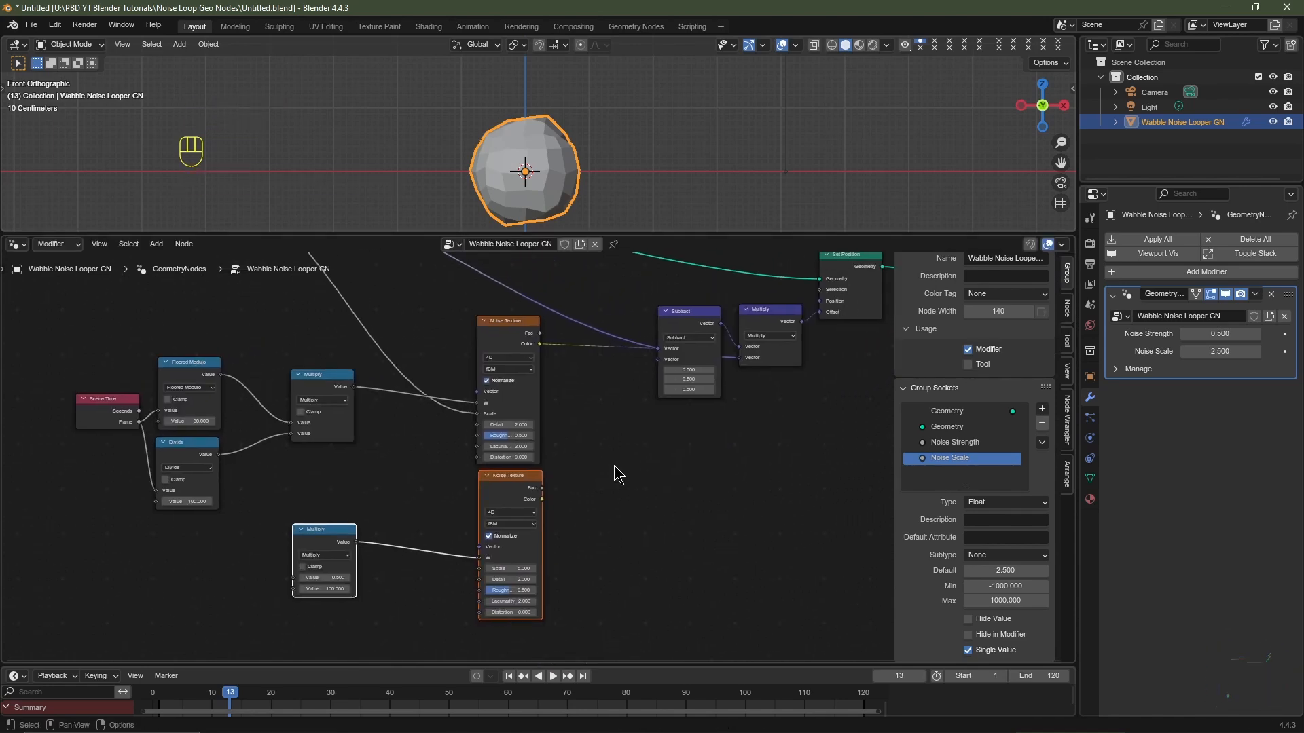
# Insert a Mix Color node between the original Noise Texture and Subtract, and link the second Noise Texture's Color to B
pyautogui.hotkey('shift', 'a')
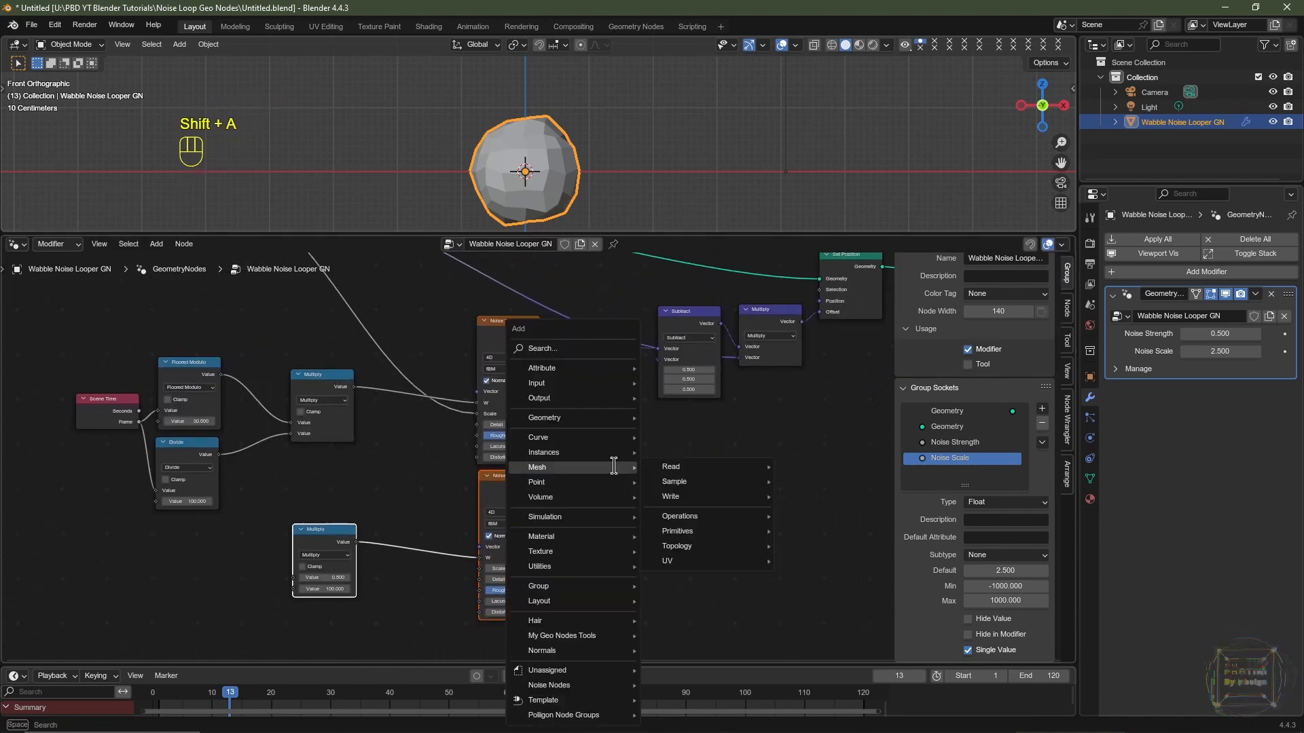
pyautogui.write('color')
pyautogui.click(708, 507)
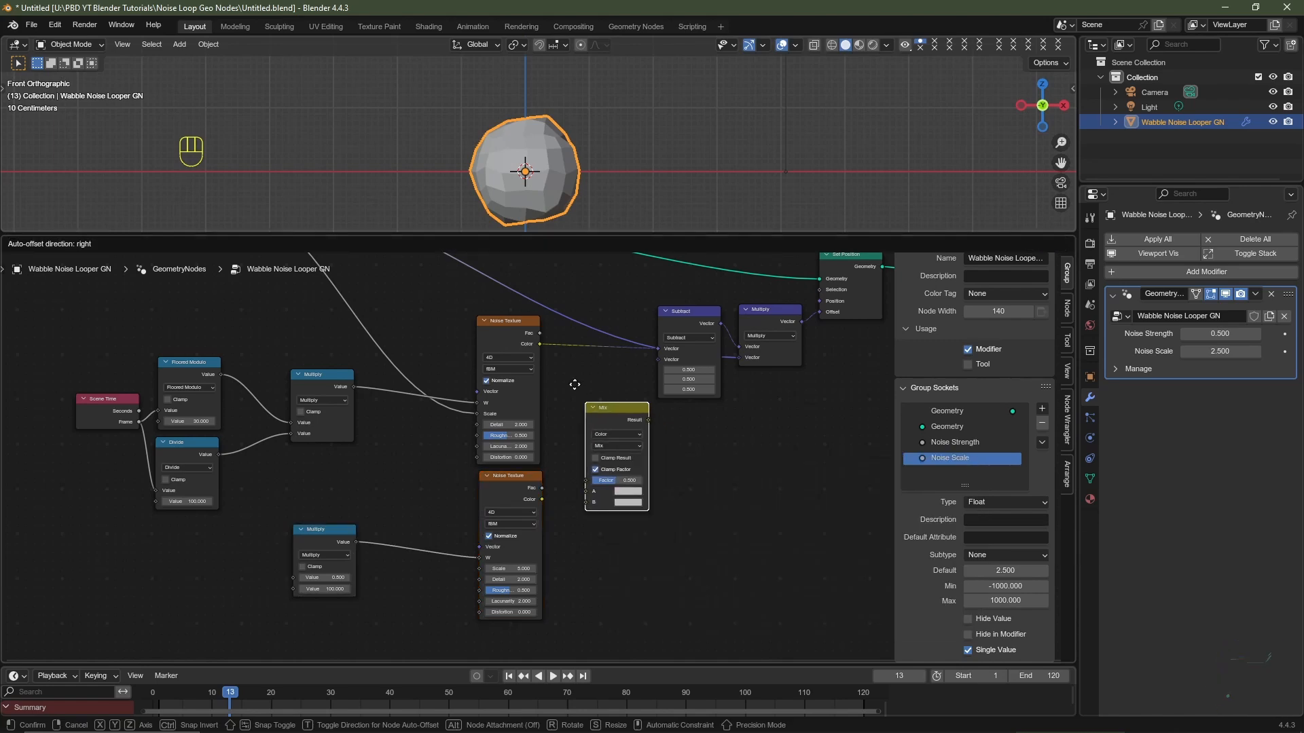
pyautogui.click(565, 330)
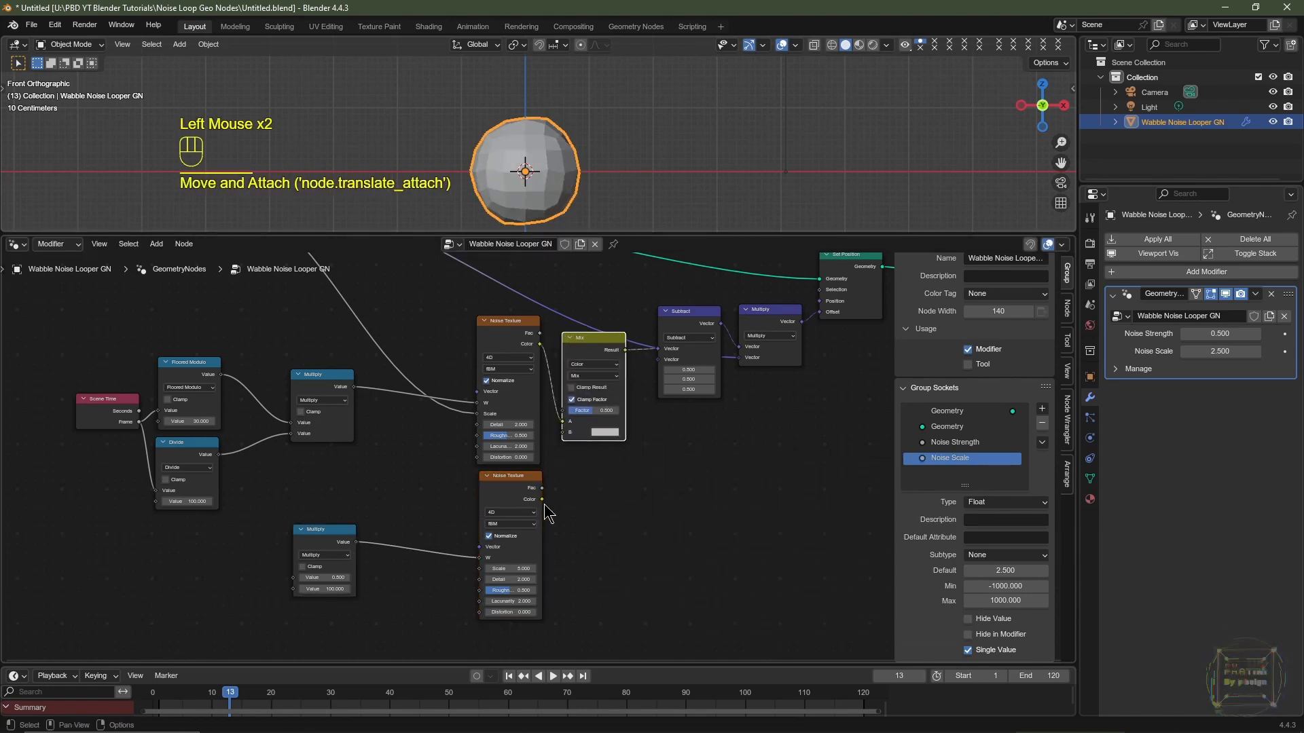
pyautogui.moveTo(543, 500); pyautogui.dragTo(571, 433)
# Duplicate the lower Multiply node, place the copy just before it, and set the copy to Subtract
pyautogui.click(319, 543)
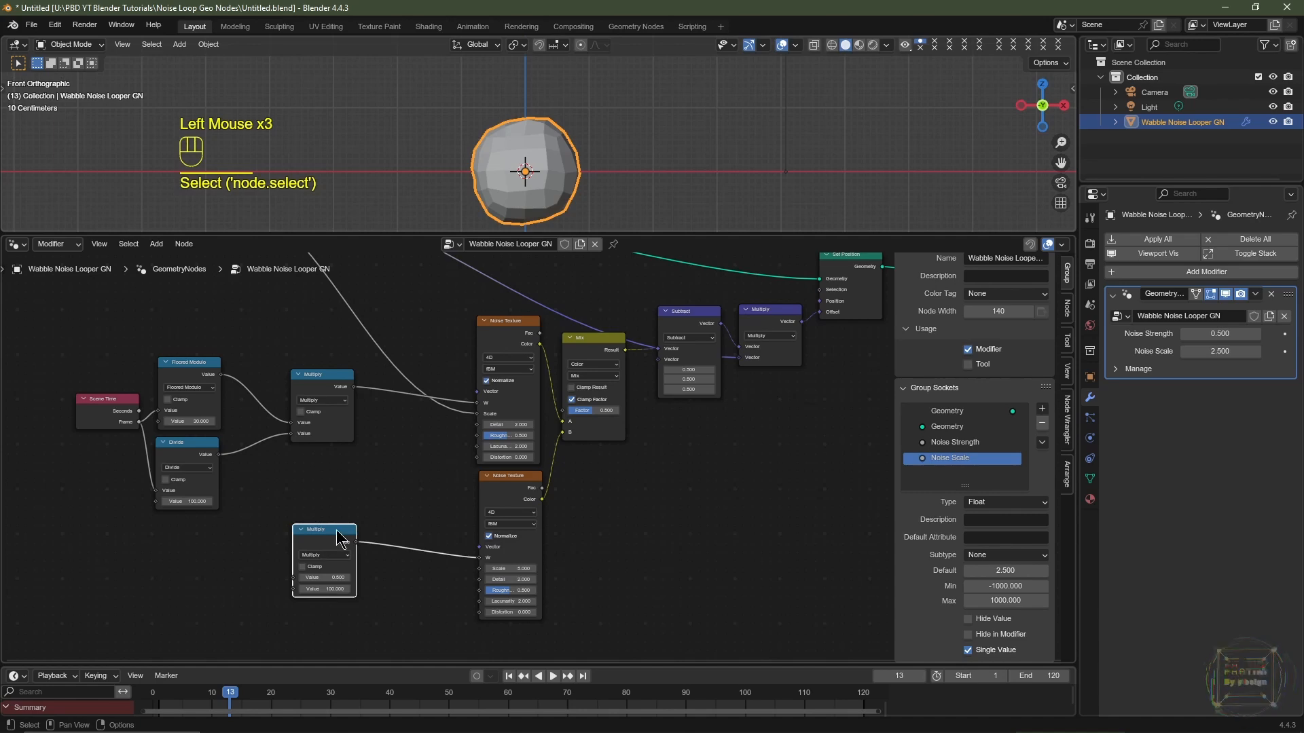
pyautogui.hotkey('shift', 'd')
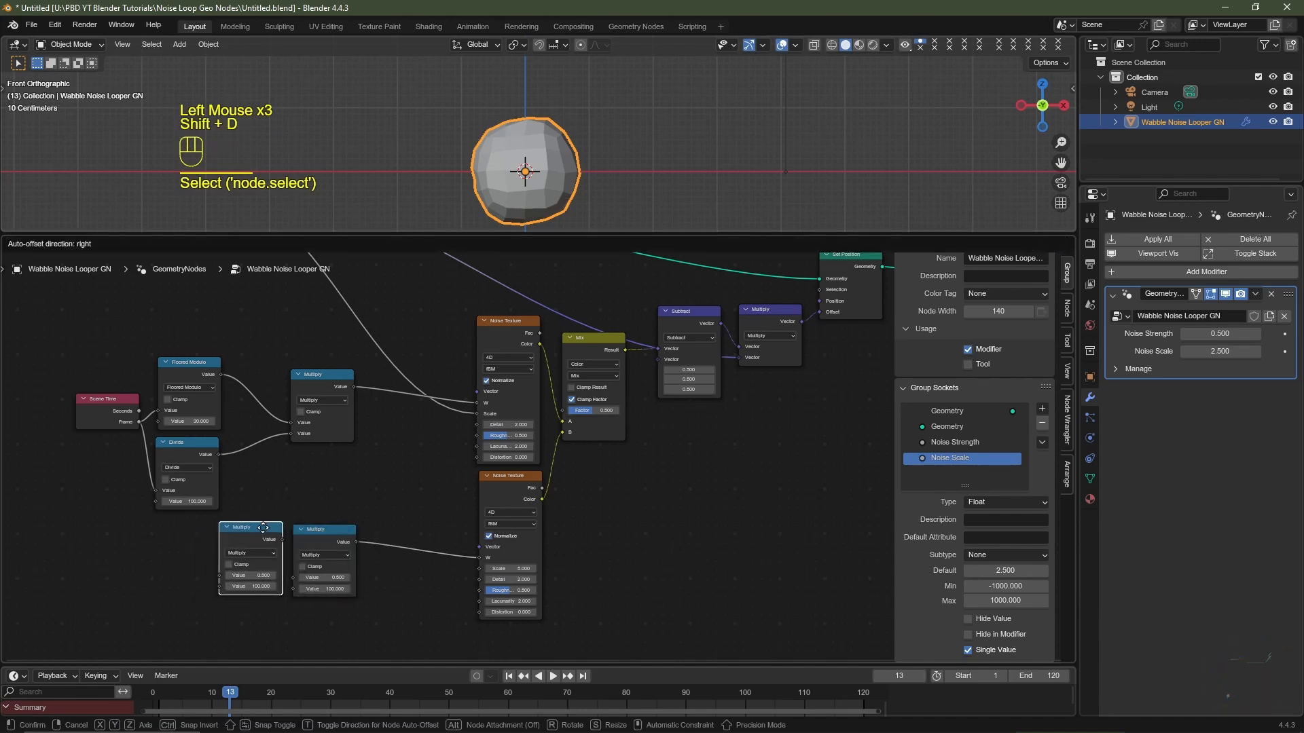
pyautogui.click(264, 530)
pyautogui.click(260, 555)
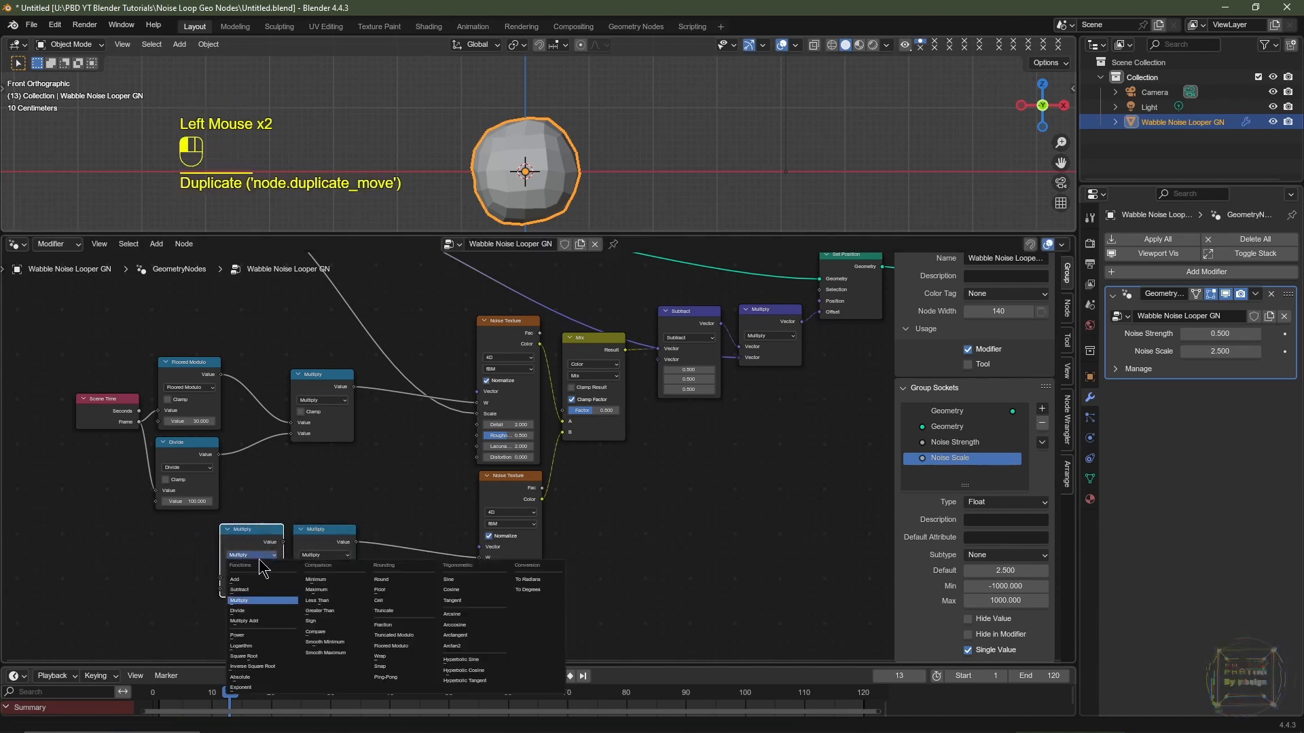
pyautogui.click(252, 589)
# Move the Scene Time, Floored Modulo and Divide nodes further away from the upper Multiply node to make room for links
pyautogui.moveTo(234, 322); pyautogui.dragTo(90, 506)
pyautogui.press('g')
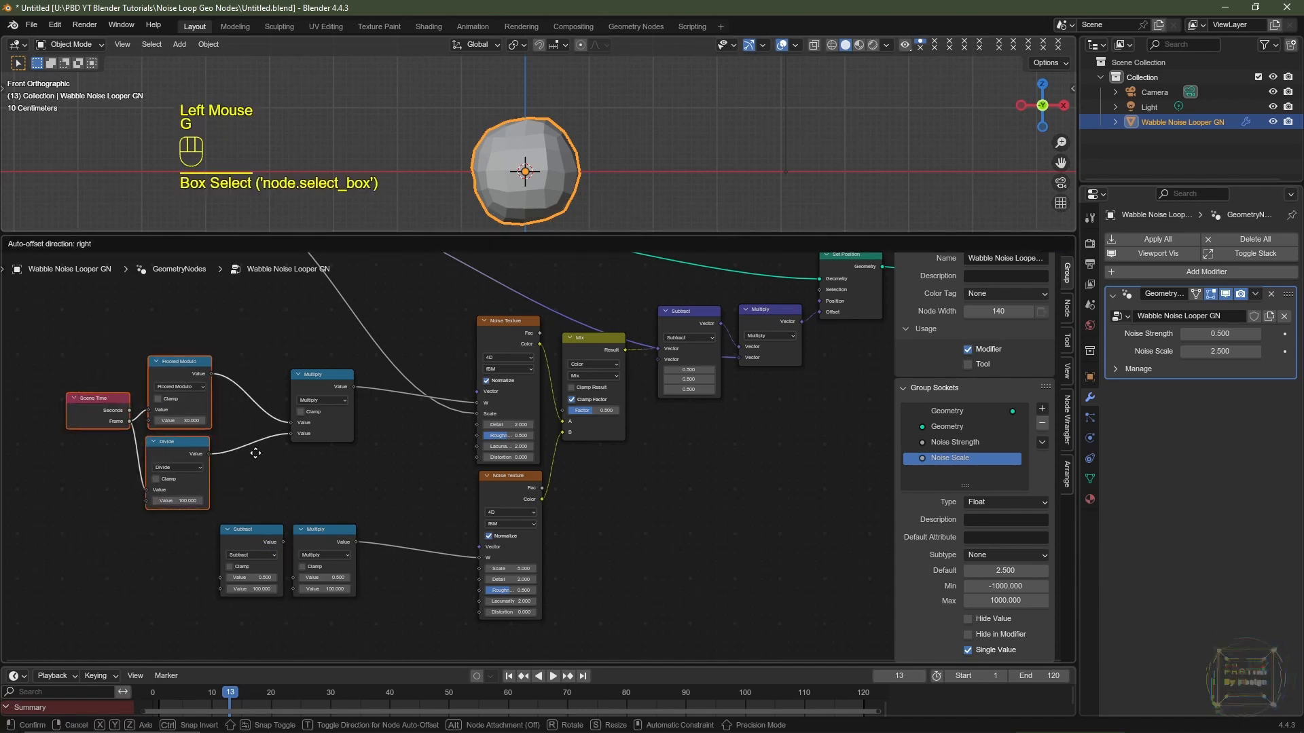
pyautogui.click(201, 459)
pyautogui.hotkey('ctrl', 'z')
# Add a reroute on the Floored Modulo output, link it to Subtract's first value, and feed Subtract into the lower Multiply's first value
pyautogui.moveTo(201, 459)
pyautogui.keyDown('shift'); pyautogui.mouseDown(button='right')
pyautogui.moveTo(211, 336)
pyautogui.moveTo(197, 402)
pyautogui.mouseUp(button='right'); pyautogui.keyUp('shift')
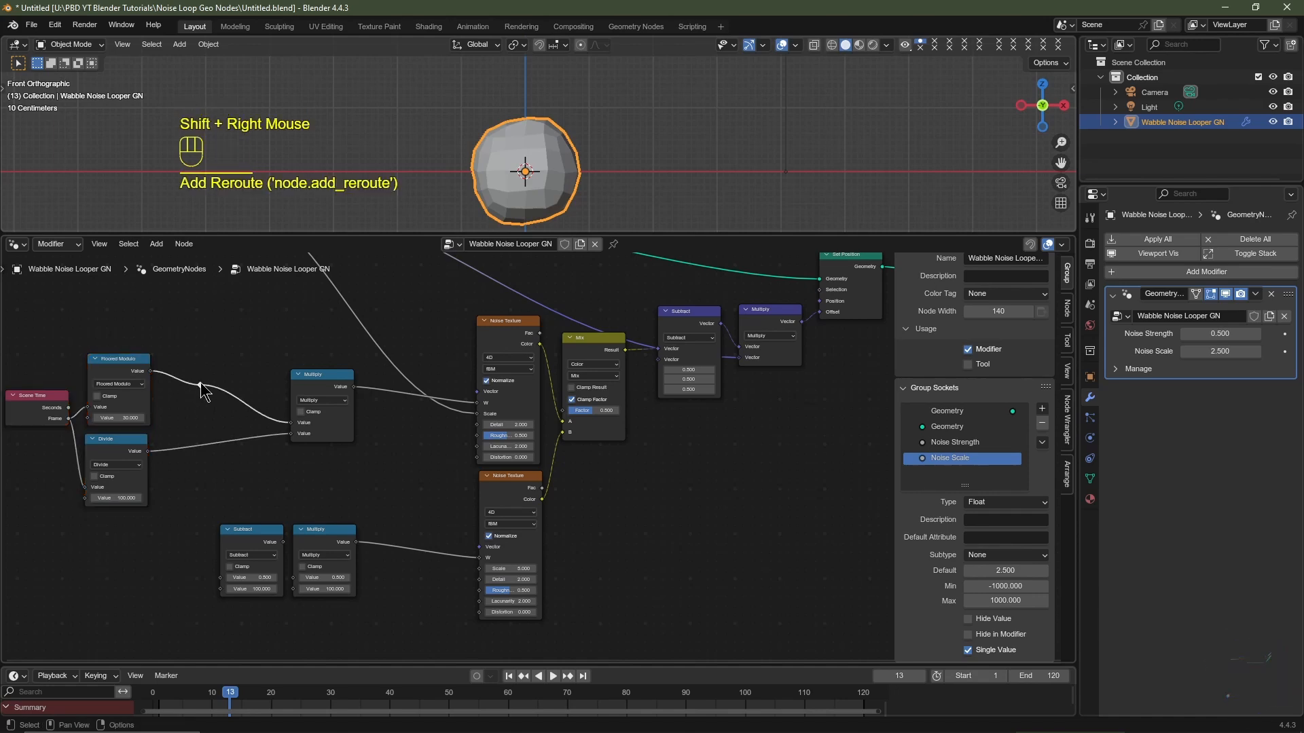
pyautogui.moveTo(201, 381); pyautogui.dragTo(221, 577)
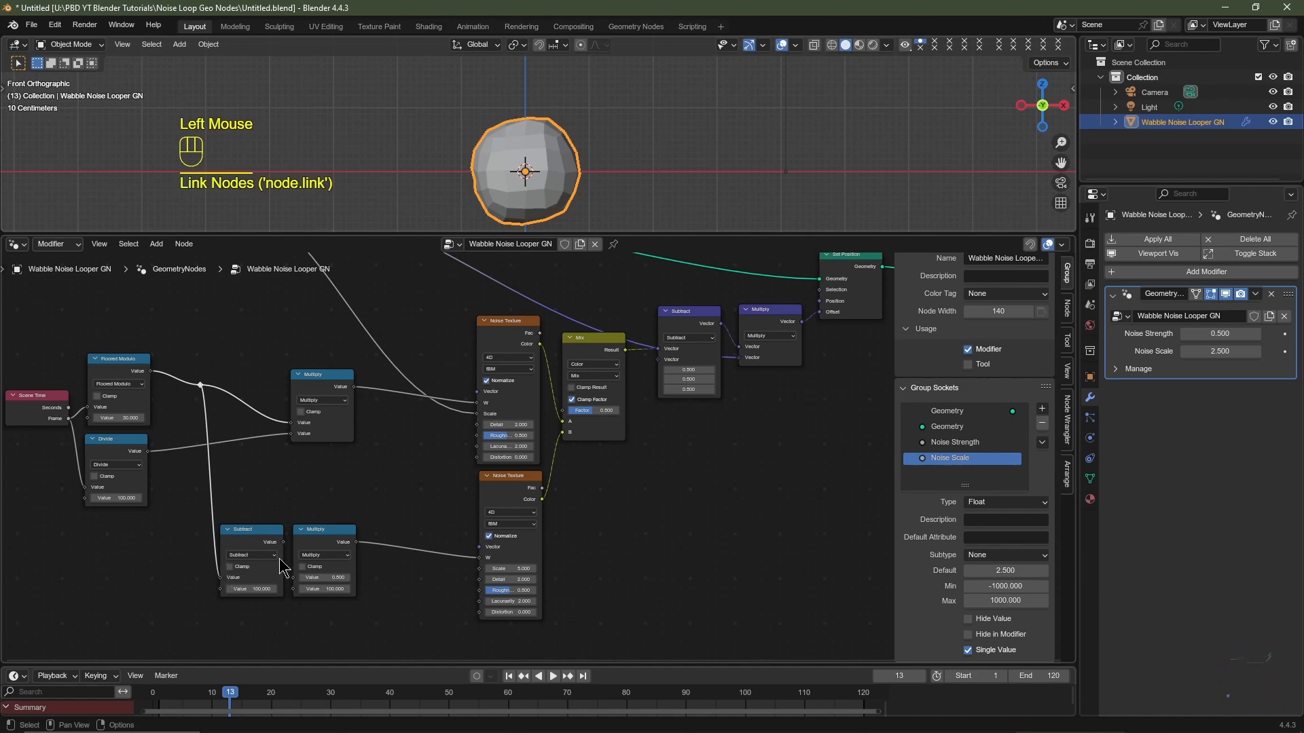
pyautogui.moveTo(282, 544); pyautogui.dragTo(295, 588)
pyautogui.hotkey('ctrl', 'z')
# Add a reroute on the Divide output link and connect it to the lower Multiply node's second value
pyautogui.click(146, 437)
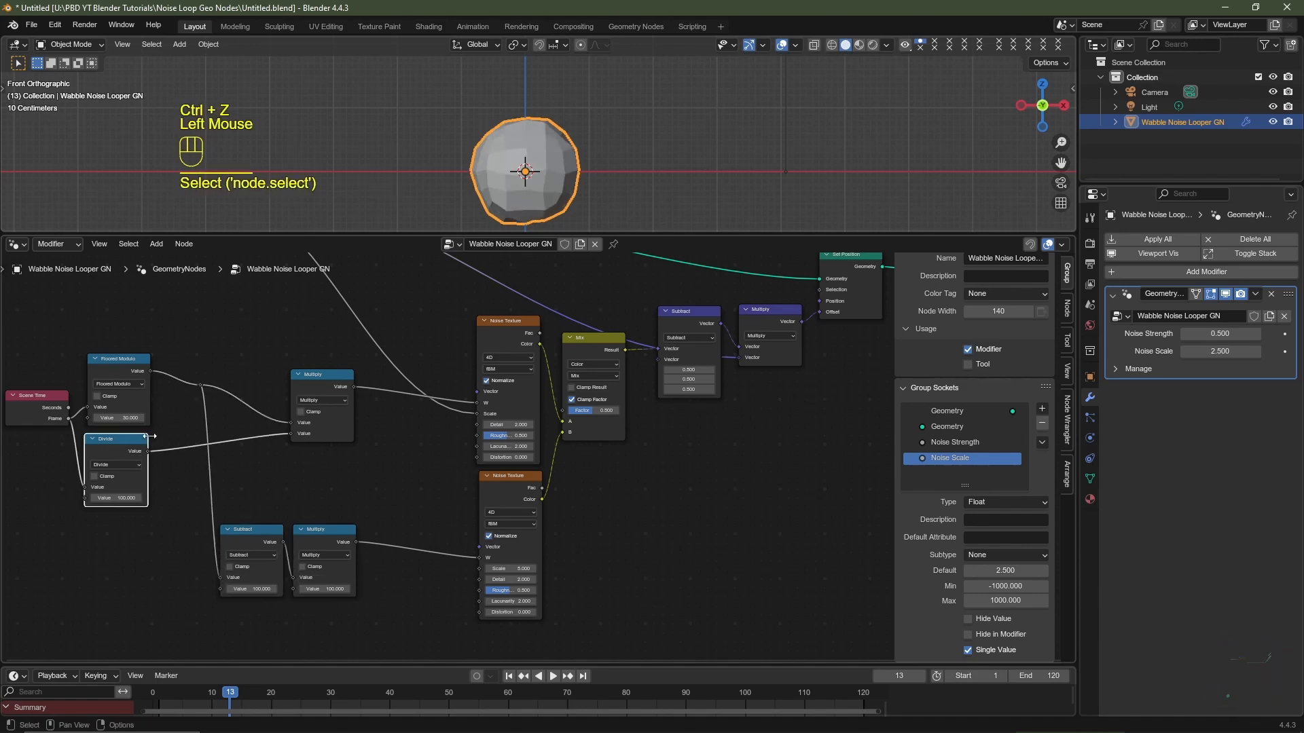
pyautogui.keyDown('shift'); pyautogui.moveTo(170, 421); pyautogui.dragTo(176, 479, button='right'); pyautogui.keyUp('shift')
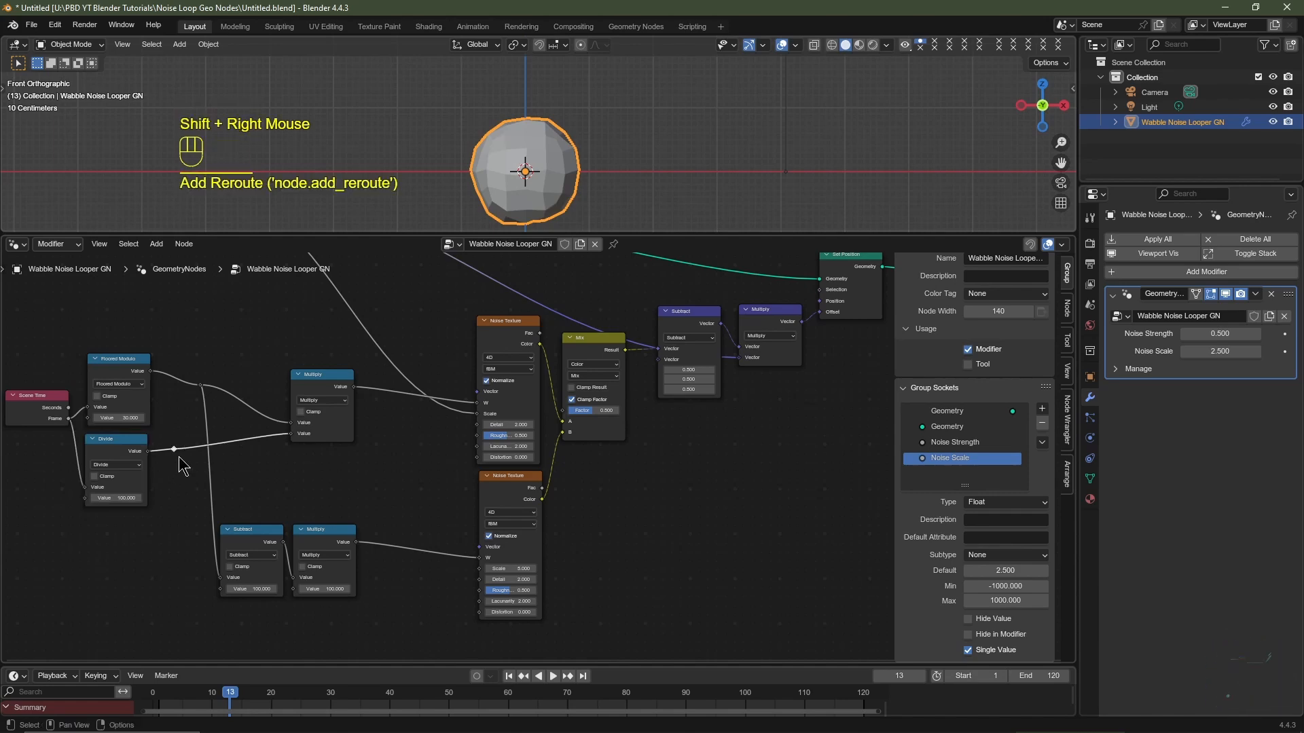
pyautogui.moveTo(175, 449); pyautogui.dragTo(304, 601)
pyautogui.moveTo(304, 601); pyautogui.dragTo(299, 563, button='middle')
# Duplicate the lower Multiply below the second Noise Texture as a Divide node, and link the Floored Modulo reroute to its first value
pyautogui.click(332, 501)
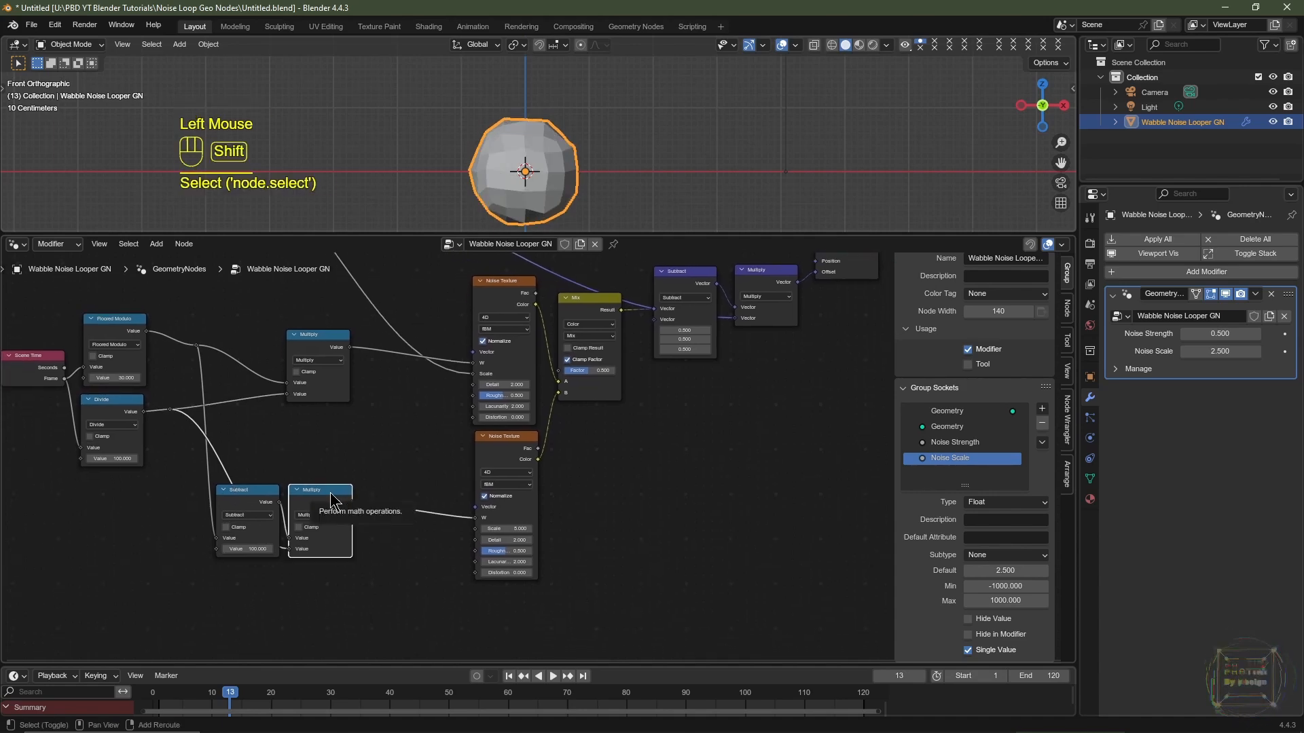
pyautogui.hotkey('shift', 'd')
pyautogui.click(518, 593)
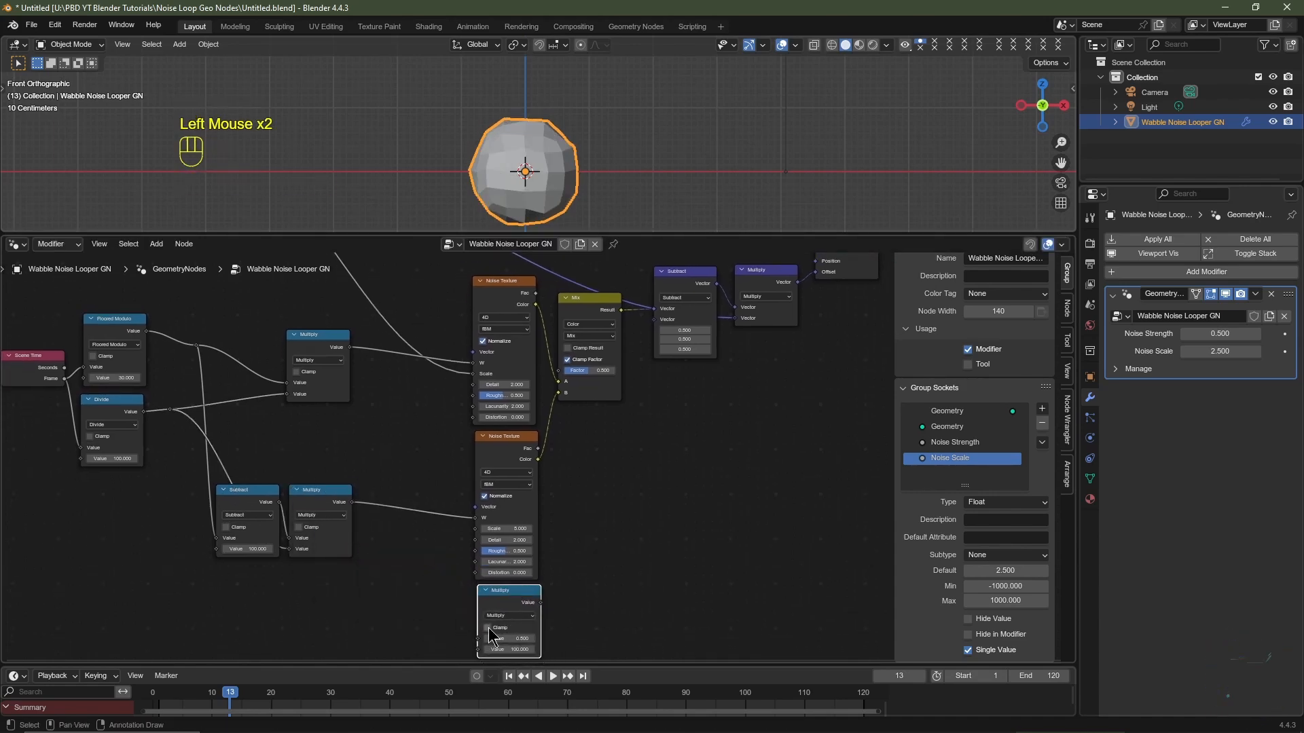
pyautogui.click(506, 615)
pyautogui.click(495, 529)
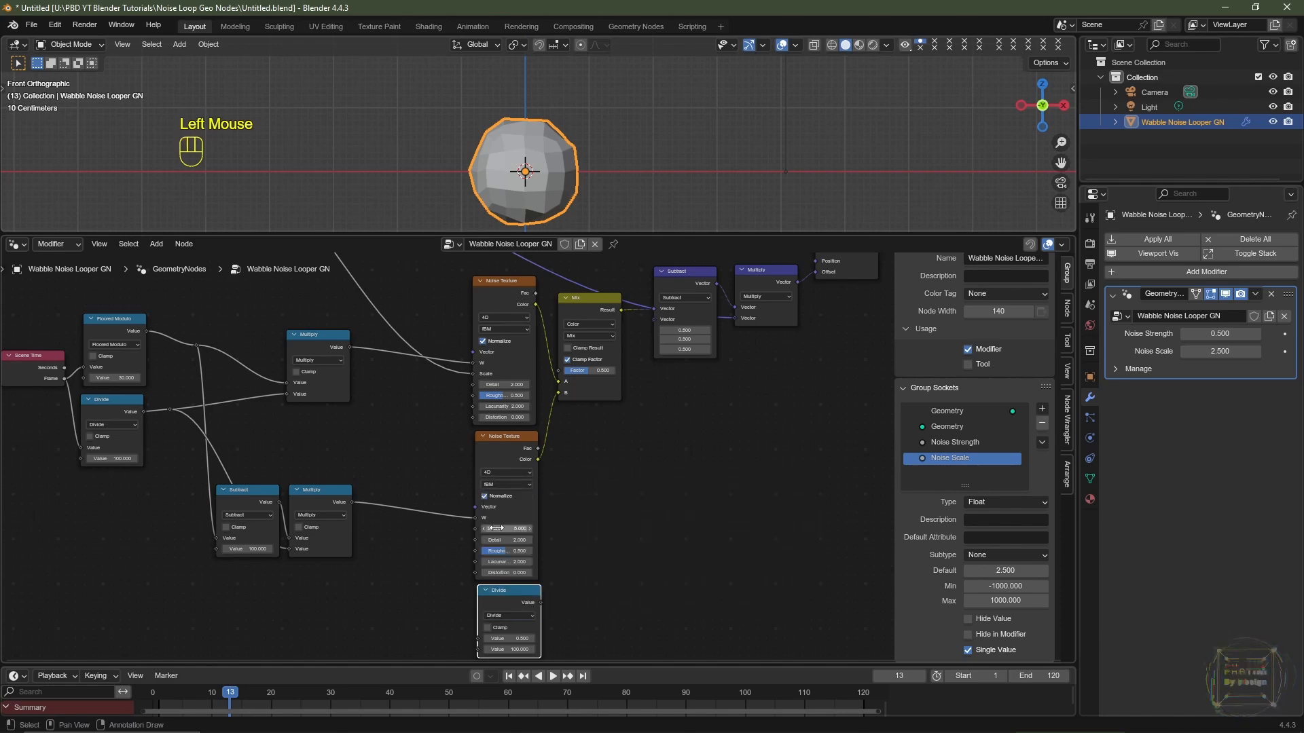
pyautogui.moveTo(197, 346); pyautogui.dragTo(473, 636)
pyautogui.hotkey('ctrl', 'z')
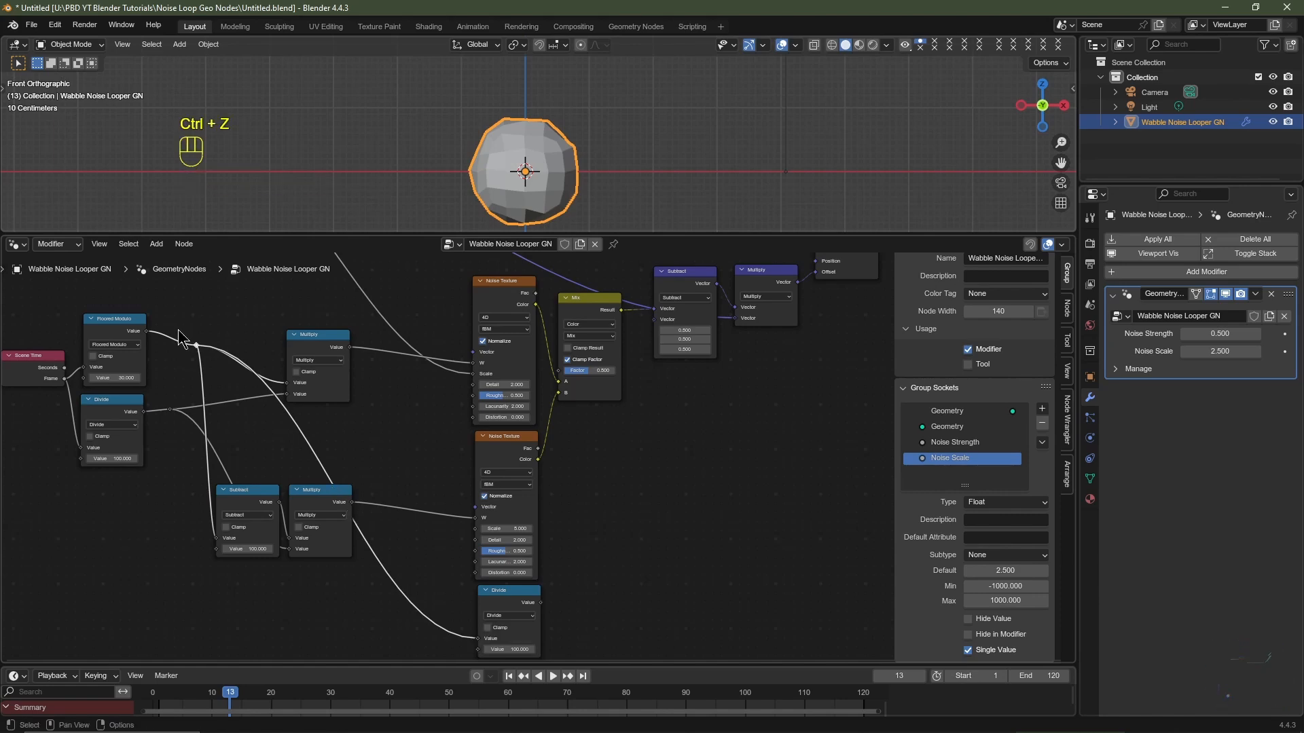
# Delete both reroute points while keeping their links, and link the new Divide node's output to the Mix node's Factor
pyautogui.moveTo(180, 324); pyautogui.dragTo(212, 359)
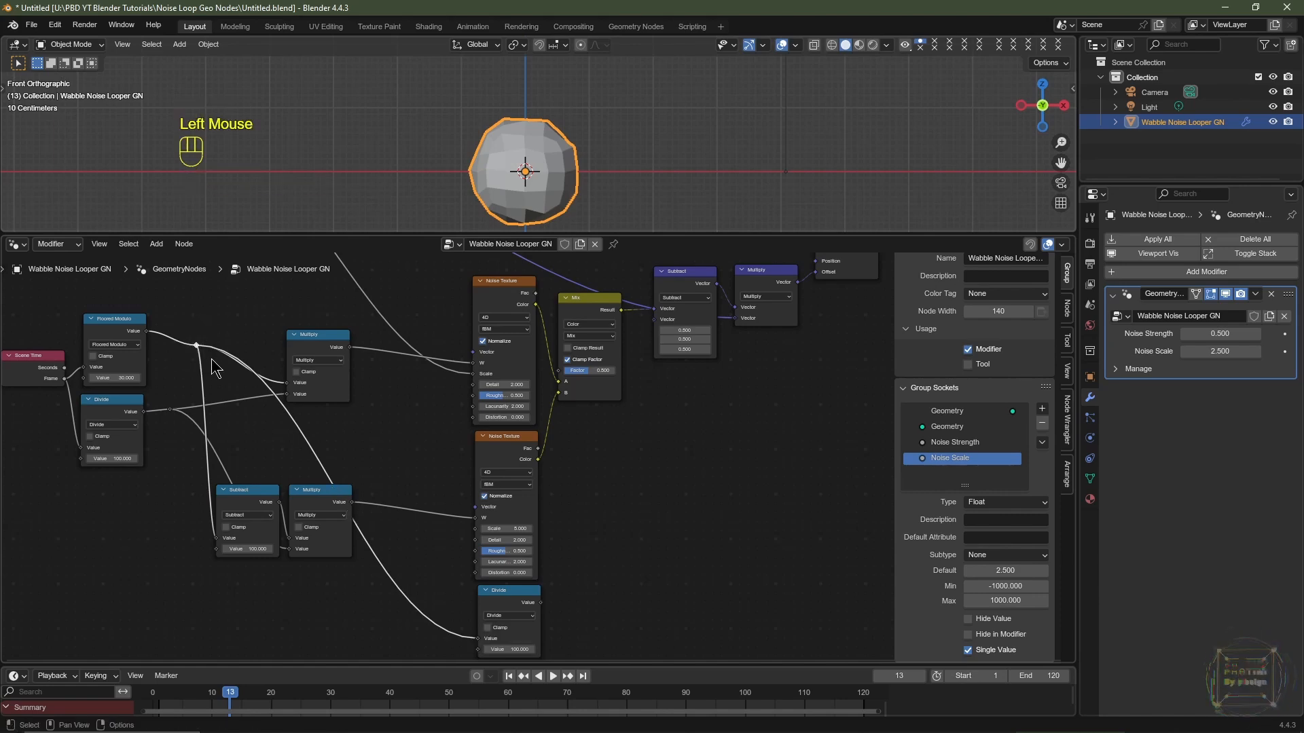
pyautogui.hotkey('ctrl', 'x')
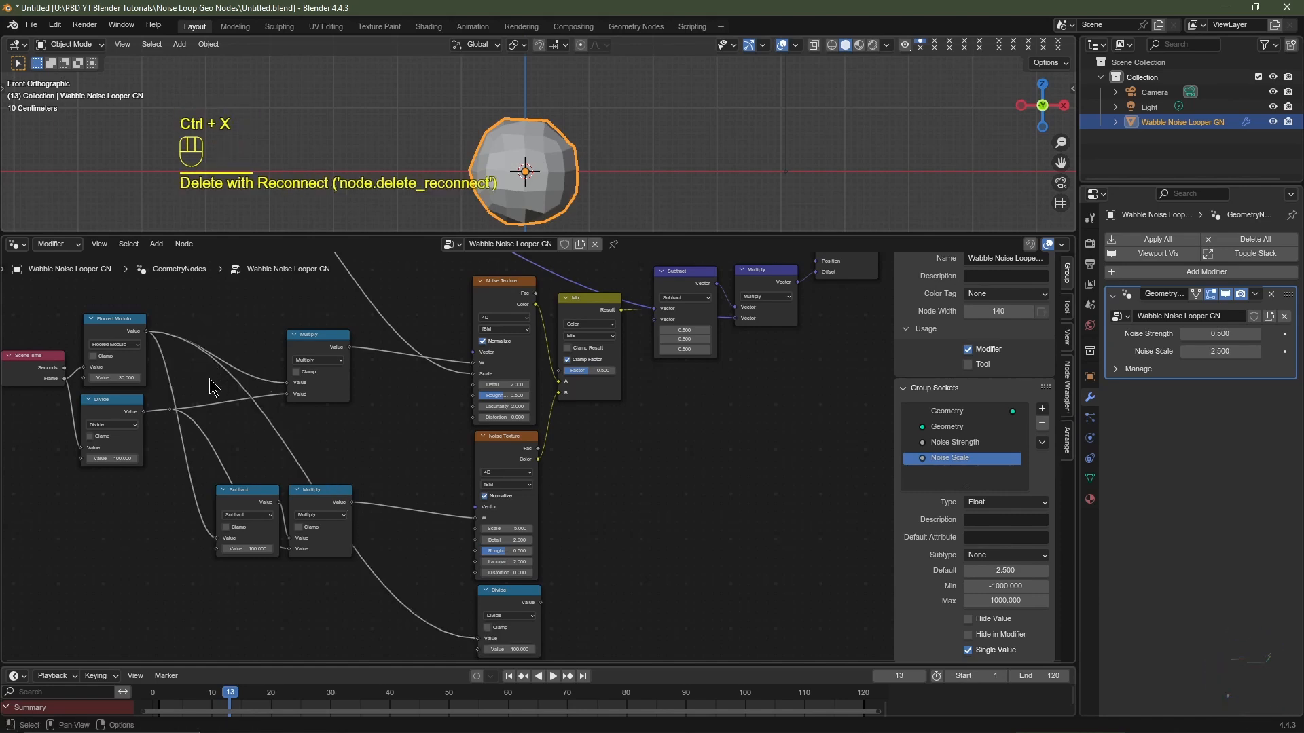
pyautogui.moveTo(158, 393); pyautogui.dragTo(186, 416)
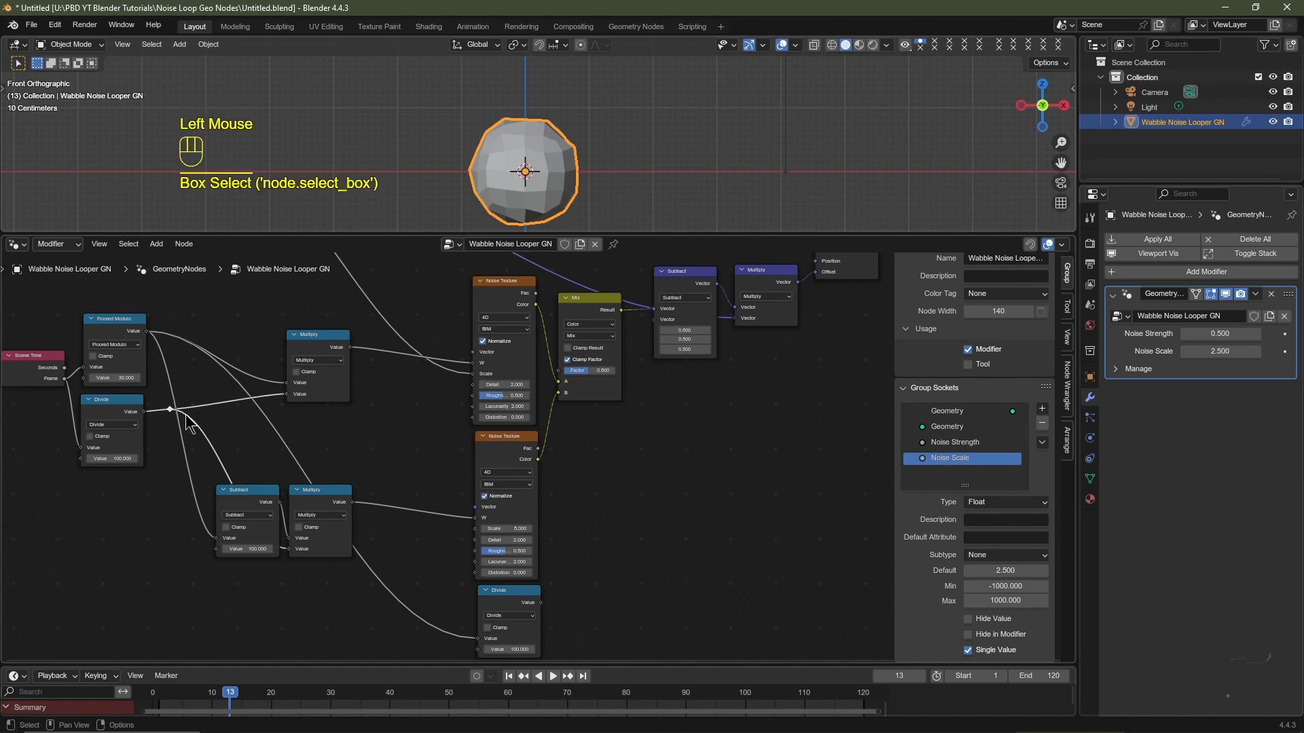
pyautogui.hotkey('ctrl', 'x')
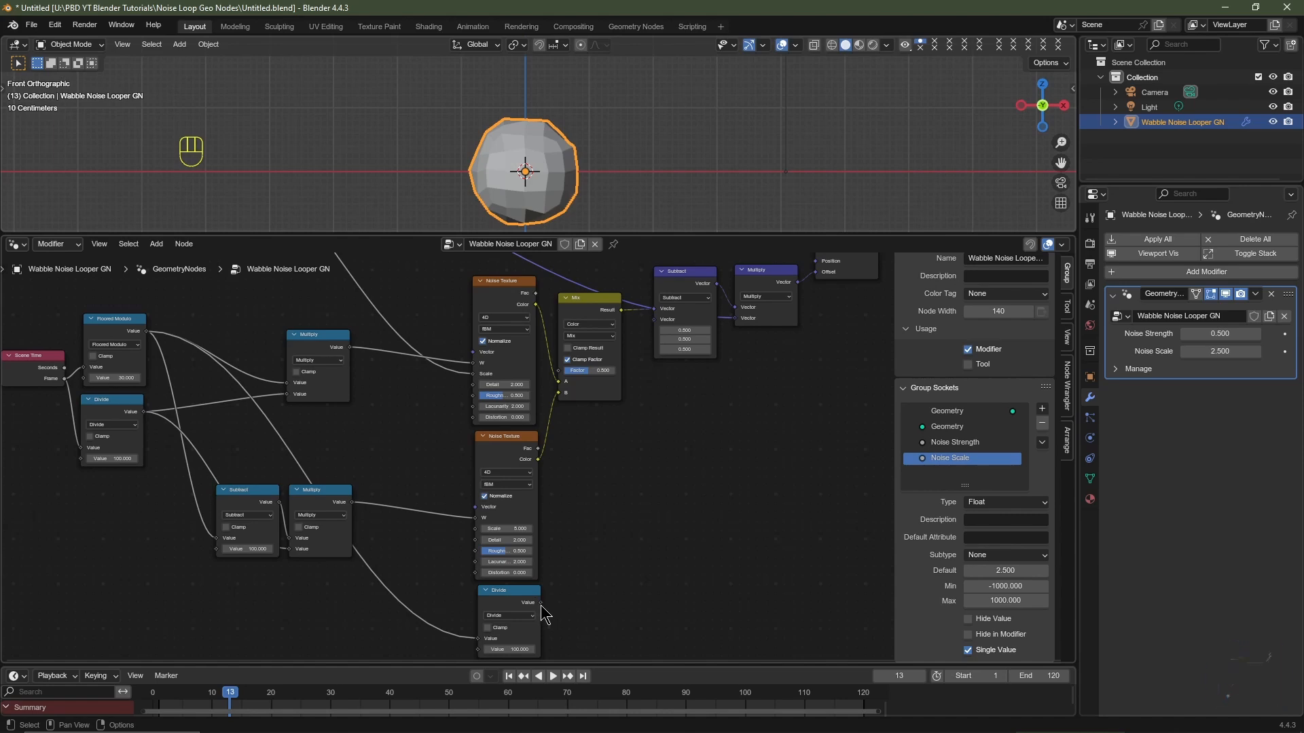
pyautogui.moveTo(540, 602); pyautogui.dragTo(564, 377)
pyautogui.scroll(-1, 124, 543)
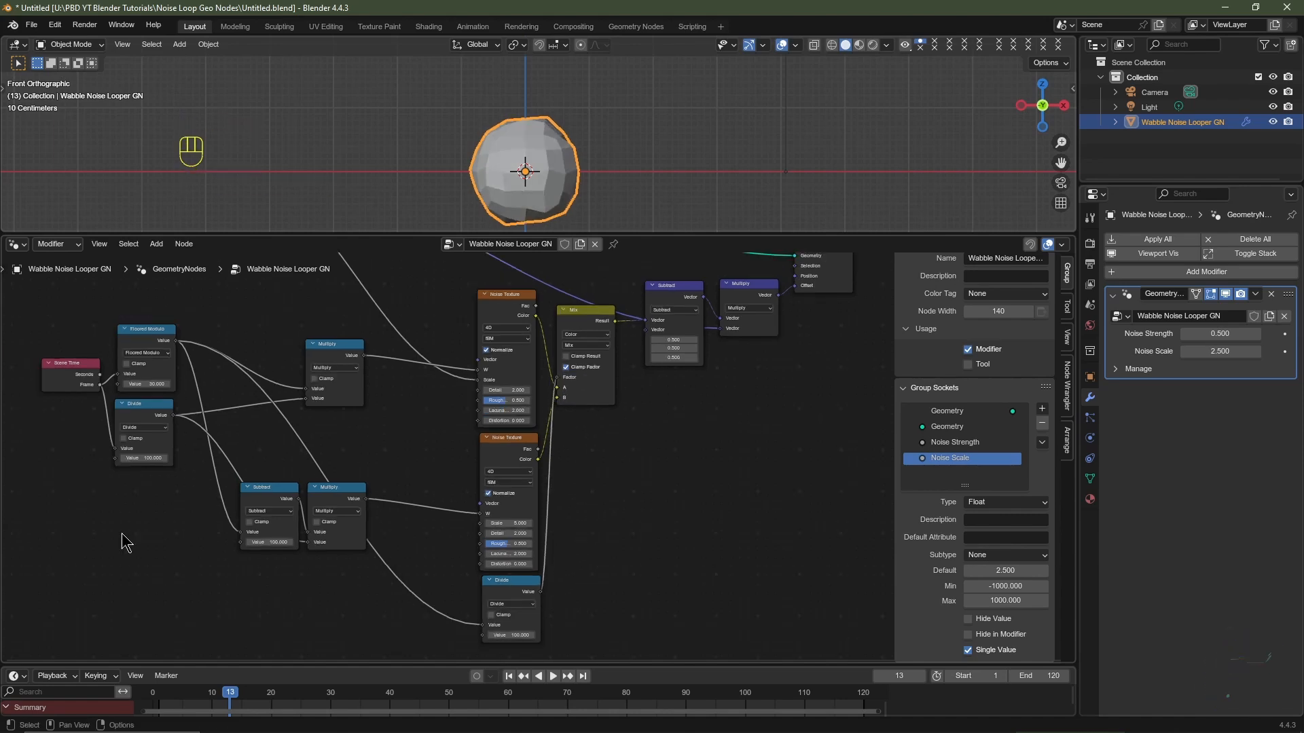
# Add a Group Input node near Scene Time and expose the Floored Modulo node's second value as a new group input
pyautogui.hotkey('shift', 'a')
pyautogui.write('grou')
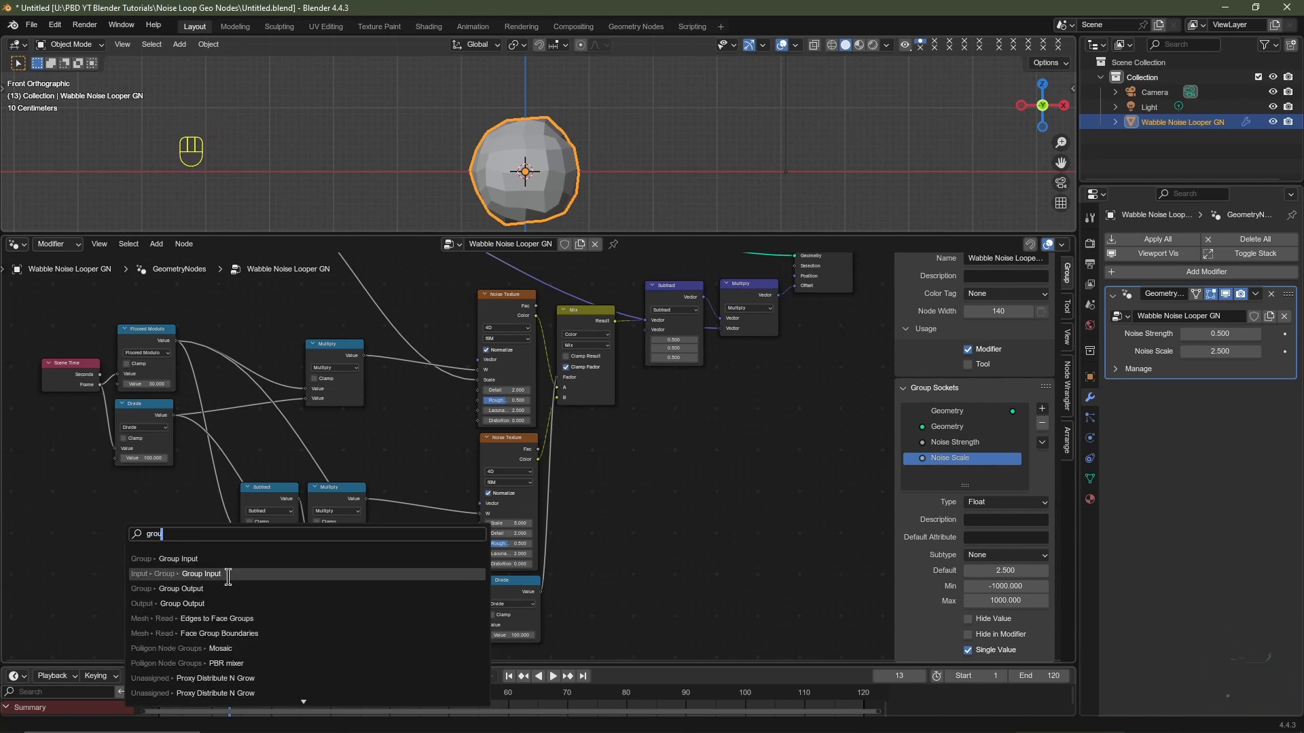
pyautogui.click(228, 576)
pyautogui.click(68, 441)
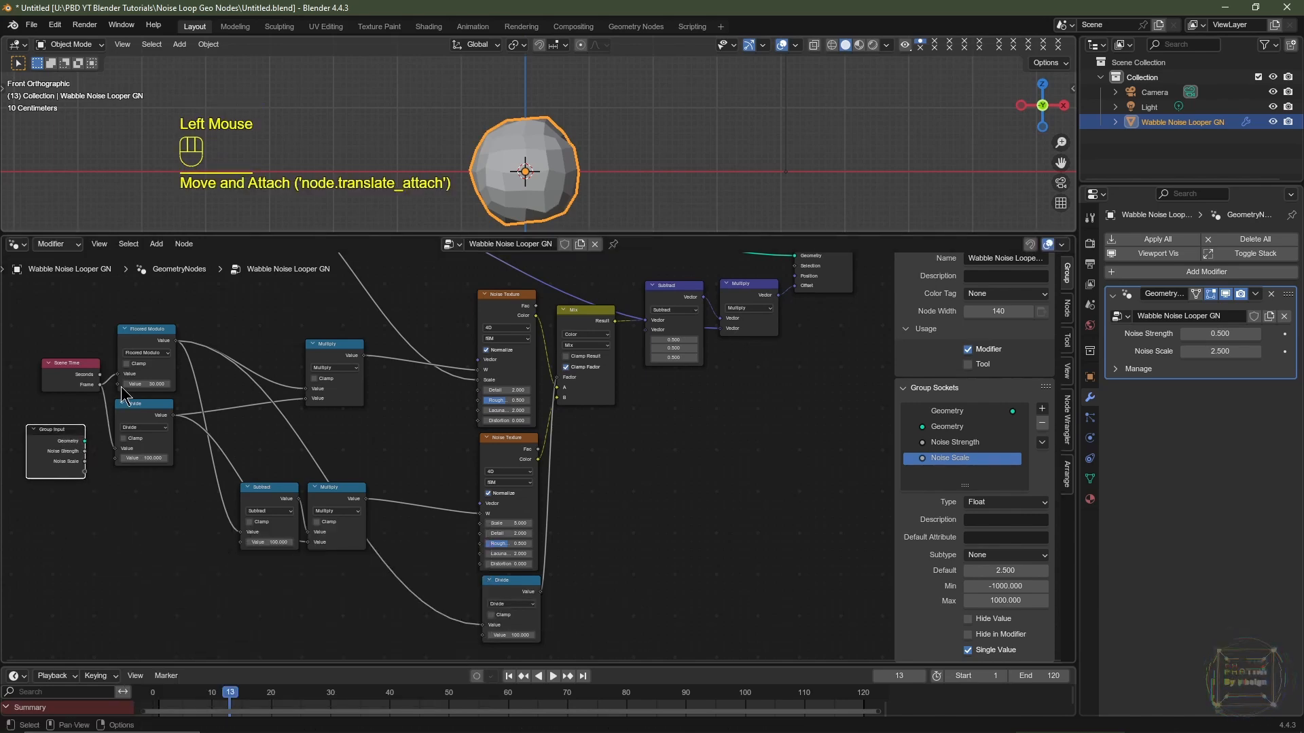
pyautogui.moveTo(124, 388); pyautogui.dragTo(134, 581)
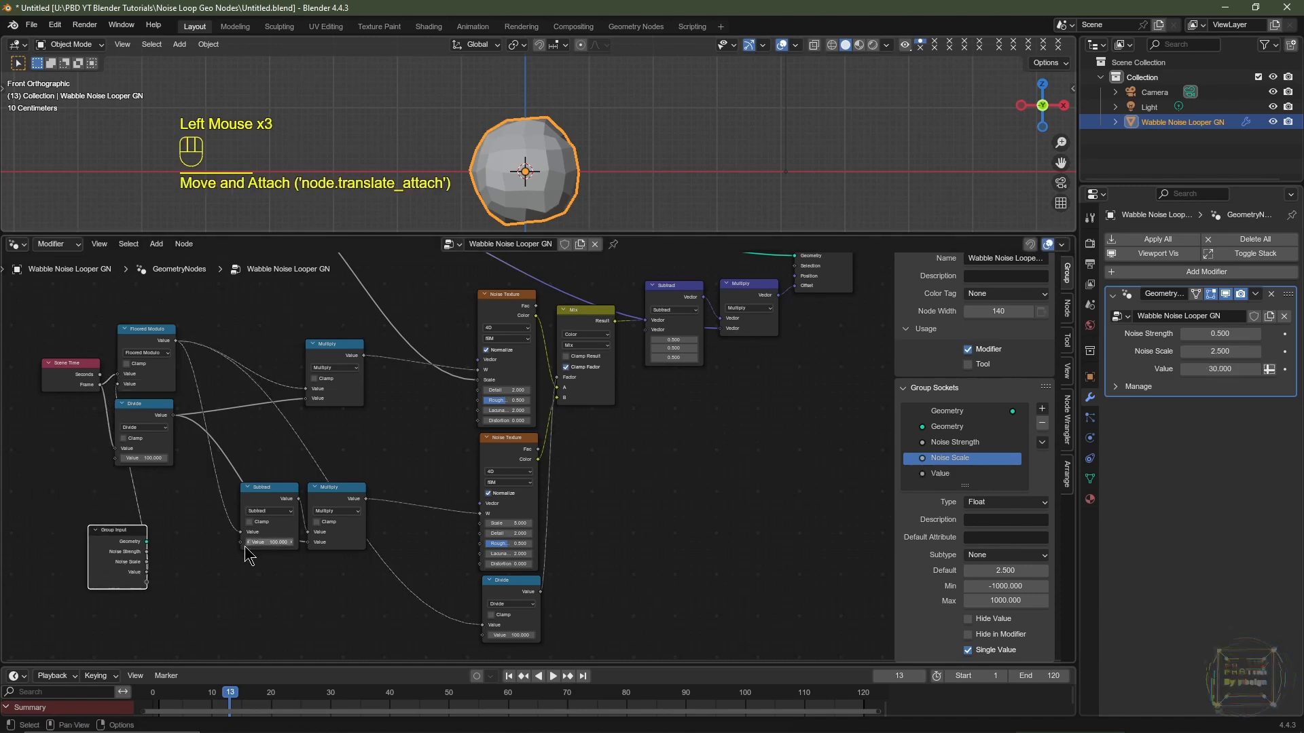
# Link the new Value group input to the second values of the Subtract and lower Divide nodes, and move Group Input clear of them
pyautogui.moveTo(241, 543); pyautogui.dragTo(147, 572)
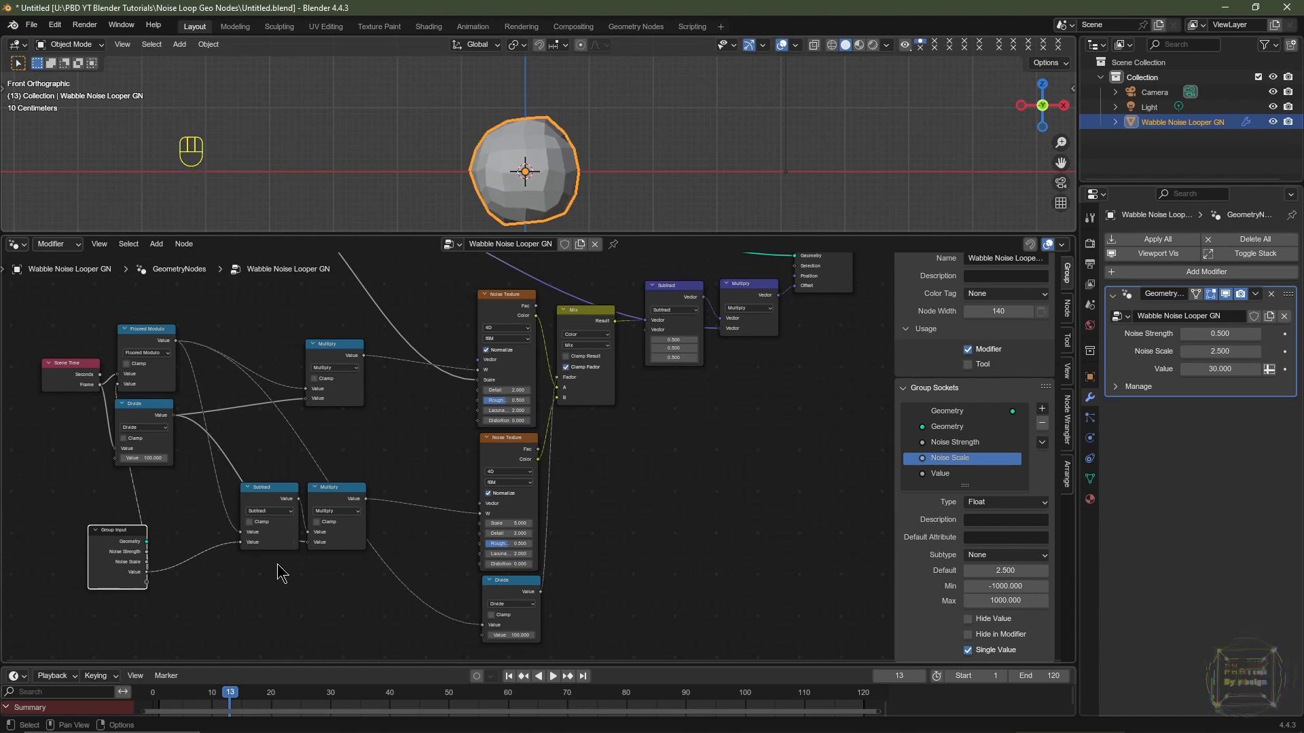
pyautogui.moveTo(483, 635); pyautogui.dragTo(146, 573)
pyautogui.moveTo(109, 581); pyautogui.dragTo(52, 561)
pyautogui.scroll(-1, 233, 564)
pyautogui.scroll(1, 233, 564)
pyautogui.moveTo(233, 564); pyautogui.dragTo(341, 575, button='middle')
pyautogui.scroll(1, 341, 576)
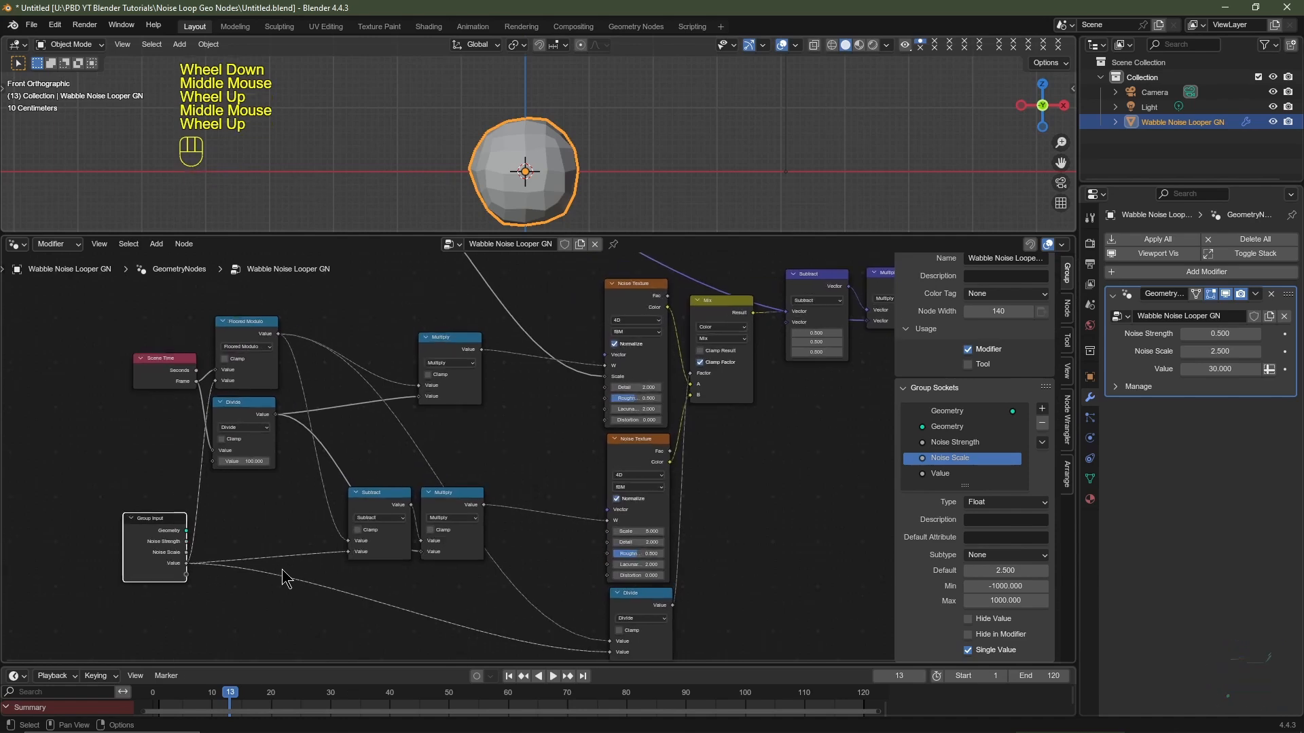
pyautogui.moveTo(162, 539); pyautogui.dragTo(94, 527)
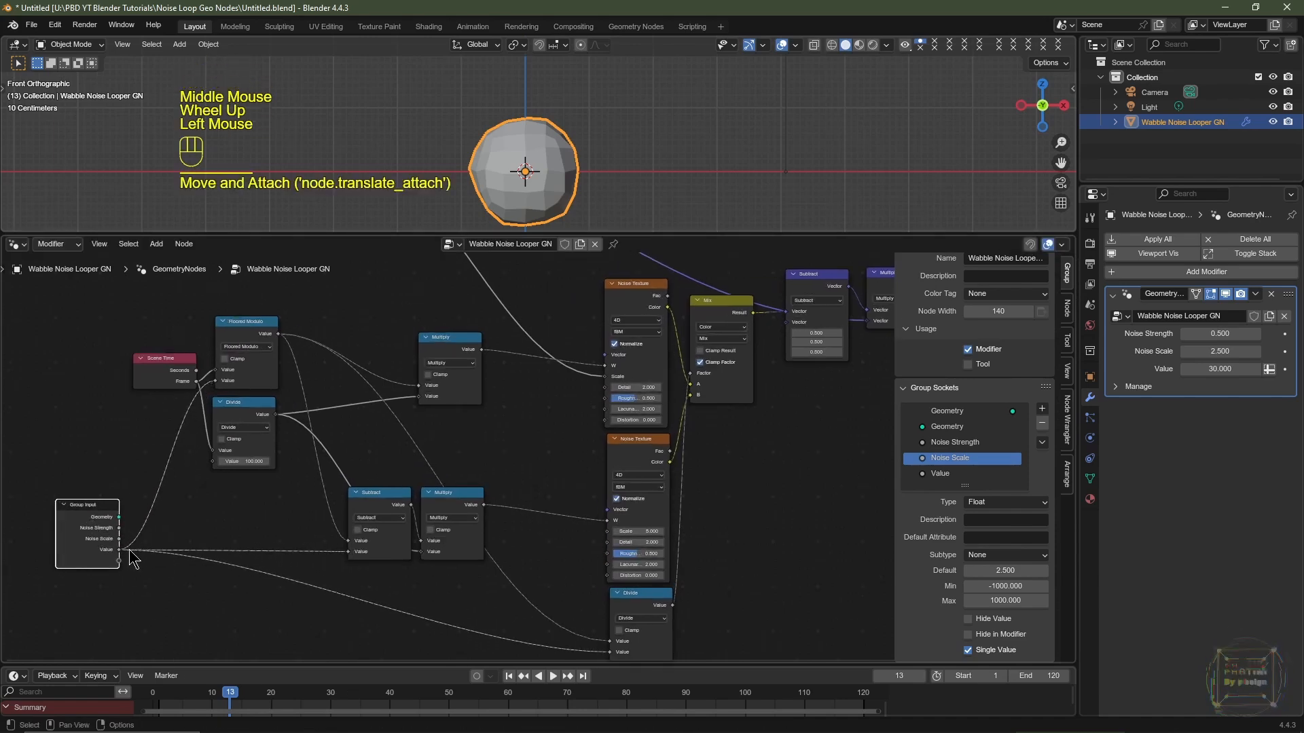
# Rename the Value group socket to Loop Frame and set its default to 120
pyautogui.doubleClick(944, 475)
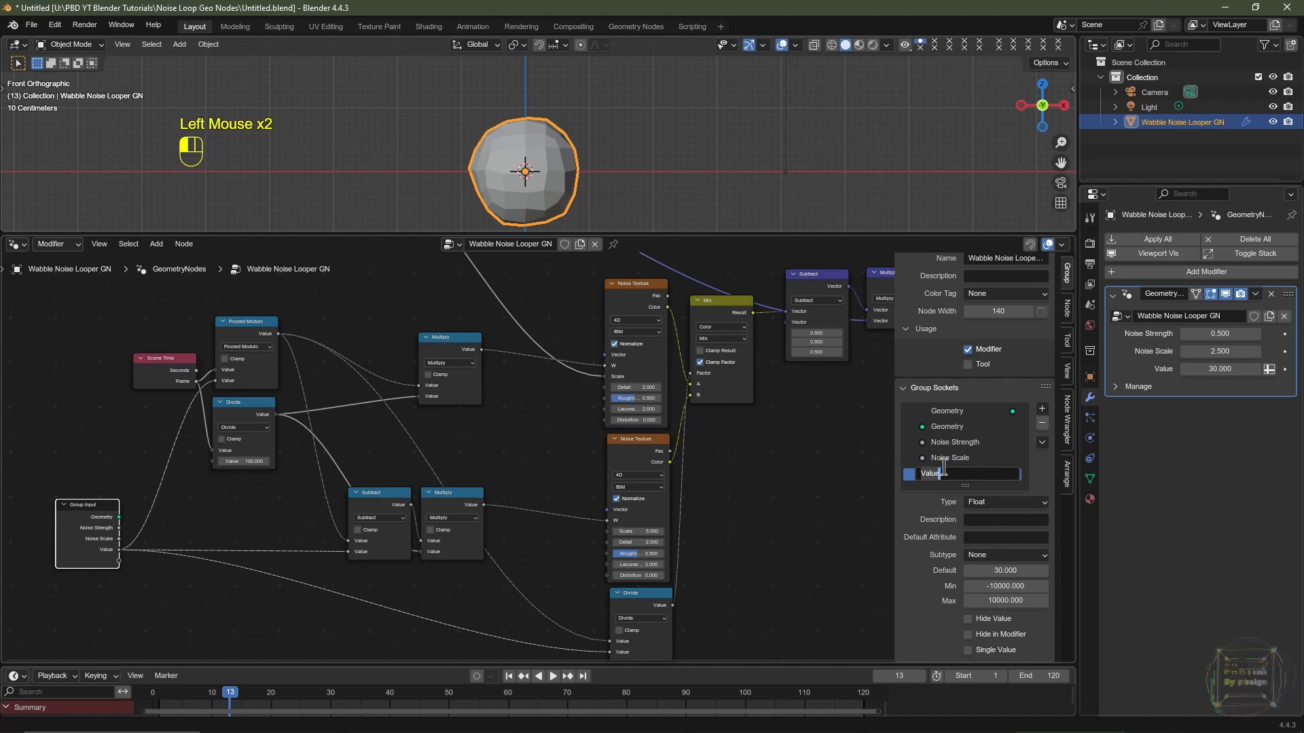
pyautogui.write('Loo')
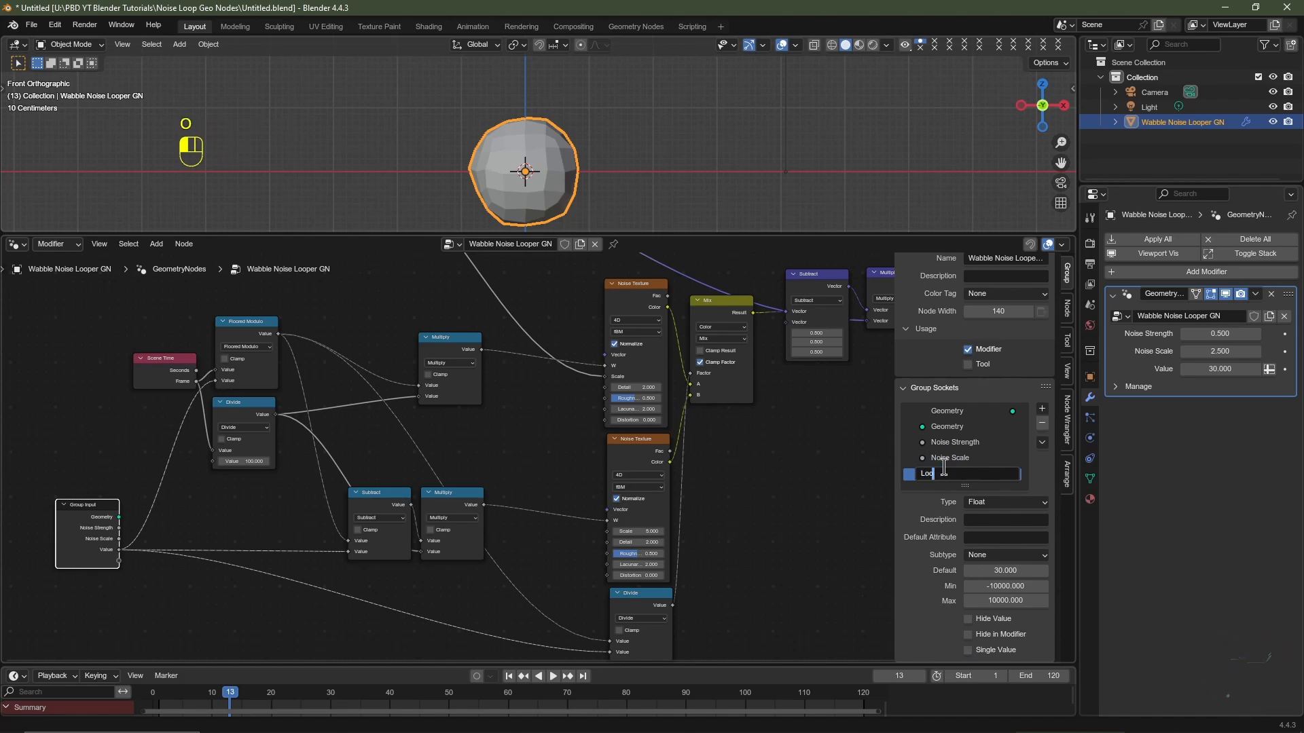
pyautogui.write('p Frame')
pyautogui.press('Return')
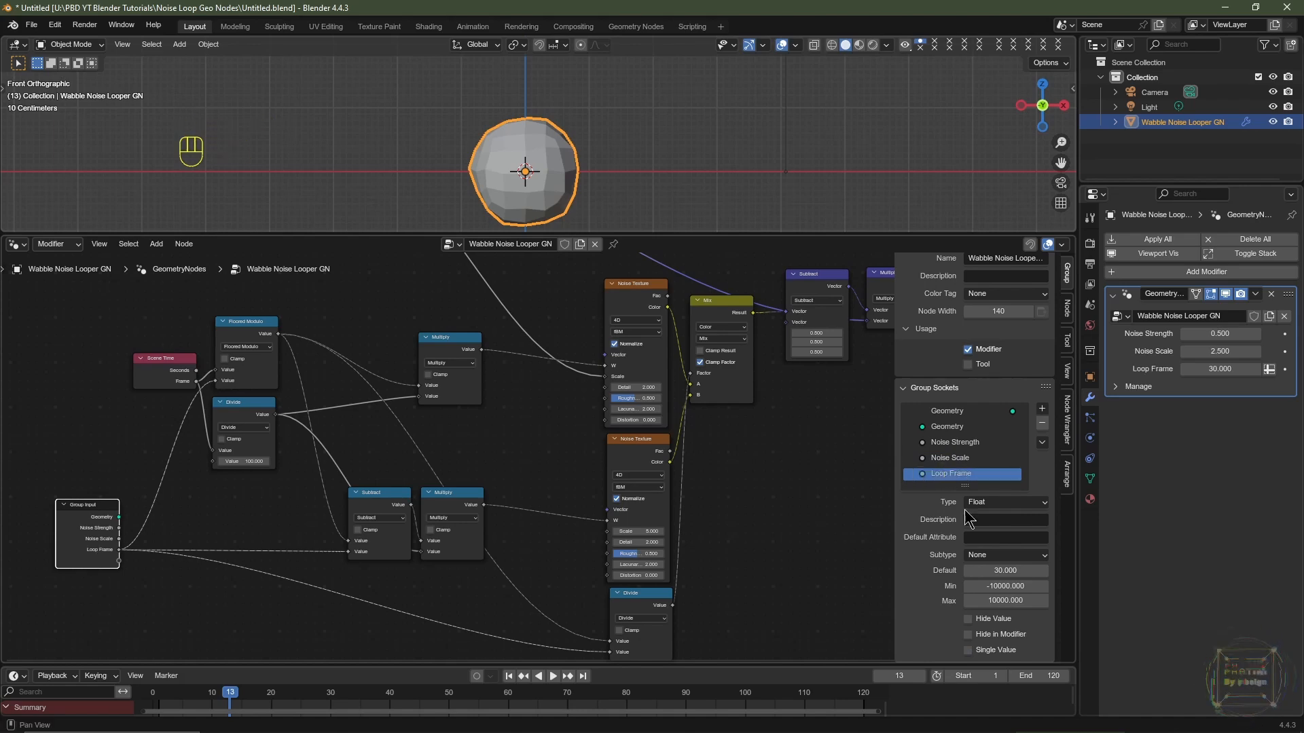
pyautogui.click(1007, 571)
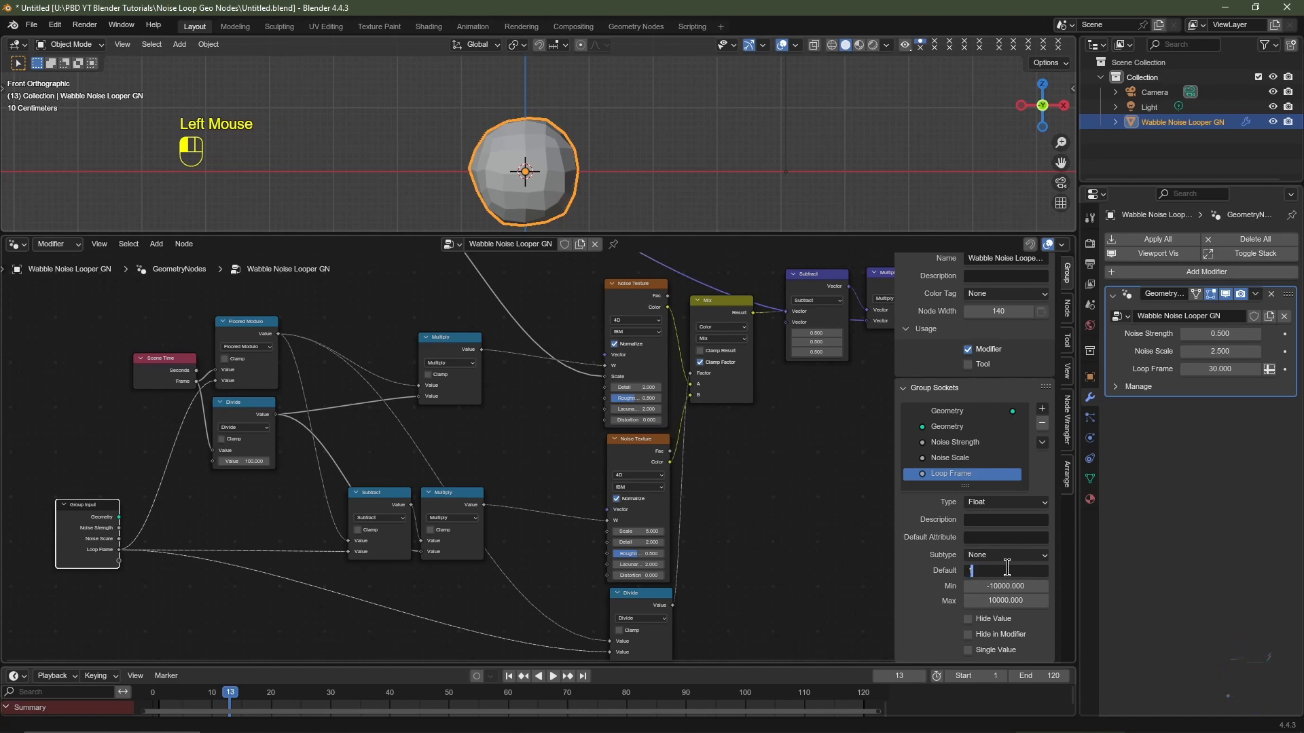
pyautogui.write('120')
pyautogui.press('Return')
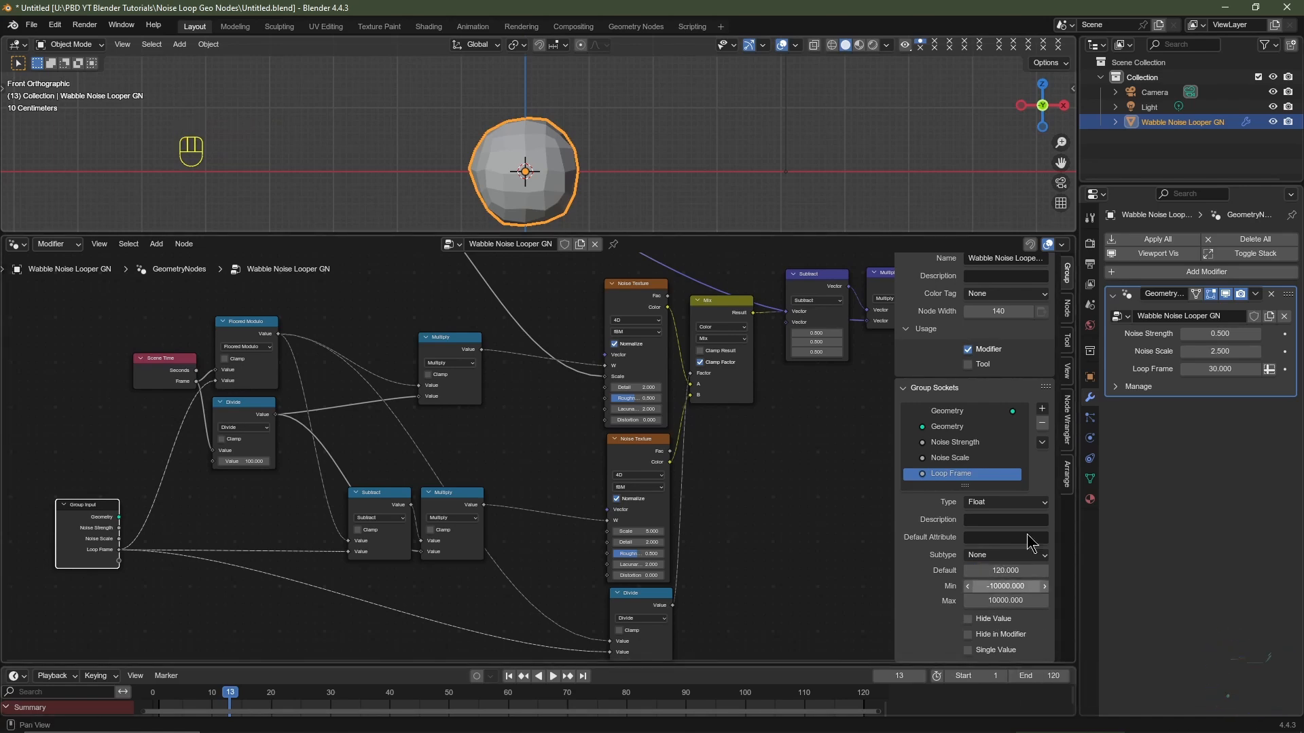
# Set the modifier's Loop Frame to 120 and make the Loop Frame group socket a single value
pyautogui.doubleClick(1219, 370)
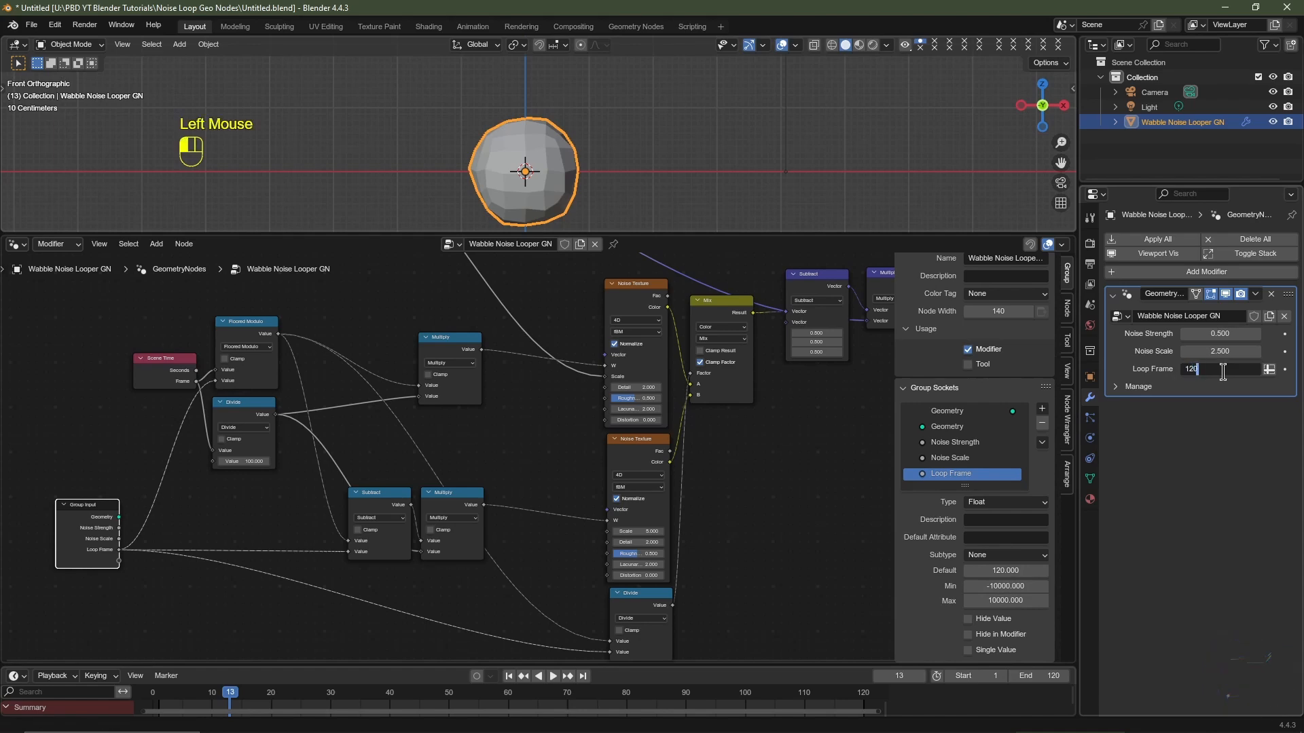
pyautogui.press('Return')
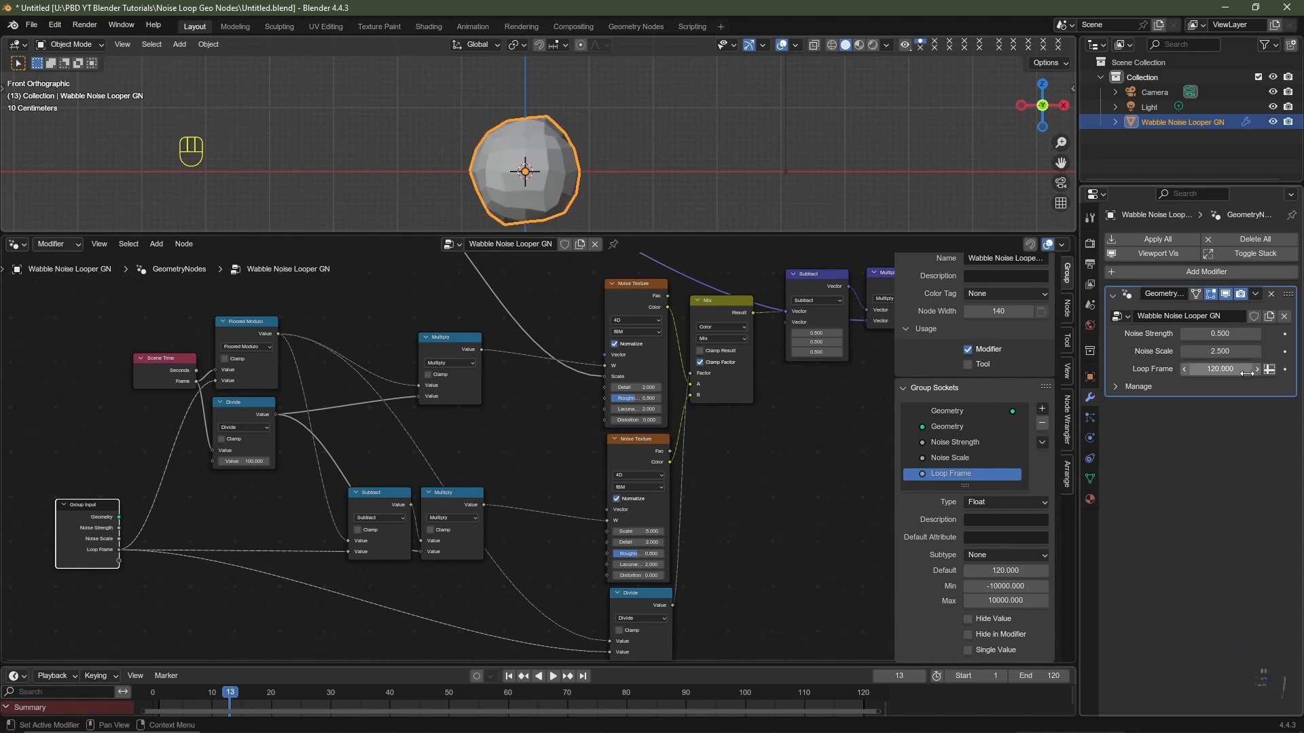
pyautogui.click(969, 649)
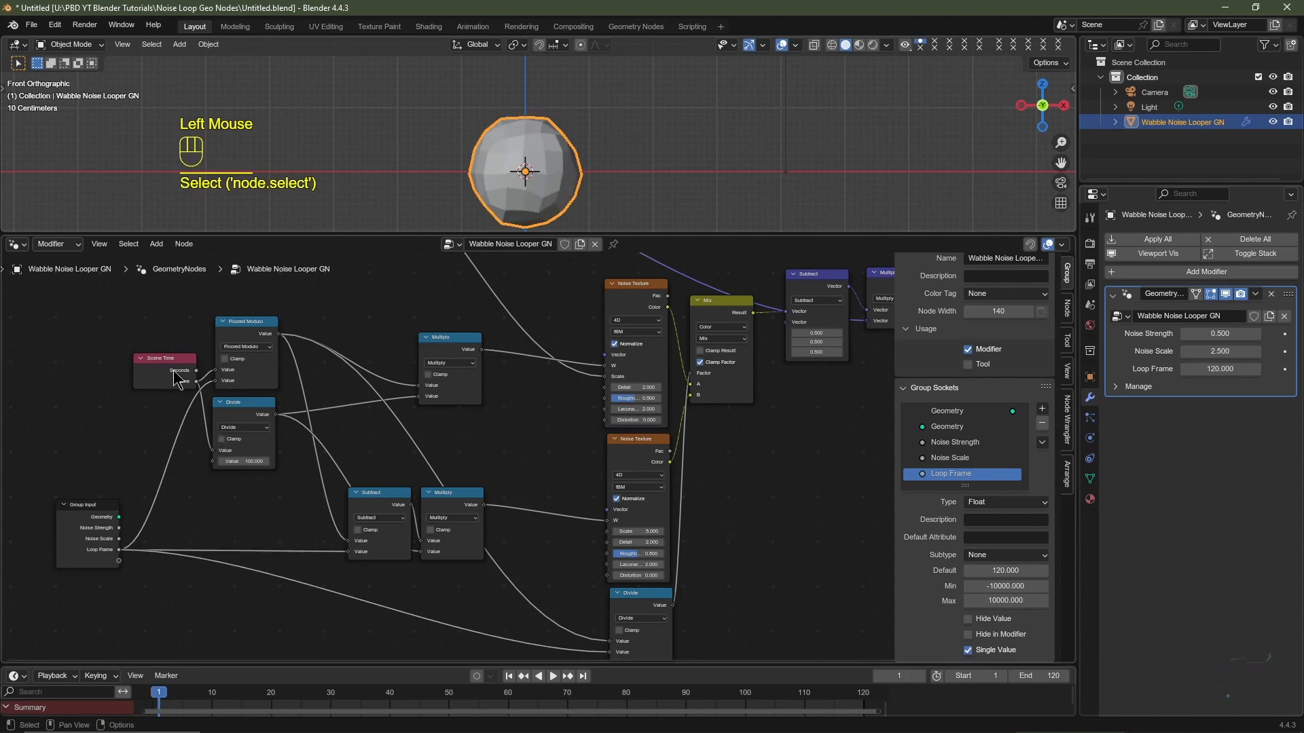
# Move the Scene Time node farther from the Floored Modulo node and cut its link to the upper Divide node
pyautogui.click(175, 374)
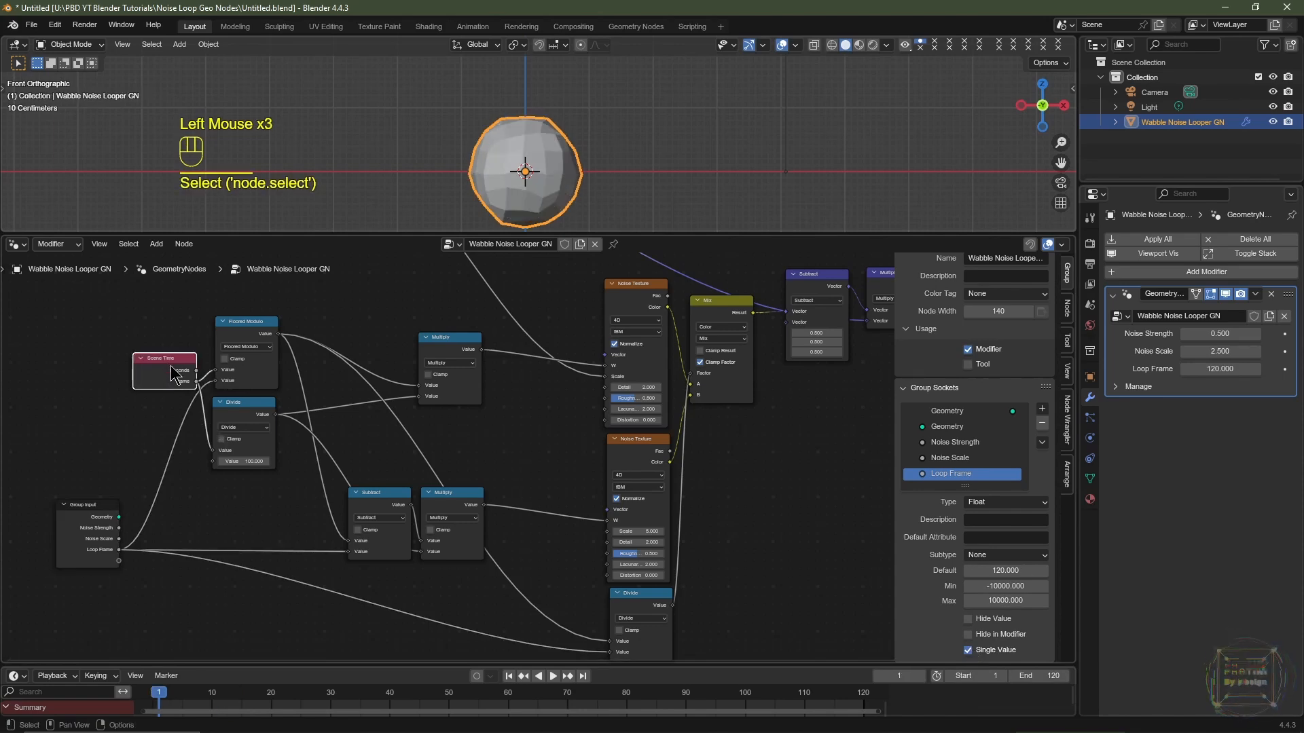
pyautogui.press('g')
pyautogui.click(138, 377)
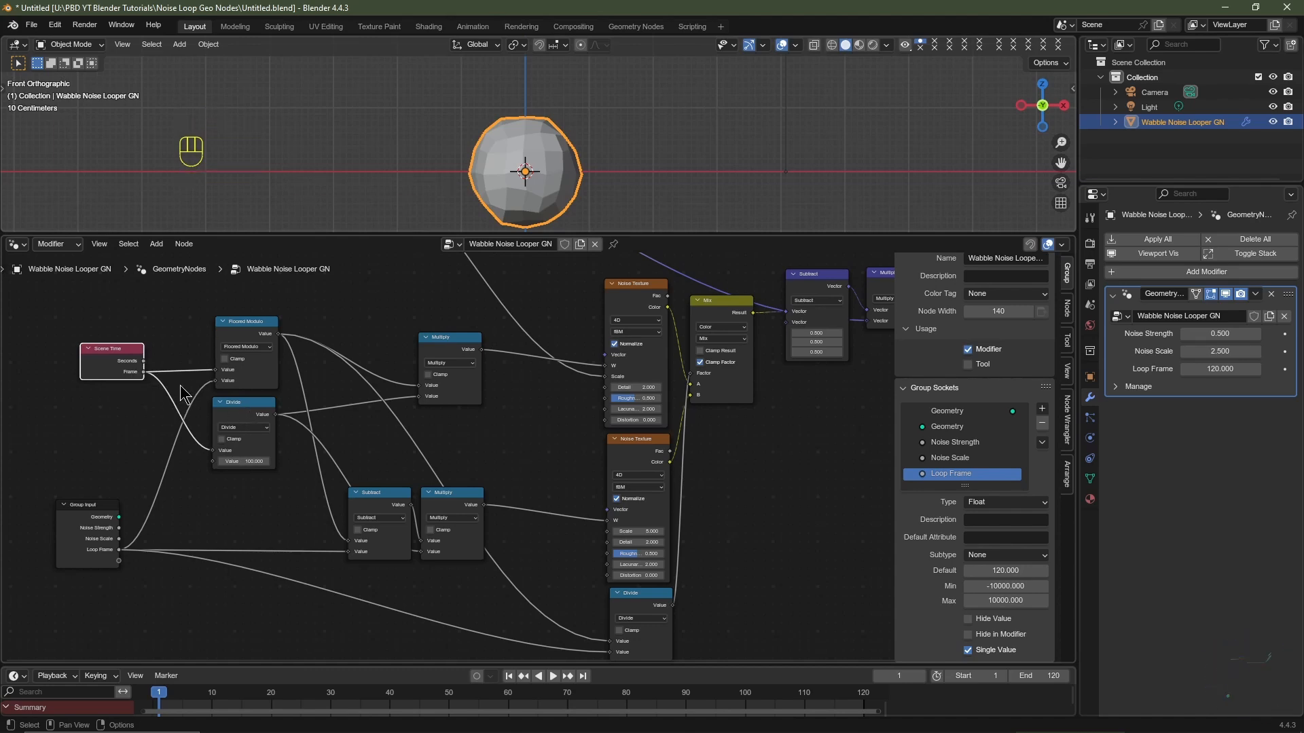
pyautogui.keyDown('ctrl'); pyautogui.moveTo(181, 389); pyautogui.dragTo(170, 411, button='right'); pyautogui.keyUp('ctrl')
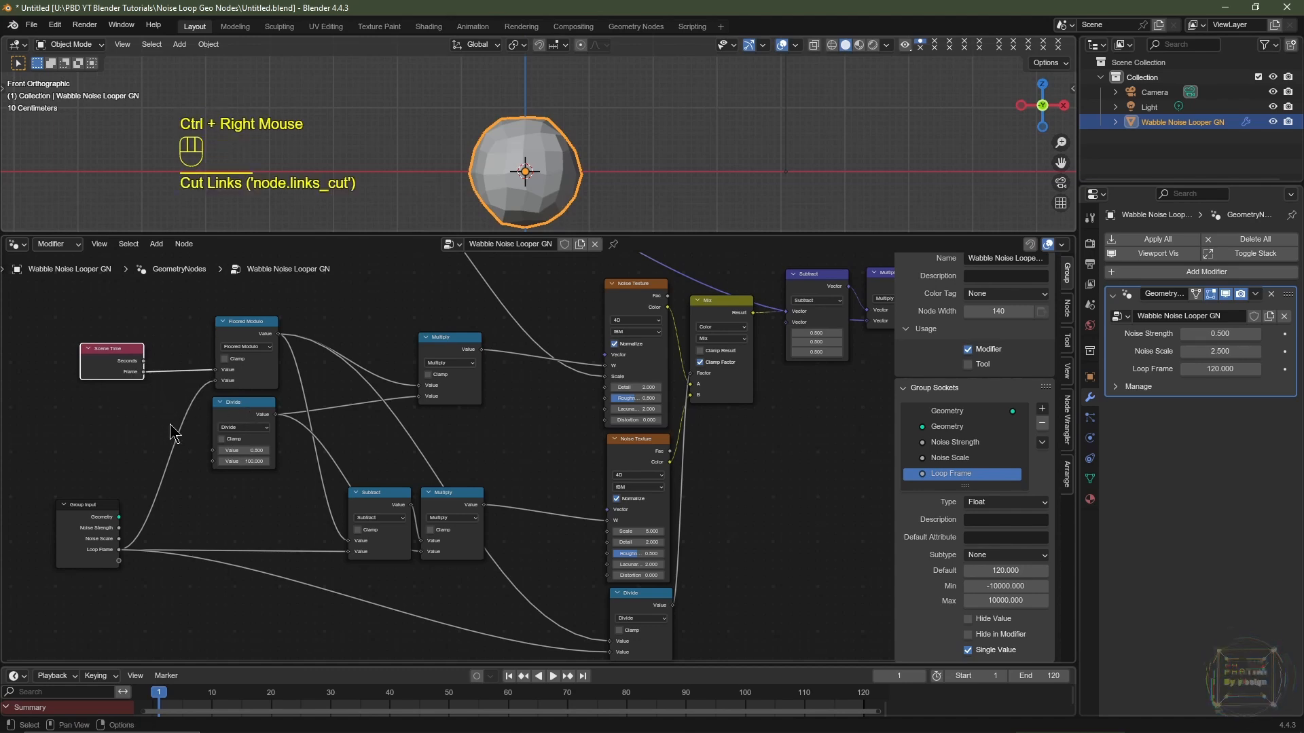
pyautogui.click(241, 451)
pyautogui.moveTo(243, 449); pyautogui.dragTo(265, 449)
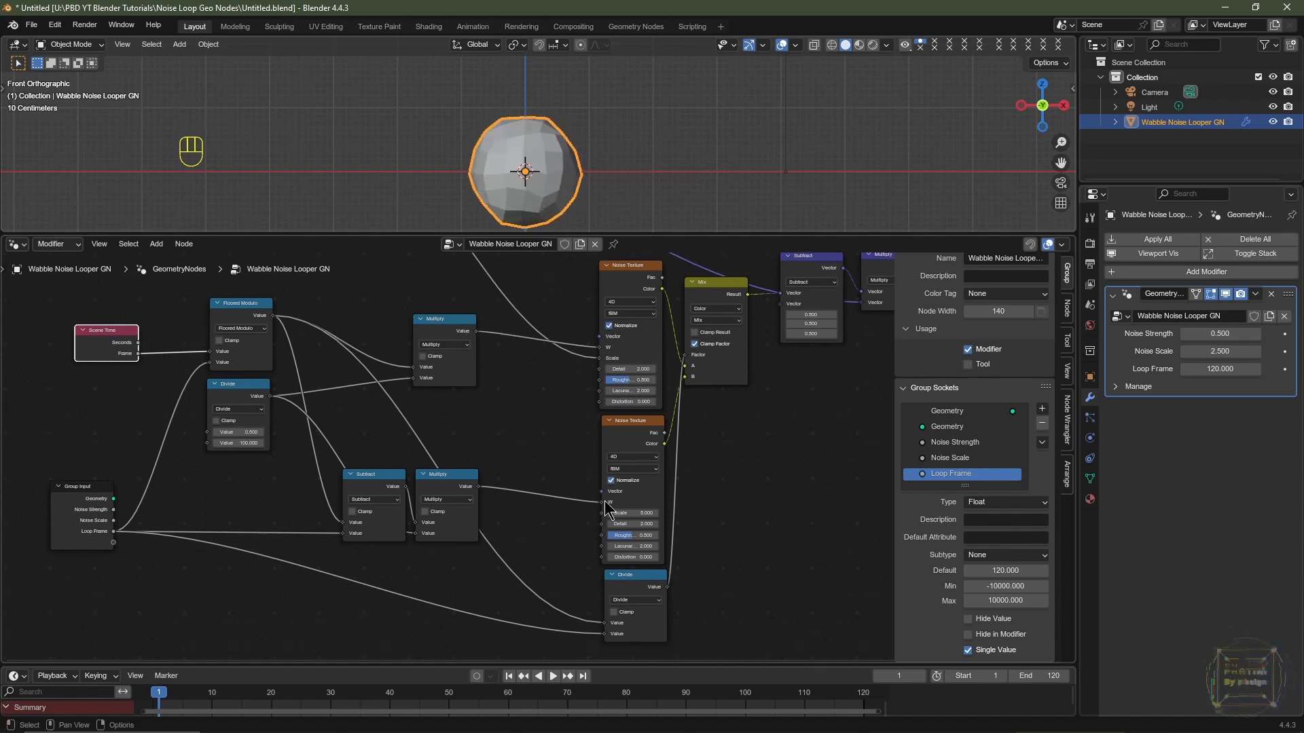
# Link the lower Noise Texture's Scale to the Noise Scale output of the upper Group Input node
pyautogui.click(607, 521)
pyautogui.rightClick(605, 520)
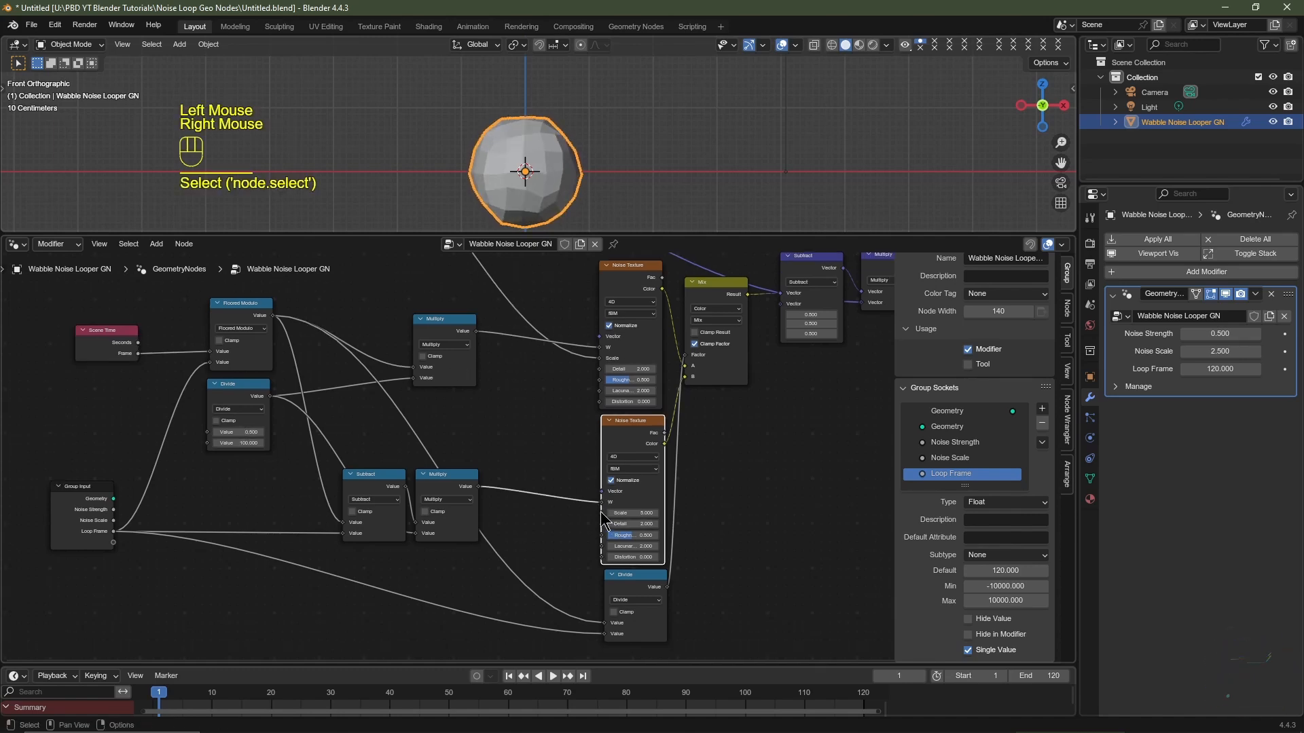
pyautogui.moveTo(358, 402); pyautogui.dragTo(294, 532, button='middle')
pyautogui.scroll(-1, 311, 350)
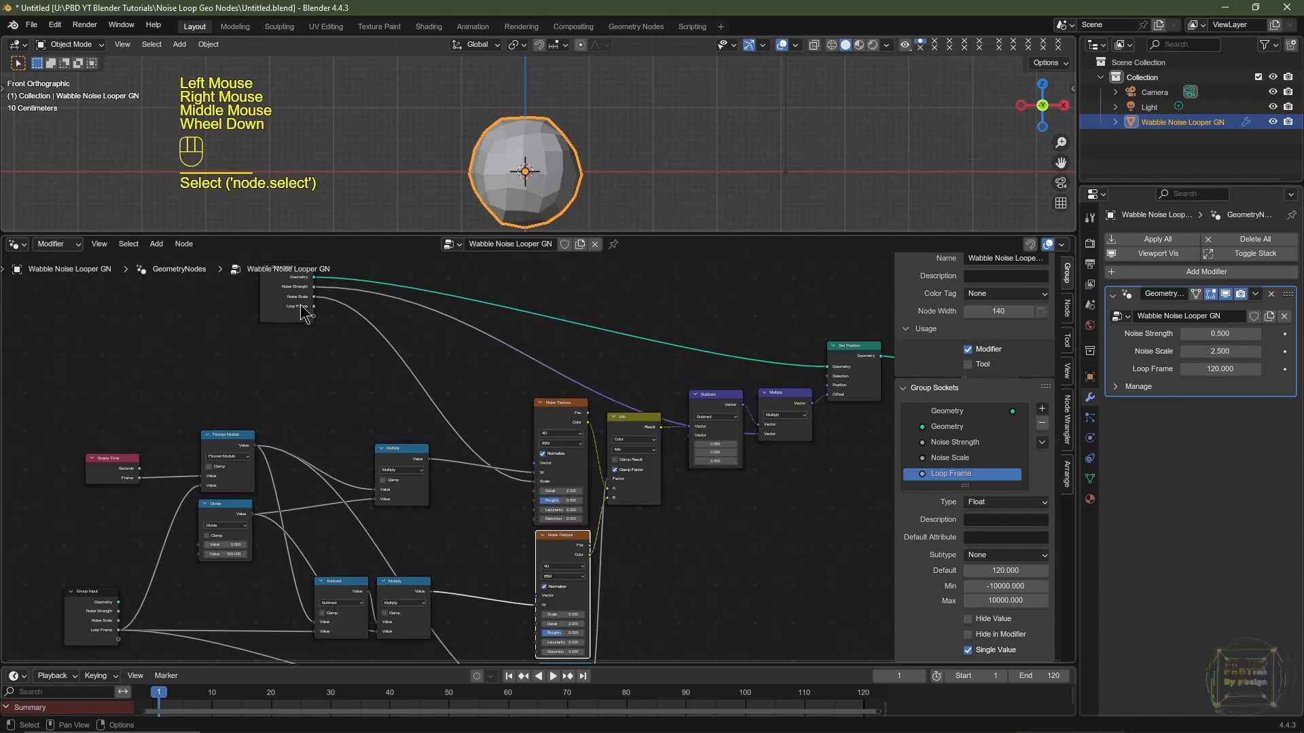
pyautogui.moveTo(300, 306); pyautogui.dragTo(307, 378)
pyautogui.moveTo(562, 569); pyautogui.dragTo(566, 532, button='middle')
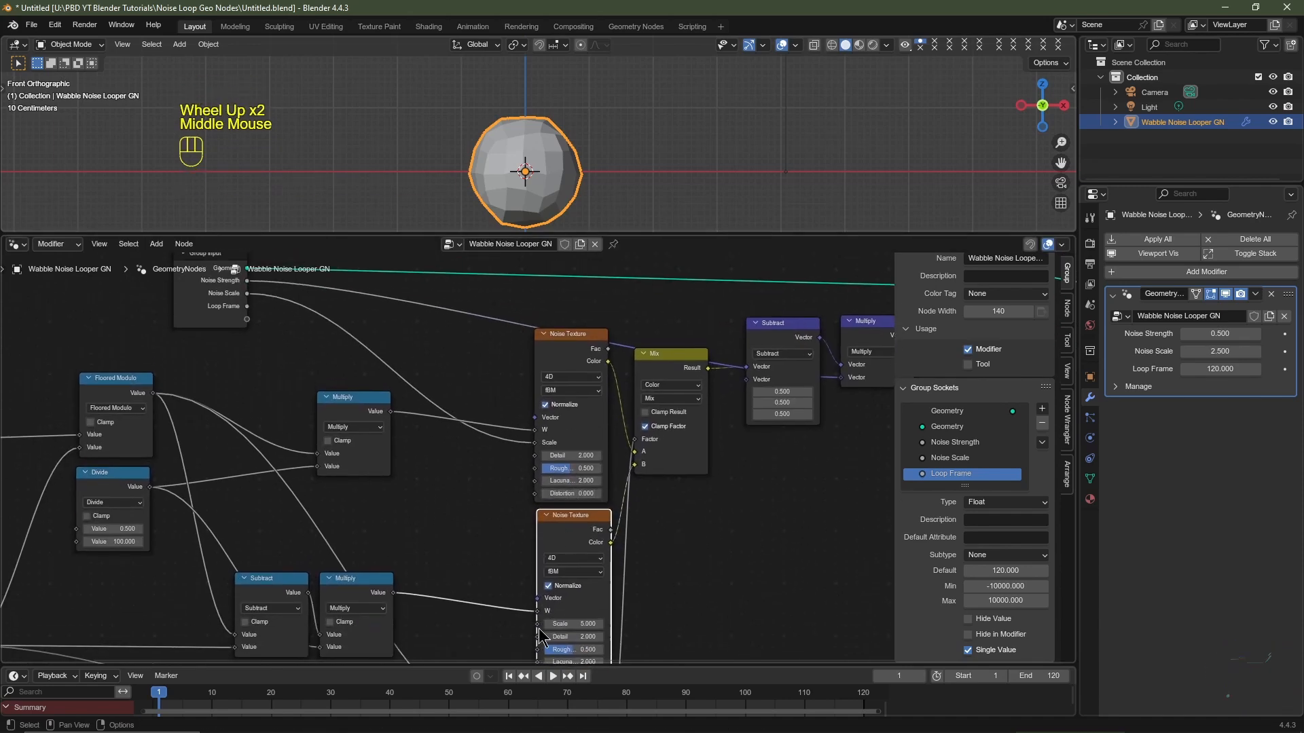
pyautogui.moveTo(538, 624); pyautogui.dragTo(248, 293)
pyautogui.scroll(-3, 498, 475)
pyautogui.moveTo(497, 474); pyautogui.dragTo(482, 575, button='middle')
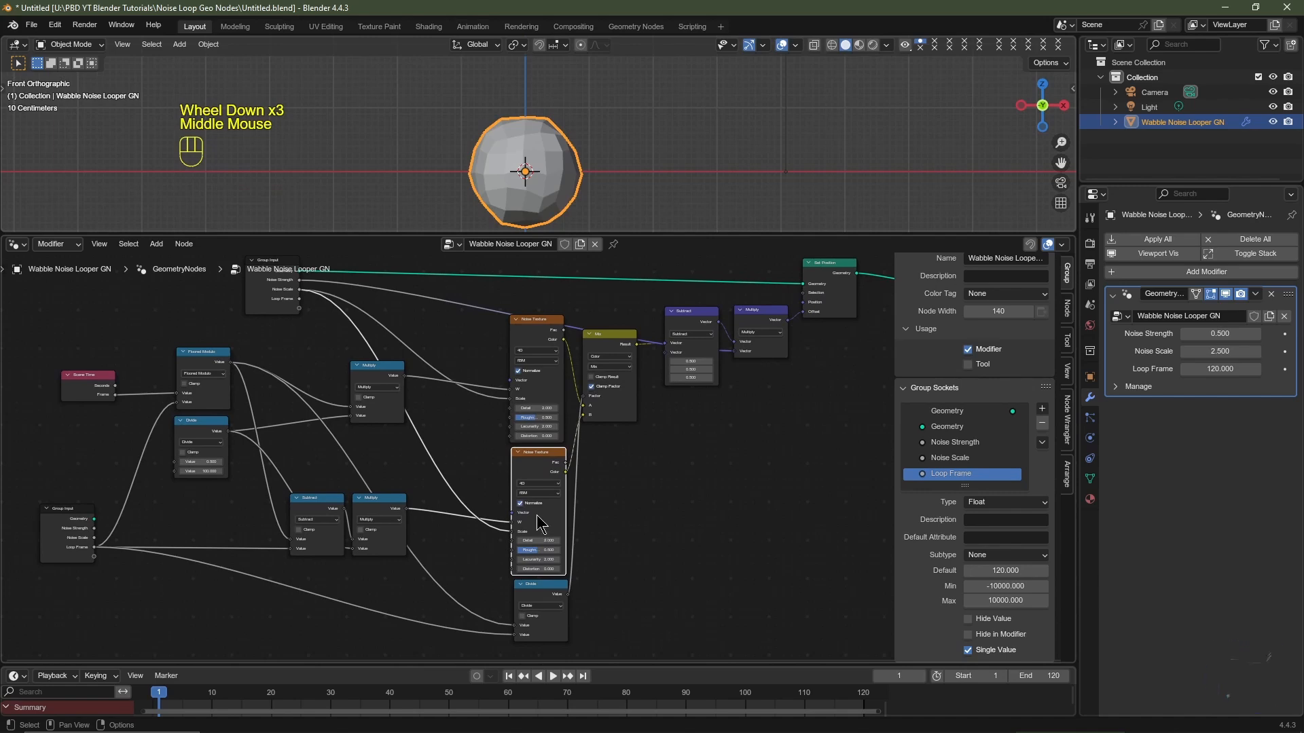
# Play the animation briefly to check the sphere's noise motion, and review the node layout
pyautogui.press('space')
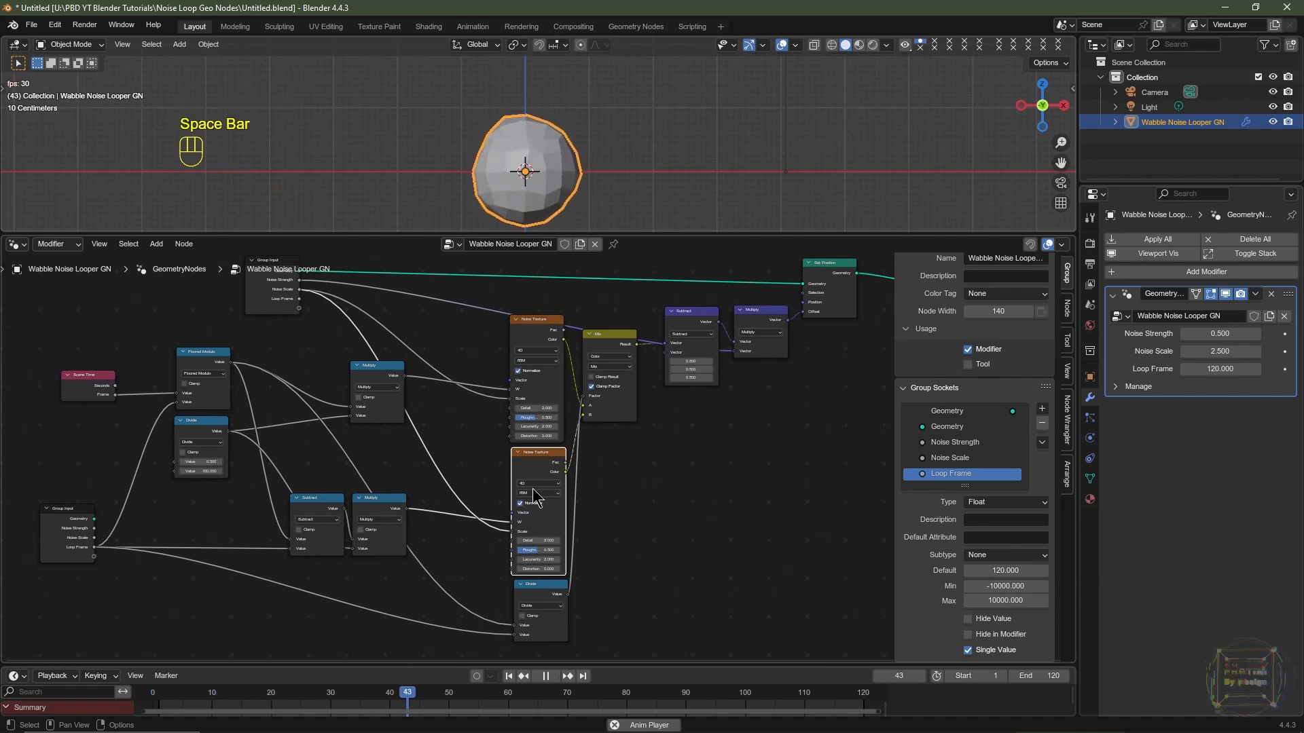
pyautogui.press('space')
pyautogui.scroll(2, 515, 501)
pyautogui.scroll(-2, 516, 501)
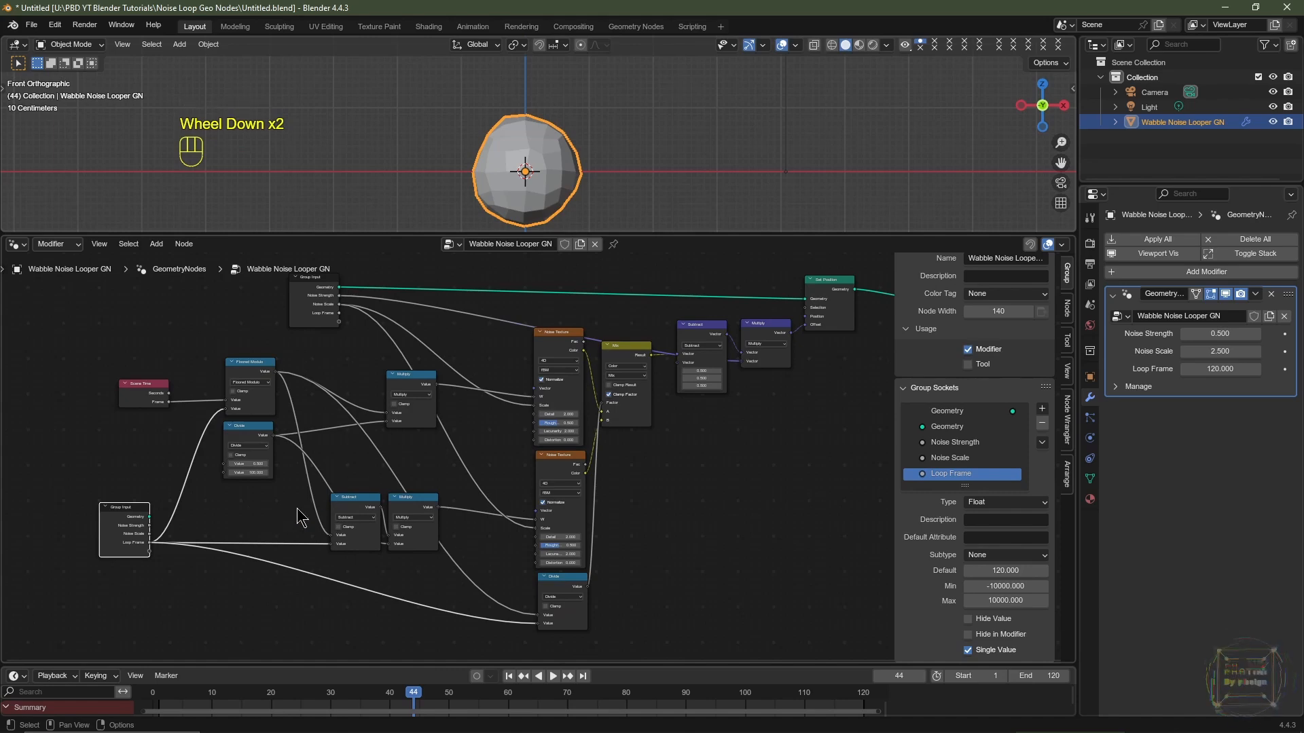
# Move the lower Group Input node up below Scene Time and expose the upper Divide node's first value as a new group input
pyautogui.scroll(2, 246, 531)
pyautogui.moveTo(246, 531); pyautogui.dragTo(421, 500, button='middle')
pyautogui.moveTo(231, 502); pyautogui.dragTo(232, 422)
pyautogui.scroll(3, 232, 423)
pyautogui.click(213, 465)
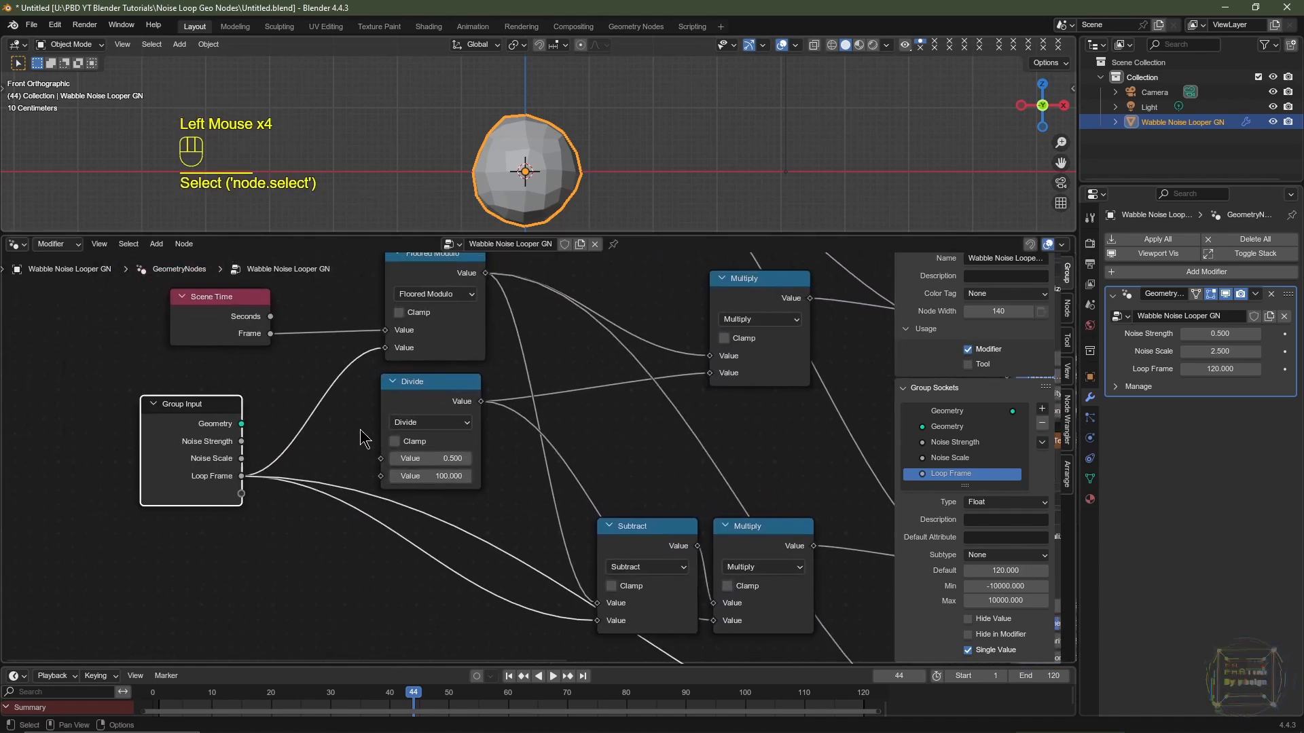
pyautogui.moveTo(382, 460); pyautogui.dragTo(247, 495)
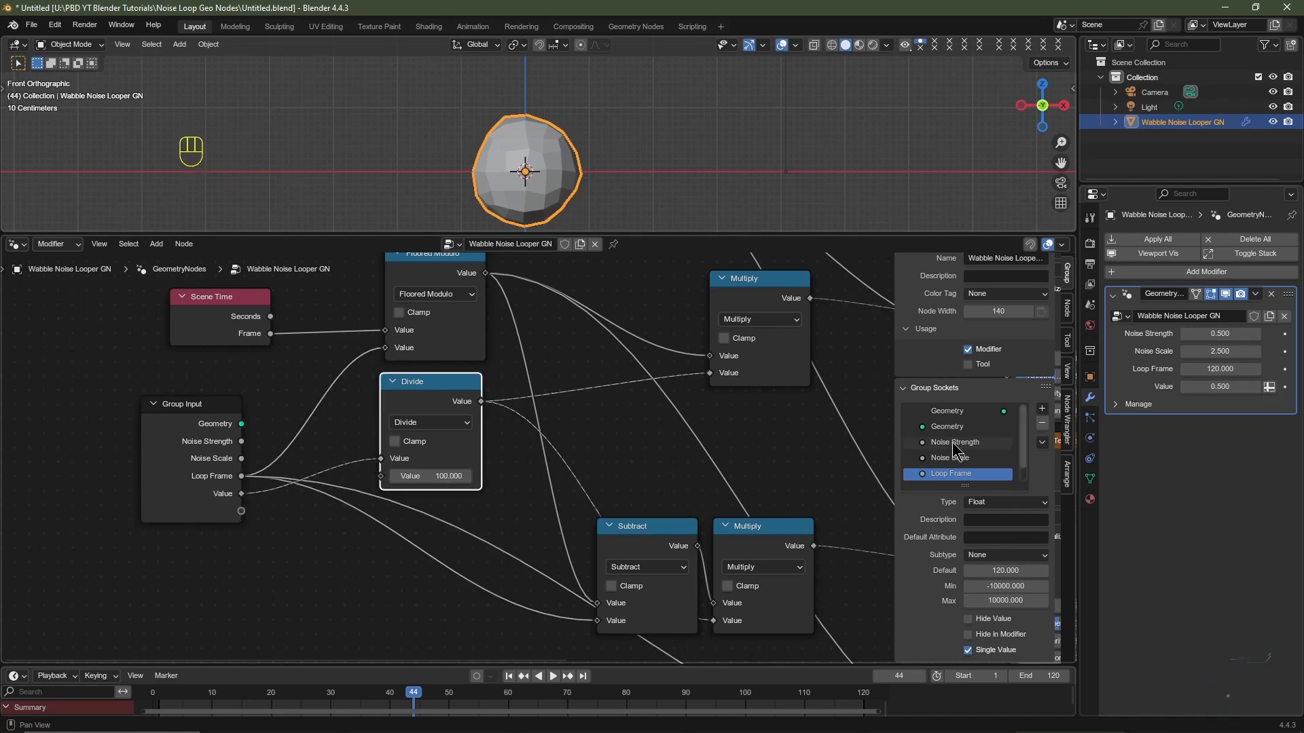
# Rename the new Value group socket to Speed and make it a single value
pyautogui.scroll(-1, 967, 448)
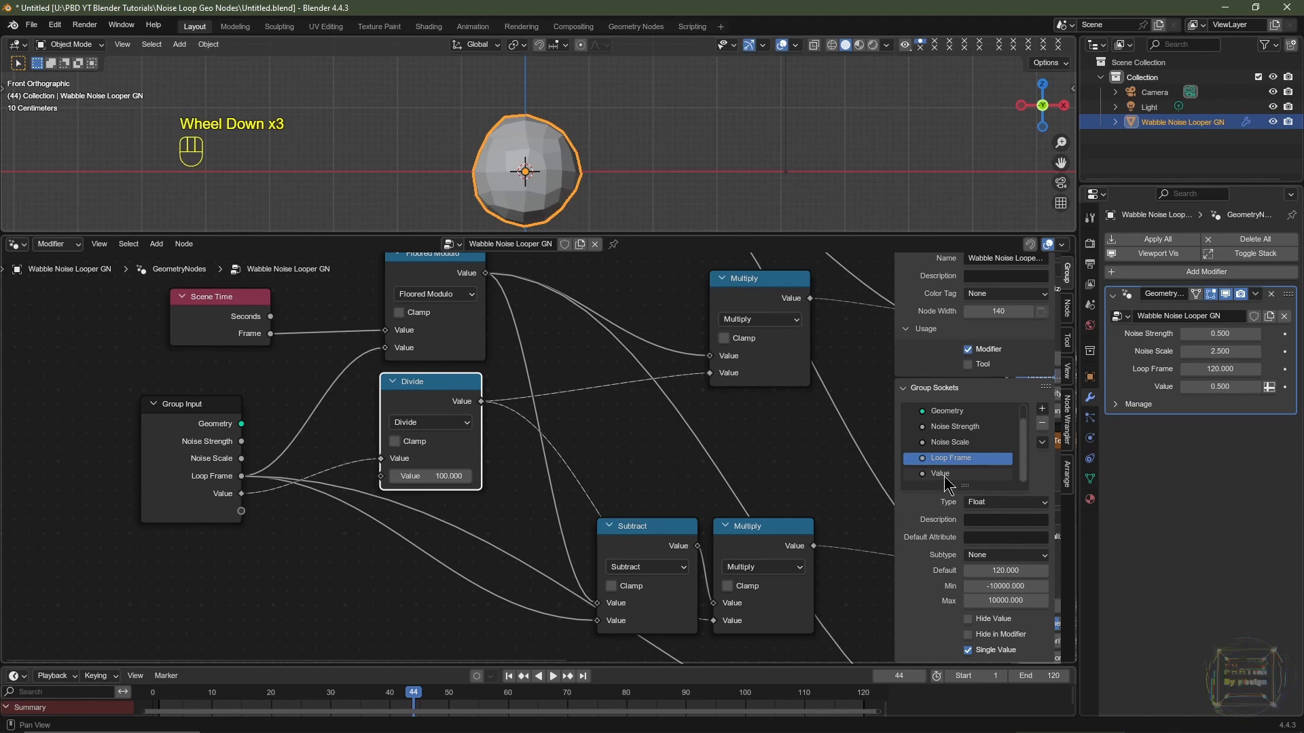
pyautogui.doubleClick(944, 474)
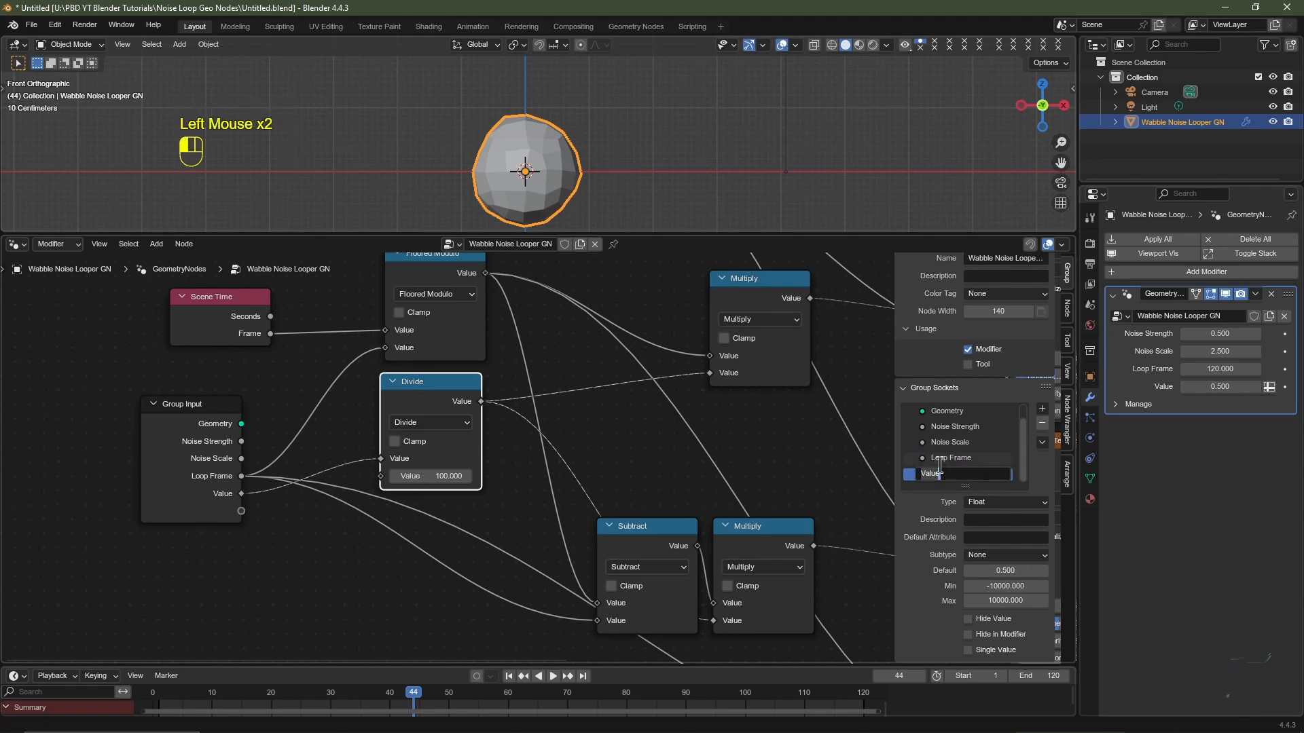
pyautogui.write('Speed')
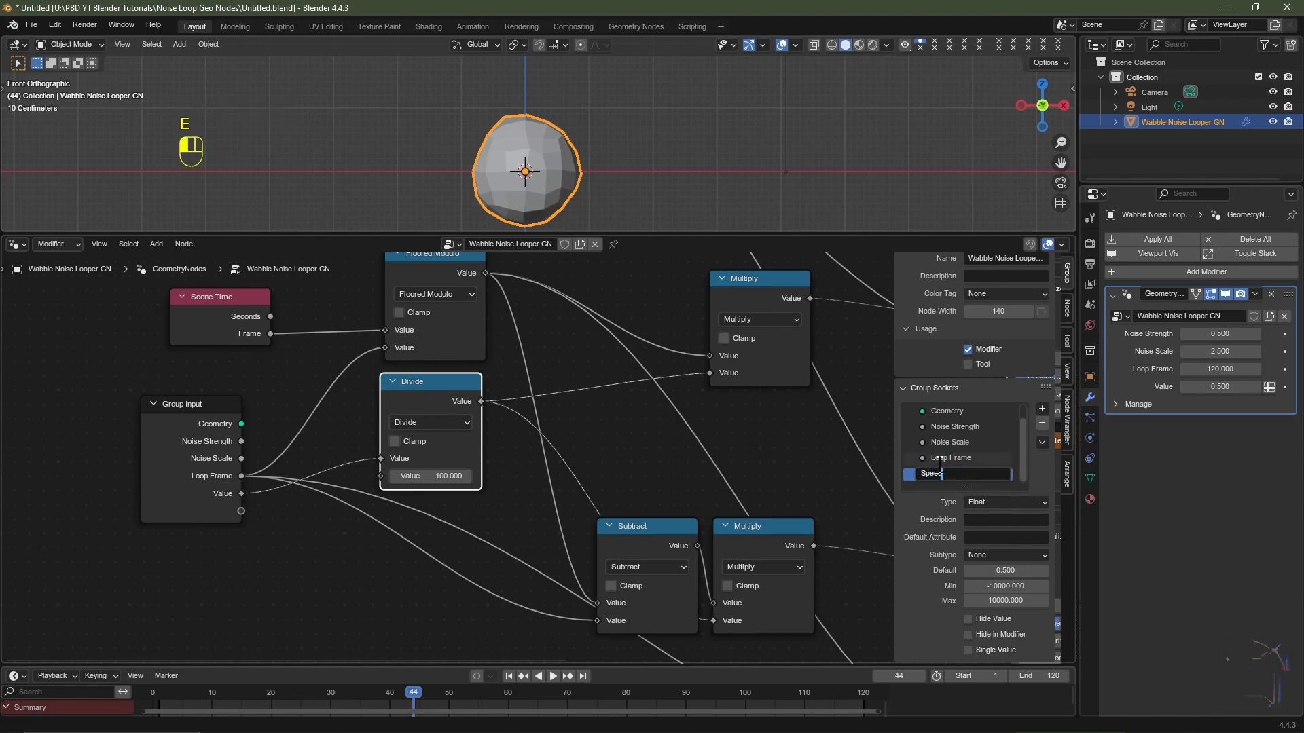
pyautogui.press('Return')
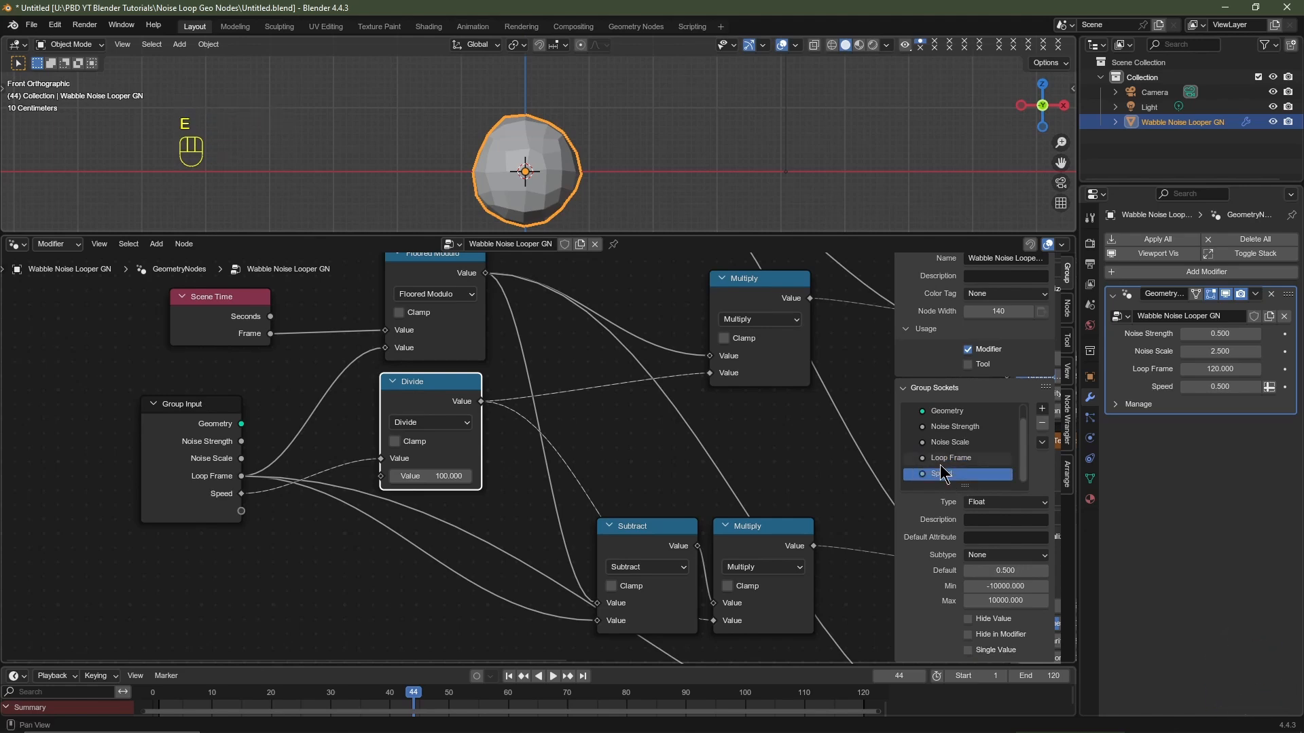
pyautogui.click(969, 651)
pyautogui.scroll(-6, 569, 453)
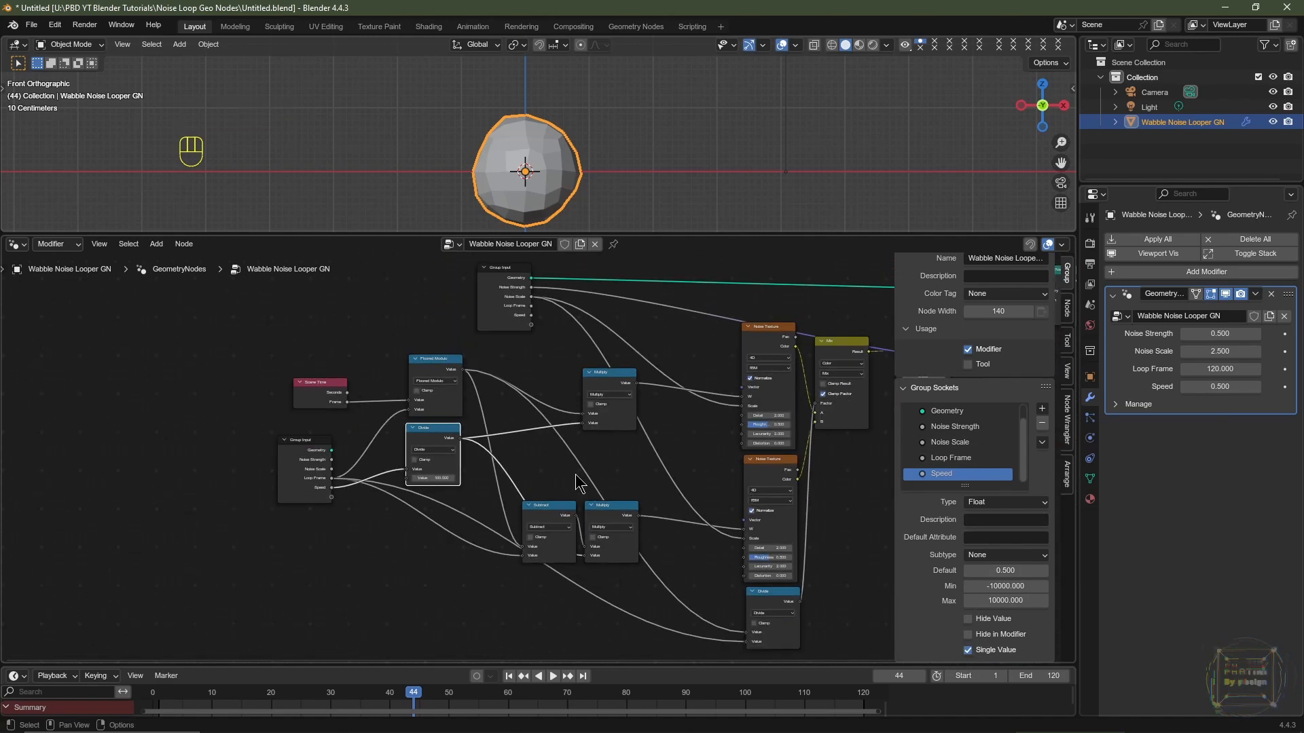
# Give the Group Input node below Scene Time a custom dark green color, #2F422C
pyautogui.scroll(2, 499, 506)
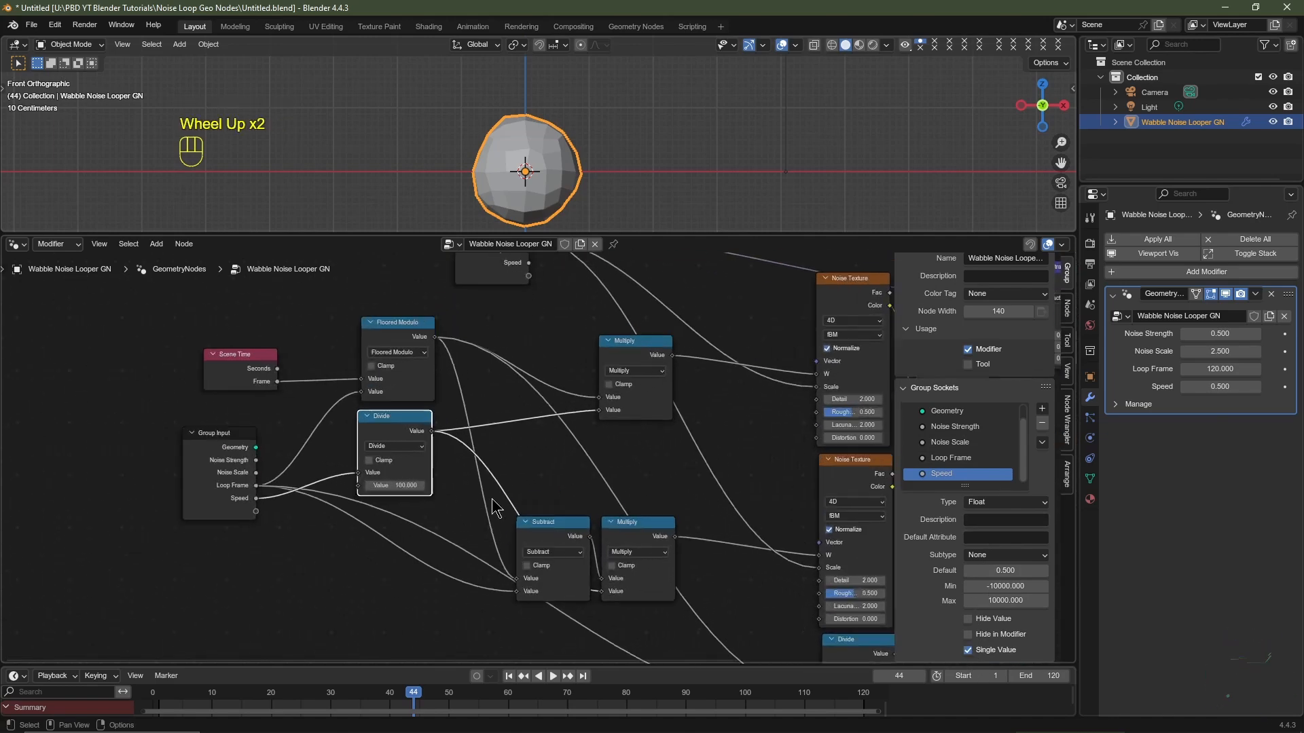
pyautogui.click(206, 440)
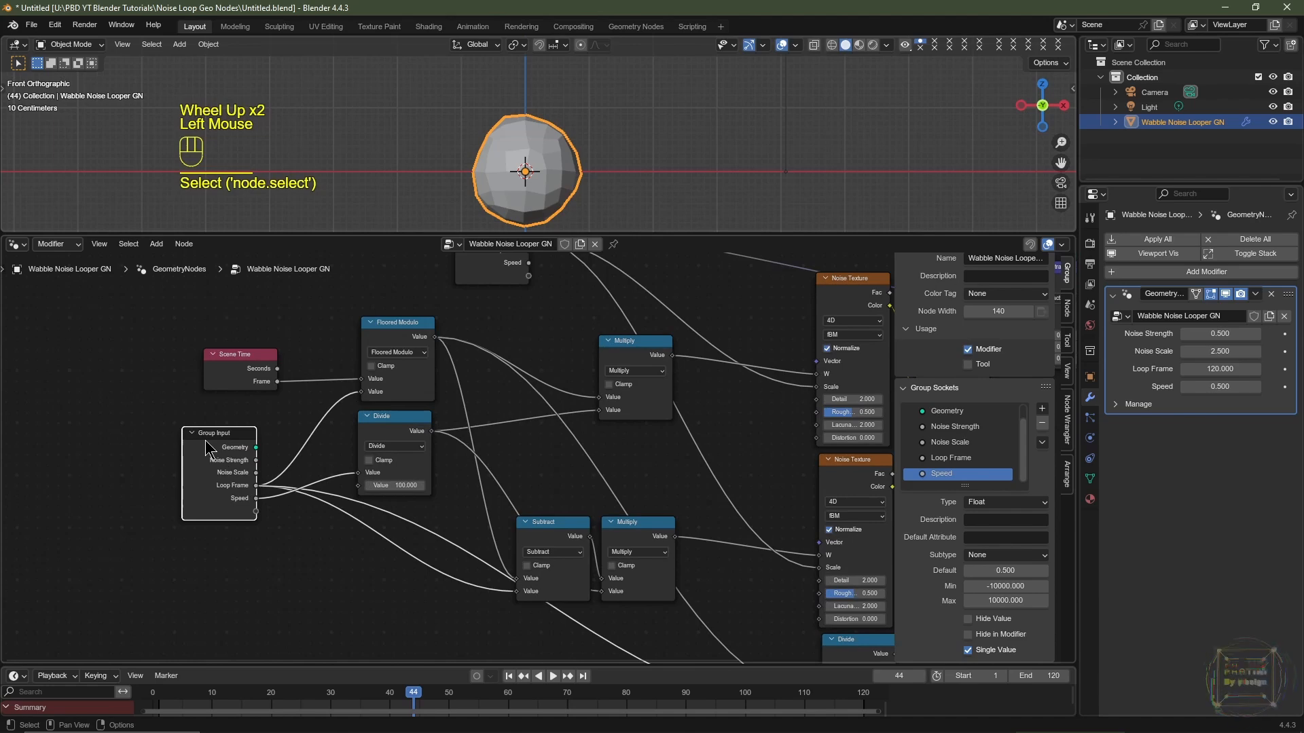
pyautogui.click(1066, 309)
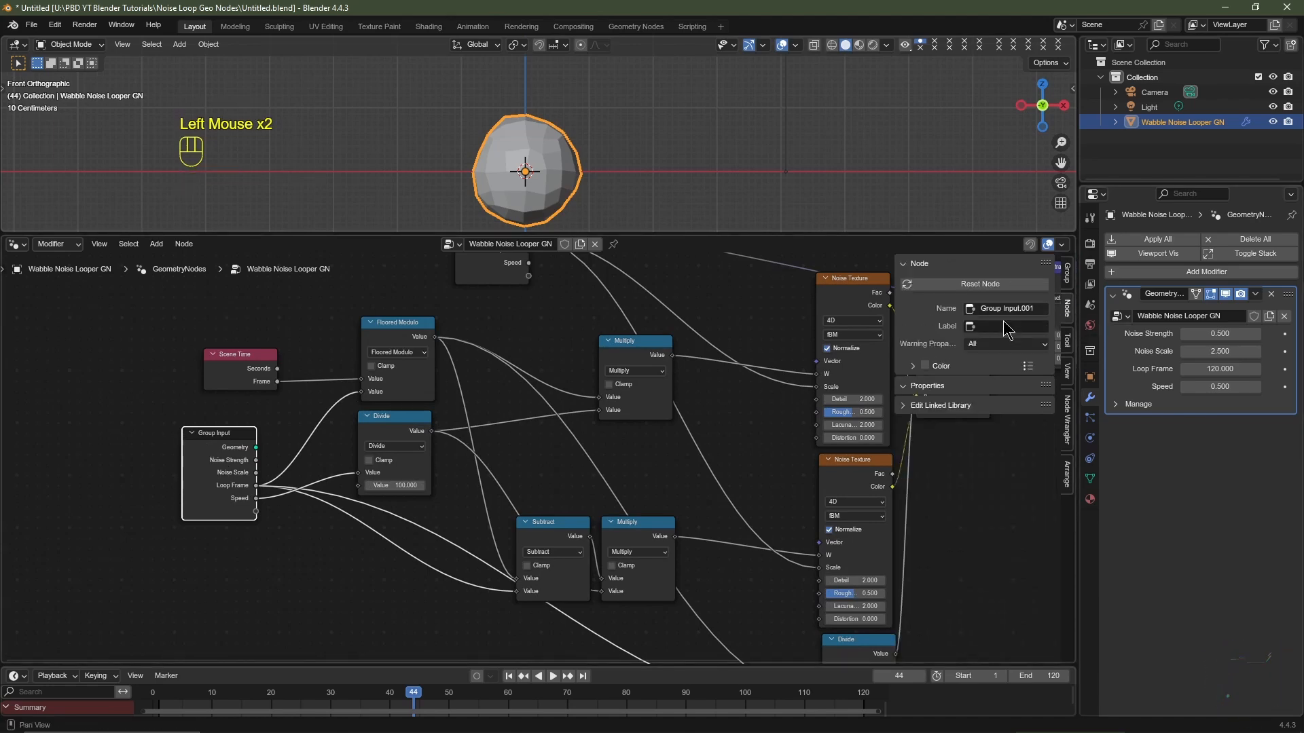
pyautogui.click(925, 366)
pyautogui.click(912, 365)
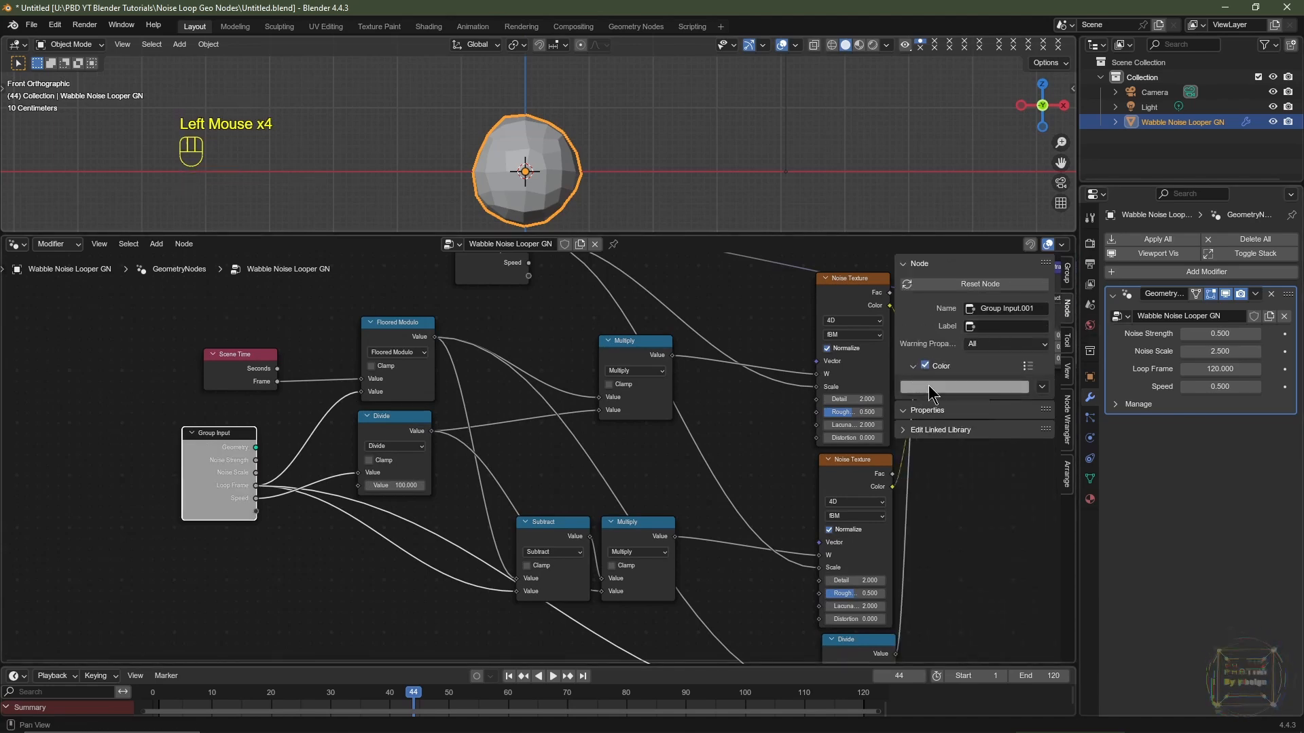
pyautogui.click(929, 385)
pyautogui.moveTo(947, 198); pyautogui.dragTo(943, 214)
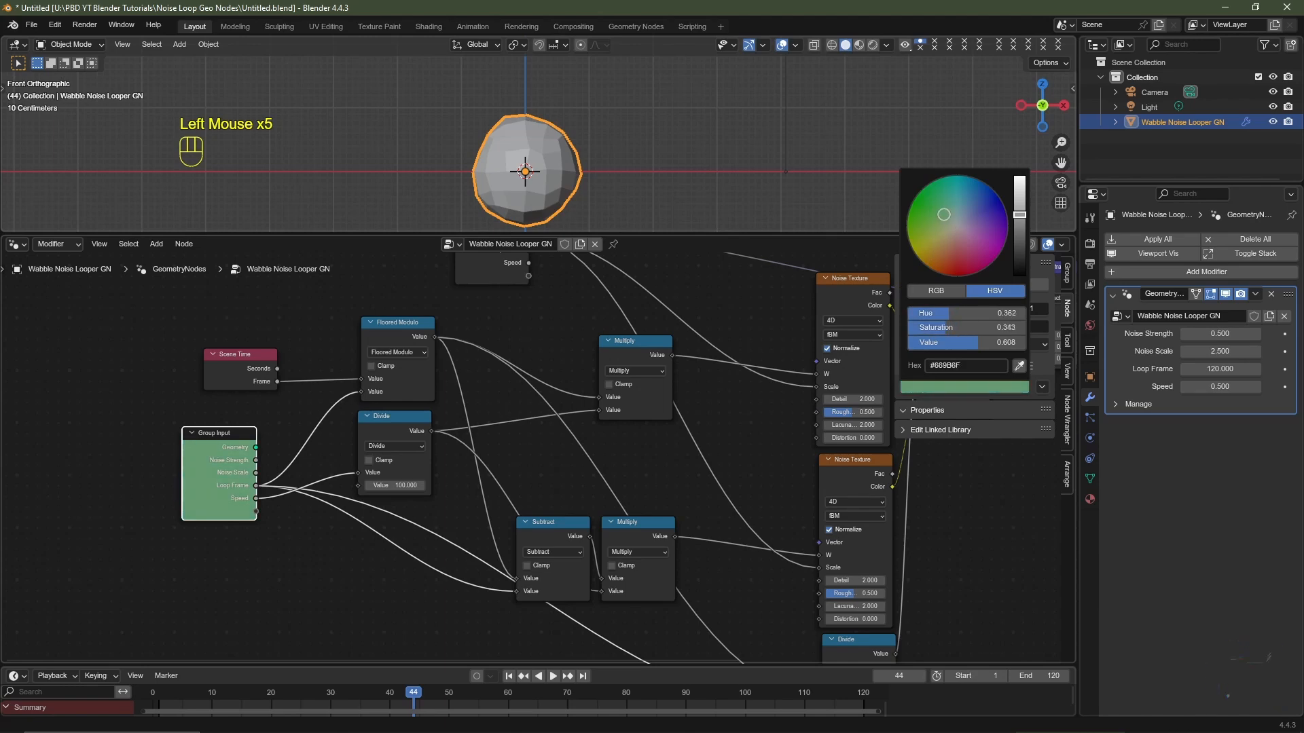
pyautogui.scroll(-8, 941, 222)
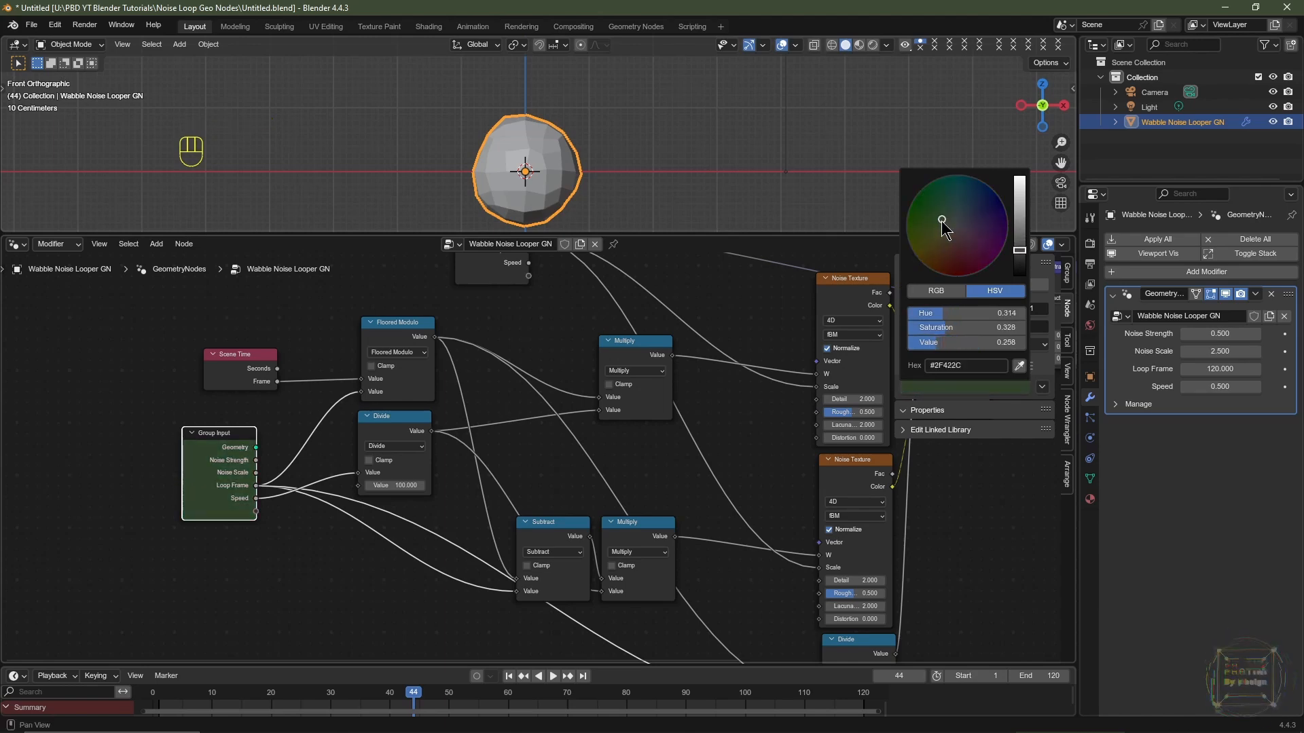
# Move the green Group Input node lower and place a duplicate of it above, near Scene Time
pyautogui.moveTo(205, 449); pyautogui.dragTo(165, 552)
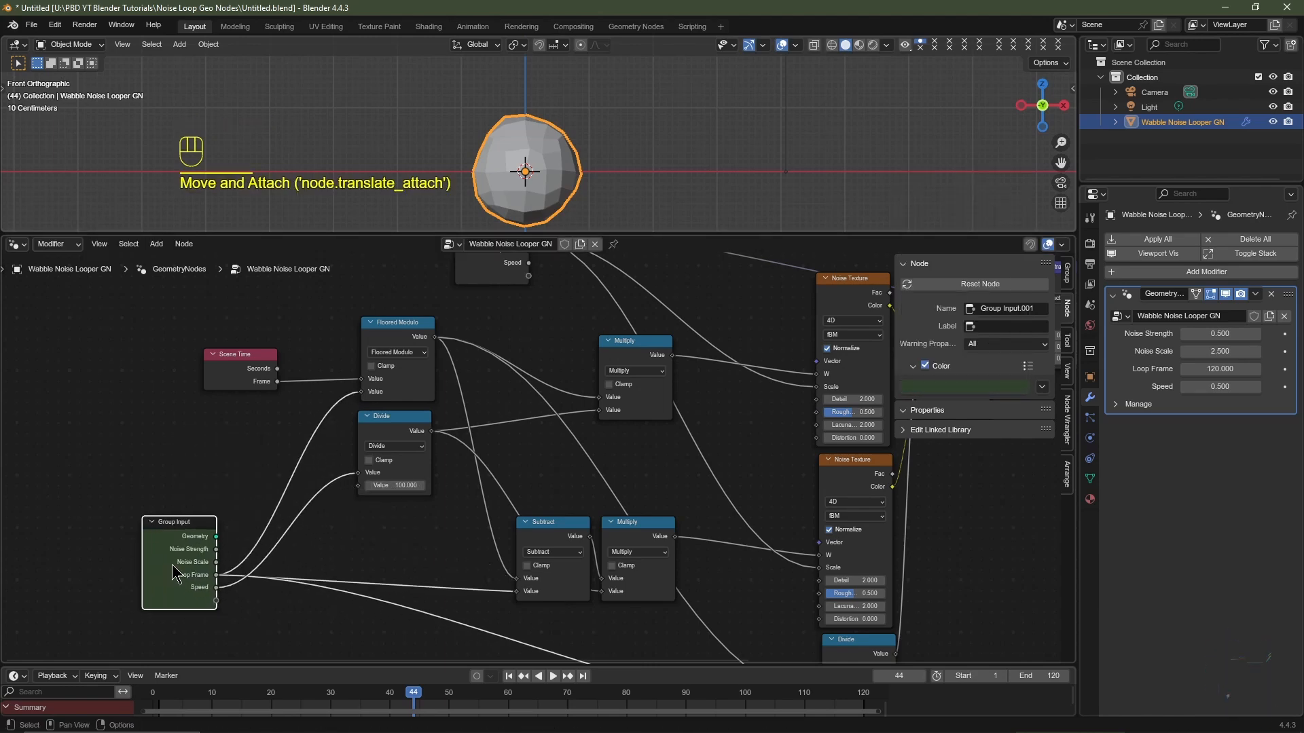
pyautogui.hotkey('shift', 'd')
pyautogui.click(132, 405)
pyautogui.scroll(1, 159, 463)
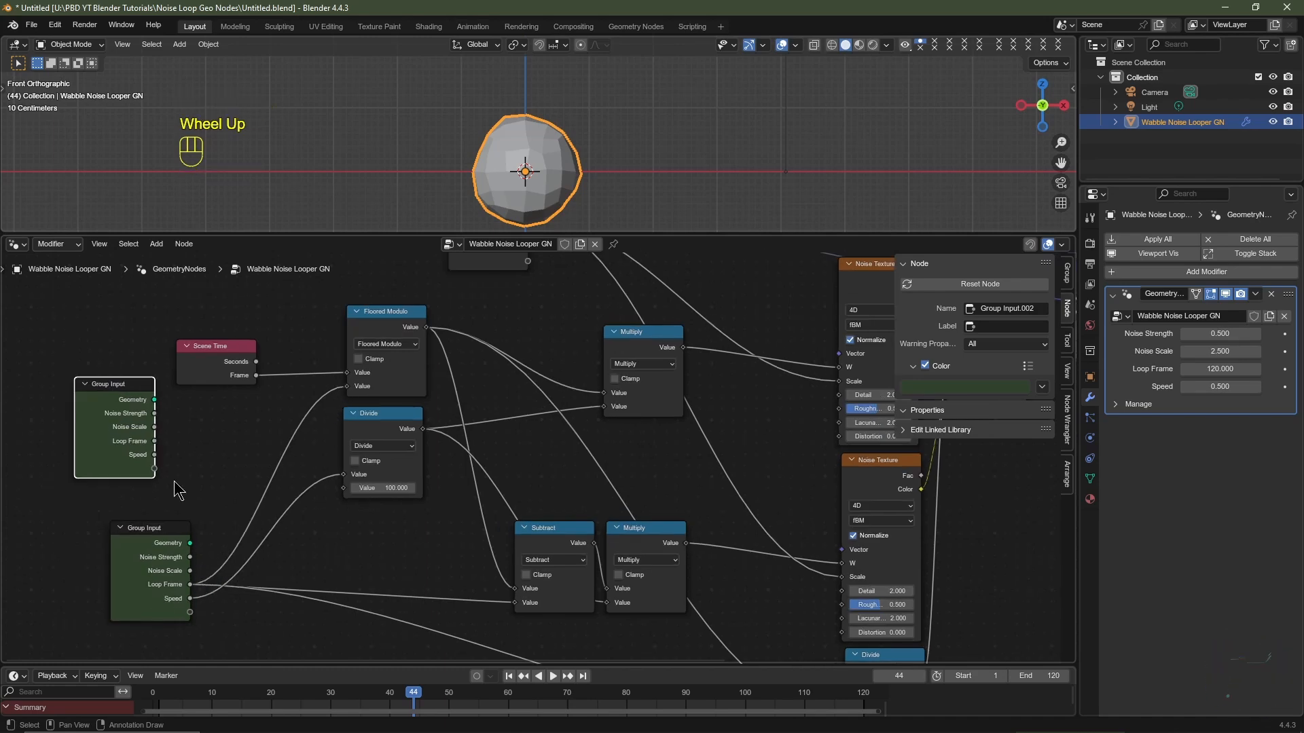
# Link the duplicate's Loop Frame to the Floored Modulo node's second value, hide its unused sockets, and tuck it under Scene Time
pyautogui.moveTo(155, 442); pyautogui.dragTo(344, 393)
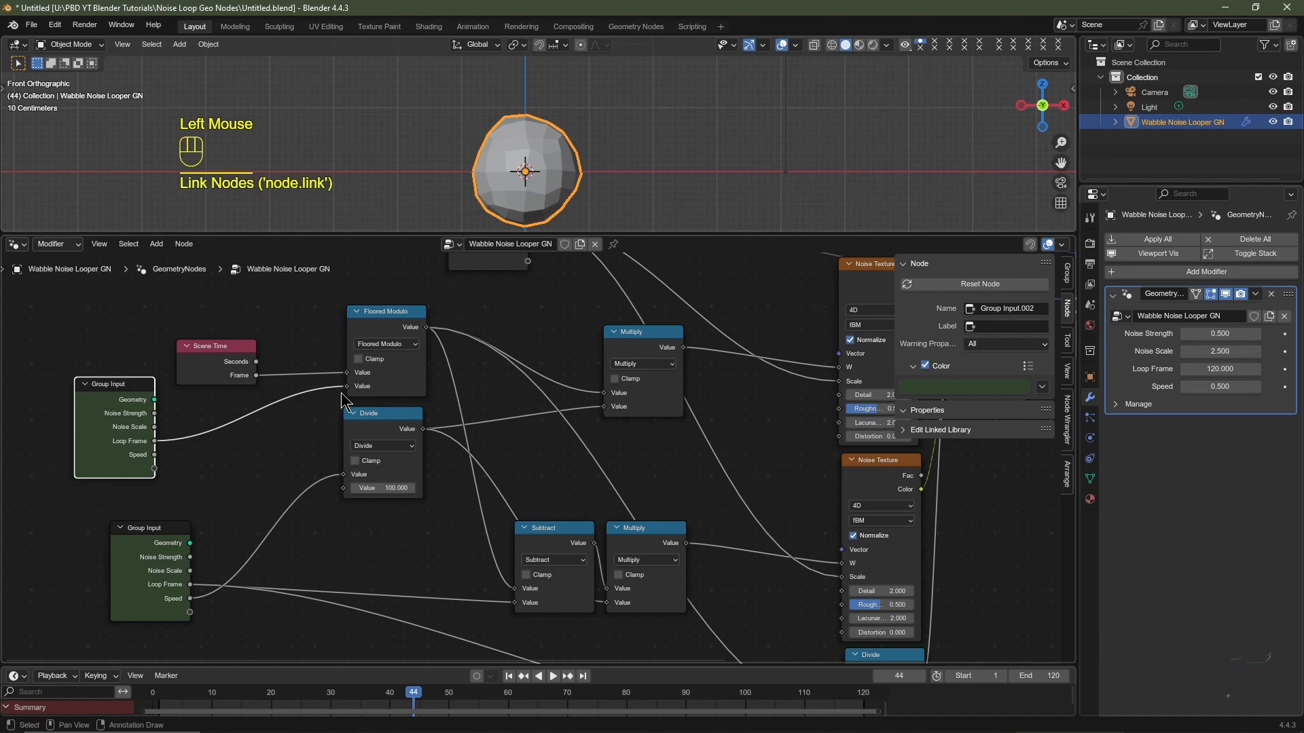
pyautogui.hotkey('ctrl', 'h')
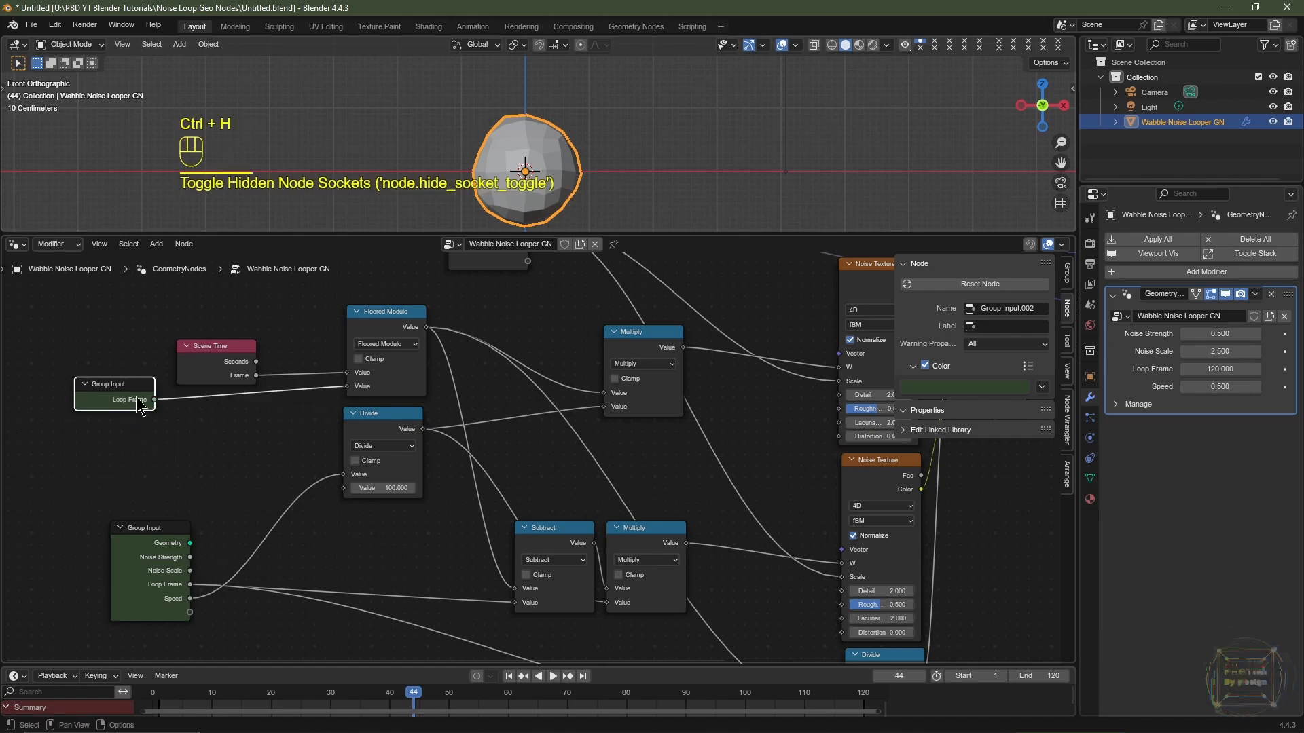
pyautogui.moveTo(128, 400); pyautogui.dragTo(230, 404)
# Duplicate the compact Loop Frame Group Input beside the Subtract node and link it to Subtract's second value
pyautogui.moveTo(429, 577); pyautogui.dragTo(414, 491, button='middle')
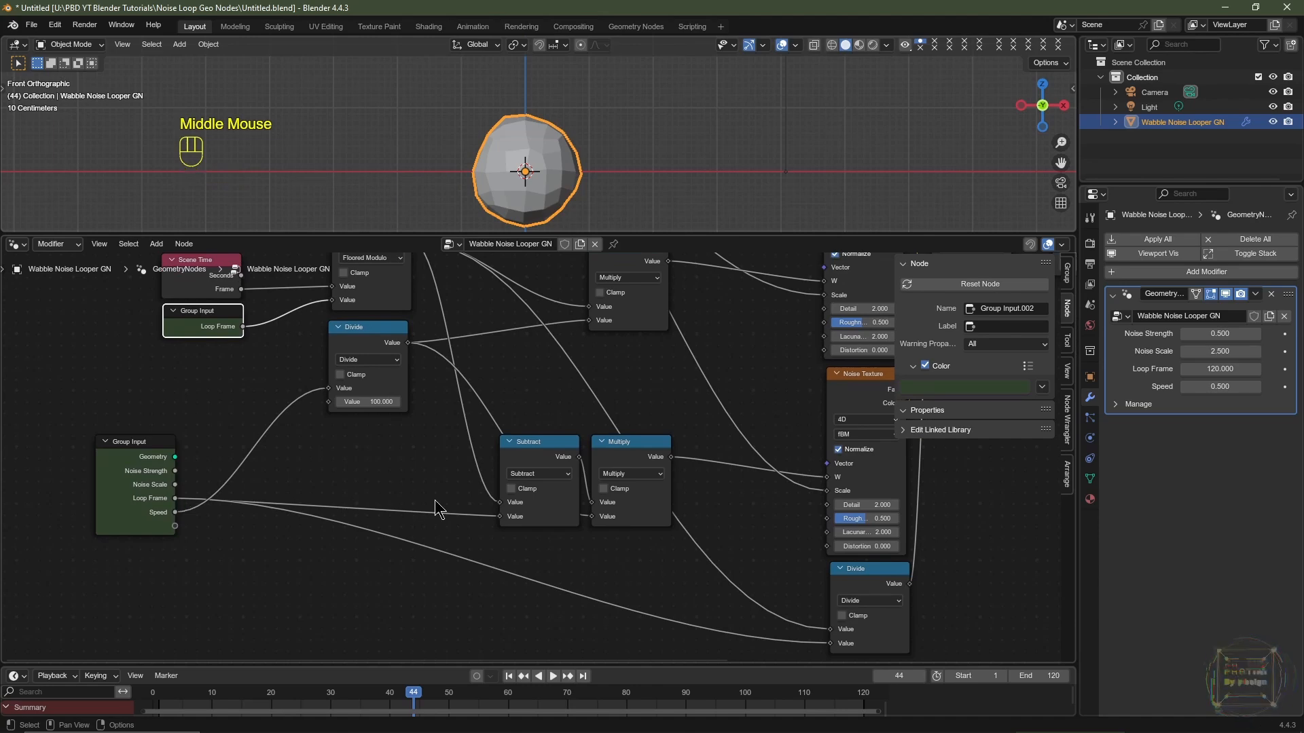
pyautogui.click(212, 326)
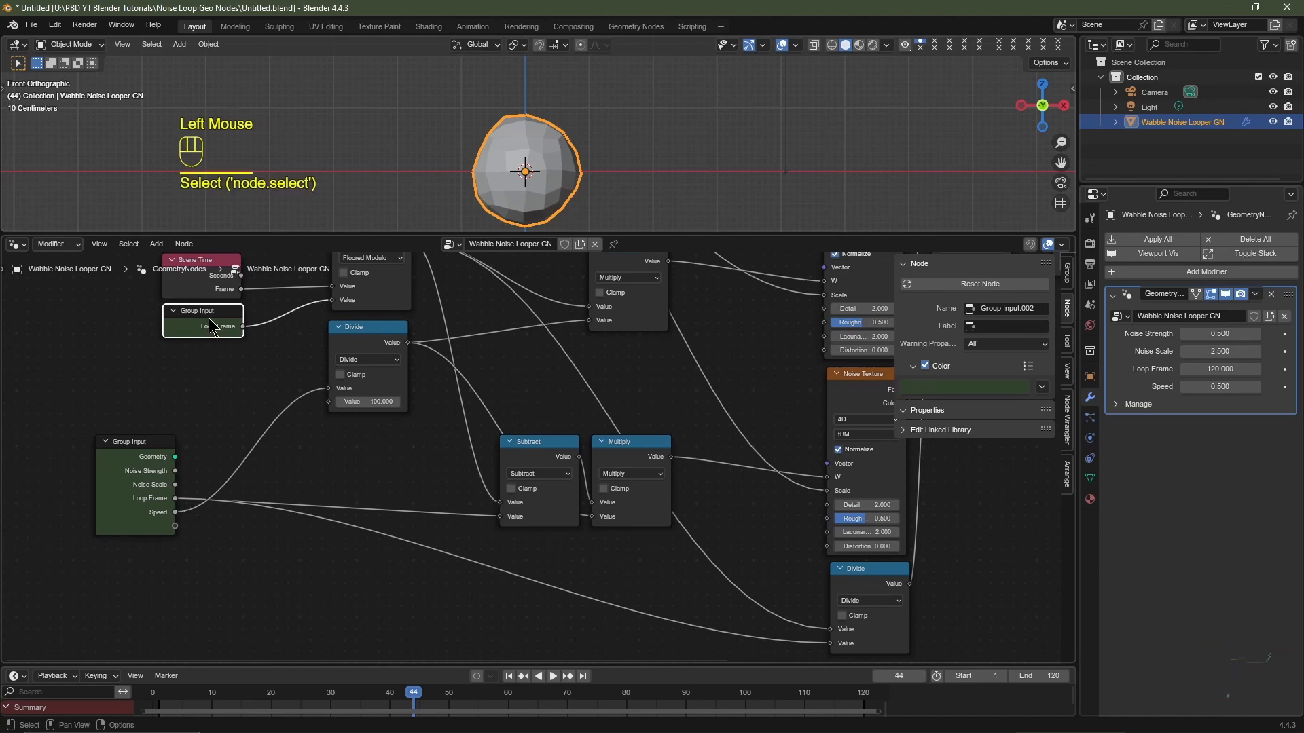
pyautogui.hotkey('shift', 'd')
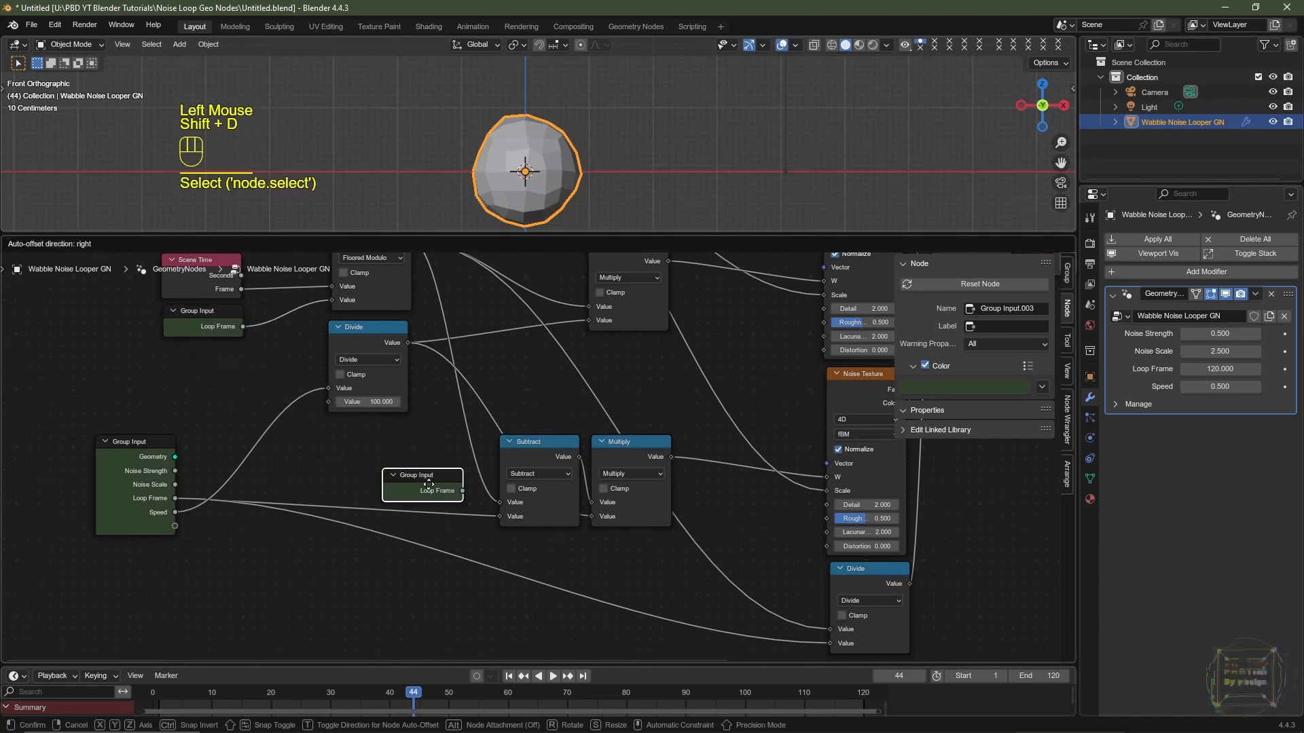
pyautogui.click(478, 505)
pyautogui.moveTo(463, 500)
pyautogui.mouseDown()
pyautogui.moveTo(502, 523)
pyautogui.moveTo(448, 500)
pyautogui.mouseUp()
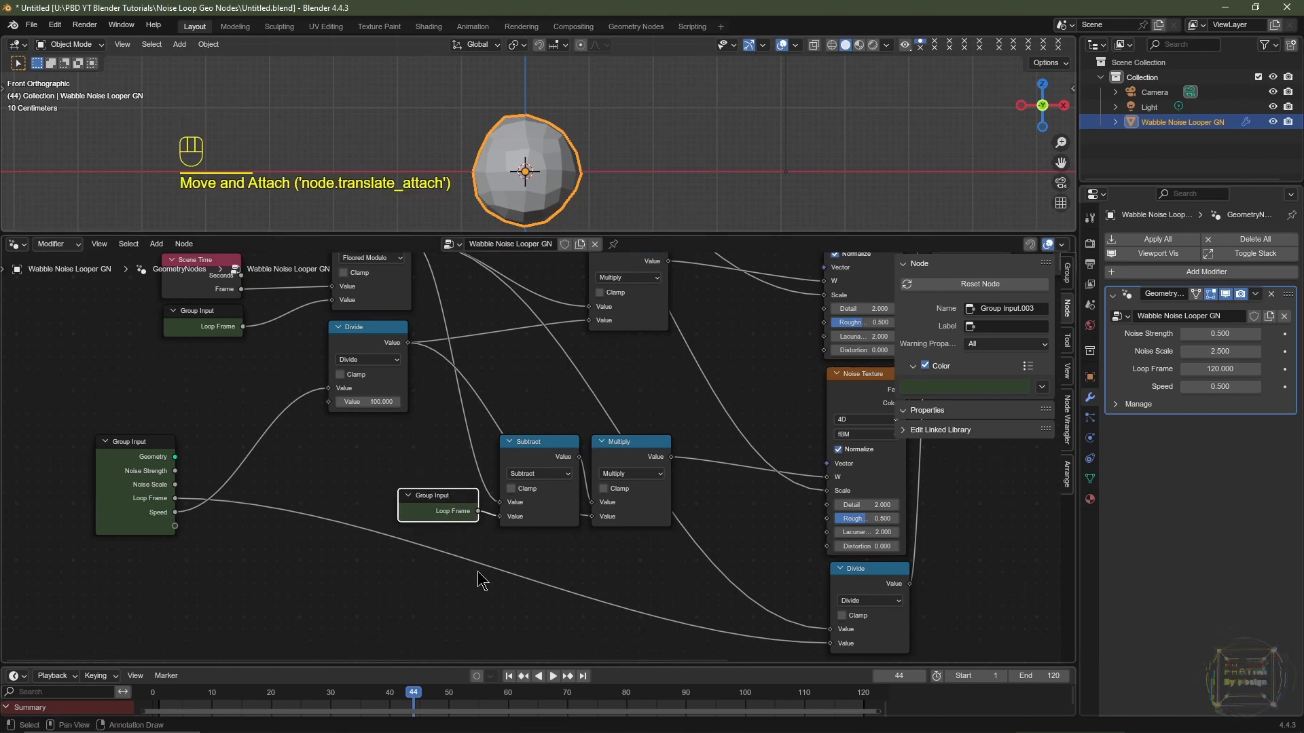
pyautogui.moveTo(847, 639); pyautogui.dragTo(563, 574, button='middle')
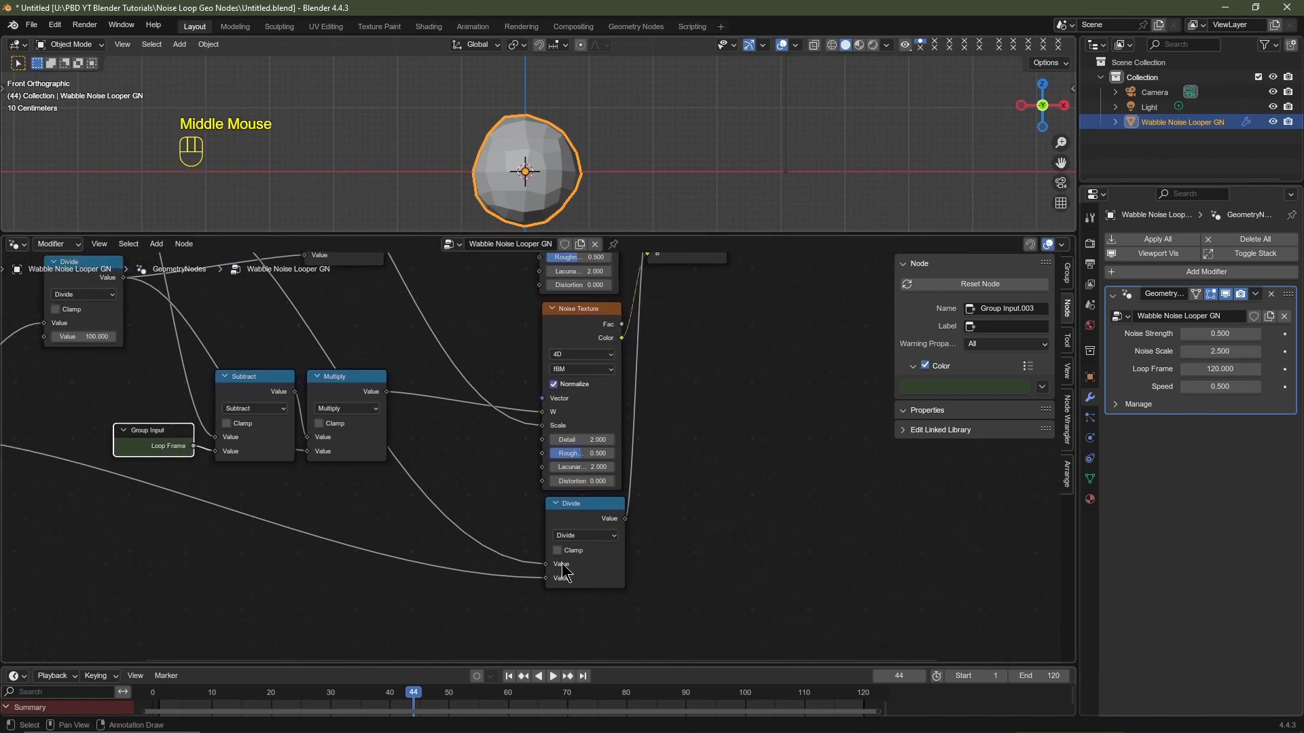
# Duplicate the compact Loop Frame Group Input beside the lower Divide node and link it to Divide's second value
pyautogui.click(163, 448)
pyautogui.hotkey('shift', 'd')
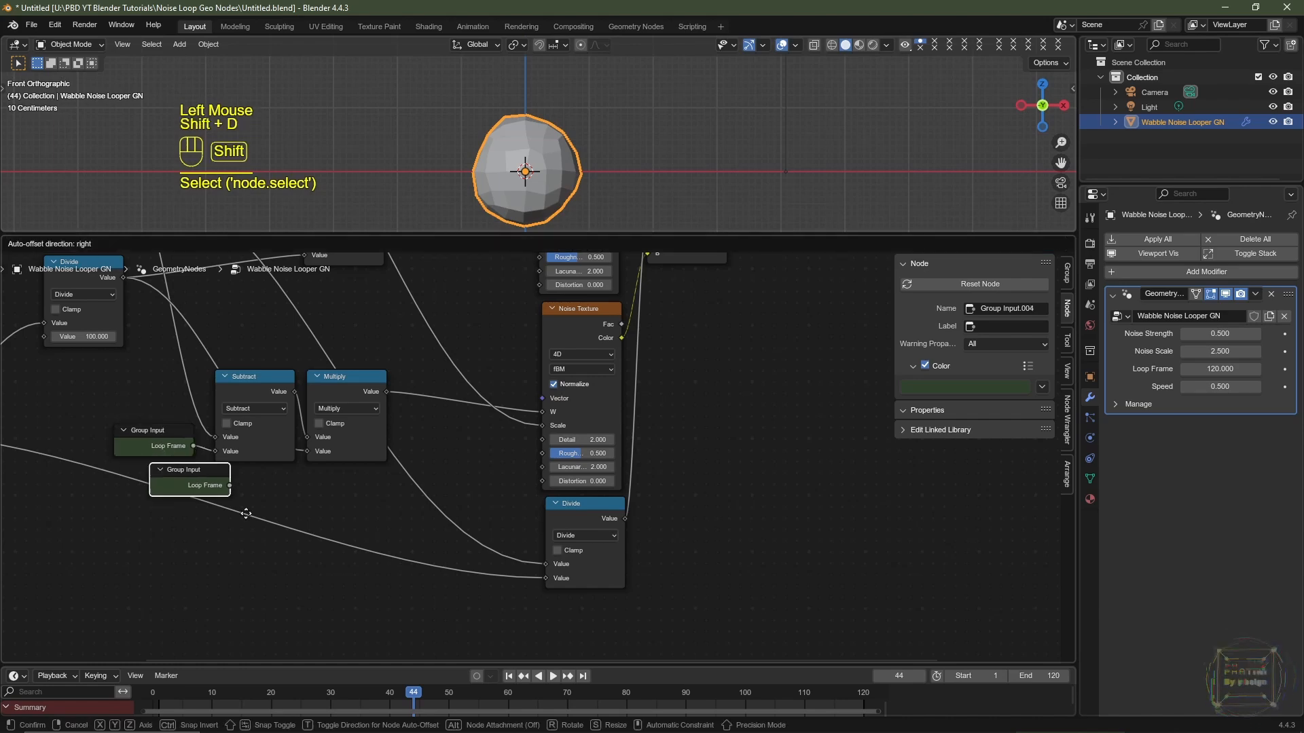
pyautogui.click(471, 576)
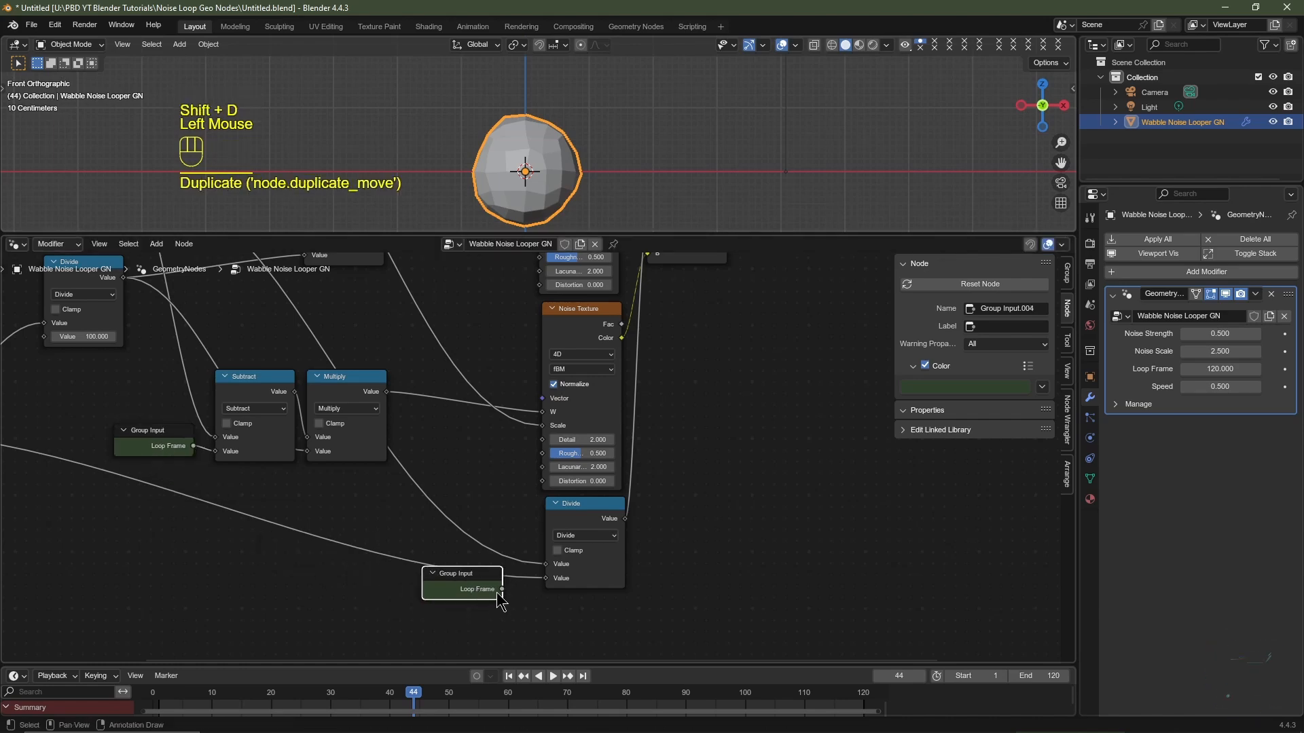
pyautogui.moveTo(502, 589); pyautogui.dragTo(545, 584)
pyautogui.moveTo(466, 575); pyautogui.dragTo(455, 561)
# Hide the unused sockets of the Group Input feeding Speed and tuck it beside the upper Divide node
pyautogui.moveTo(205, 548); pyautogui.dragTo(506, 582, button='middle')
pyautogui.moveTo(411, 488); pyautogui.dragTo(442, 561, button='middle')
pyautogui.moveTo(186, 540); pyautogui.dragTo(267, 457)
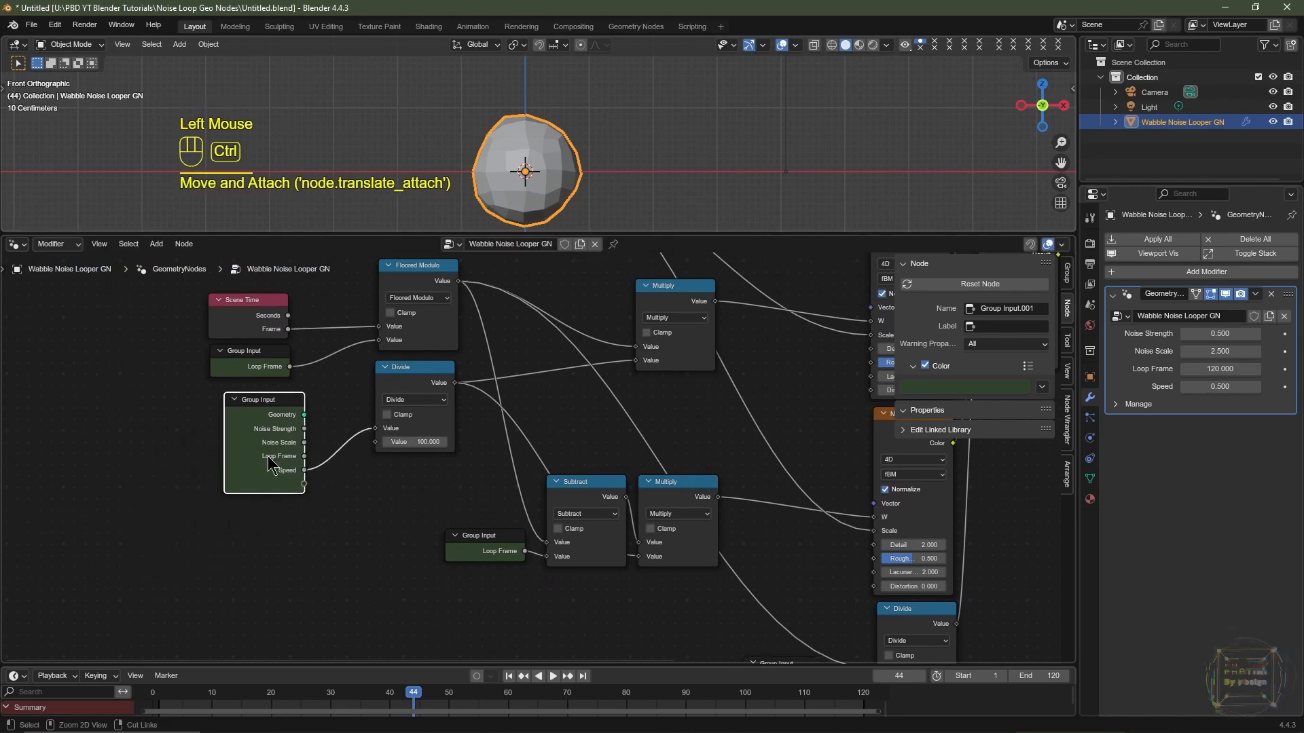
pyautogui.hotkey('ctrl', 'h')
pyautogui.moveTo(268, 407); pyautogui.dragTo(313, 420)
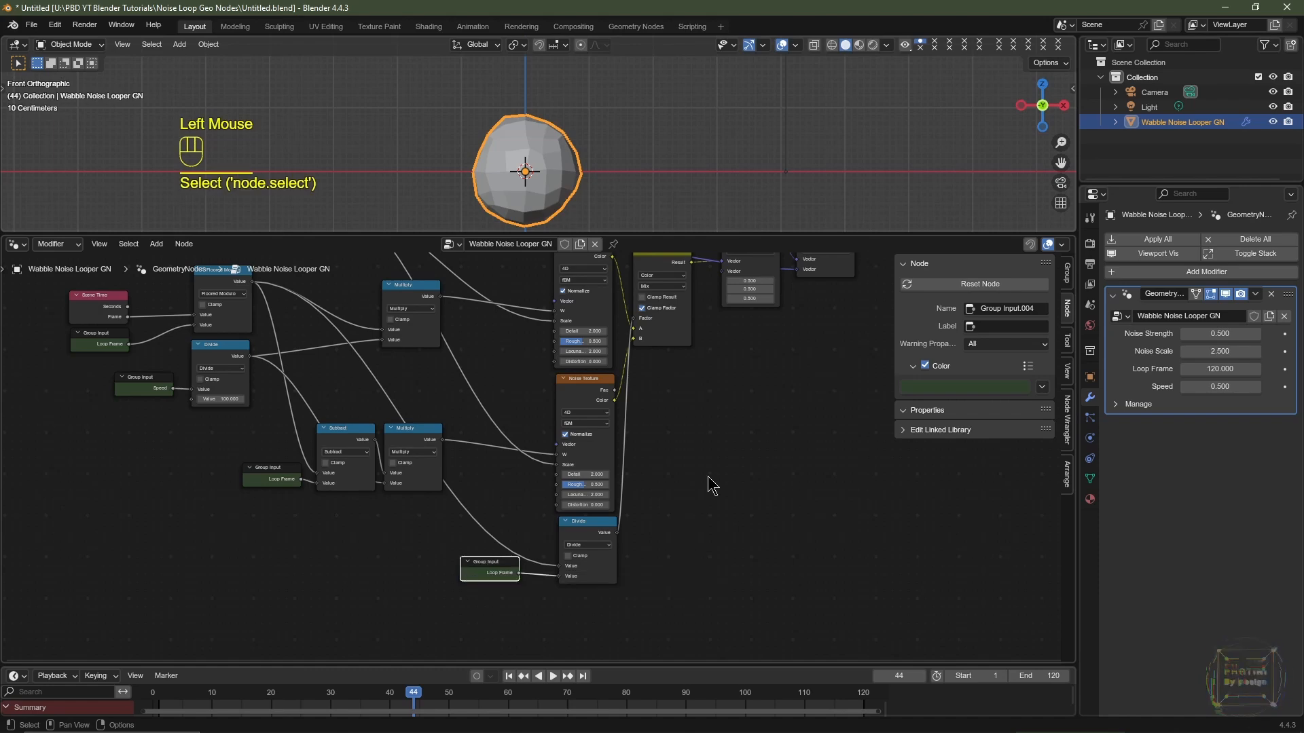
# Duplicate a green Group Input, link its Noise Scale to the upper Noise Texture's Scale, and hide its unused sockets
pyautogui.scroll(-2, 709, 482)
pyautogui.hotkey('shift', 'd')
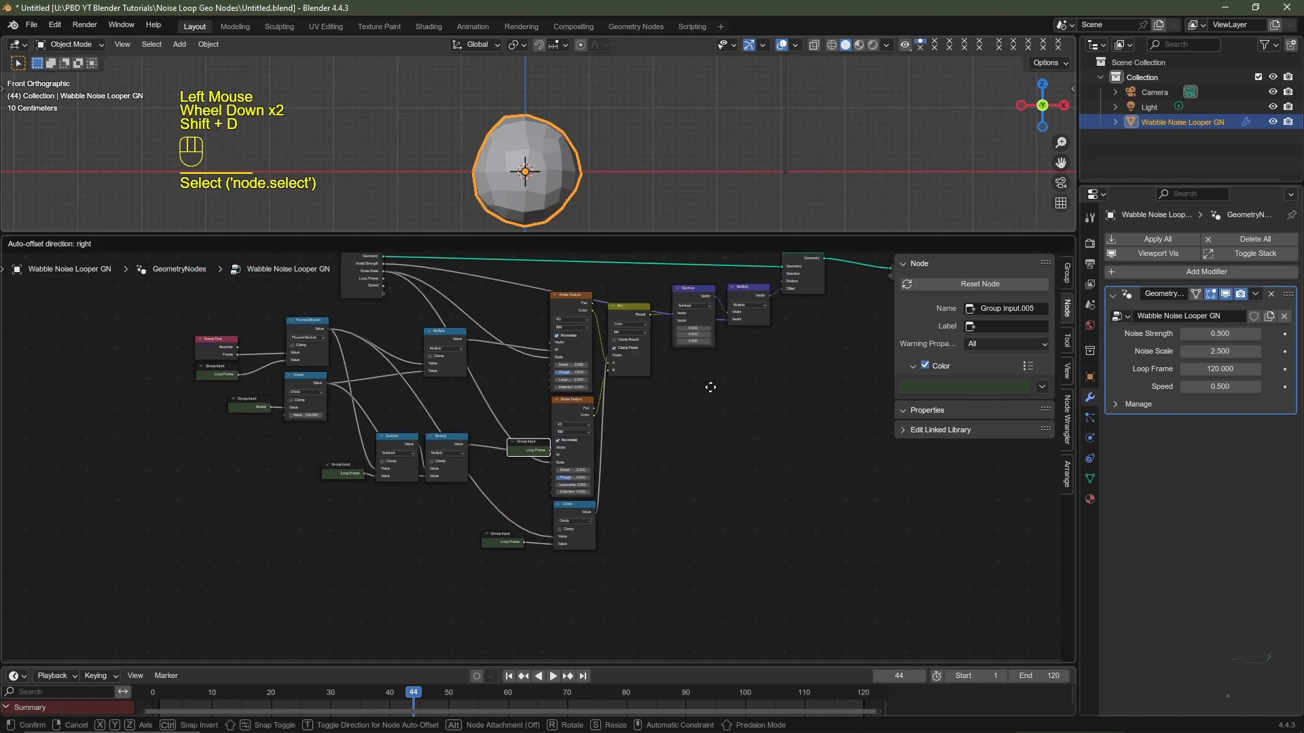
pyautogui.click(657, 386)
pyautogui.scroll(2, 628, 429)
pyautogui.moveTo(628, 429); pyautogui.dragTo(329, 351, button='middle')
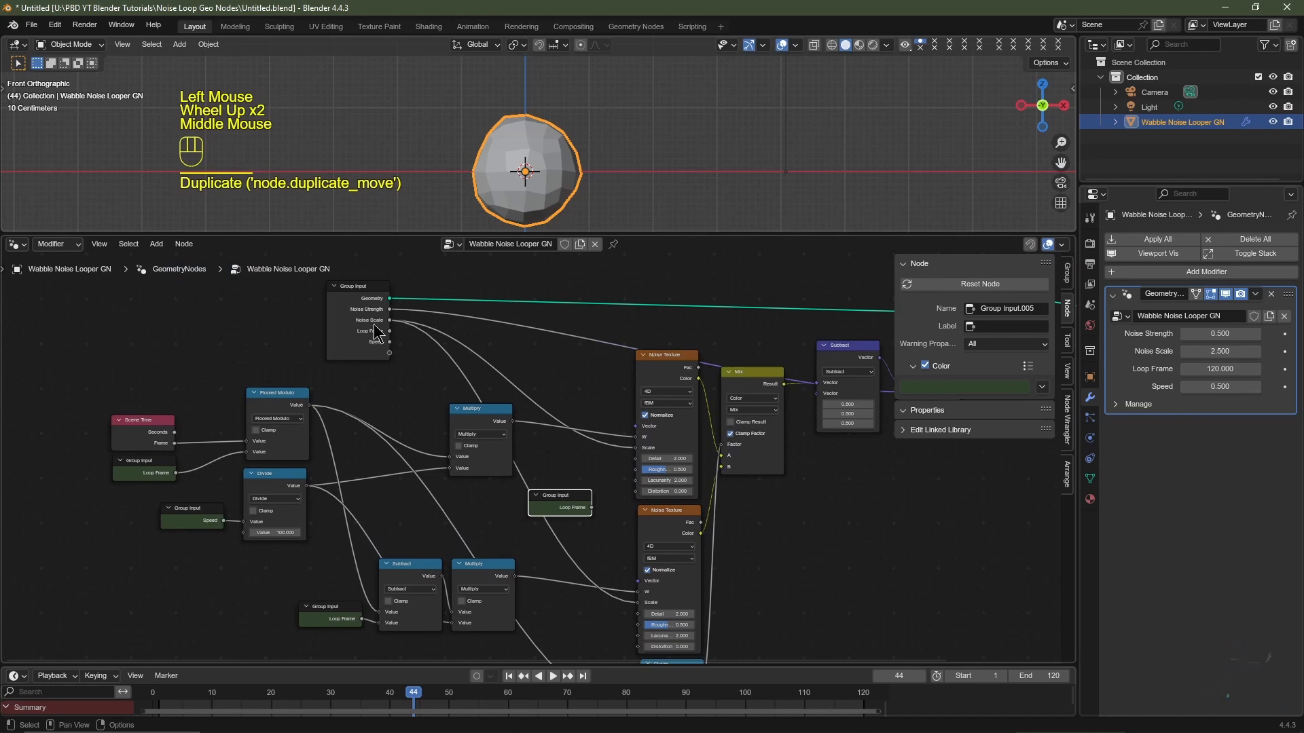
pyautogui.scroll(2, 378, 333)
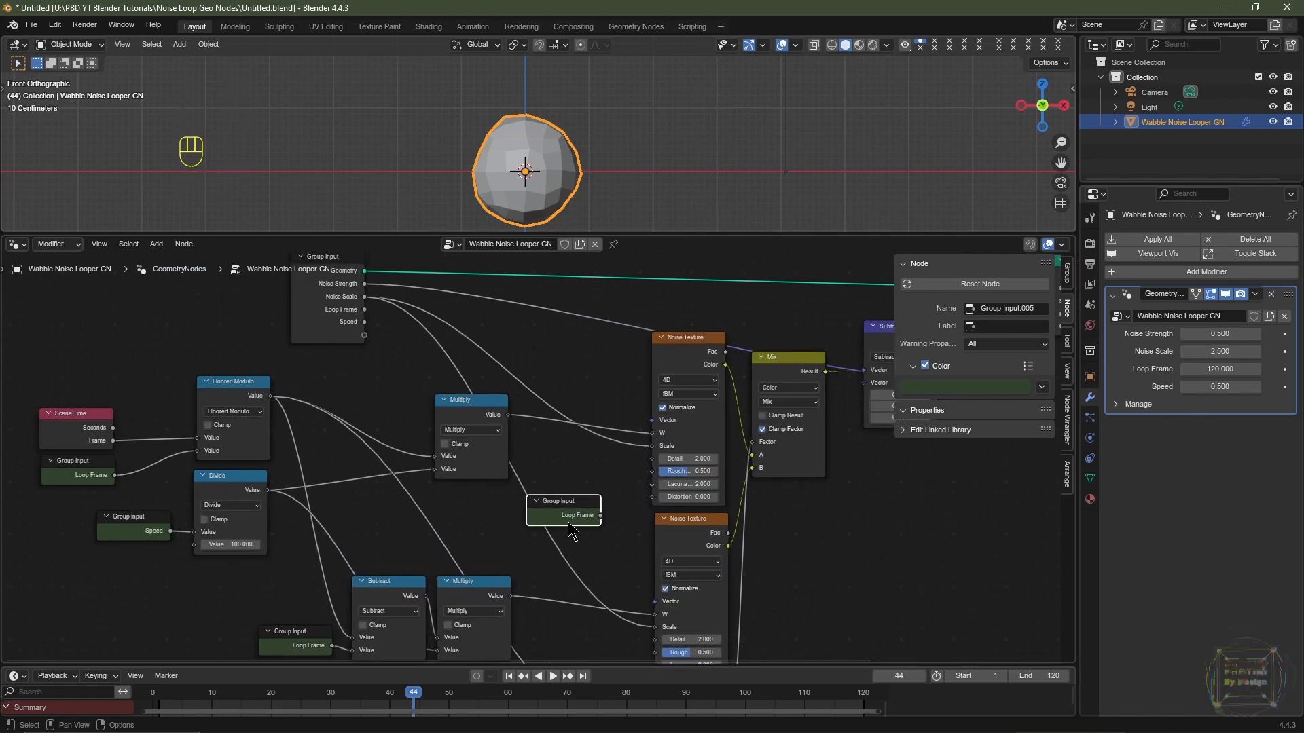
pyautogui.hotkey('ctrl', 'h')
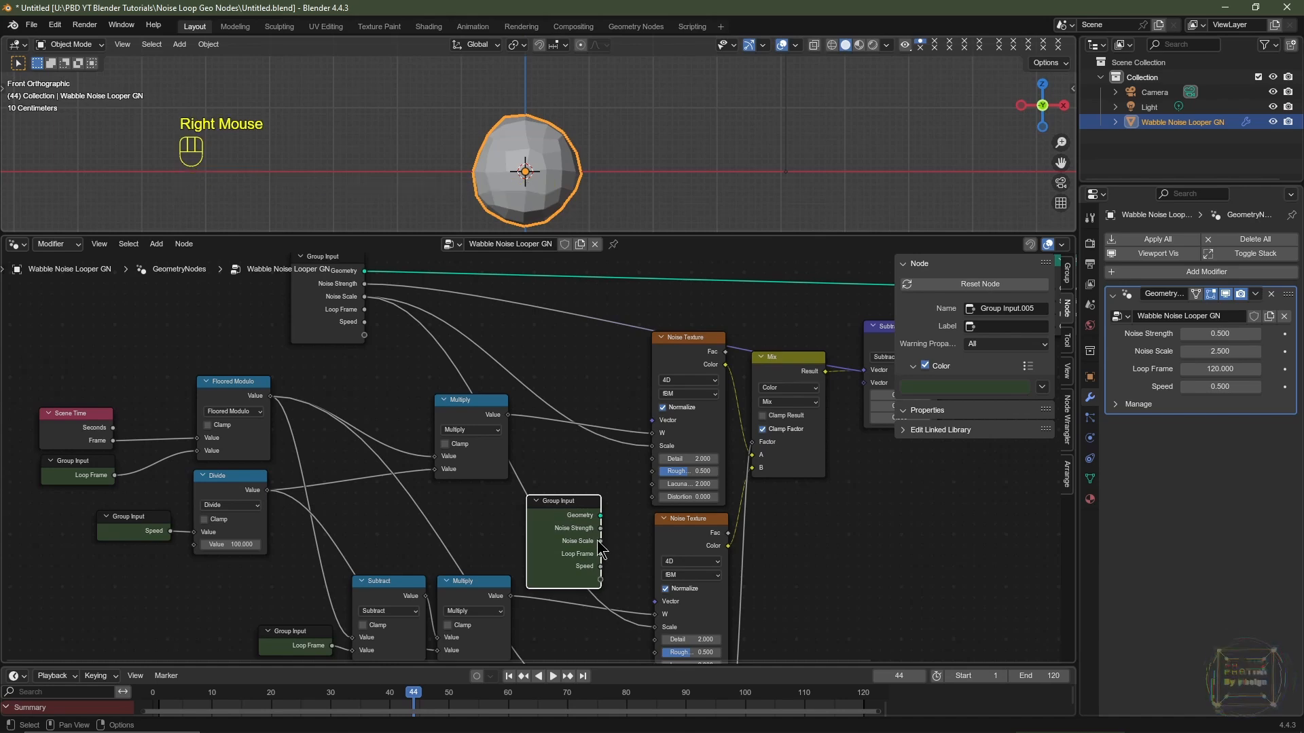
pyautogui.moveTo(601, 541); pyautogui.dragTo(644, 462)
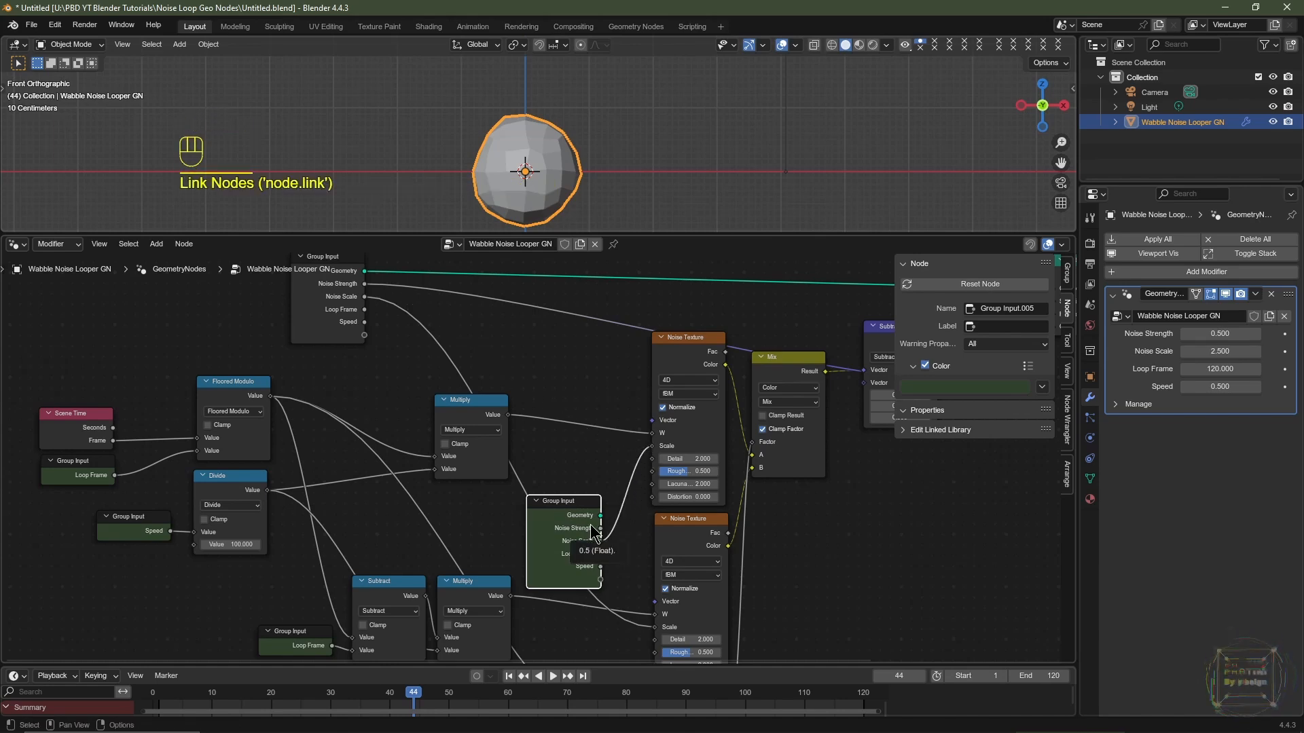
pyautogui.hotkey('ctrl', 'h')
pyautogui.moveTo(577, 519); pyautogui.dragTo(603, 451)
# Duplicate the compact Noise Scale Group Input beside the lower Noise Texture and link it to that texture's Scale
pyautogui.moveTo(629, 574); pyautogui.dragTo(637, 500, button='middle')
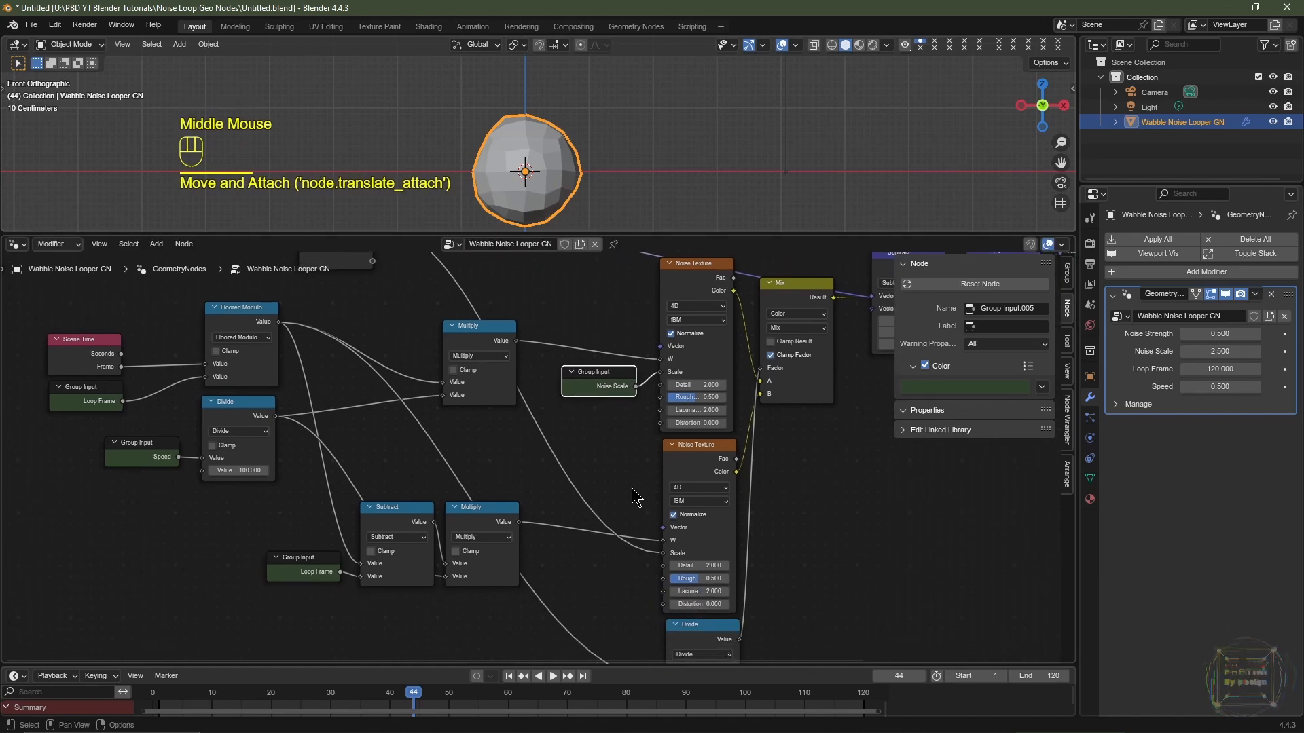
pyautogui.hotkey('shift', 'd')
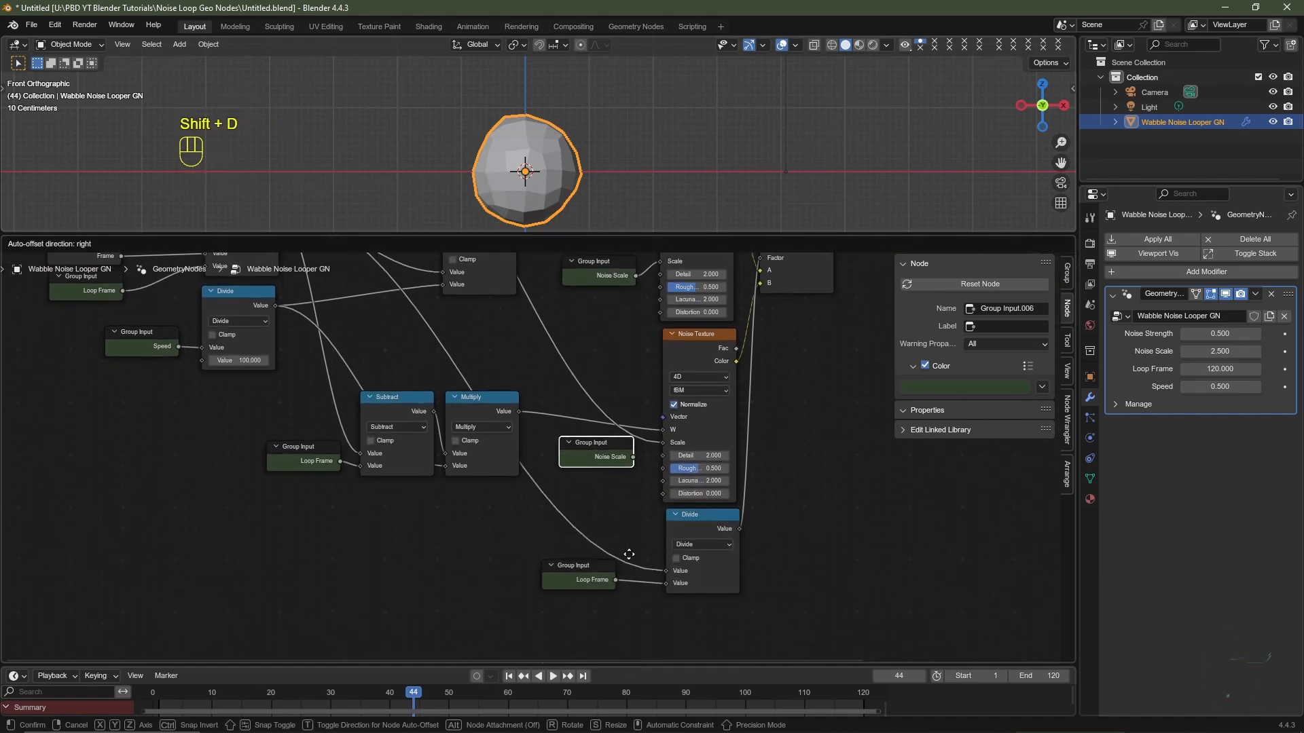
pyautogui.click(629, 554)
pyautogui.moveTo(605, 537); pyautogui.dragTo(633, 517)
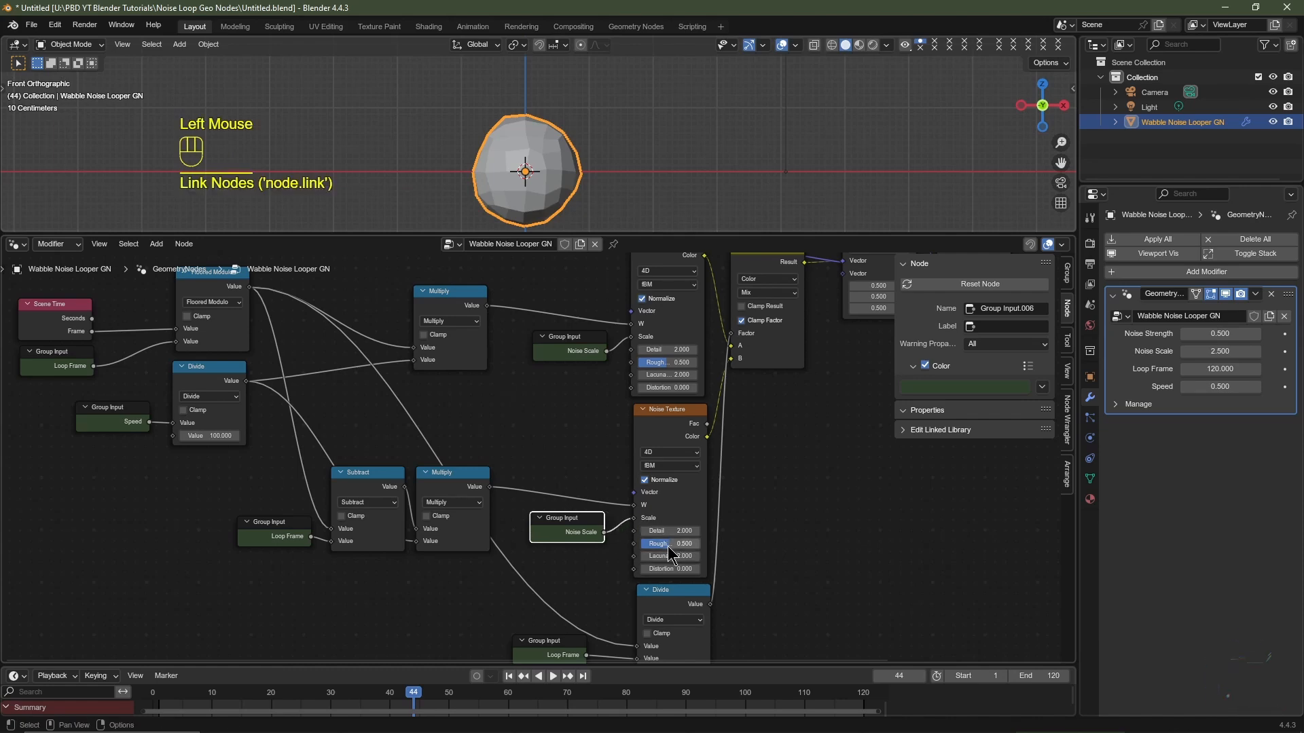
# Move the original Group Input node to directly above the upper Noise Texture
pyautogui.scroll(-3, 672, 554)
pyautogui.moveTo(672, 554); pyautogui.dragTo(601, 621, button='middle')
pyautogui.moveTo(475, 475); pyautogui.dragTo(456, 514, button='middle')
pyautogui.moveTo(340, 405); pyautogui.dragTo(497, 370)
pyautogui.scroll(2, 498, 370)
pyautogui.moveTo(498, 370); pyautogui.dragTo(453, 370, button='middle')
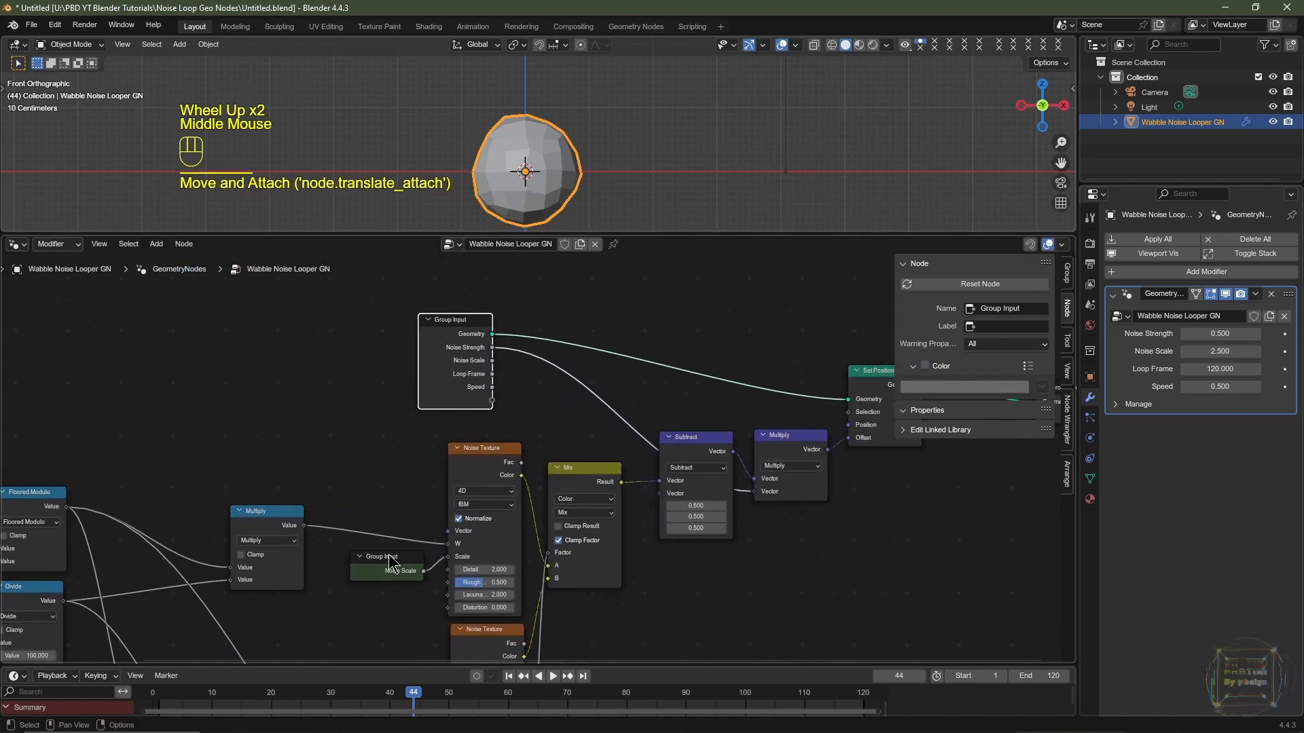
# Duplicate a compact Group Input below the vector Subtract, link its Noise Strength to the vector Multiply's second input, and hide its unused sockets
pyautogui.click(391, 562)
pyautogui.hotkey('shift', 'd')
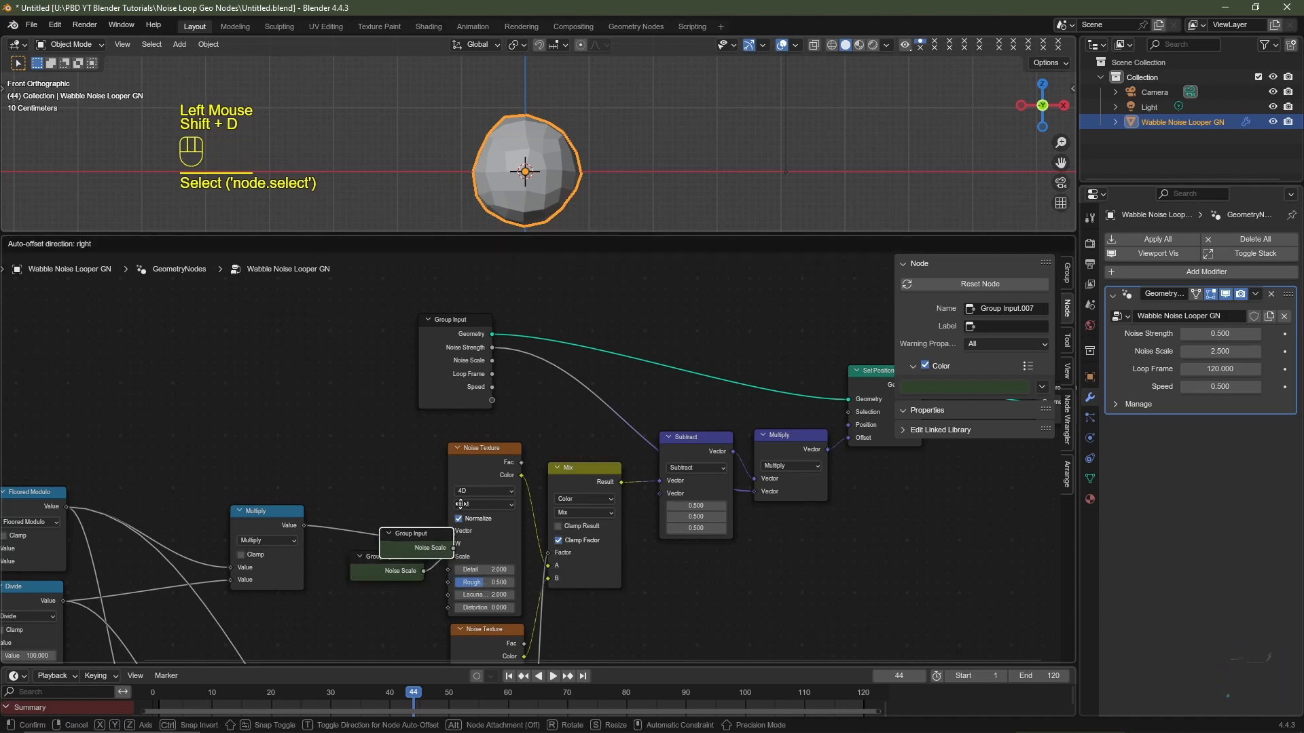
pyautogui.click(705, 560)
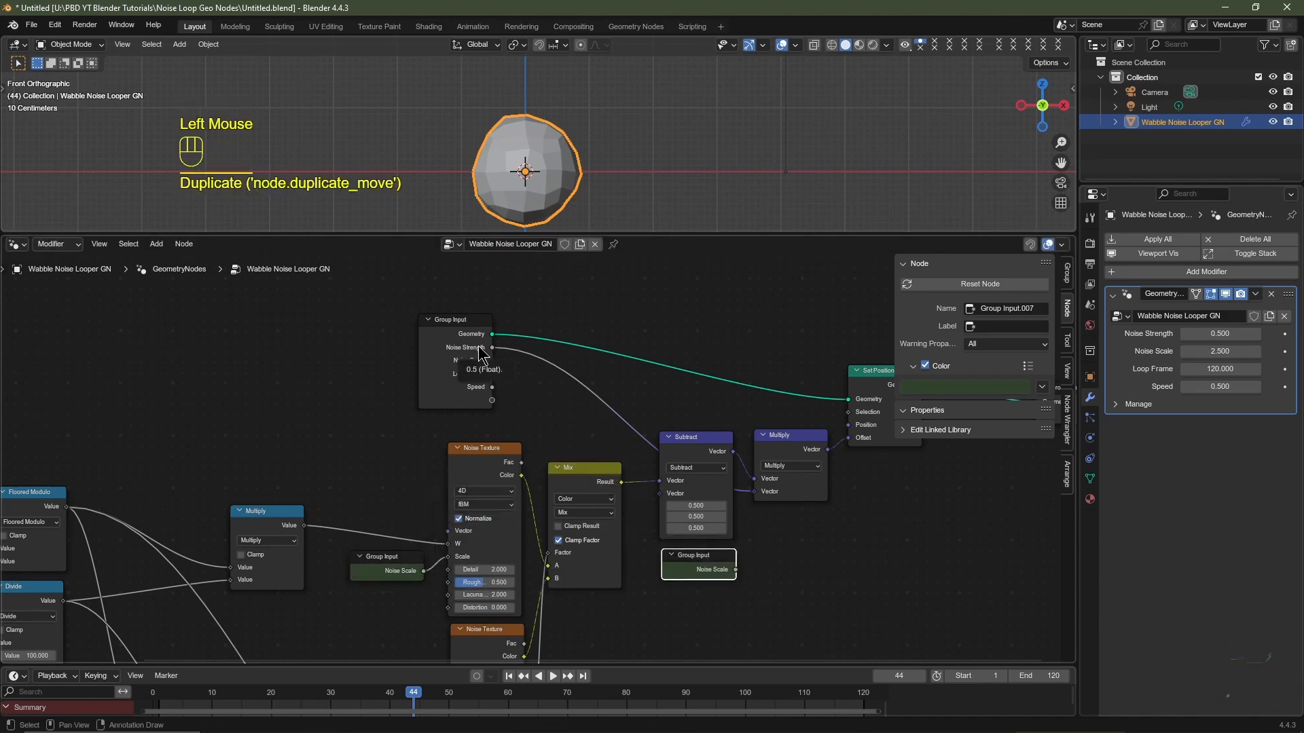
pyautogui.click(693, 561)
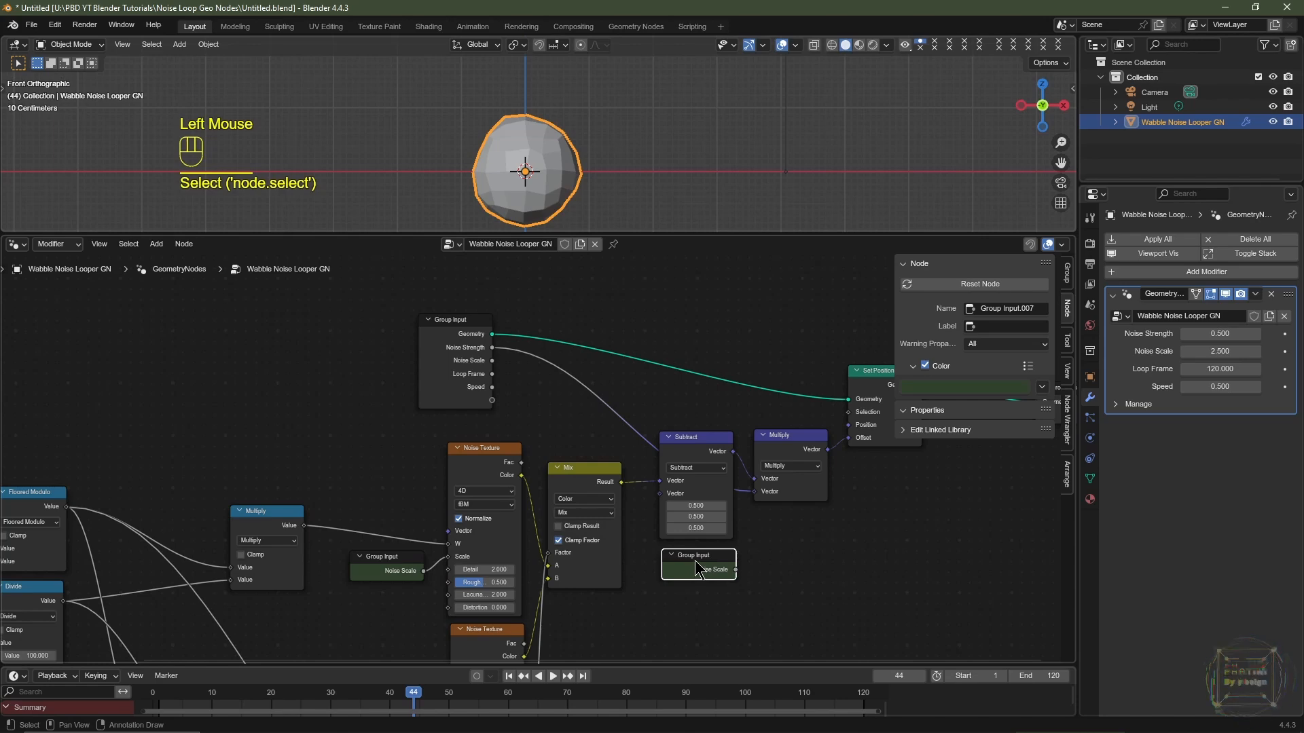
pyautogui.hotkey('ctrl', 'h')
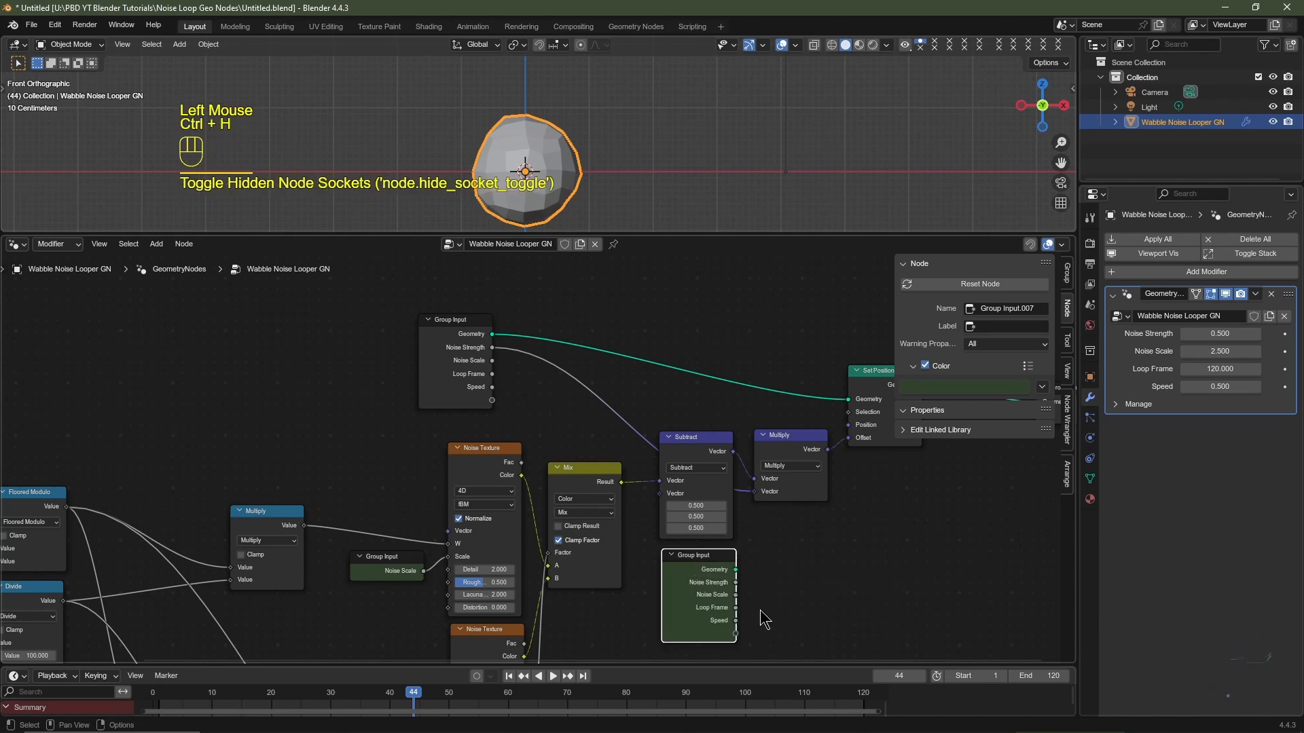
pyautogui.moveTo(736, 583); pyautogui.dragTo(756, 505)
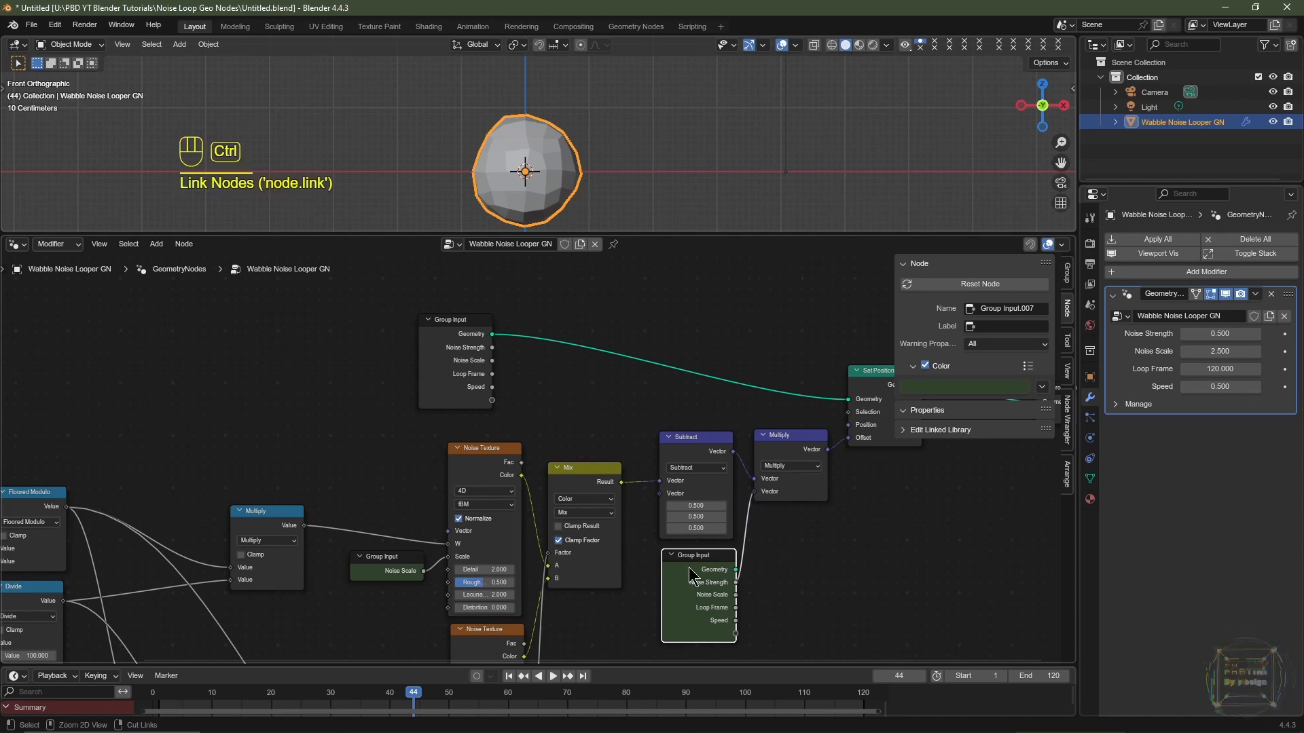
pyautogui.hotkey('ctrl', 'h')
# Duplicate the Noise Strength Group Input, link its Geometry to Set Position instead, hide its unused sockets, and tuck it beside Set Position
pyautogui.moveTo(774, 558); pyautogui.dragTo(675, 597, button='middle')
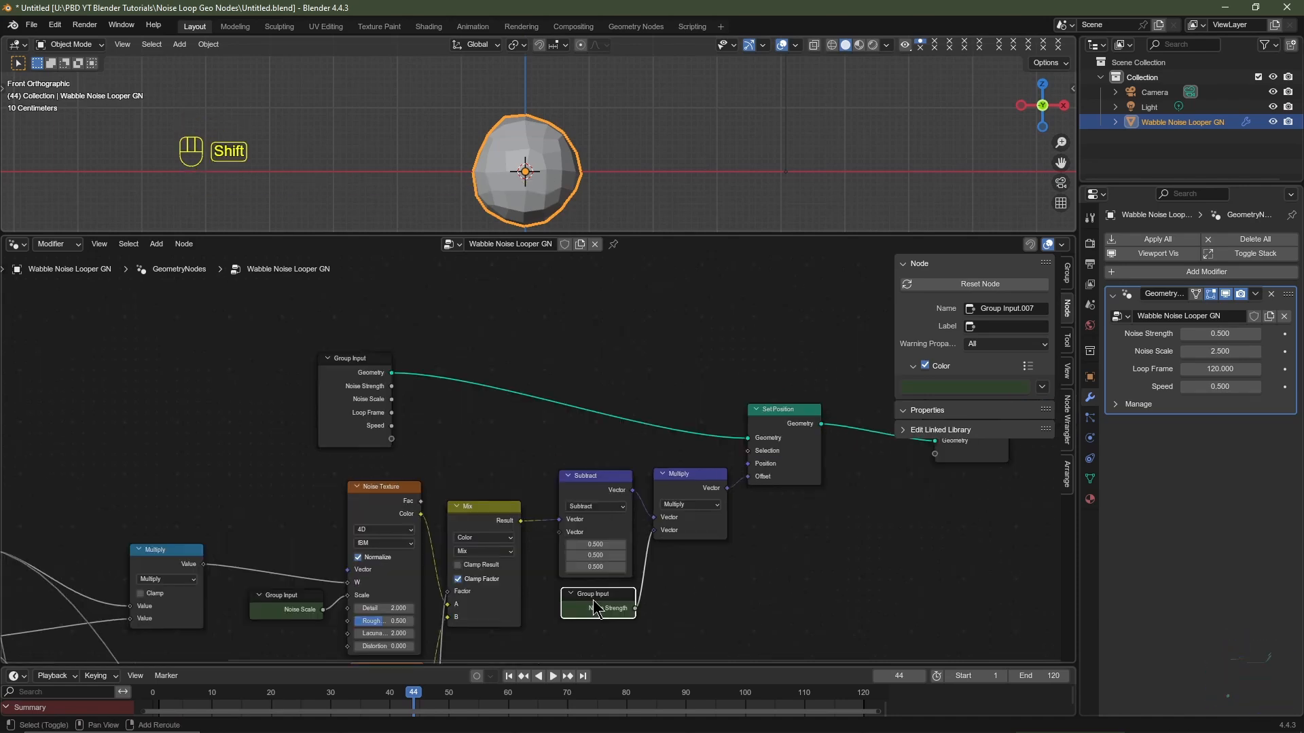
pyautogui.hotkey('shift', 'd')
pyautogui.click(652, 364)
pyautogui.hotkey('ctrl', 'h')
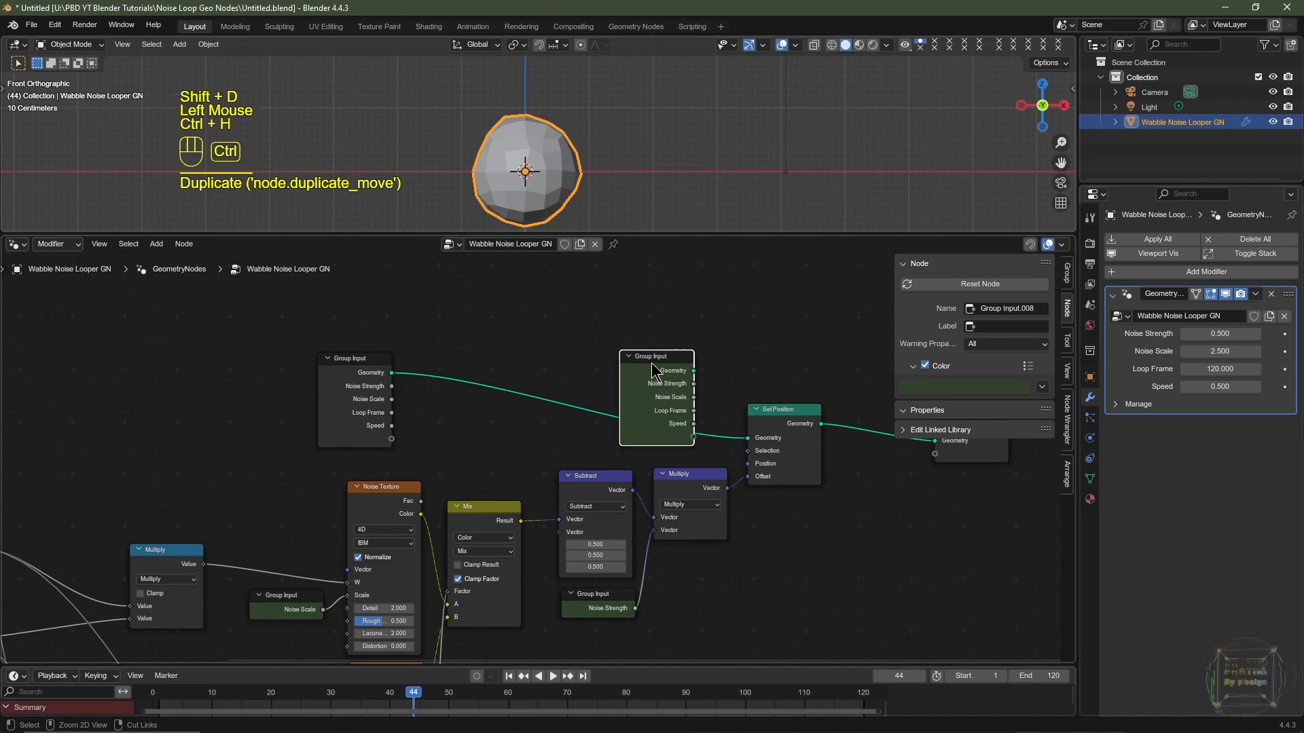
pyautogui.moveTo(693, 371); pyautogui.dragTo(772, 466)
pyautogui.hotkey('ctrl', 'z')
pyautogui.hotkey('ctrl', 'h')
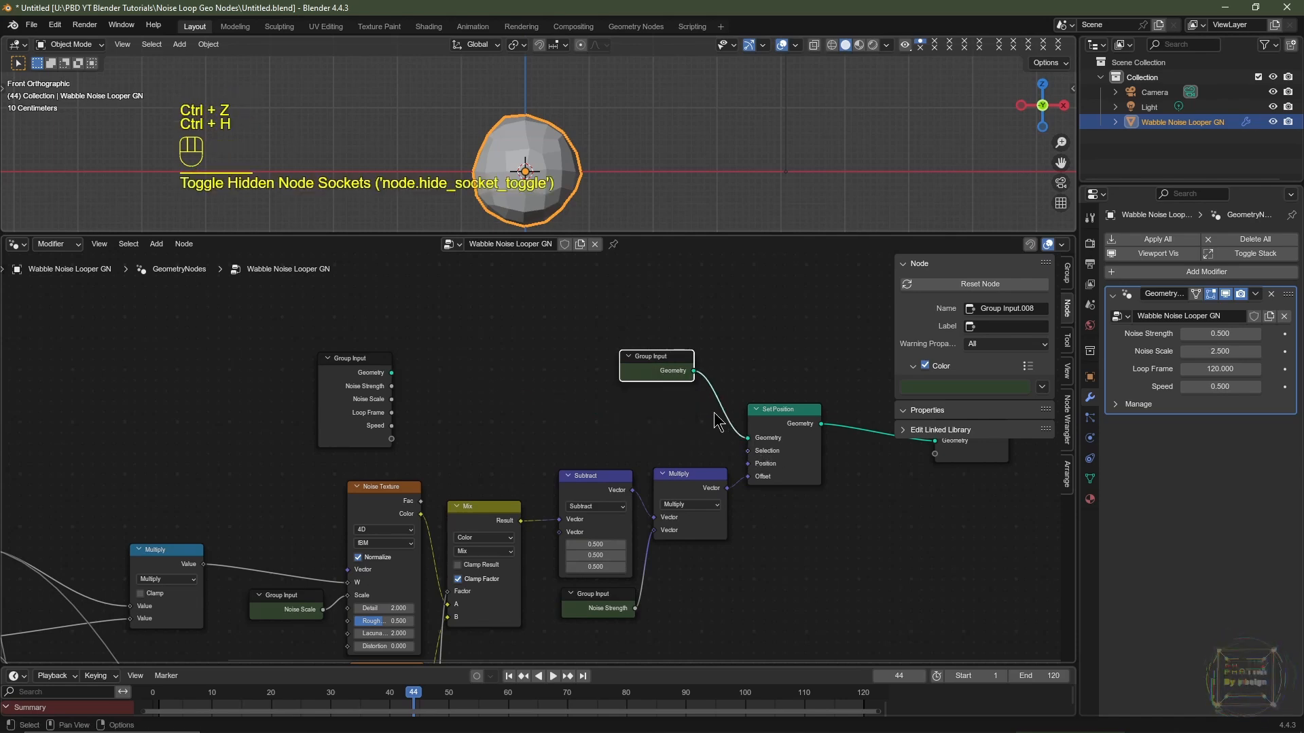
pyautogui.moveTo(666, 364); pyautogui.dragTo(701, 440)
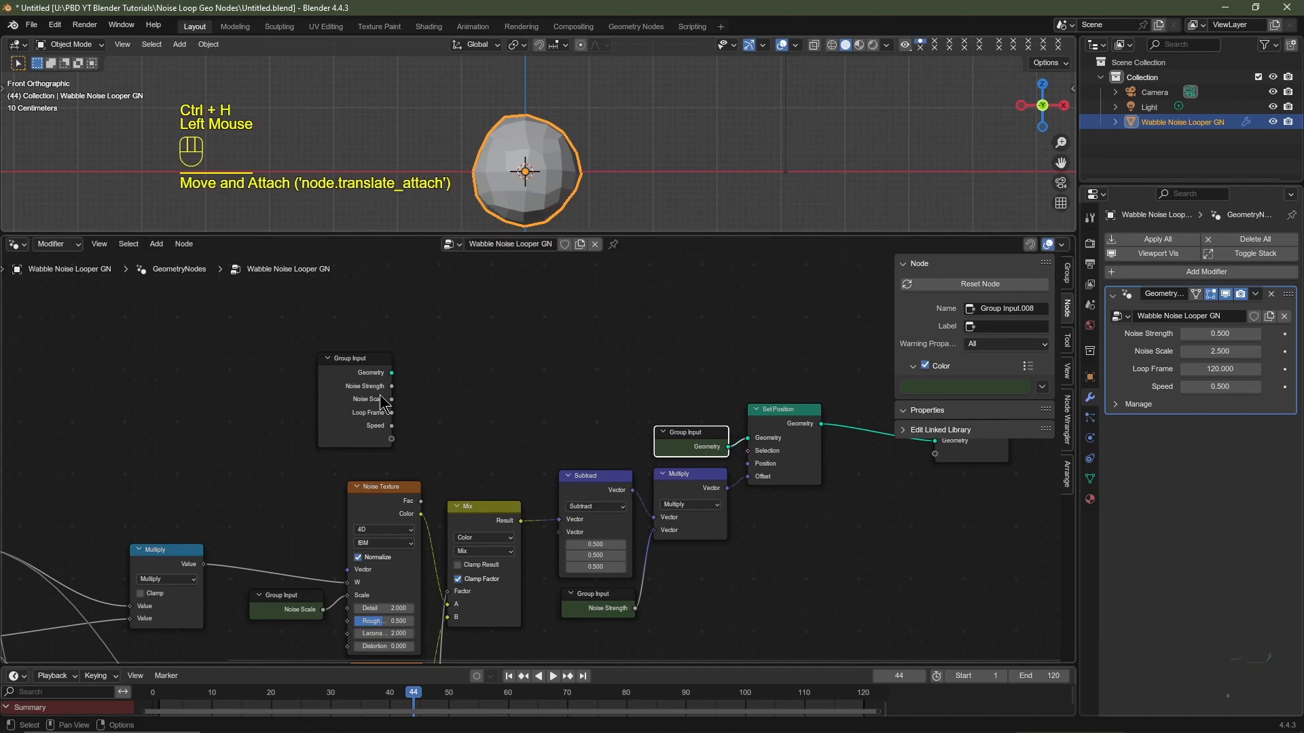
# Delete the original, now unlinked Group Input node
pyautogui.click(360, 386)
pyautogui.press('Delete')
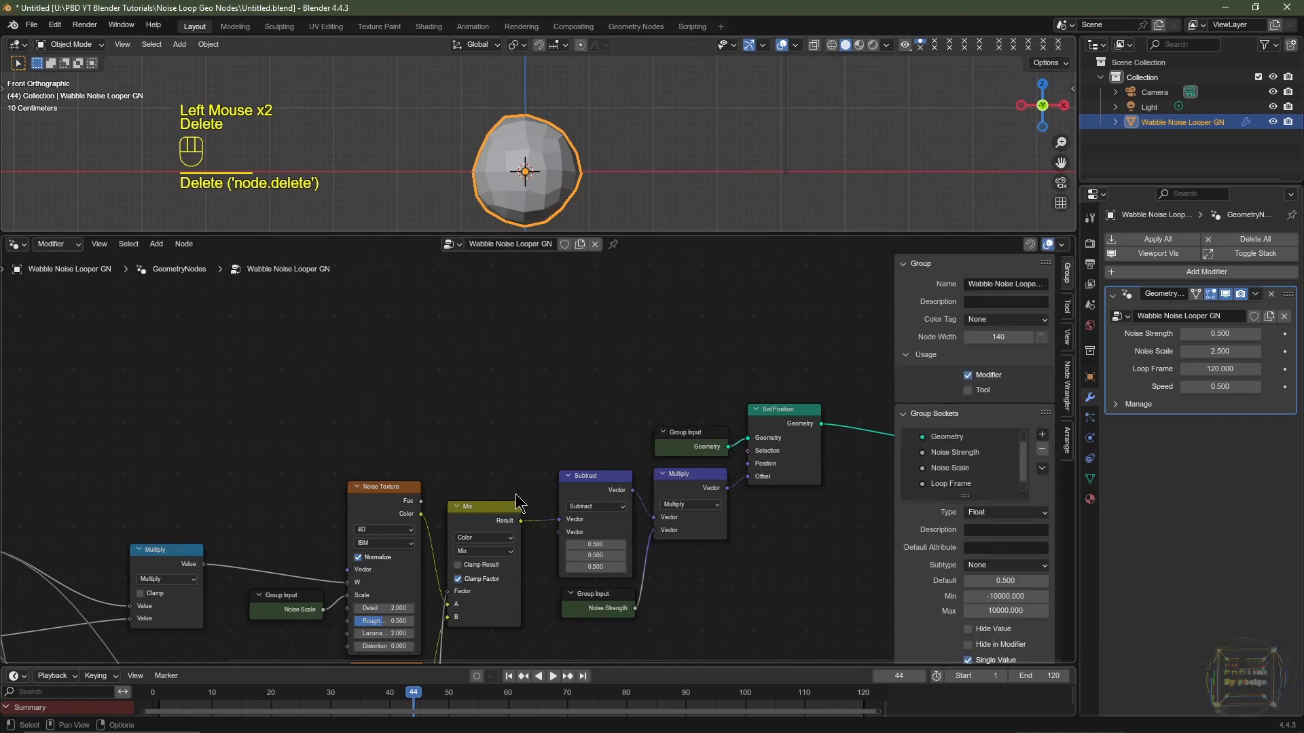
pyautogui.scroll(-4, 522, 503)
pyautogui.moveTo(522, 504); pyautogui.dragTo(532, 480, button='middle')
pyautogui.scroll(-1, 530, 502)
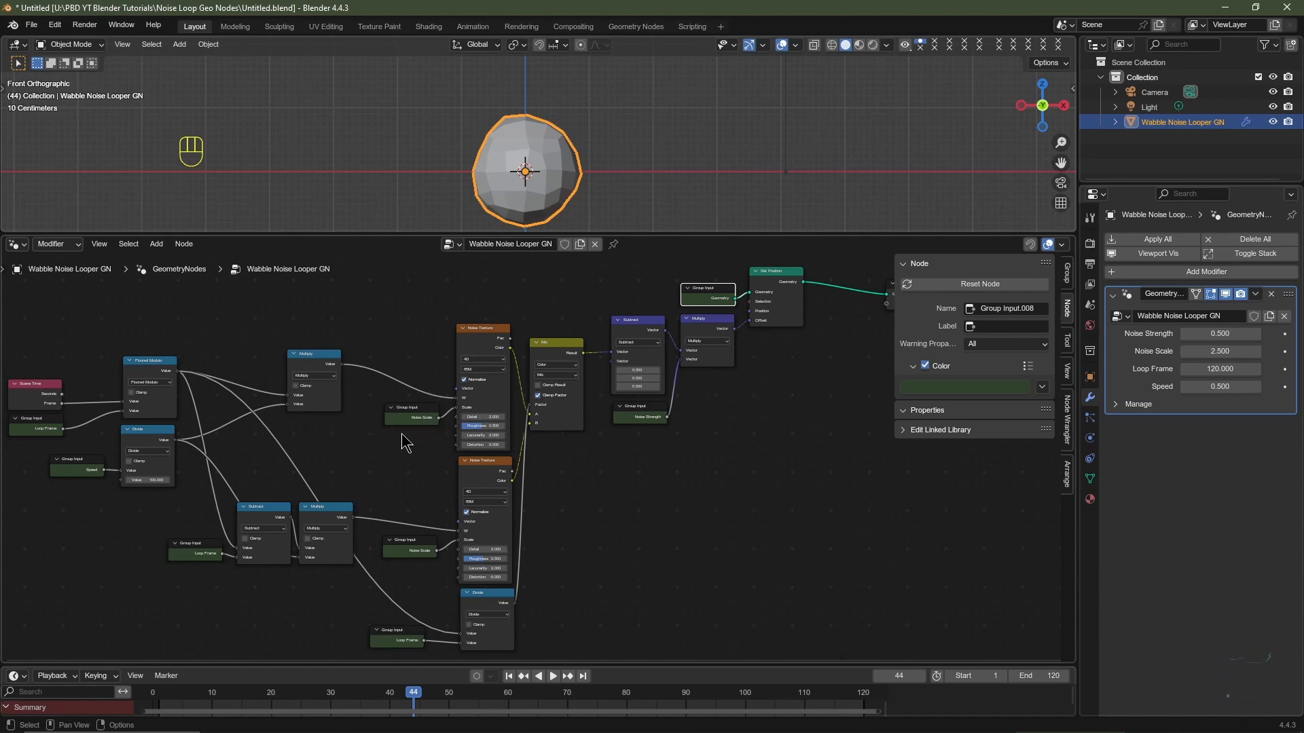
# Insert a duplicate of the upper Multiply math node on each link feeding the two Noise Textures' W inputs
pyautogui.scroll(1, 406, 443)
pyautogui.click(265, 350)
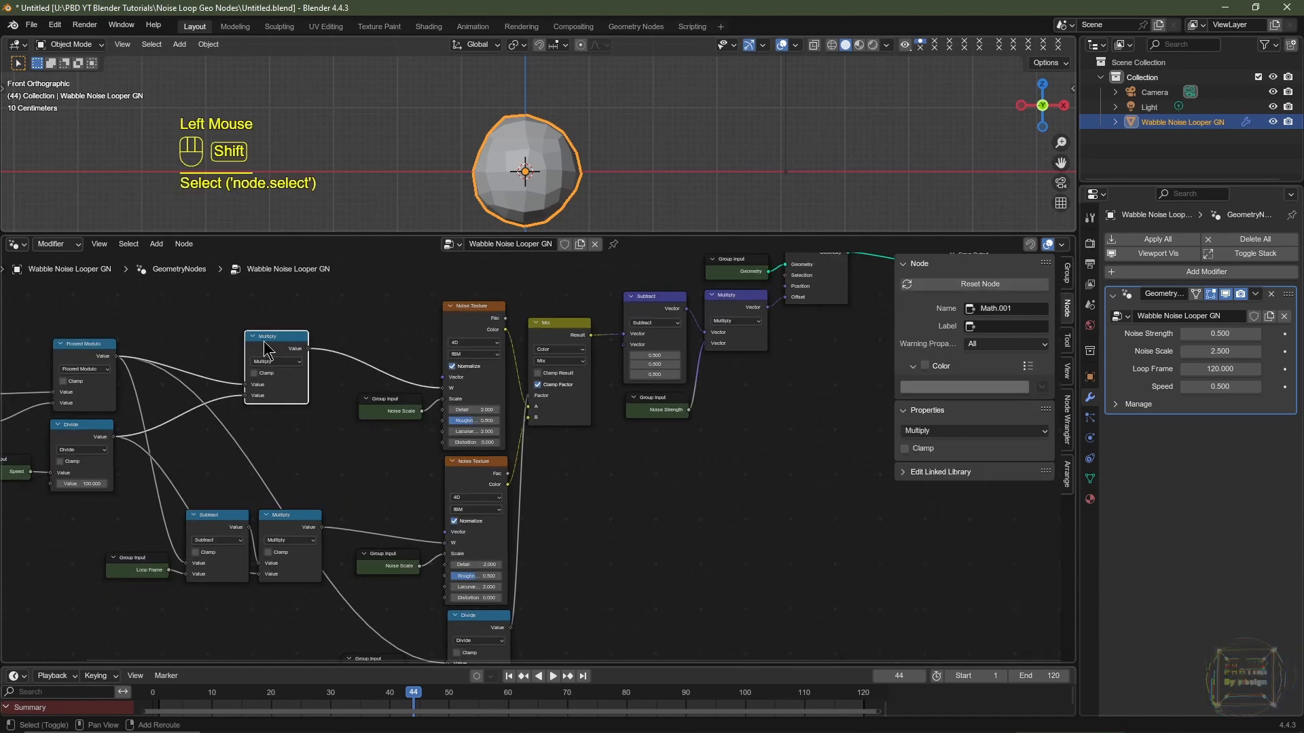
pyautogui.hotkey('shift', 'd')
pyautogui.click(381, 330)
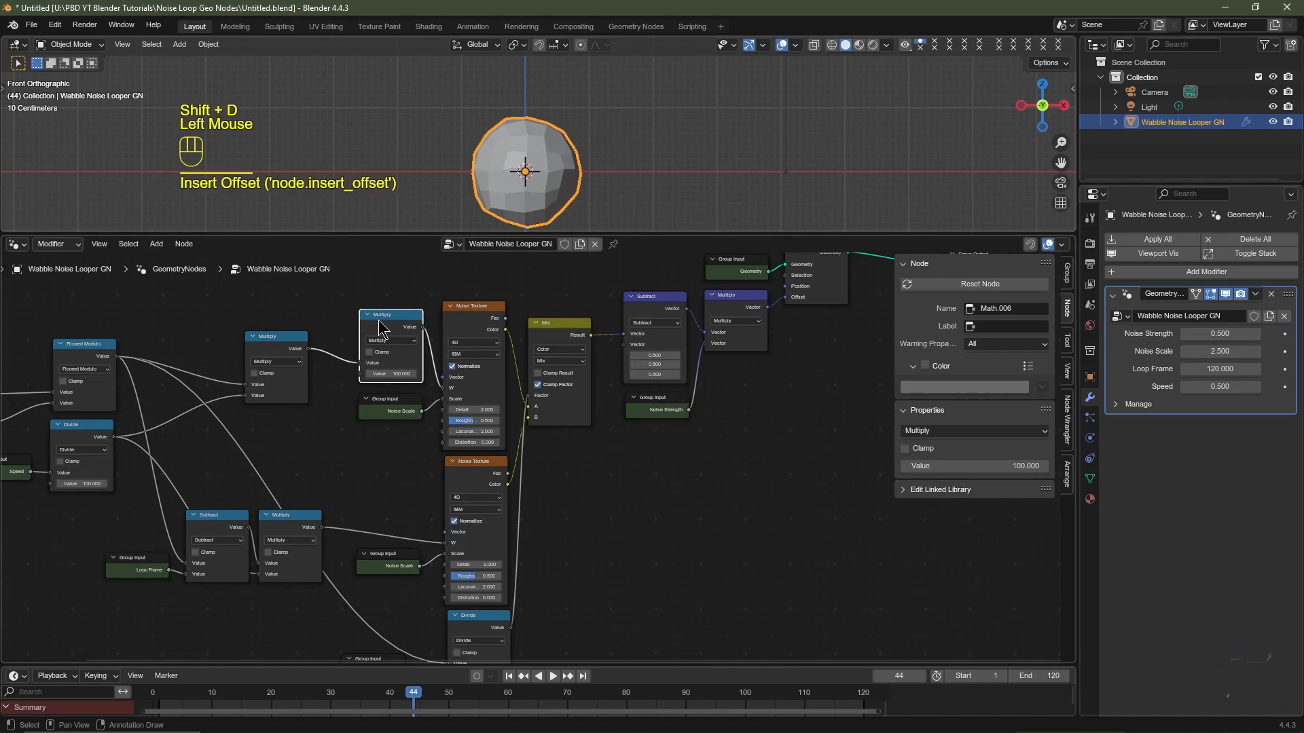
pyautogui.hotkey('shift', 'd')
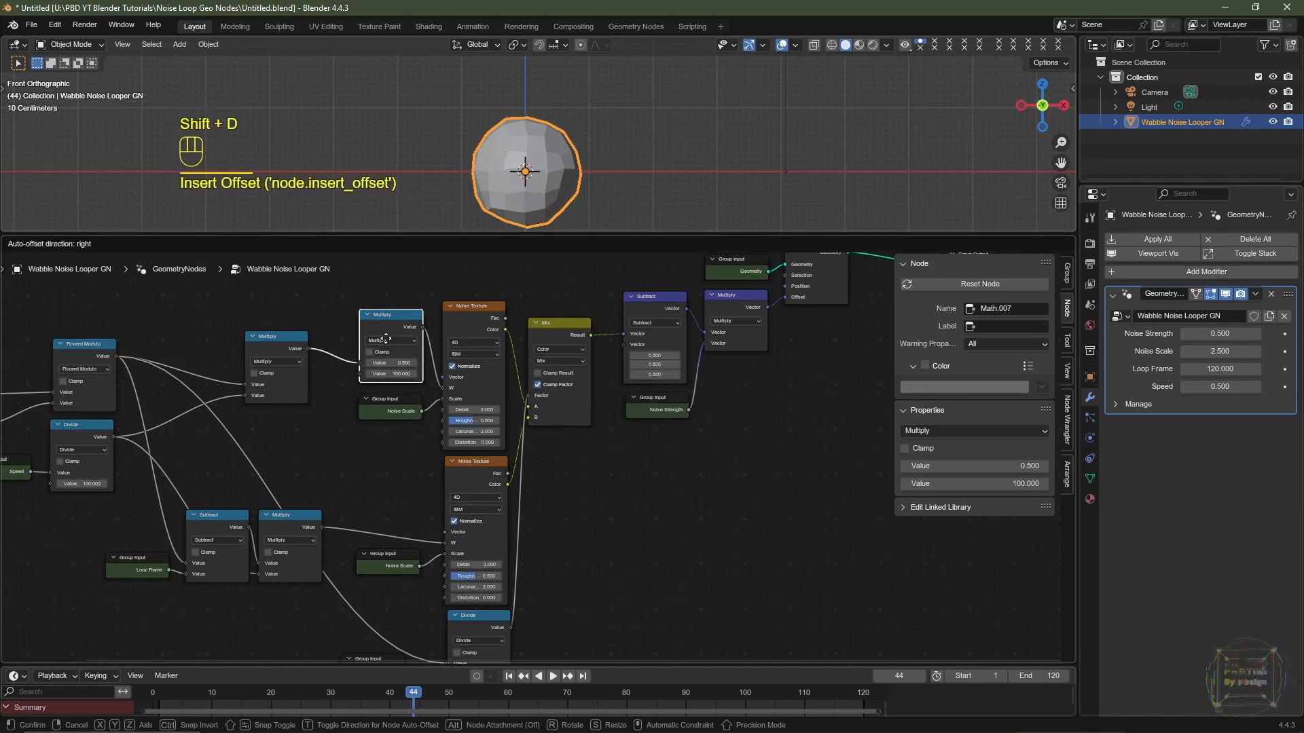
pyautogui.click(385, 498)
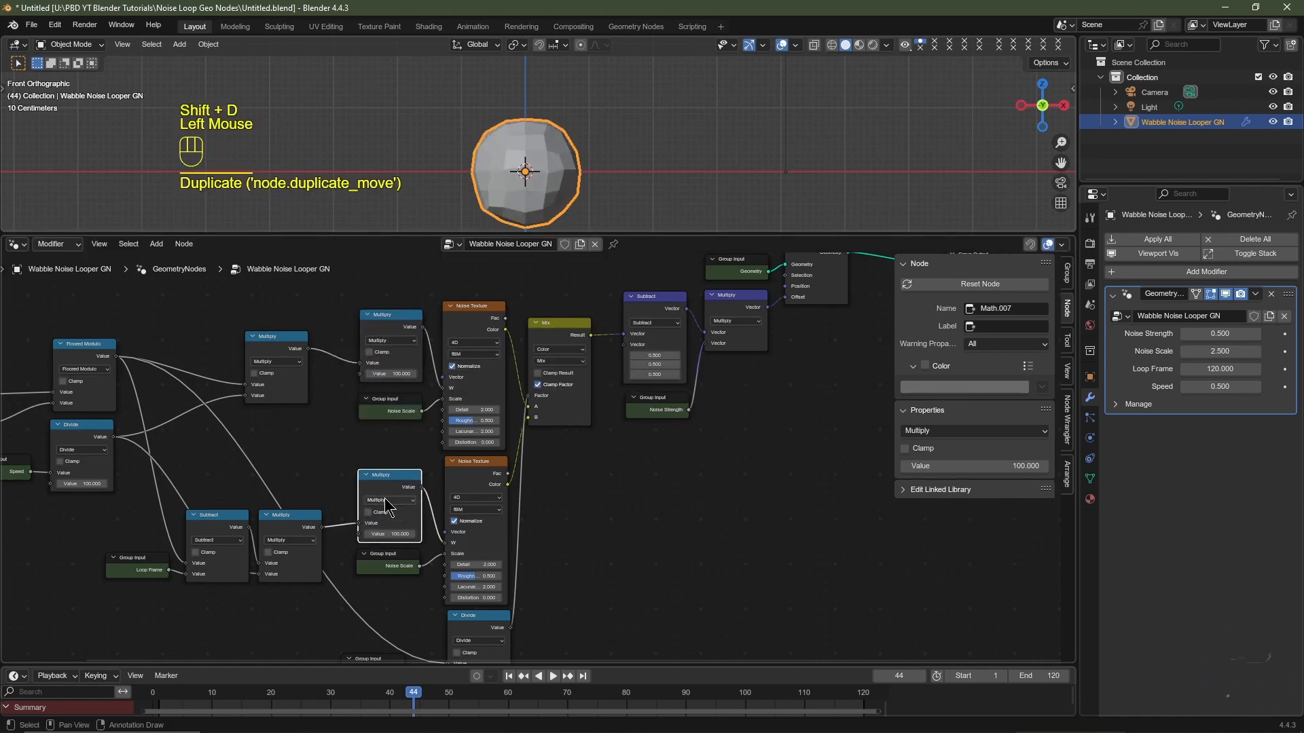
# Change both duplicated math nodes feeding the Noise Textures' W inputs to Add
pyautogui.click(390, 339)
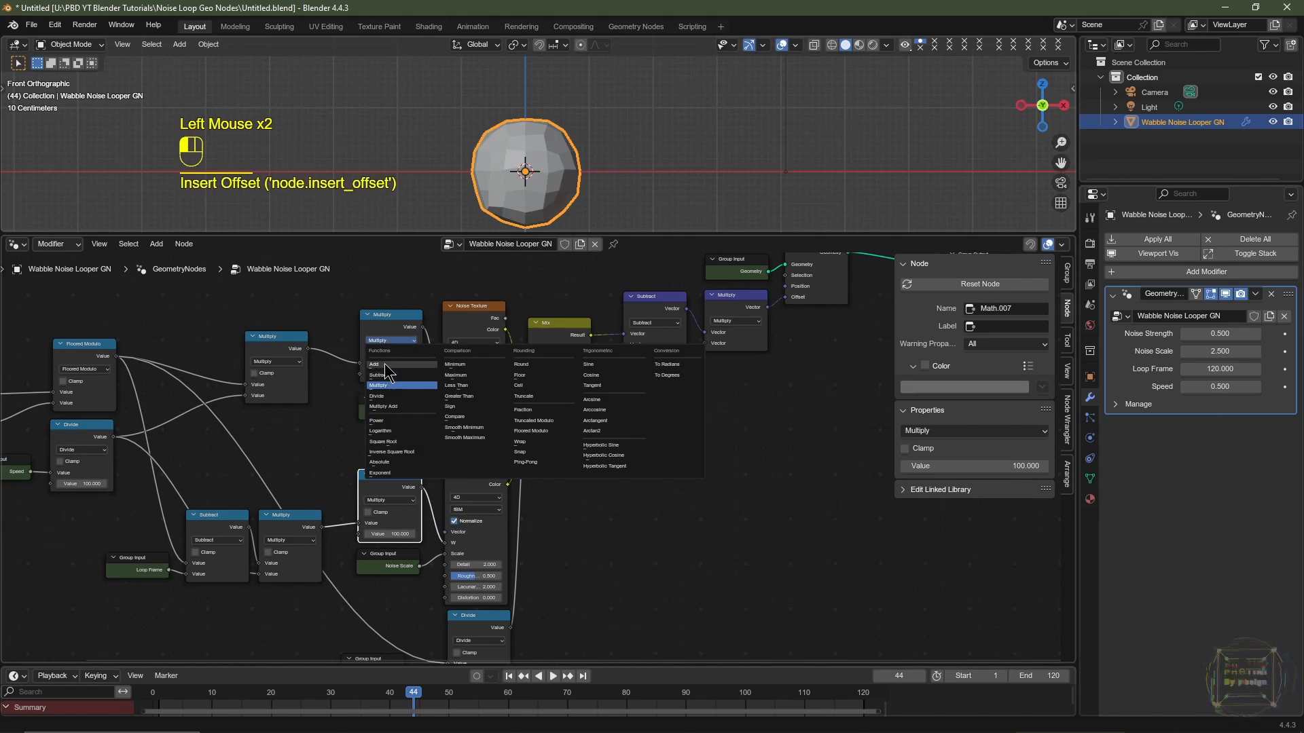
pyautogui.click(397, 365)
pyautogui.click(389, 500)
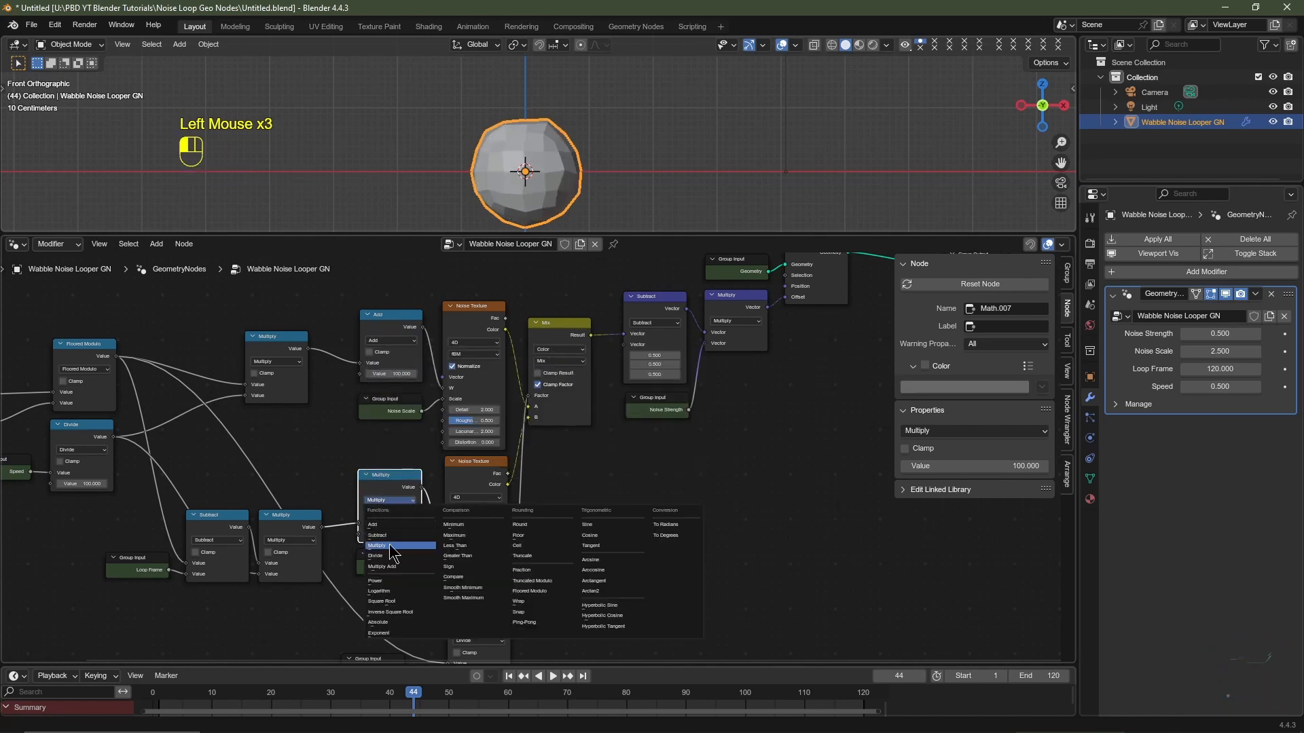
pyautogui.click(377, 524)
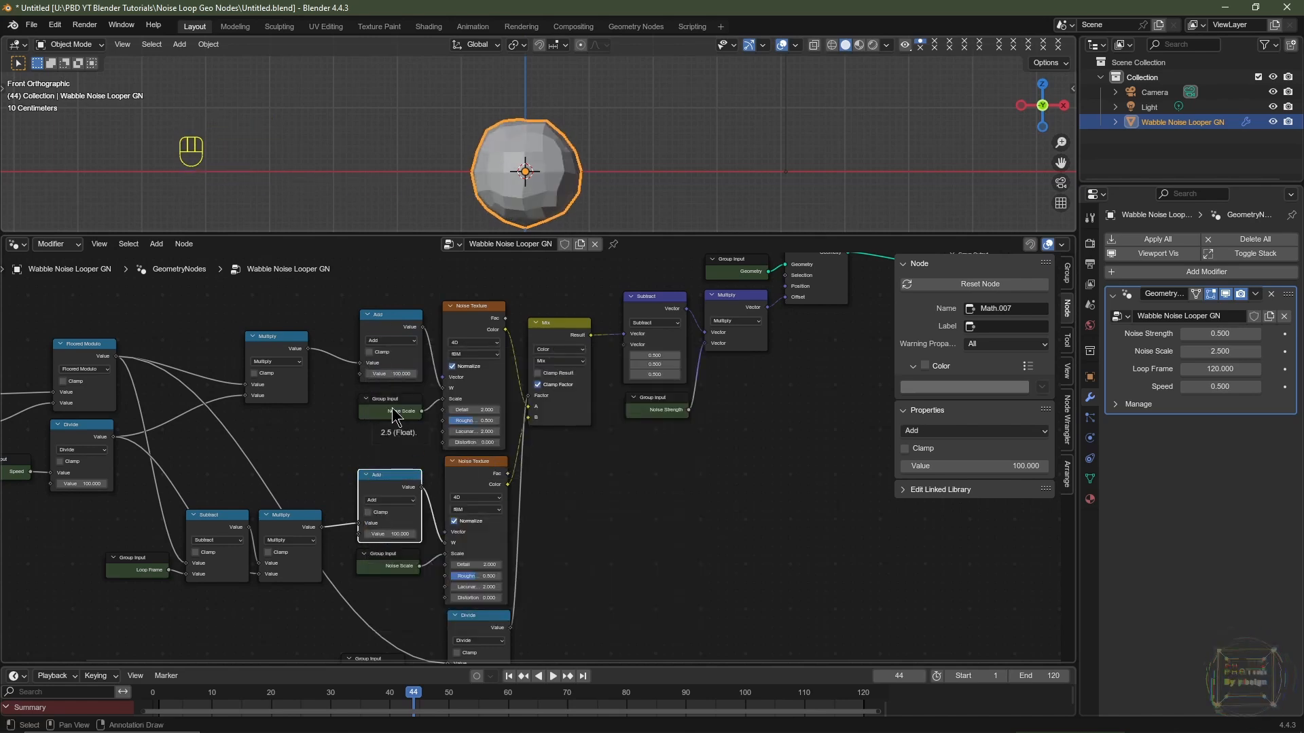
# Duplicate a Group Input with all sockets shown, expose the upper Add's second value through it, and link that input to the lower Add
pyautogui.click(396, 415)
pyautogui.hotkey('shift', 'd')
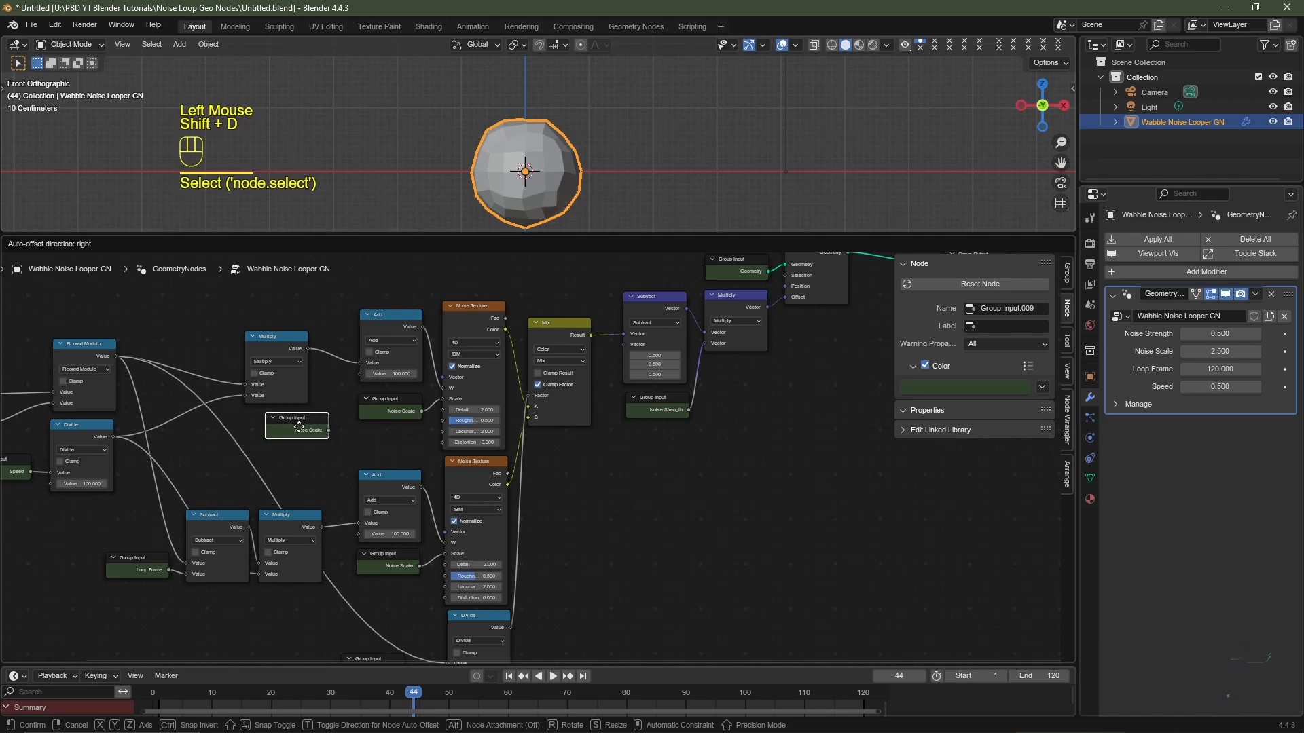
pyautogui.click(303, 434)
pyautogui.hotkey('ctrl', 'h')
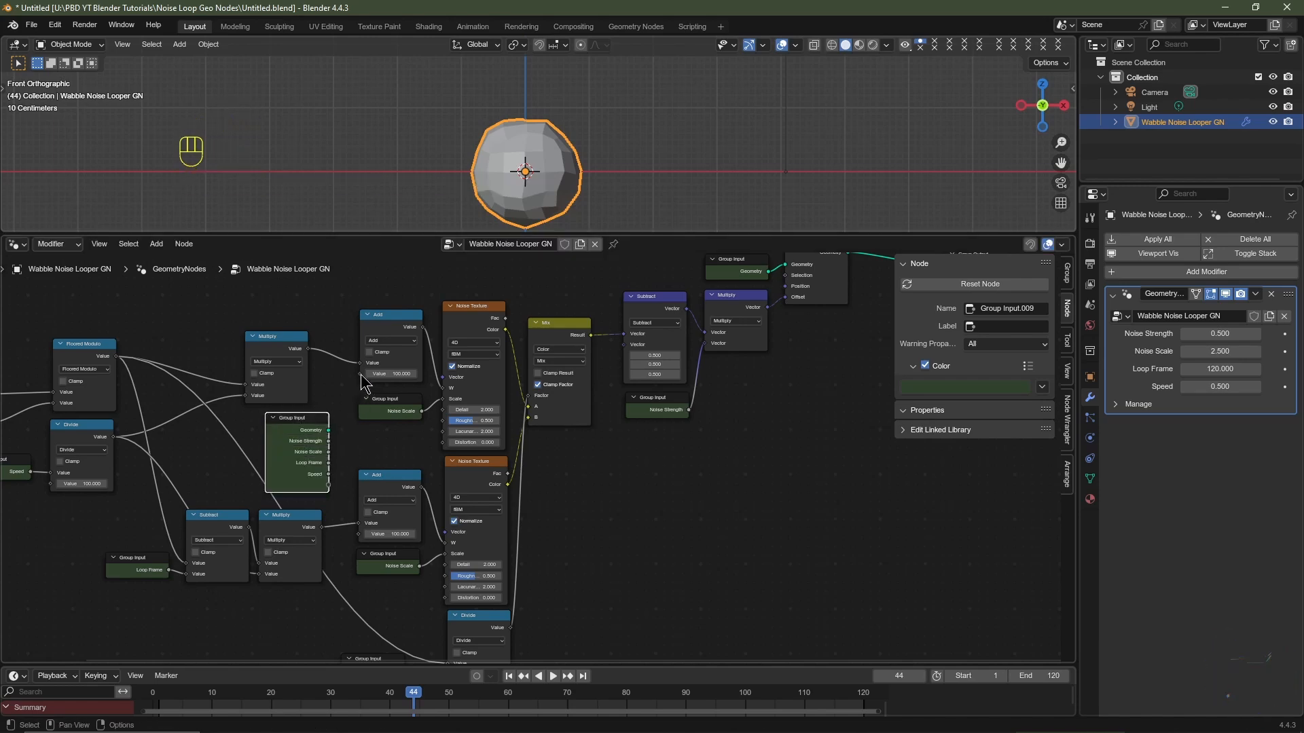
pyautogui.moveTo(361, 375); pyautogui.dragTo(331, 487)
pyautogui.click(361, 534)
pyautogui.rightClick(361, 534)
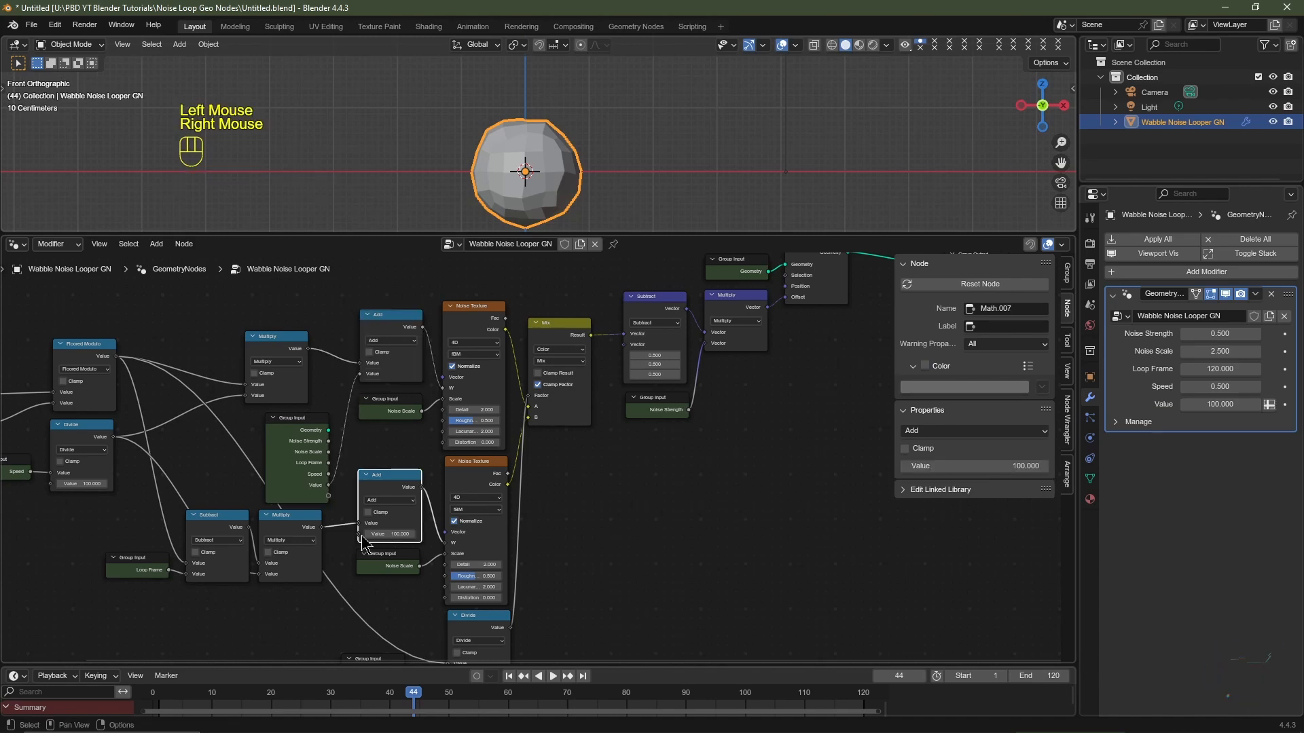
pyautogui.moveTo(360, 534); pyautogui.dragTo(337, 489)
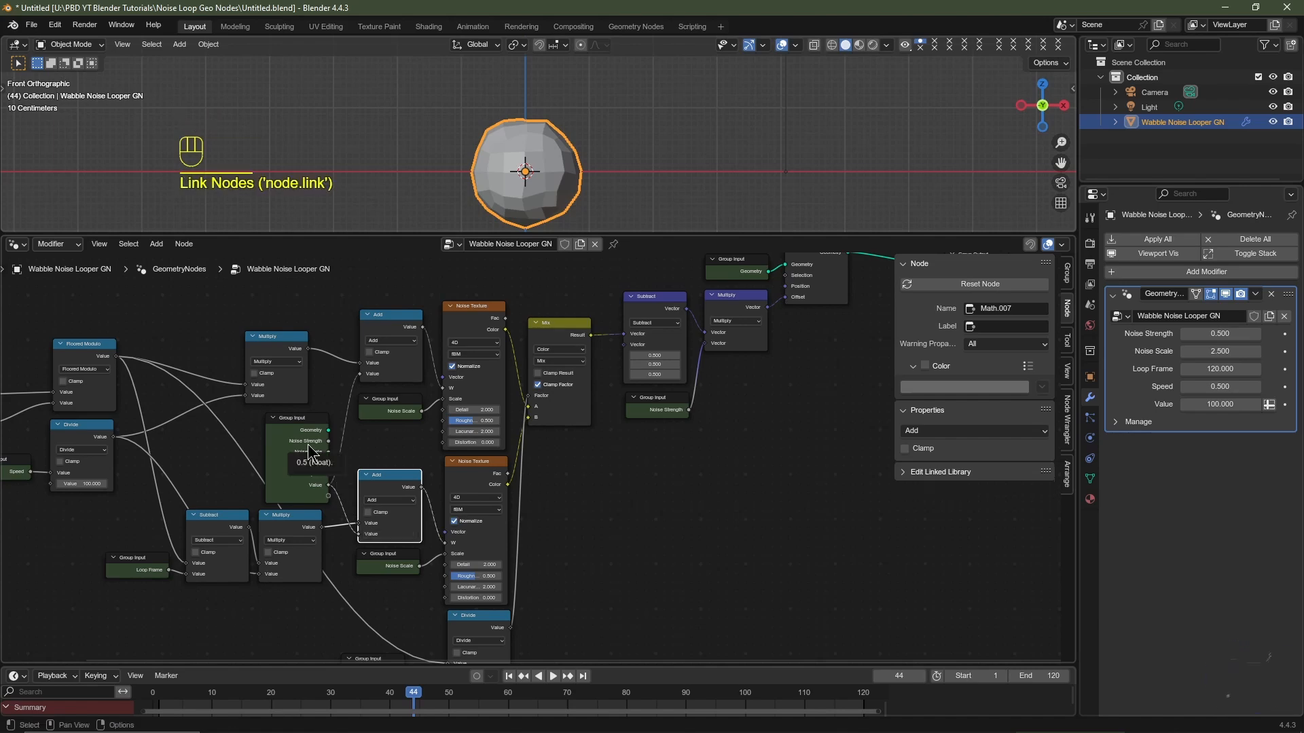
# Rename the newly exposed Value group input socket to Seed
pyautogui.click(310, 453)
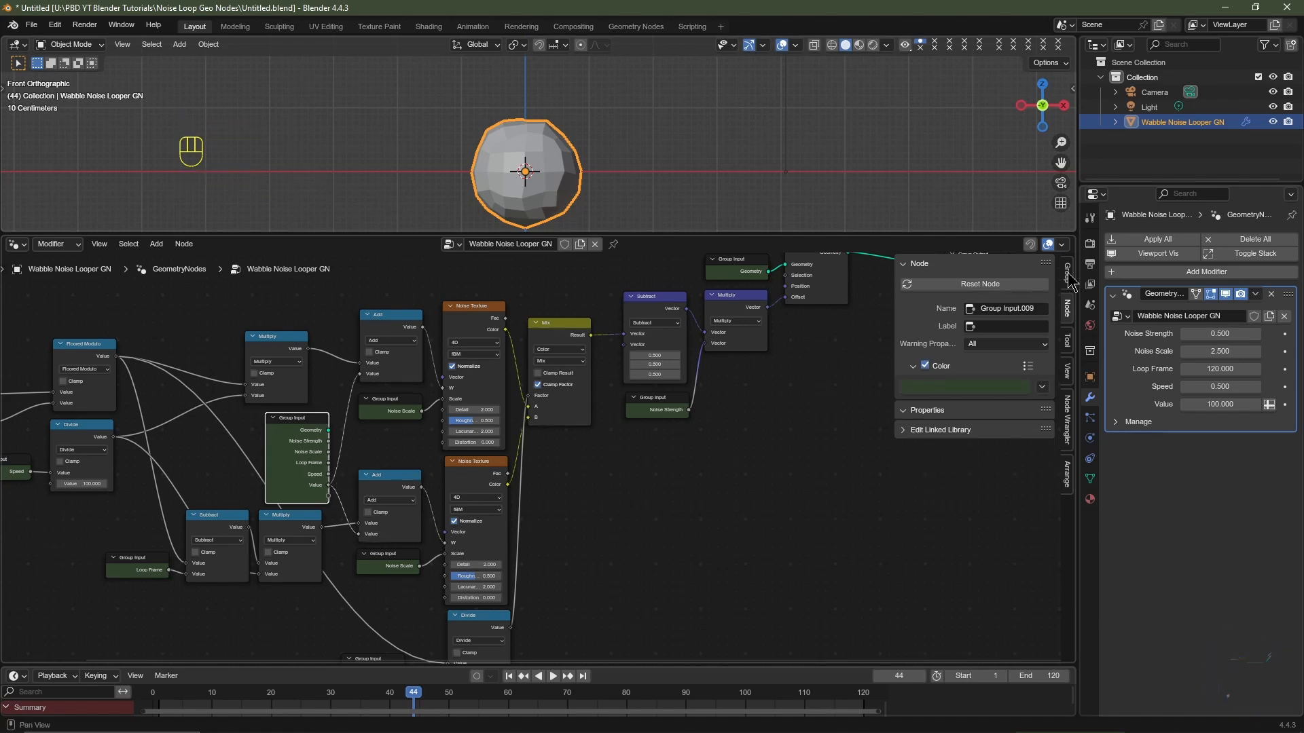
pyautogui.click(1068, 277)
pyautogui.scroll(-2, 964, 470)
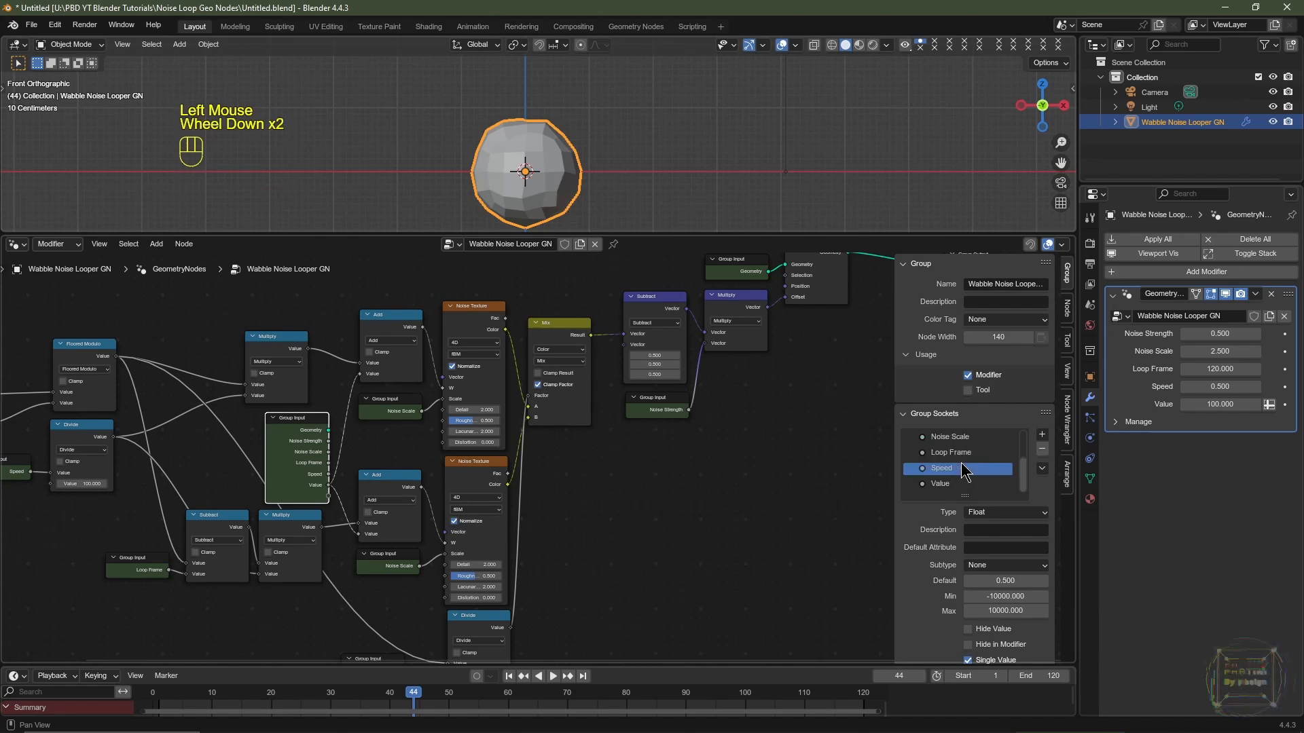
pyautogui.click(945, 485)
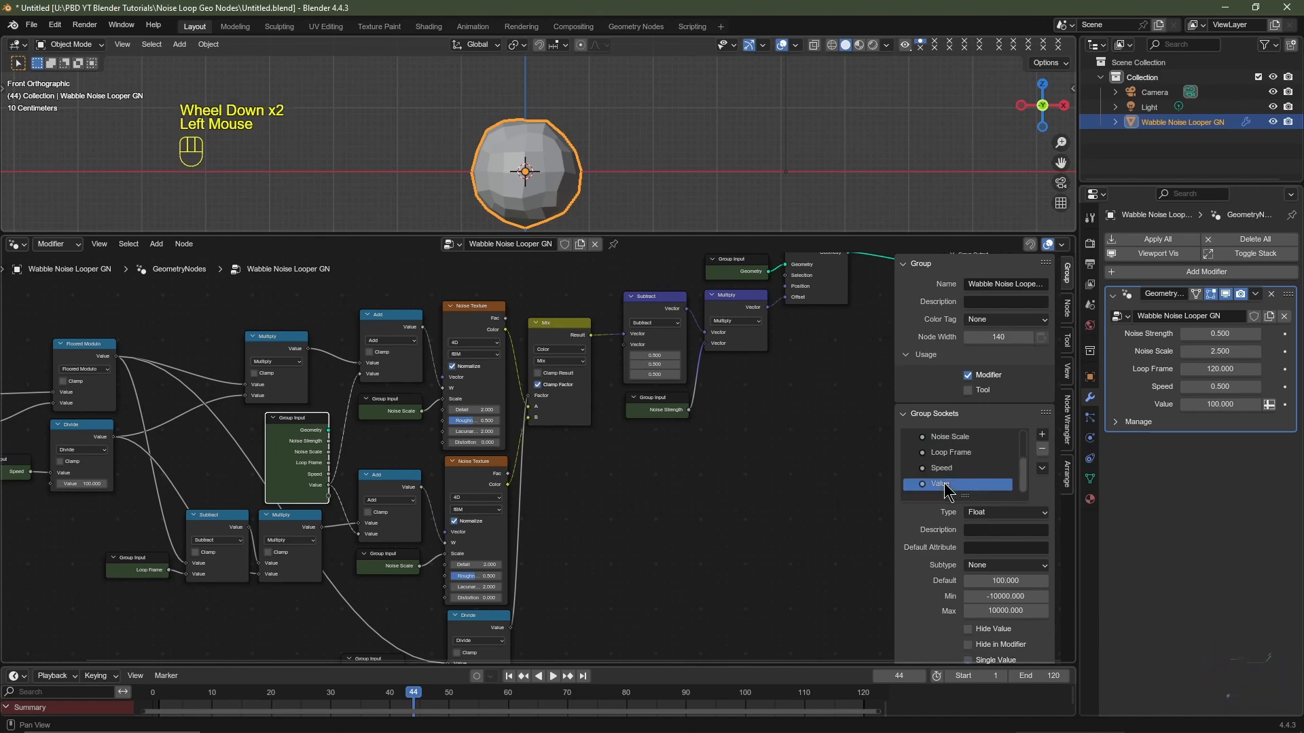
pyautogui.doubleClick(948, 483)
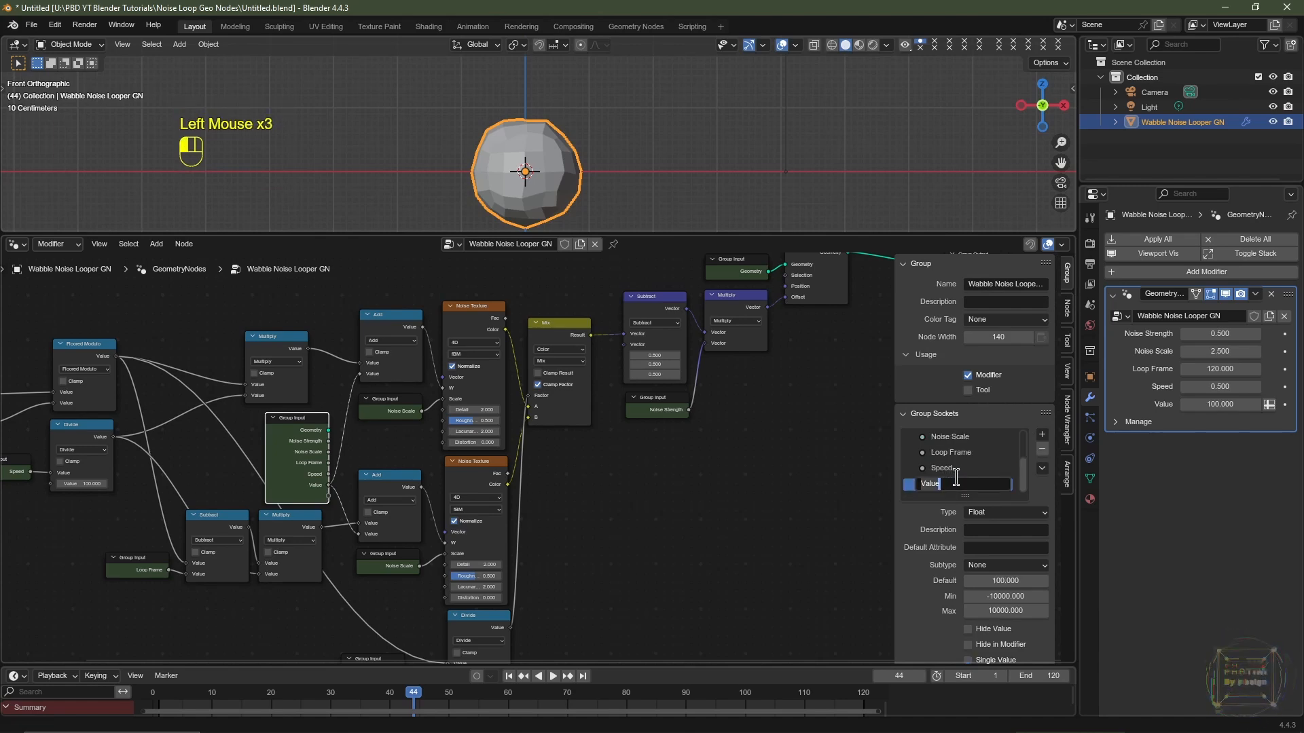
pyautogui.write('Seed')
pyautogui.press('Return')
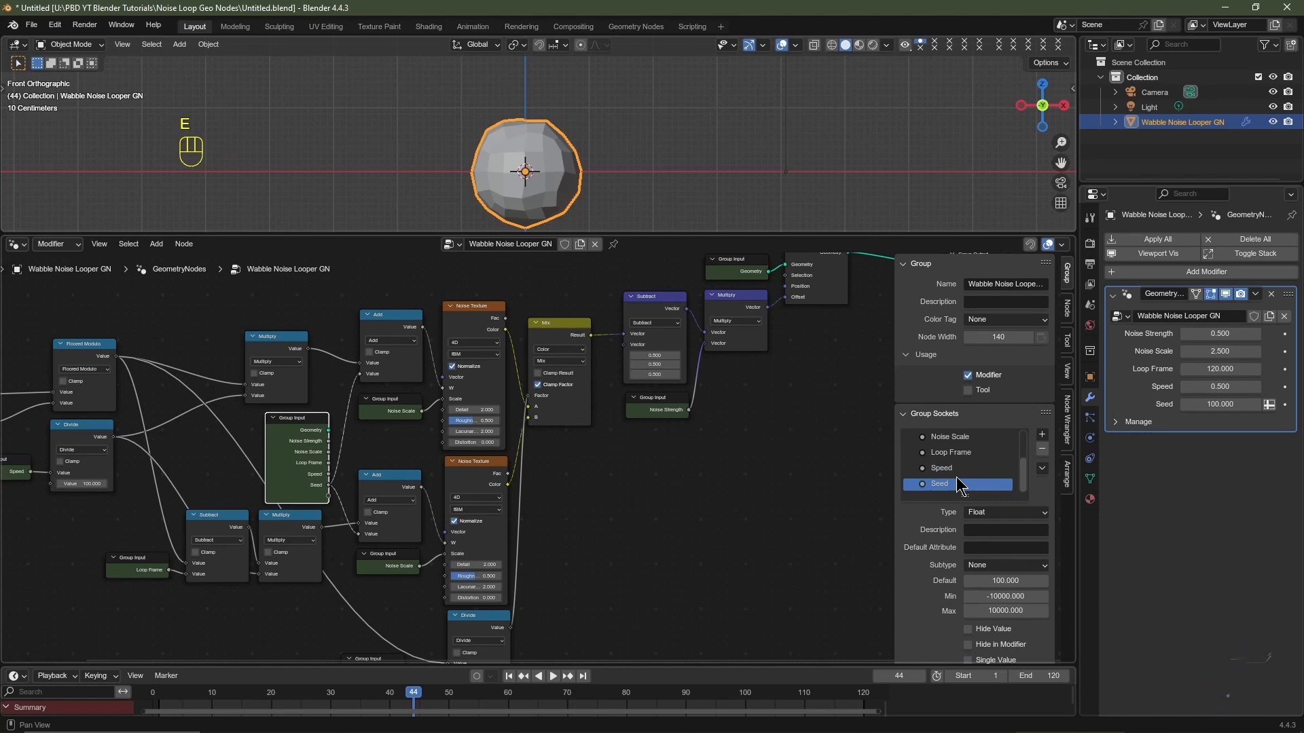
# Change the Seed socket's type to Integer, enable Single Value, and briefly test other seed values in the modifier
pyautogui.click(988, 520)
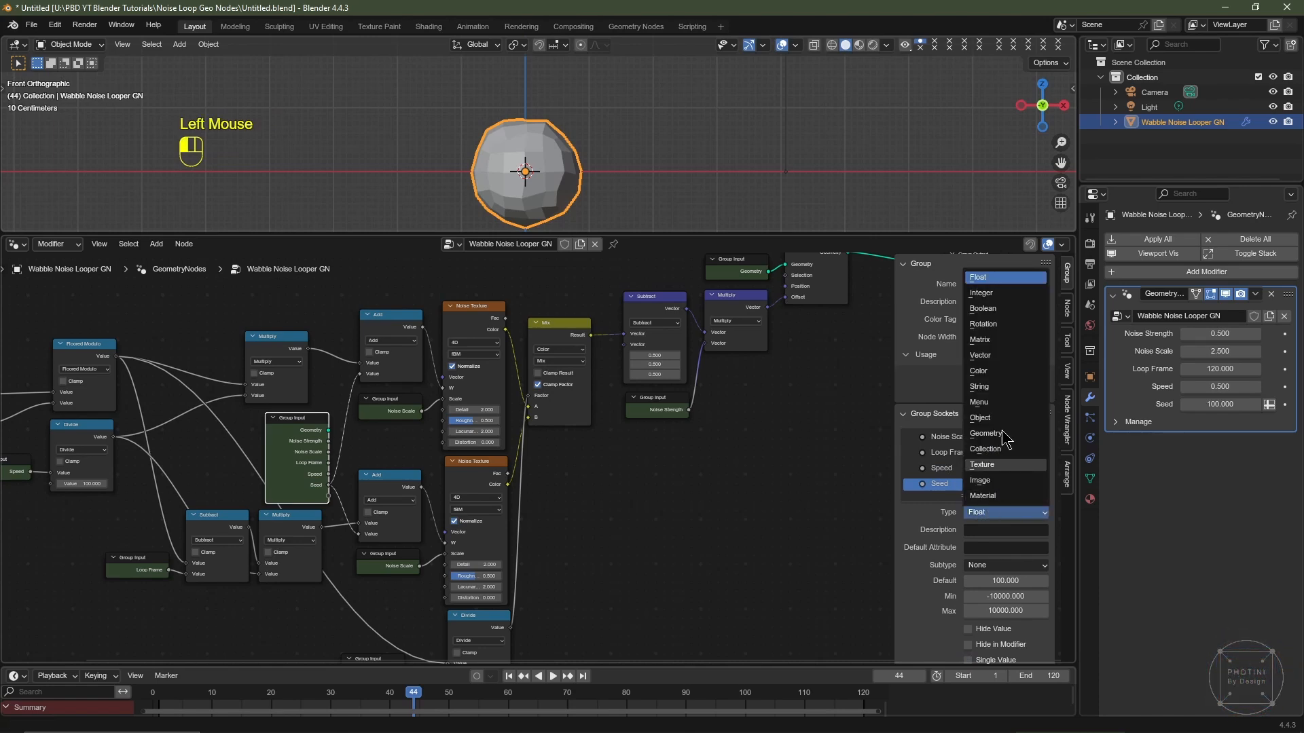
pyautogui.click(1015, 303)
pyautogui.scroll(-5, 1033, 479)
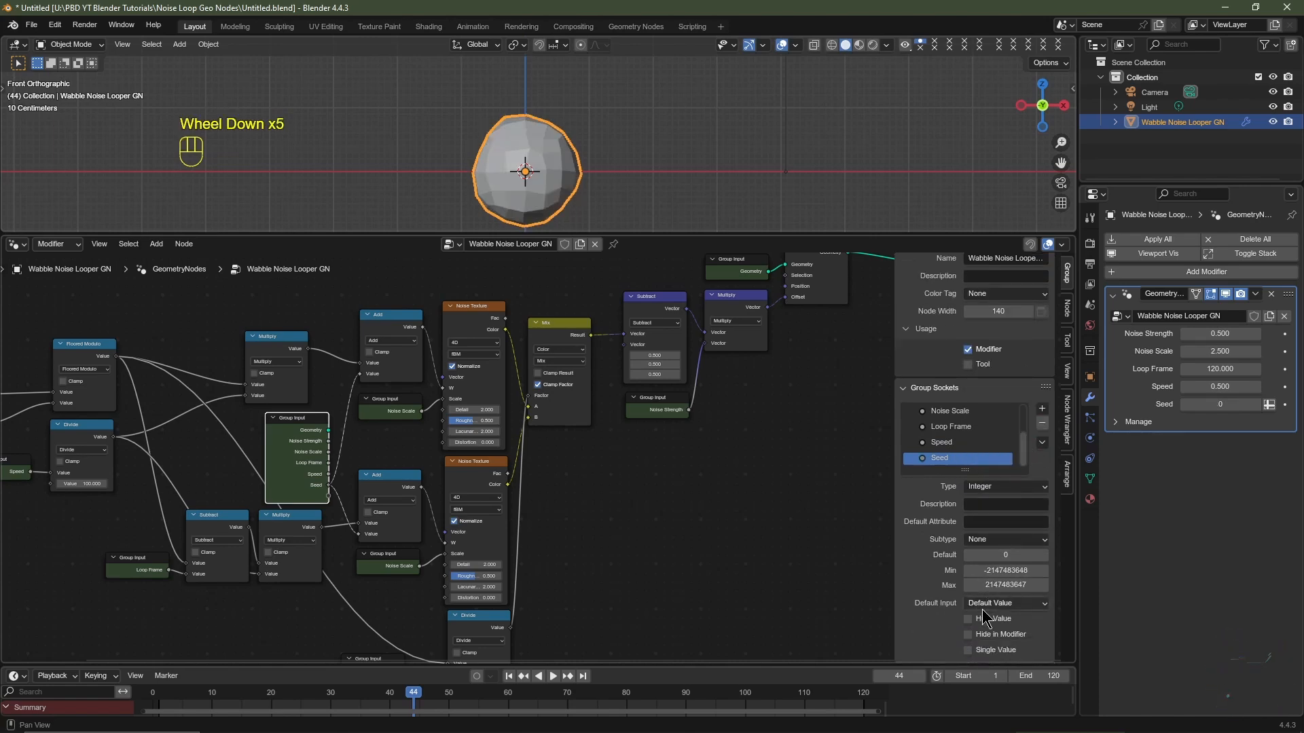
pyautogui.click(969, 651)
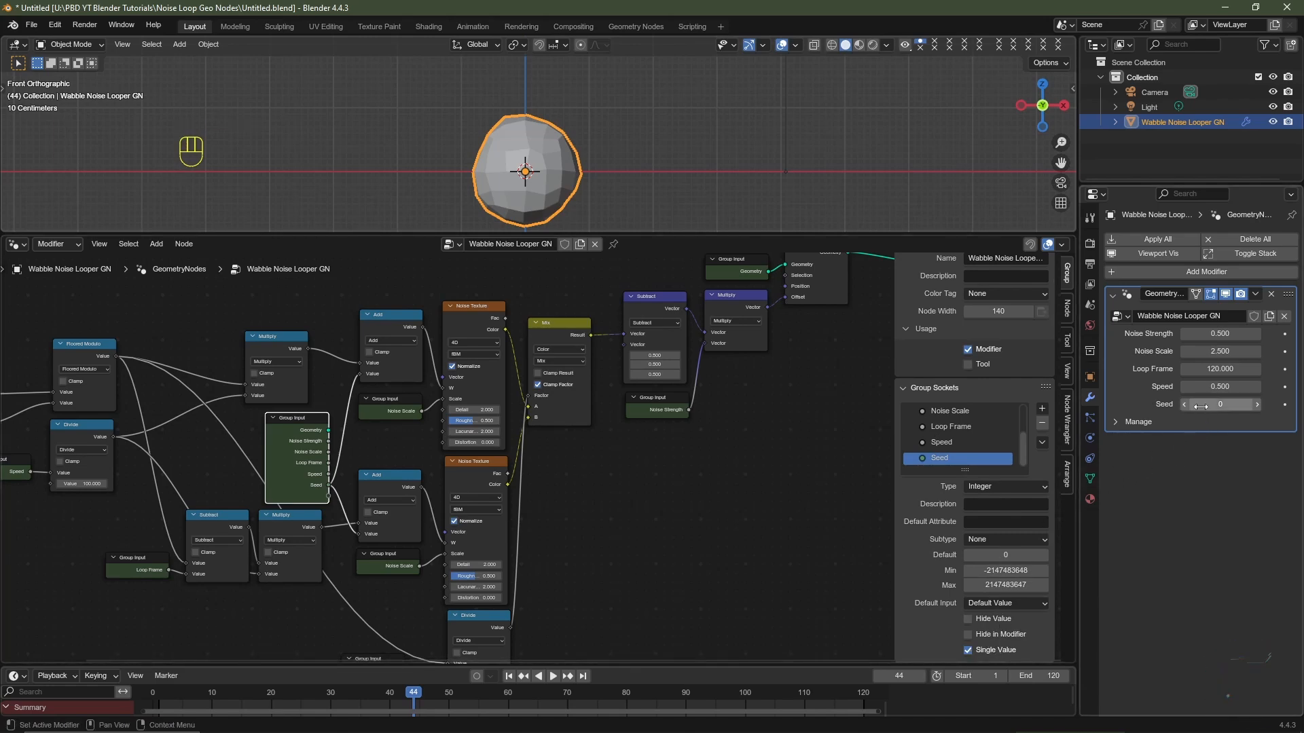
pyautogui.moveTo(1210, 405); pyautogui.dragTo(1249, 405)
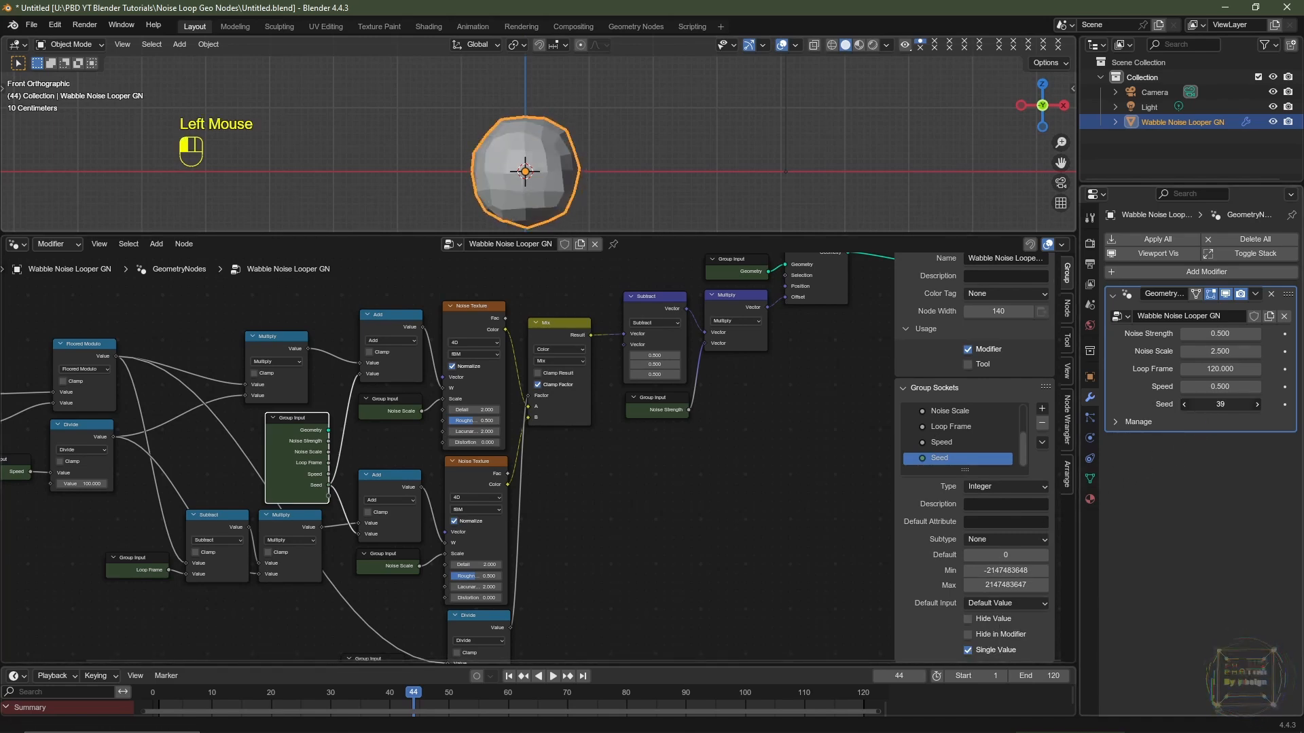
pyautogui.rightClick(1250, 406)
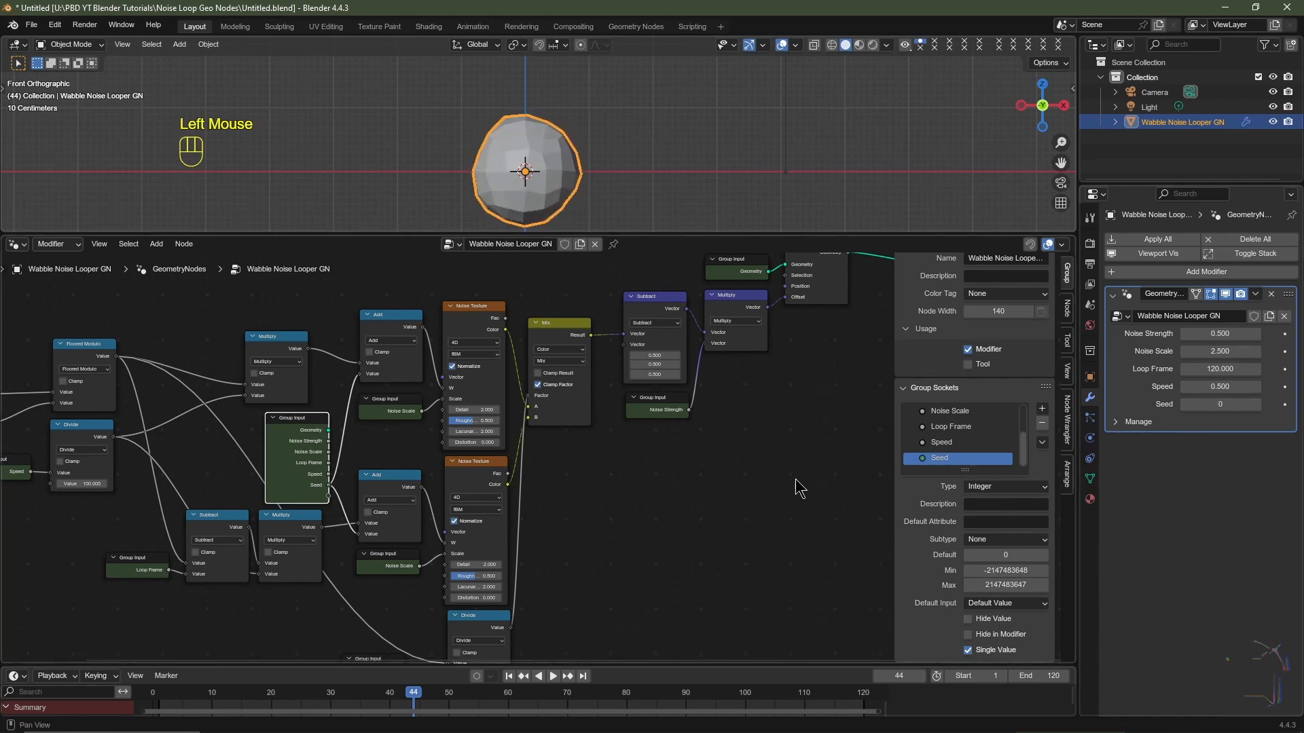
# Hide the unused sockets on the Group Input supplying Seed and place it between the two Multiply nodes
pyautogui.click(299, 429)
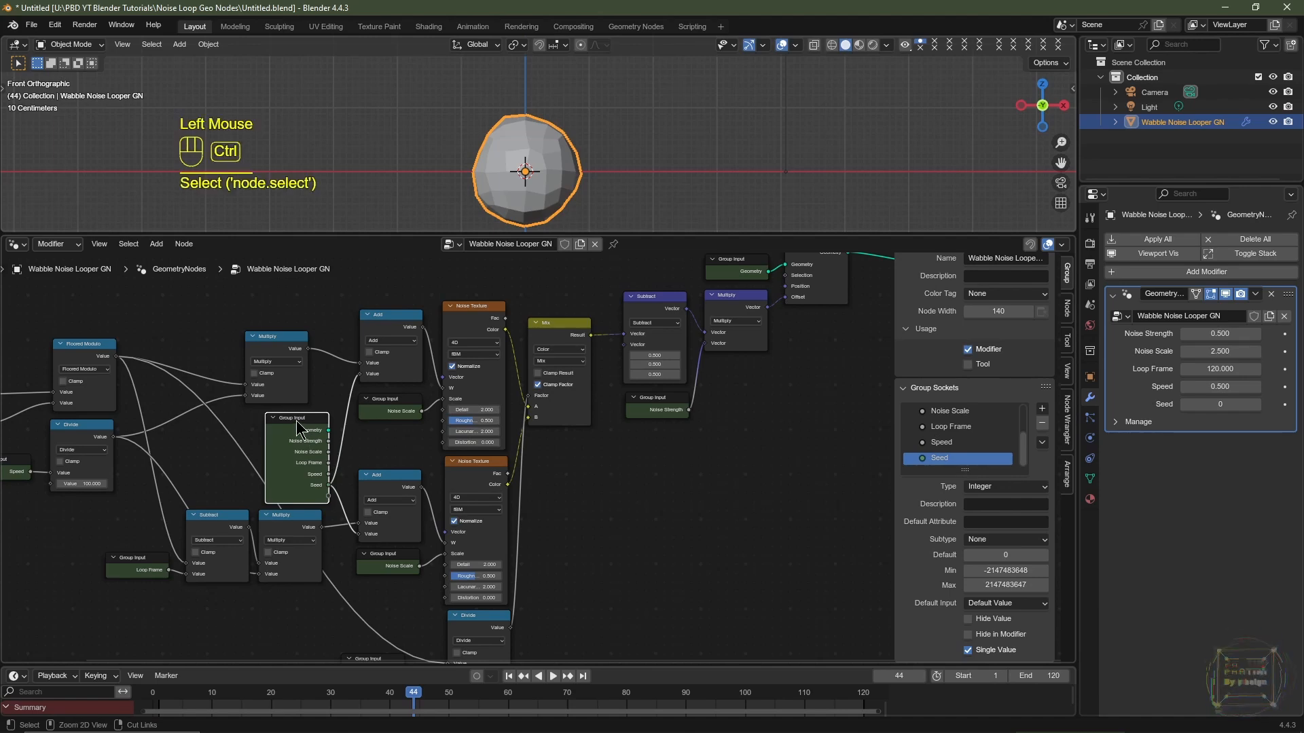
pyautogui.hotkey('ctrl', 'h')
pyautogui.moveTo(299, 434); pyautogui.dragTo(284, 455)
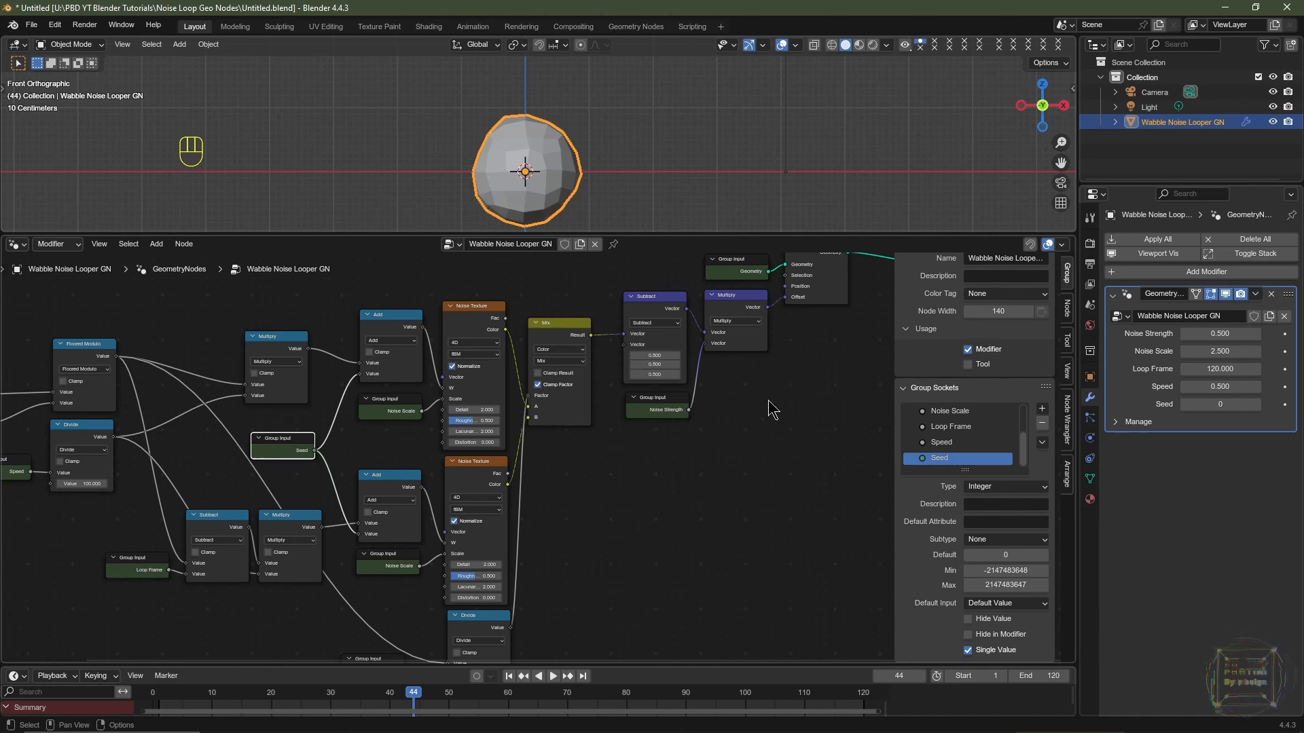
# Duplicate the Geometry Group Input with all sockets shown and expose Set Position's Selection through it as a new input
pyautogui.moveTo(820, 355); pyautogui.dragTo(748, 468, button='middle')
pyautogui.moveTo(681, 372); pyautogui.dragTo(677, 350)
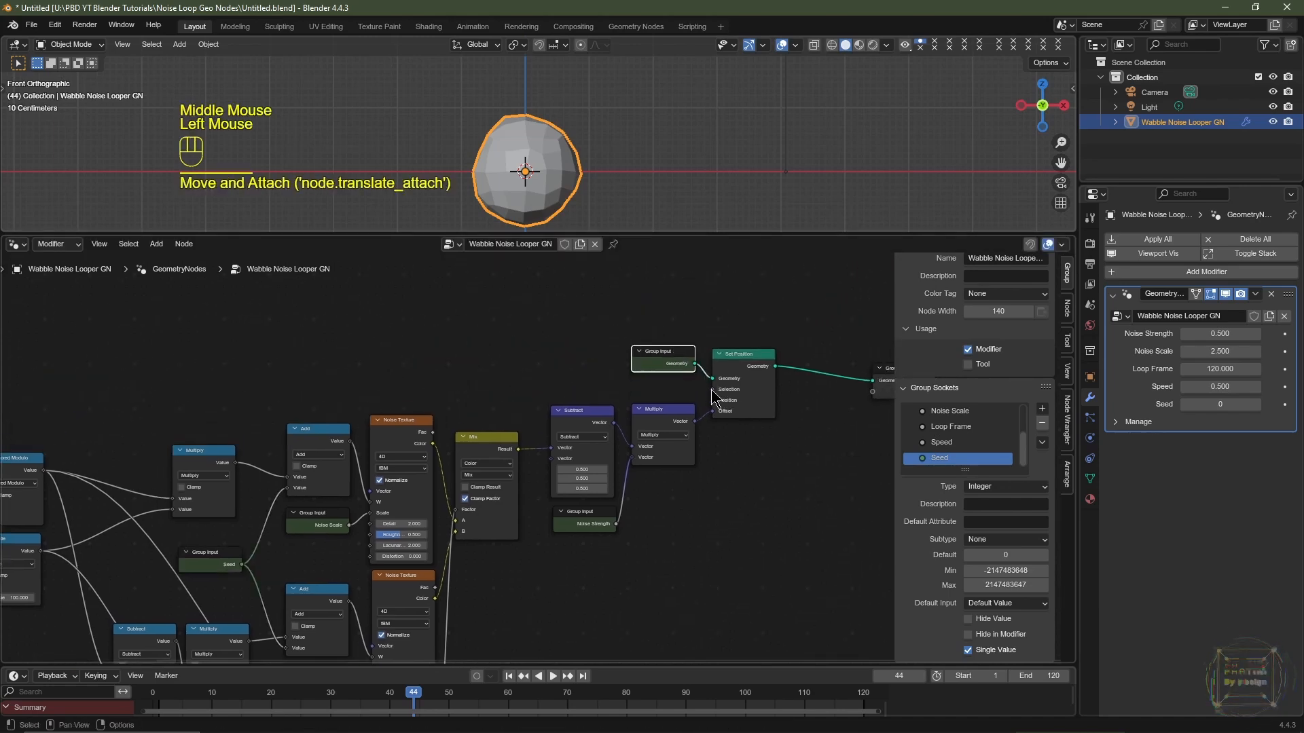
pyautogui.doubleClick(669, 360)
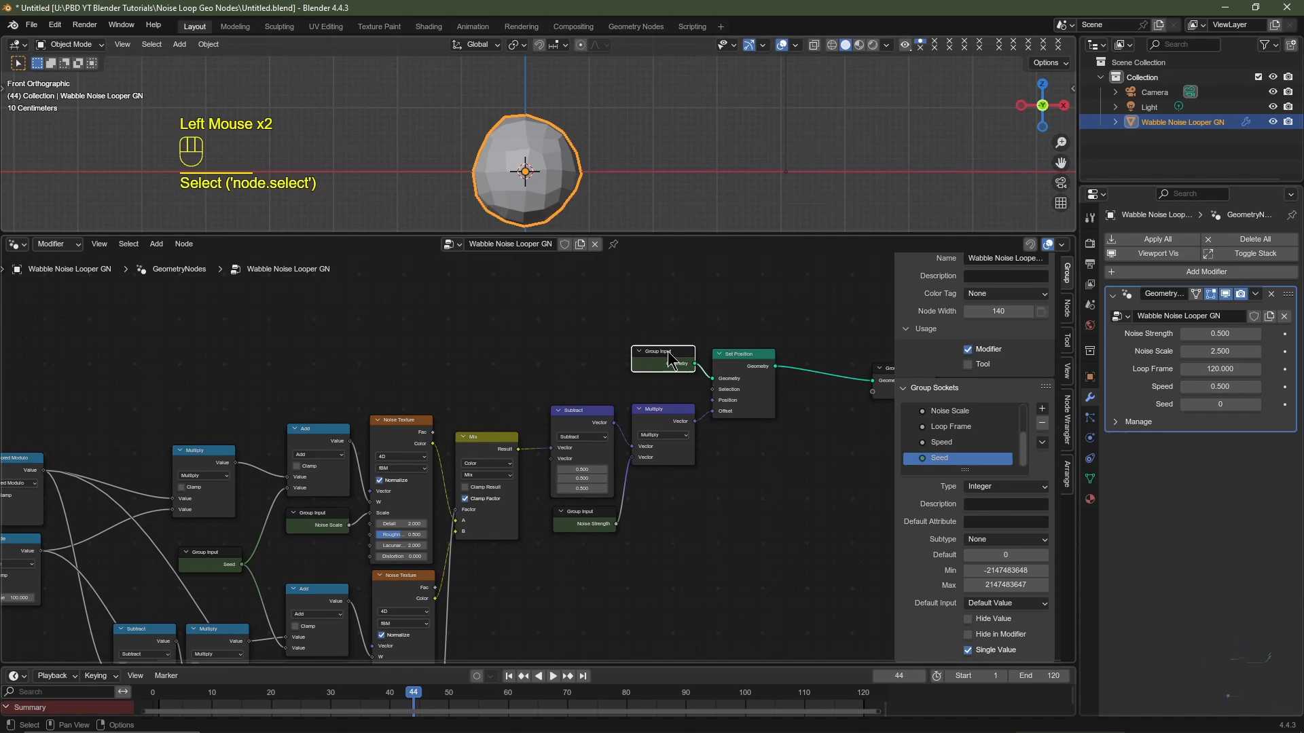
pyautogui.hotkey('shift', 'd')
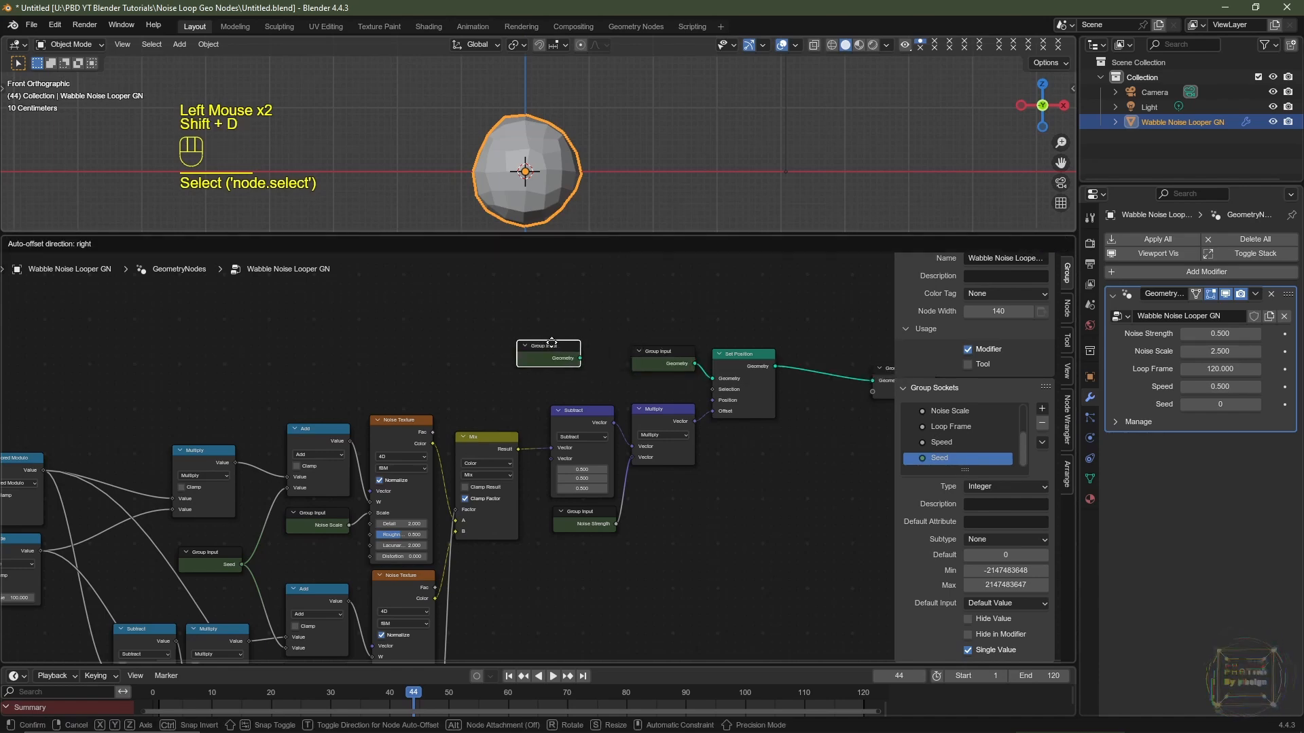
pyautogui.click(556, 345)
pyautogui.hotkey('ctrl', 'h')
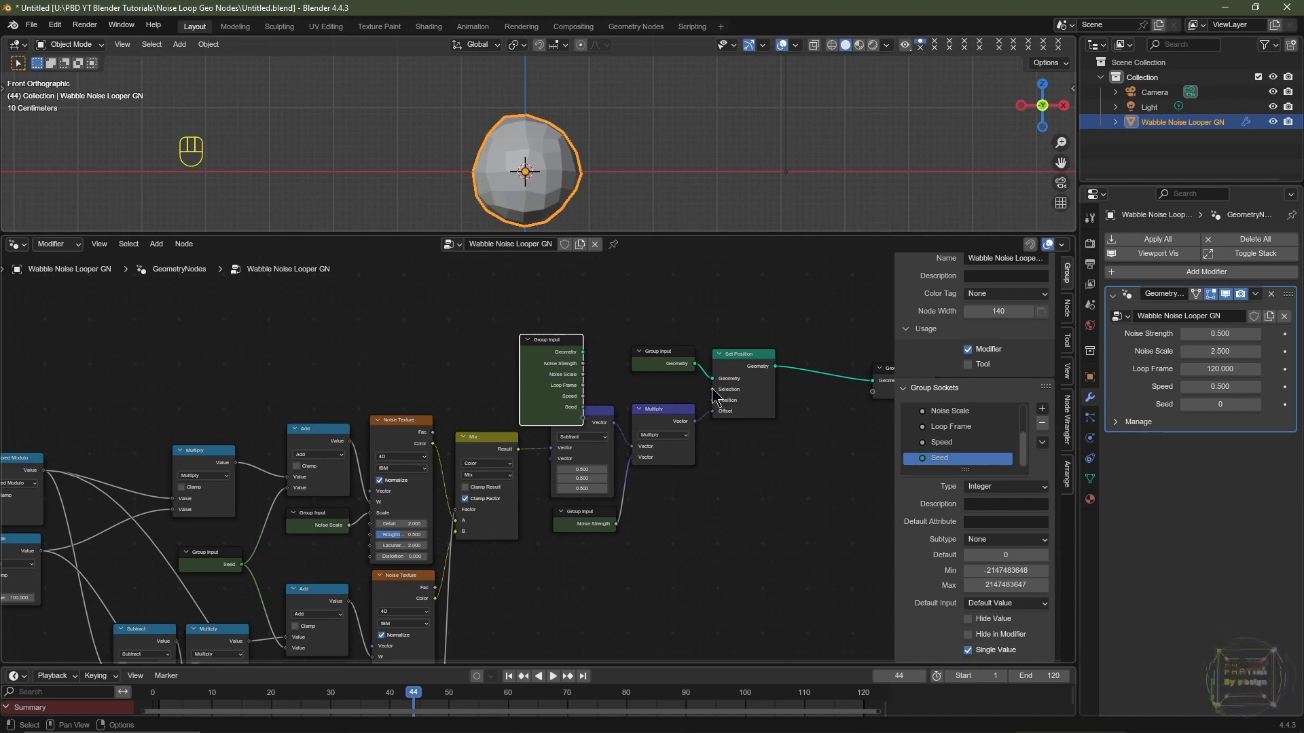
pyautogui.moveTo(712, 389); pyautogui.dragTo(585, 417)
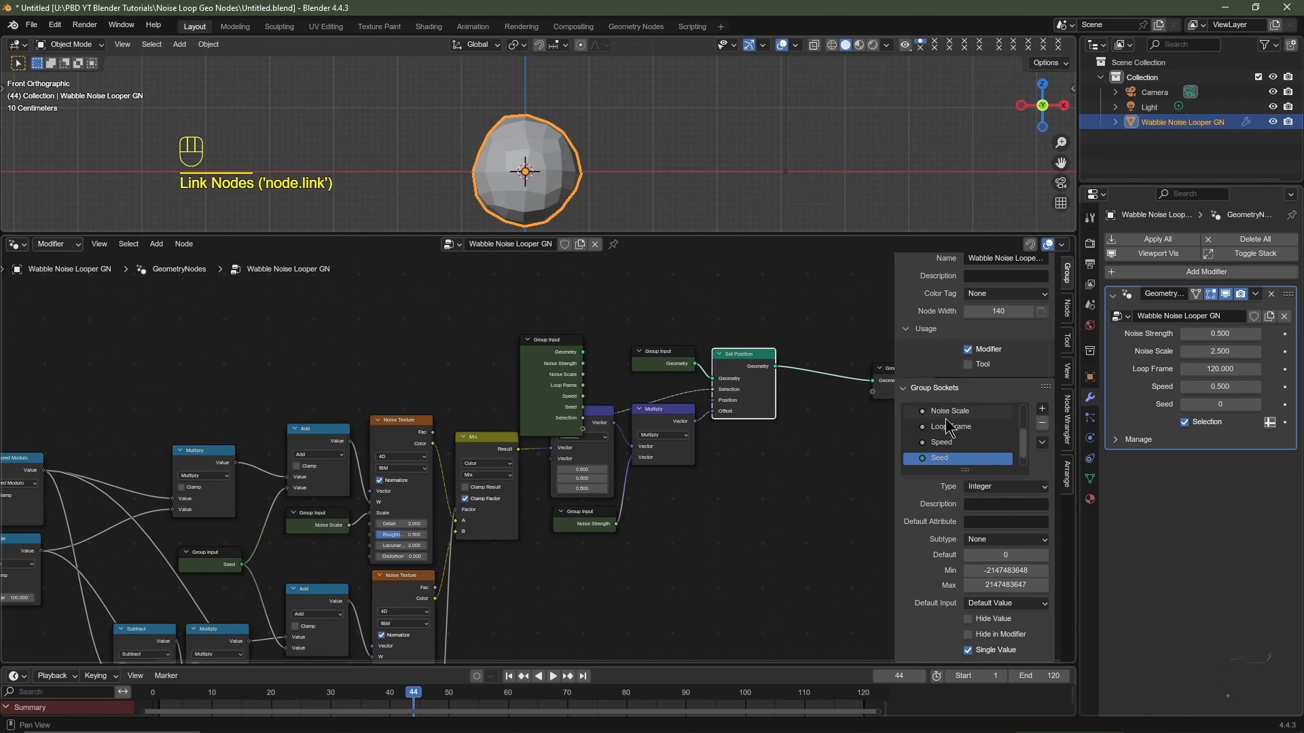
# Rename the Selection group socket to Vertex Group
pyautogui.scroll(-4, 952, 438)
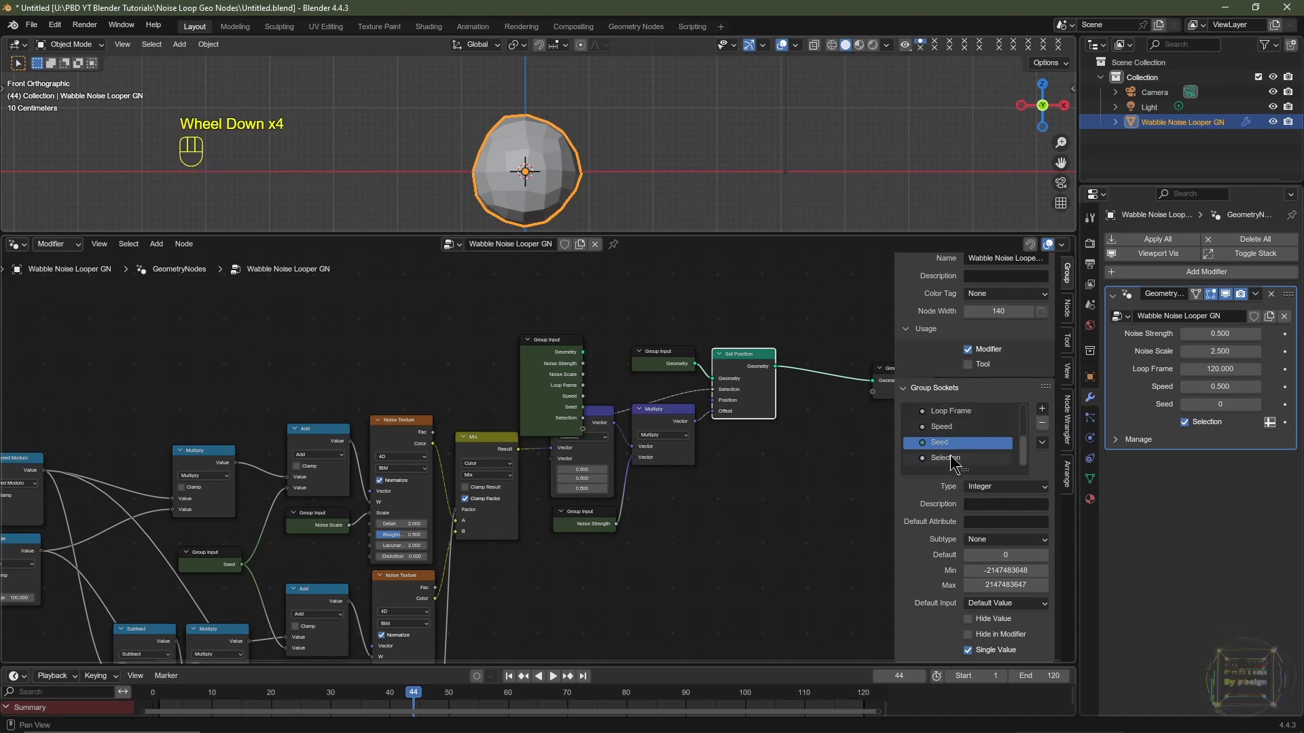
pyautogui.click(951, 462)
pyautogui.click(940, 487)
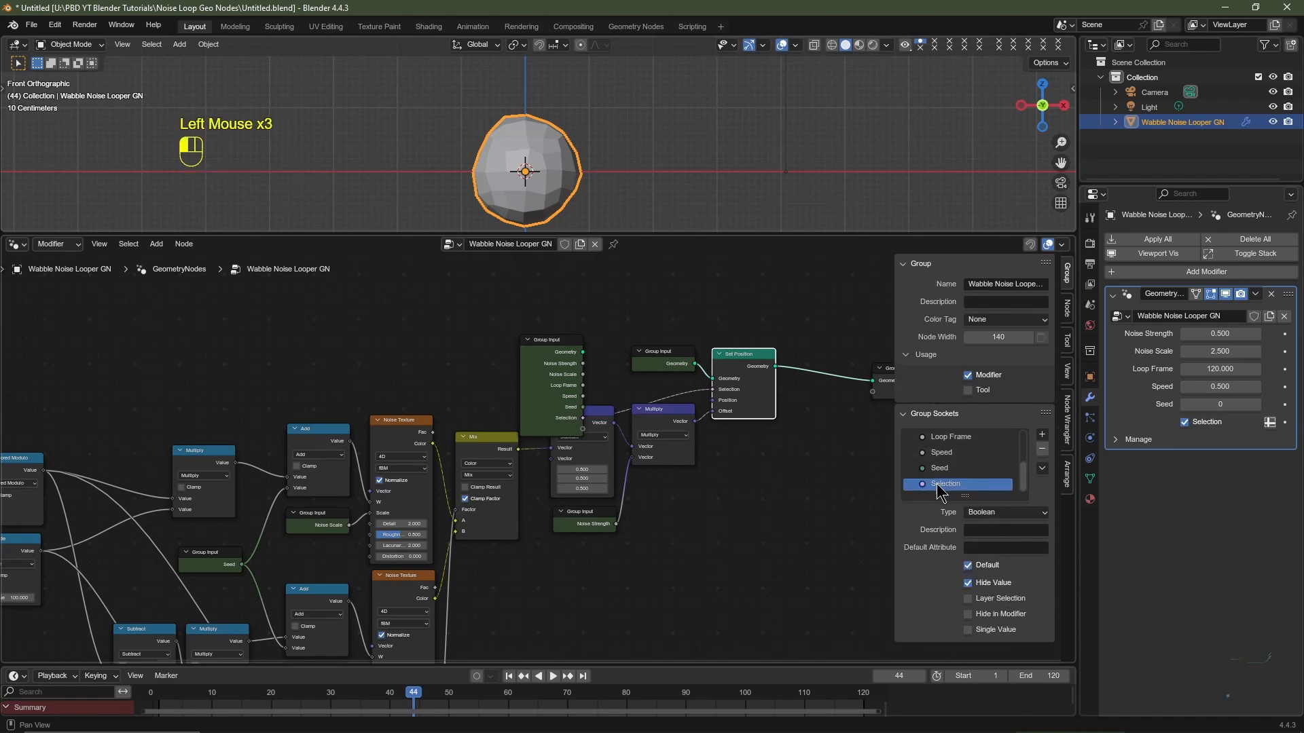
pyautogui.doubleClick(940, 486)
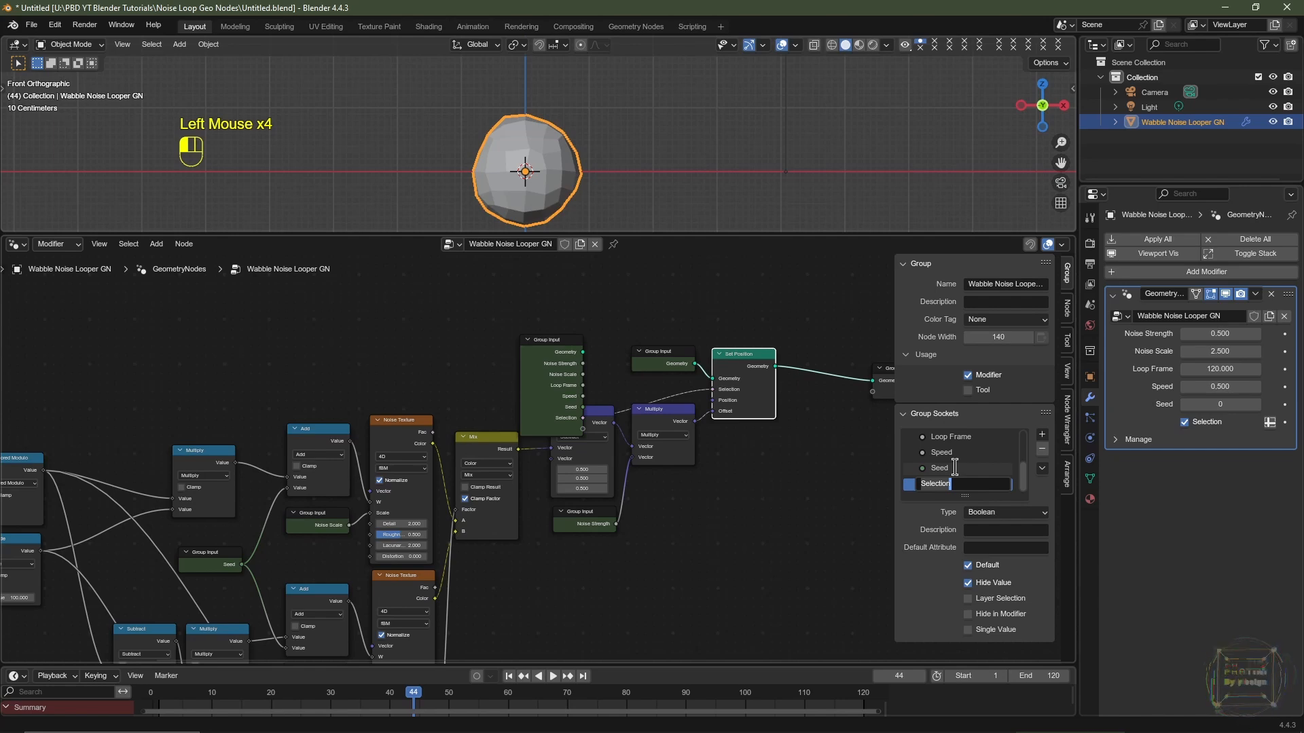
pyautogui.write('Vertex Group')
pyautogui.press('Return')
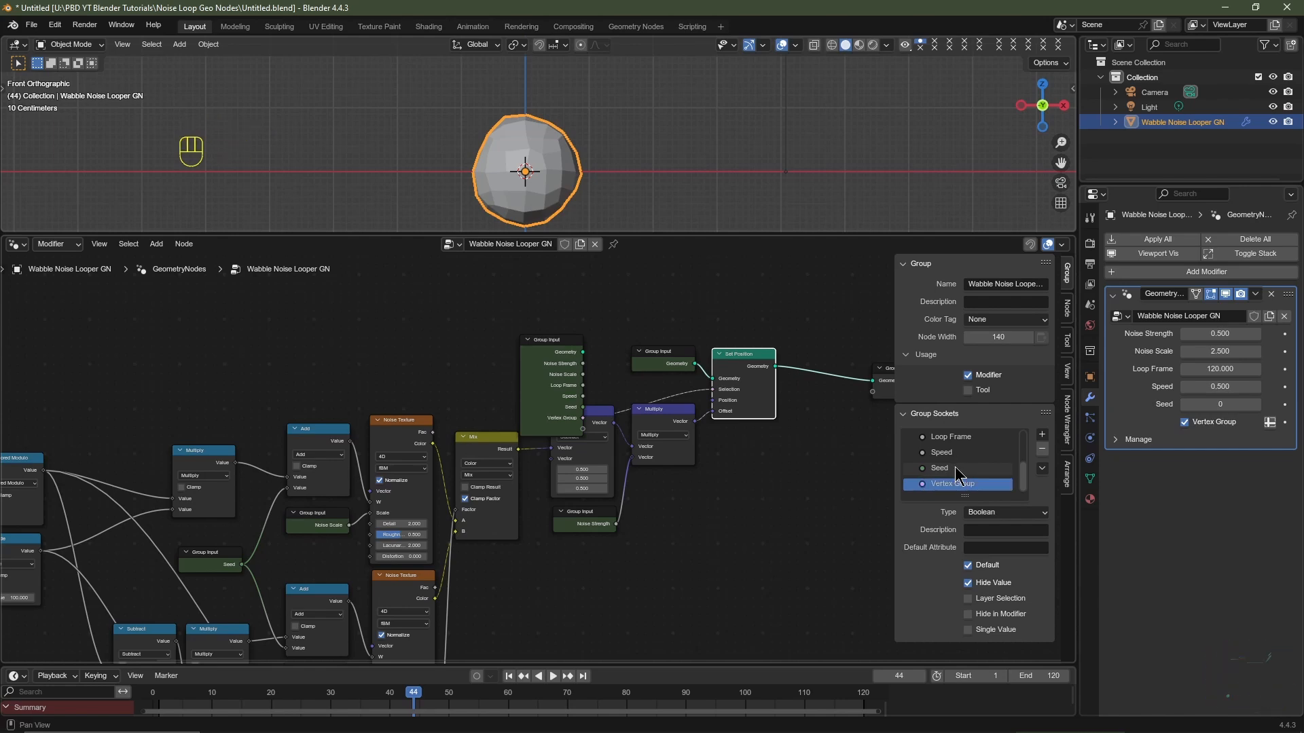
# Collapse the Vertex Group input to its used socket beneath the Geometry input, and bring Group Output closer to Set Position
pyautogui.click(549, 360)
pyautogui.hotkey('ctrl', 'h')
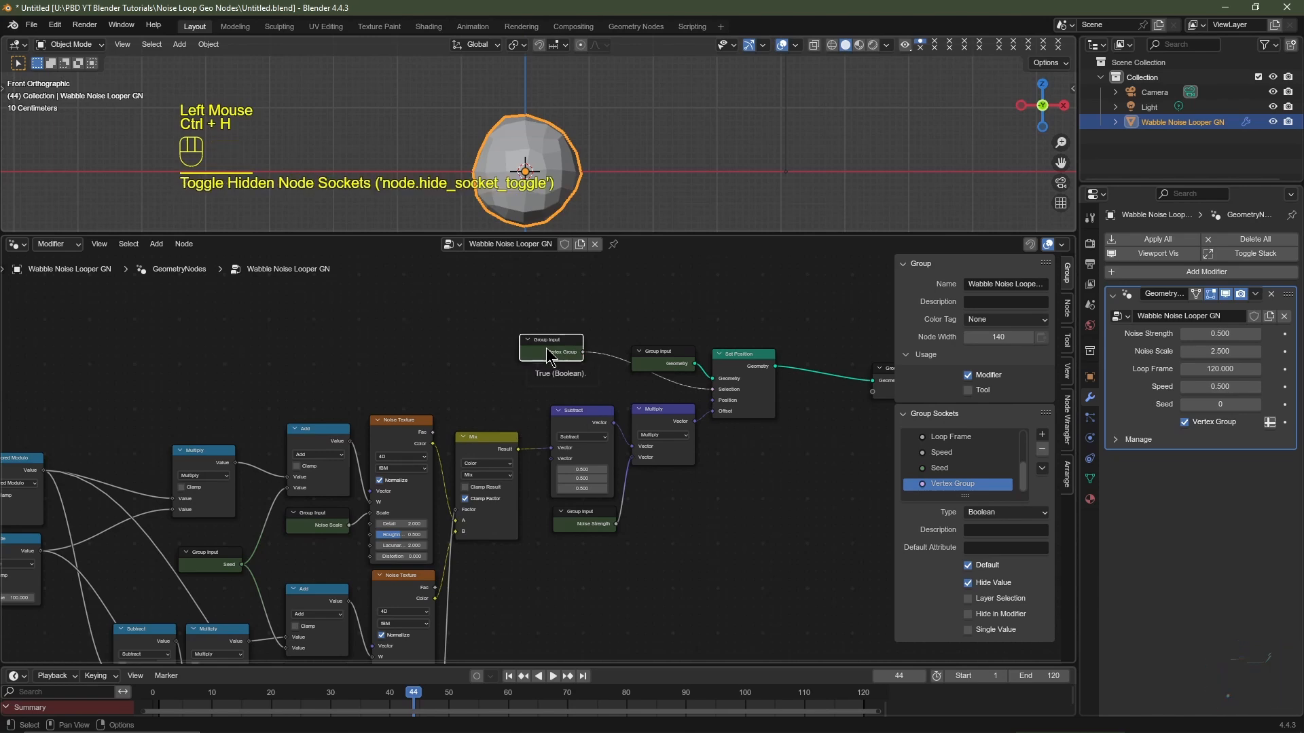
pyautogui.moveTo(548, 357); pyautogui.dragTo(665, 381)
pyautogui.press('n')
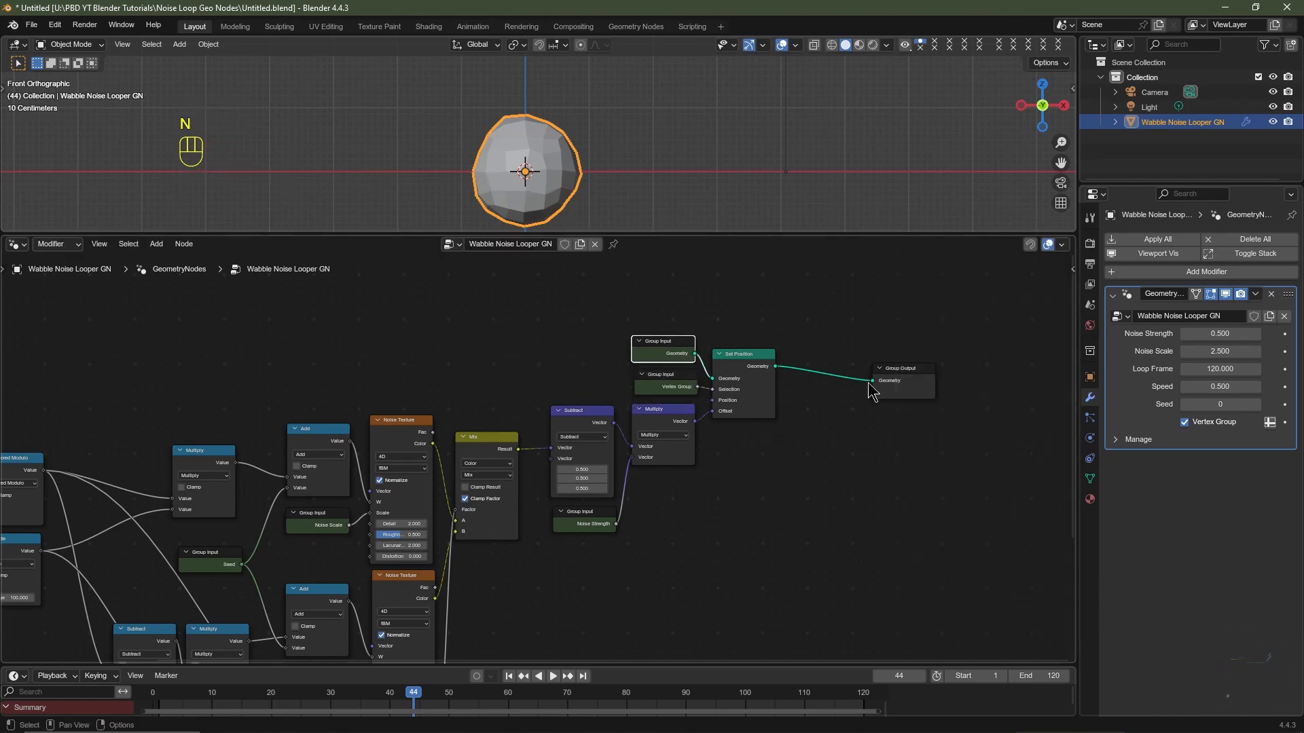
pyautogui.moveTo(914, 375); pyautogui.dragTo(842, 363)
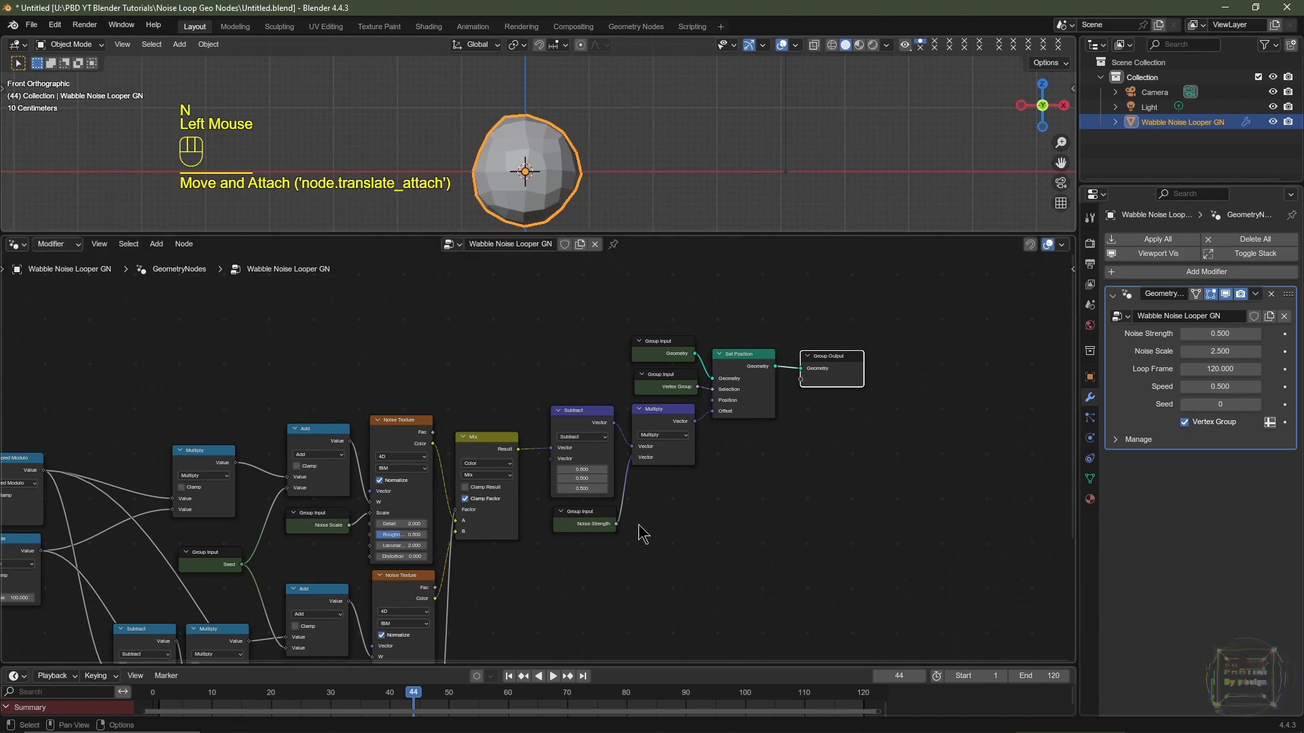
# Enlarge the node editor area and frame the whole node tree
pyautogui.scroll(-3, 631, 536)
pyautogui.moveTo(636, 537); pyautogui.dragTo(701, 456, button='middle')
pyautogui.moveTo(751, 234); pyautogui.dragTo(740, 114)
pyautogui.scroll(2, 646, 493)
pyautogui.moveTo(646, 493); pyautogui.dragTo(676, 495, button='middle')
pyautogui.scroll(1, 549, 406)
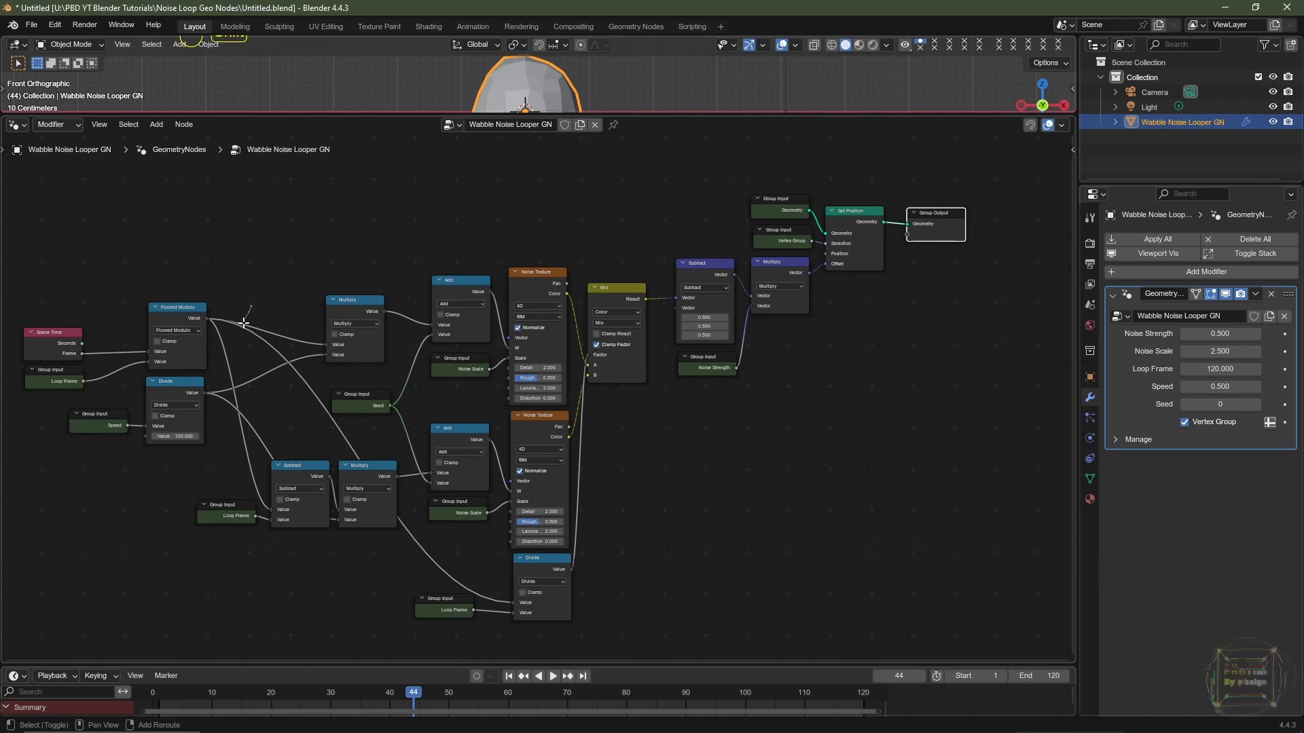
# Try adding reroutes on the output links of Floored Modulo and the Speed Divide node
pyautogui.moveTo(251, 306)
pyautogui.keyDown('shift'); pyautogui.mouseDown(button='right')
pyautogui.moveTo(224, 353)
pyautogui.moveTo(248, 346)
pyautogui.mouseUp(button='right'); pyautogui.keyUp('shift')
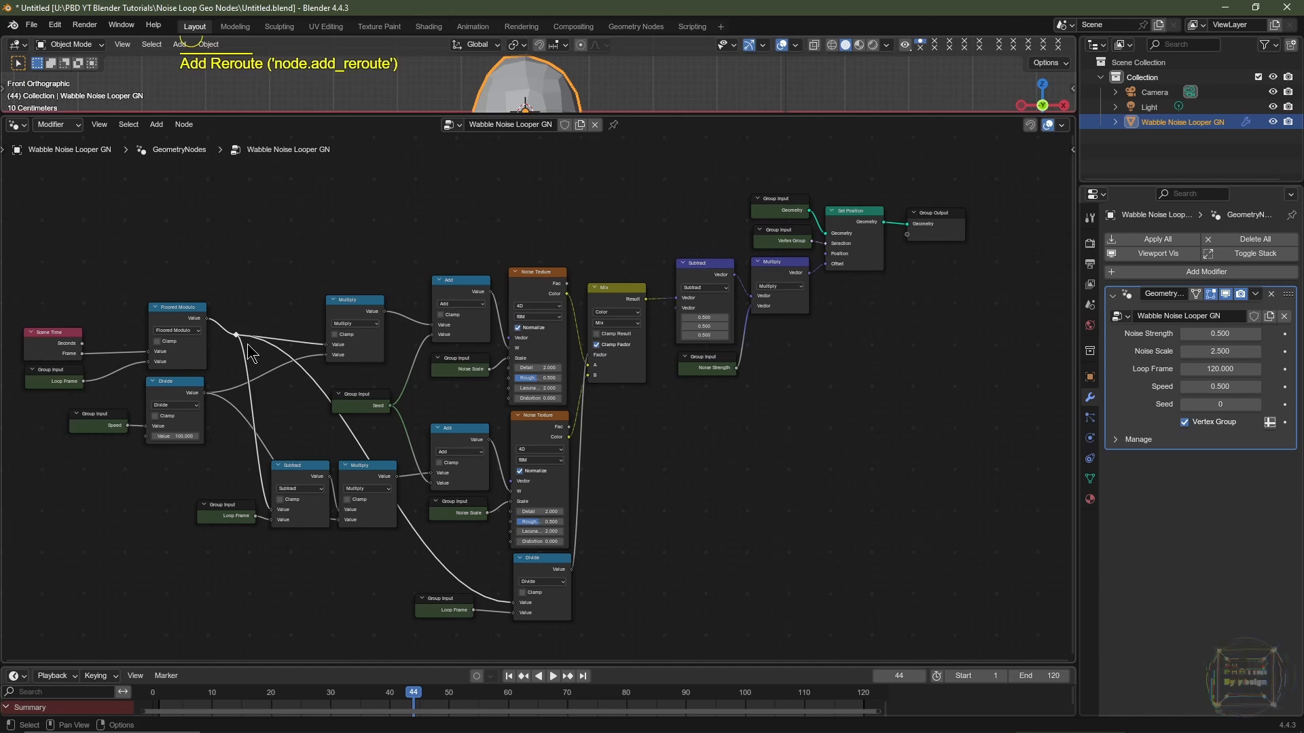
pyautogui.press('g')
pyautogui.click(252, 338)
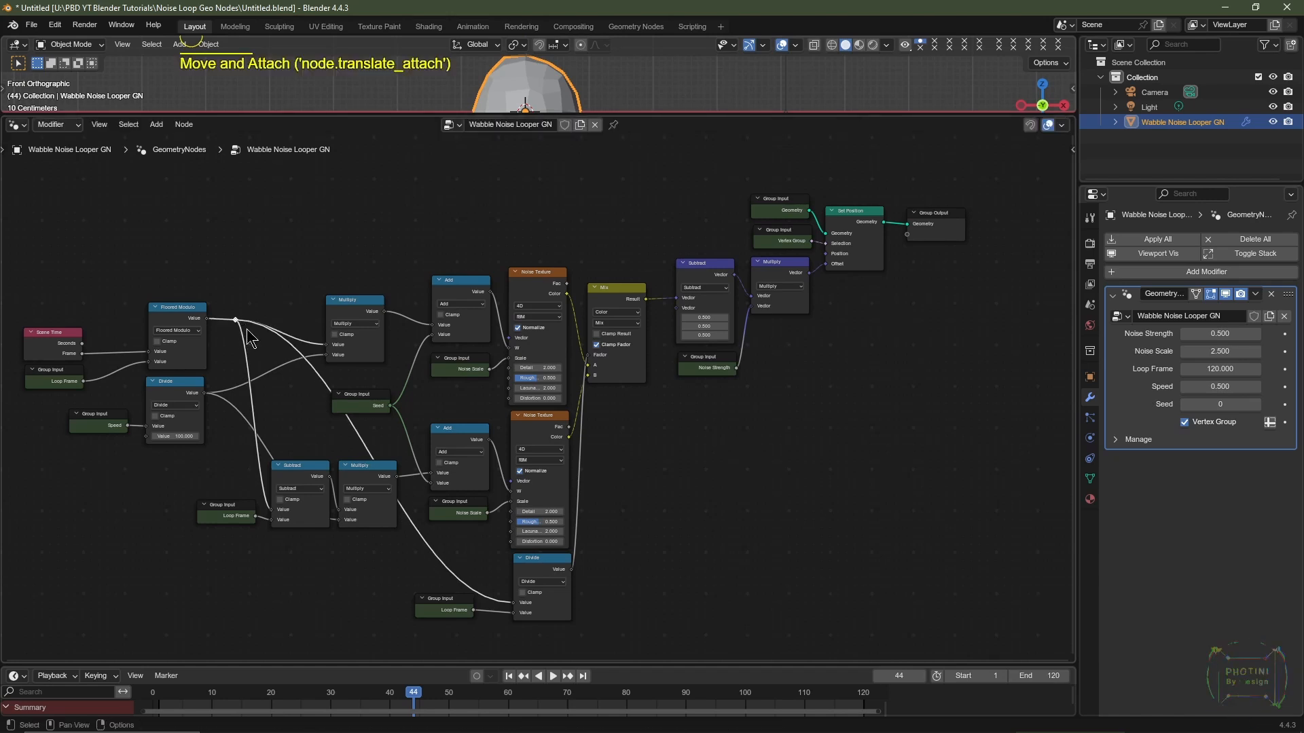
pyautogui.click(353, 312)
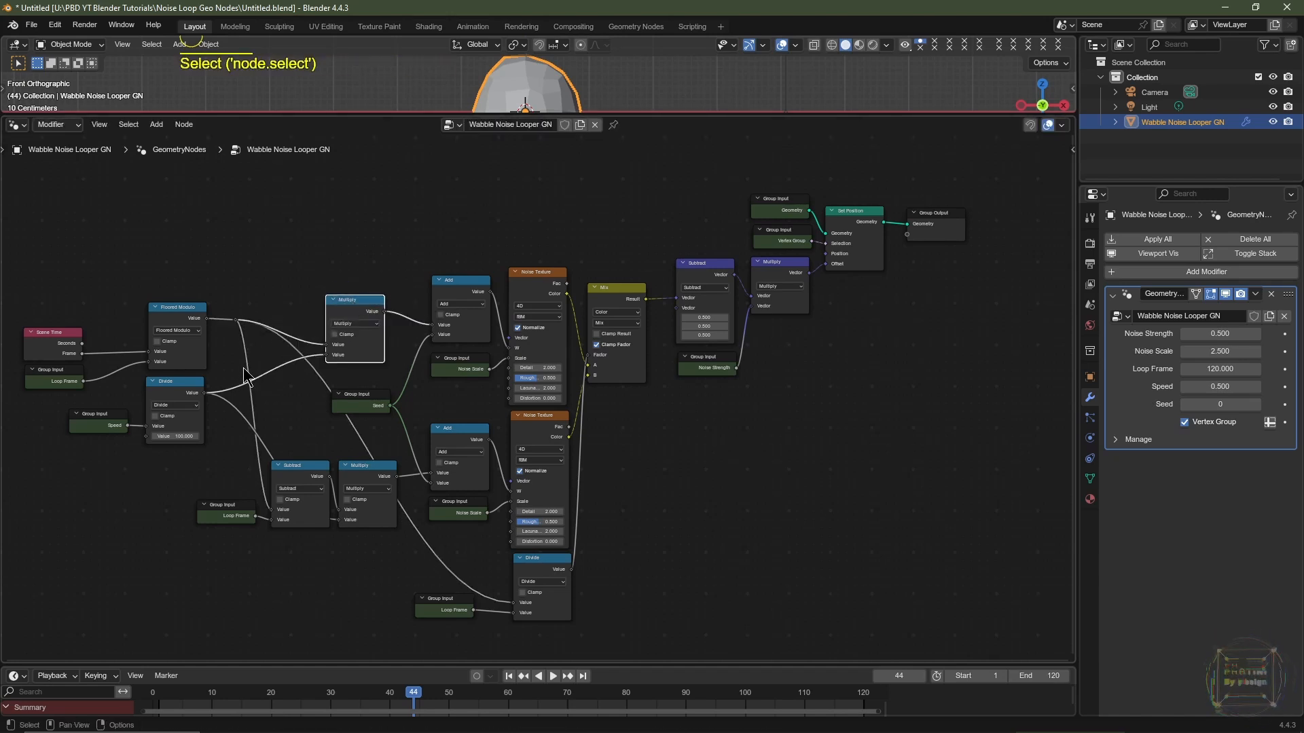
pyautogui.keyDown('shift'); pyautogui.moveTo(238, 375); pyautogui.dragTo(231, 434, button='right'); pyautogui.keyUp('shift')
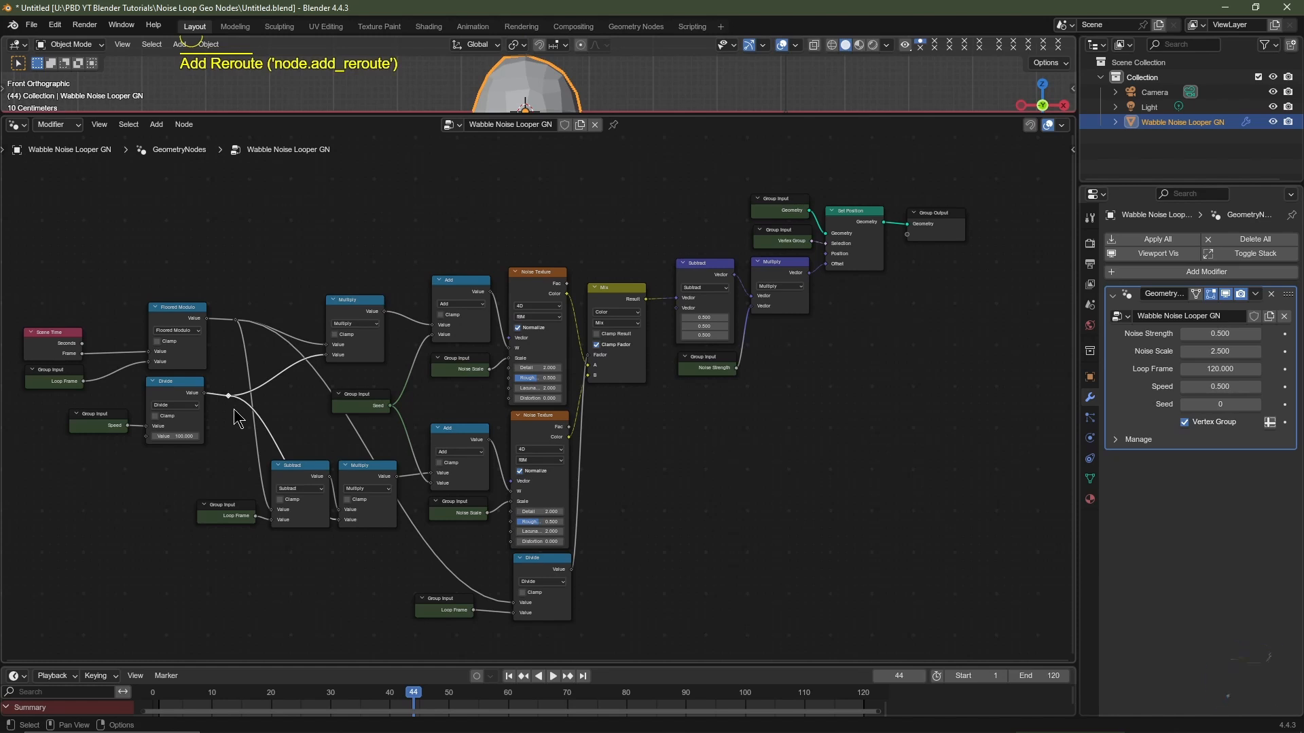
pyautogui.press('g')
pyautogui.rightClick(236, 406)
pyautogui.moveTo(239, 401); pyautogui.dragTo(281, 396, button='middle')
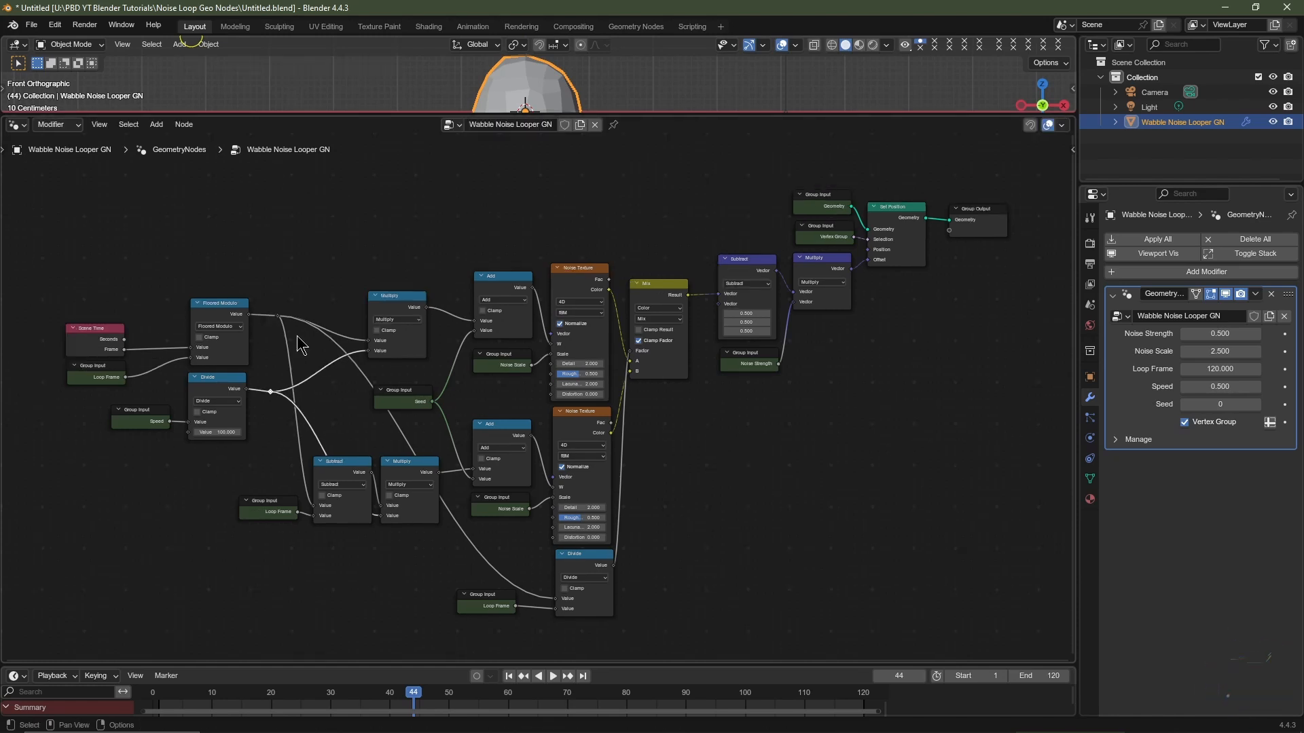
pyautogui.scroll(1, 297, 336)
pyautogui.hotkey('ctrl', 'z')
pyautogui.hotkey('ctrl', 'z')
pyautogui.hotkey('ctrl', 'z')
# Reposition the upper Multiply, Add, Noise Scale input and Noise Texture nodes to make room in the upper branch
pyautogui.moveTo(398, 297); pyautogui.dragTo(391, 270)
pyautogui.moveTo(500, 267); pyautogui.dragTo(464, 260)
pyautogui.moveTo(587, 258); pyautogui.dragTo(578, 195)
pyautogui.moveTo(499, 351); pyautogui.dragTo(465, 342)
pyautogui.moveTo(574, 196); pyautogui.dragTo(558, 193)
# Align the lower Noise Texture, Add and Noise Scale nodes under the upper branch, and shift the Seed and Loop Frame inputs
pyautogui.scroll(-1, 520, 391)
pyautogui.moveTo(521, 390); pyautogui.dragTo(565, 331, button='middle')
pyautogui.moveTo(621, 352); pyautogui.dragTo(596, 292)
pyautogui.moveTo(546, 365); pyautogui.dragTo(519, 355)
pyautogui.moveTo(527, 298); pyautogui.dragTo(527, 314)
pyautogui.moveTo(544, 439); pyautogui.dragTo(524, 446)
pyautogui.moveTo(450, 331); pyautogui.dragTo(431, 331)
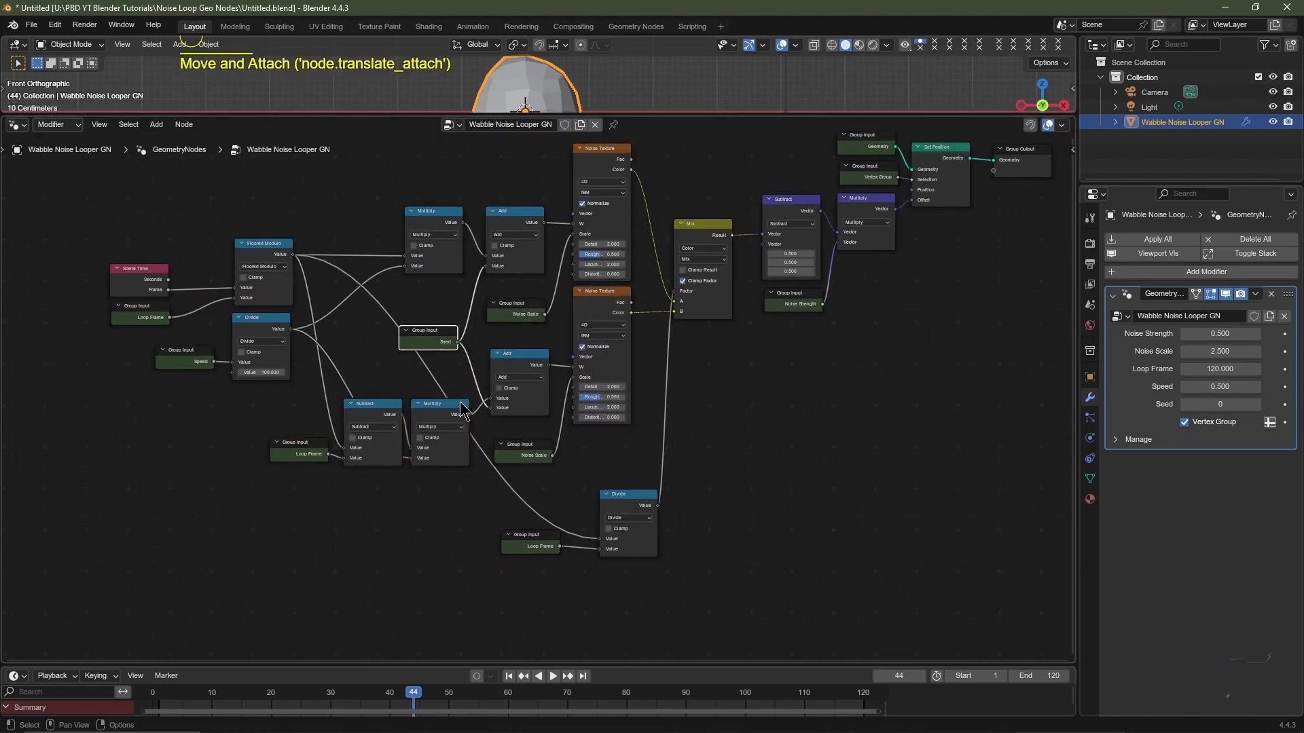
pyautogui.moveTo(332, 446); pyautogui.dragTo(294, 452)
# Move the Scene Time, Floored Modulo, Divide and their Group Inputs further left, and dissolve the reroute on Floored Modulo's output
pyautogui.keyDown('shift'); pyautogui.moveTo(303, 240); pyautogui.dragTo(306, 273, button='right'); pyautogui.keyUp('shift')
pyautogui.press('g')
pyautogui.moveTo(335, 224); pyautogui.dragTo(110, 371)
pyautogui.press('g')
pyautogui.click(265, 254)
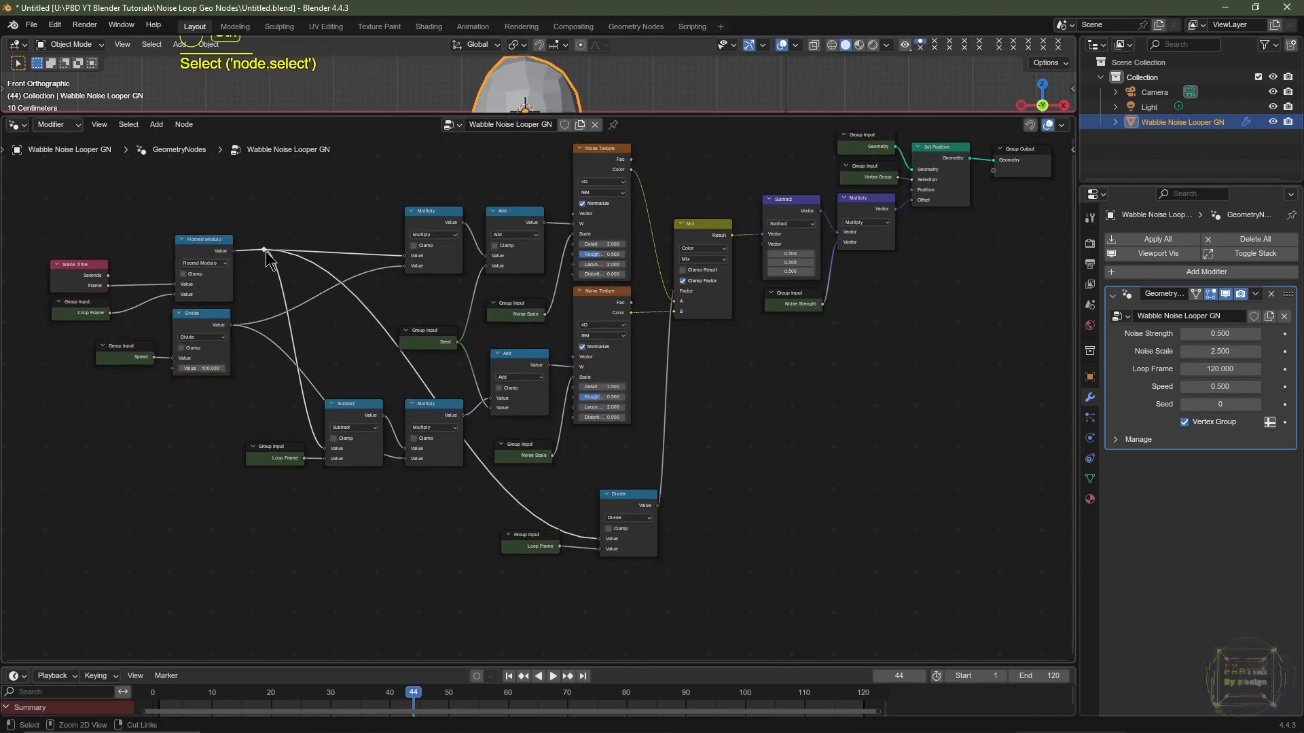
pyautogui.hotkey('ctrl', 'x')
# Add reroutes to the Speed Divide's output links, align them in one column, and level the top one with the upper Multiply
pyautogui.keyDown('shift'); pyautogui.moveTo(250, 310); pyautogui.dragTo(256, 346, button='right'); pyautogui.keyUp('shift')
pyautogui.keyDown('shift'); pyautogui.moveTo(285, 299); pyautogui.dragTo(290, 327, button='right'); pyautogui.keyUp('shift')
pyautogui.keyDown('shift'); pyautogui.moveTo(319, 360); pyautogui.dragTo(295, 373, button='right'); pyautogui.keyUp('shift')
pyautogui.keyDown('shift'); pyautogui.click(252, 328); pyautogui.keyUp('shift')
pyautogui.press('s')
pyautogui.press('x')
pyautogui.press('0')
pyautogui.moveTo(237, 269); pyautogui.dragTo(267, 303)
pyautogui.press('g')
pyautogui.press('y')
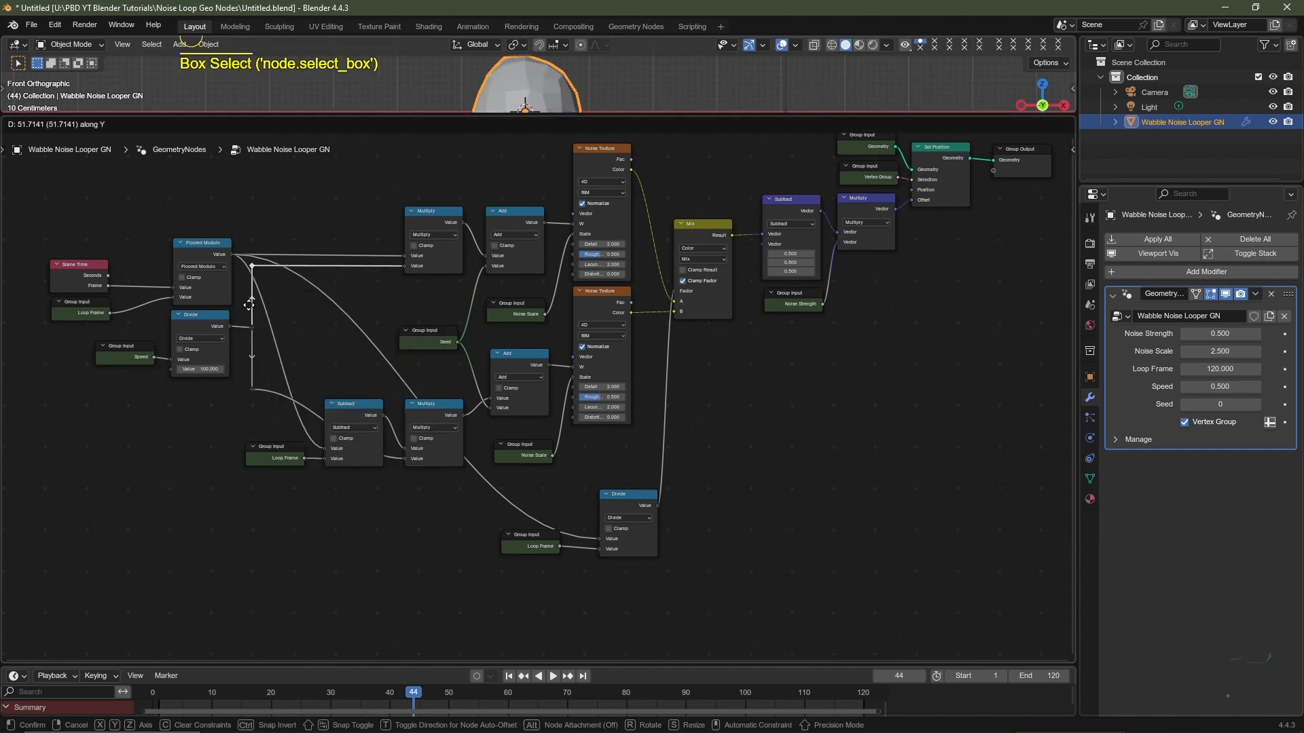
# Add a reroute below the lower Multiply's input, and lower the Speed input, its Divide node and their reroute
pyautogui.keyDown('shift'); pyautogui.moveTo(366, 454); pyautogui.dragTo(378, 486, button='right'); pyautogui.keyUp('shift')
pyautogui.press('g')
pyautogui.click(388, 493)
pyautogui.moveTo(267, 386); pyautogui.dragTo(144, 322)
pyautogui.press('g')
pyautogui.press('y')
pyautogui.click(269, 415)
# Route Floored Modulo's output down to Subtract through a vertical column of reroutes, moving the Loop Frame input below Subtract
pyautogui.keyDown('shift'); pyautogui.moveTo(250, 244); pyautogui.dragTo(242, 276, button='right'); pyautogui.keyUp('shift')
pyautogui.press('g')
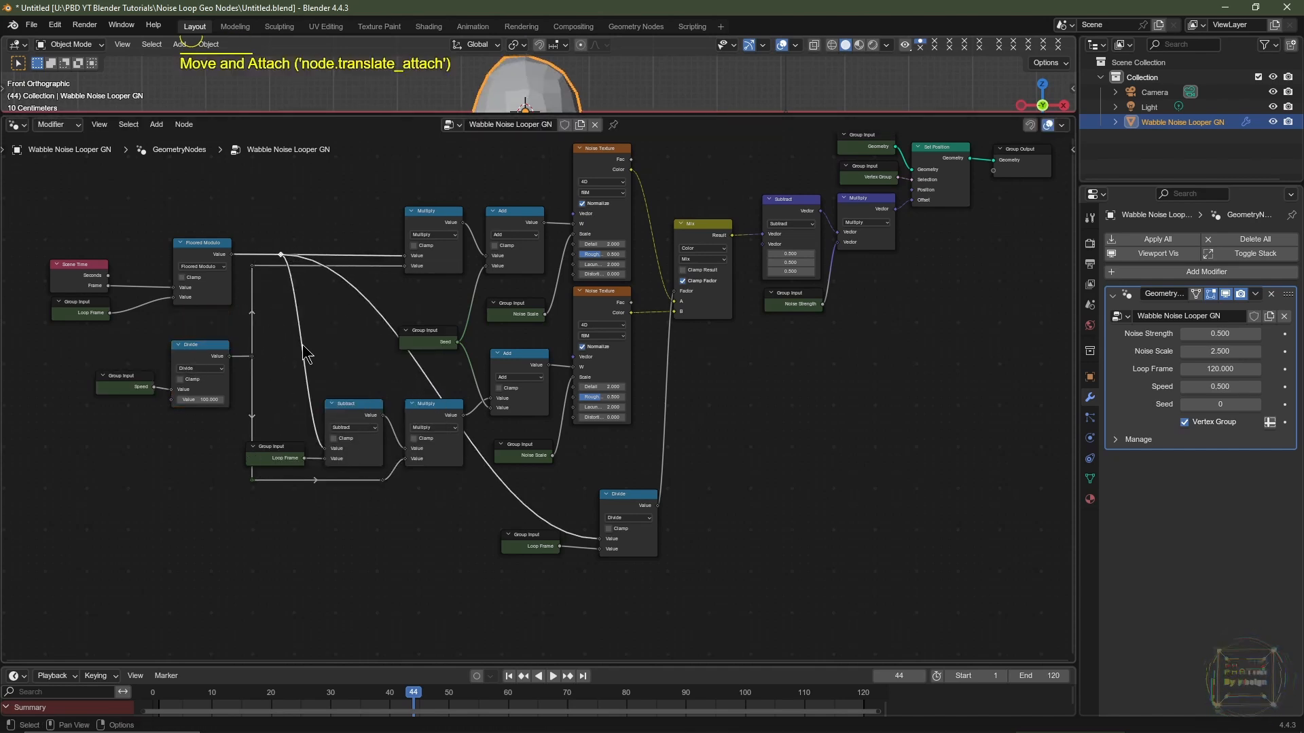
pyautogui.keyDown('shift'); pyautogui.moveTo(291, 339); pyautogui.dragTo(322, 364, button='right'); pyautogui.keyUp('shift')
pyautogui.press('g')
pyautogui.click(308, 458)
pyautogui.moveTo(292, 461); pyautogui.dragTo(297, 508)
pyautogui.keyDown('shift'); pyautogui.moveTo(271, 346); pyautogui.dragTo(292, 354, button='right'); pyautogui.keyUp('shift')
pyautogui.press('g')
pyautogui.click(294, 357)
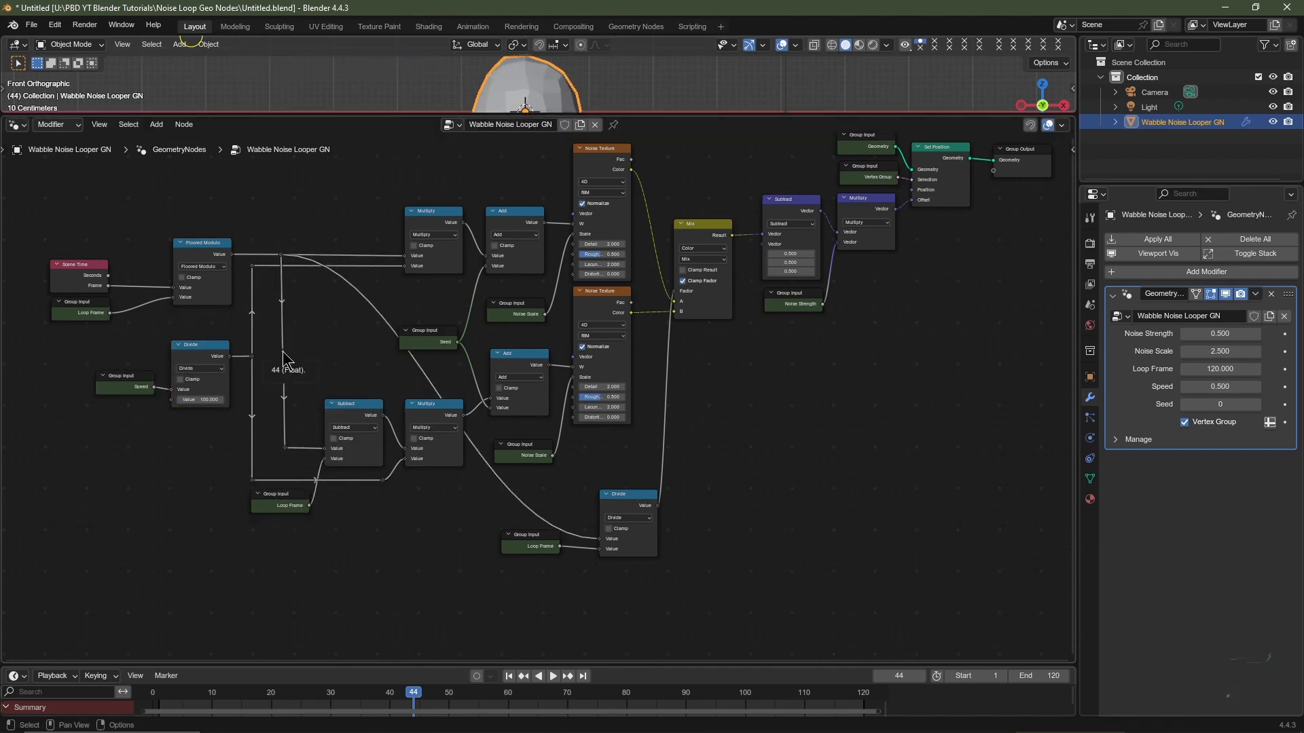
# Route the Floored Modulo value from the reroute column to the bottom Divide, aligning the added reroute vertically
pyautogui.moveTo(286, 449); pyautogui.dragTo(599, 538)
pyautogui.keyDown('shift'); pyautogui.moveTo(458, 497); pyautogui.dragTo(438, 509, button='right'); pyautogui.keyUp('shift')
pyautogui.press('g')
pyautogui.press('s')
pyautogui.press('x')
pyautogui.press('0')
# Replace the separate Loop Frame inputs with one that feeds Floored Modulo, Subtract and the bottom Divide through reroutes
pyautogui.scroll(2, 344, 503)
pyautogui.moveTo(441, 506); pyautogui.dragTo(198, 401)
pyautogui.moveTo(232, 405); pyautogui.dragTo(286, 468)
pyautogui.press('x')
pyautogui.keyDown('shift'); pyautogui.moveTo(339, 448); pyautogui.dragTo(352, 501, button='right'); pyautogui.keyUp('shift')
pyautogui.keyDown('shift'); pyautogui.moveTo(380, 400); pyautogui.dragTo(408, 424, button='right'); pyautogui.keyUp('shift')
pyautogui.press('g')
pyautogui.keyDown('shift'); pyautogui.moveTo(408, 475); pyautogui.dragTo(400, 516, button='right'); pyautogui.keyUp('shift')
pyautogui.press('g')
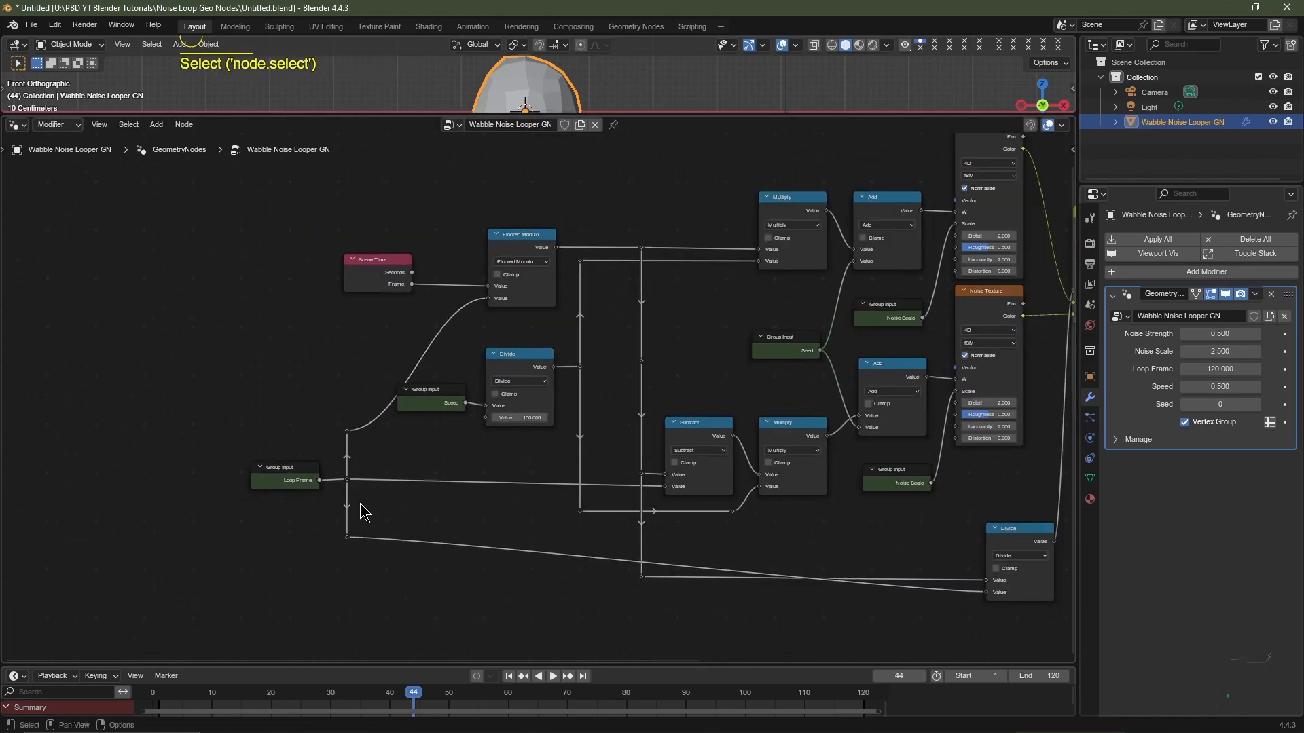
# Level the Loop Frame reroutes with Floored Modulo and the bottom Divide, and the Loop Frame input with Subtract
pyautogui.moveTo(347, 435); pyautogui.dragTo(346, 302)
pyautogui.moveTo(332, 521); pyautogui.dragTo(365, 558)
pyautogui.press('g')
pyautogui.press('y')
pyautogui.moveTo(292, 454); pyautogui.dragTo(356, 506)
pyautogui.press('g')
pyautogui.press('y')
# Shift the Loop Frame input and its reroute column right, beside Floored Modulo, and straighten the link into Floored Modulo
pyautogui.keyDown('shift'); pyautogui.click(347, 302); pyautogui.keyUp('shift')
pyautogui.keyDown('shift'); pyautogui.click(347, 588); pyautogui.keyUp('shift')
pyautogui.press('g')
pyautogui.press('x')
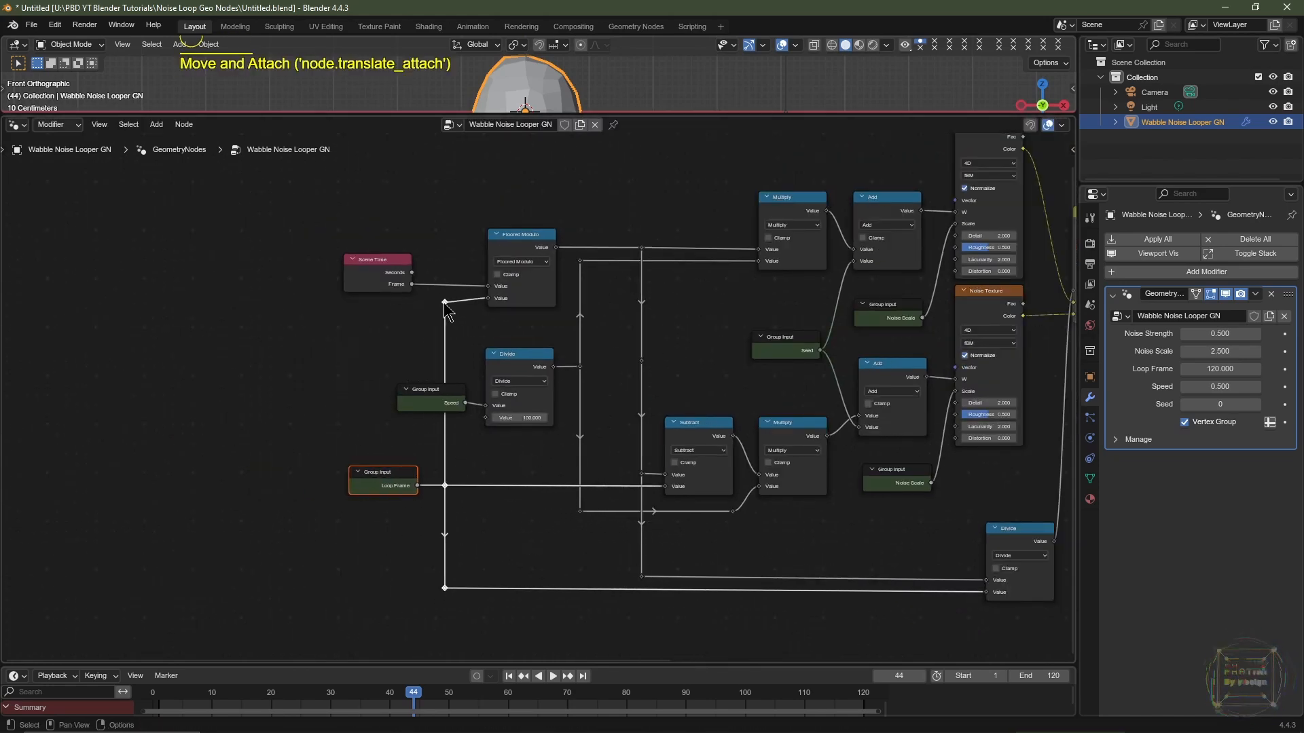
pyautogui.moveTo(444, 303); pyautogui.dragTo(445, 298)
# Raise the bottom Divide and its reroutes, placing the Divide directly beneath the lower Noise Texture
pyautogui.moveTo(846, 496); pyautogui.dragTo(536, 510, button='middle')
pyautogui.moveTo(774, 569); pyautogui.dragTo(113, 626)
pyautogui.press('g')
pyautogui.press('y')
pyautogui.click(457, 550)
pyautogui.moveTo(699, 489); pyautogui.dragTo(673, 484)
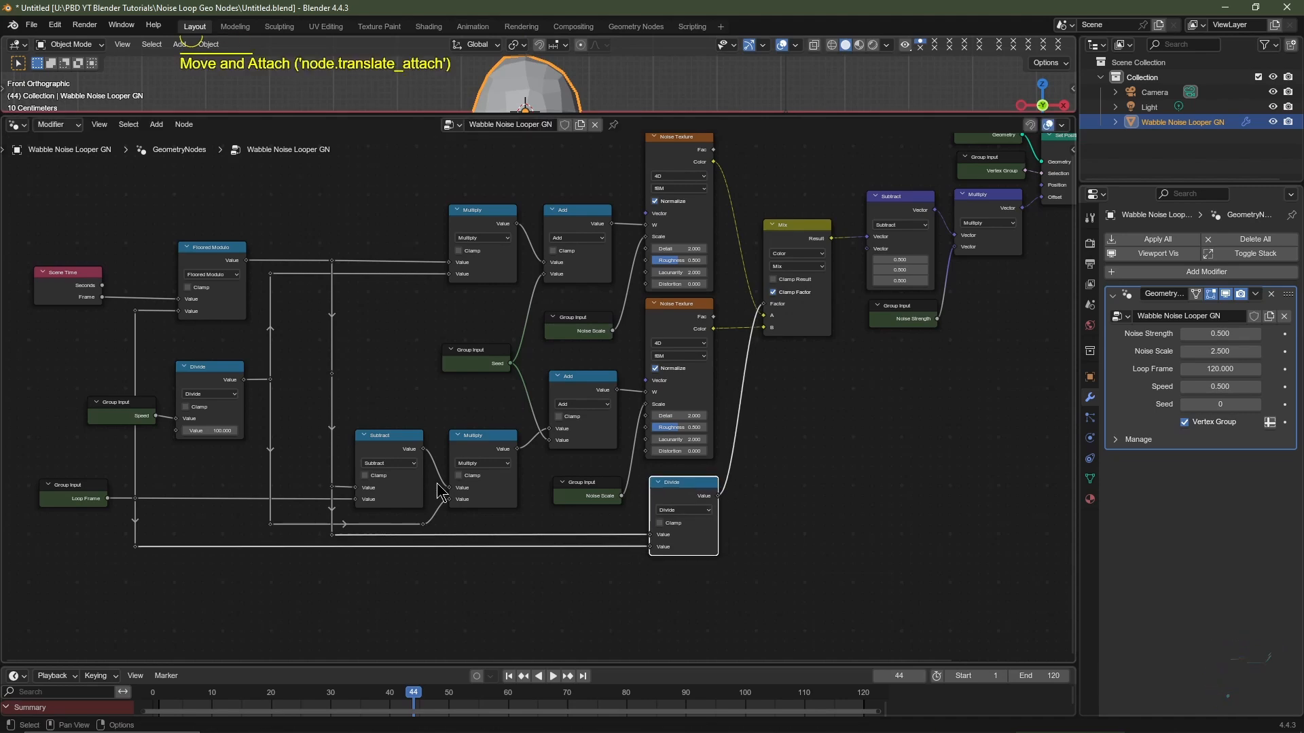
# Align the upper Multiply with Floored Modulo's output, and move the Speed input, its Divide and their reroute column right
pyautogui.click(483, 262)
pyautogui.press('g')
pyautogui.press('y')
pyautogui.keyDown('shift'); pyautogui.click(251, 425); pyautogui.keyUp('shift')
pyautogui.keyDown('shift'); pyautogui.click(250, 548); pyautogui.keyUp('shift')
pyautogui.moveTo(250, 547); pyautogui.dragTo(287, 548)
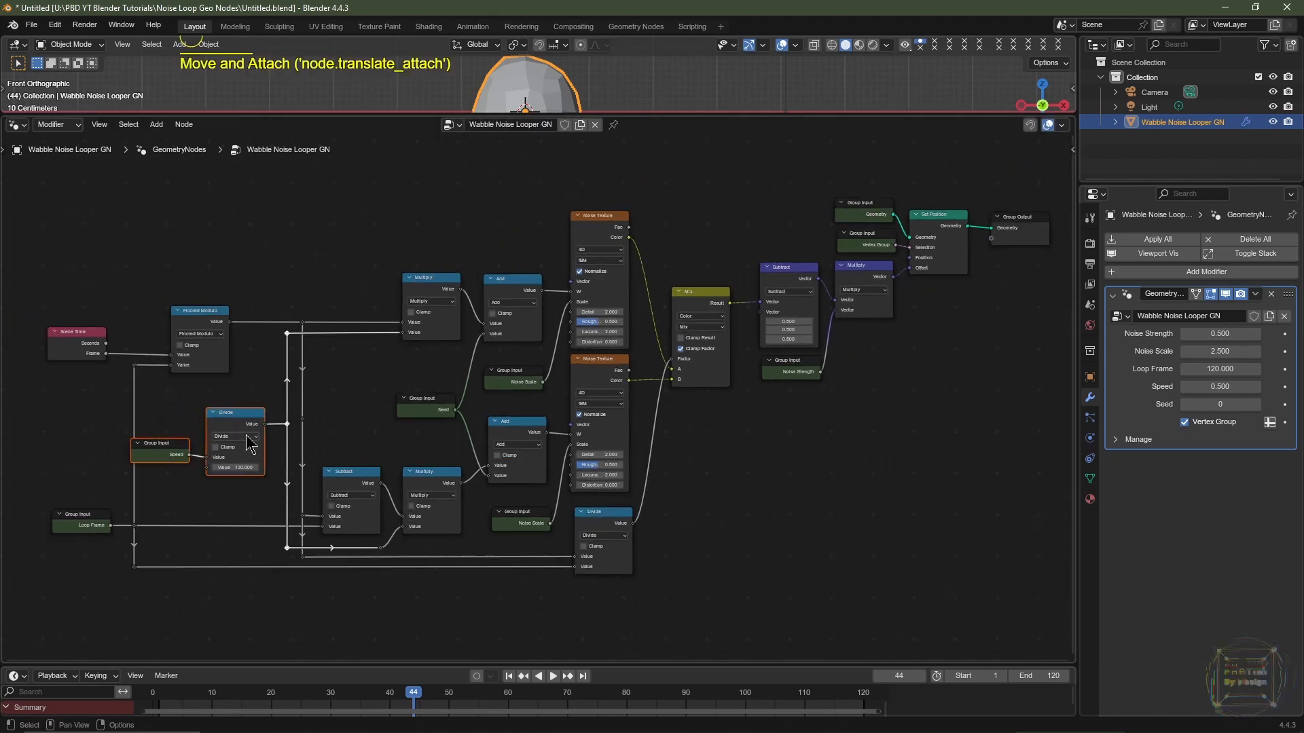
# Shift the Divide, Speed Group Input and Scene Time nodes slightly right to tidy the layout, and select the Mix node
pyautogui.moveTo(243, 423); pyautogui.dragTo(251, 422)
pyautogui.moveTo(159, 444); pyautogui.dragTo(173, 445)
pyautogui.moveTo(86, 345); pyautogui.dragTo(99, 347)
pyautogui.click(701, 293)
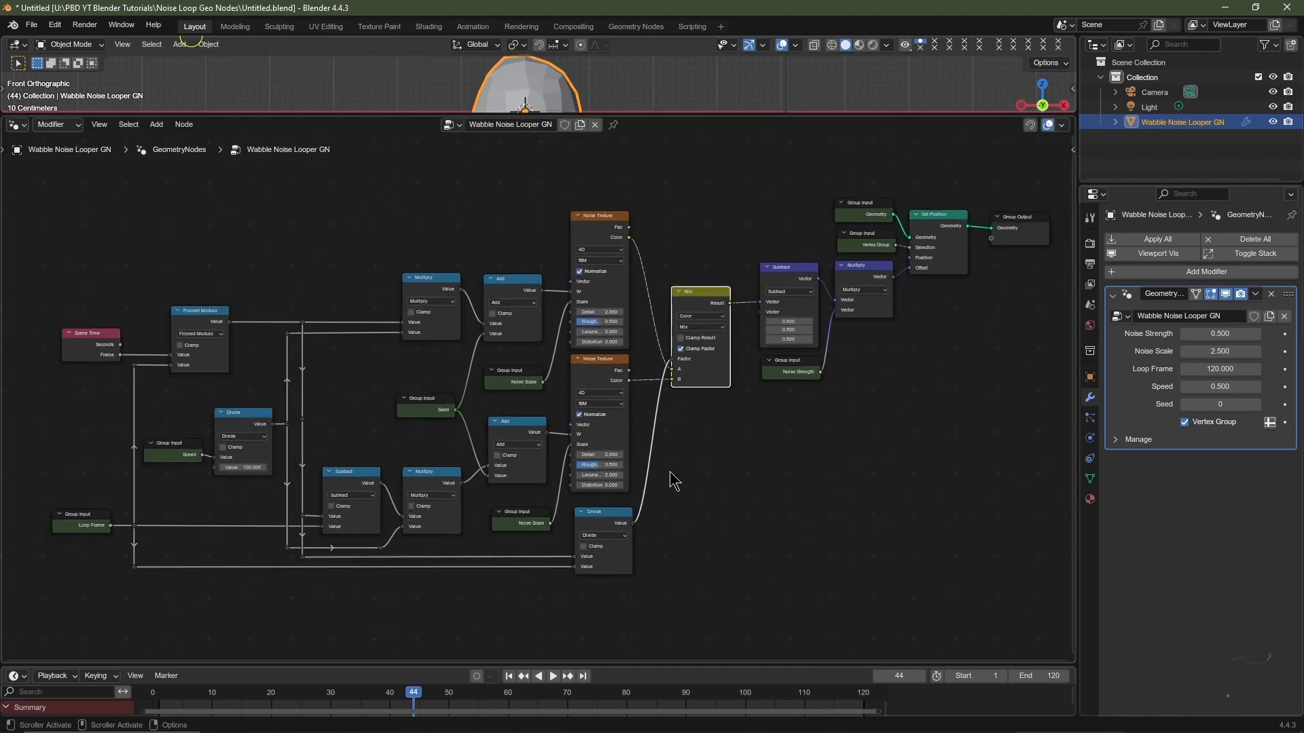
pyautogui.moveTo(883, 450); pyautogui.dragTo(861, 456, button='middle')
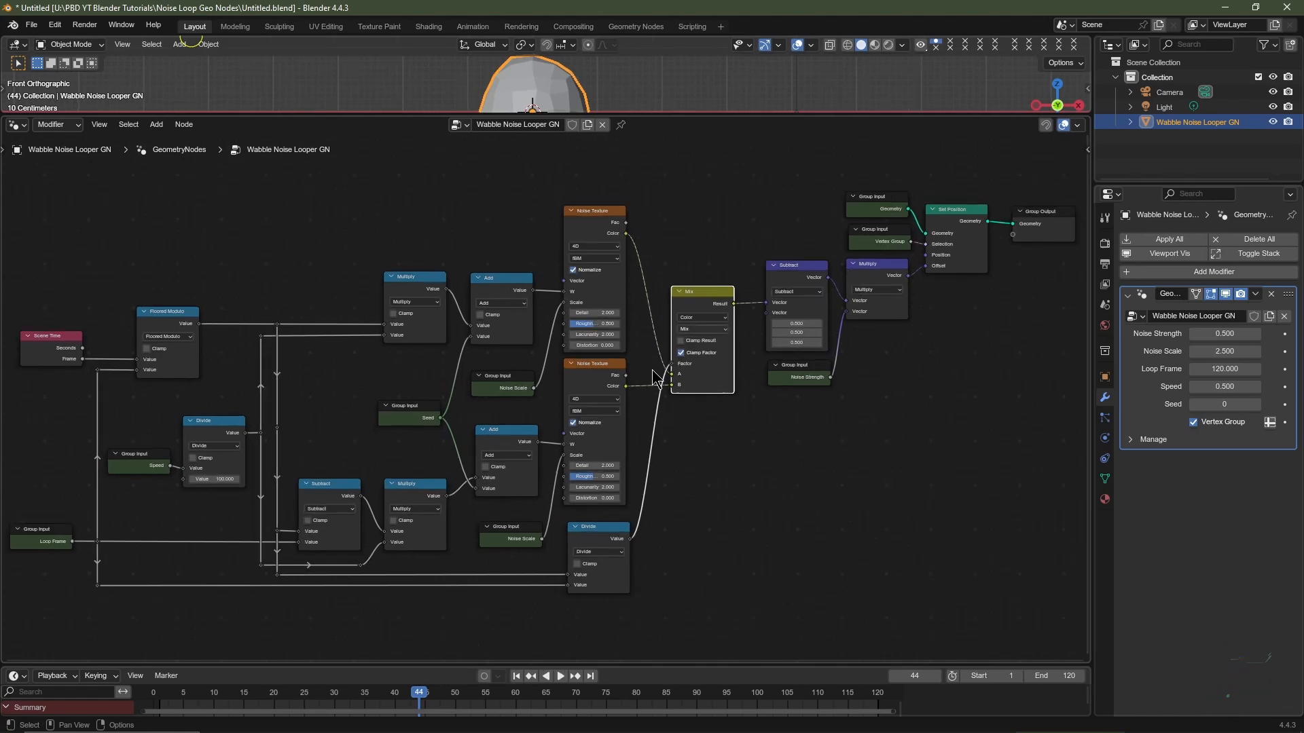
pyautogui.moveTo(195, 608); pyautogui.dragTo(392, 559, button='middle')
pyautogui.scroll(2, 233, 527)
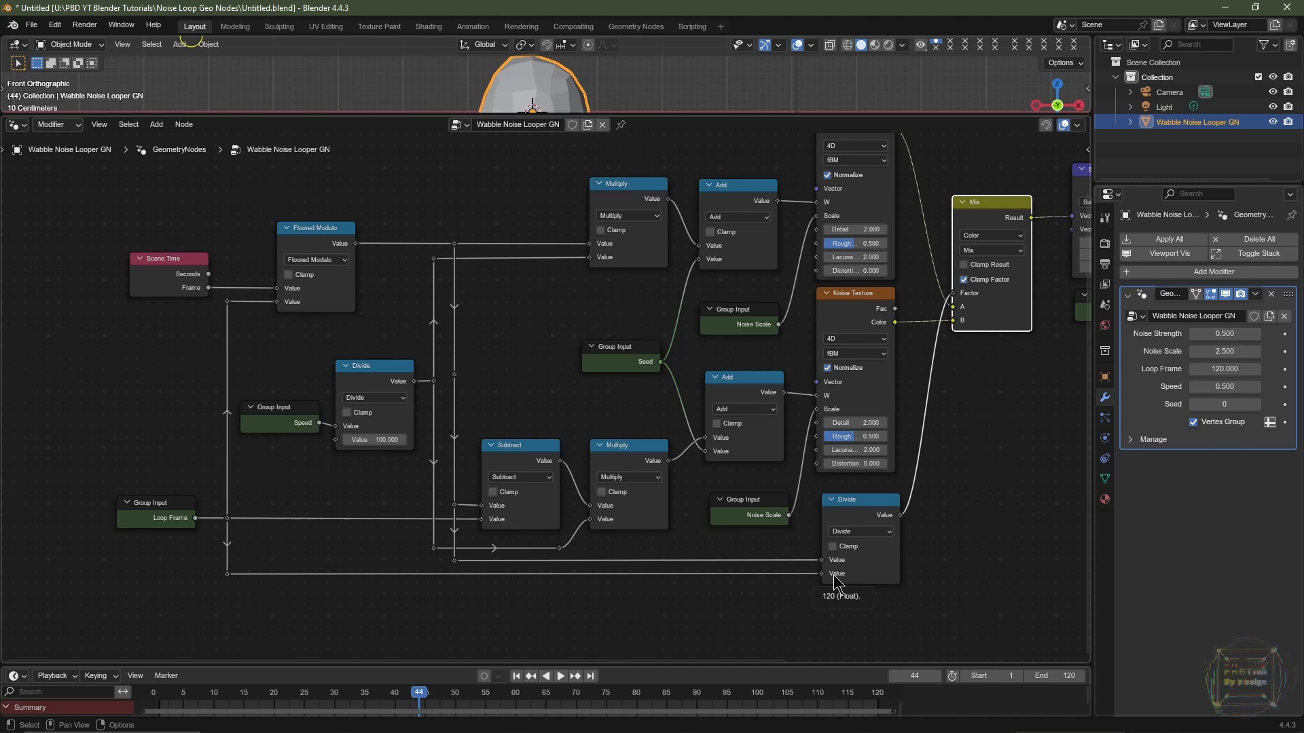
pyautogui.scroll(-1, 834, 406)
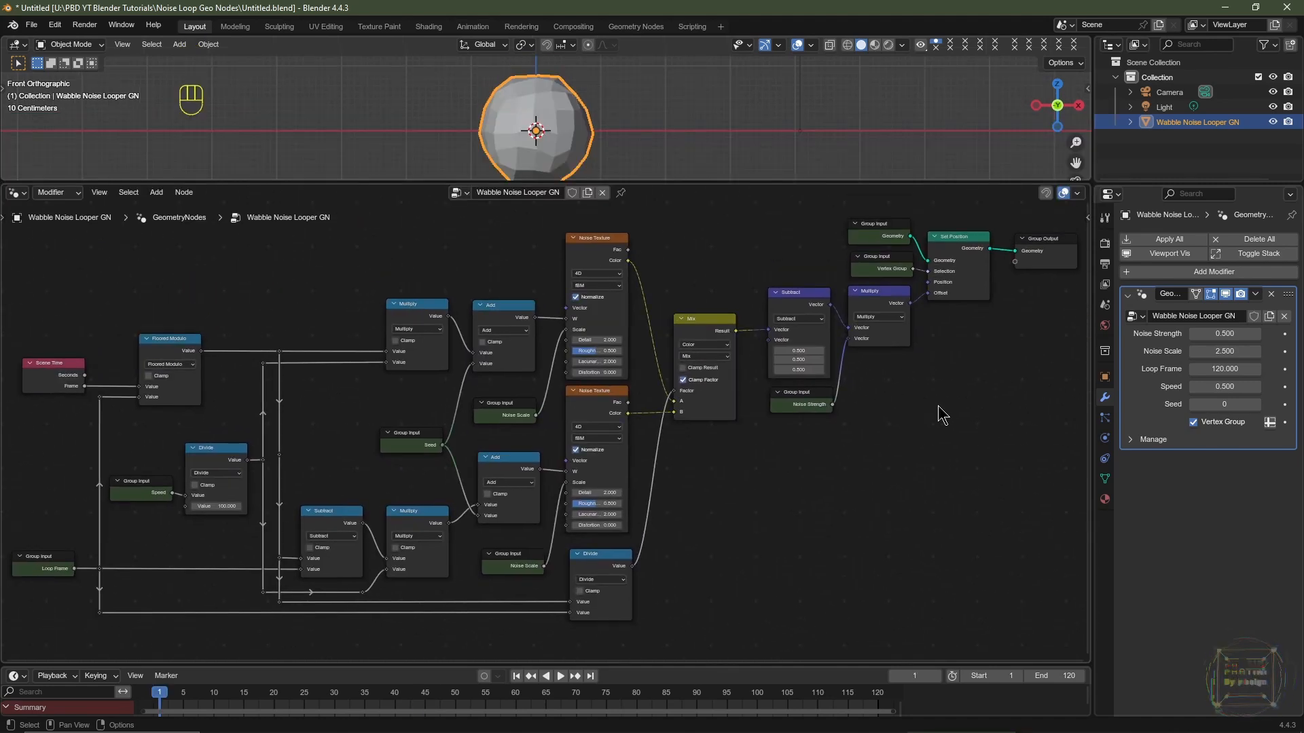
# Insert a Set Material node between Set Position and Group Output and assign the existing material named Material to it
pyautogui.moveTo(975, 410); pyautogui.dragTo(964, 411, button='middle')
pyautogui.scroll(2, 896, 440)
pyautogui.moveTo(896, 440); pyautogui.dragTo(913, 403, button='middle')
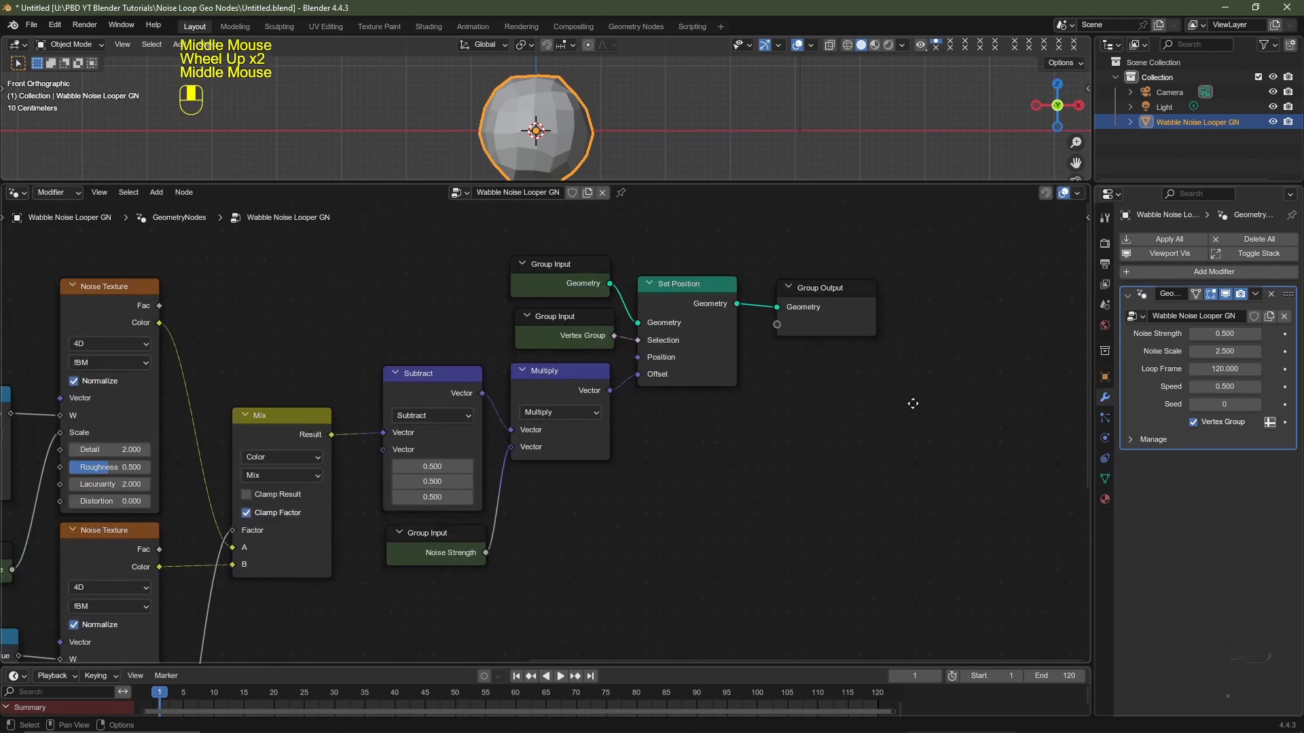
pyautogui.scroll(2, 772, 497)
pyautogui.moveTo(771, 497); pyautogui.dragTo(673, 472, button='middle')
pyautogui.hotkey('shift', 'a')
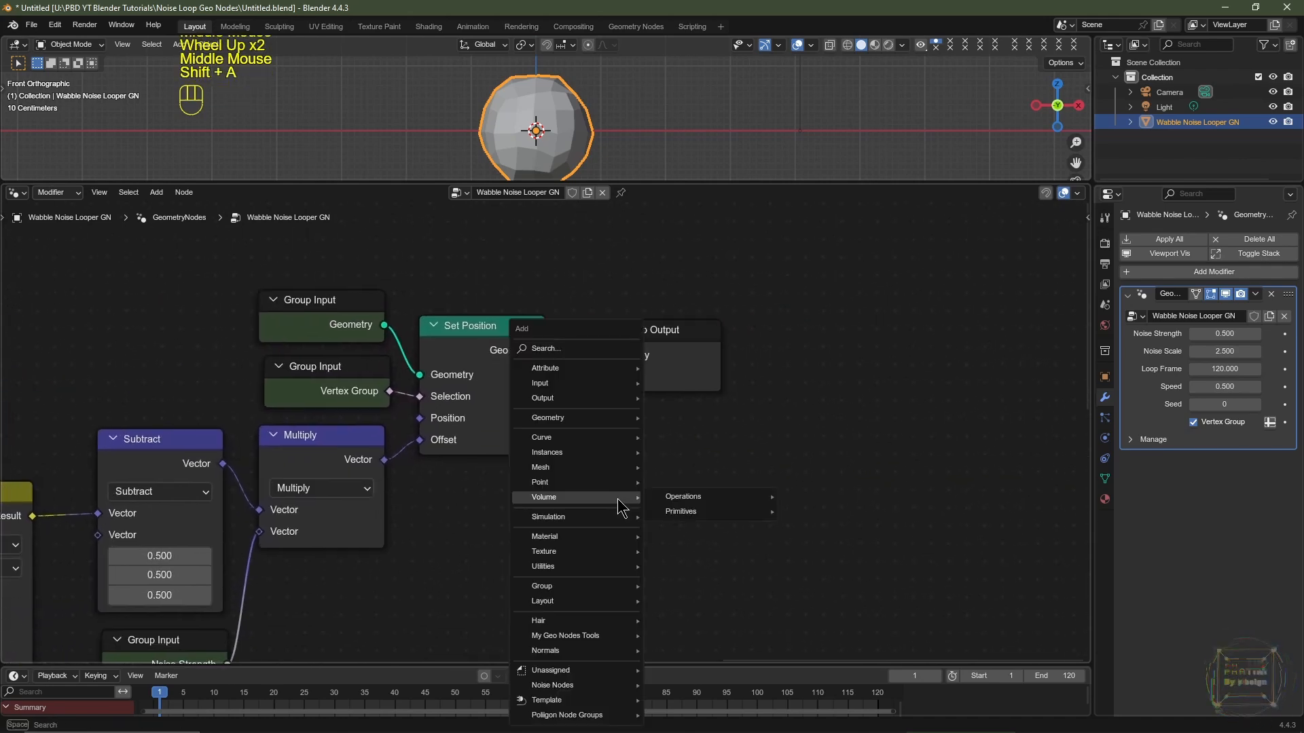
pyautogui.write('set')
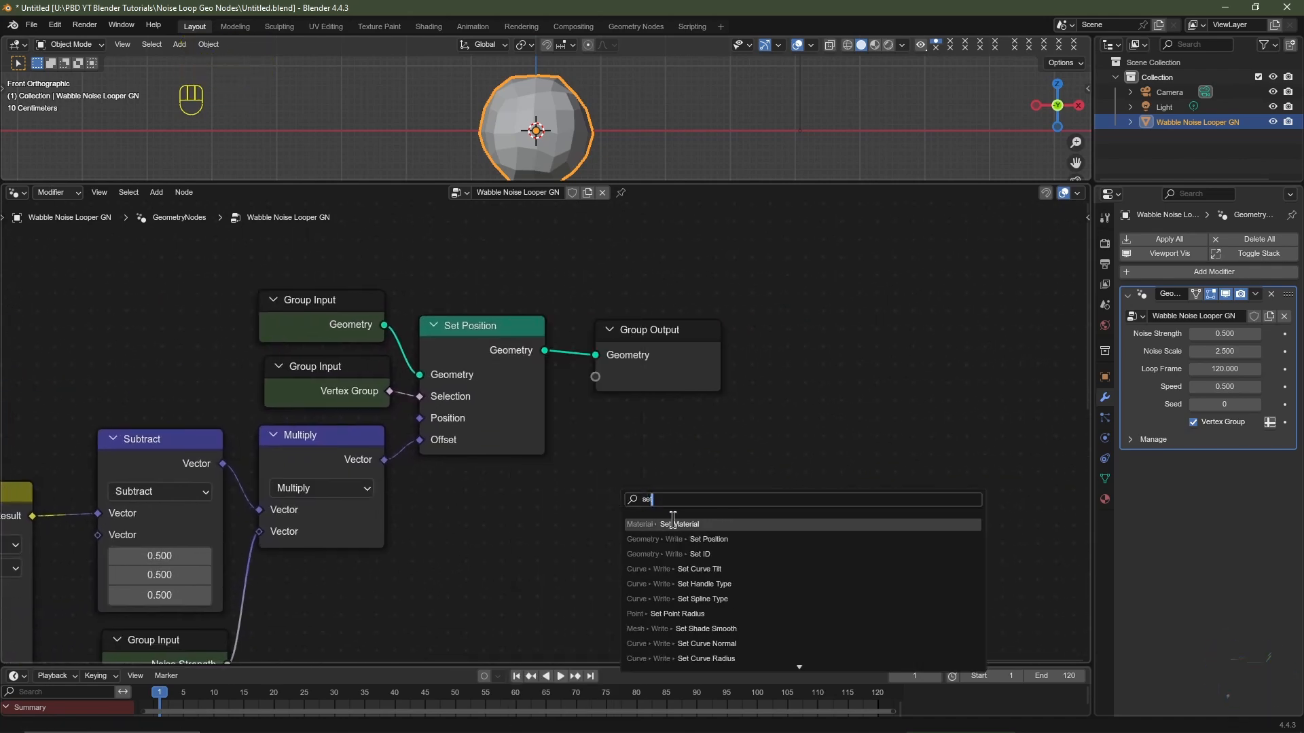
pyautogui.click(673, 521)
pyautogui.click(582, 319)
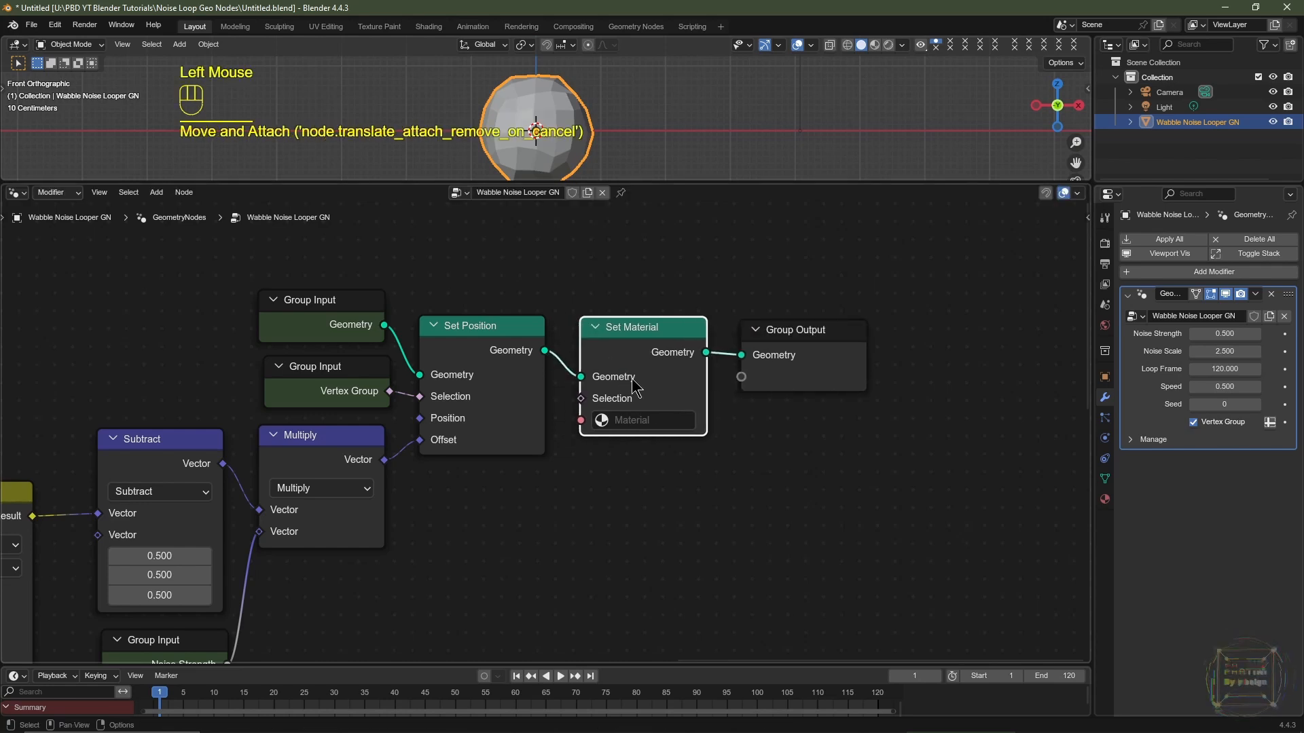
pyautogui.click(599, 421)
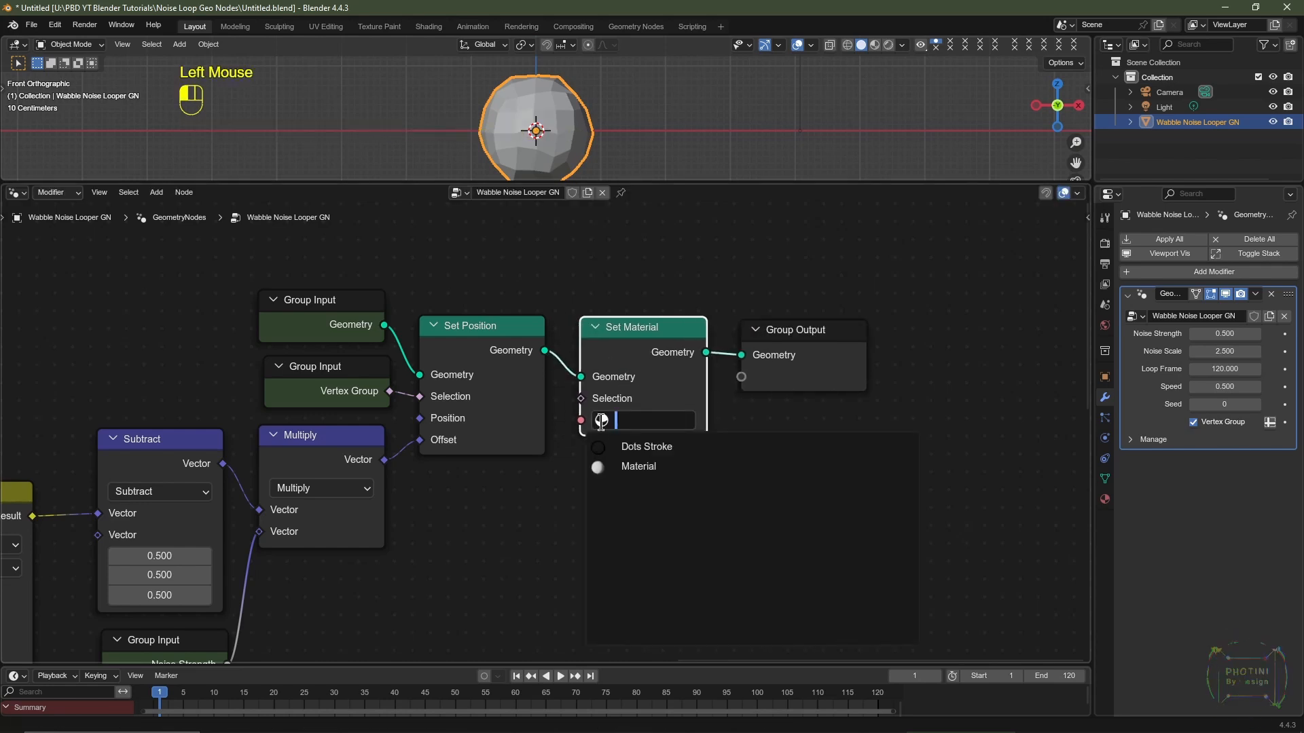
pyautogui.click(624, 467)
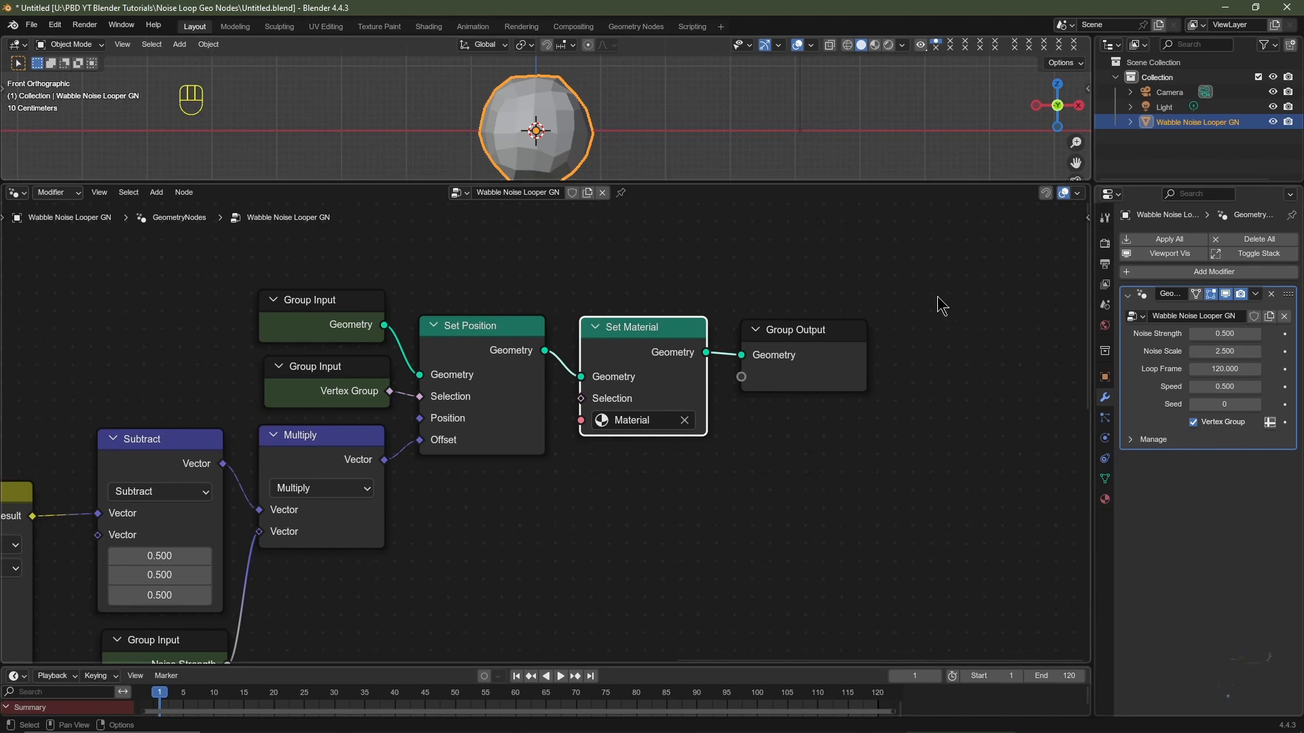
# Rename the object's material to Wabble Noise Loop and check that the Set Material node uses it
pyautogui.click(1104, 500)
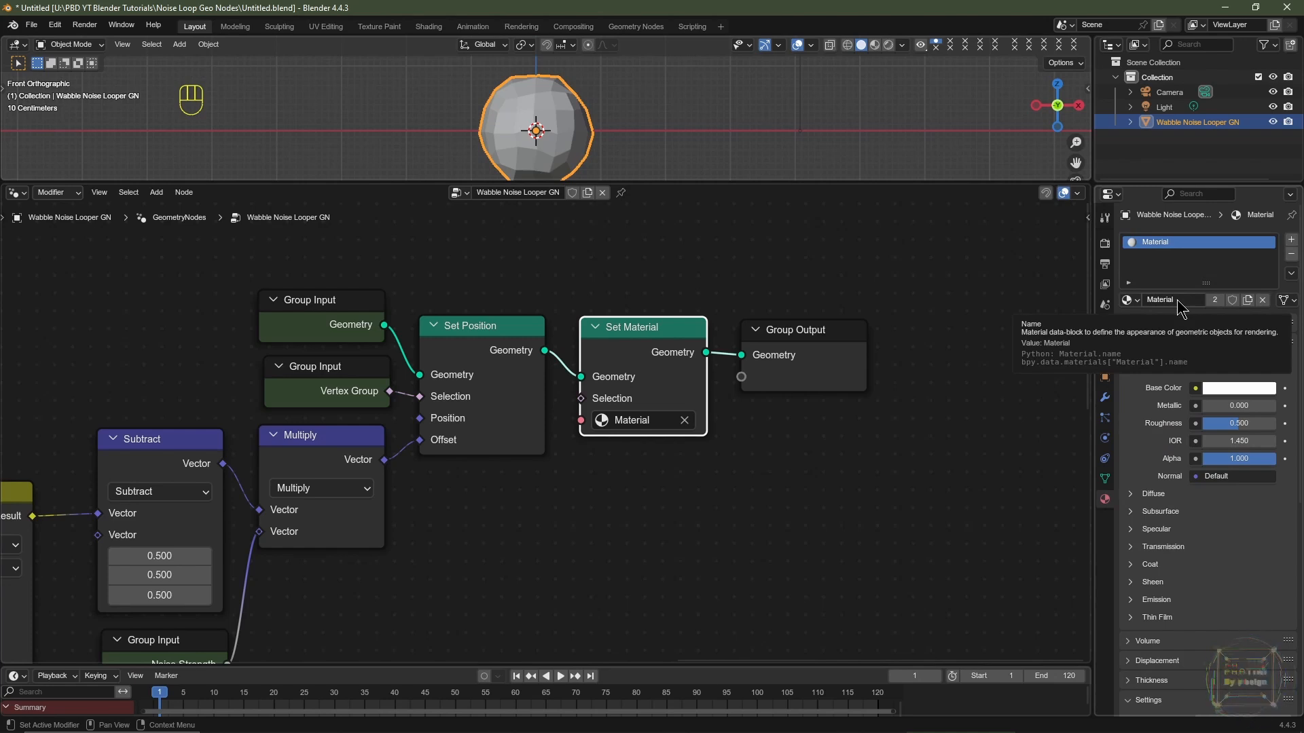
pyautogui.click(1176, 299)
pyautogui.write('Wabble Noise')
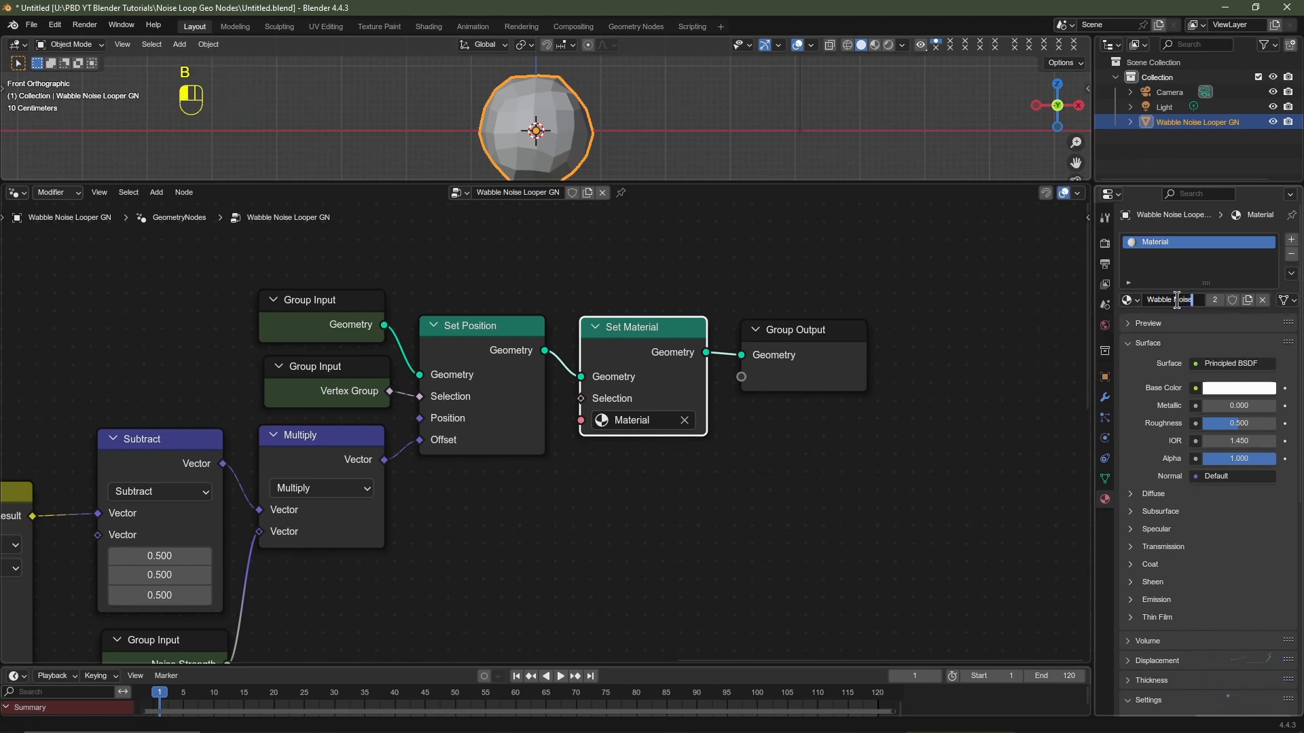
pyautogui.write(' Loop')
pyautogui.press('Return')
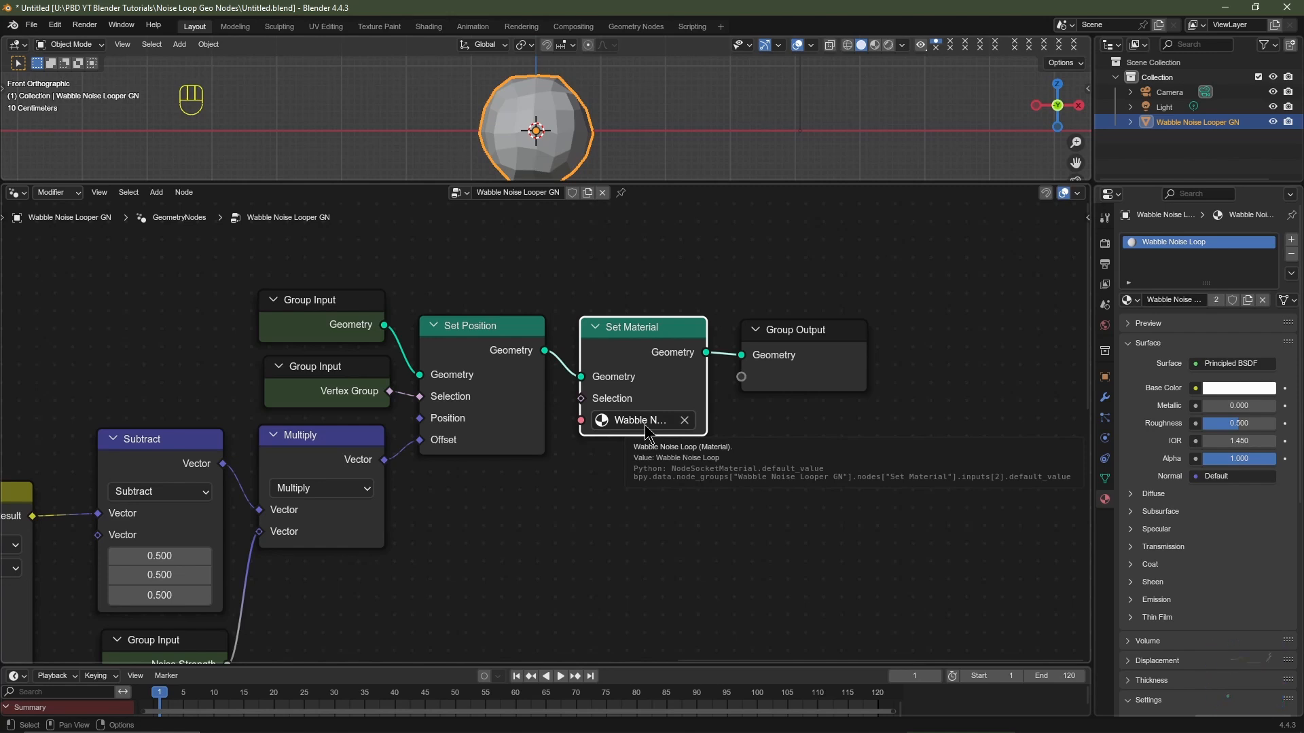
pyautogui.click(601, 419)
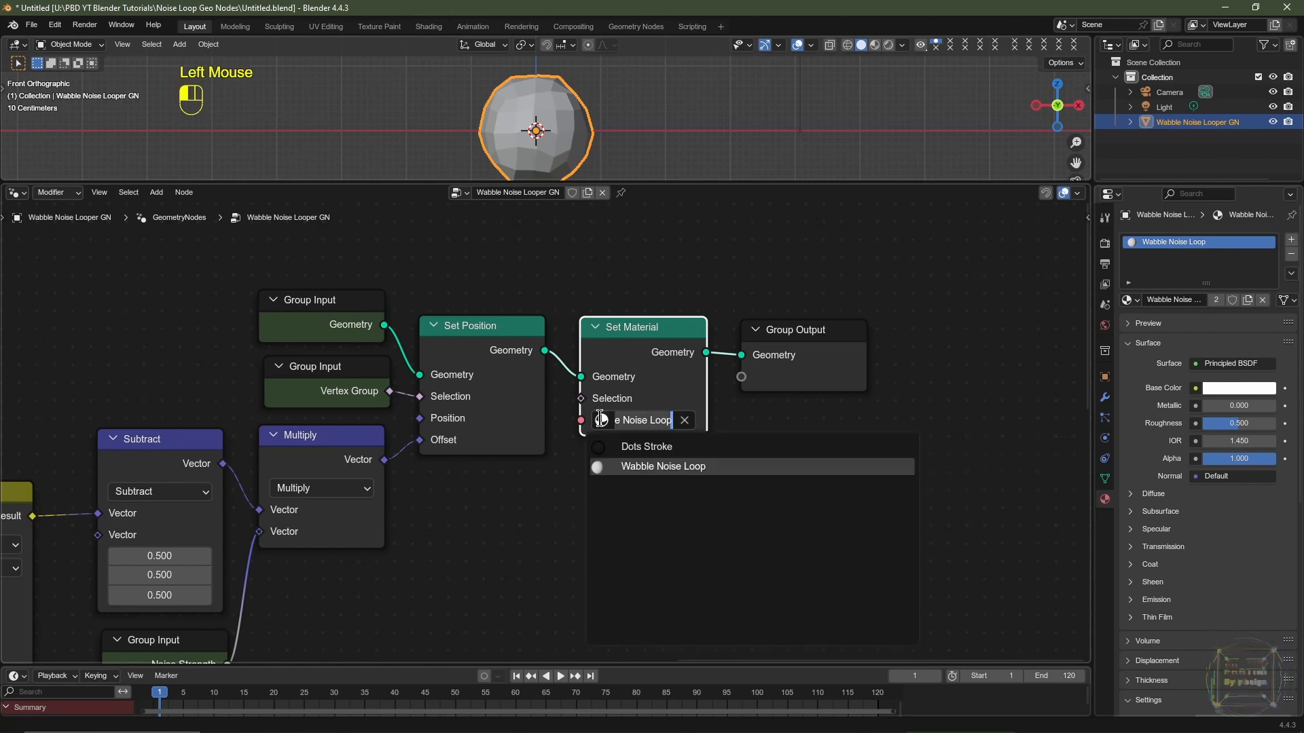
pyautogui.press('Escape')
# Insert a Store Named Attribute node between the Set Position and Set Material nodes
pyautogui.moveTo(598, 418); pyautogui.dragTo(511, 417, button='middle')
pyautogui.scroll(-5, 511, 417)
pyautogui.moveTo(396, 487); pyautogui.dragTo(684, 424, button='middle')
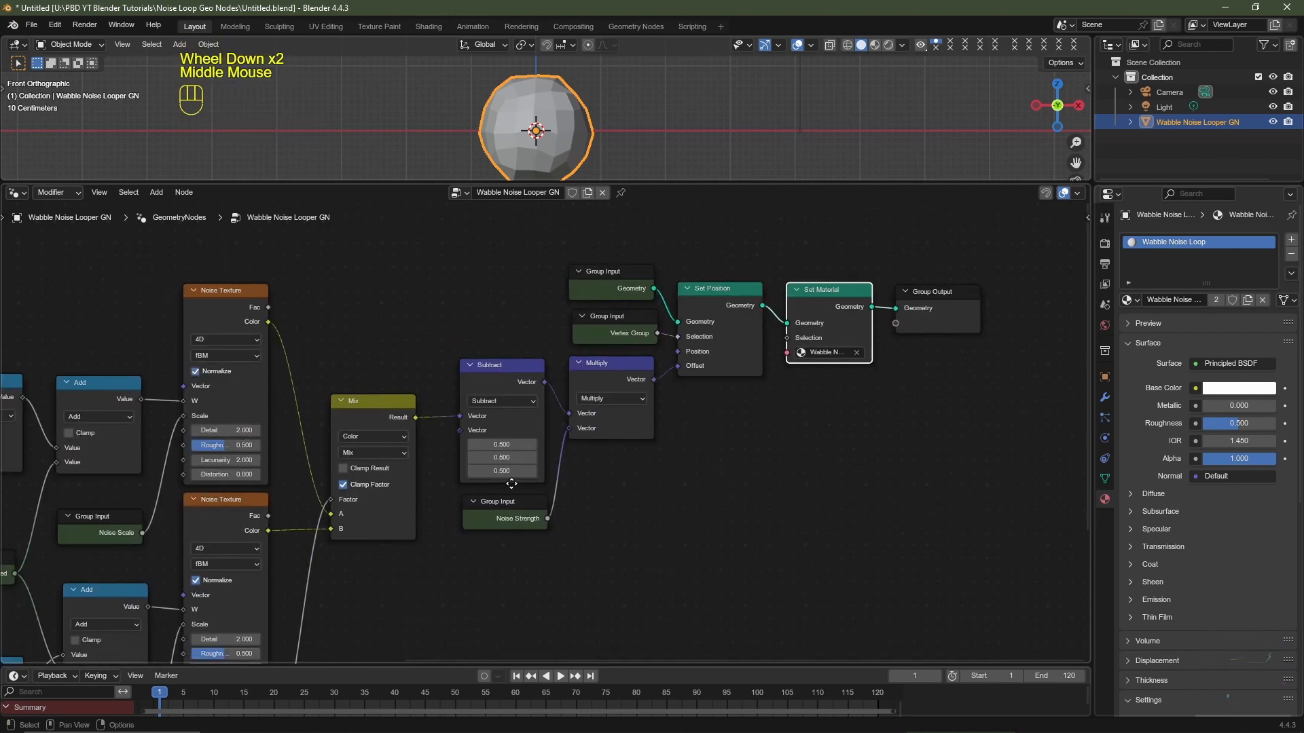
pyautogui.moveTo(233, 334); pyautogui.dragTo(280, 297, button='middle')
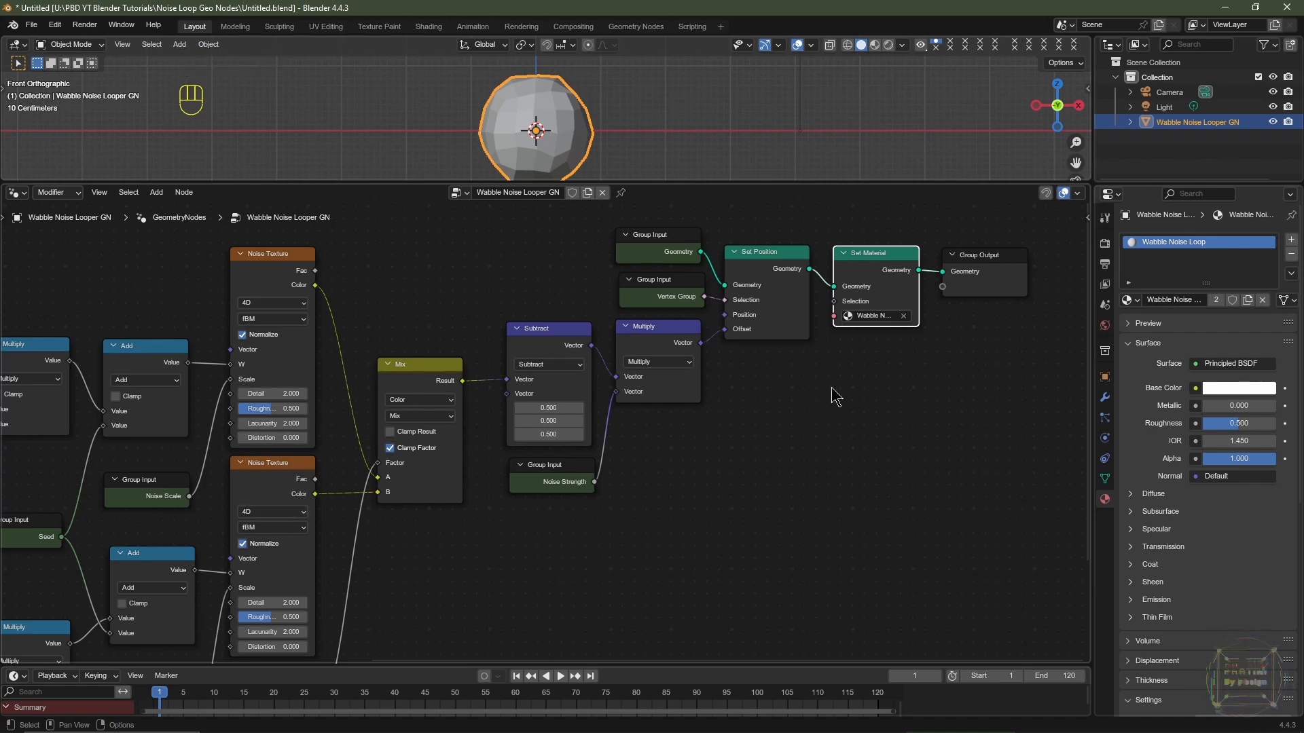
pyautogui.hotkey('ctrl', 'z')
pyautogui.hotkey('ctrl', 'z')
pyautogui.hotkey('ctrl', 'z')
pyautogui.hotkey('shift', 'a')
pyautogui.moveTo(764, 475)
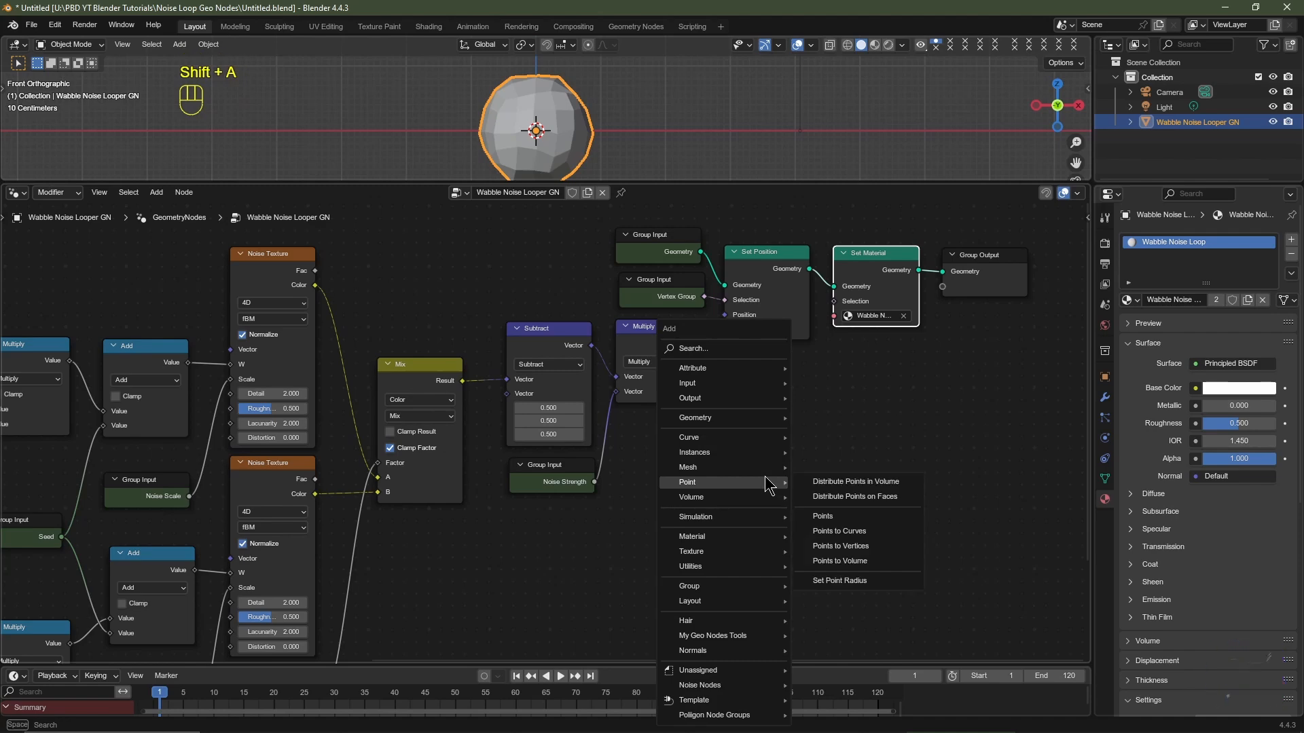
pyautogui.write('sto')
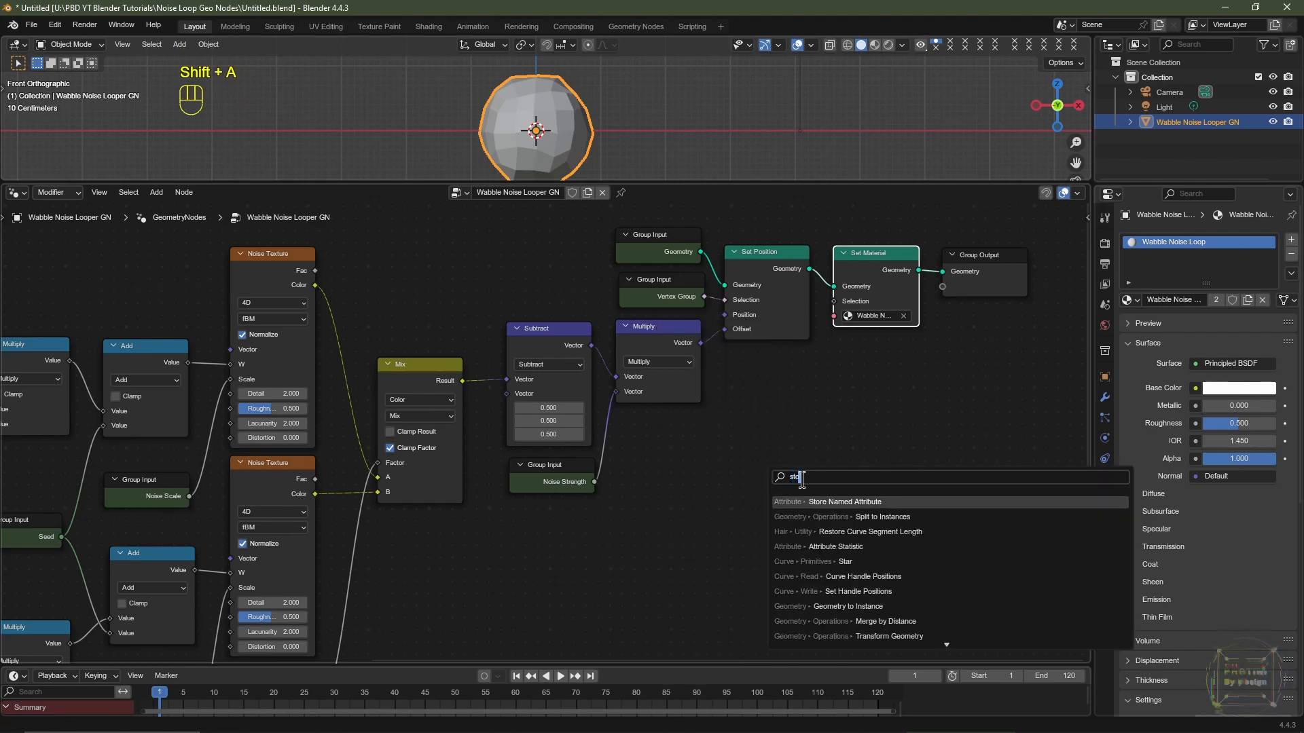
pyautogui.press('Return')
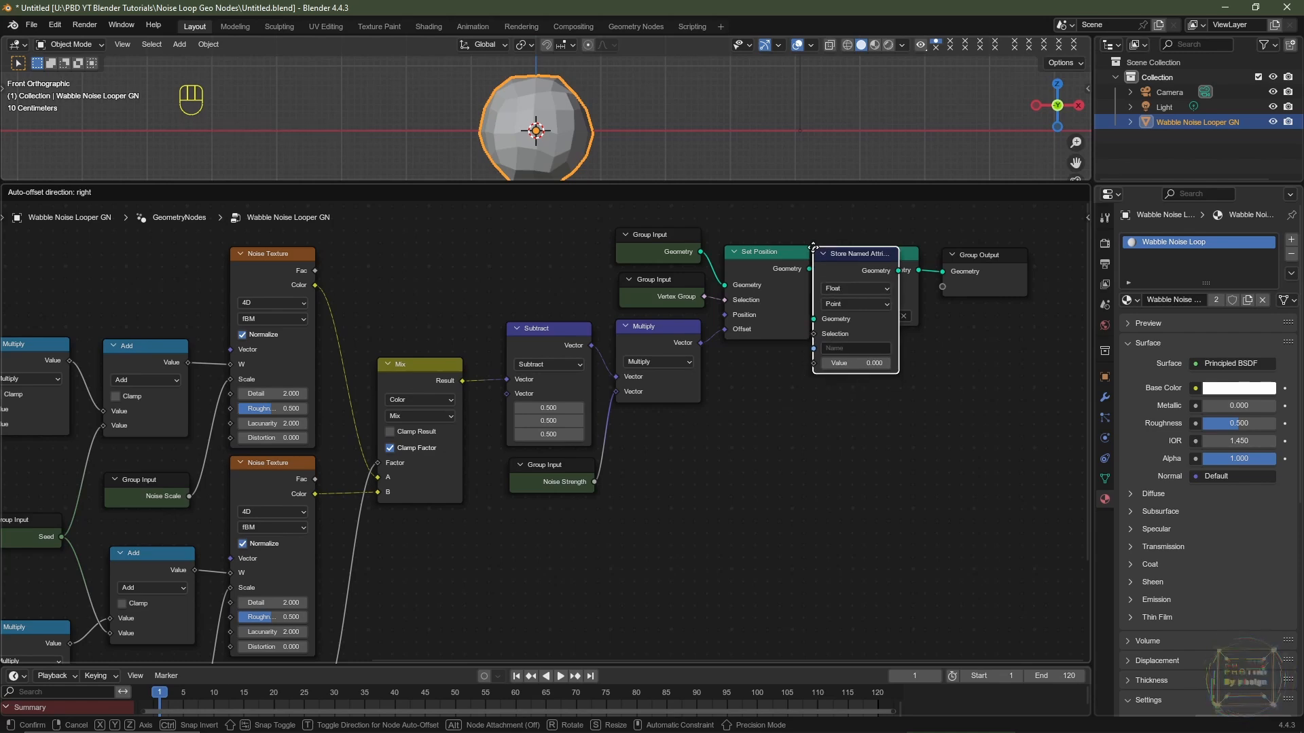
pyautogui.click(813, 248)
# Name the stored attribute Mask and set its data type to Color
pyautogui.scroll(2, 925, 399)
pyautogui.moveTo(924, 400); pyautogui.dragTo(679, 516, button='middle')
pyautogui.scroll(2, 679, 516)
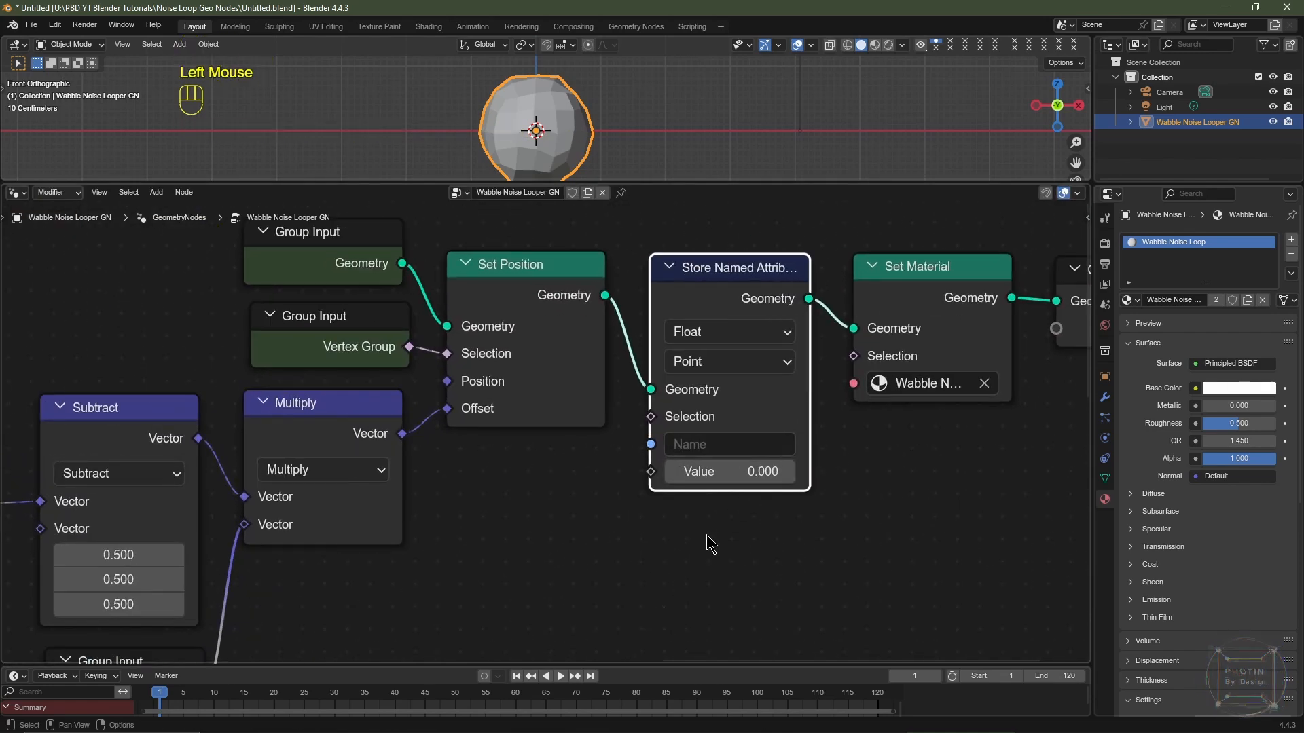
pyautogui.click(704, 445)
pyautogui.write('Mask')
pyautogui.press('Return')
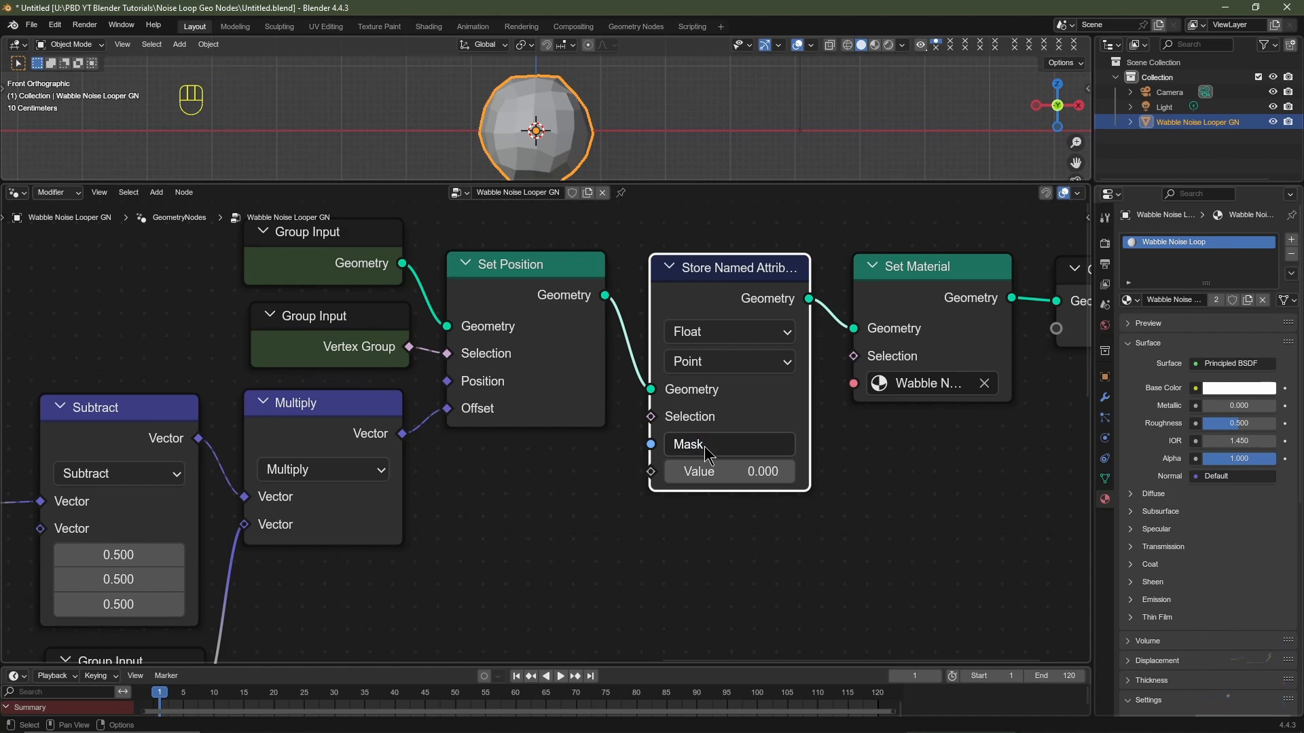
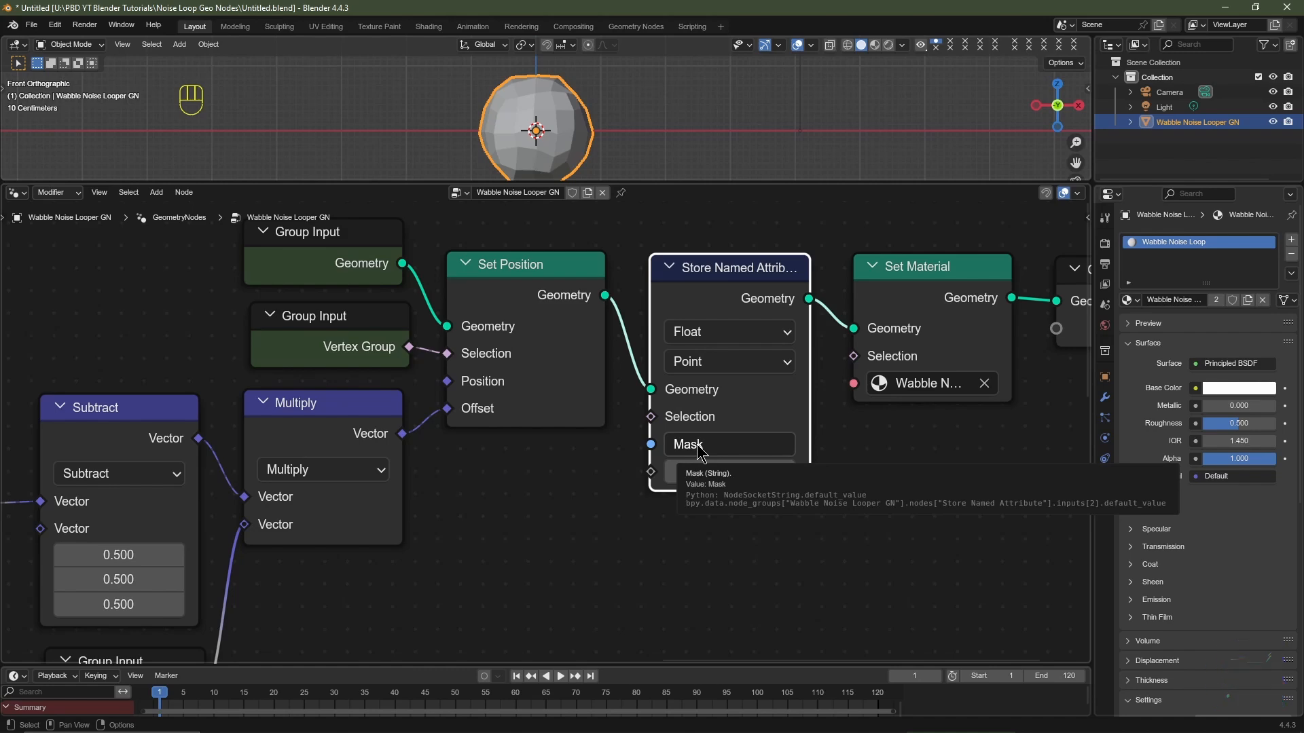
pyautogui.click(716, 332)
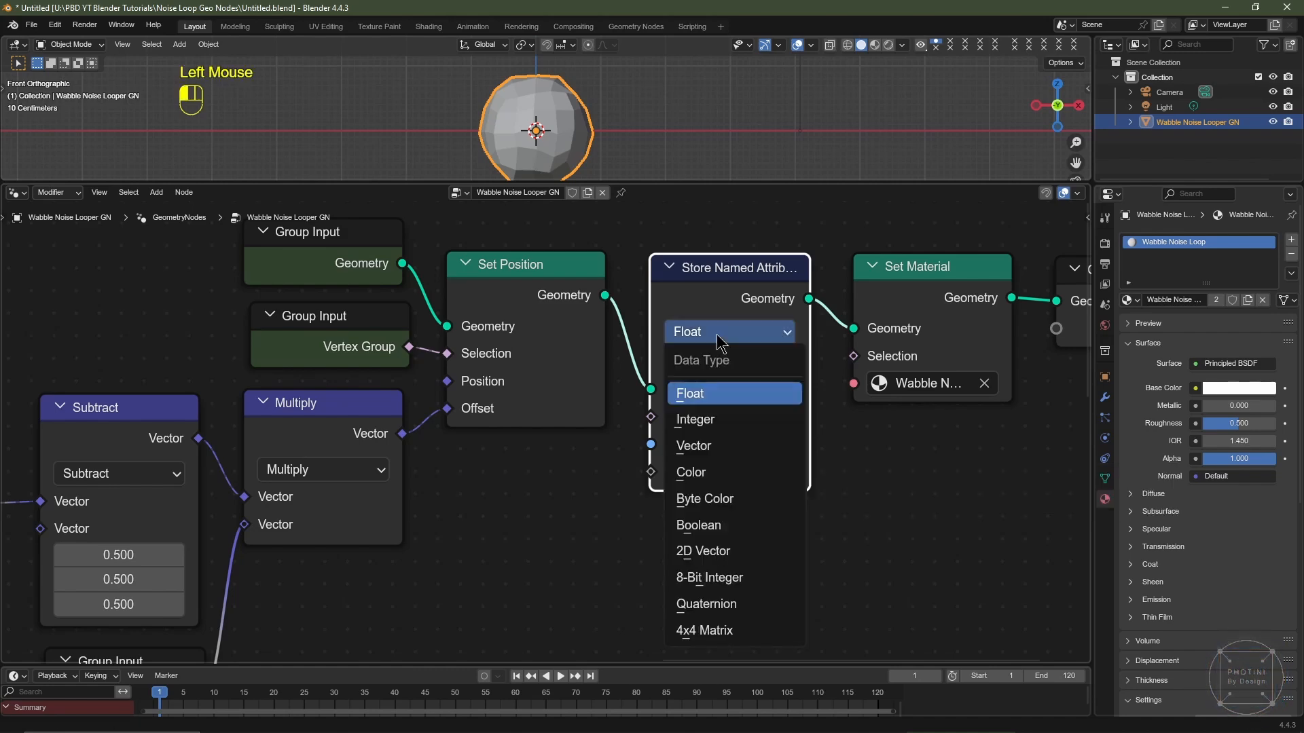
pyautogui.click(715, 472)
# Connect the Mix node's Result output to the Value input of the Store Named Attribute node
pyautogui.scroll(-2, 602, 509)
pyautogui.moveTo(602, 510); pyautogui.dragTo(760, 470, button='middle')
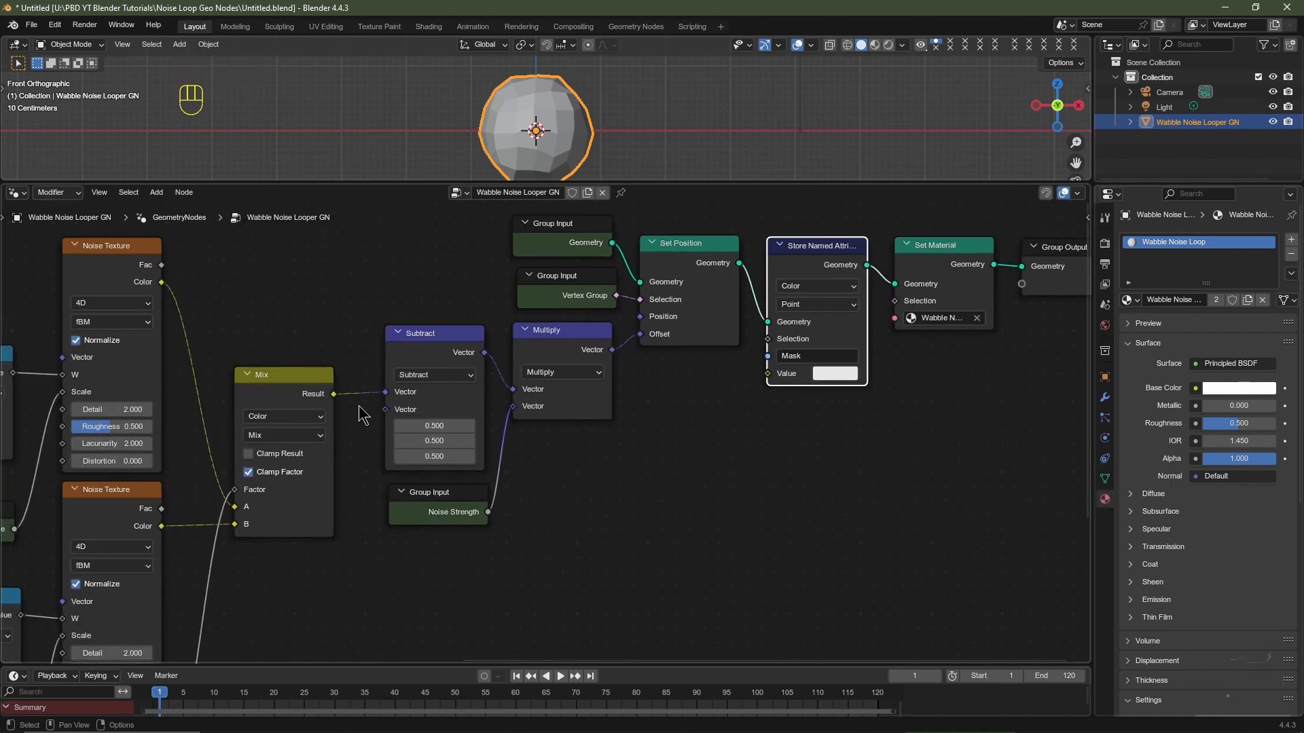
pyautogui.moveTo(334, 394); pyautogui.dragTo(761, 380)
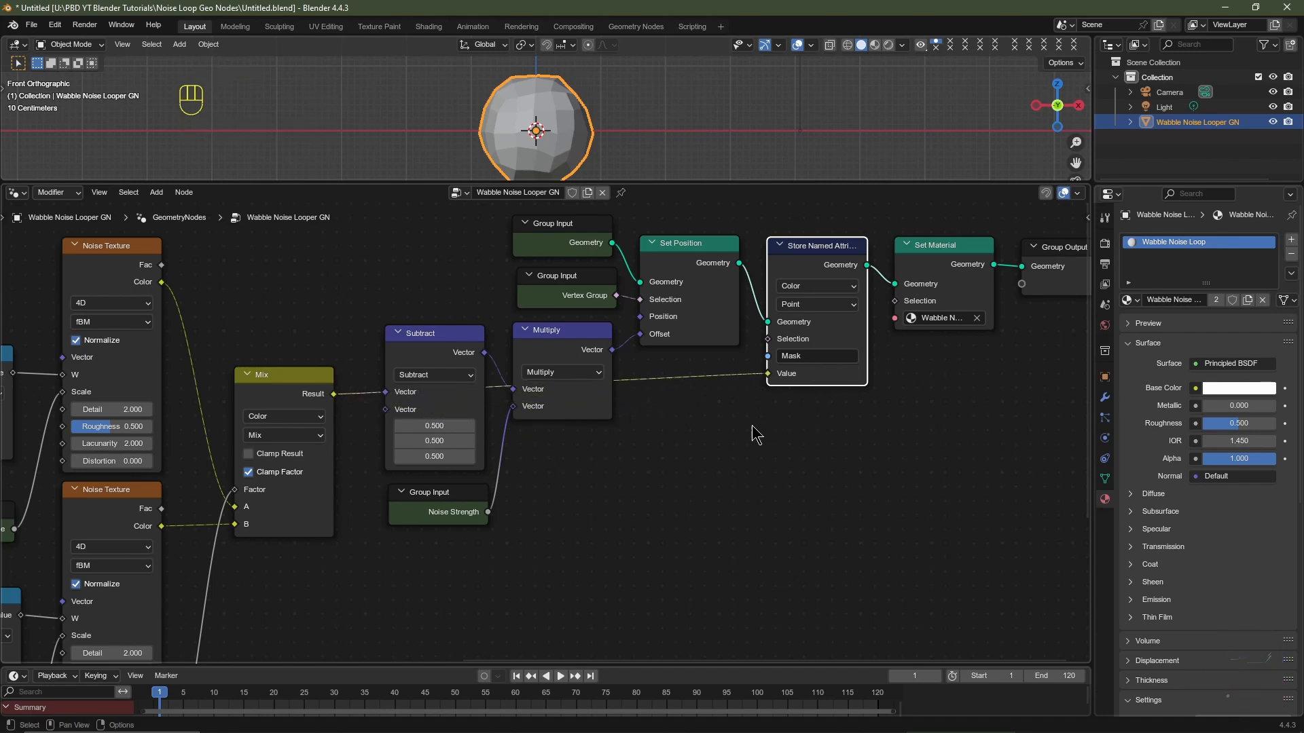
# Add two reroute points to the new Mix-to-attribute link and place them below the Noise Strength Group Input node
pyautogui.keyDown('shift'); pyautogui.moveTo(645, 364); pyautogui.dragTo(650, 402, button='right'); pyautogui.keyUp('shift')
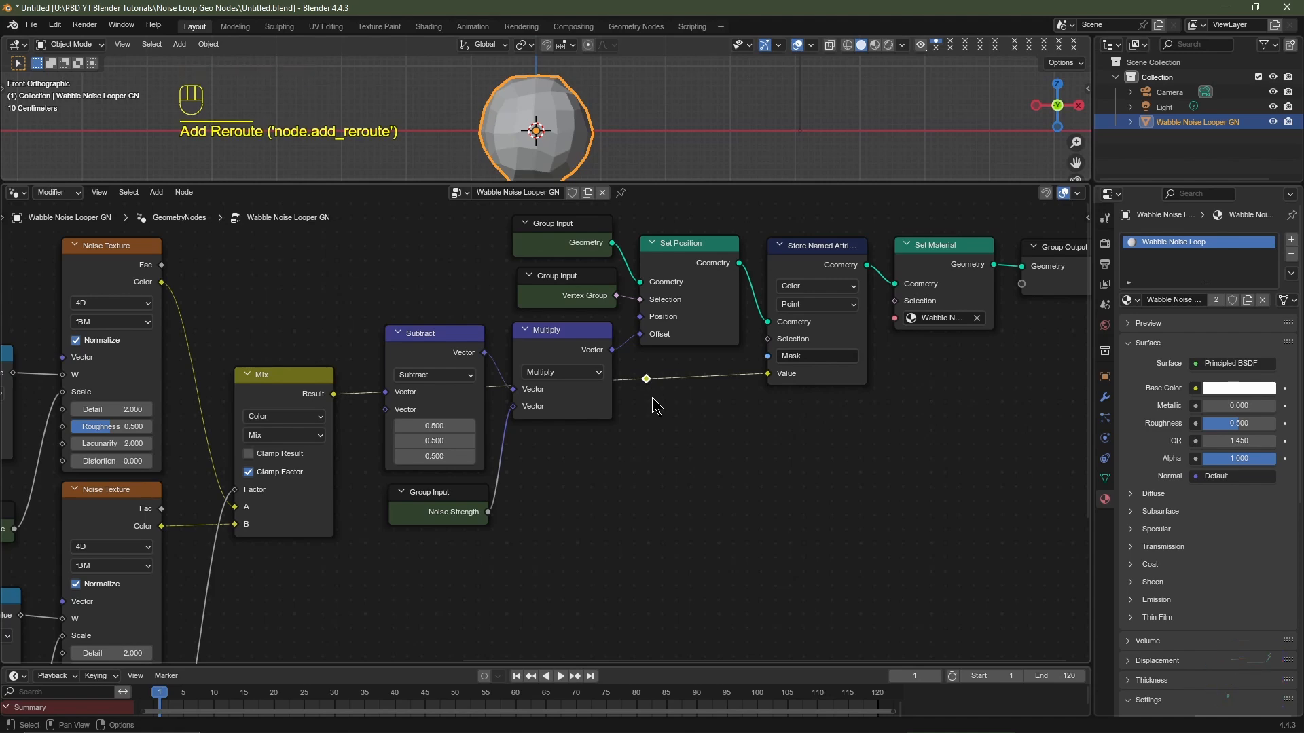
pyautogui.press('g')
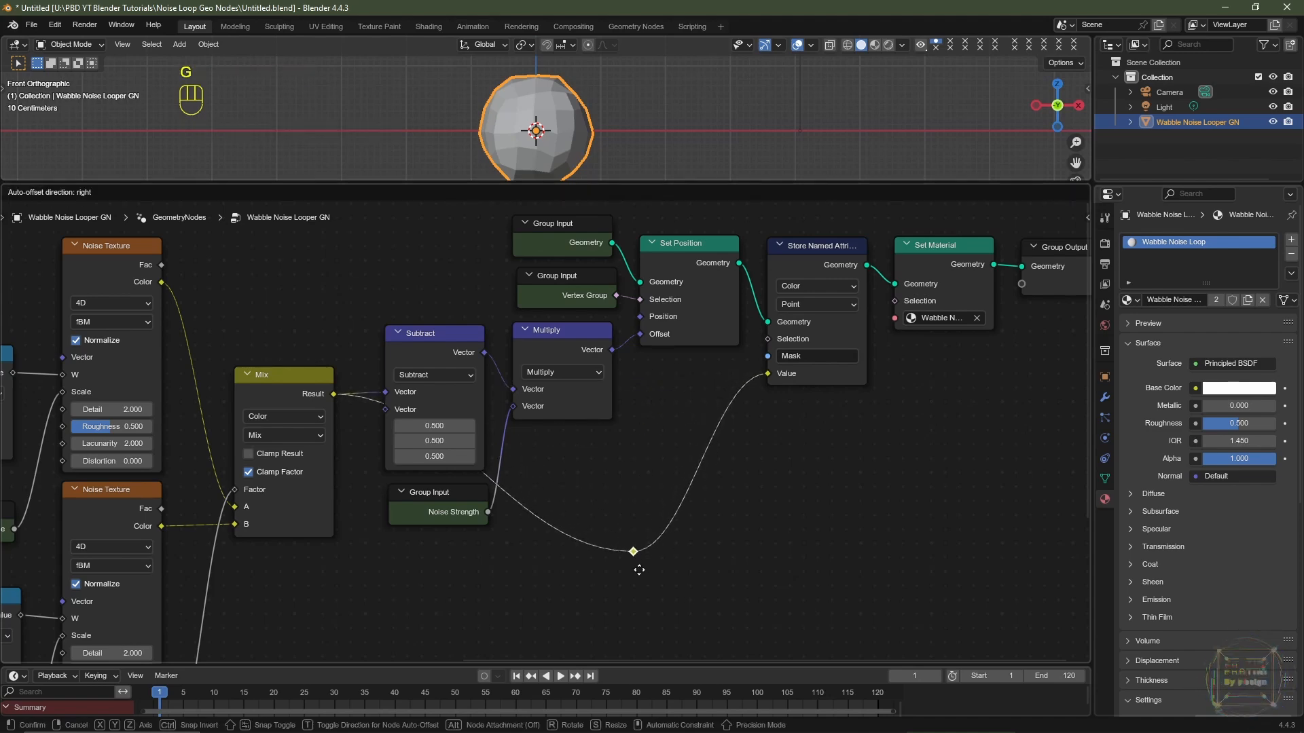
pyautogui.click(639, 570)
pyautogui.keyDown('shift'); pyautogui.moveTo(606, 506); pyautogui.dragTo(569, 573, button='right'); pyautogui.keyUp('shift')
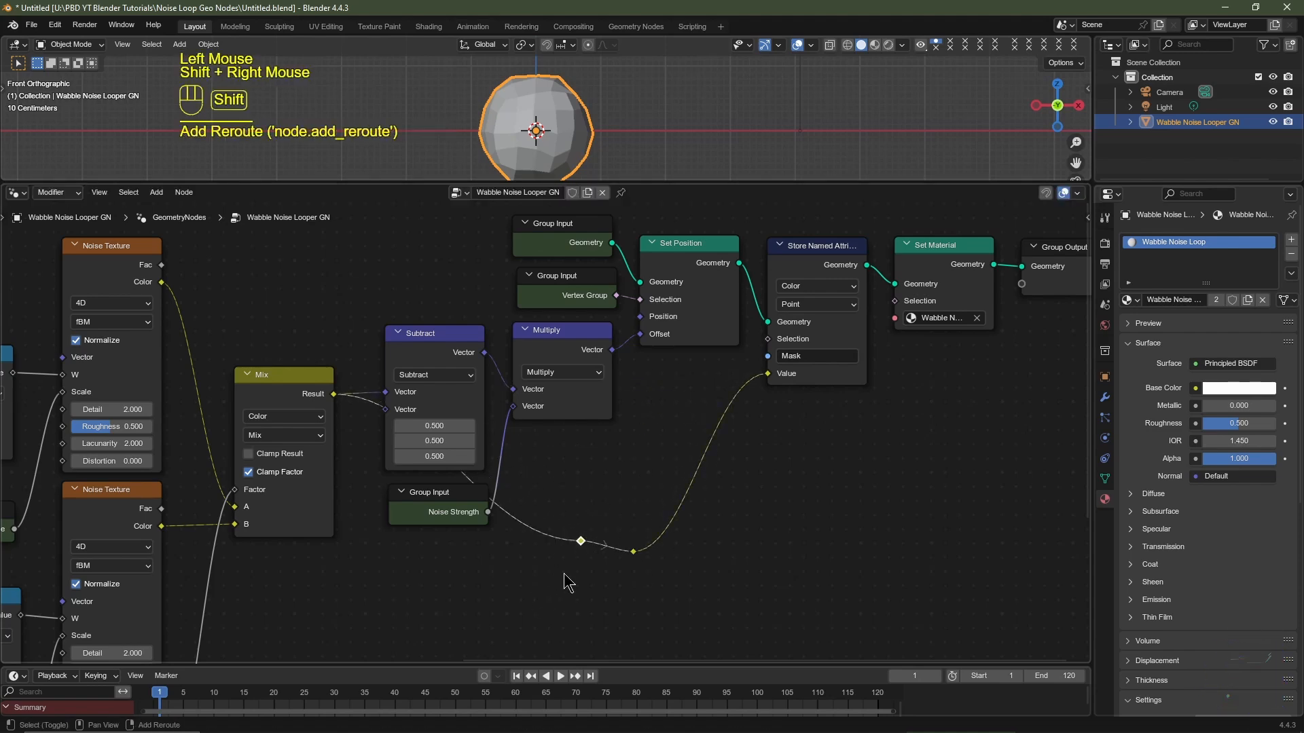
pyautogui.press('g')
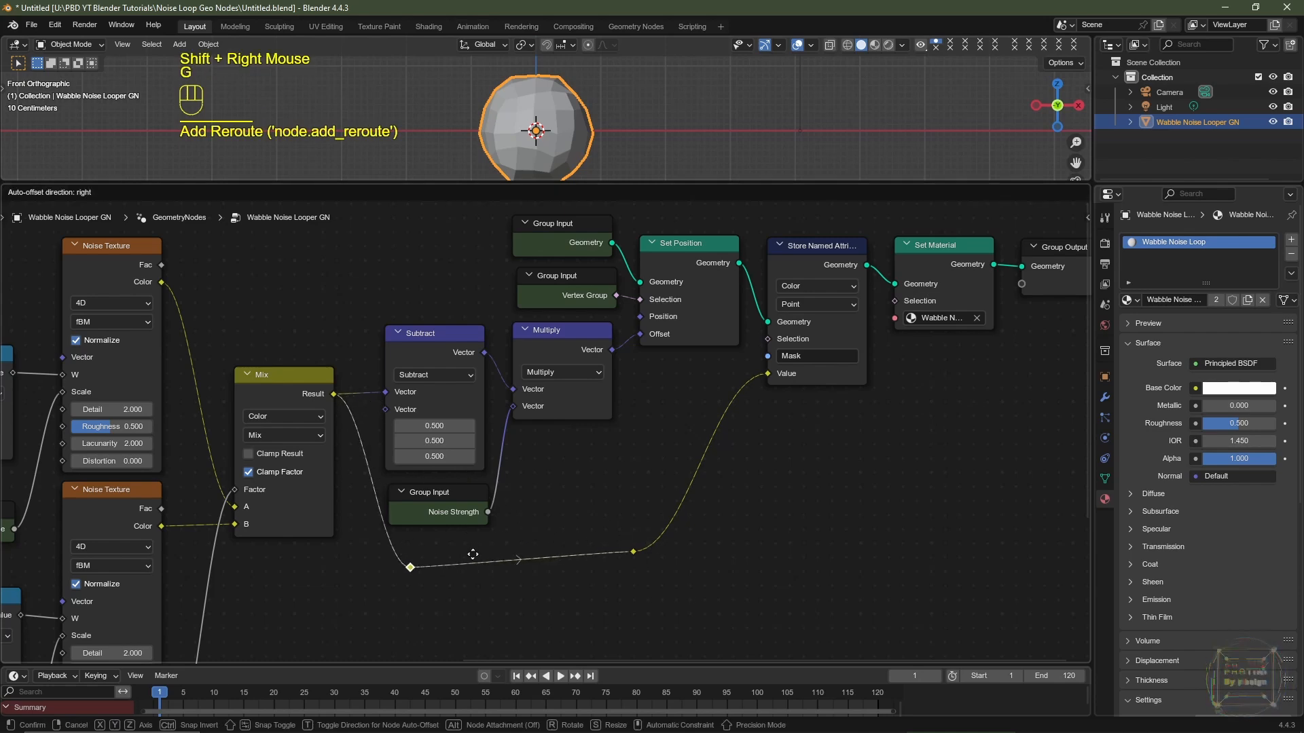
pyautogui.click(447, 537)
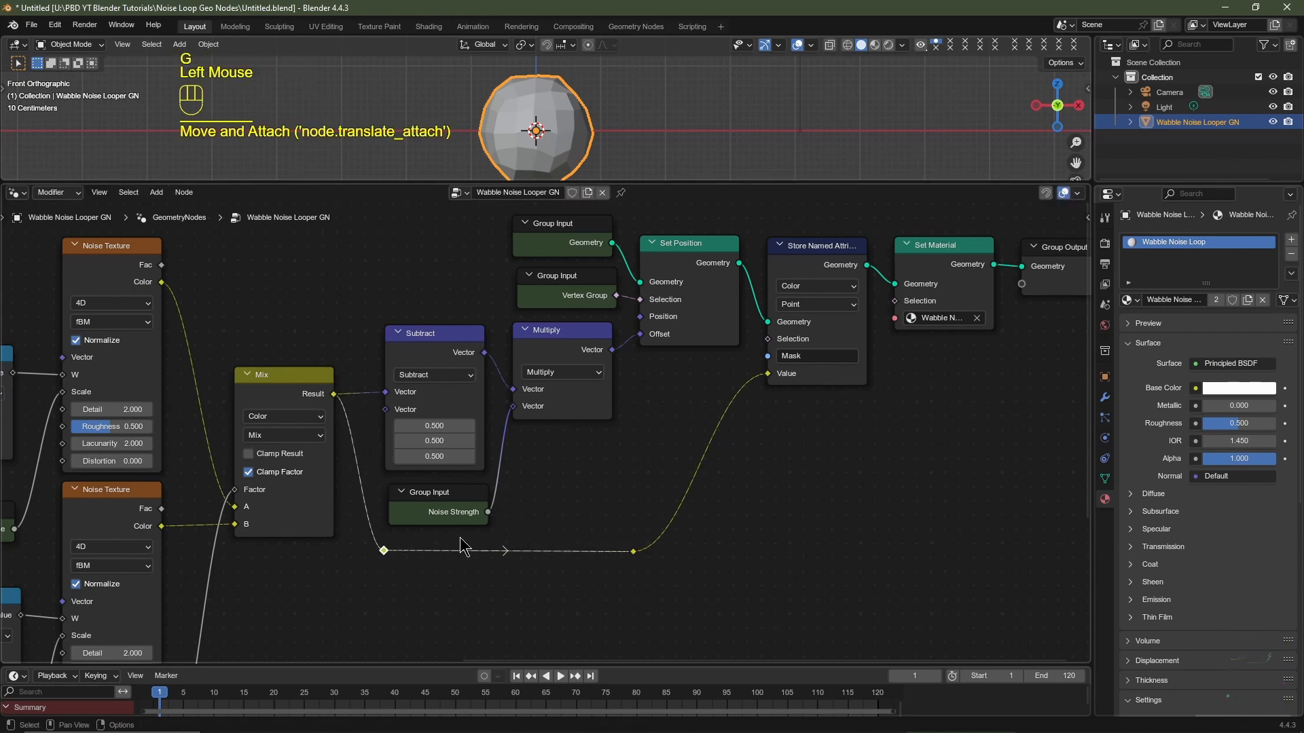
# Align the two reroute points at the same height by scaling them to 0 along Y
pyautogui.keyDown('shift'); pyautogui.click(635, 552); pyautogui.keyUp('shift')
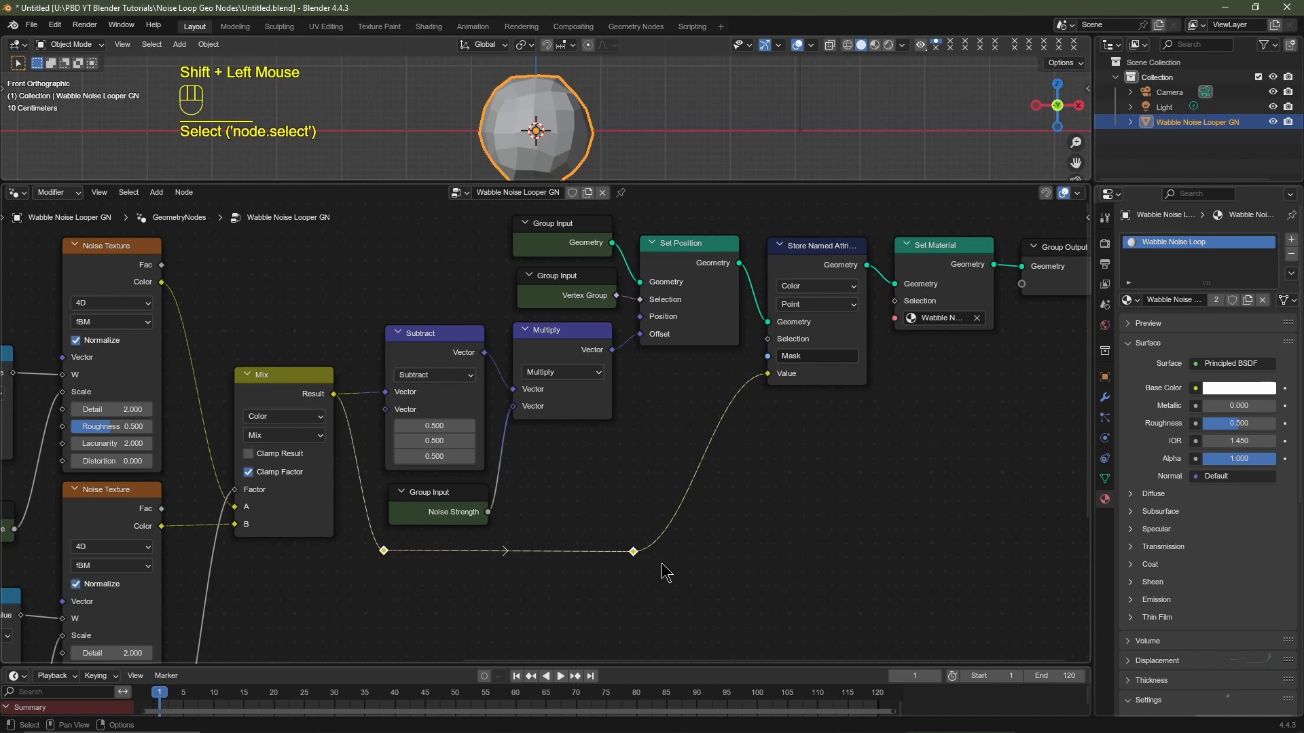
pyautogui.press('s')
pyautogui.press('y')
pyautogui.press('0')
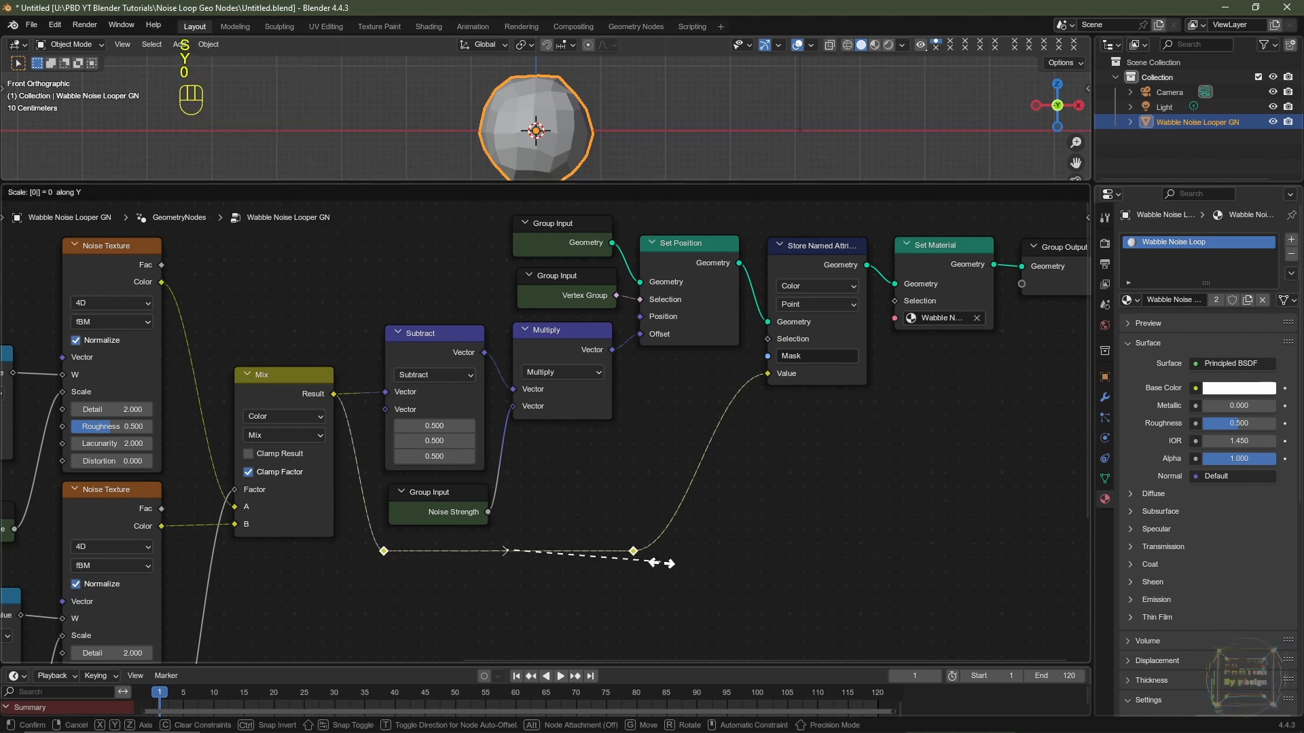
pyautogui.press('Return')
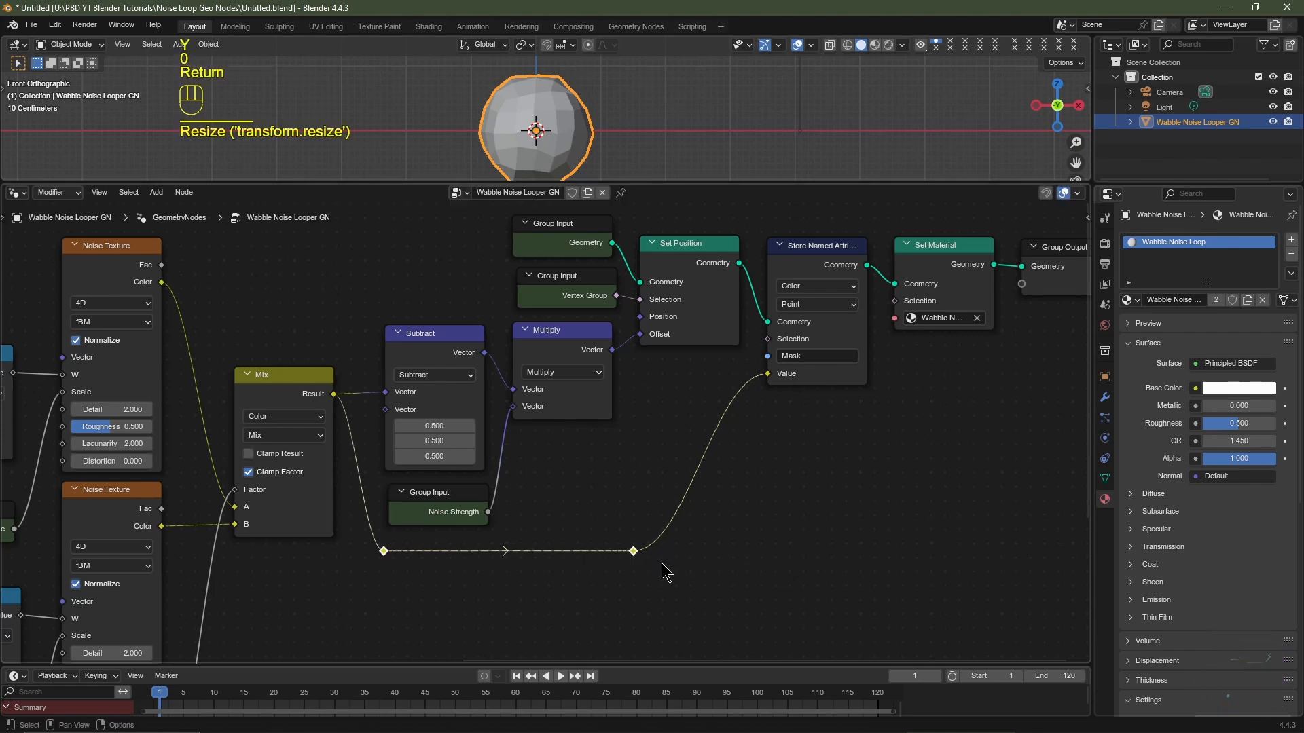
pyautogui.scroll(-2, 703, 541)
pyautogui.moveTo(703, 542); pyautogui.dragTo(686, 518, button='middle')
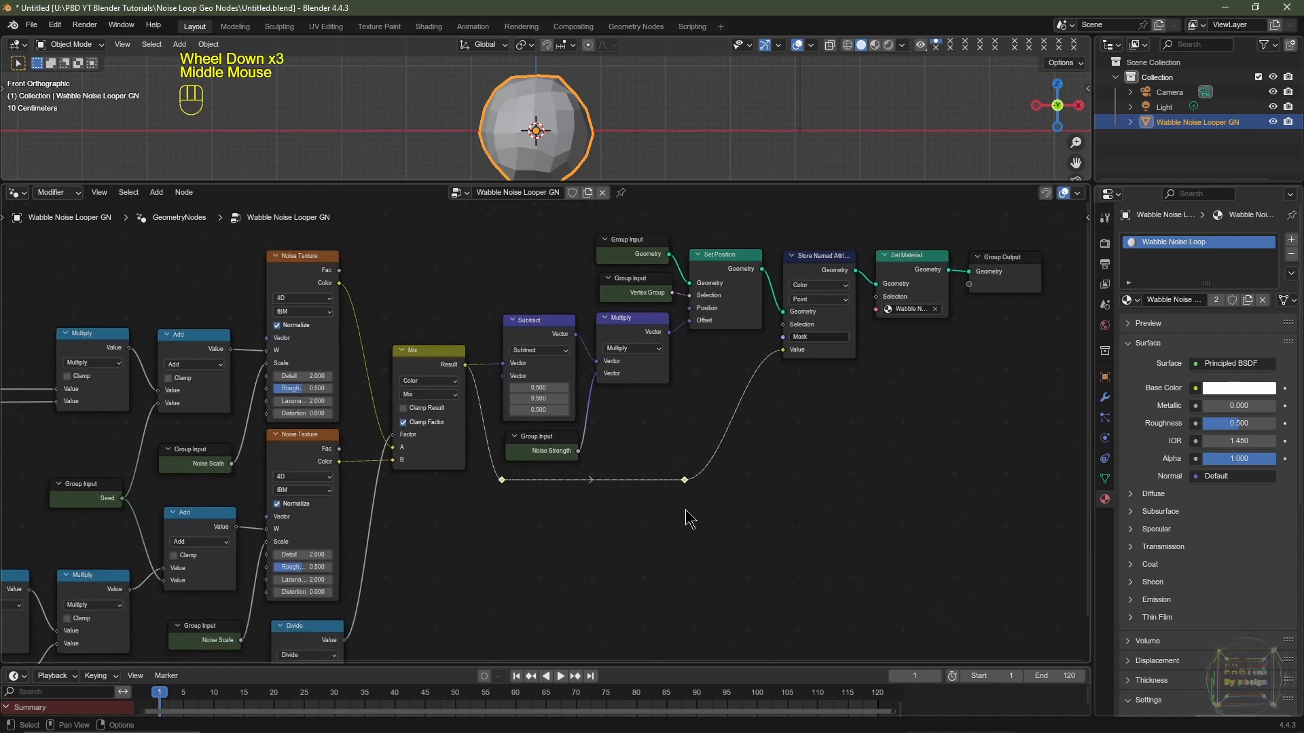
pyautogui.scroll(-1, 771, 465)
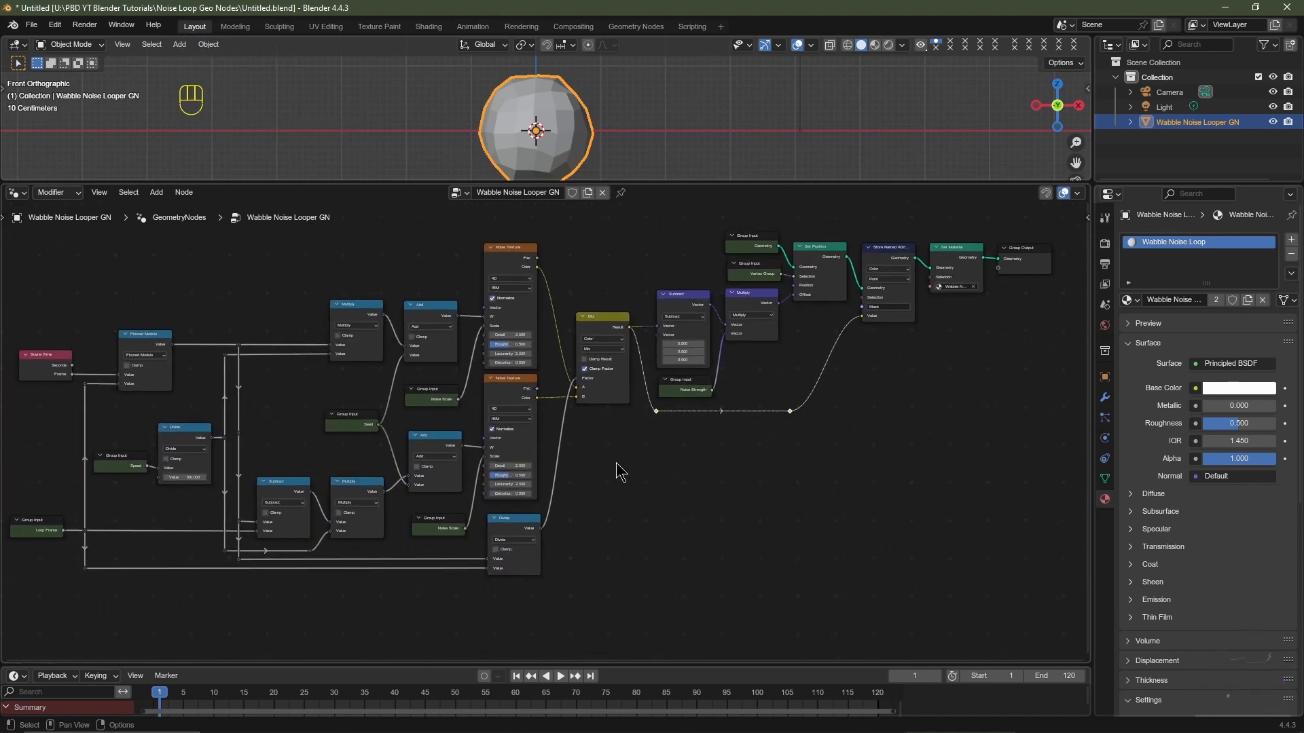
# Save the project as a new file named Like And Subscribe in the Noise Loop Geo Nodes folder
pyautogui.click(31, 24)
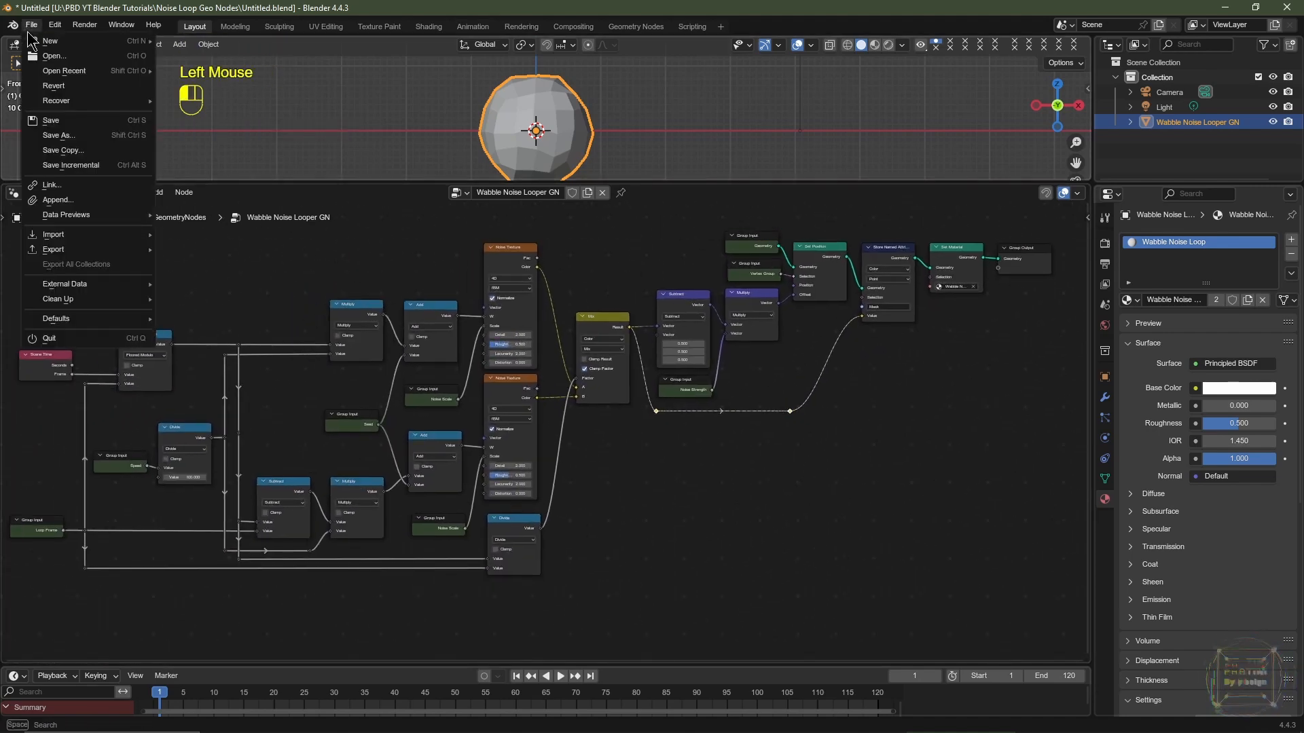
pyautogui.click(53, 140)
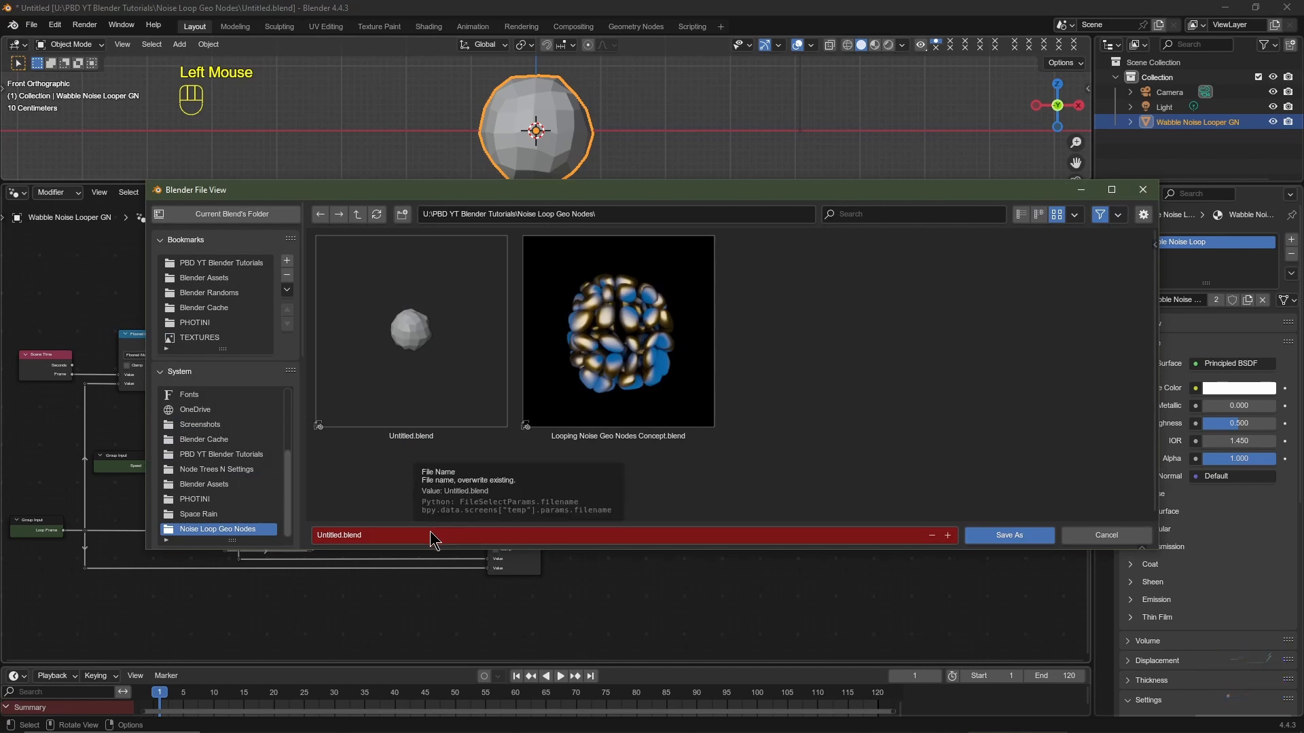
pyautogui.write('Like And Subscribe')
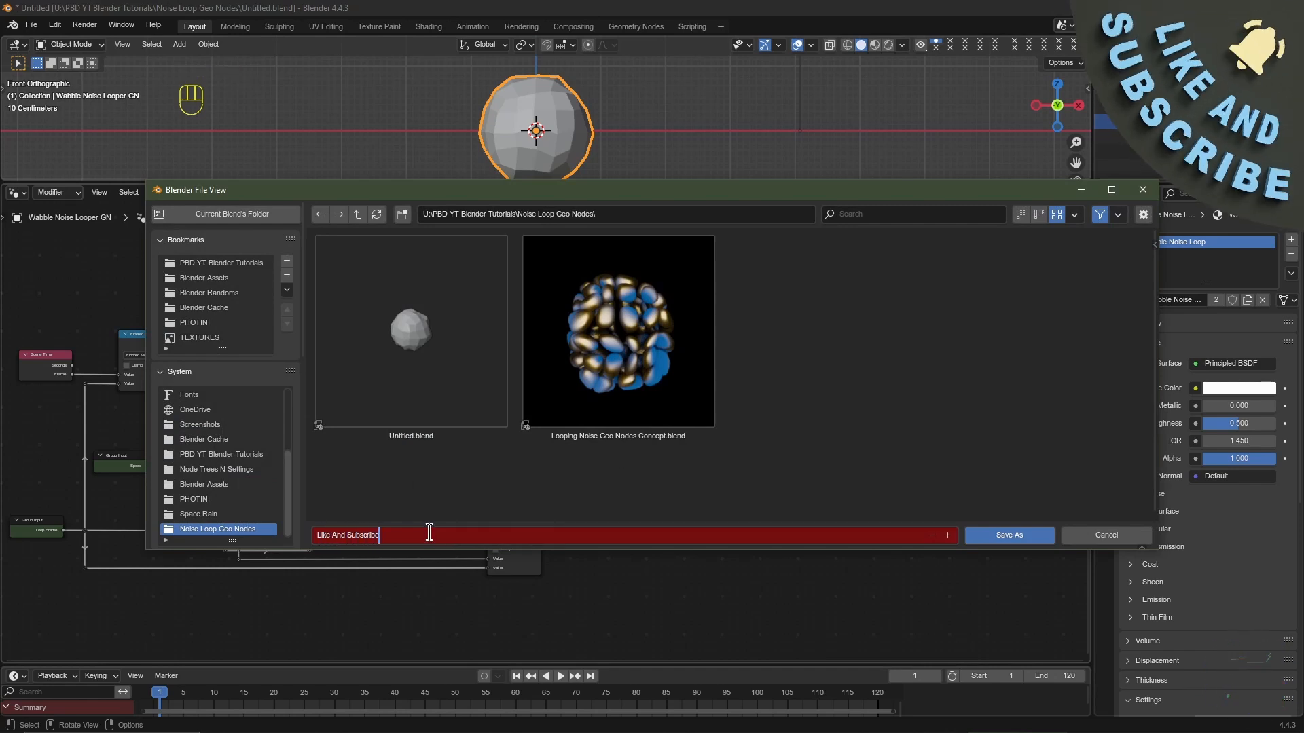
pyautogui.click(1005, 539)
pyautogui.click(1003, 540)
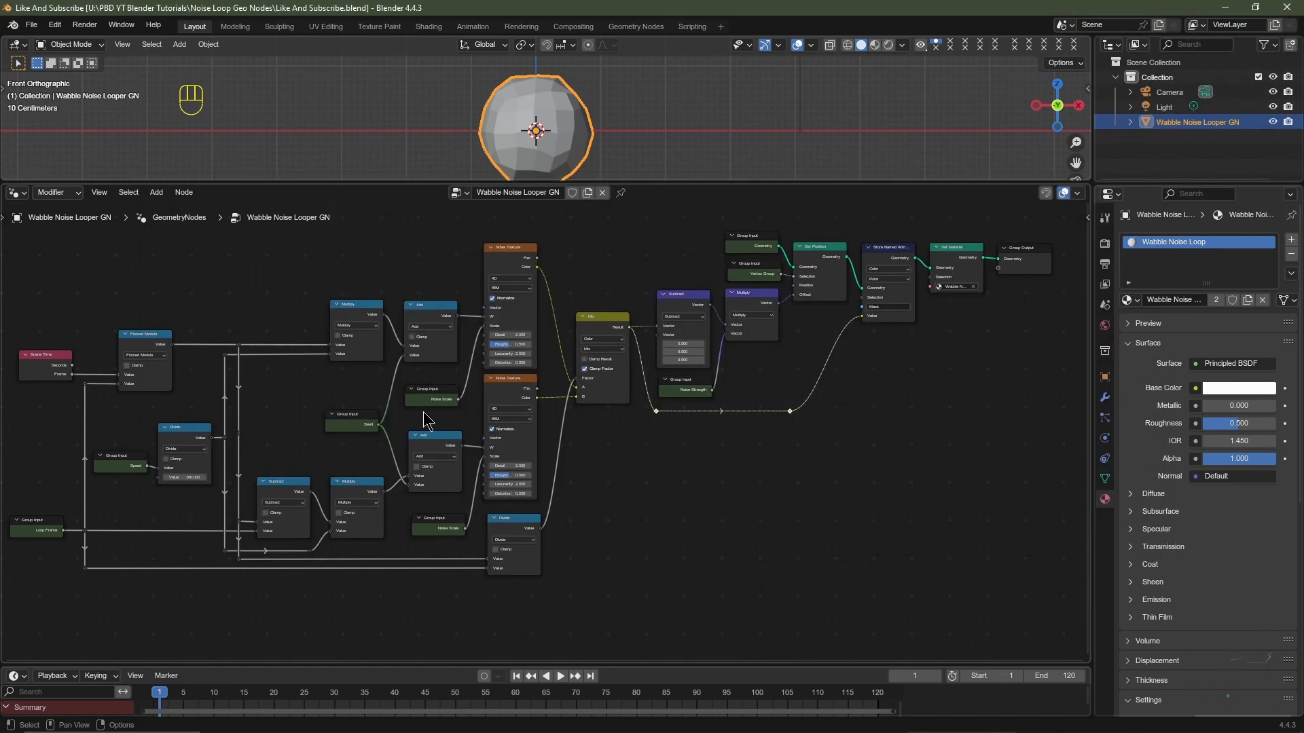
# Switch the node area to the Shader Editor and frame the Wabble Noise Loop material's nodes
pyautogui.click(15, 195)
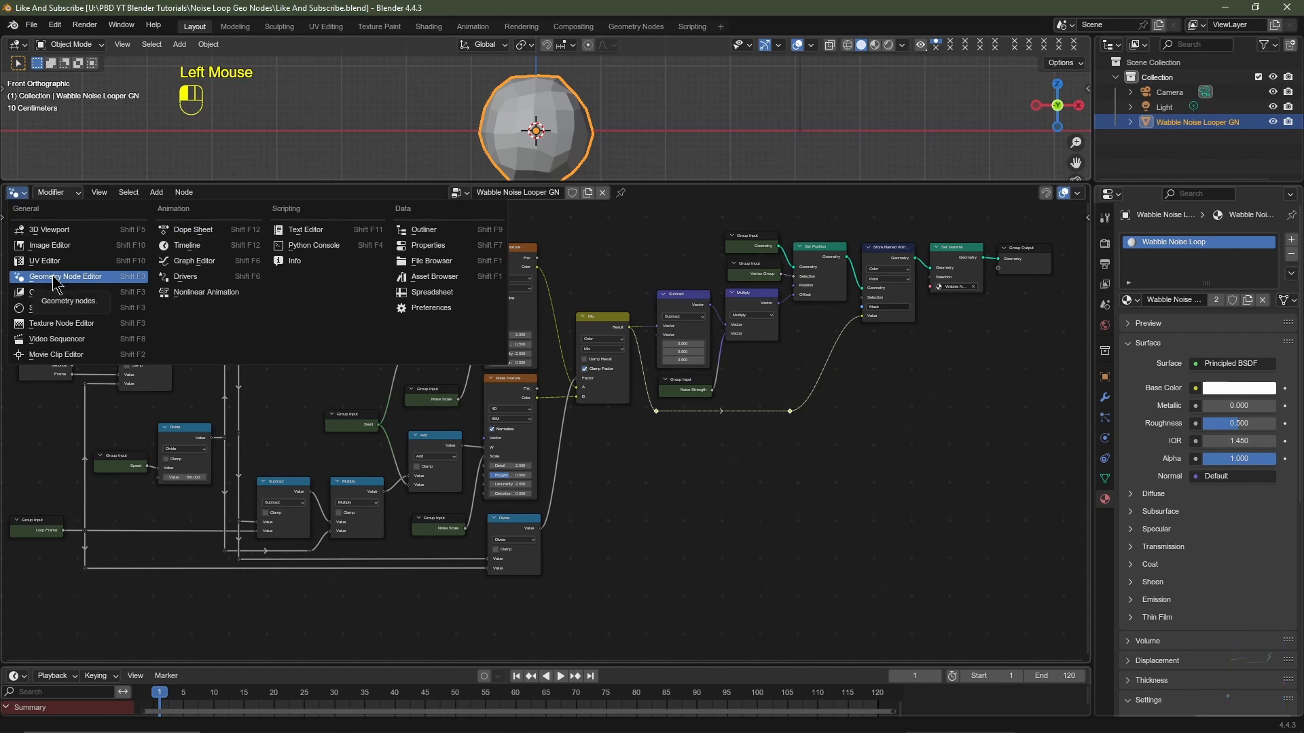
pyautogui.click(53, 308)
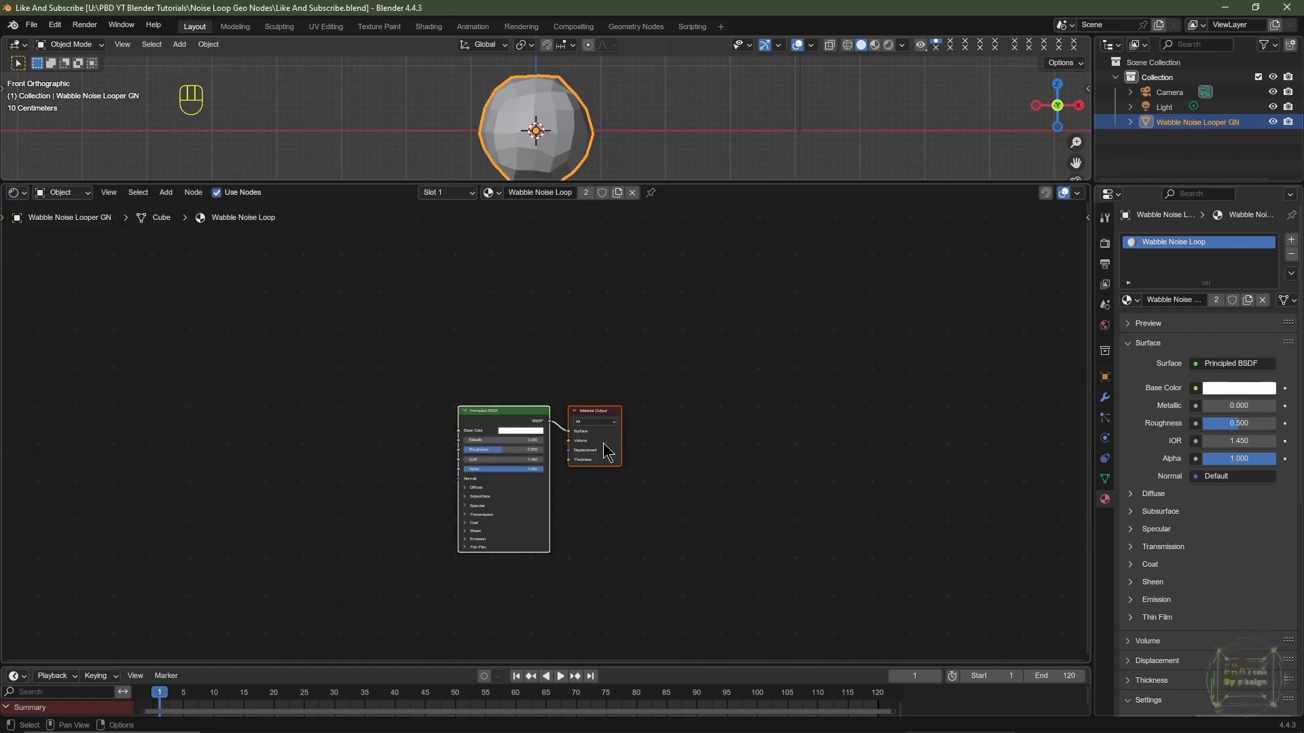
pyautogui.scroll(3, 654, 476)
pyautogui.moveTo(654, 475); pyautogui.dragTo(876, 414, button='middle')
pyautogui.scroll(1, 876, 415)
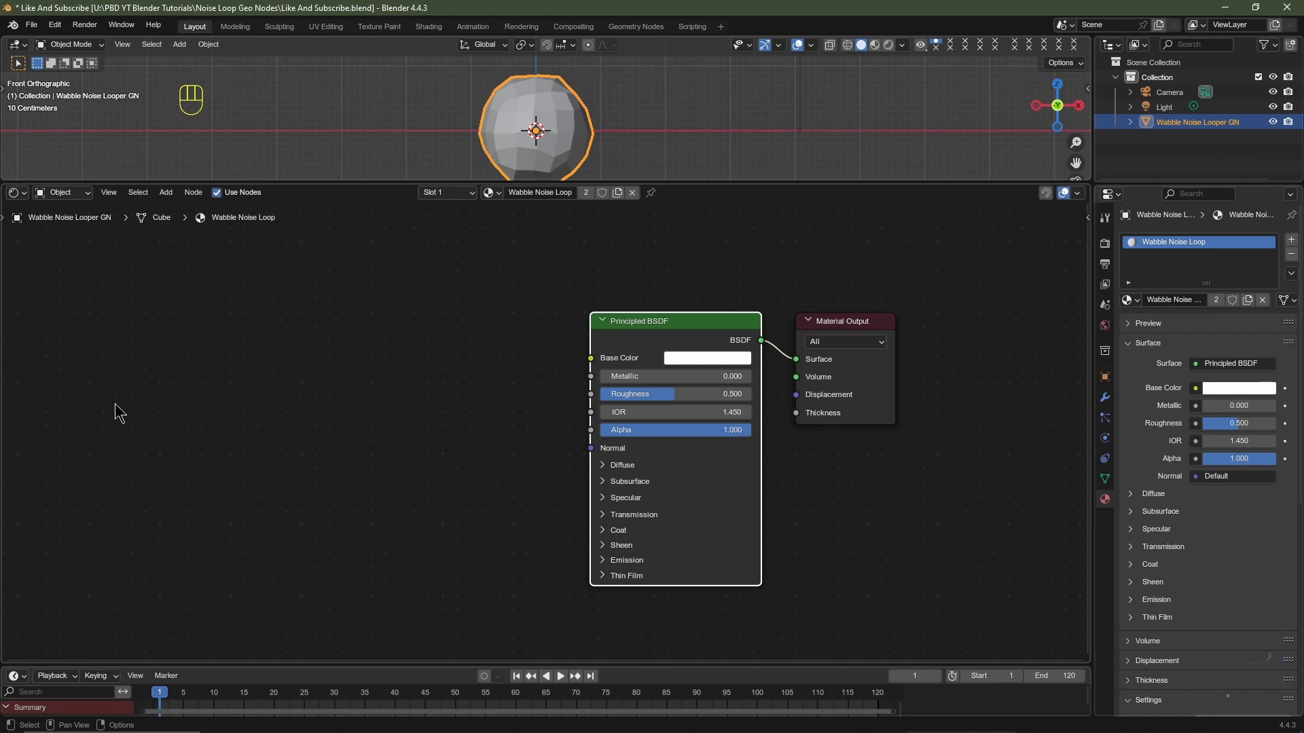
# Add an Attribute node well before the Principled BSDF and set its attribute name to Mask
pyautogui.hotkey('shift', 'a')
pyautogui.write('at')
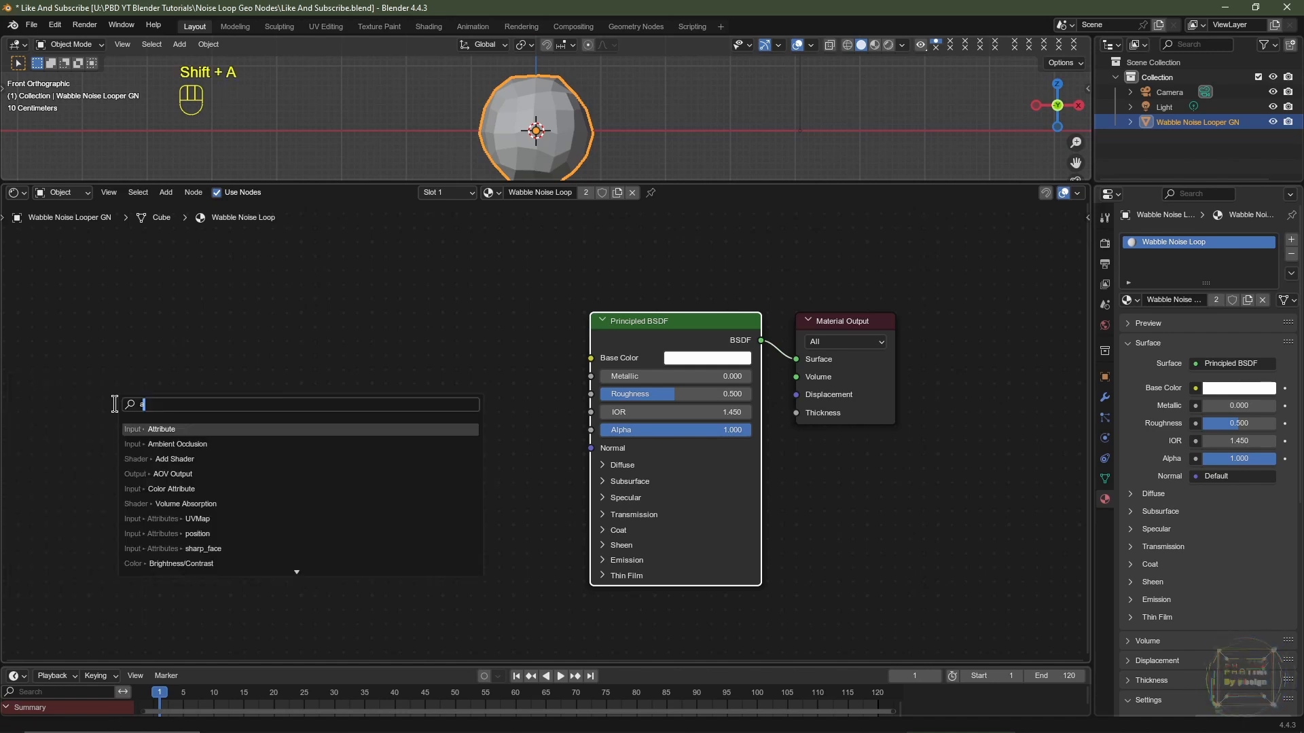
pyautogui.click(168, 429)
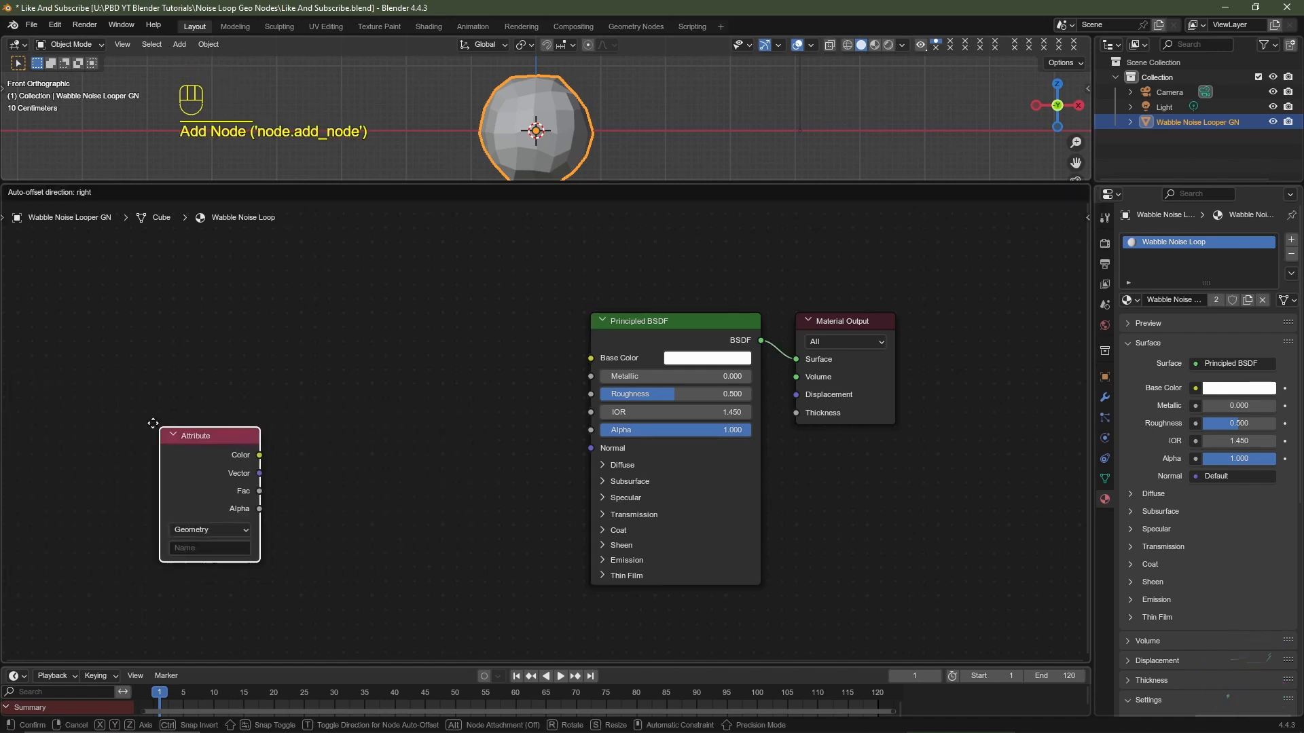
pyautogui.click(133, 402)
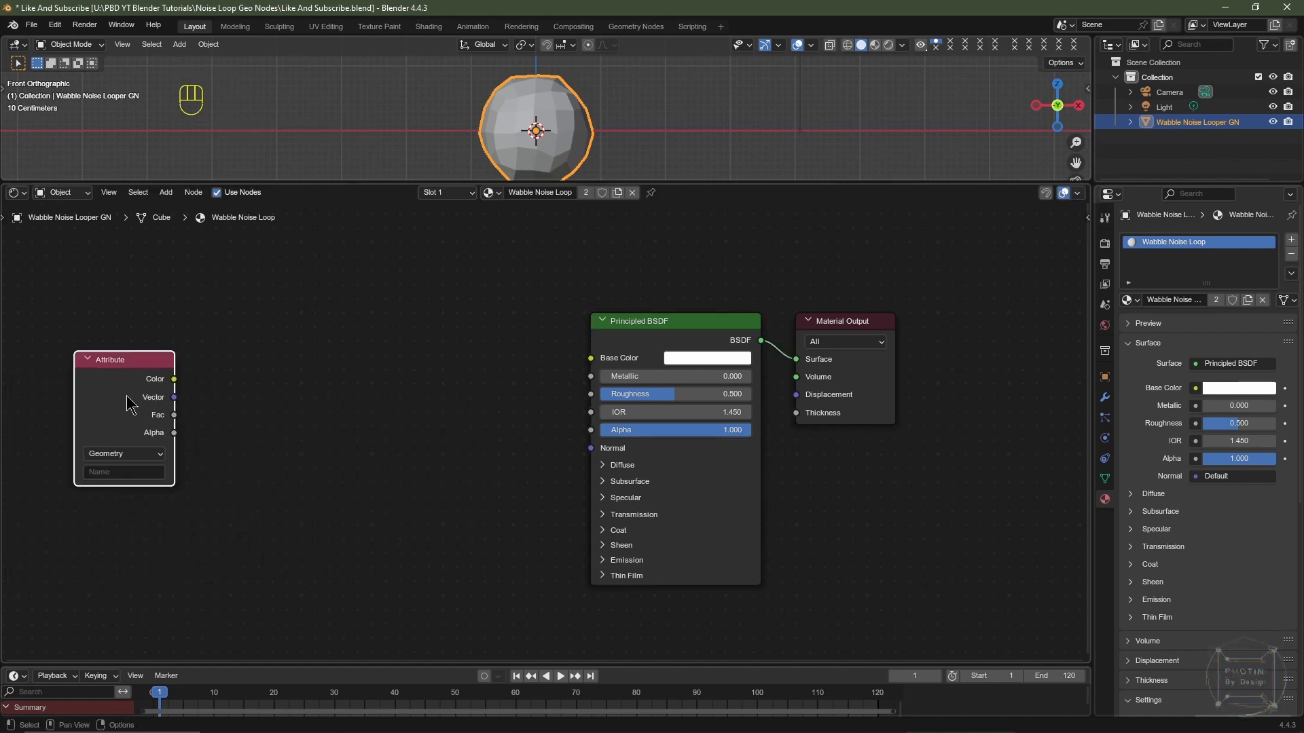
pyautogui.click(124, 473)
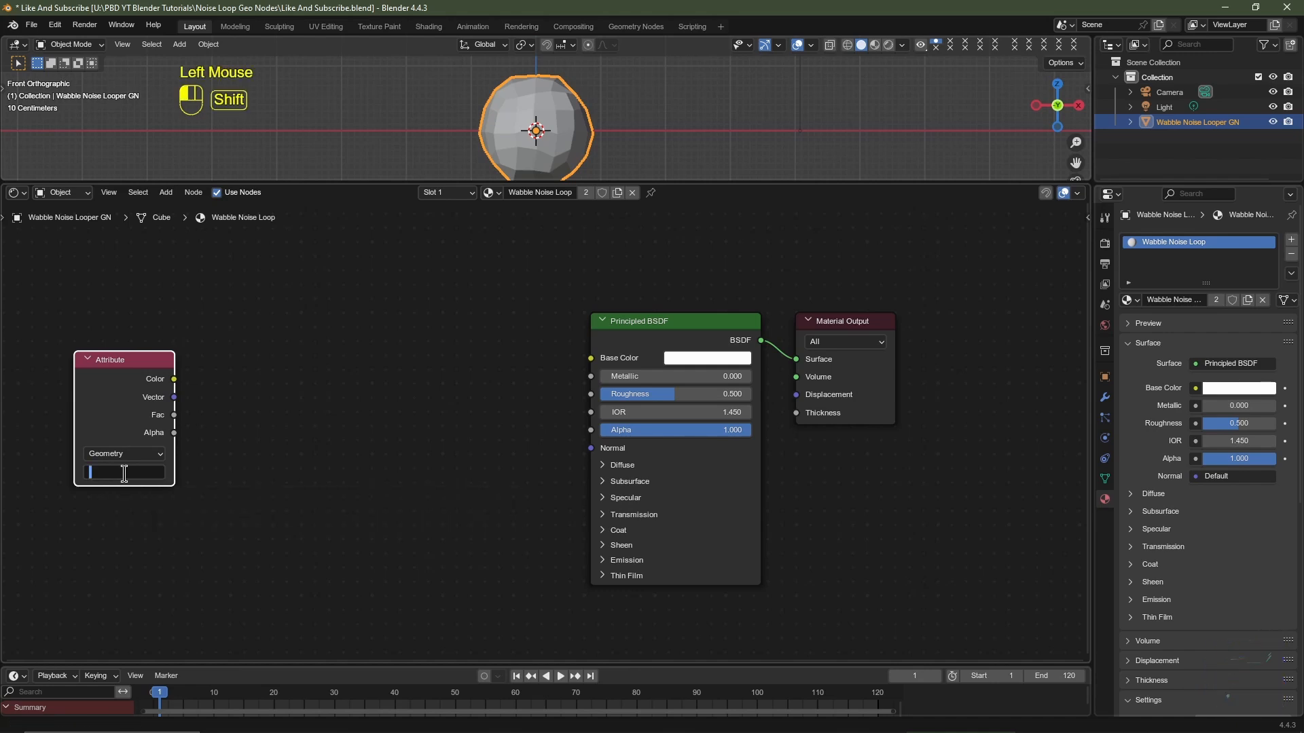
pyautogui.write('Mask')
pyautogui.press('Return')
# Connect the Attribute node's Fac output to Base Color and display the viewport in Material Preview shading
pyautogui.moveTo(175, 416); pyautogui.dragTo(595, 357)
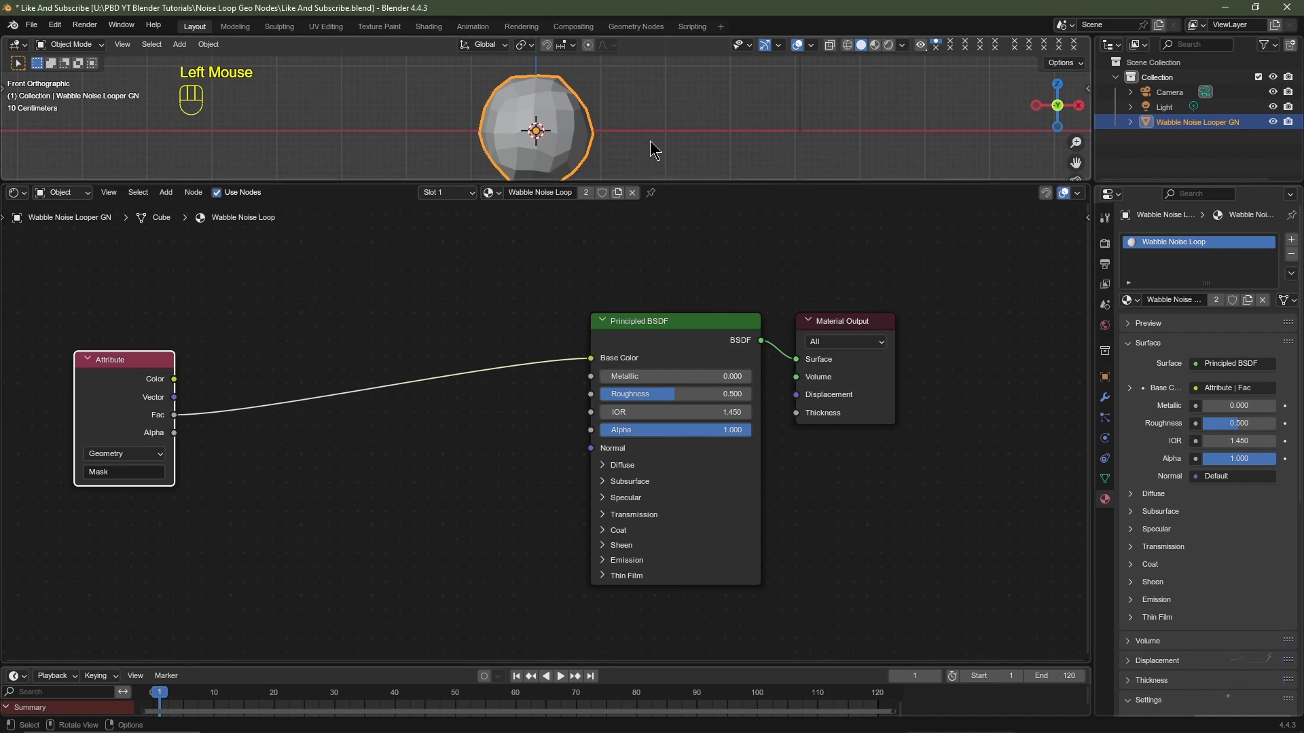
pyautogui.click(875, 44)
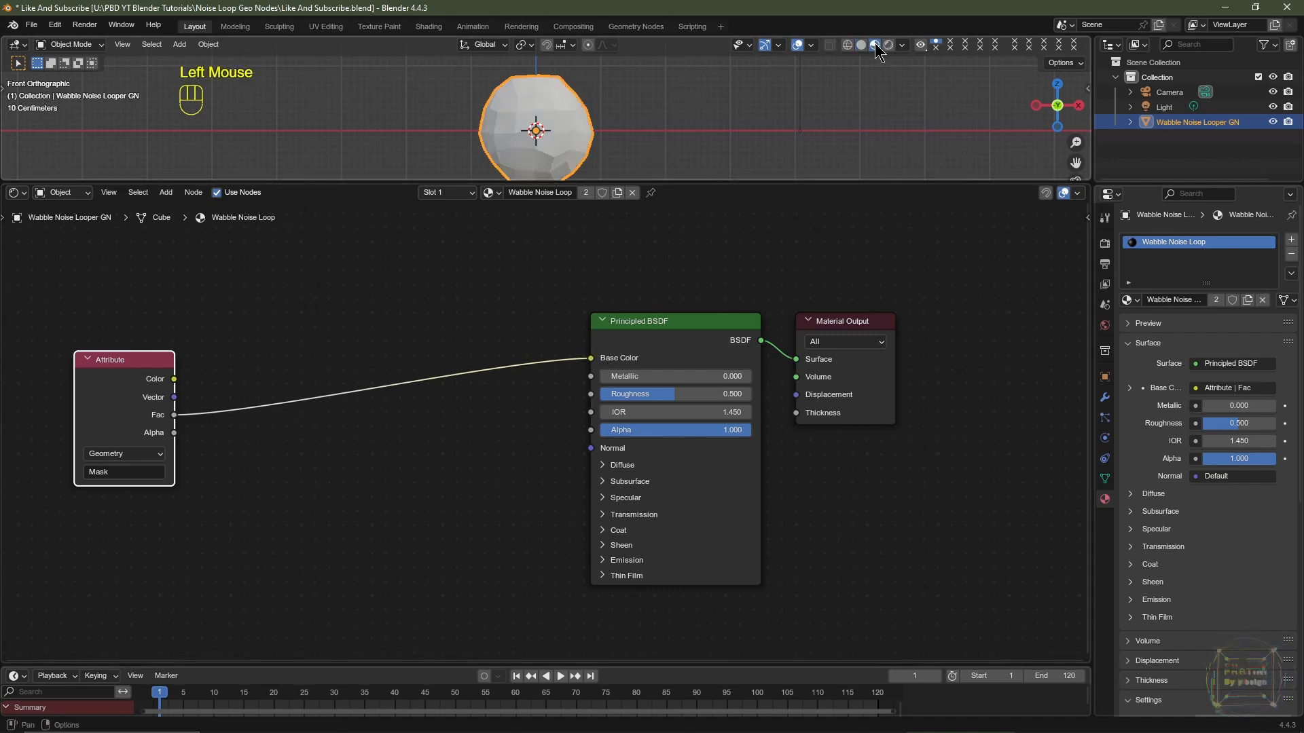
# Insert a Color Ramp node on the link between the Attribute node's Fac output and Base Color
pyautogui.hotkey('shift', 'a')
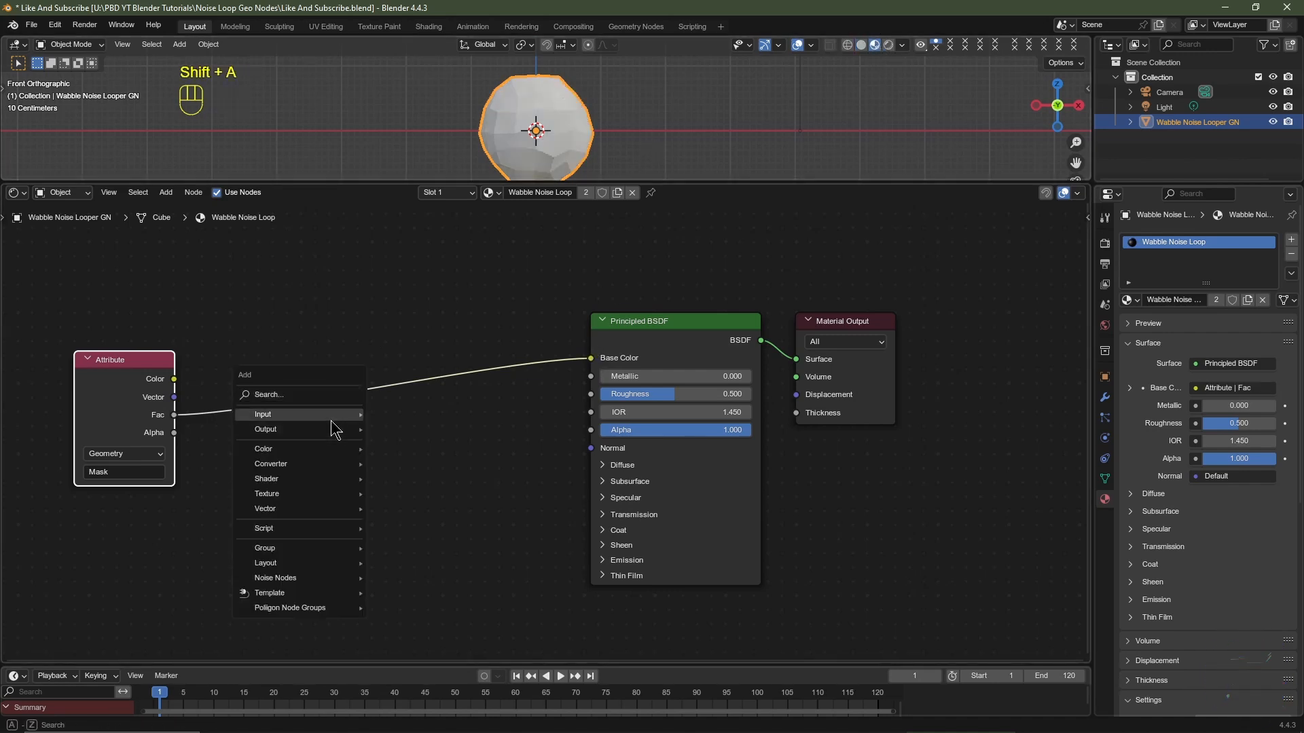
pyautogui.moveTo(311, 467)
pyautogui.click(407, 493)
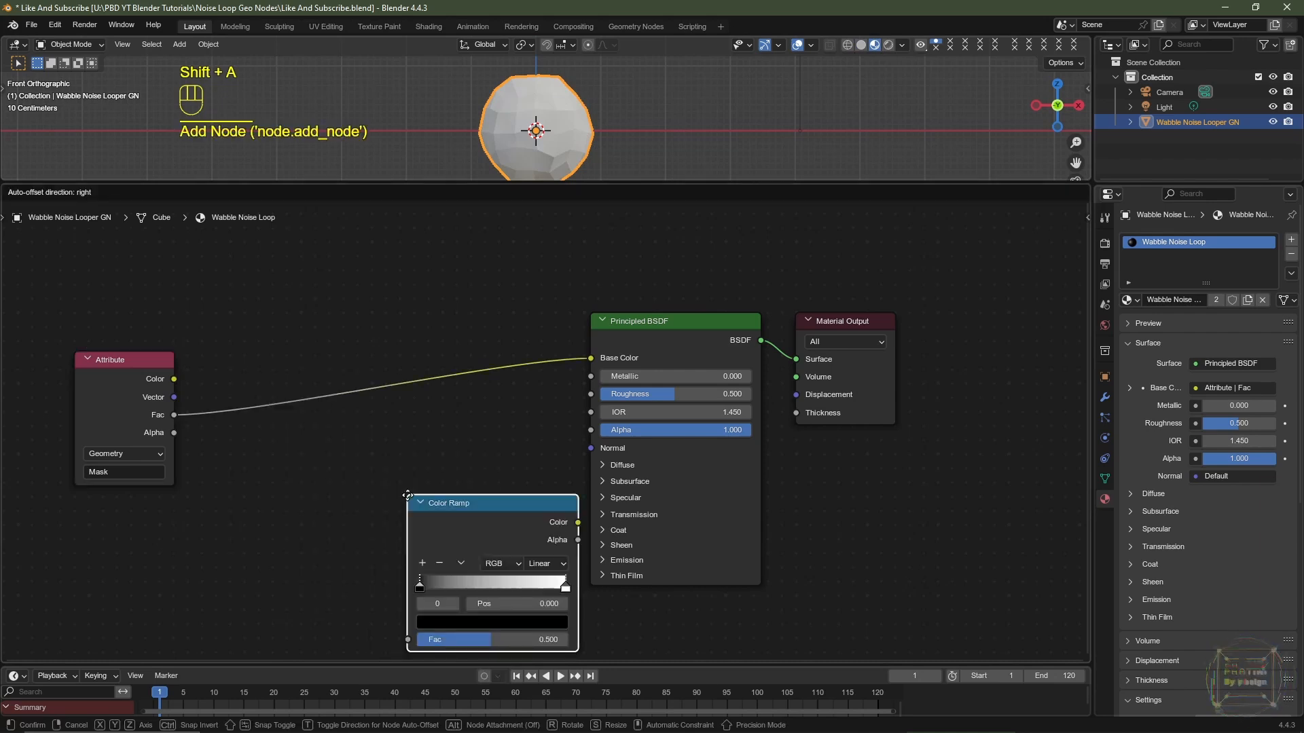
pyautogui.click(267, 318)
pyautogui.hotkey('ctrl', 'z')
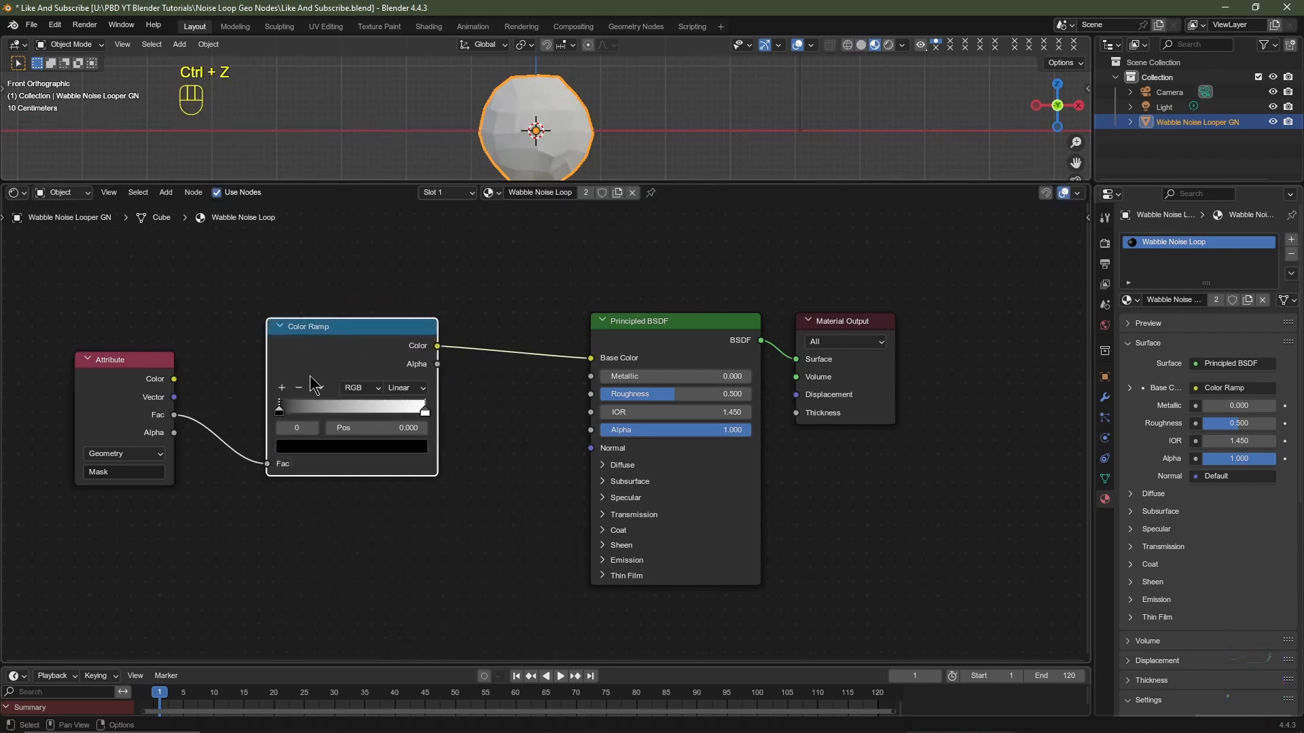
# Add a middle stop to the Color Ramp and set the first stop's position to 0.45
pyautogui.click(280, 388)
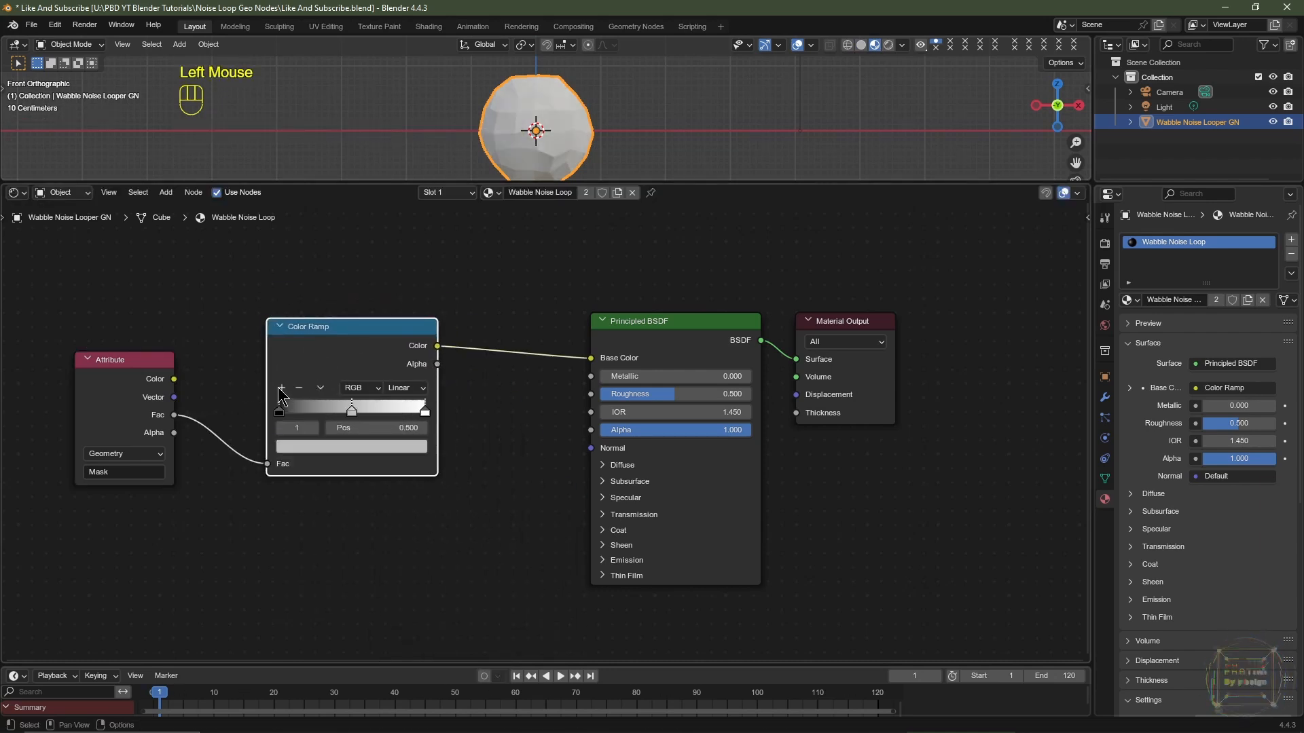
pyautogui.click(279, 410)
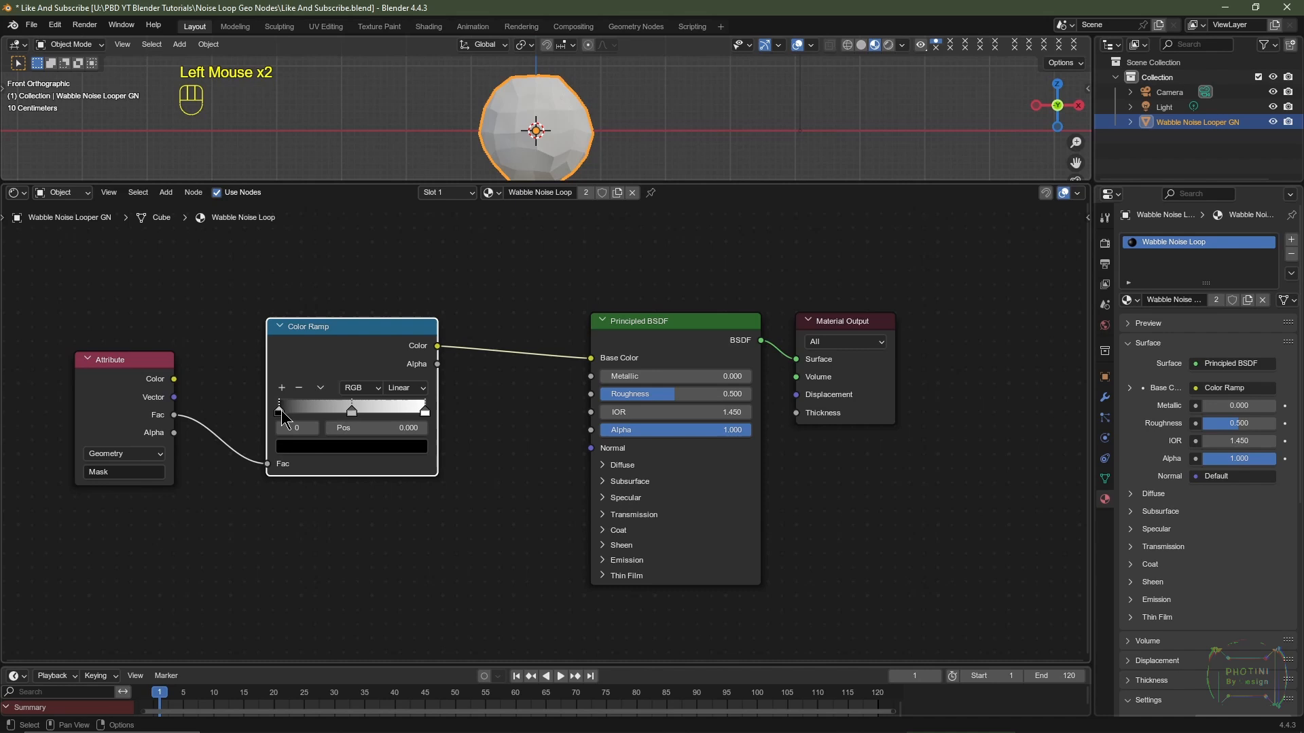
pyautogui.click(377, 428)
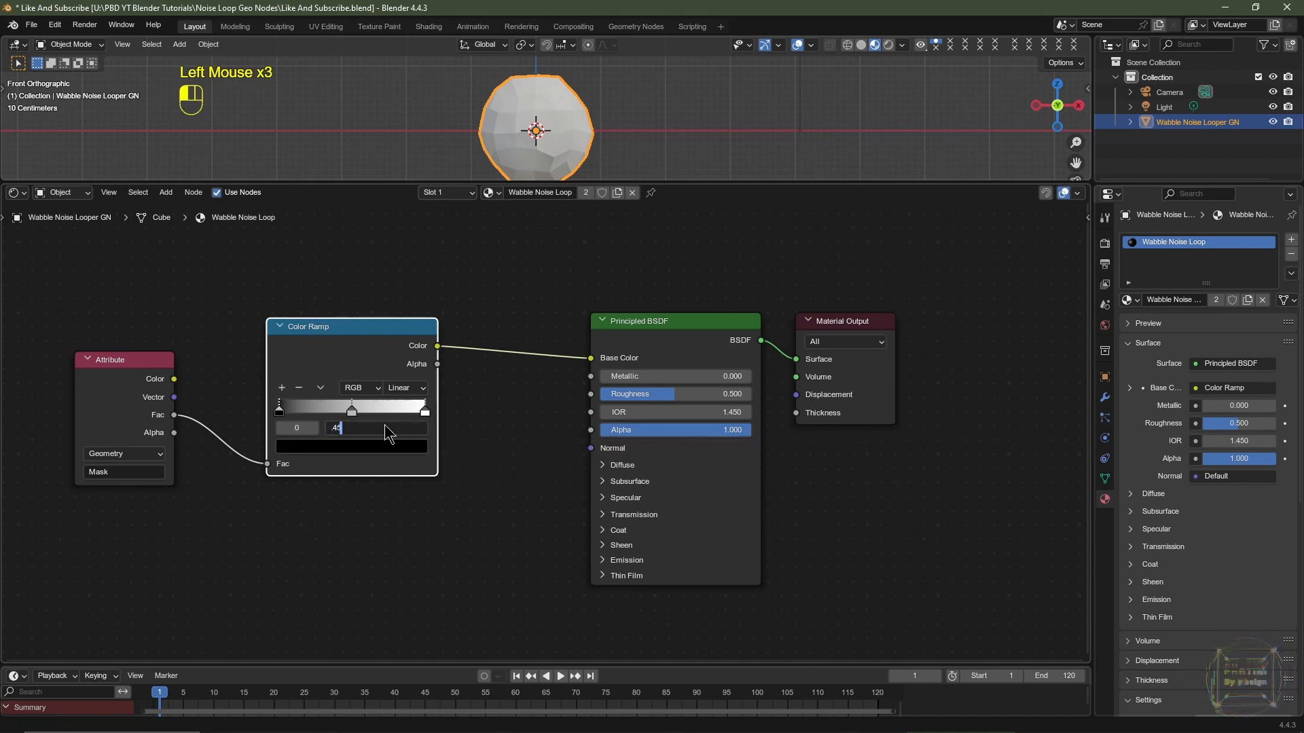
pyautogui.write('.45')
pyautogui.click(384, 428)
# Set the position of the Color Ramp's last stop to 0.55
pyautogui.click(425, 411)
pyautogui.click(393, 429)
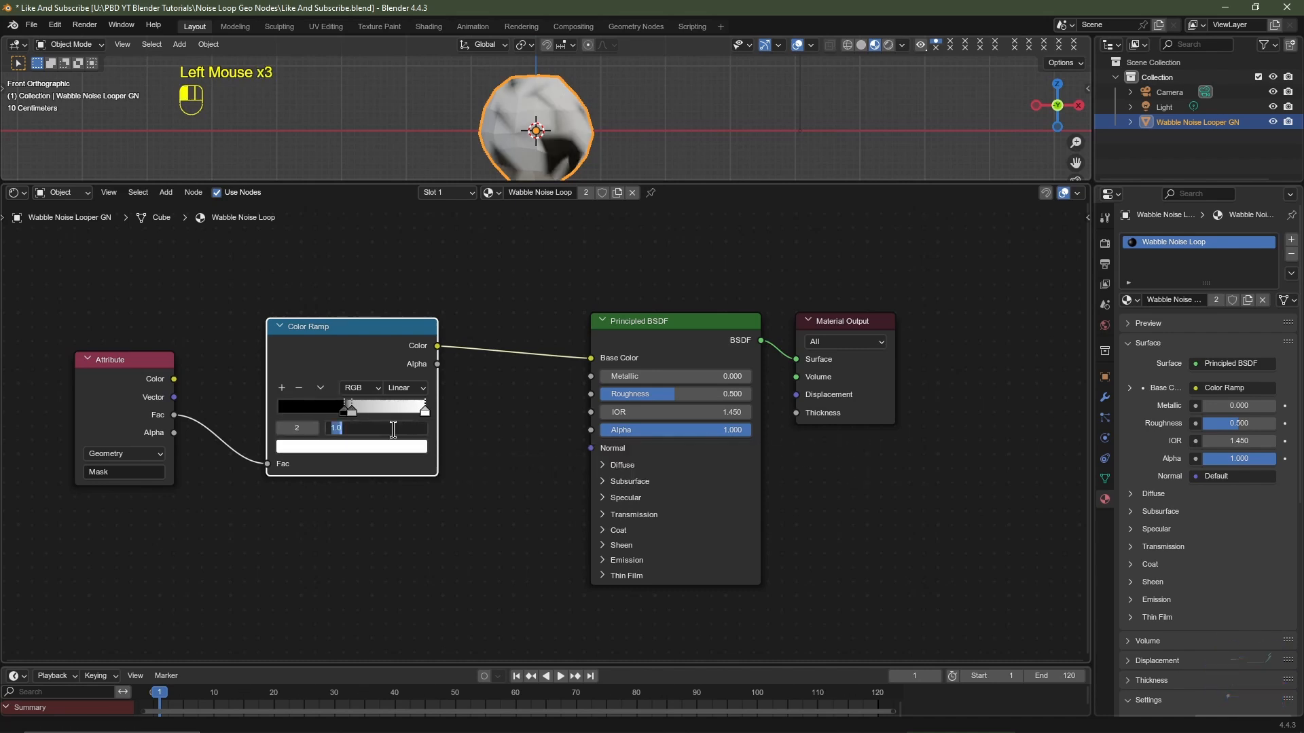
pyautogui.write('.55')
pyautogui.click(390, 506)
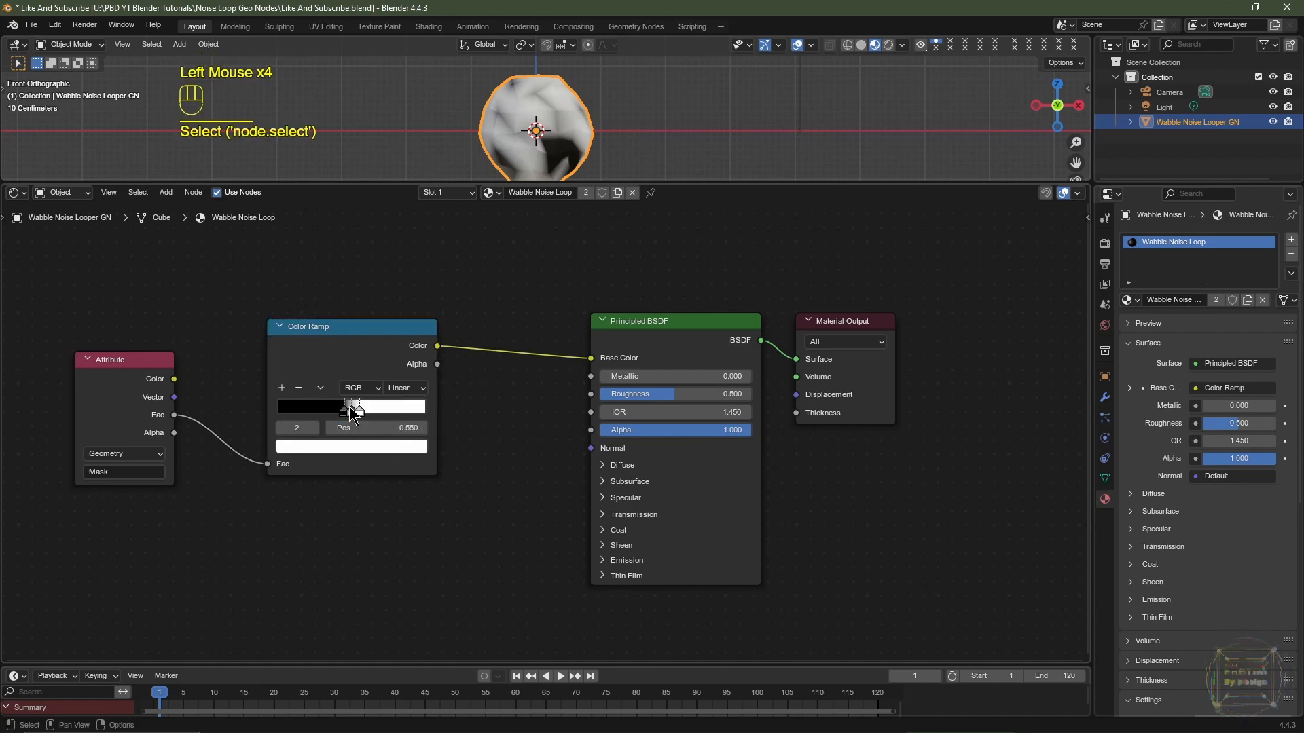
# Color the Color Ramp's first stop blue (#0066FF) and copy that color to the last stop
pyautogui.click(345, 410)
pyautogui.click(358, 448)
pyautogui.moveTo(360, 280); pyautogui.dragTo(373, 233)
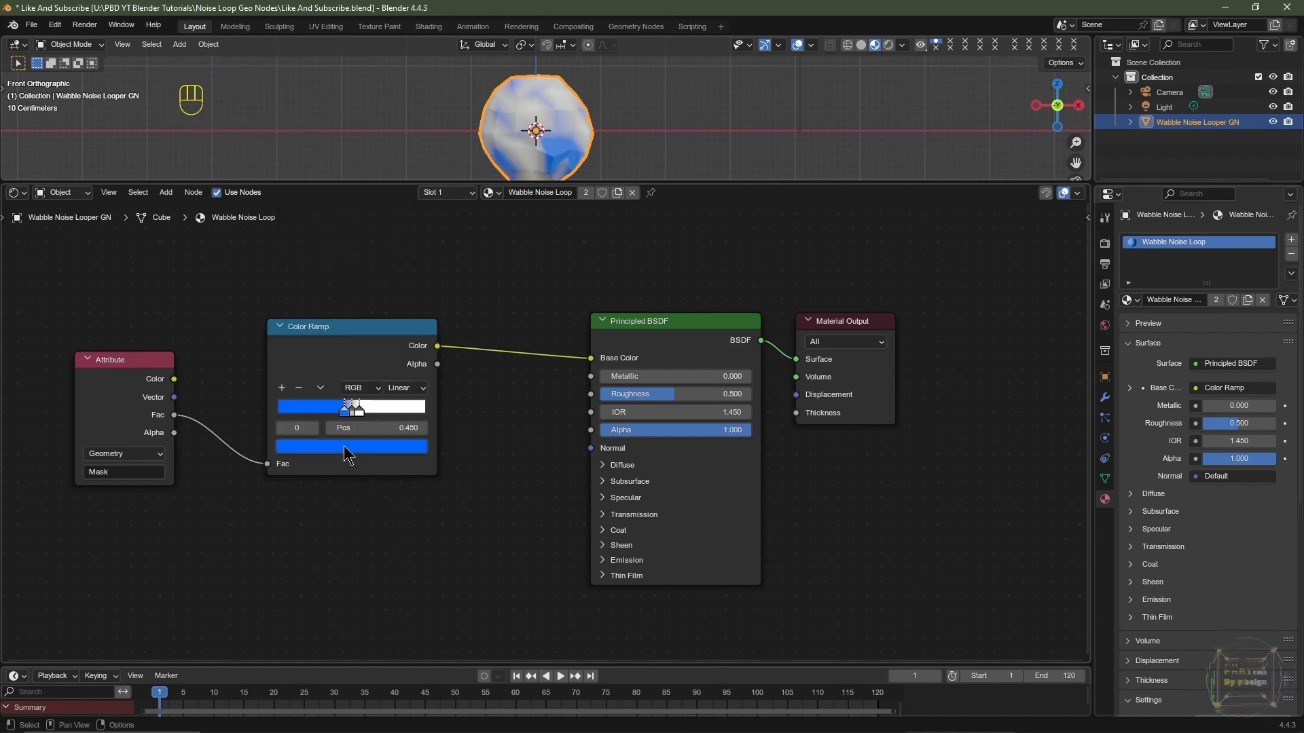
pyautogui.hotkey('ctrl', 'c')
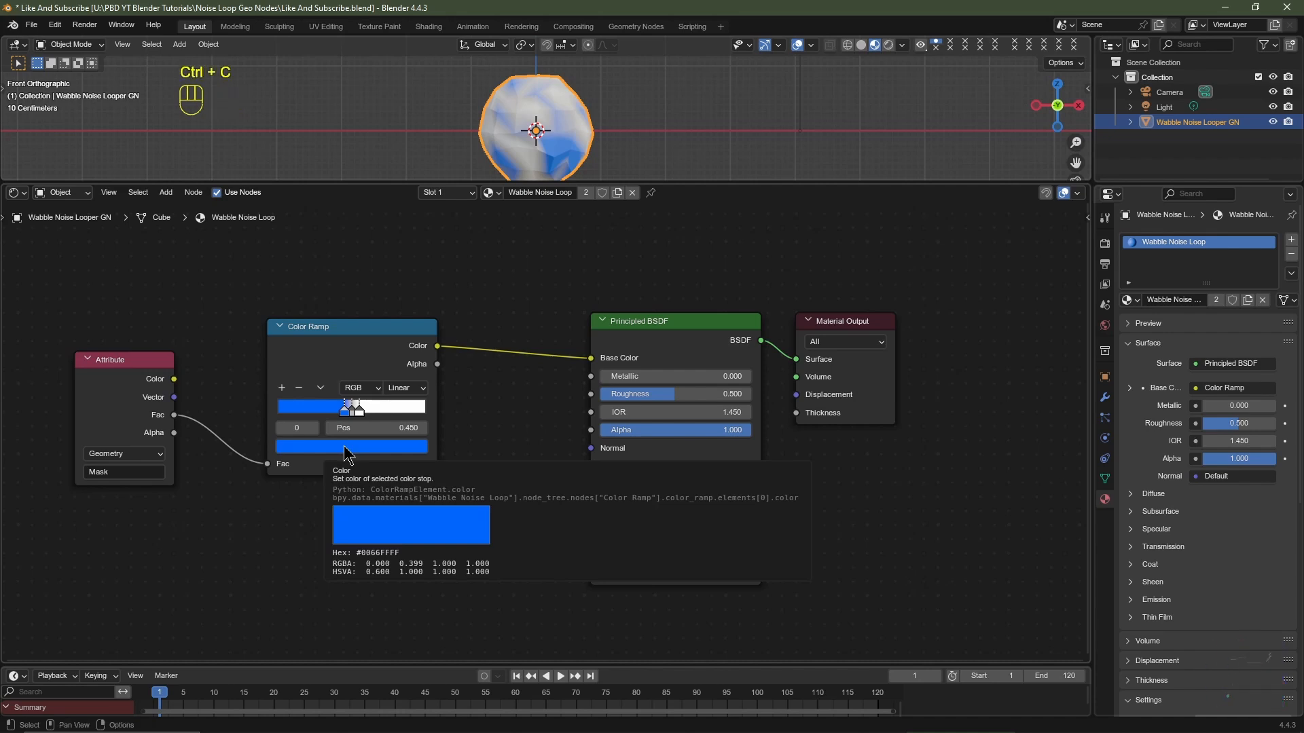
pyautogui.click(359, 410)
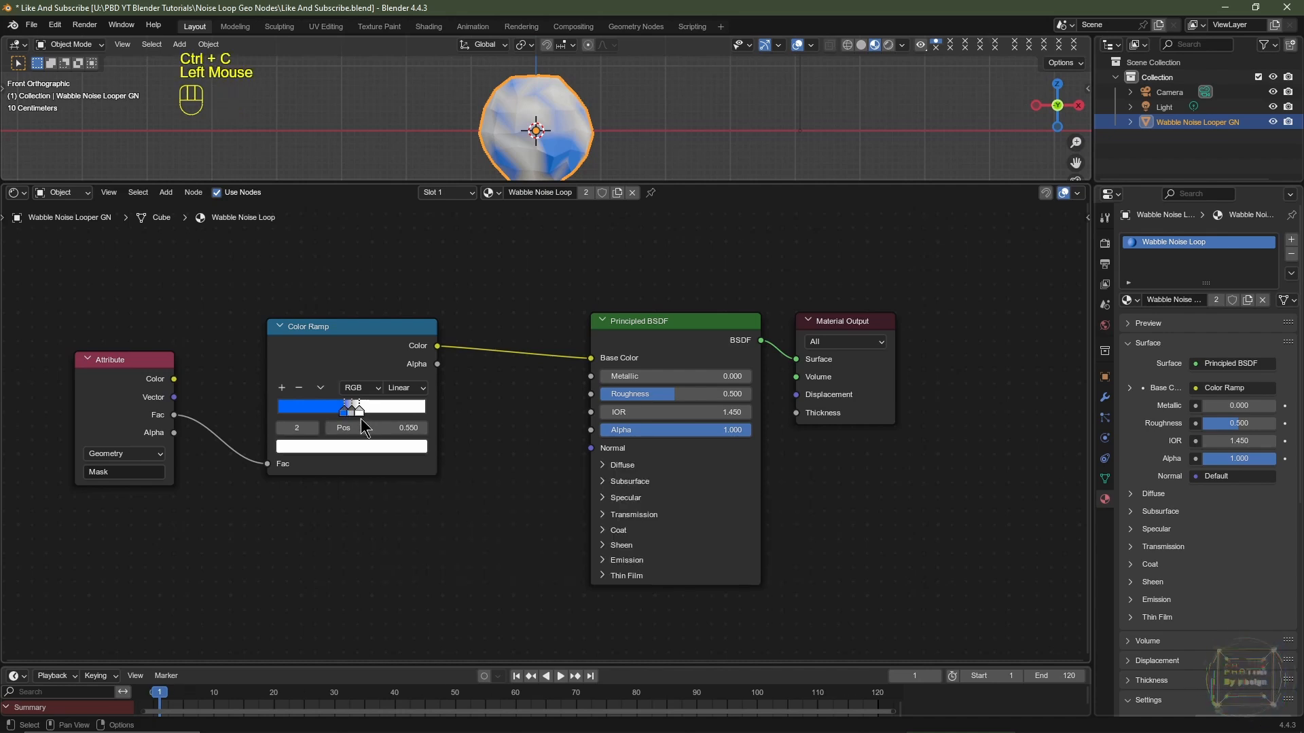
pyautogui.hotkey('ctrl', 'v')
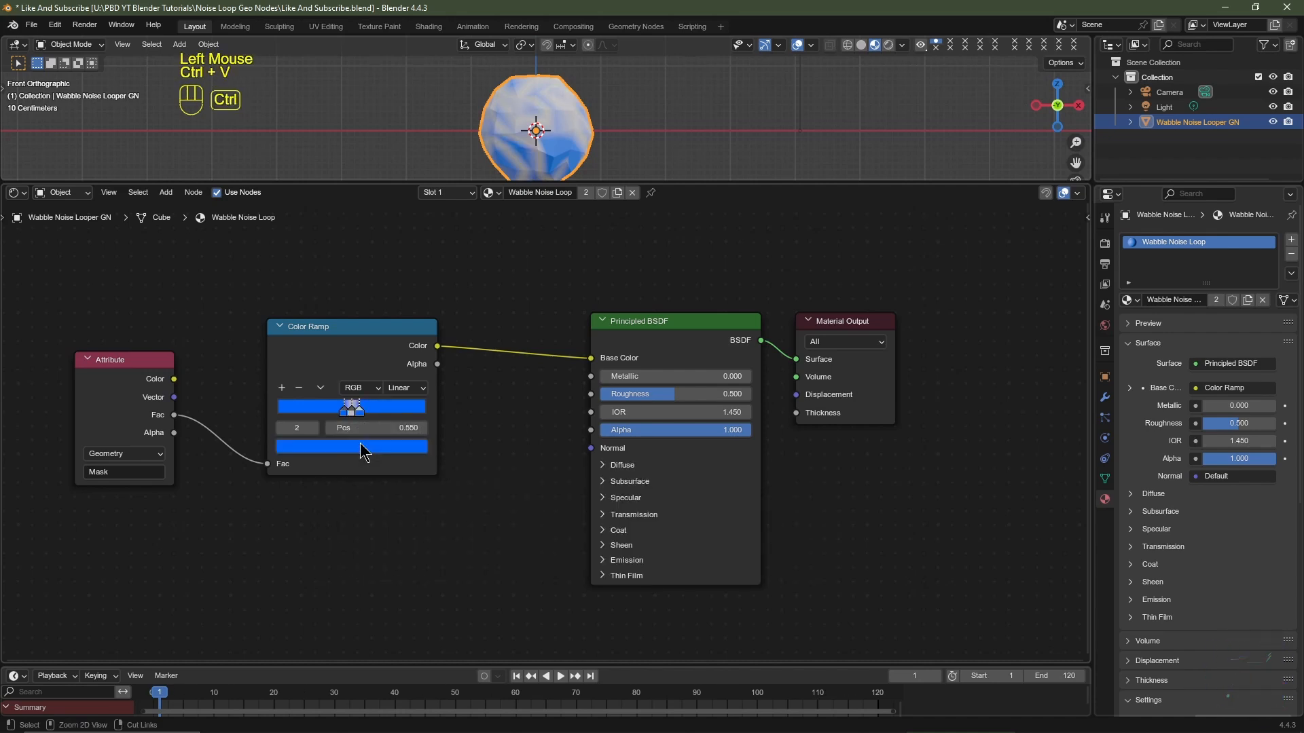
# Change the Color Ramp's middle stop to a light yellow, #FFDE7C
pyautogui.click(353, 411)
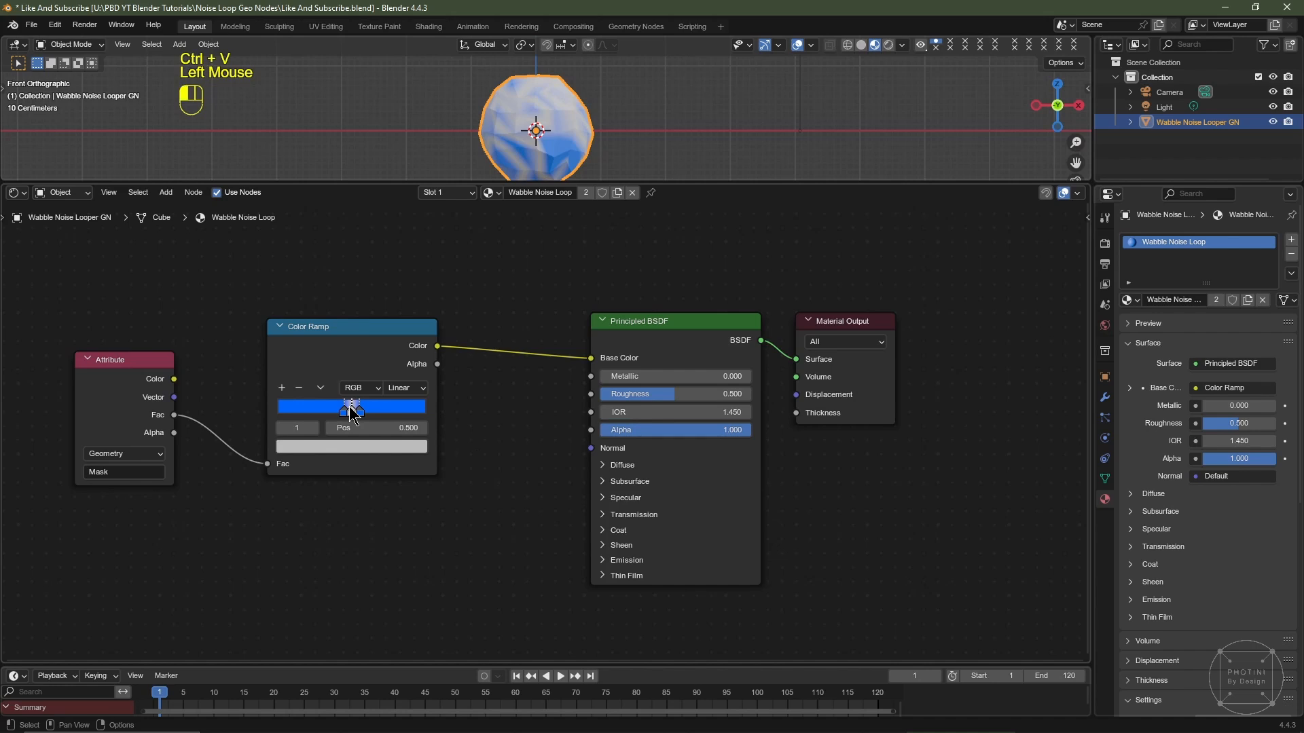
pyautogui.click(346, 448)
pyautogui.scroll(6, 345, 447)
pyautogui.moveTo(333, 261); pyautogui.dragTo(318, 278)
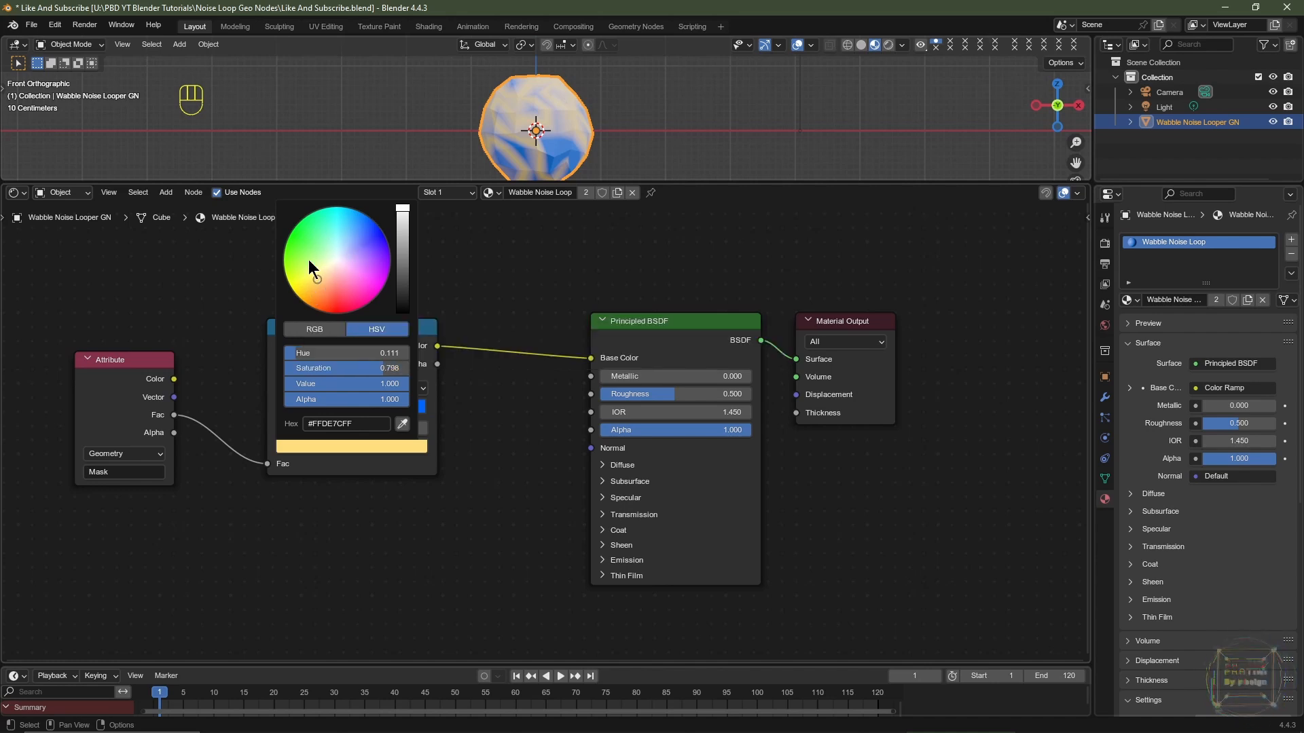
# Apply Shade Smooth to the Wabble Noise Looper GN object
pyautogui.scroll(1, 537, 138)
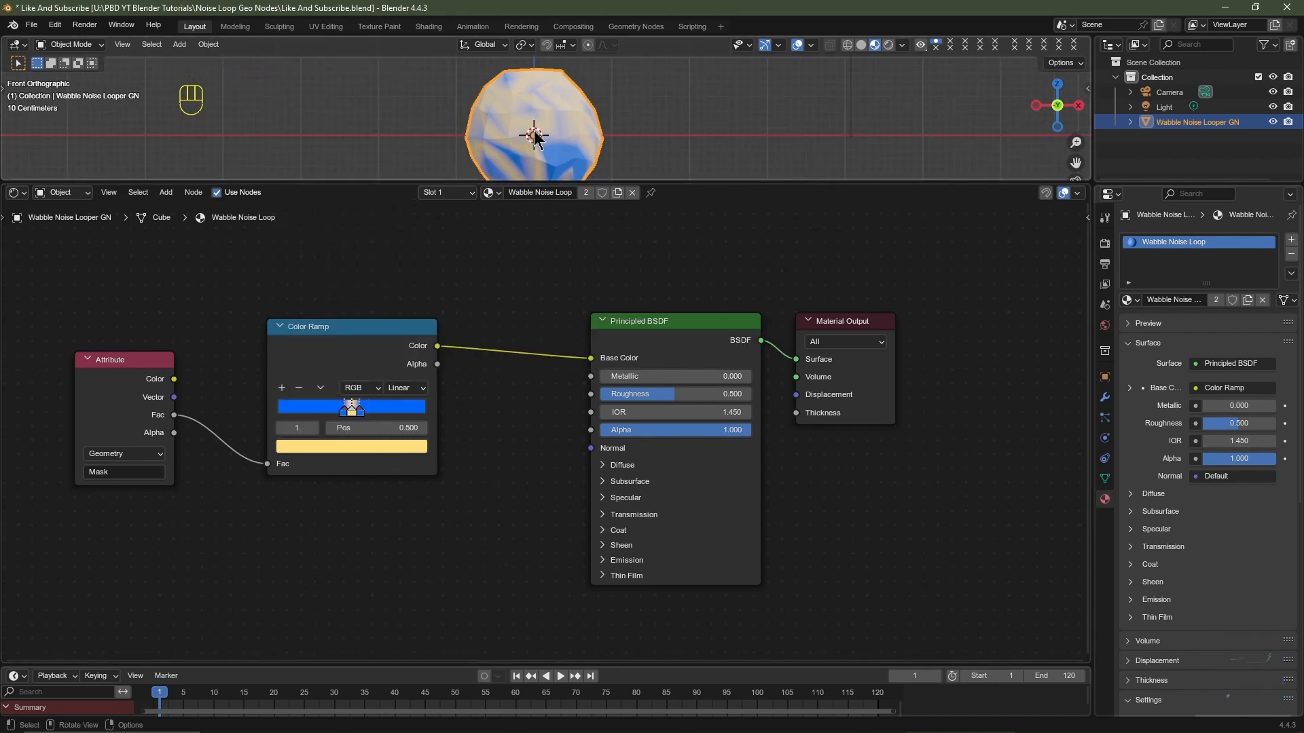
pyautogui.rightClick(541, 133)
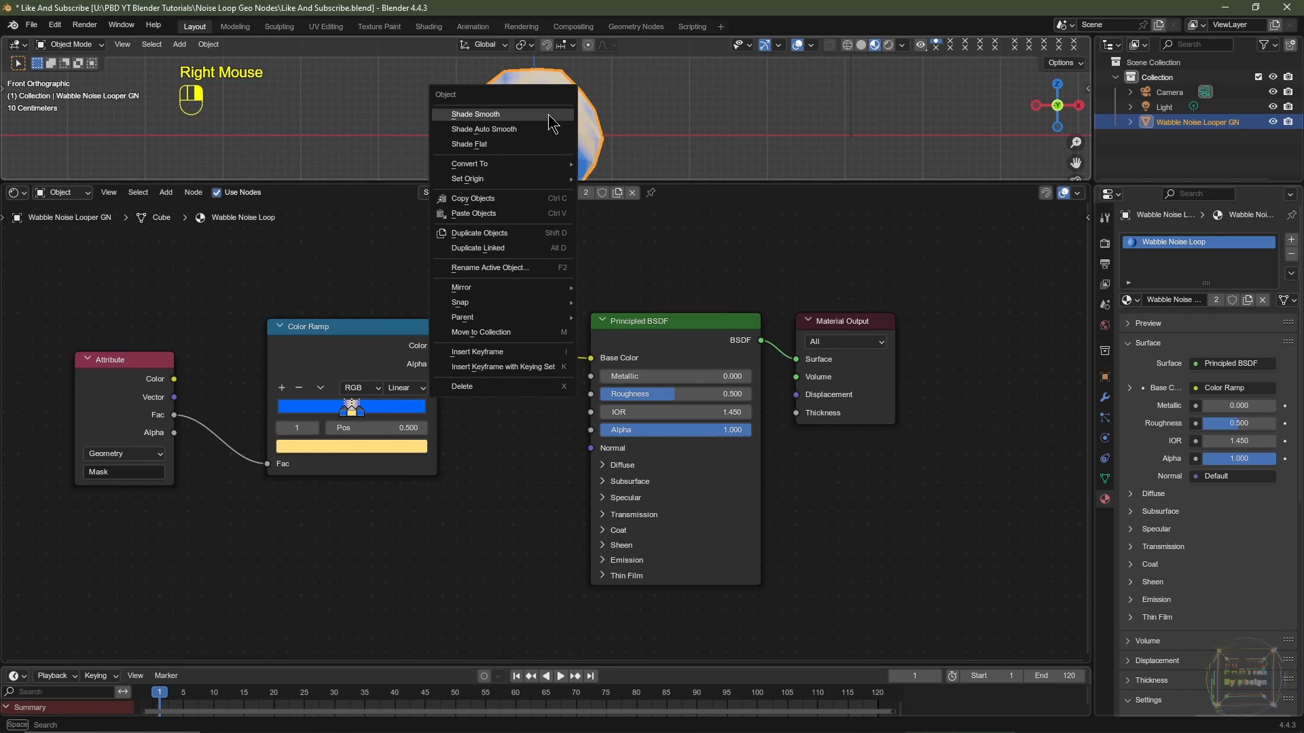
pyautogui.click(549, 115)
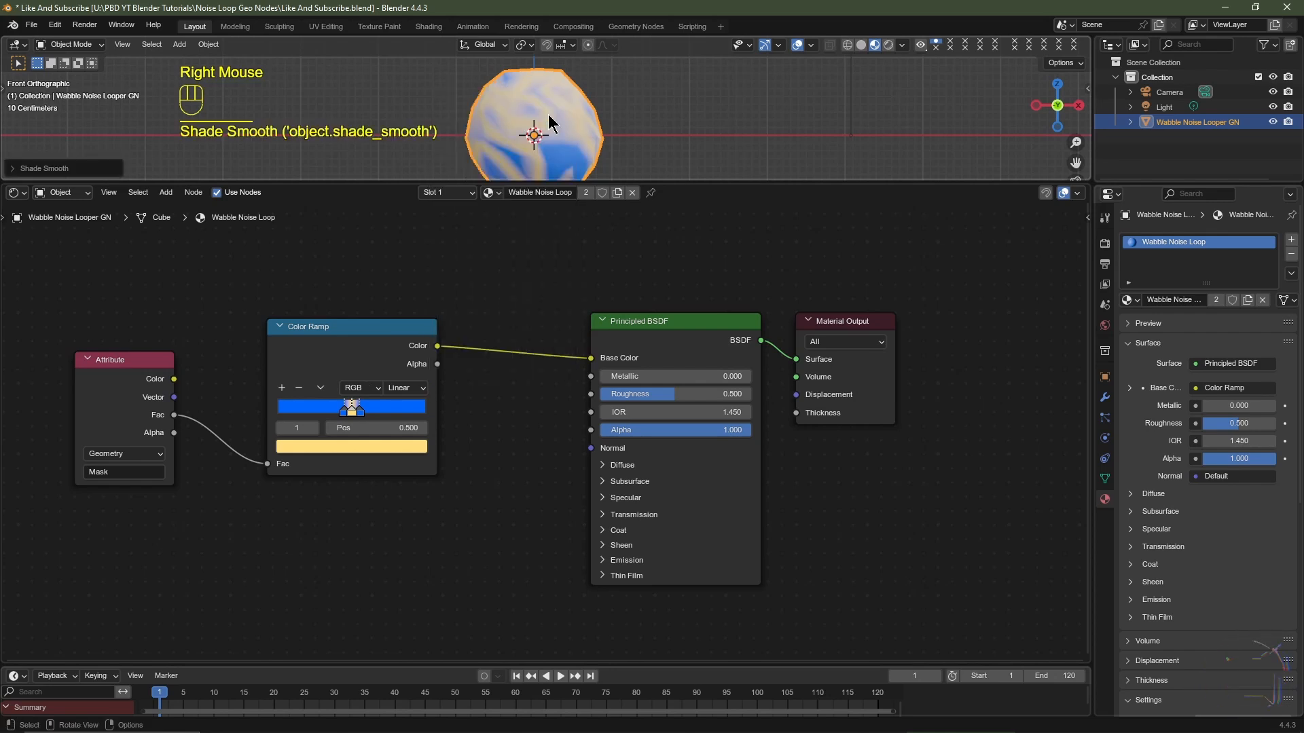
# Add an Edge Split modifier, move it above the Geometry Nodes modifier and set its edge angle to 0°
pyautogui.click(1104, 398)
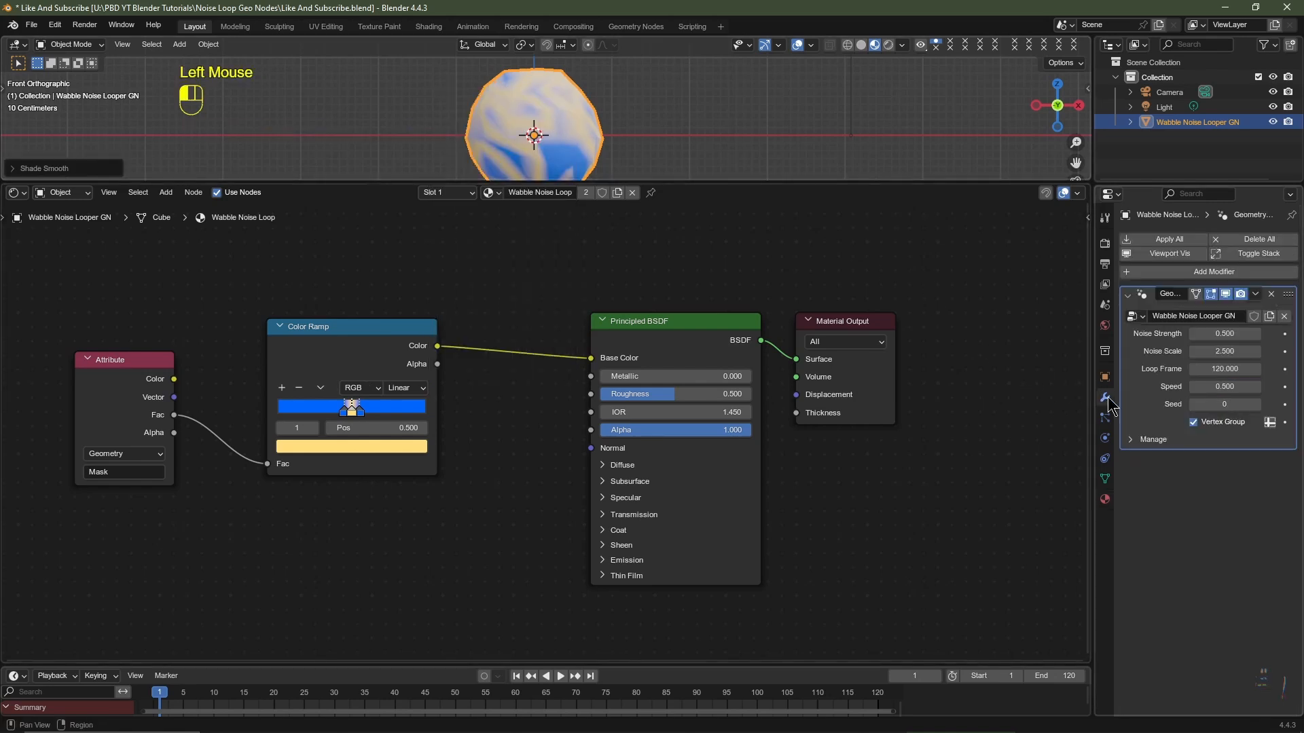
pyautogui.click(1182, 273)
pyautogui.moveTo(1182, 275)
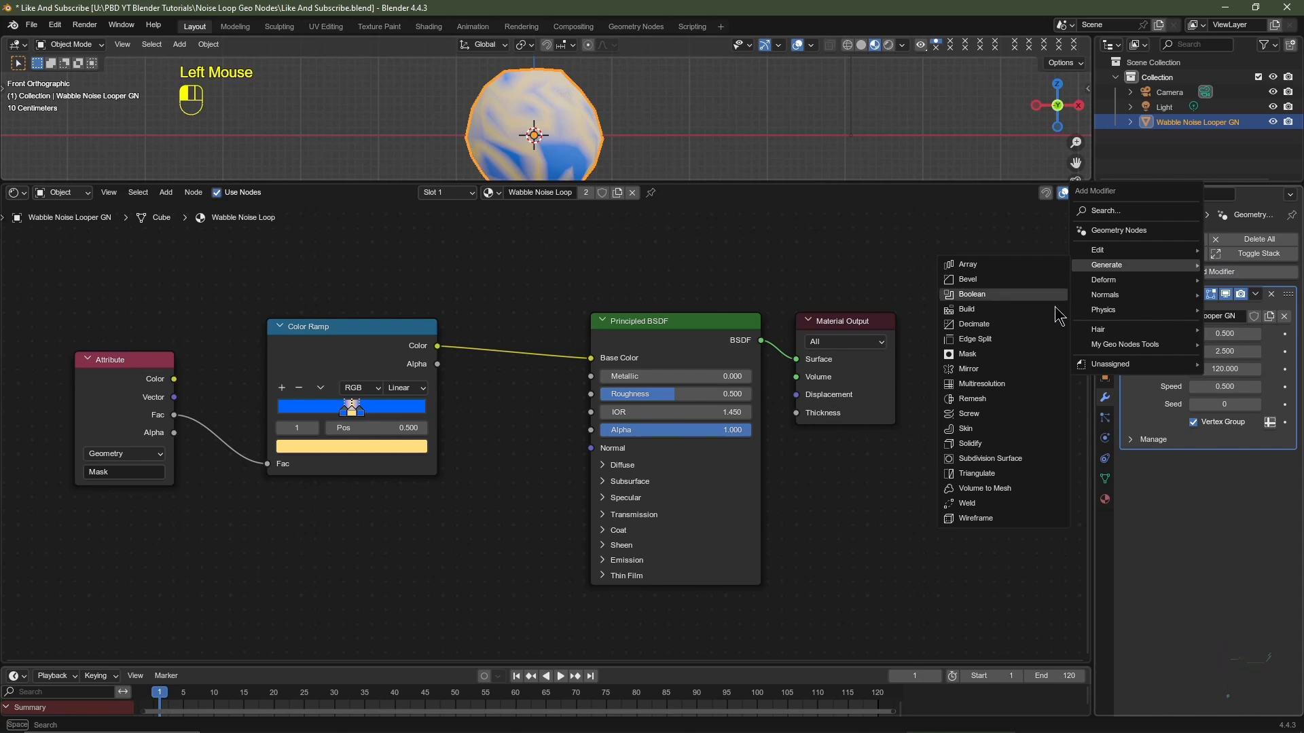
pyautogui.click(995, 340)
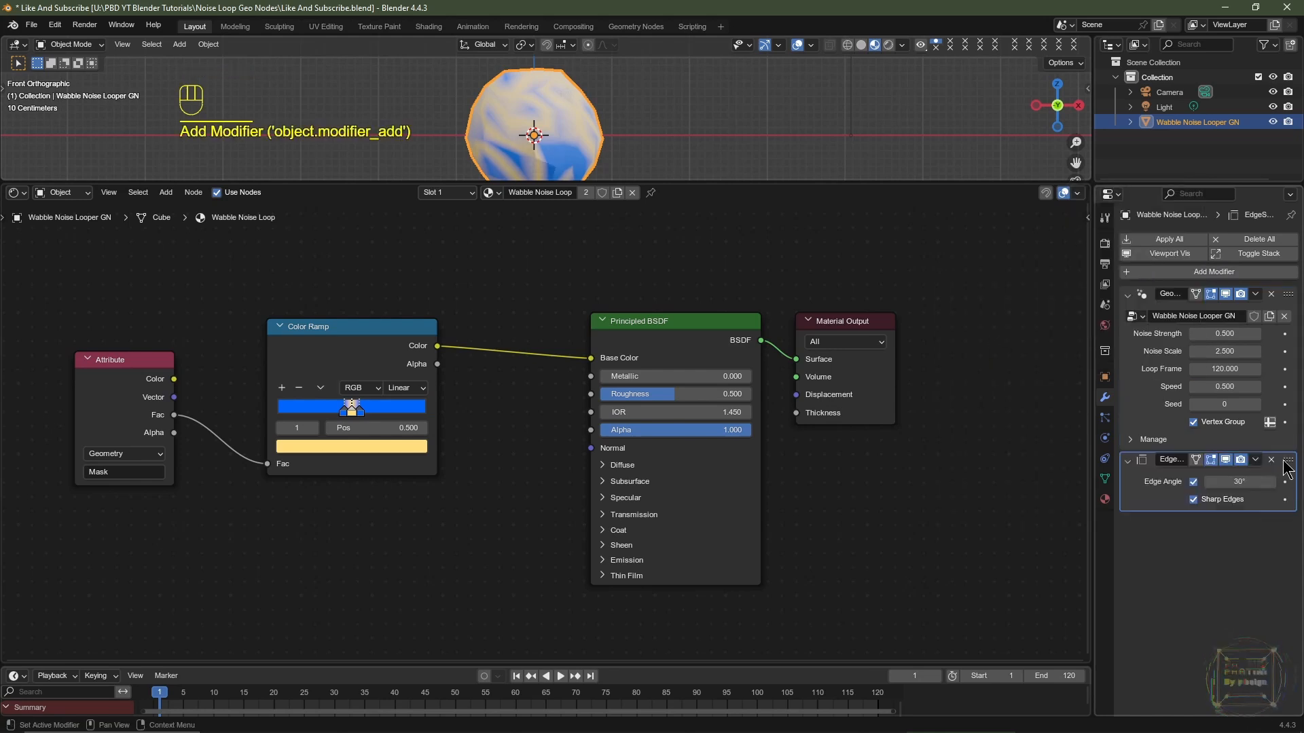
pyautogui.moveTo(1288, 468); pyautogui.dragTo(1244, 315)
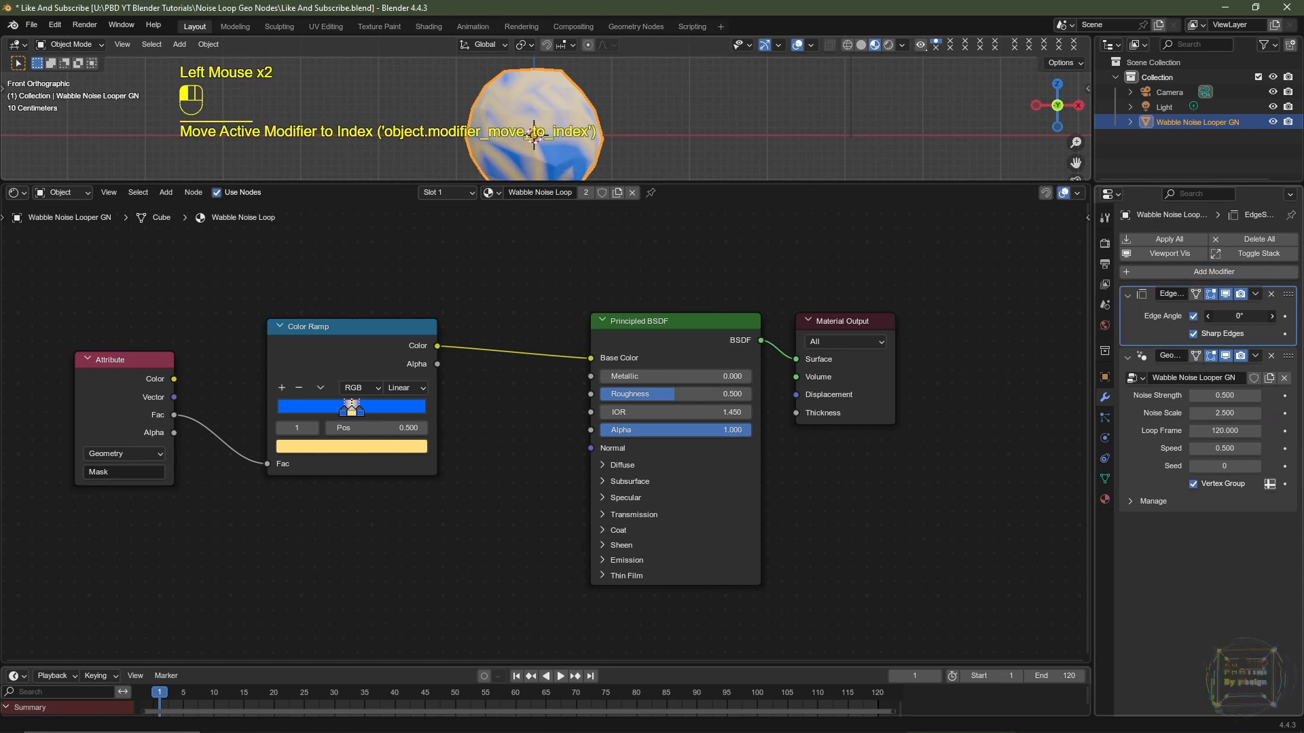
# Add a Subdivision Surface modifier after the Geometry Nodes modifier and set its viewport levels to 2
pyautogui.click(1195, 273)
pyautogui.moveTo(1195, 282)
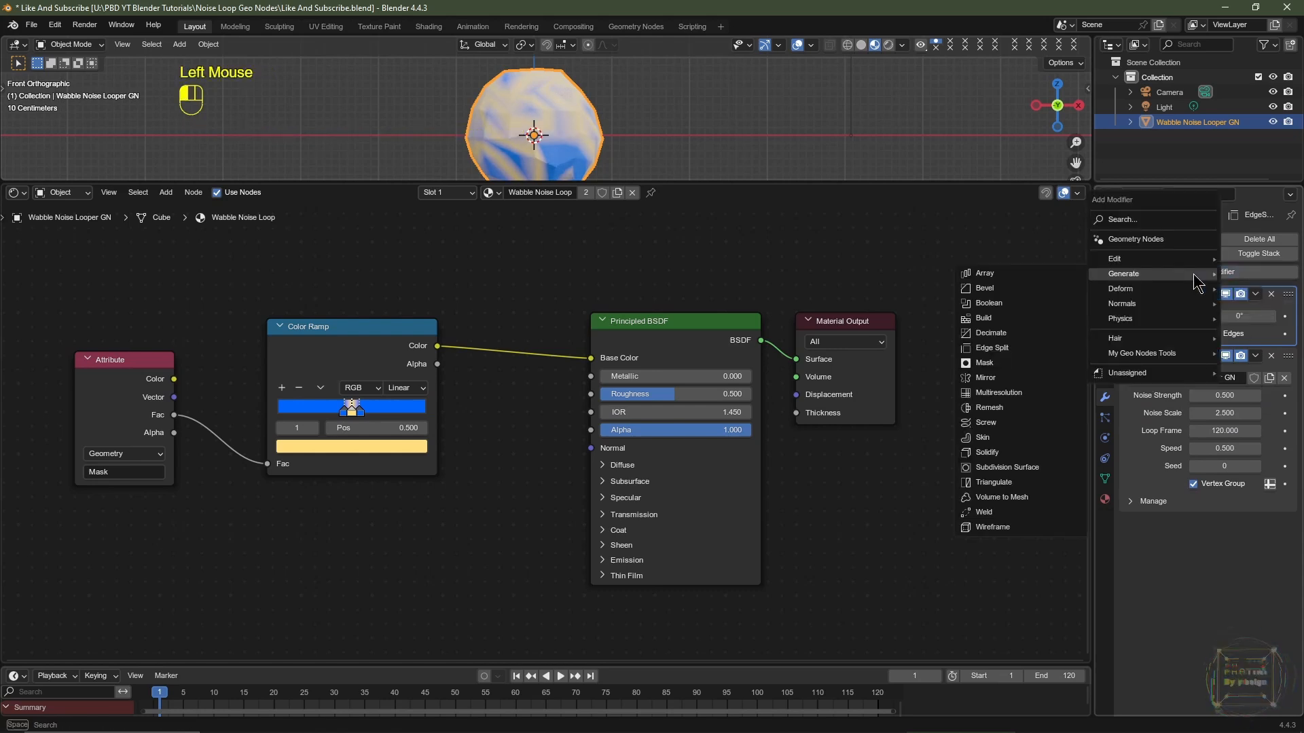
pyautogui.click(1005, 467)
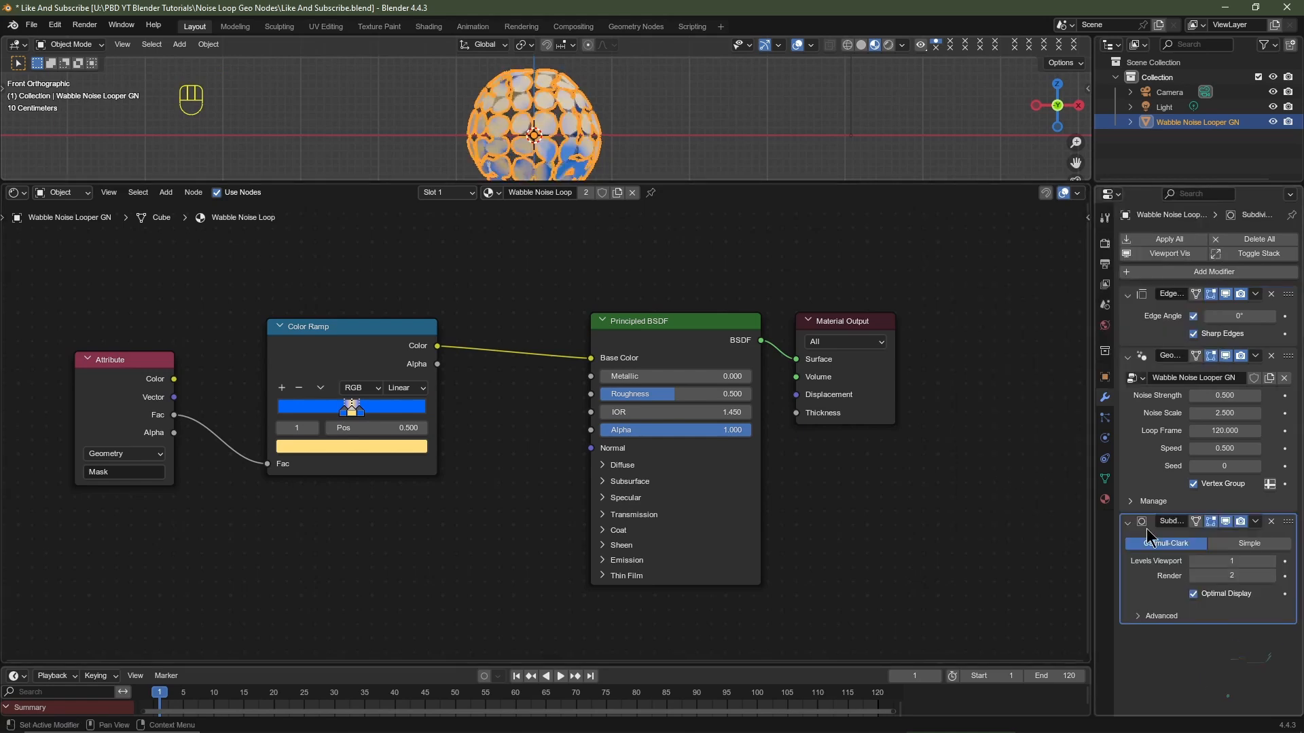
pyautogui.click(1193, 484)
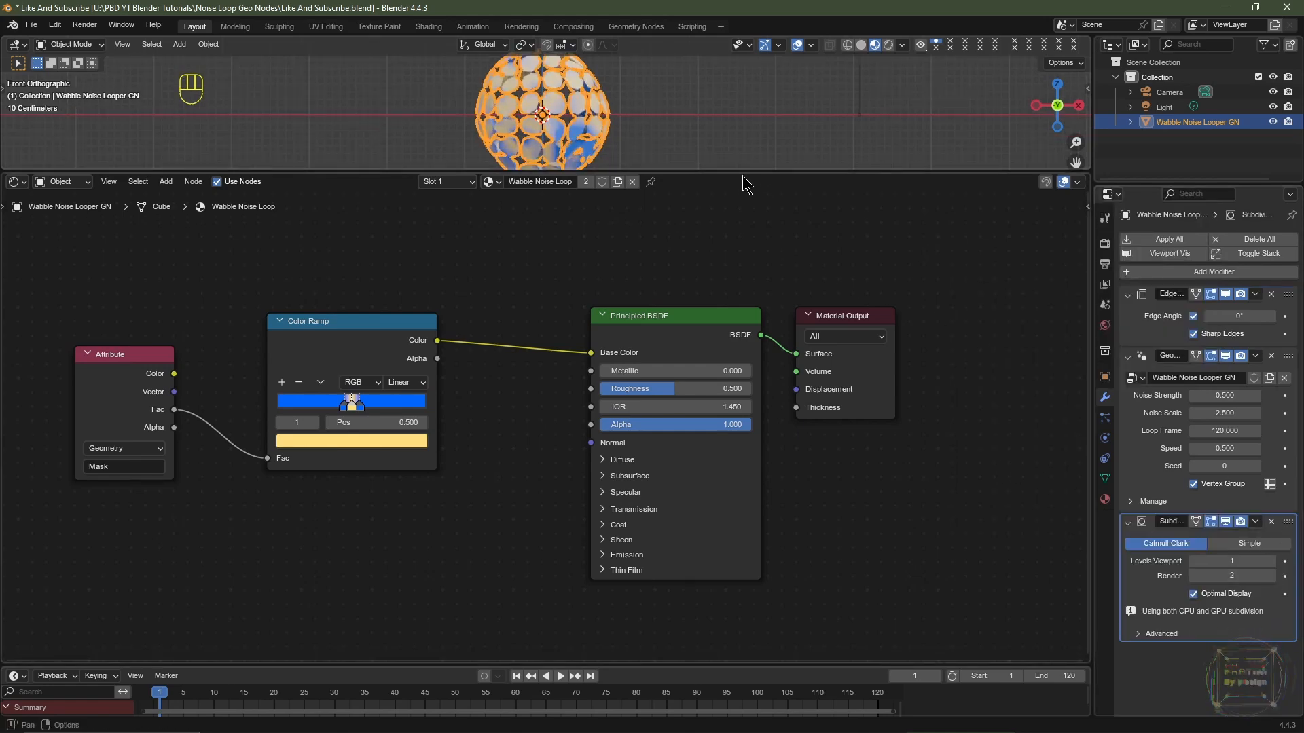
pyautogui.moveTo(745, 174); pyautogui.dragTo(736, 415)
pyautogui.scroll(3, 666, 329)
pyautogui.keyDown('shift'); pyautogui.moveTo(652, 319); pyautogui.dragTo(666, 329, button='middle'); pyautogui.keyUp('shift')
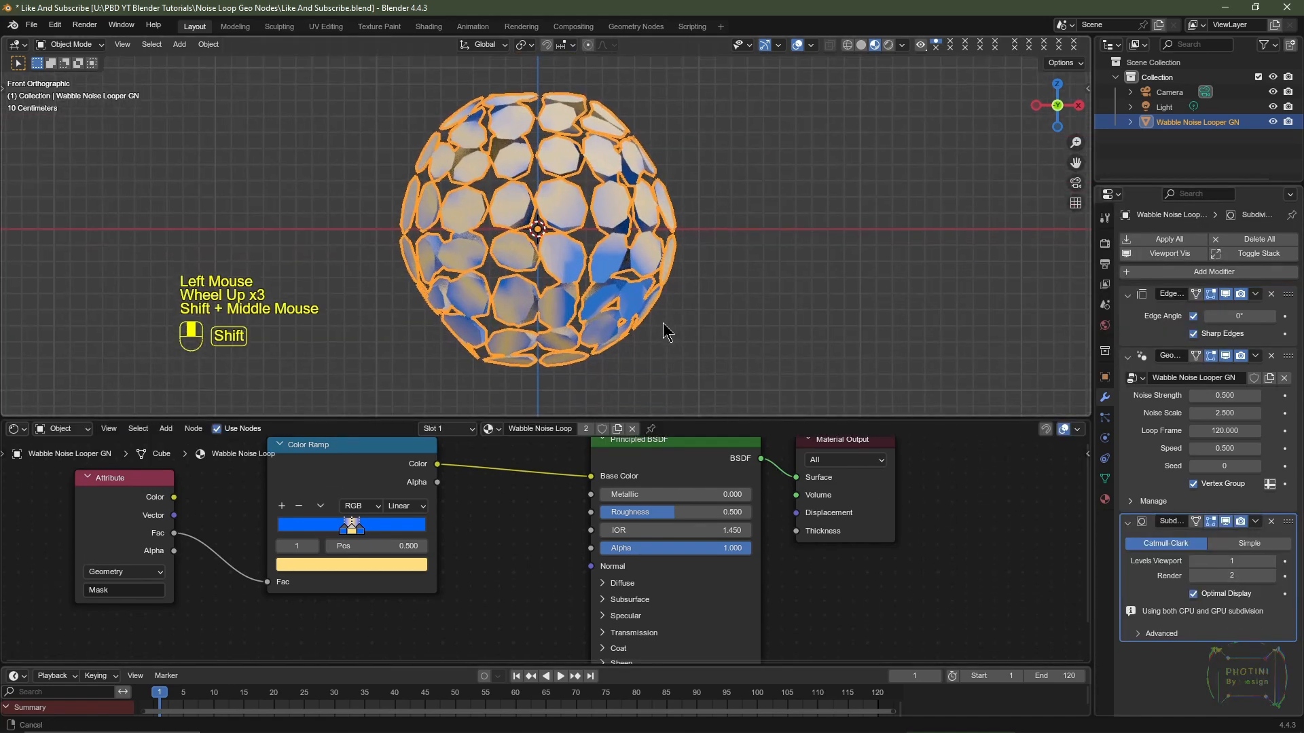
pyautogui.click(1272, 560)
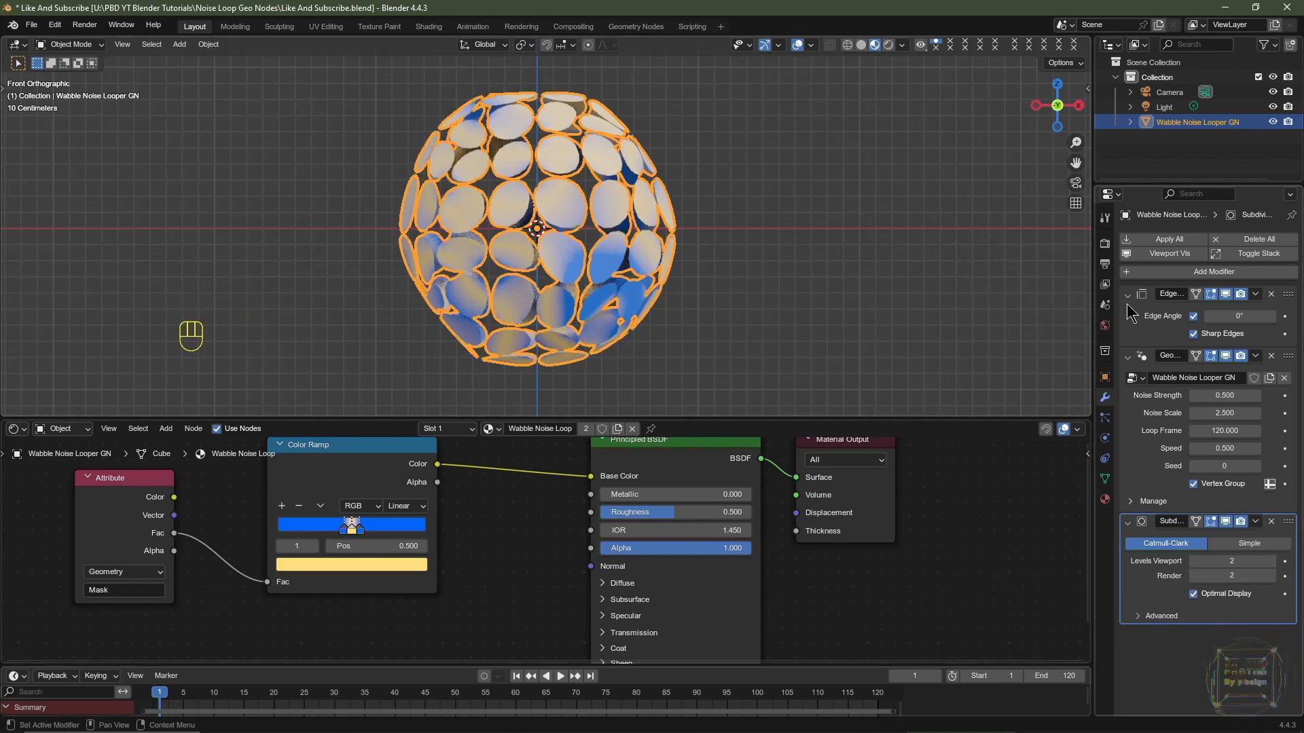
# Add a Solidify modifier after the Subdivision Surface modifier and set its offset to 1.0000
pyautogui.click(1175, 273)
pyautogui.moveTo(1183, 280)
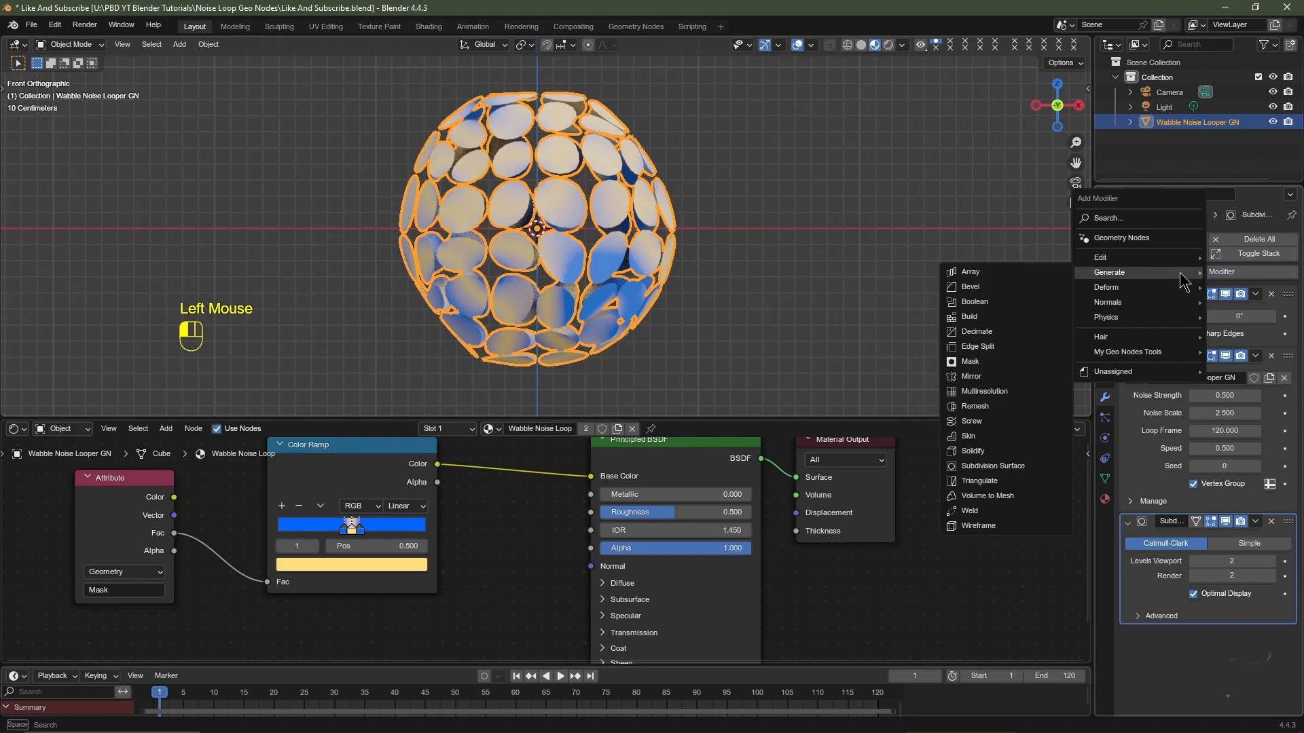
pyautogui.click(972, 451)
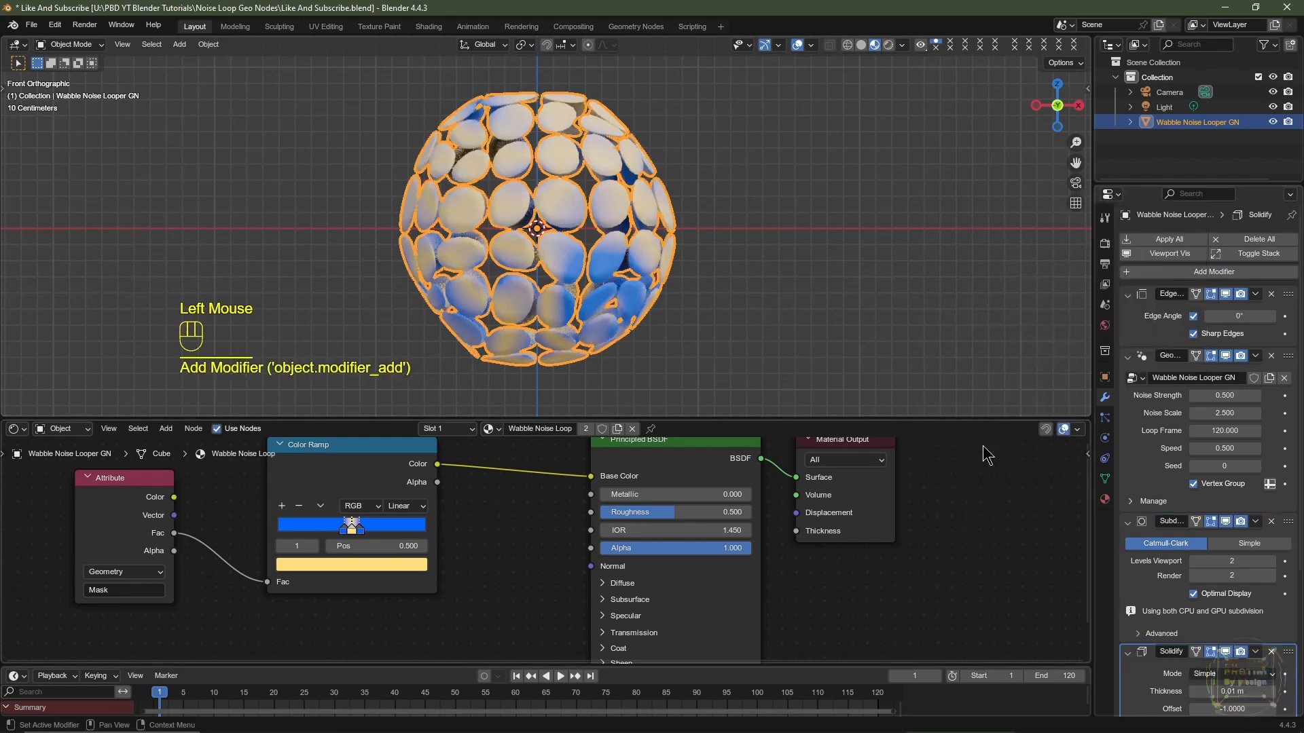
pyautogui.scroll(3, 1212, 310)
pyautogui.scroll(-2, 1212, 310)
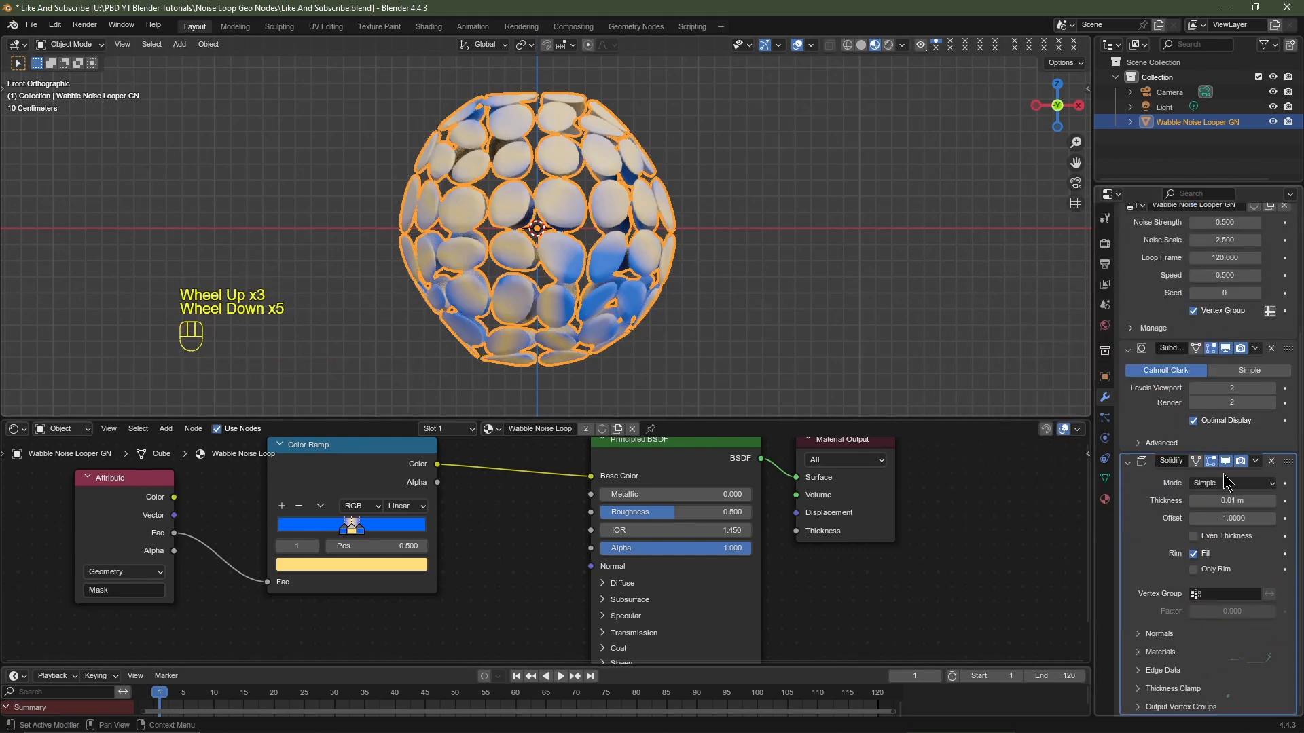
pyautogui.moveTo(1216, 529); pyautogui.dragTo(1282, 528)
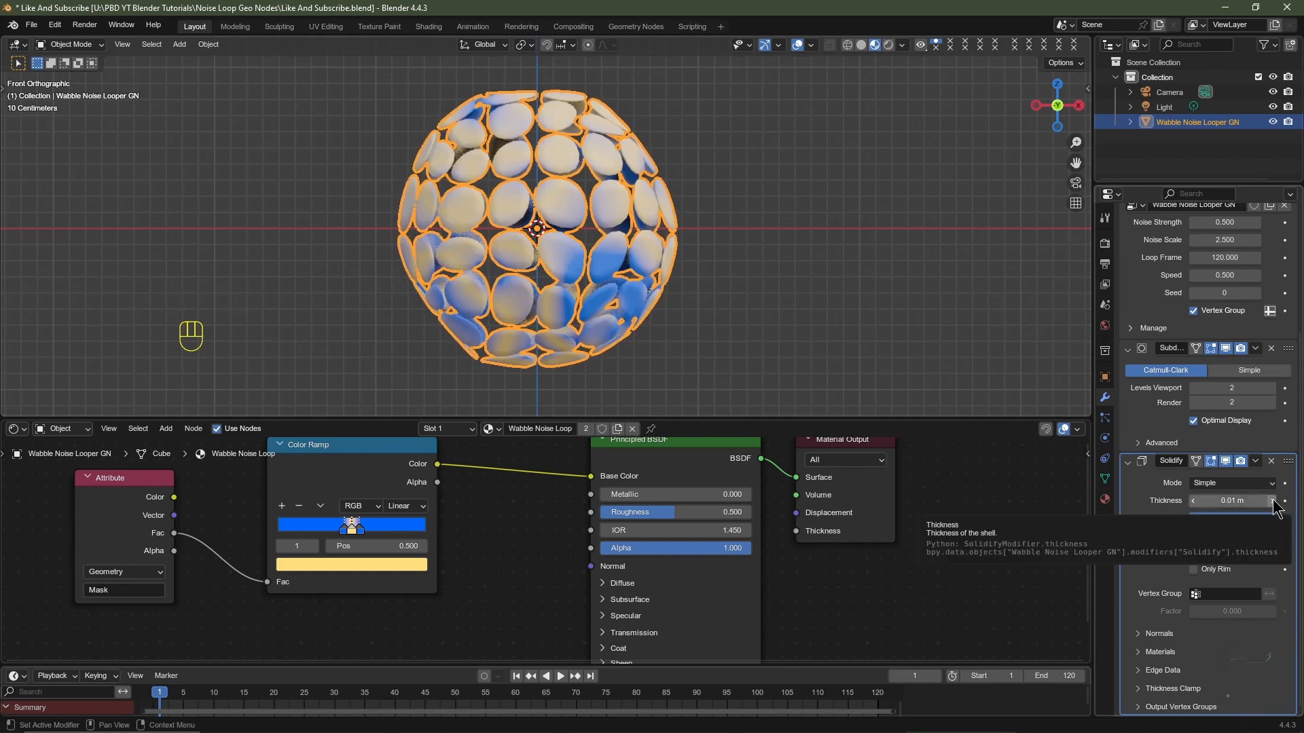
# Set the Solidify modifier's thickness to 0.1 m and enable Even Thickness
pyautogui.doubleClick(1273, 501)
pyautogui.tripleClick(1273, 501)
pyautogui.tripleClick(1273, 501)
pyautogui.click(1237, 502)
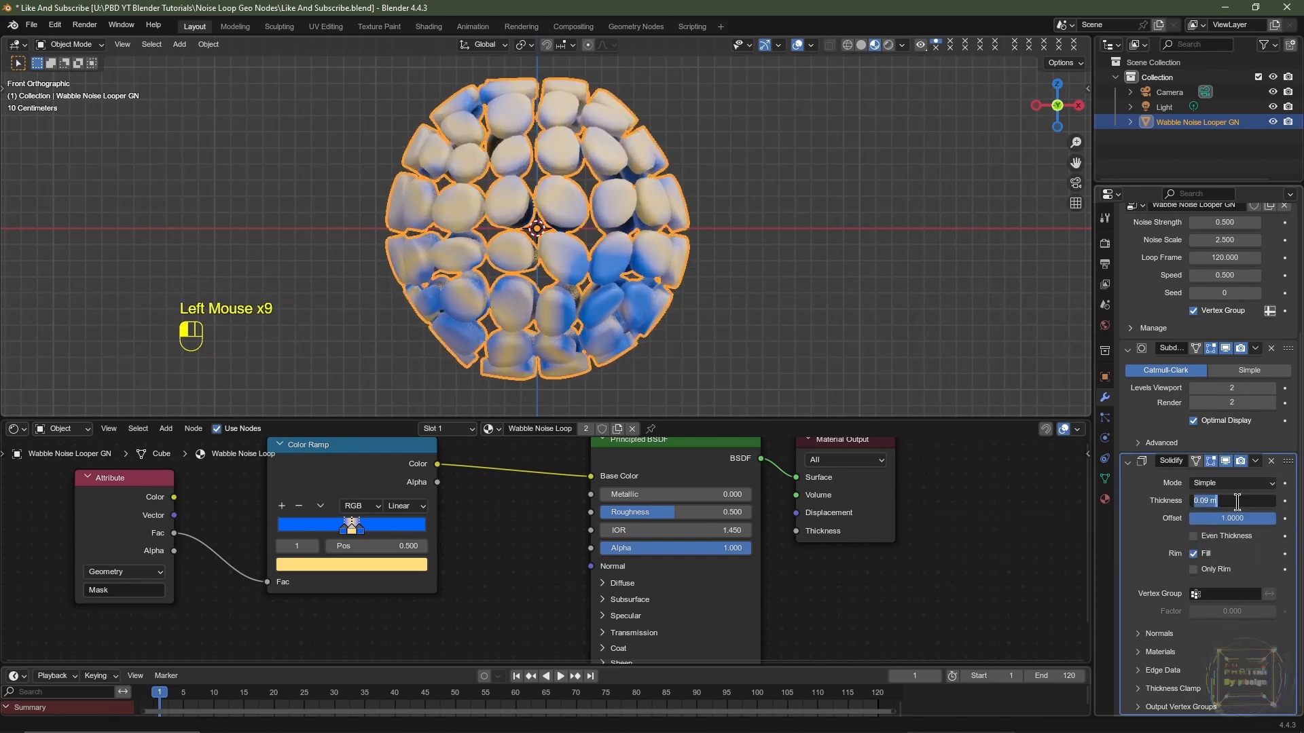
pyautogui.write('0.1')
pyautogui.press('Return')
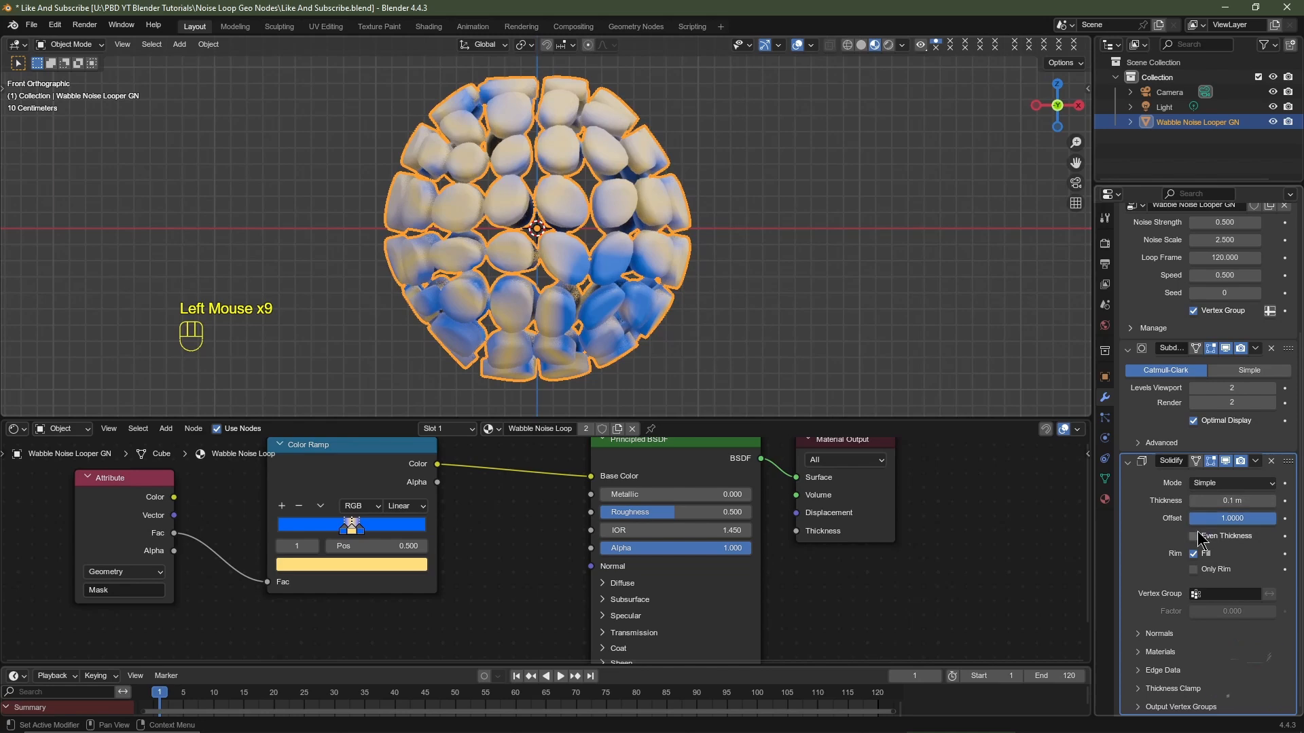
pyautogui.scroll(-4, 1196, 542)
# Add a second Subdivision Surface modifier after Solidify and set its viewport levels to 2
pyautogui.scroll(8, 1196, 541)
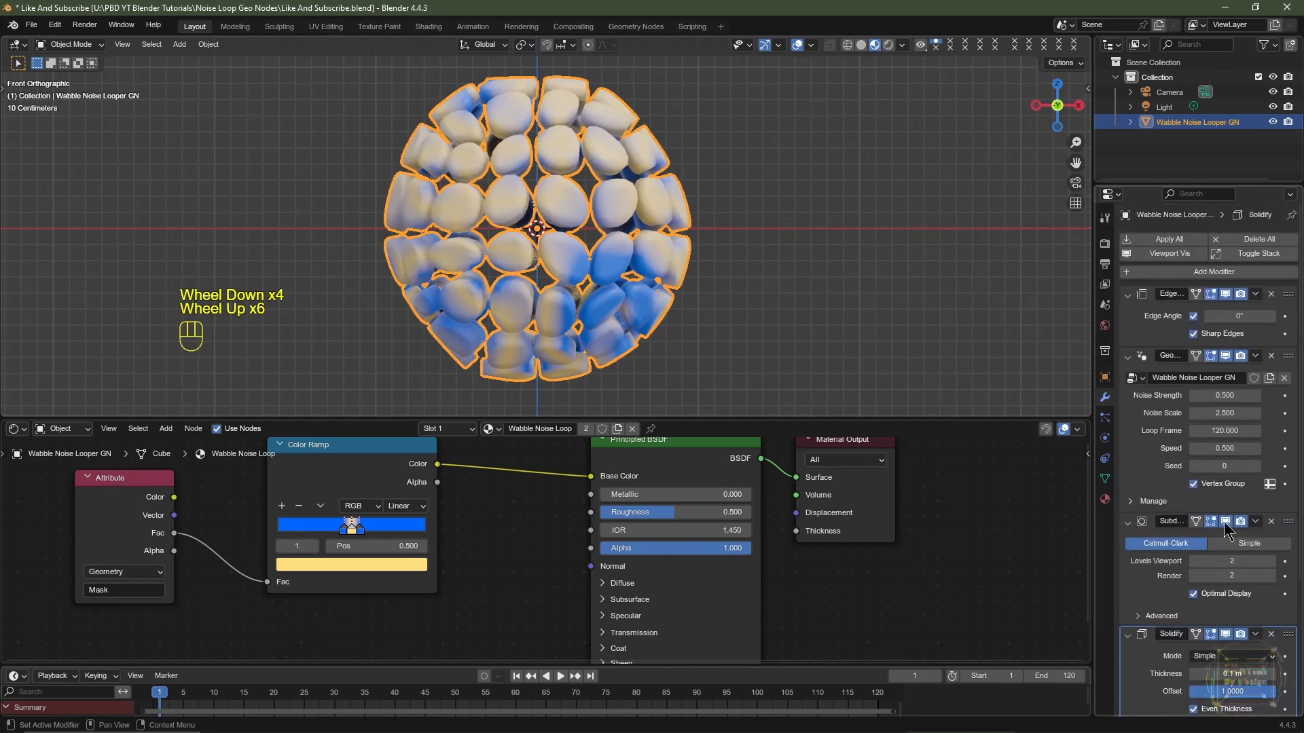
pyautogui.scroll(6, 1206, 277)
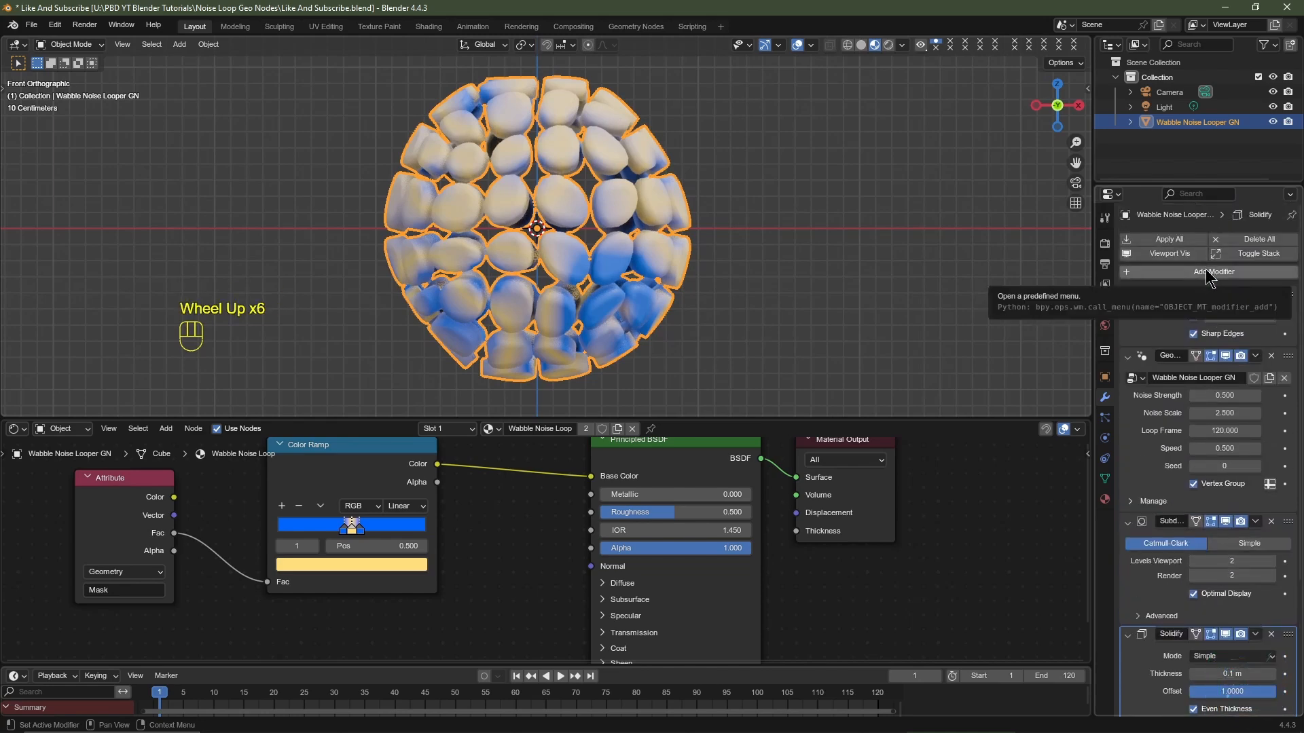
pyautogui.click(1206, 277)
pyautogui.moveTo(1206, 278)
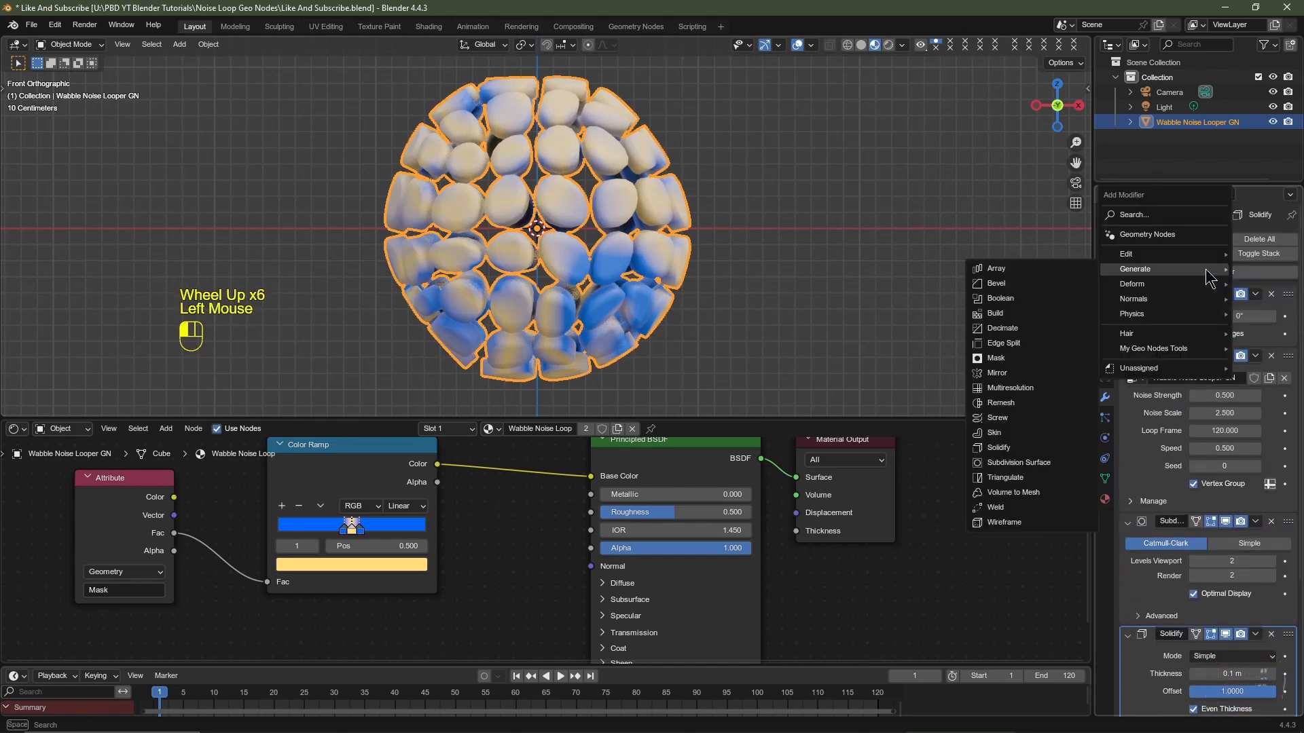
pyautogui.click(1018, 462)
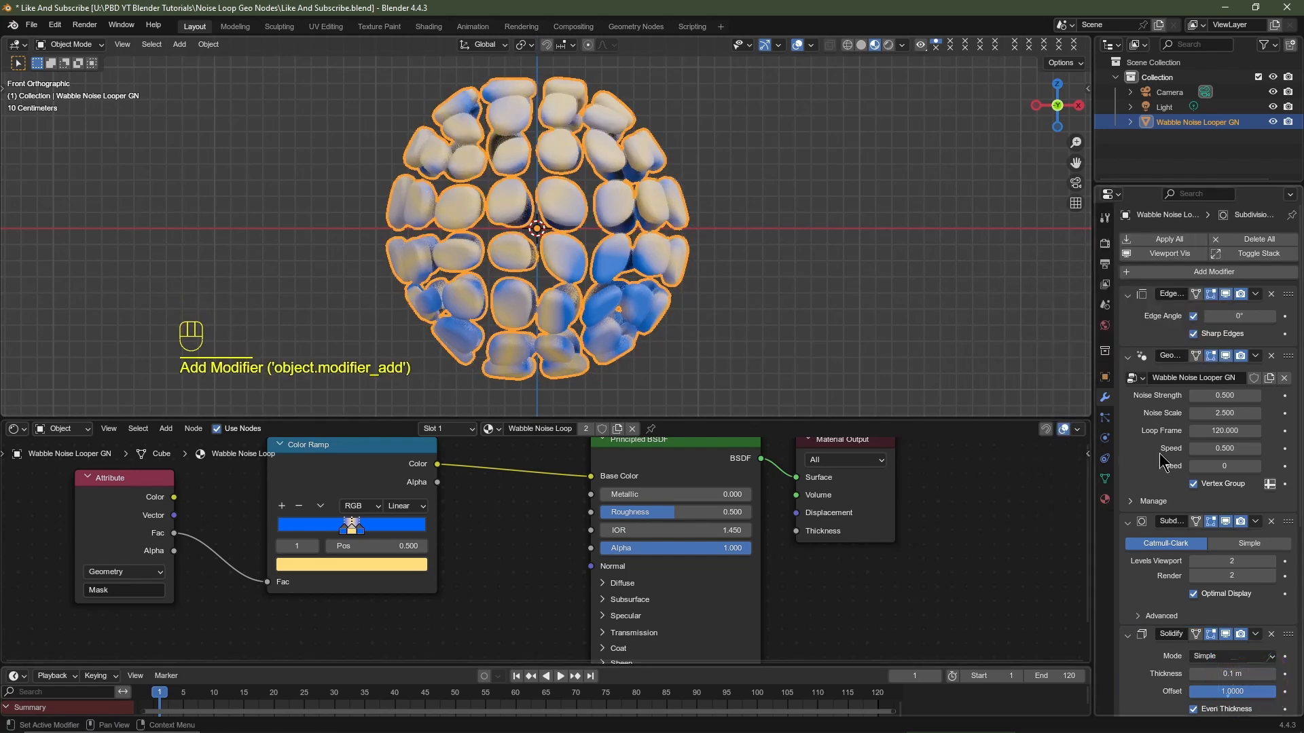
pyautogui.scroll(-5, 1263, 652)
pyautogui.click(1272, 652)
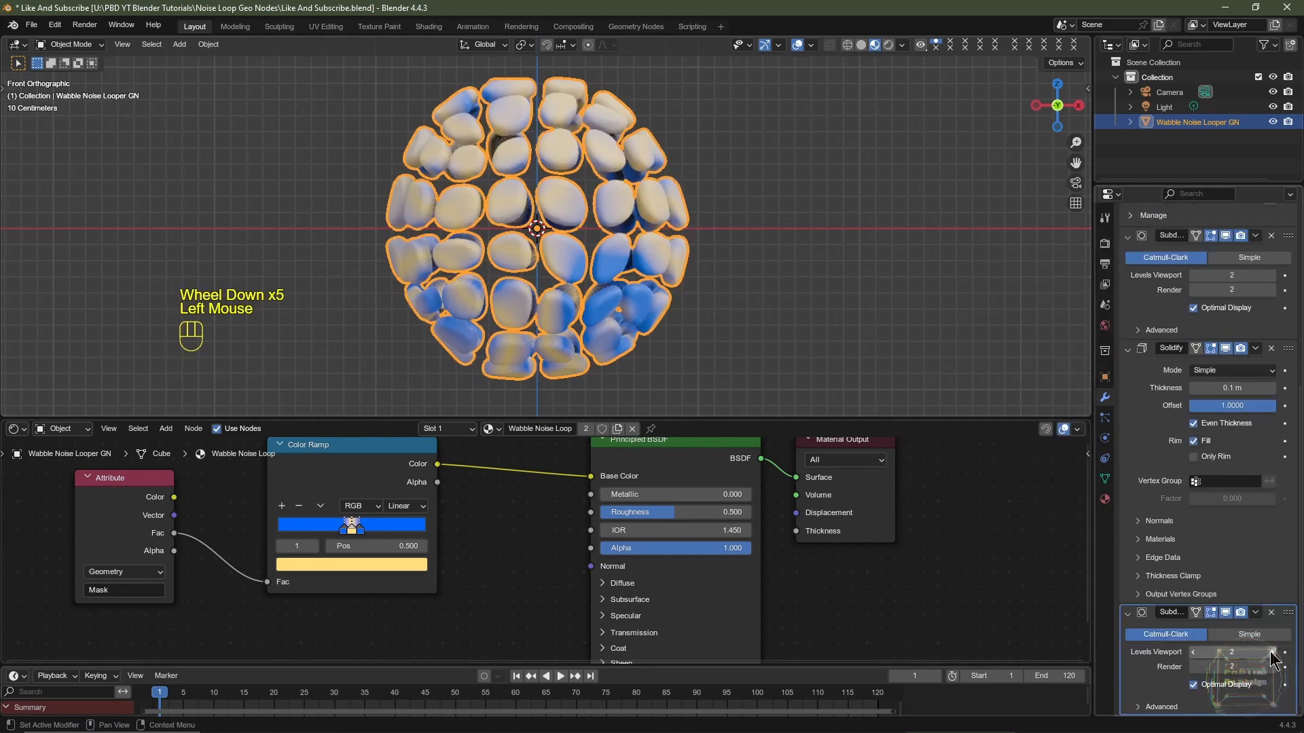
# Set both the viewport and render levels of the first Subdivision Surface modifier to 1
pyautogui.scroll(3, 1222, 543)
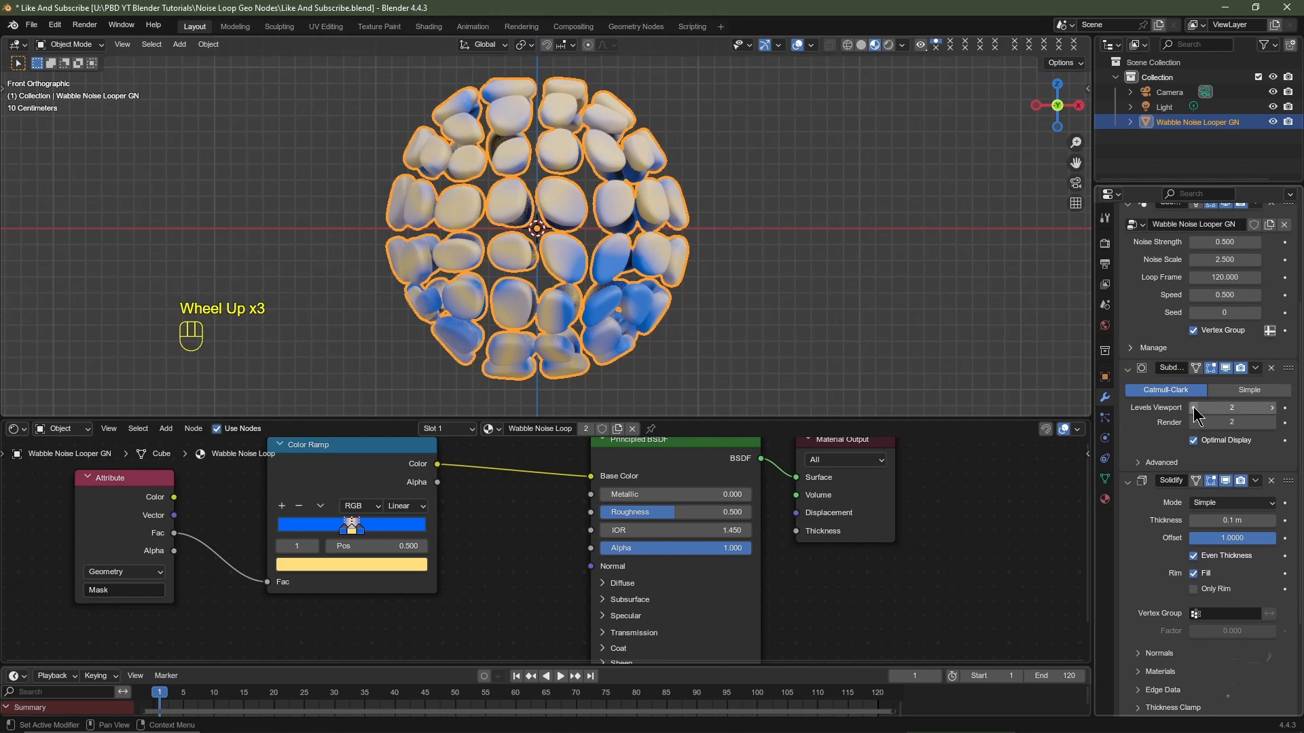
pyautogui.click(1215, 407)
pyautogui.moveTo(1215, 407); pyautogui.dragTo(1195, 422)
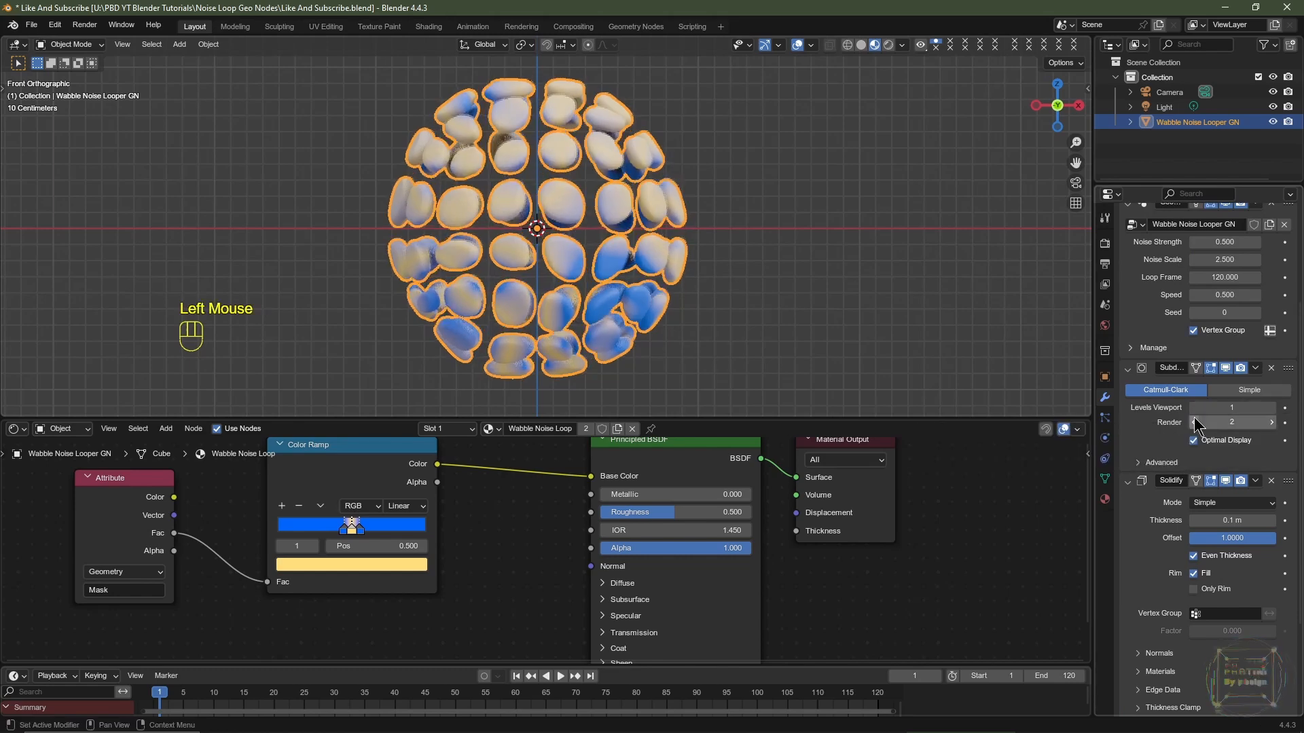
pyautogui.click(1194, 422)
# Increase the Solidify modifier's thickness to 0.2 m
pyautogui.scroll(-3, 1215, 458)
pyautogui.scroll(3, 1216, 459)
pyautogui.scroll(-3, 1215, 459)
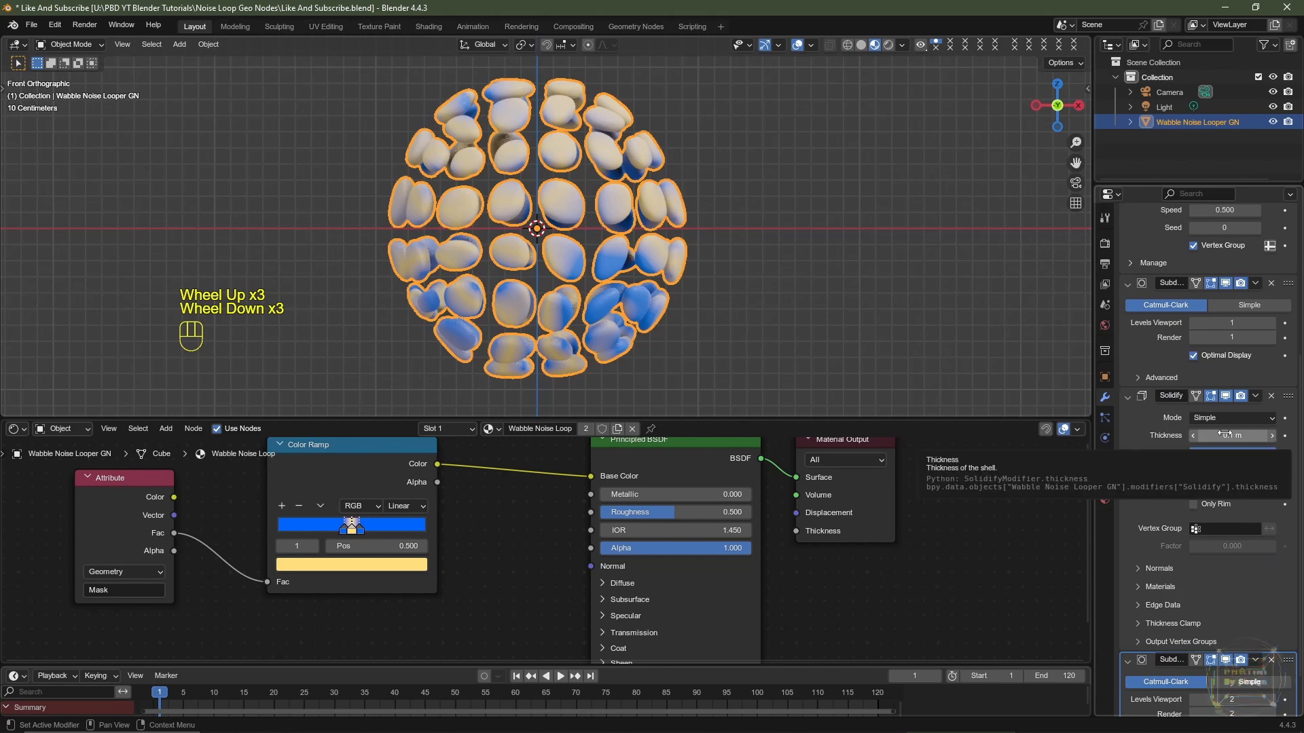
pyautogui.click(1222, 435)
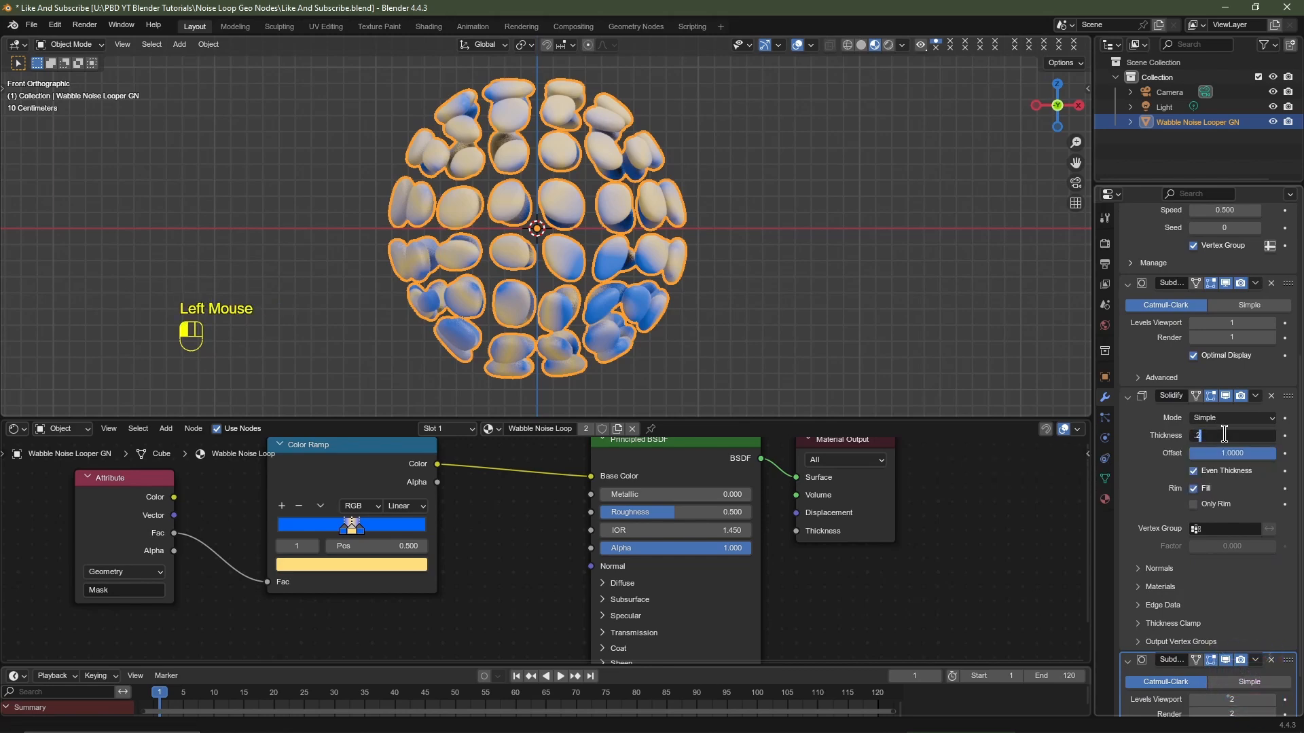
pyautogui.press('Return')
# Play the animation and set the Geometry Nodes modifier's Noise Strength to 1.000 during playback
pyautogui.scroll(5, 1212, 516)
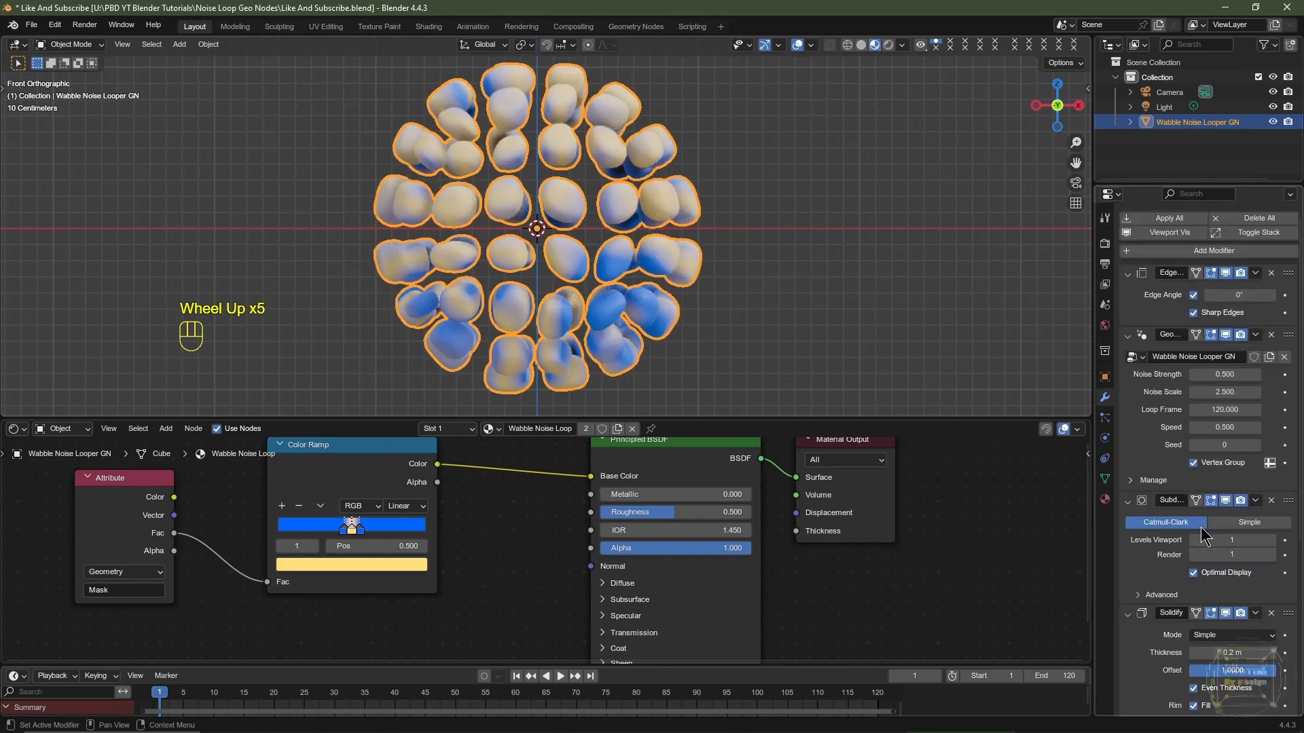
pyautogui.scroll(1, 1202, 535)
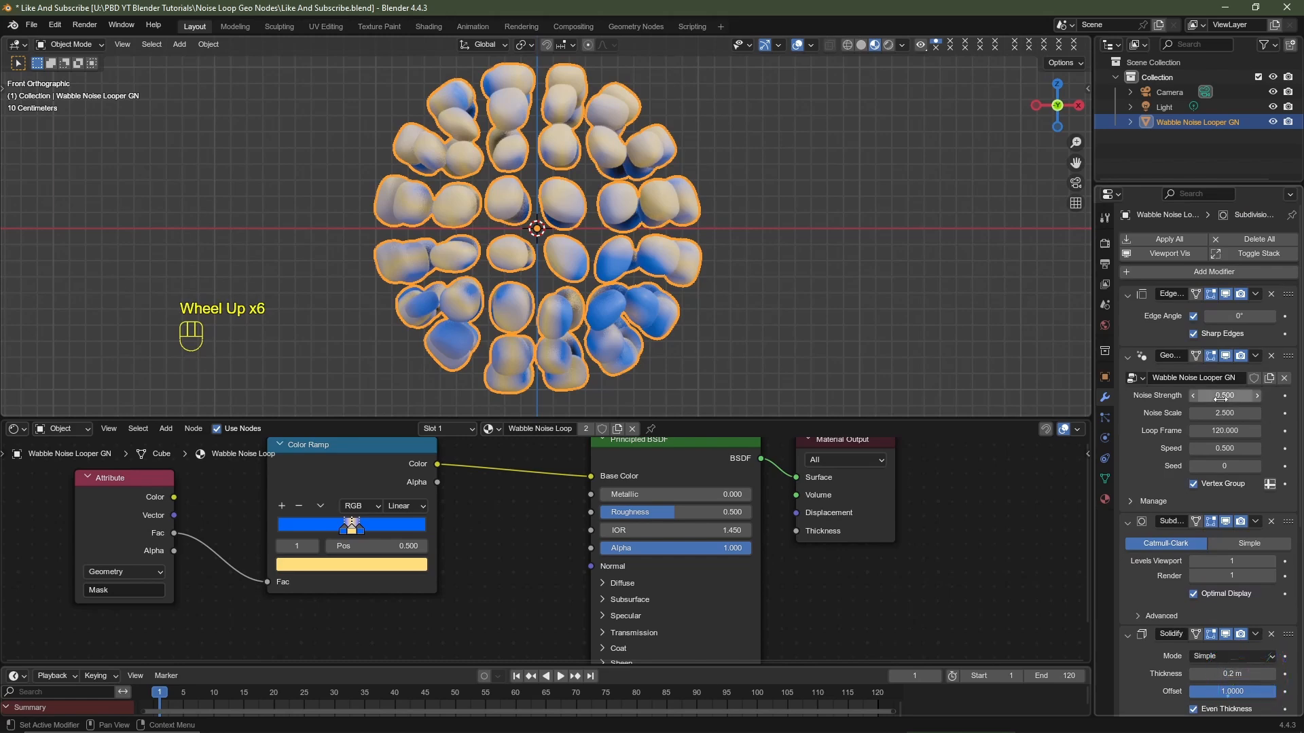
pyautogui.press('space')
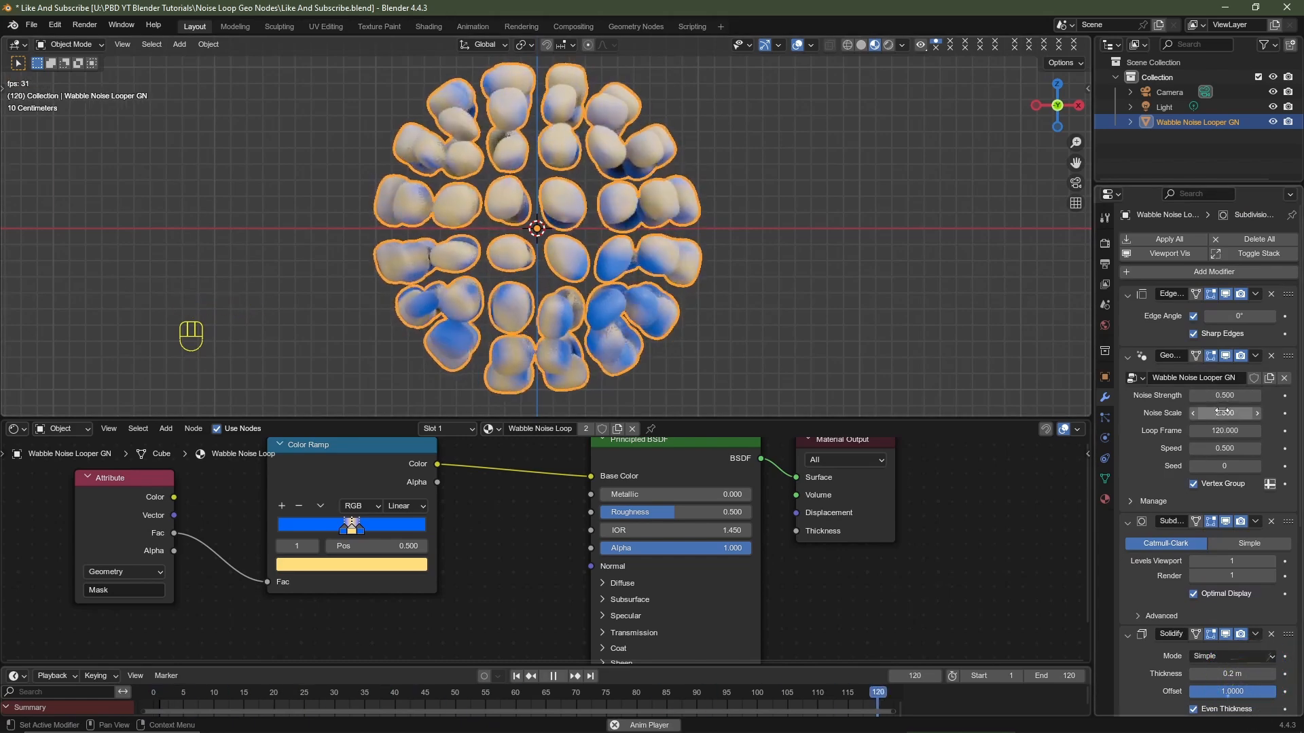
pyautogui.moveTo(1224, 395)
pyautogui.mouseDown()
pyautogui.moveTo(1246, 395)
pyautogui.moveTo(1224, 394)
pyautogui.mouseUp()
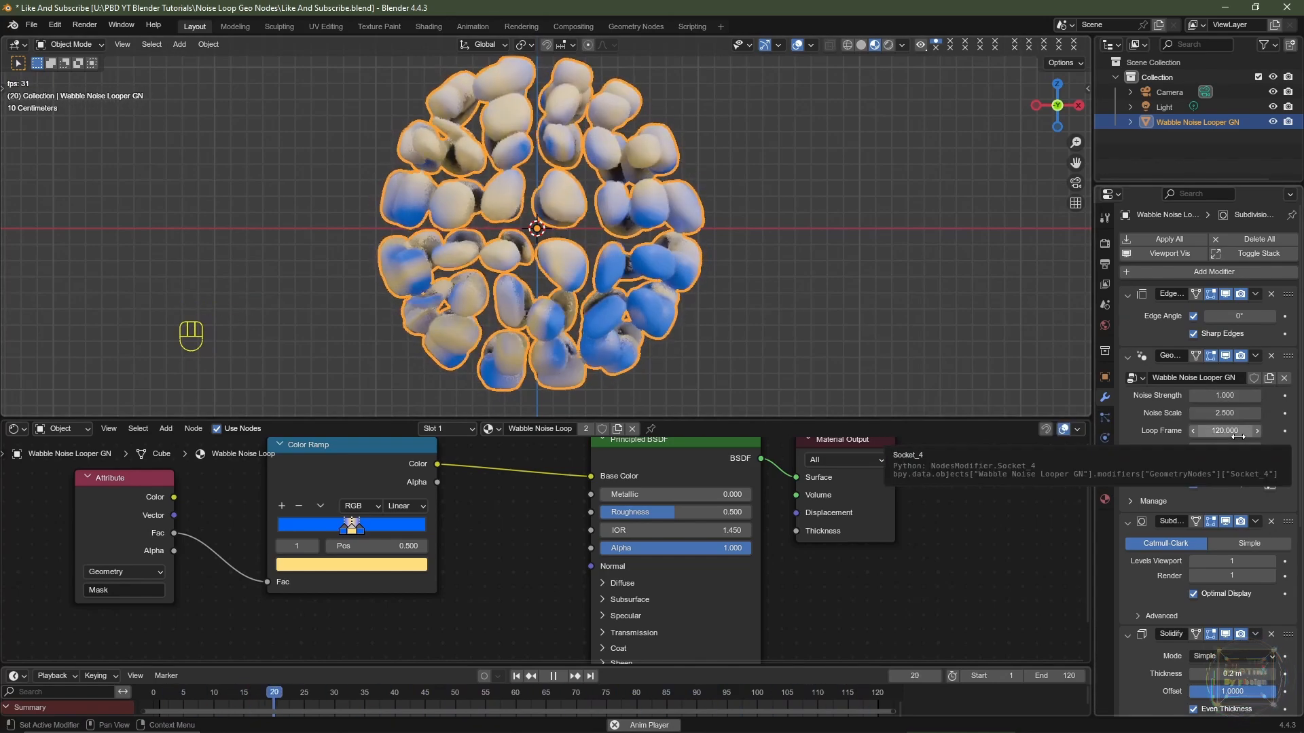
pyautogui.press('Escape')
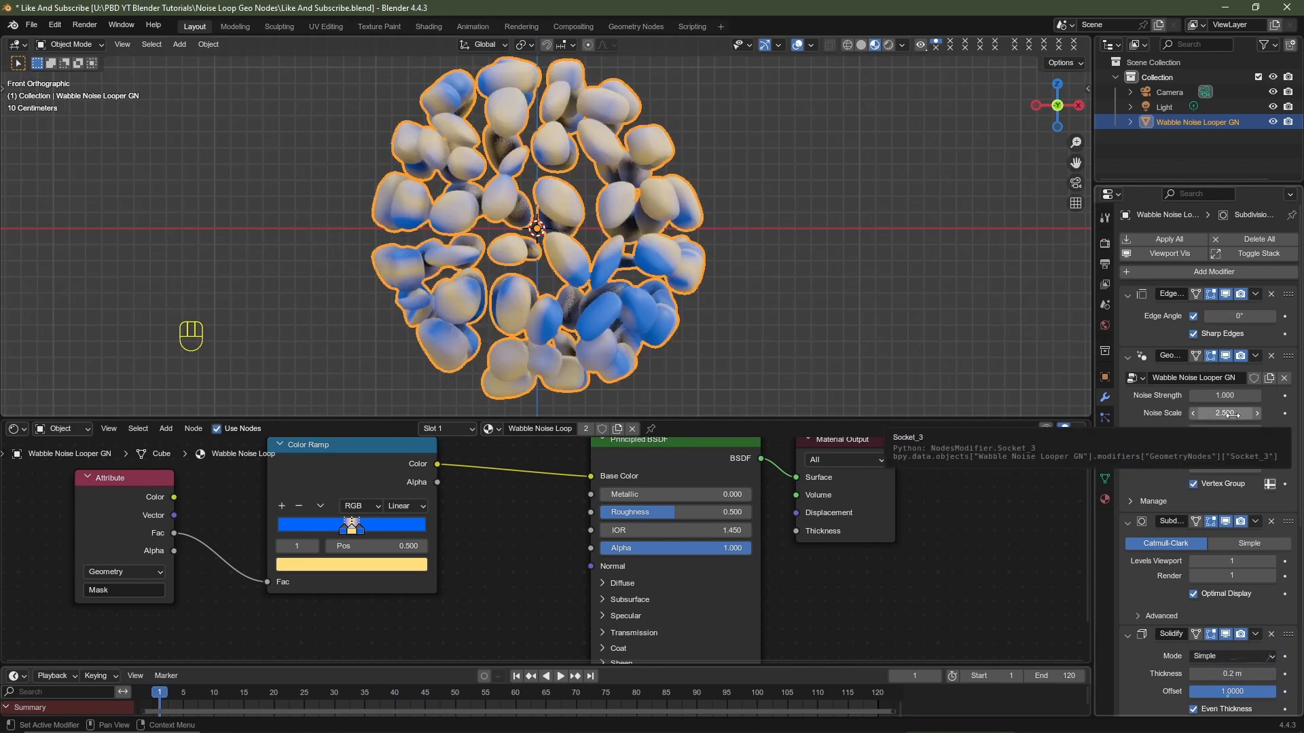
# Set the Geometry Nodes modifier's Noise Scale to 2.000 and its Speed to 1.000
pyautogui.doubleClick(1233, 412)
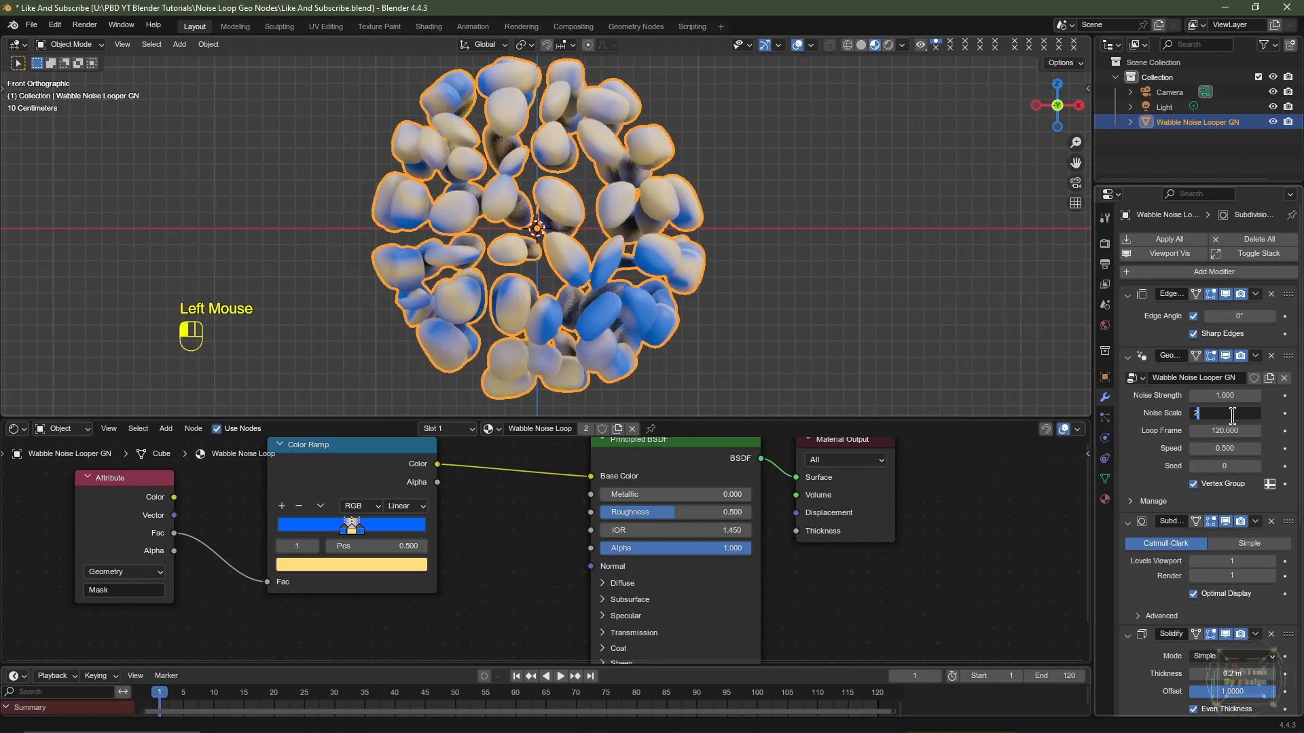
pyautogui.write('2')
pyautogui.press('Return')
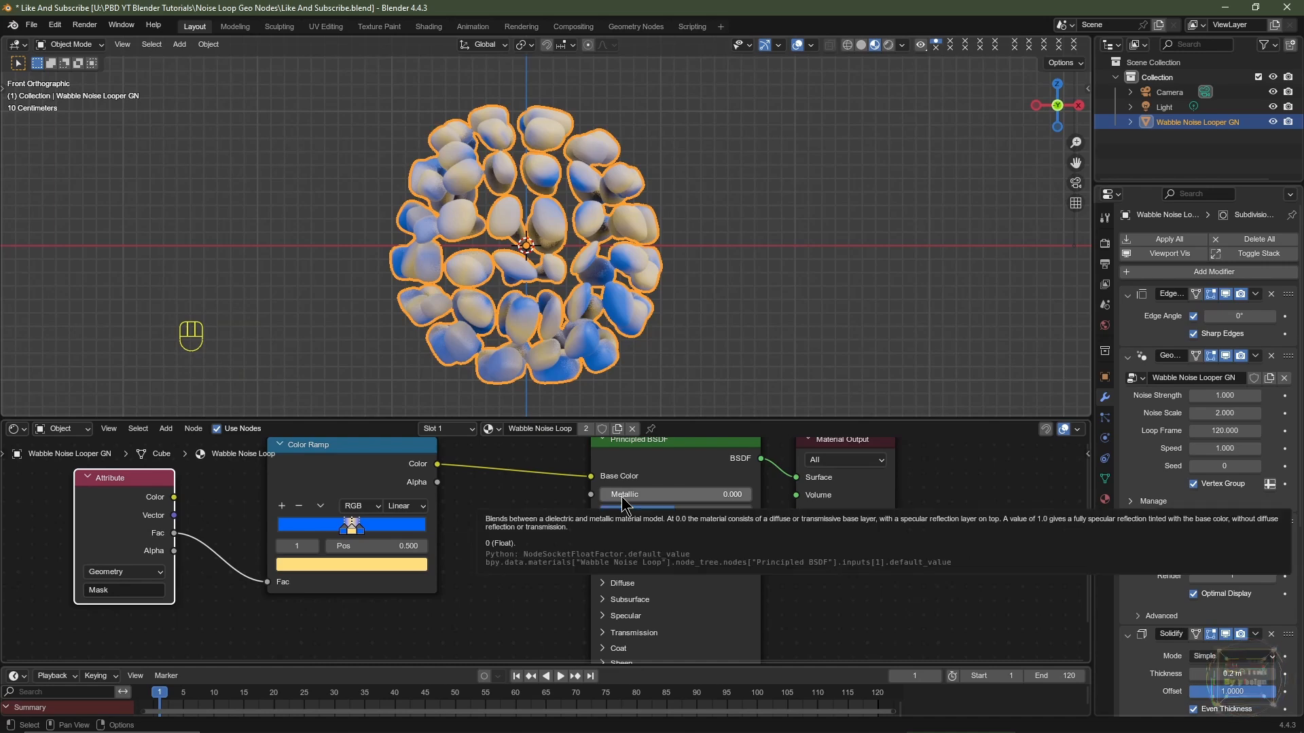
# Set the Principled BSDF's Metallic to 1.000 and enlarge the node editor to show the whole shader tree
pyautogui.moveTo(616, 497); pyautogui.dragTo(747, 494)
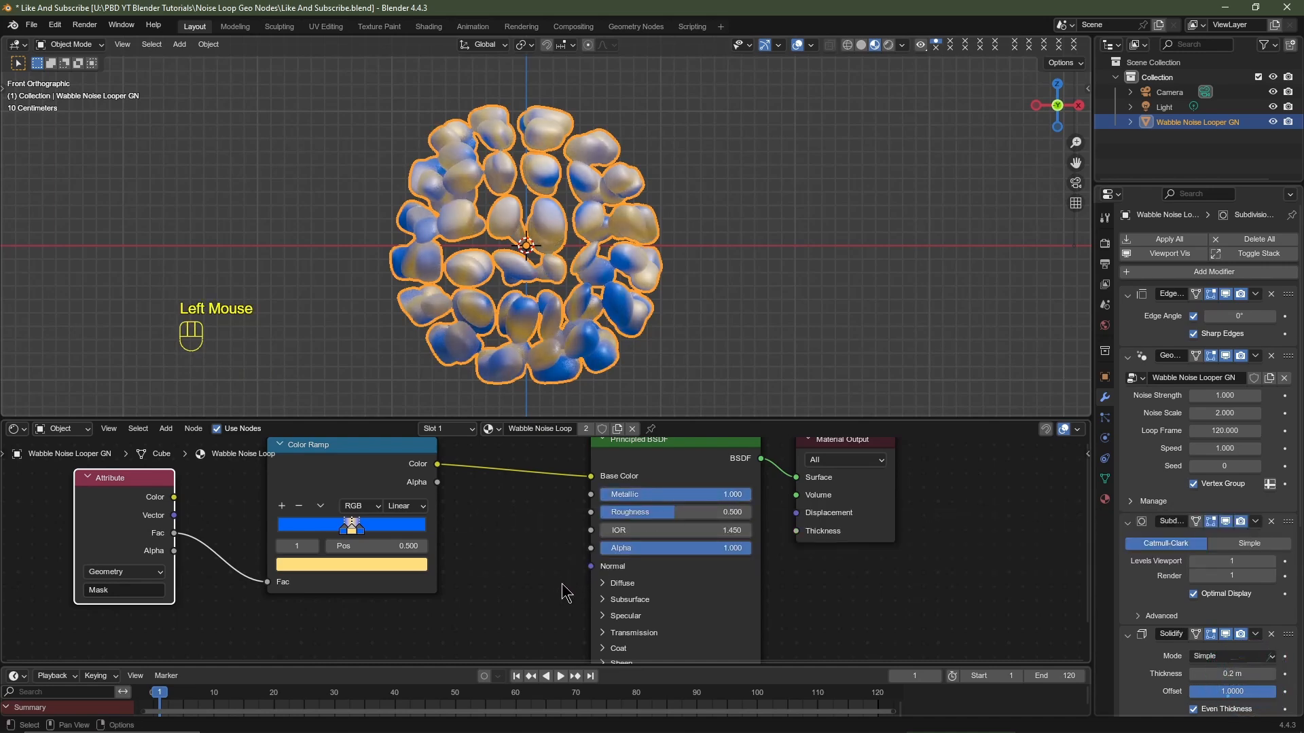
pyautogui.moveTo(552, 585); pyautogui.dragTo(546, 528, button='middle')
pyautogui.scroll(-6, 549, 540)
pyautogui.moveTo(668, 417); pyautogui.dragTo(667, 300)
pyautogui.scroll(2, 583, 572)
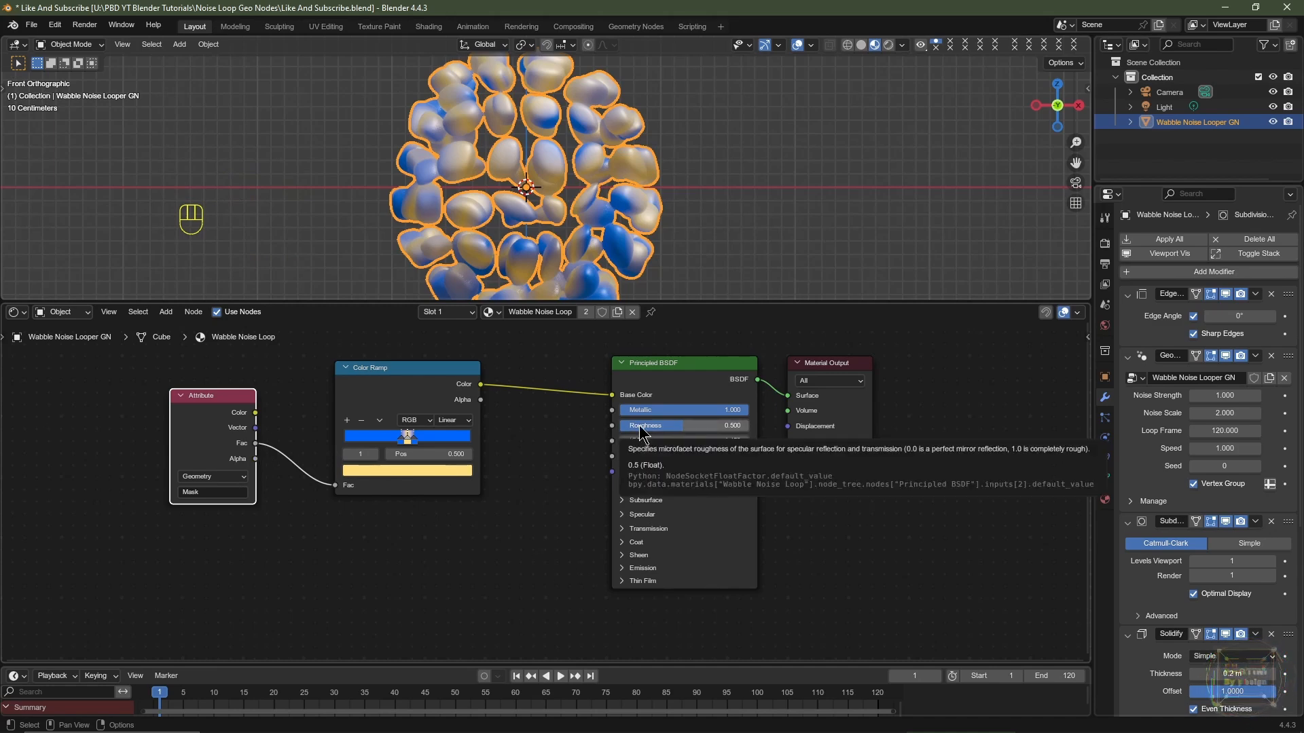
# Duplicate the Color Ramp with its link from the Attribute's Fac output and place the copy below the original
pyautogui.click(393, 384)
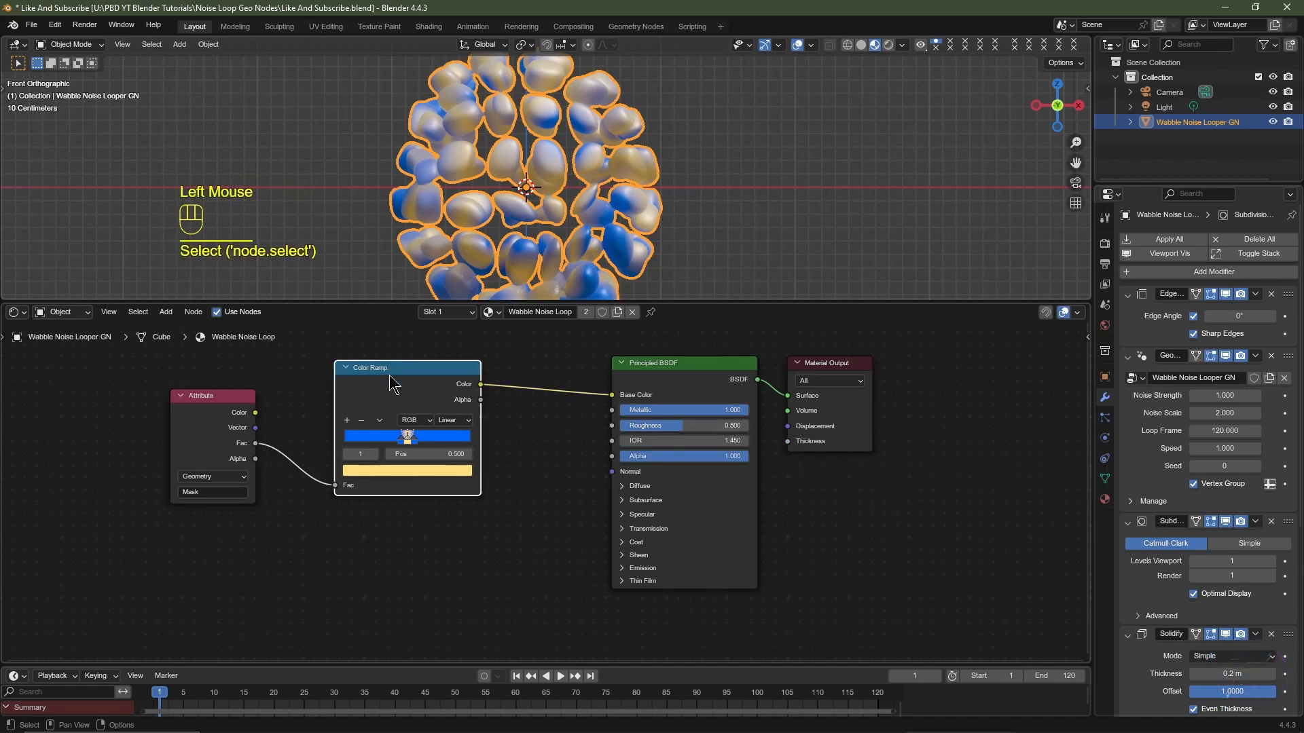
pyautogui.hotkey('ctrl', 'shift', 'd')
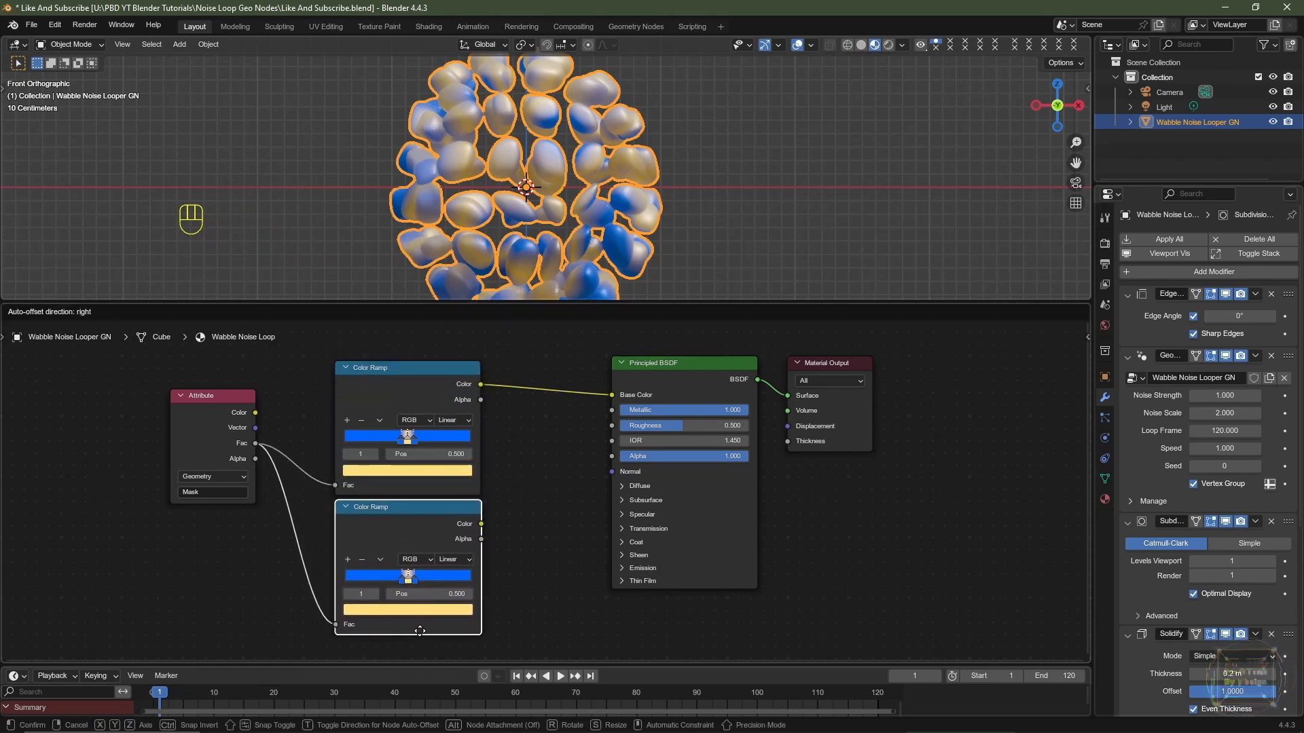
pyautogui.click(420, 631)
# Change the duplicated Color Ramp's first and last stops from blue to black
pyautogui.scroll(6, 447, 619)
pyautogui.moveTo(309, 519); pyautogui.dragTo(402, 522, button='middle')
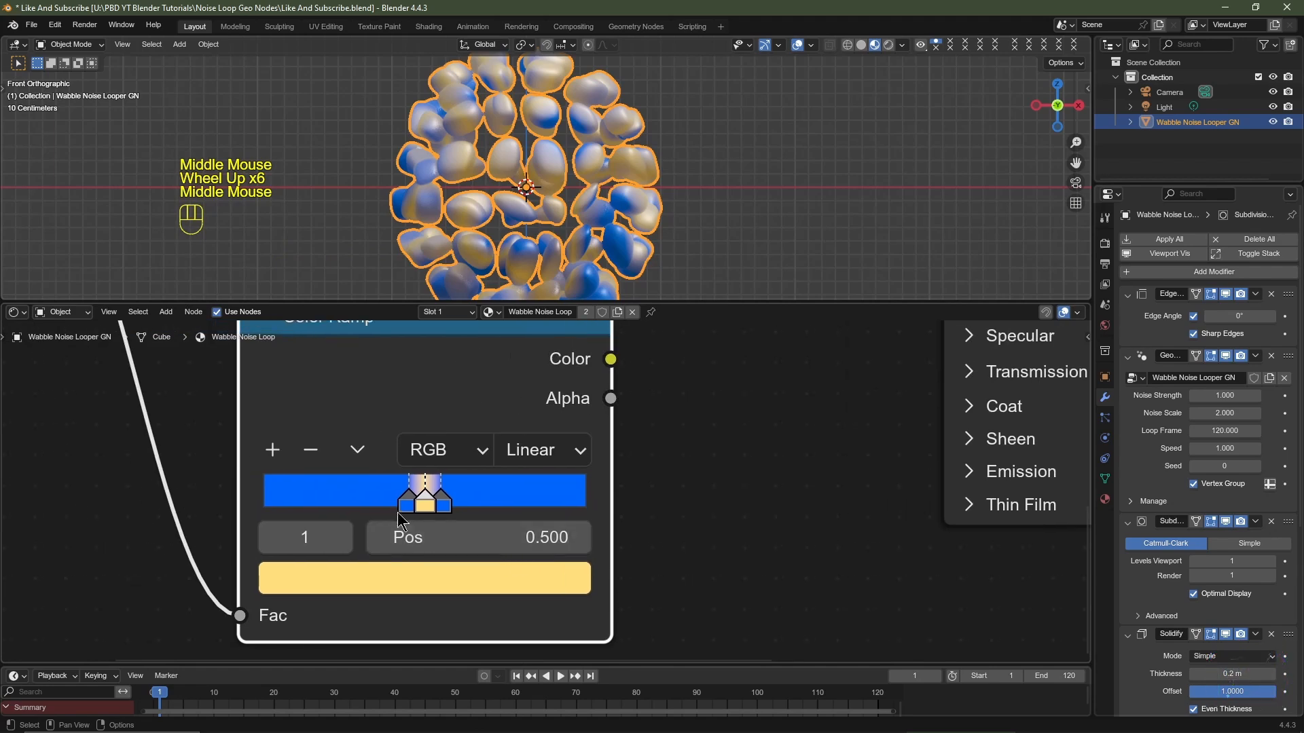
pyautogui.click(406, 506)
pyautogui.click(424, 601)
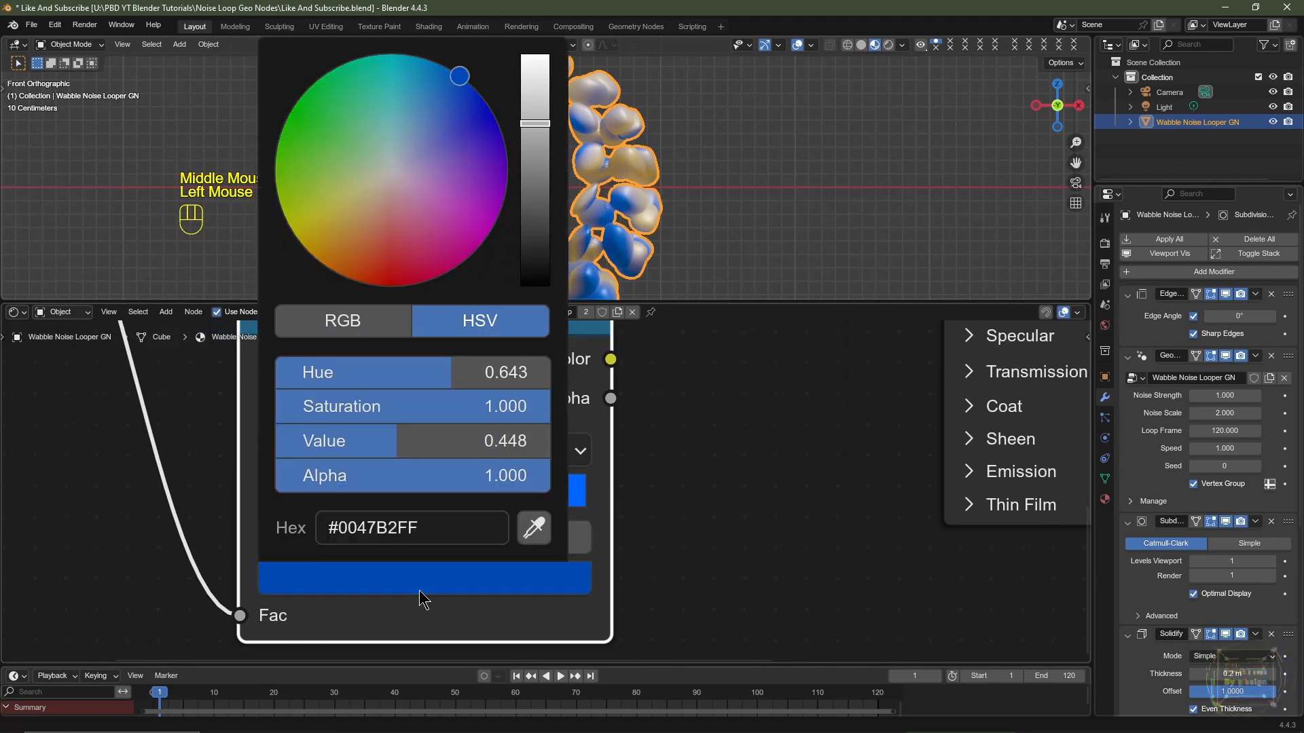
pyautogui.scroll(-9, 422, 596)
pyautogui.click(448, 508)
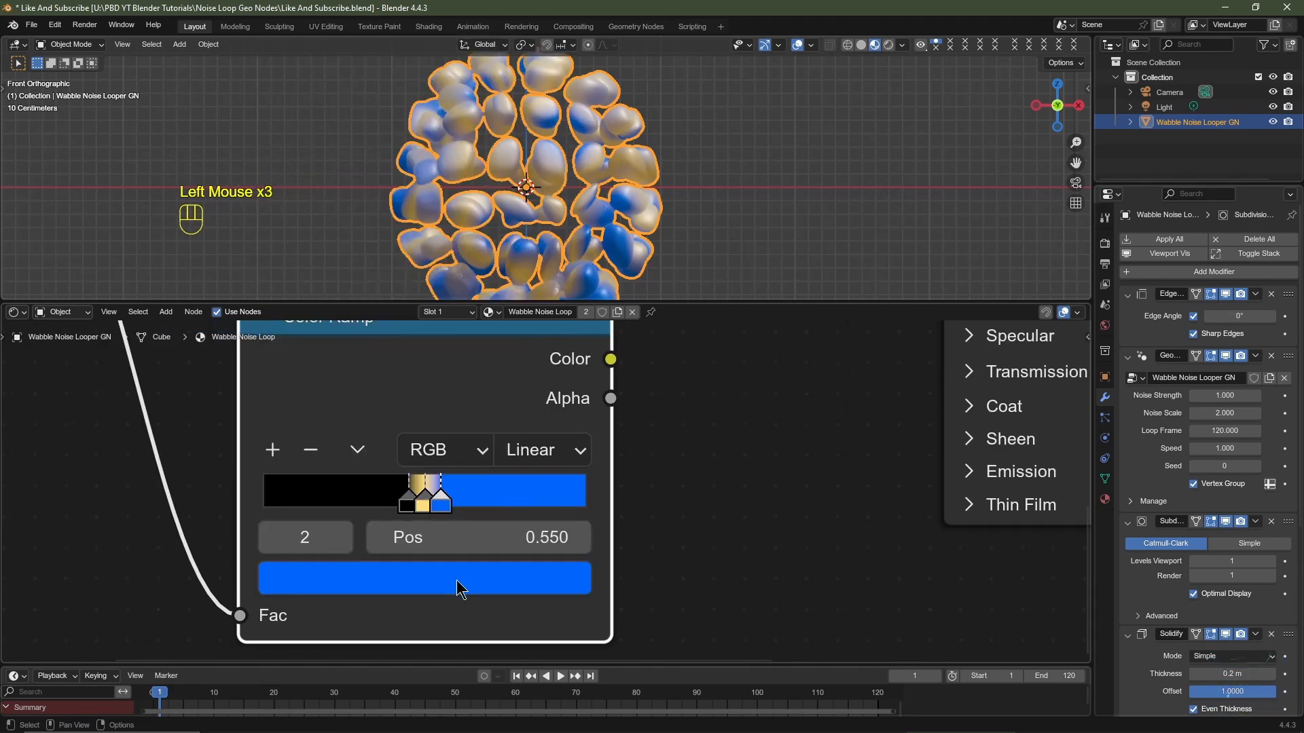
pyautogui.click(457, 579)
pyautogui.scroll(-9, 457, 579)
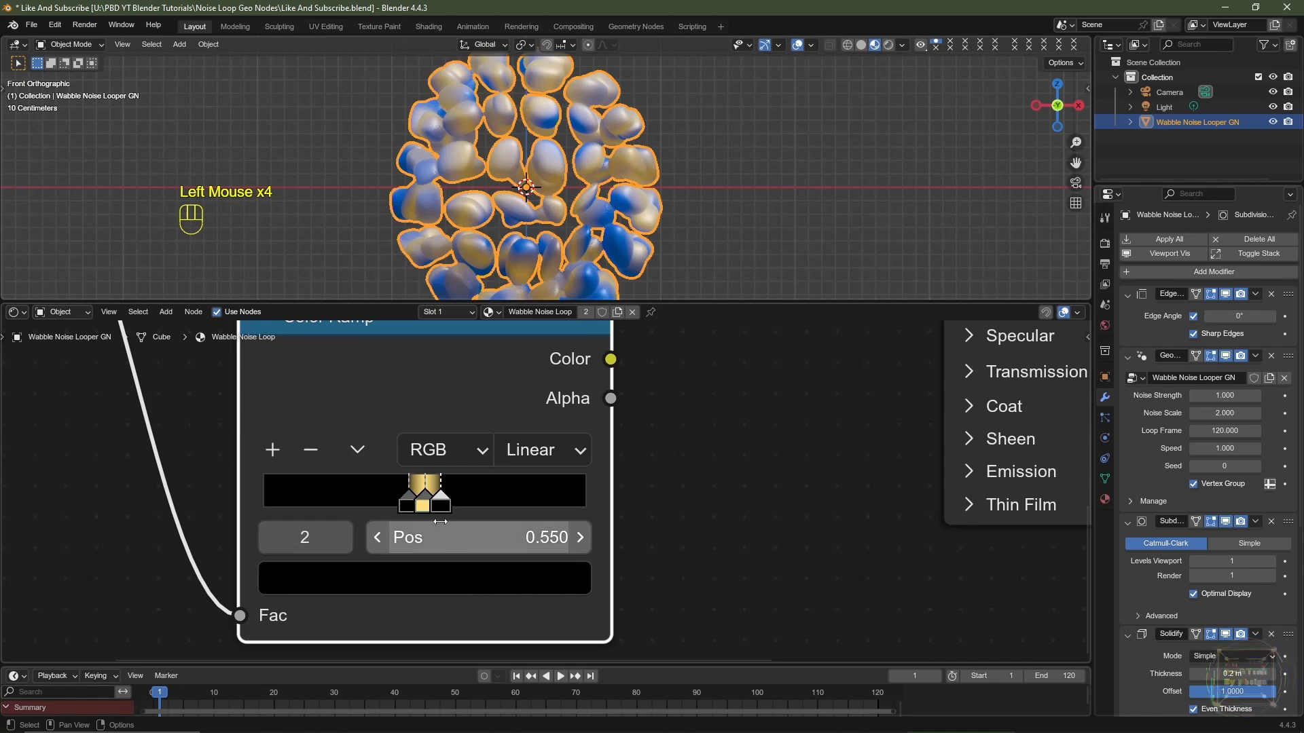
# Change the duplicated Color Ramp's middle stop from yellow to white by removing its saturation
pyautogui.click(425, 499)
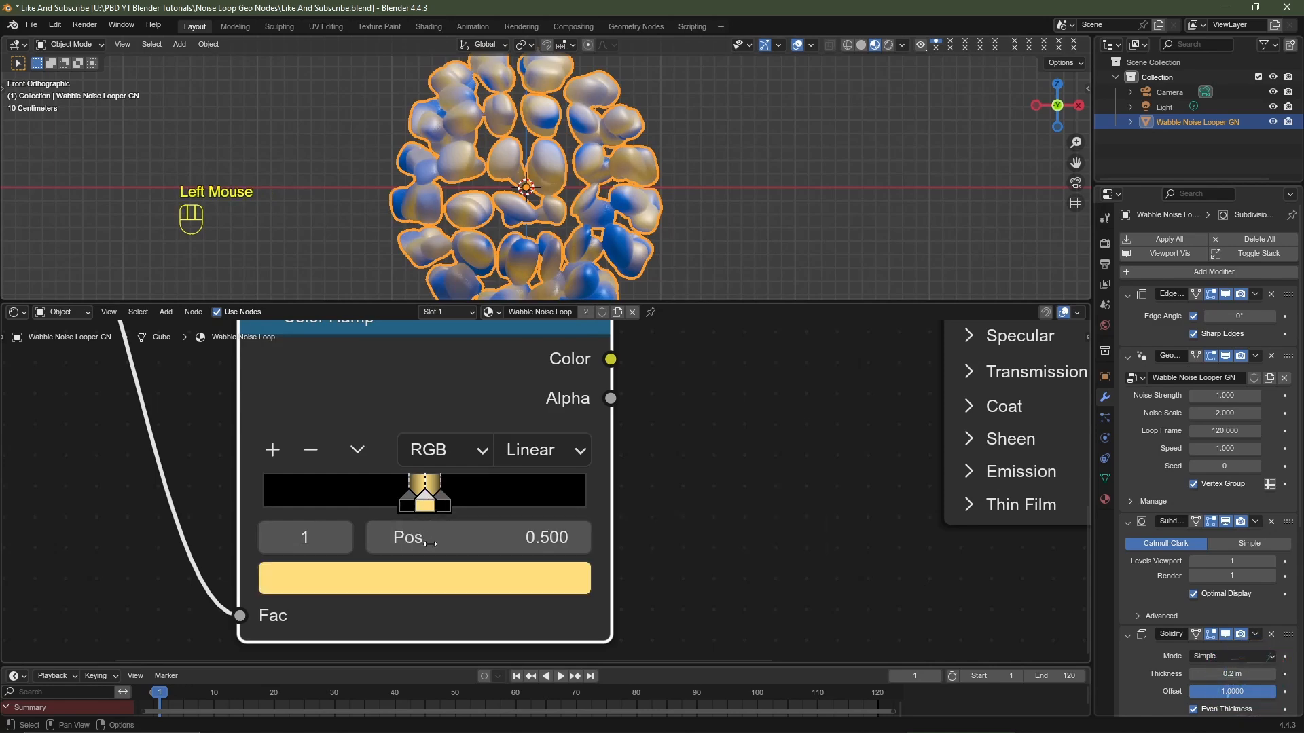
pyautogui.click(440, 588)
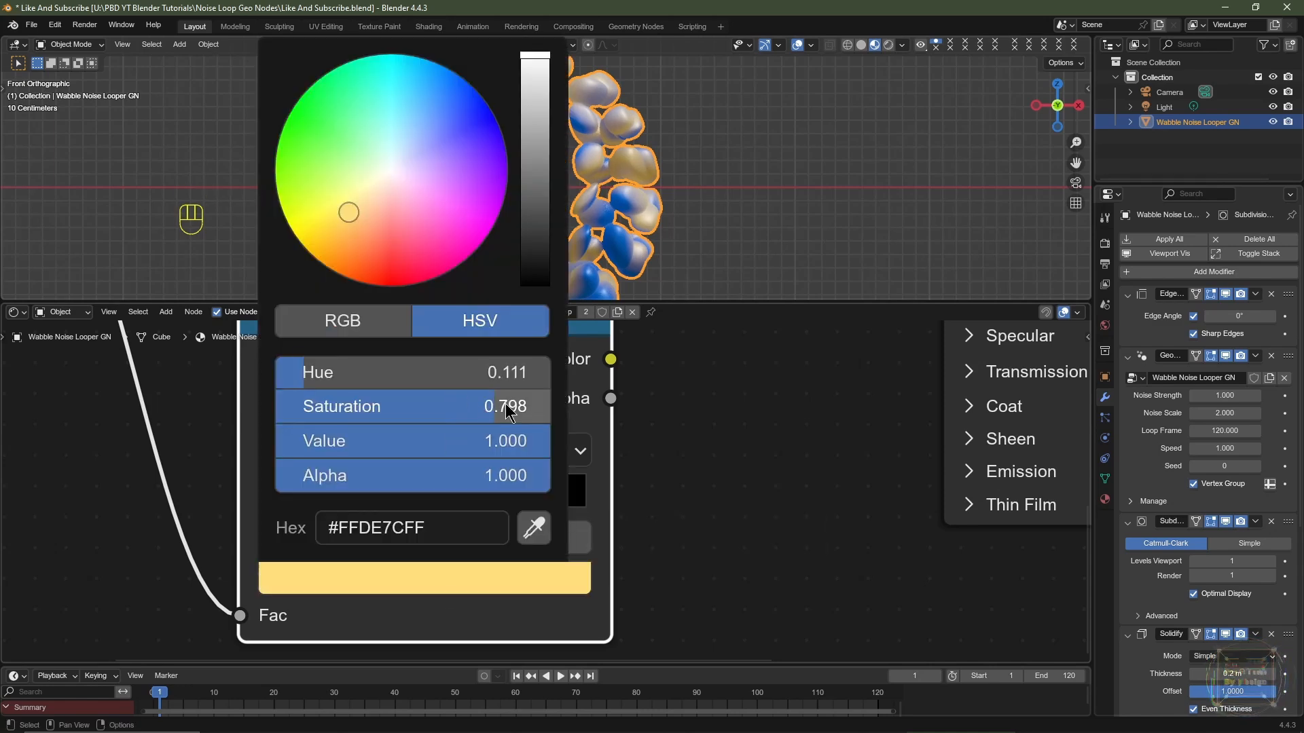
pyautogui.moveTo(518, 407); pyautogui.dragTo(278, 415)
# Connect the black-and-white Color Ramp's Color output to the Principled BSDF's Roughness input
pyautogui.scroll(-8, 737, 537)
pyautogui.moveTo(709, 455); pyautogui.dragTo(596, 556, button='middle')
pyautogui.moveTo(463, 531); pyautogui.dragTo(519, 513)
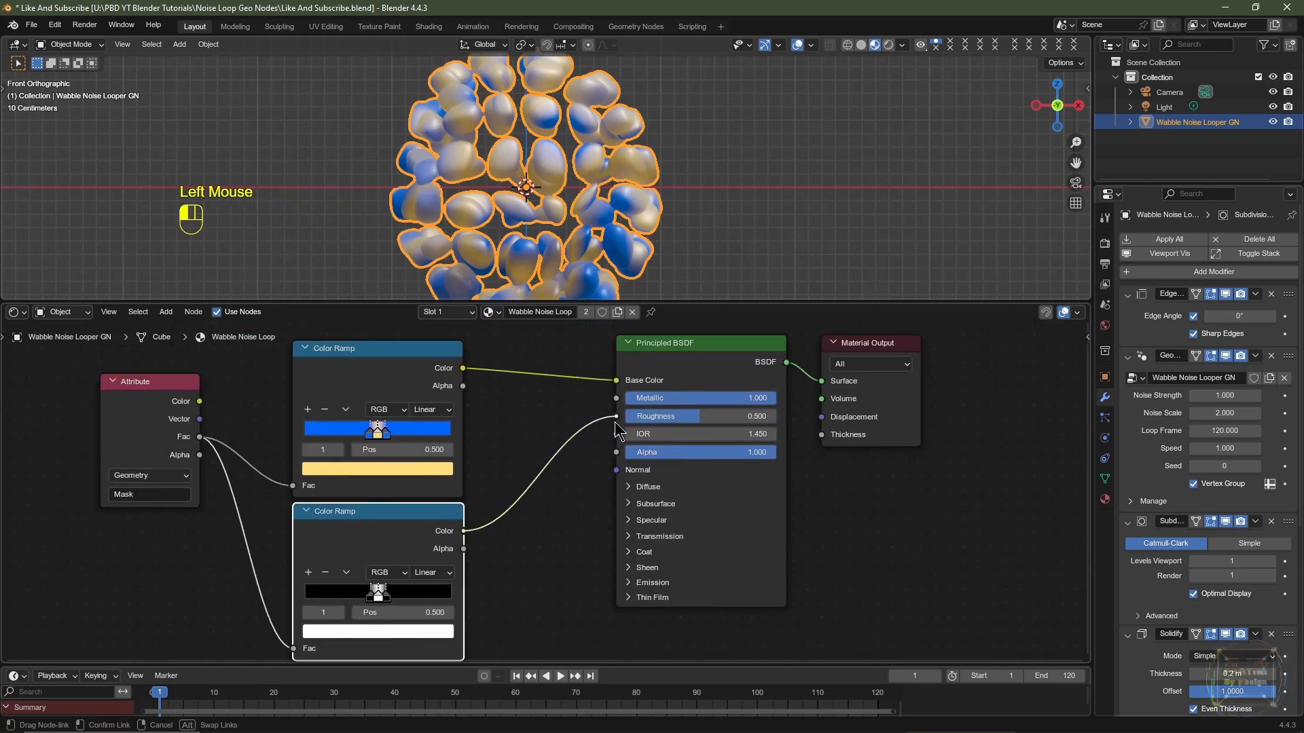
pyautogui.moveTo(614, 422); pyautogui.dragTo(615, 417)
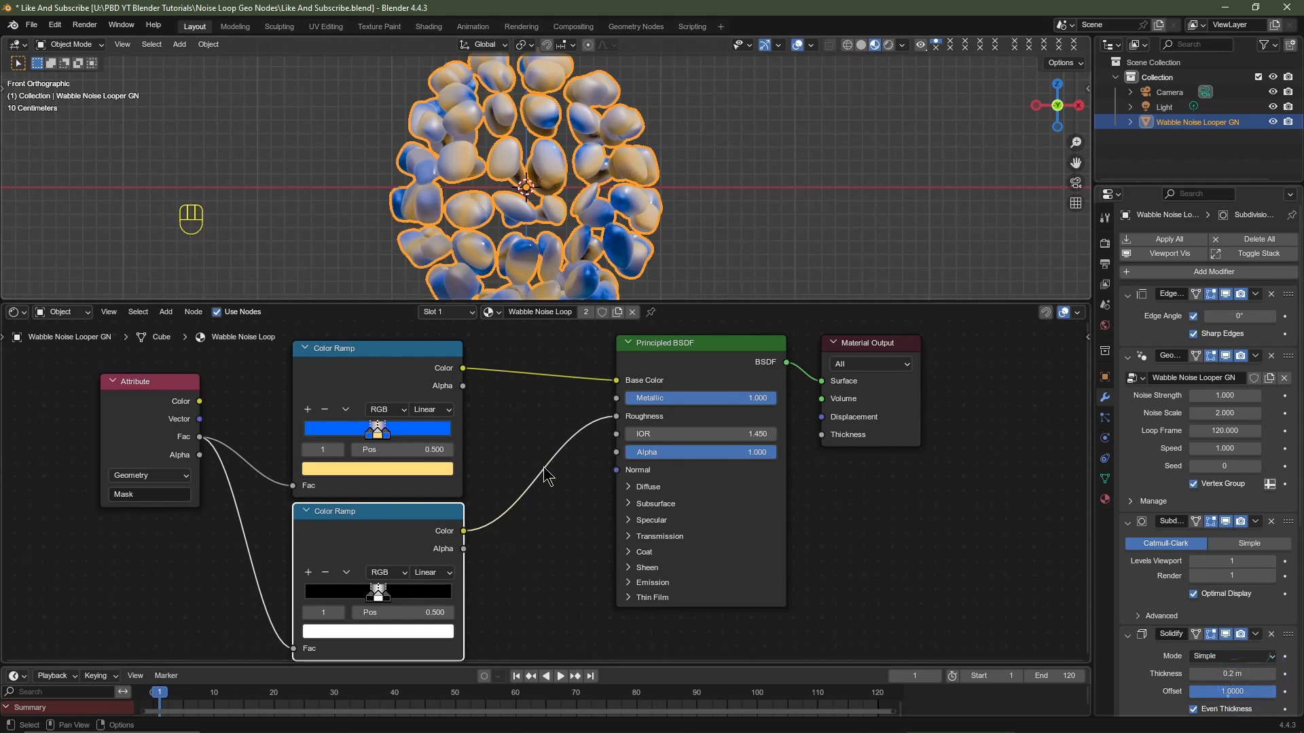
# Insert an Invert Color node on the link between the lower Color Ramp and the Principled BSDF's Roughness
pyautogui.hotkey('shift', 'a')
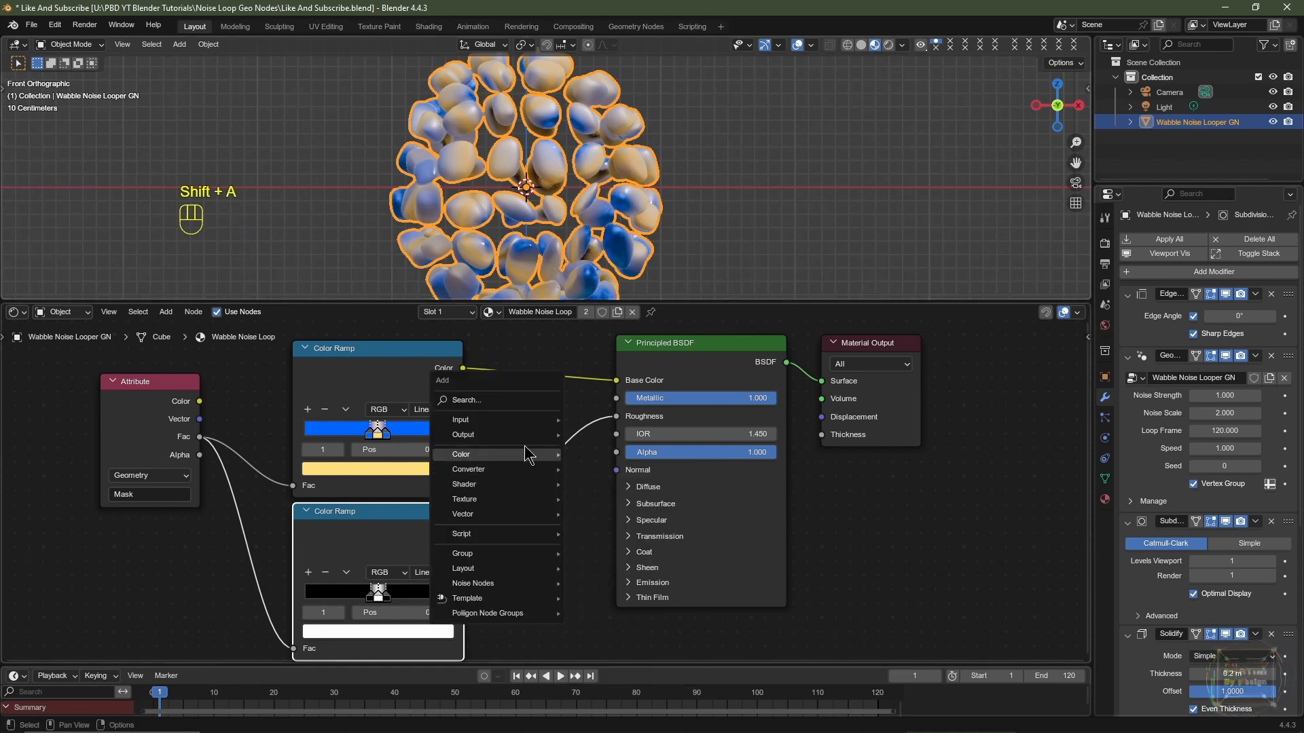
pyautogui.moveTo(528, 461)
pyautogui.click(604, 498)
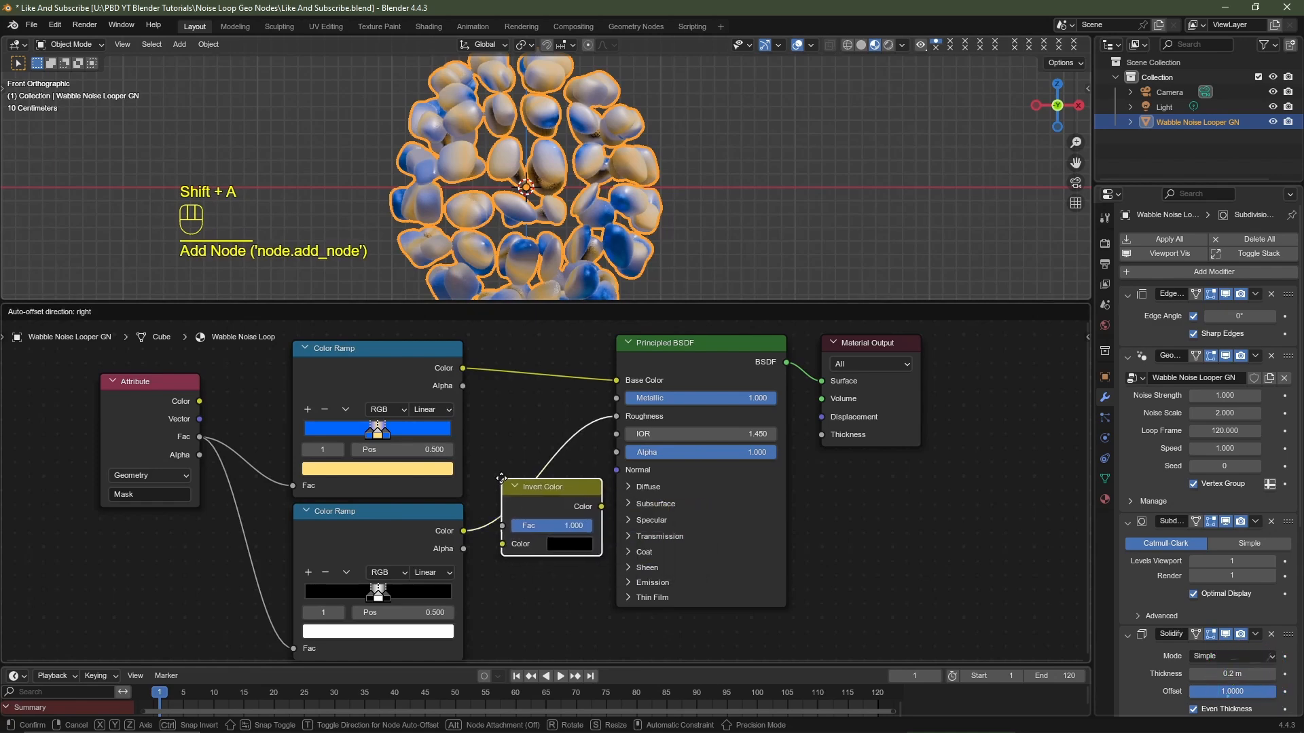
pyautogui.click(500, 488)
# Enlarge the 3D viewport and add a cube mesh around the Wabble Noise Looper object
pyautogui.moveTo(686, 303); pyautogui.dragTo(686, 568)
pyautogui.press('KP_1')
pyautogui.press('KP_Decimal')
pyautogui.scroll(-3, 559, 336)
pyautogui.hotkey('shift', 'a')
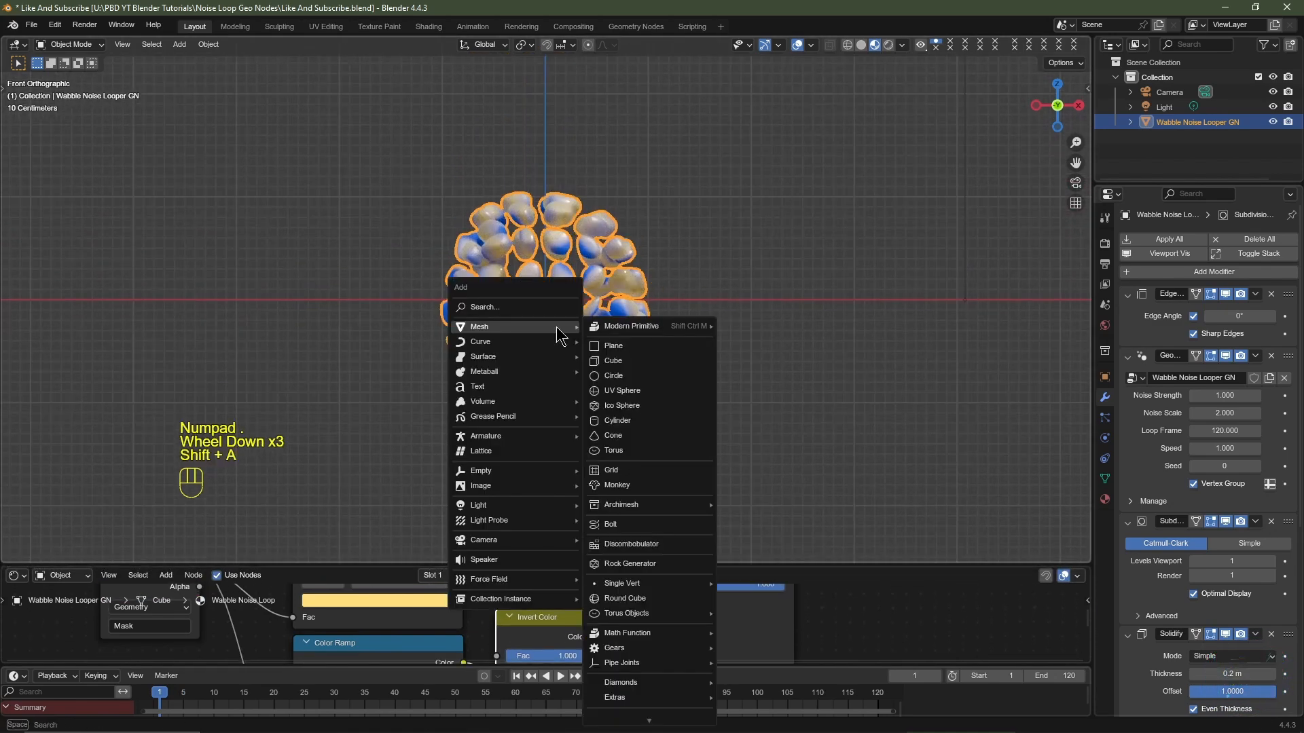
pyautogui.click(613, 361)
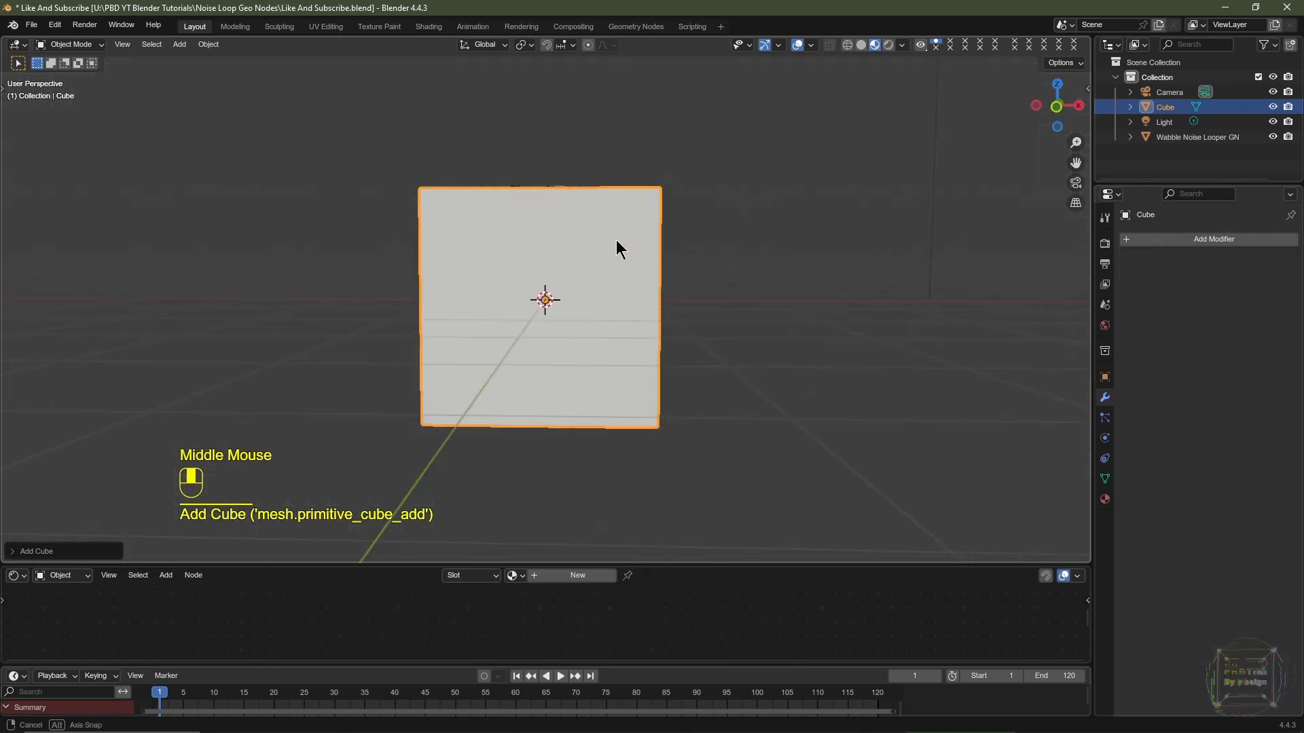
# Copy the modifiers from the Wabble Noise Looper object to the new cube
pyautogui.moveTo(617, 247); pyautogui.dragTo(553, 225, button='middle')
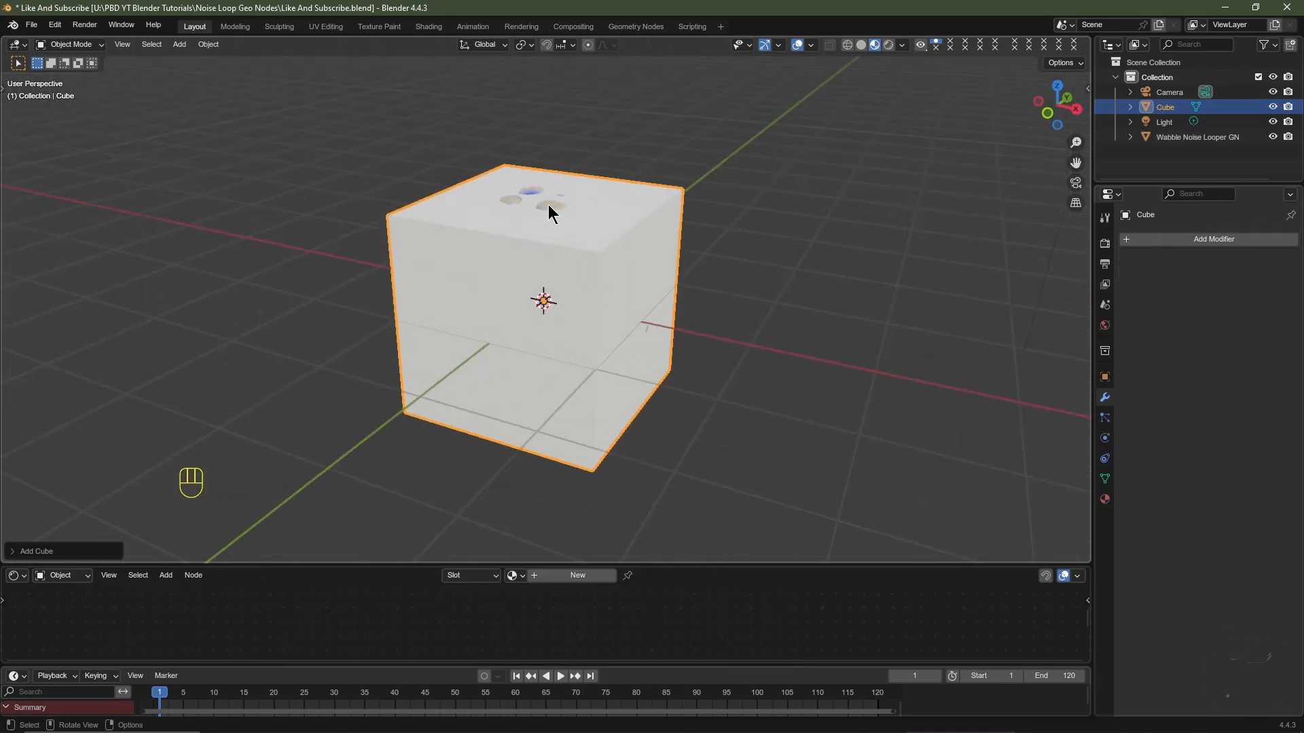
pyautogui.press('shift')
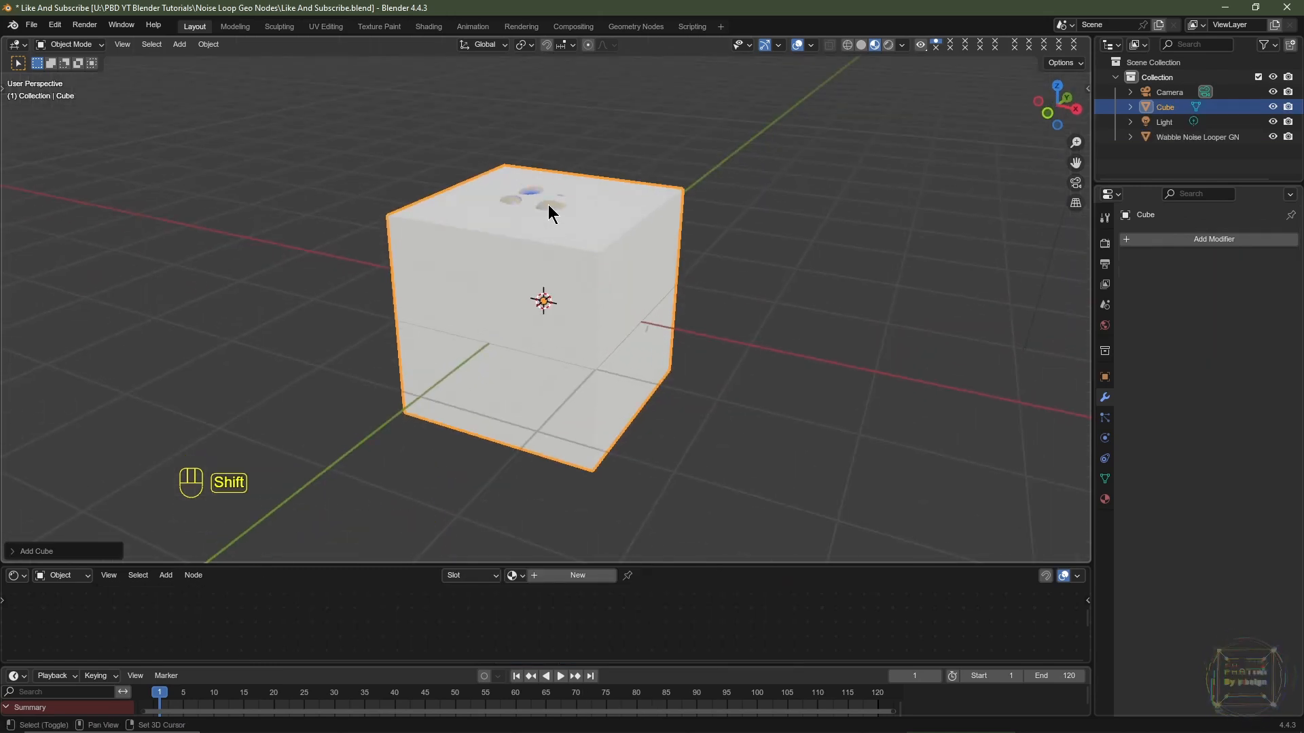
pyautogui.keyDown('shift'); pyautogui.click(548, 205); pyautogui.keyUp('shift')
pyautogui.moveTo(554, 313); pyautogui.dragTo(600, 312, button='middle')
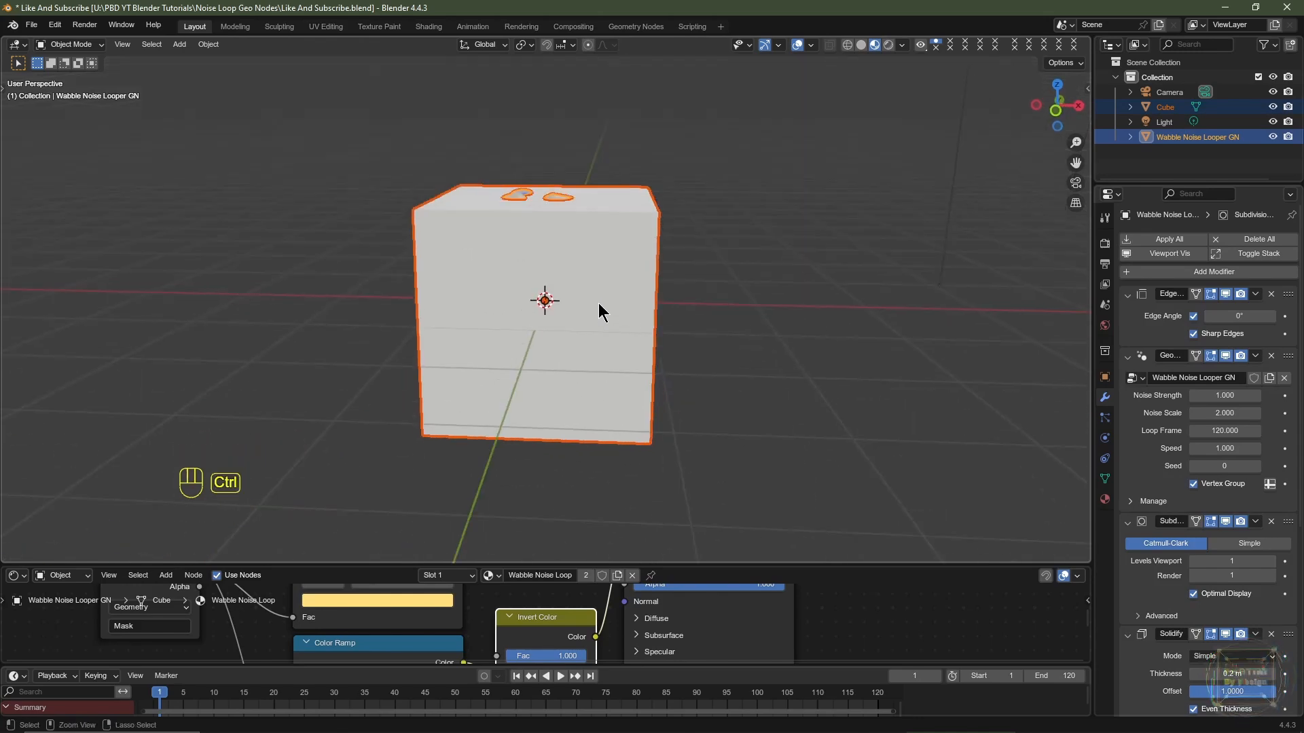
pyautogui.hotkey('ctrl', 'l')
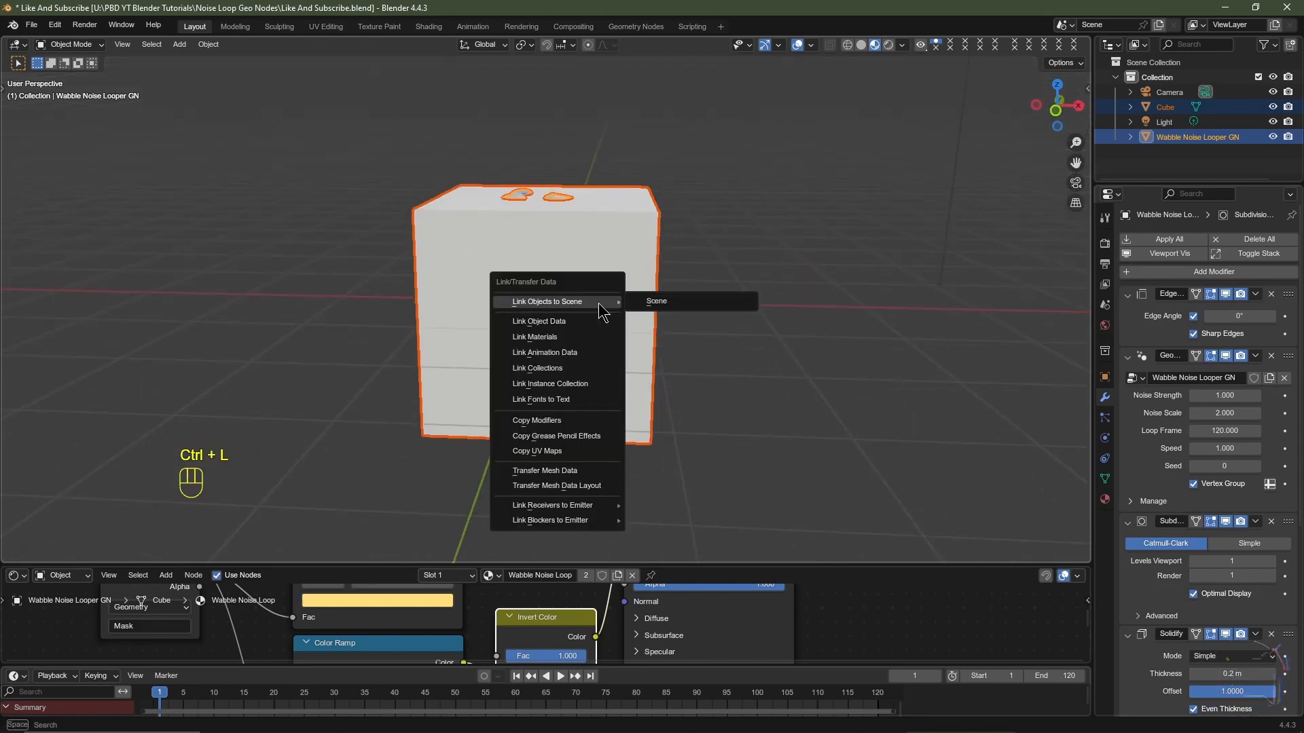
pyautogui.click(569, 416)
pyautogui.moveTo(569, 415); pyautogui.dragTo(580, 400, button='middle')
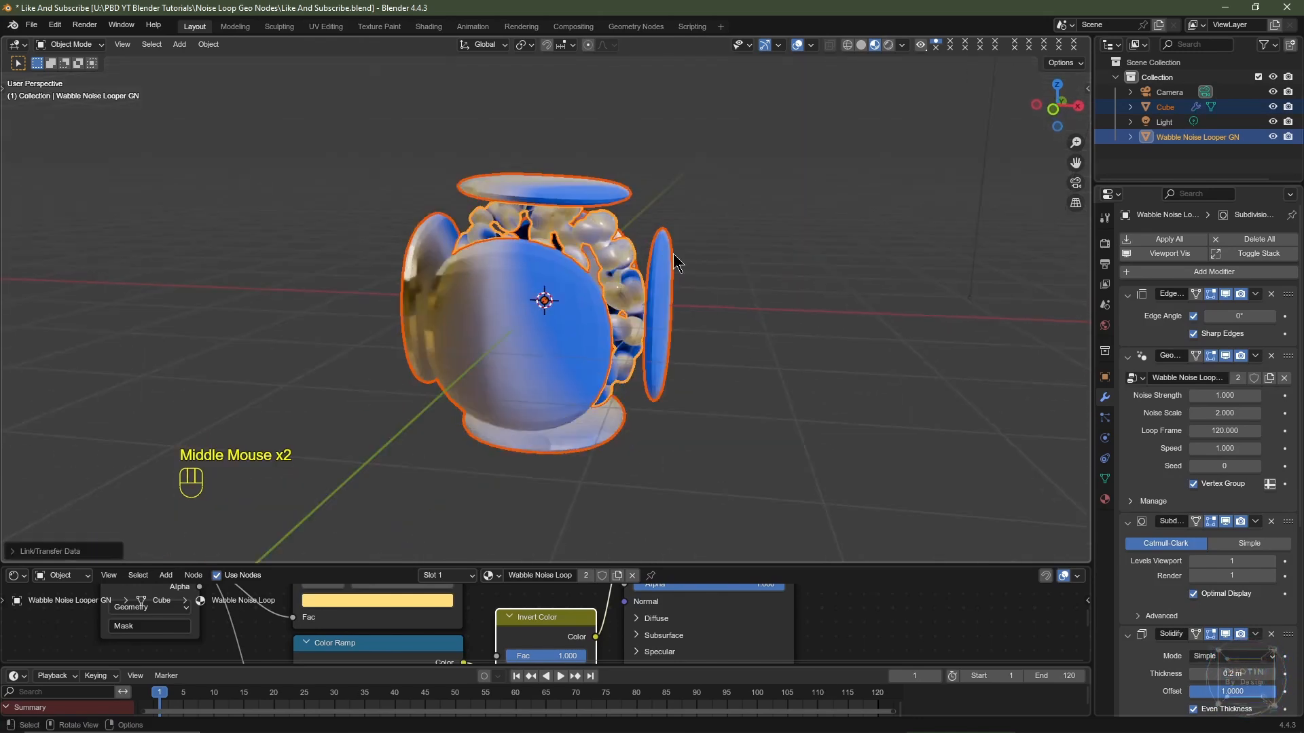
# Remove the Edge Split, Subdivision and Solidify modifiers from the cube, keeping only its Geometry Nodes modifier
pyautogui.click(590, 185)
pyautogui.press('KP_1')
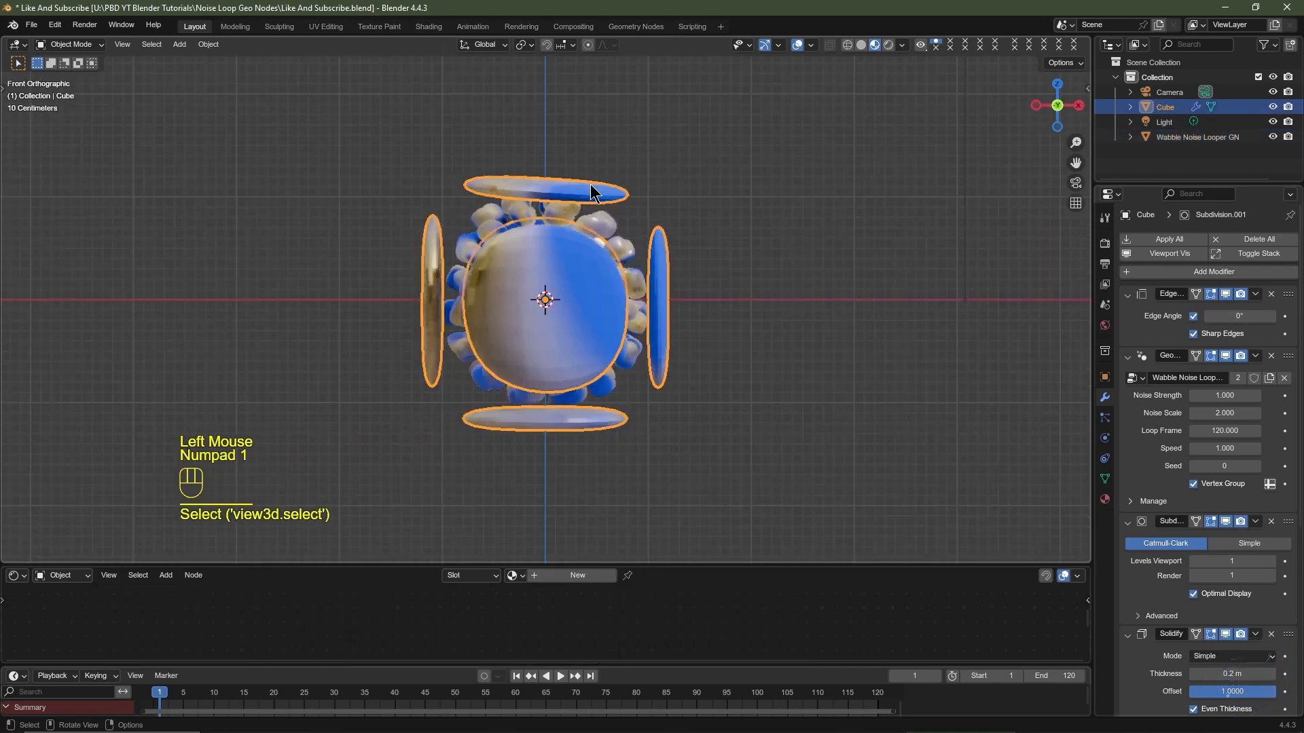
pyautogui.click(1271, 294)
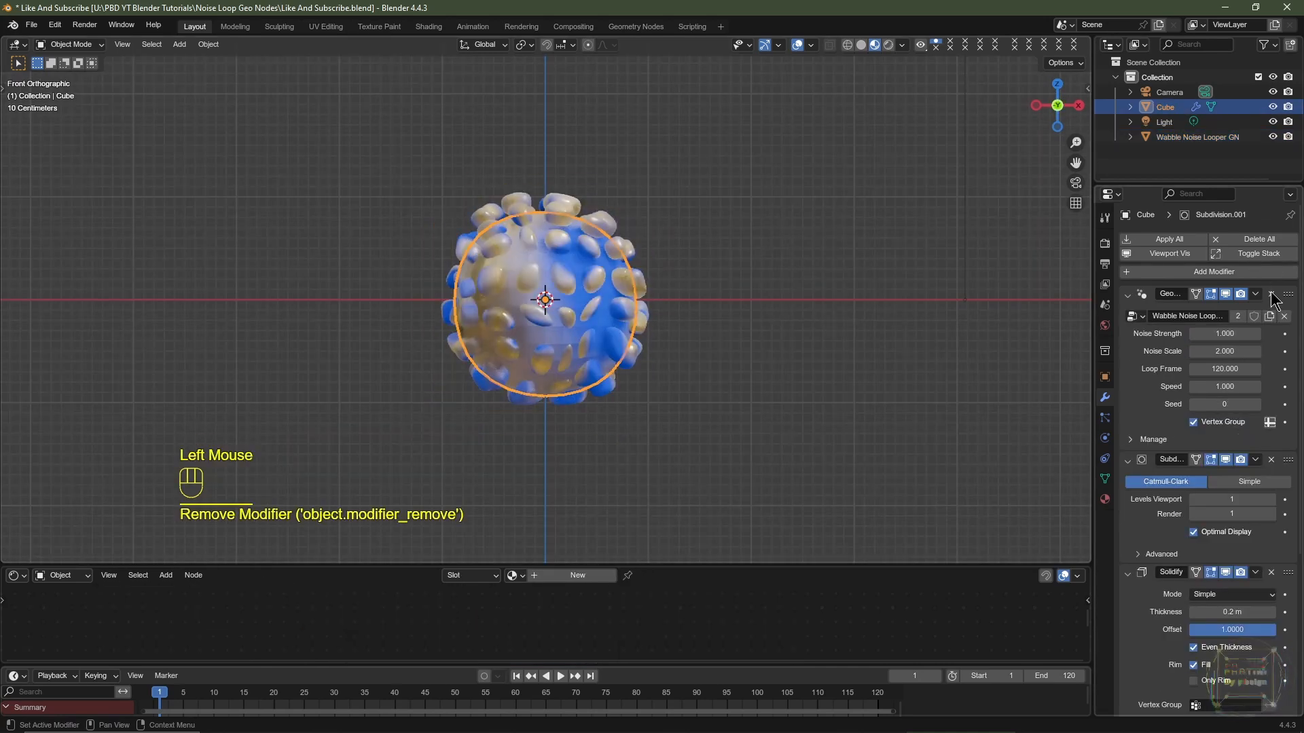
pyautogui.click(1271, 459)
pyautogui.click(1272, 460)
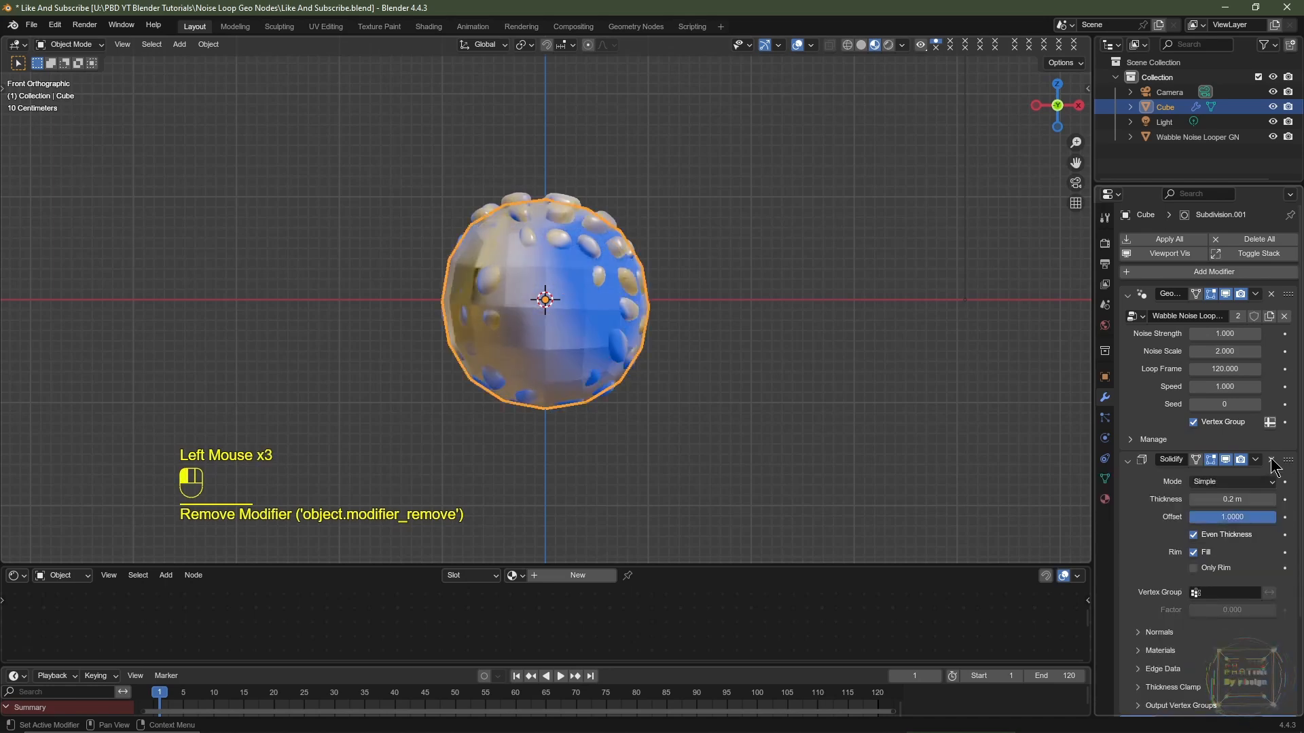
pyautogui.click(1271, 459)
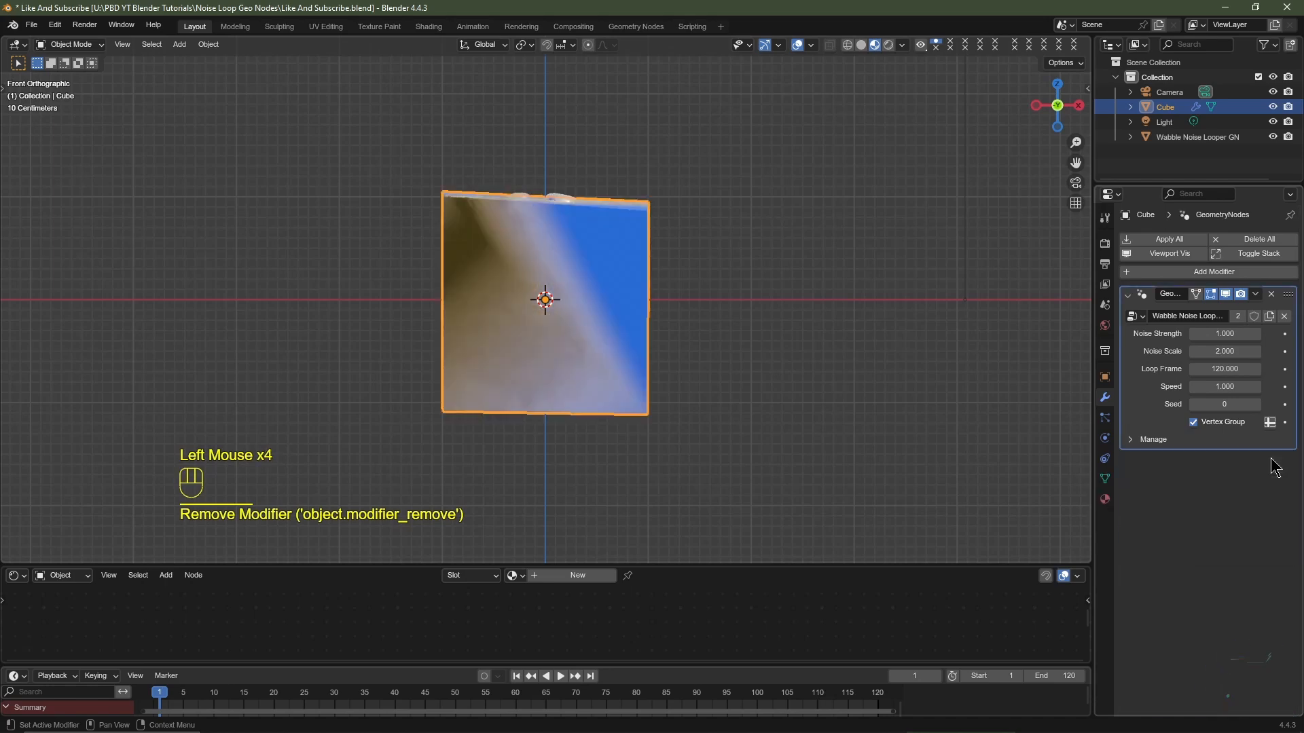
# Add a Wireframe modifier to the cube after its Geometry Nodes modifier
pyautogui.moveTo(887, 368); pyautogui.dragTo(850, 396, button='middle')
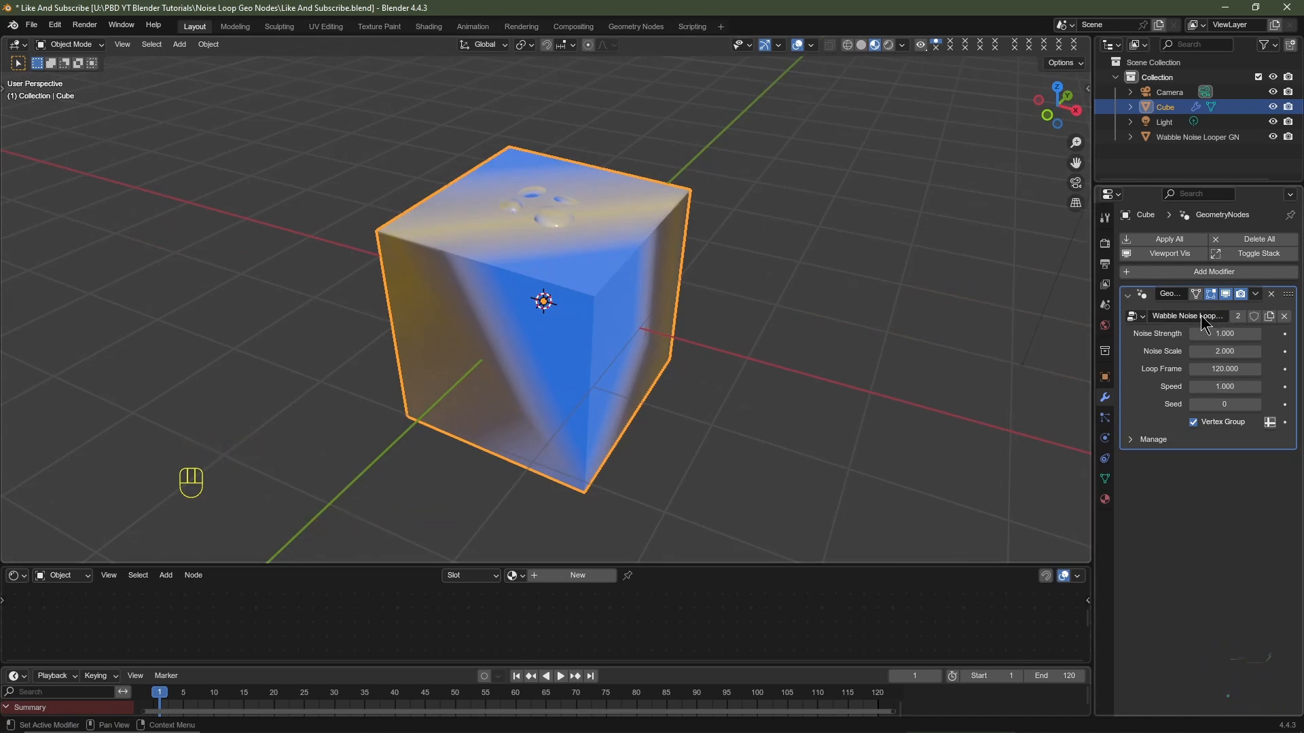
pyautogui.press('space')
pyautogui.click(600, 297)
pyautogui.press('KP_1')
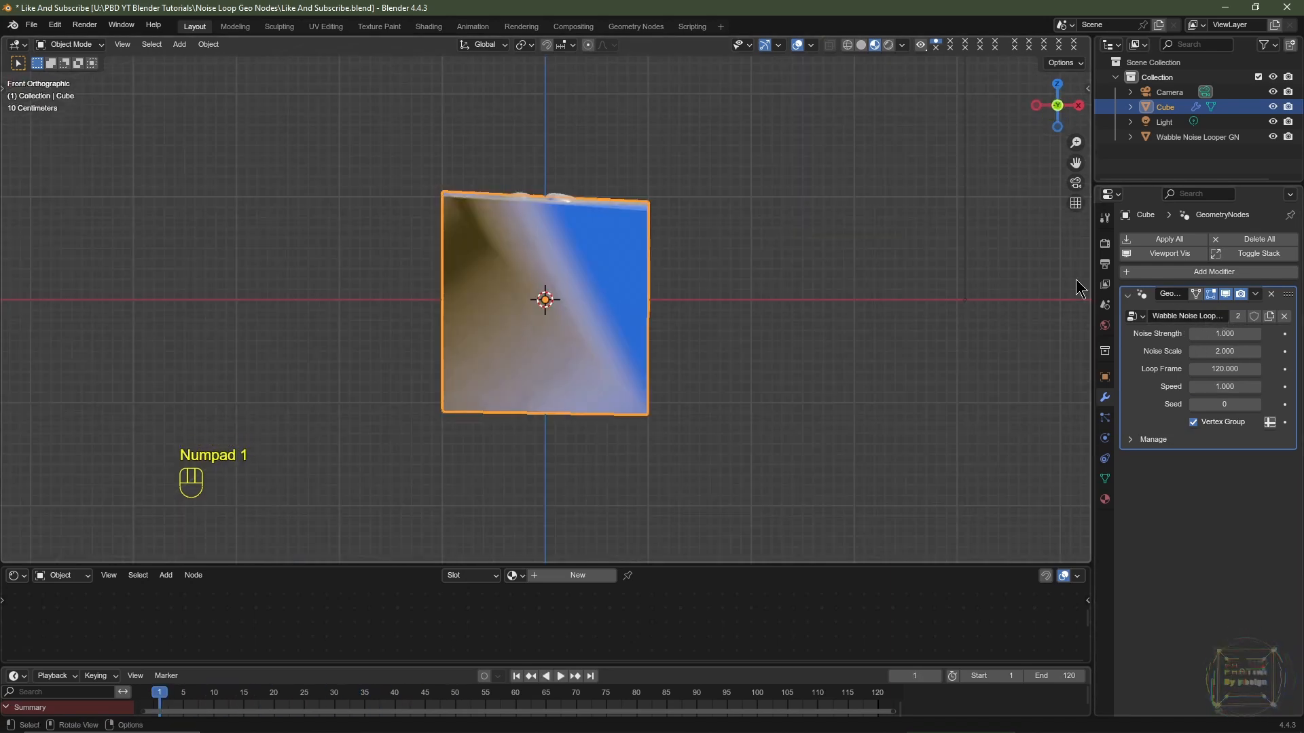
pyautogui.click(1180, 273)
pyautogui.moveTo(1179, 278)
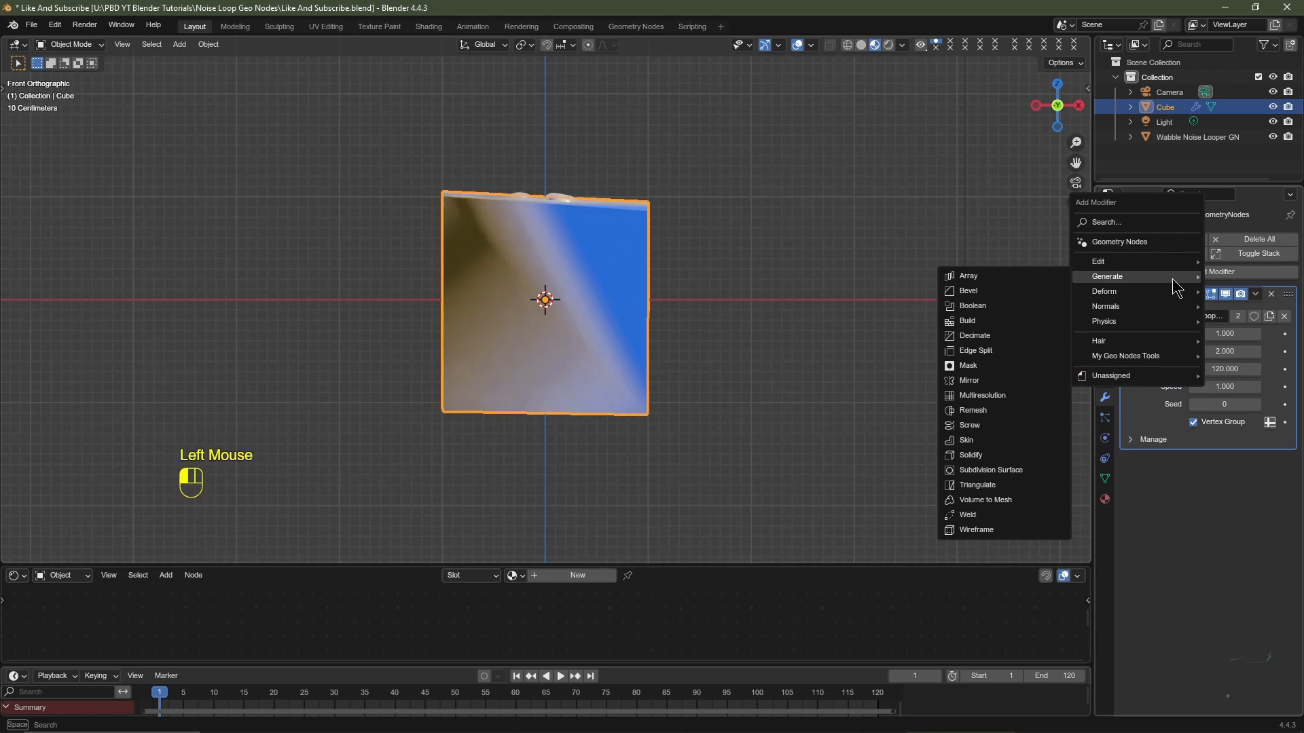
pyautogui.click(983, 530)
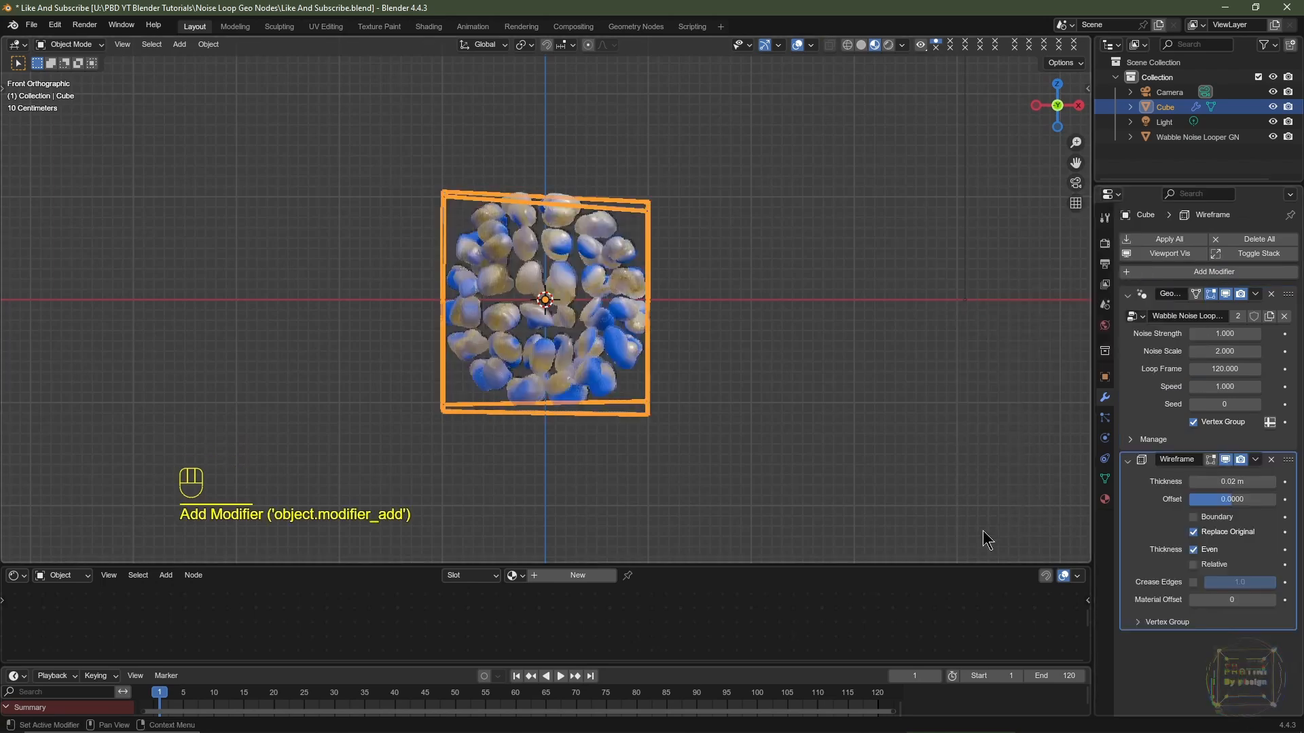
# Set the Wireframe modifier's Thickness to 1 m and Offset to 1.0000, and enable Boundary
pyautogui.click(1222, 481)
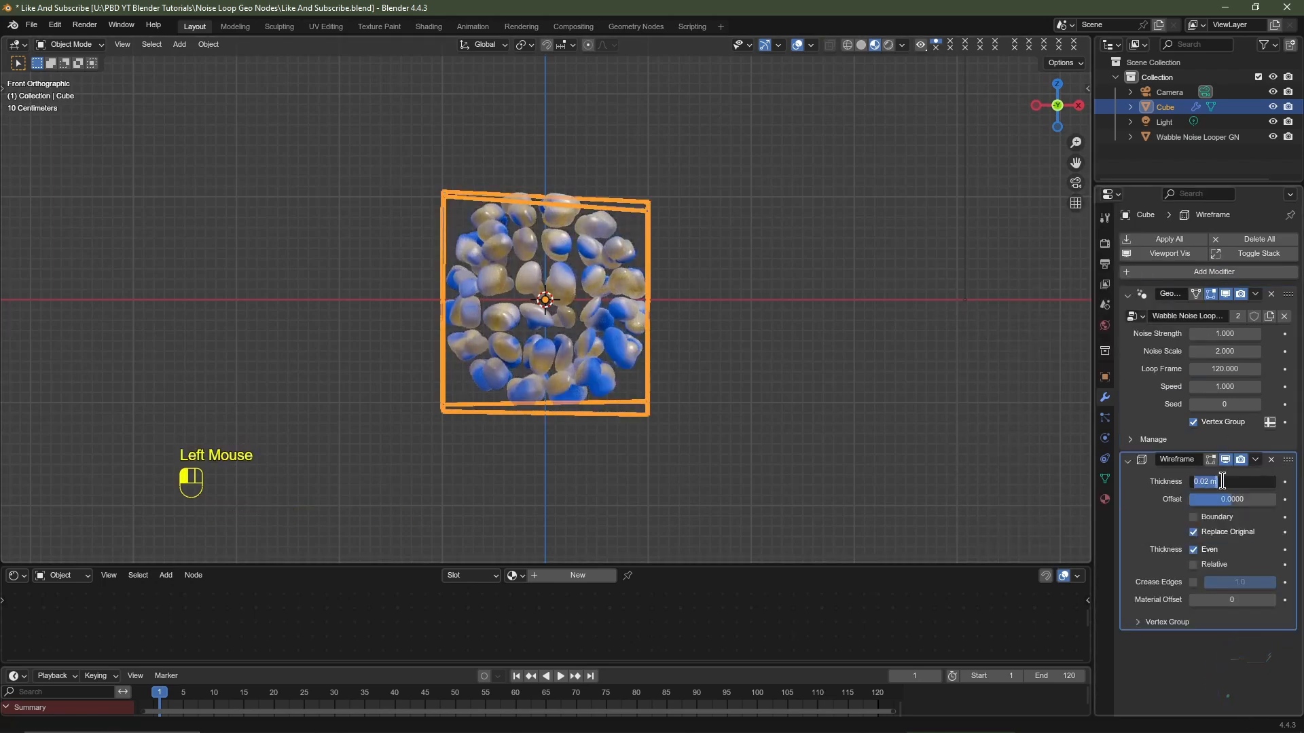
pyautogui.write('1')
pyautogui.press('Return')
pyautogui.click(1214, 499)
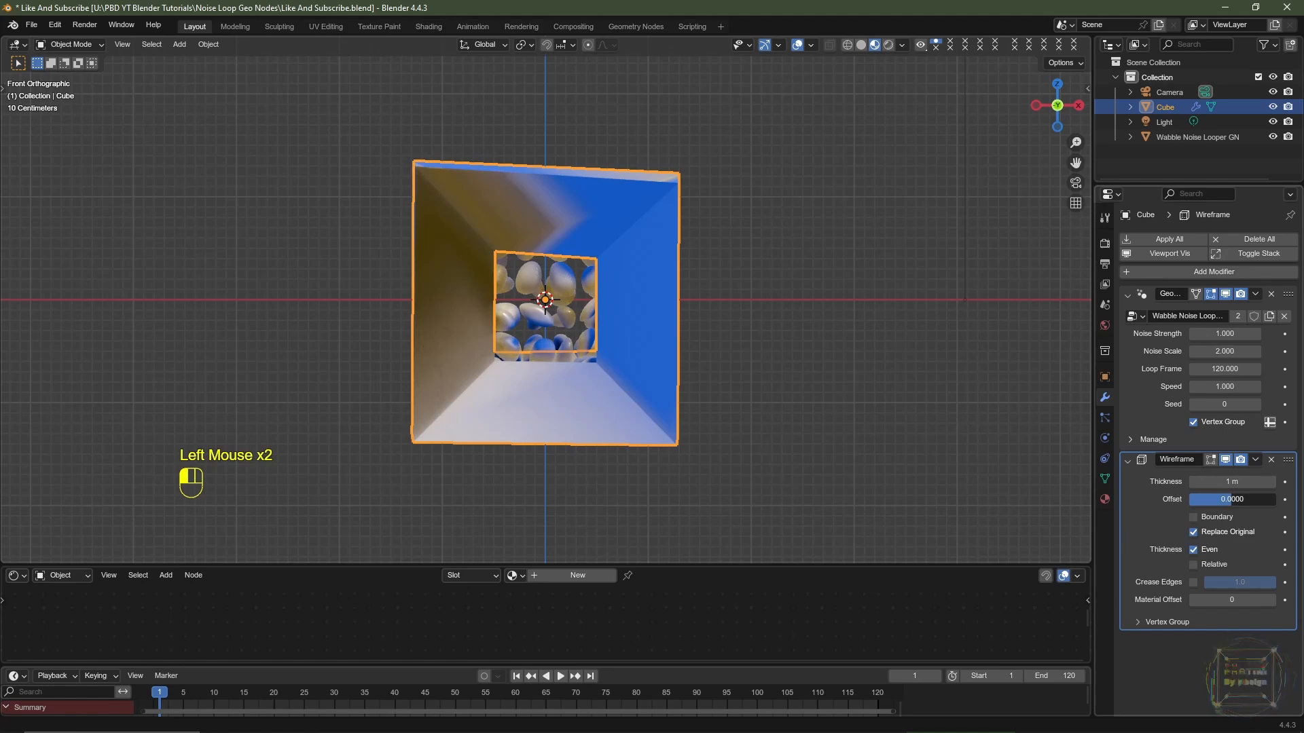
pyautogui.moveTo(1214, 498); pyautogui.dragTo(1278, 499)
pyautogui.click(1194, 517)
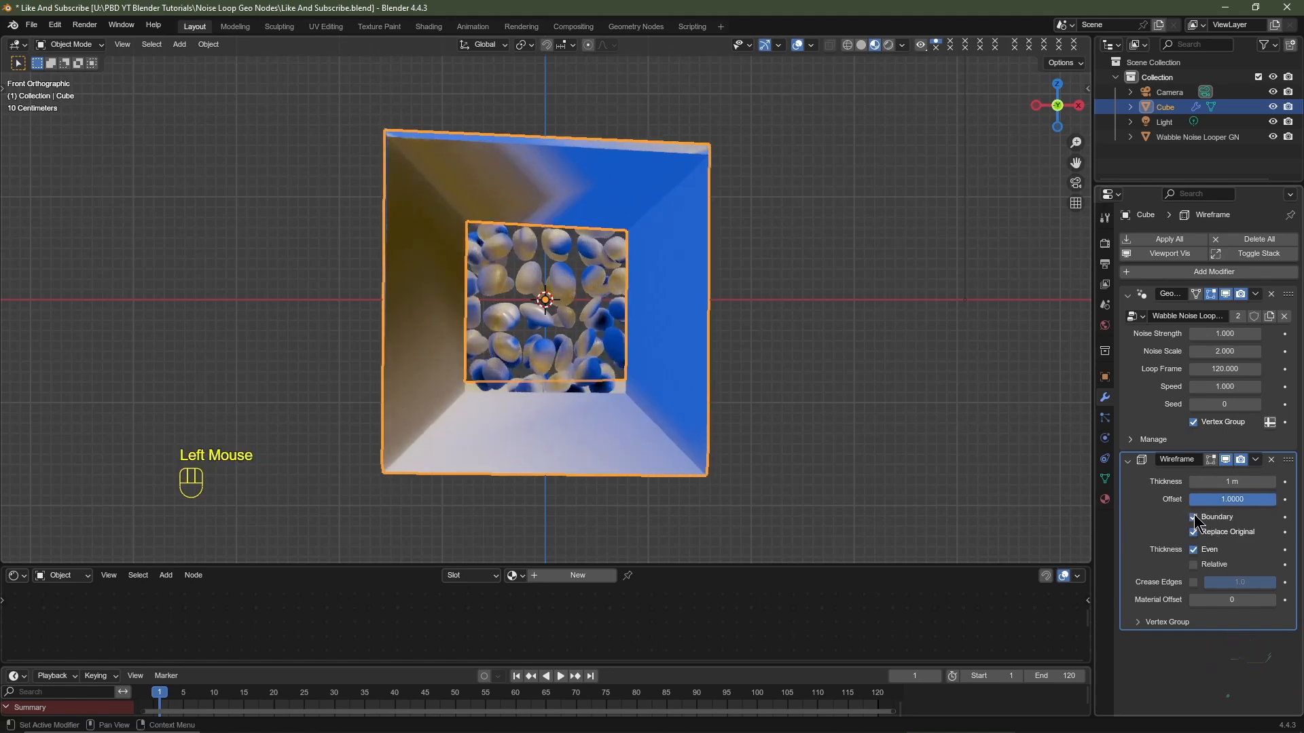
# Add a Subdivision Surface modifier to the cube with 4 viewport levels and 6 render levels
pyautogui.click(1154, 271)
pyautogui.moveTo(1148, 267)
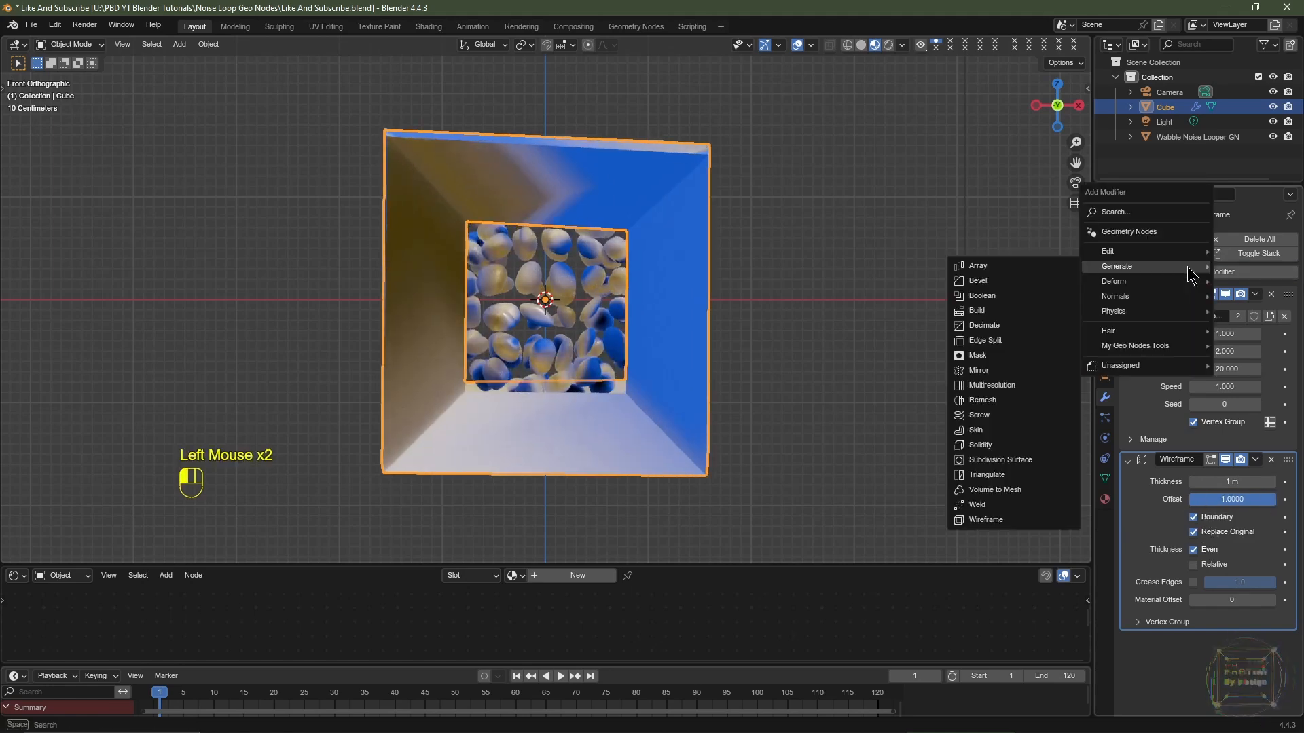
pyautogui.click(1004, 460)
pyautogui.scroll(-1, 1263, 652)
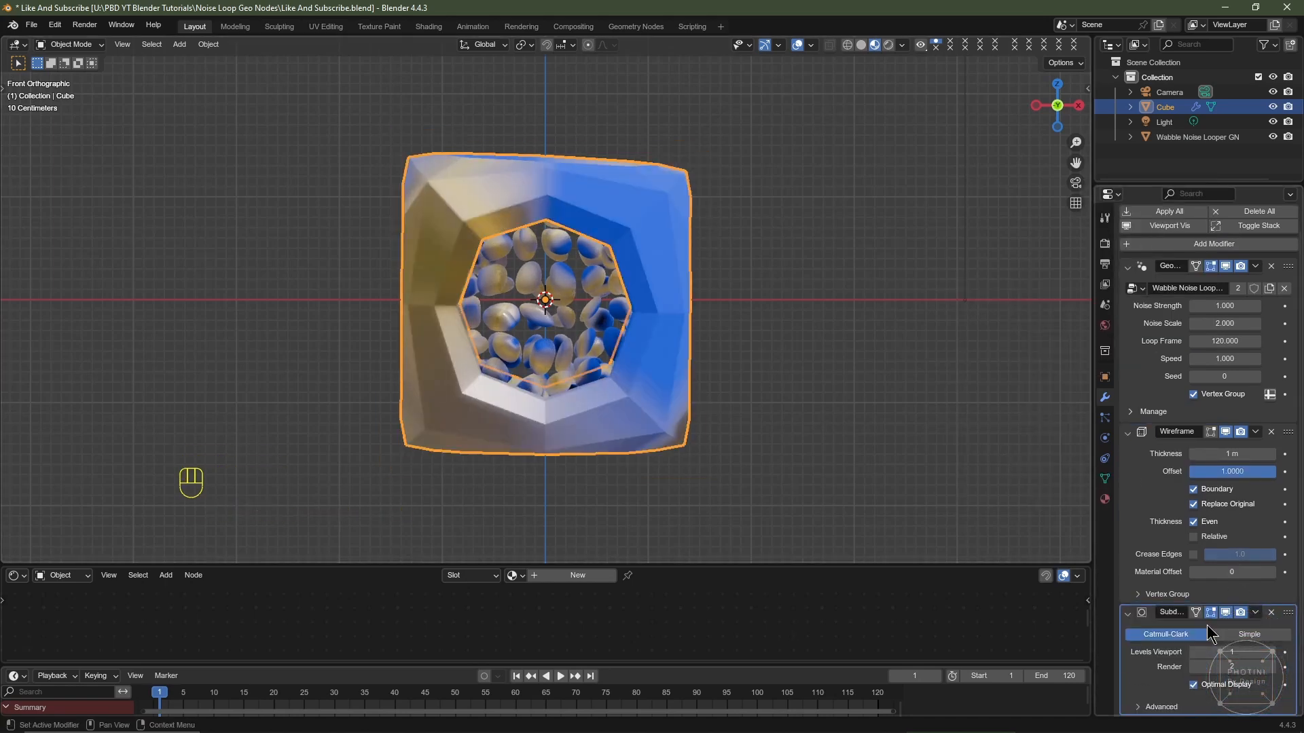
pyautogui.click(1272, 652)
pyautogui.click(1273, 652)
pyautogui.click(1273, 652)
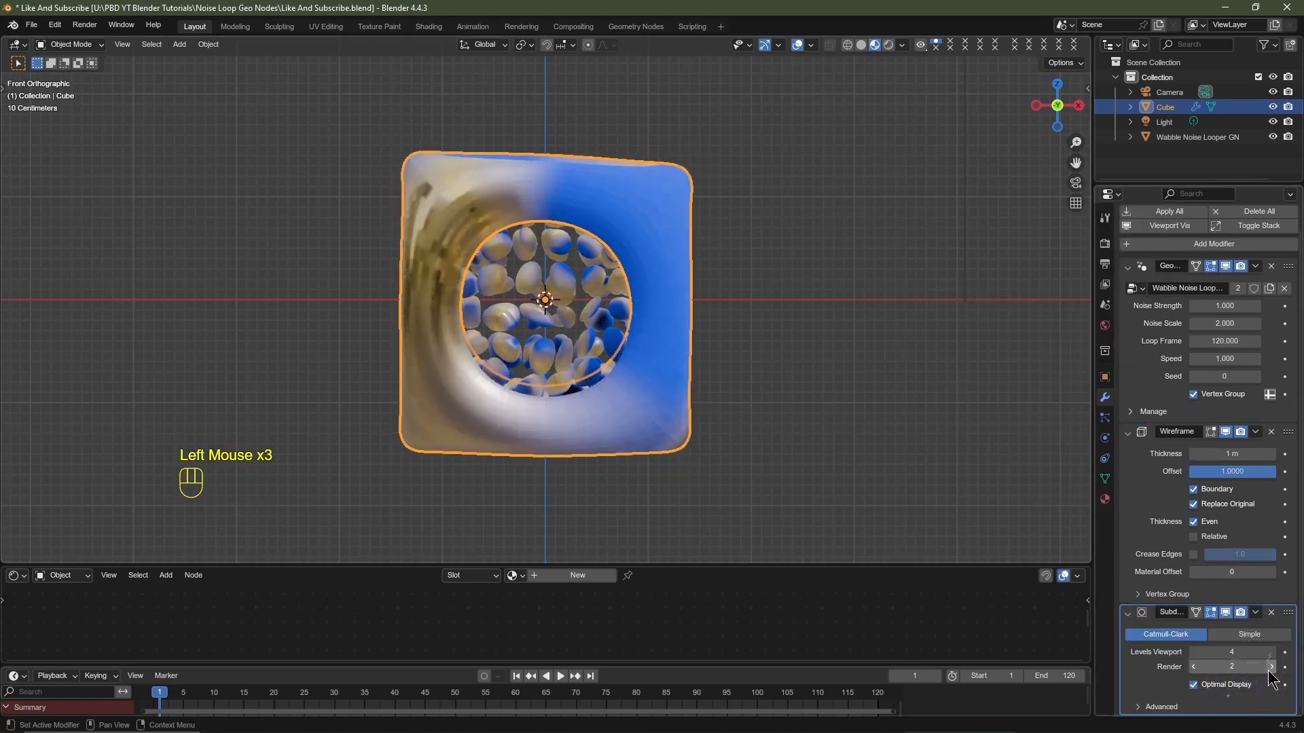
pyautogui.click(1272, 667)
pyautogui.click(1272, 667)
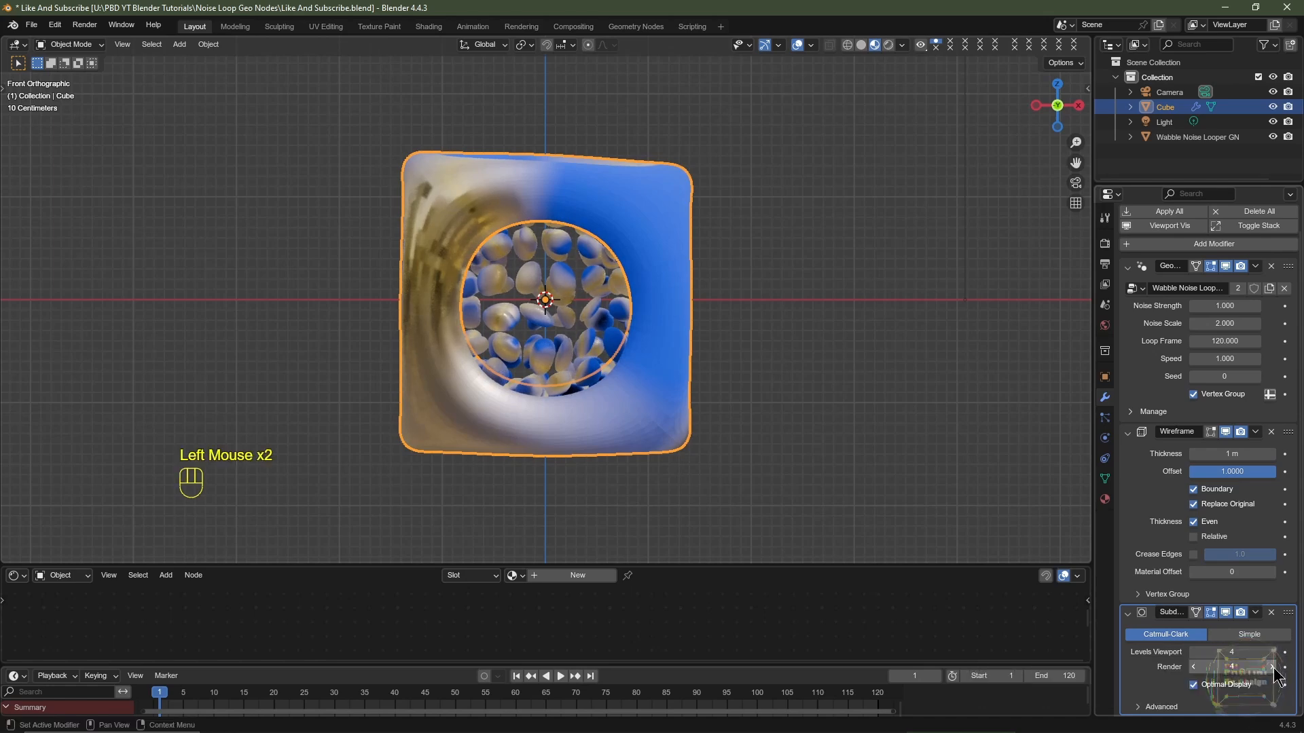
pyautogui.click(1272, 667)
pyautogui.click(1271, 667)
pyautogui.click(1272, 667)
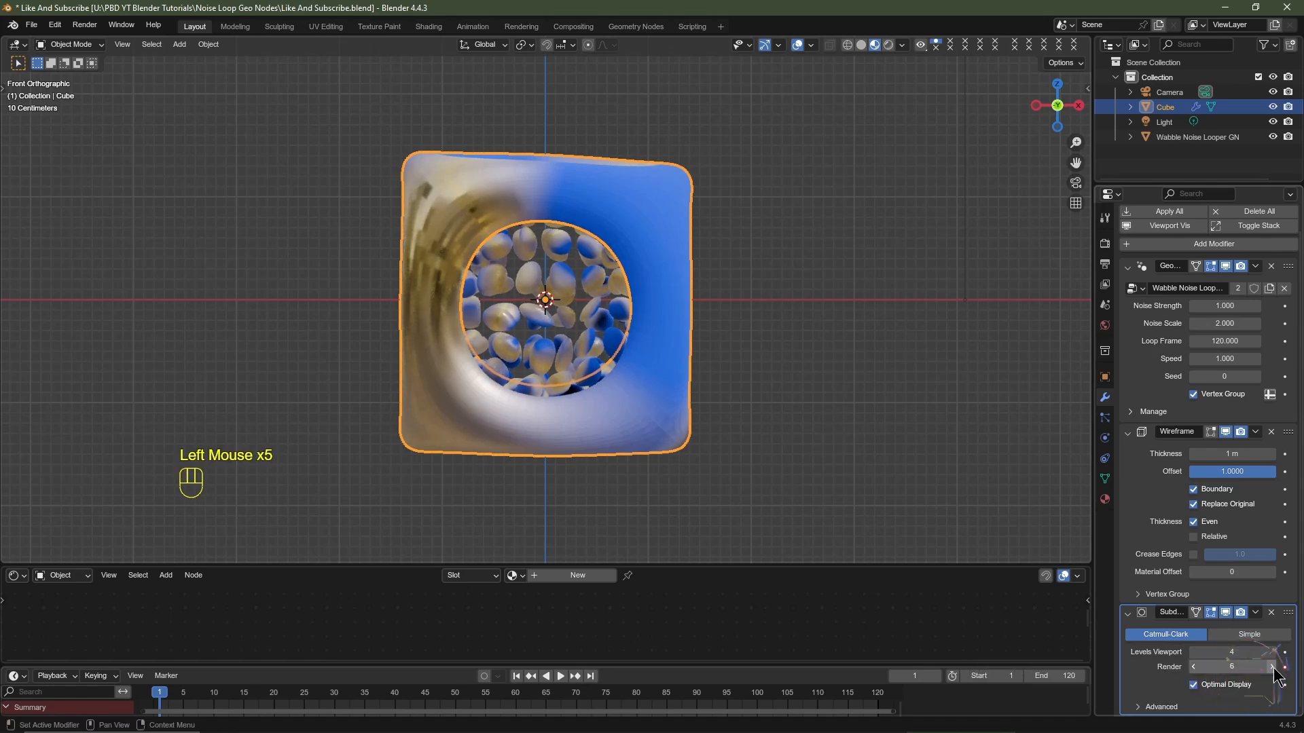
# Shade the cube smooth and set its Wireframe modifier's Thickness to 2 m
pyautogui.rightClick(679, 292)
pyautogui.click(678, 287)
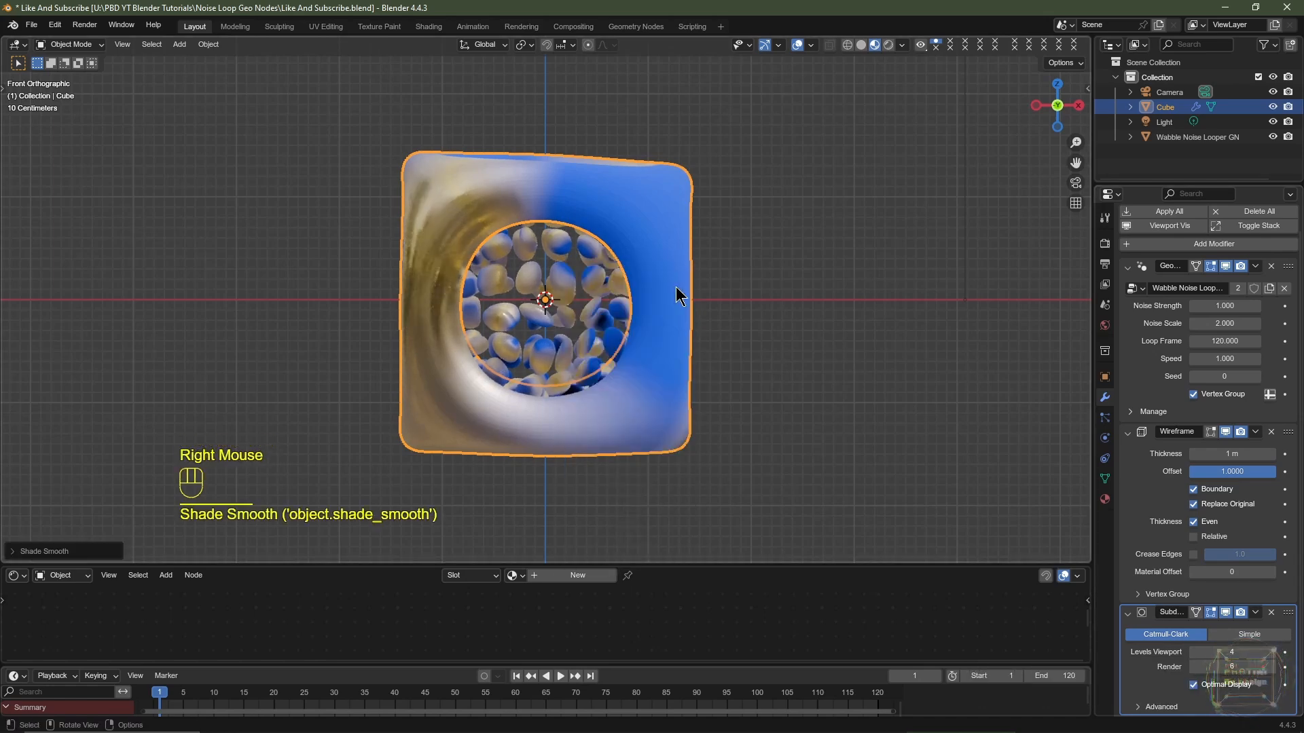
pyautogui.scroll(2, 710, 319)
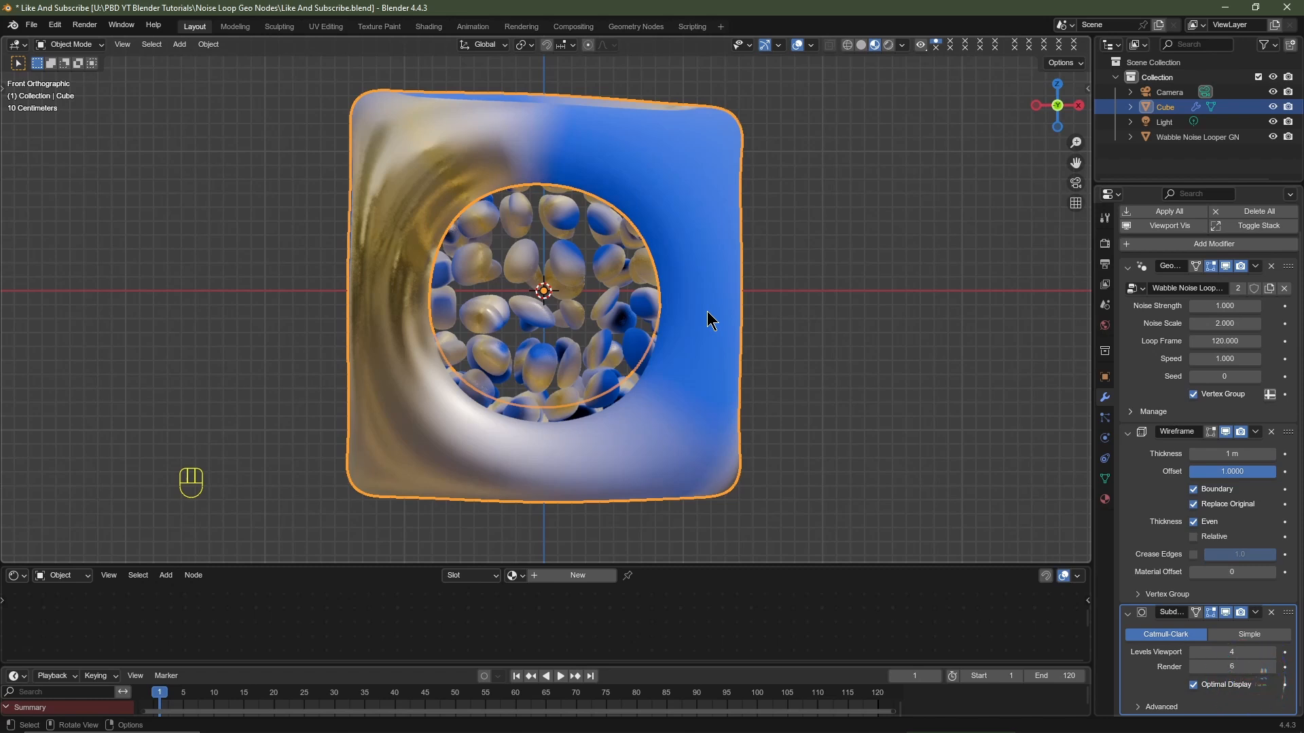
pyautogui.click(1218, 454)
pyautogui.press('Return')
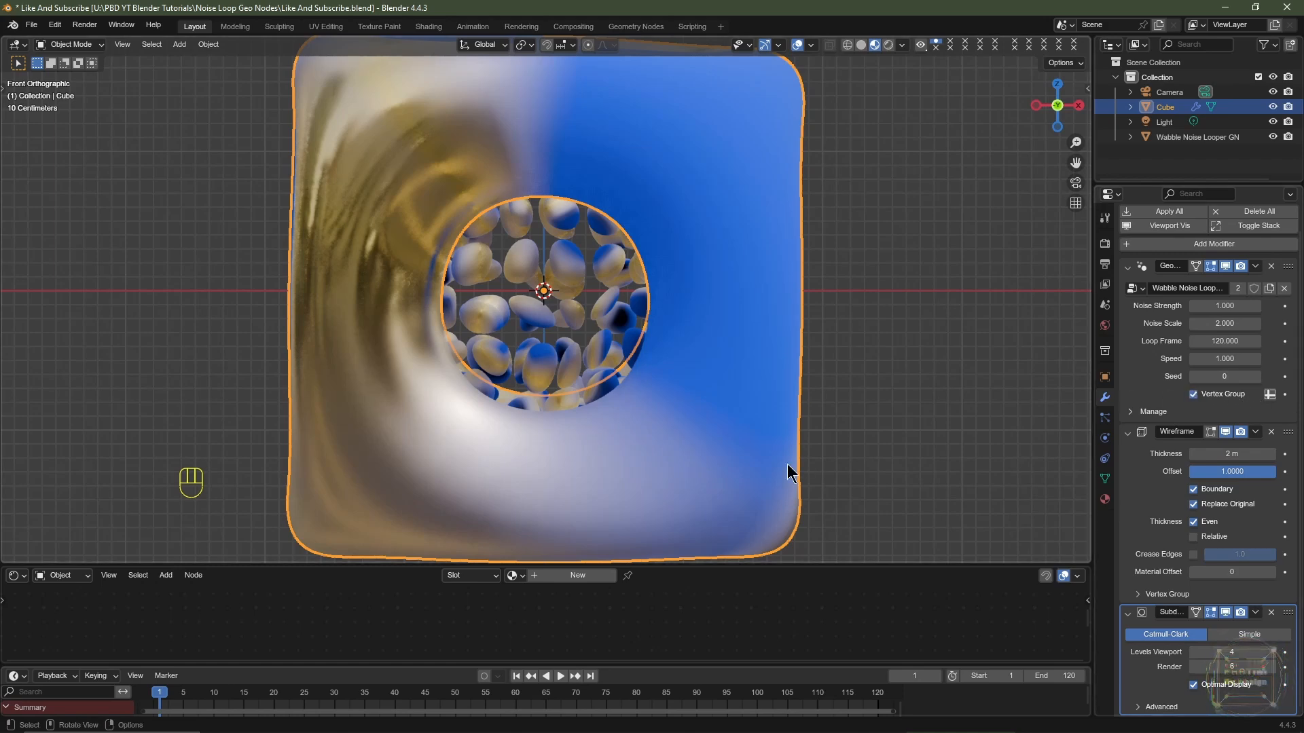
# Enlarge the lower editor and display the Wabble Noise Looper GN node tree in it as a Geometry Node Editor
pyautogui.moveTo(651, 560); pyautogui.dragTo(630, 268)
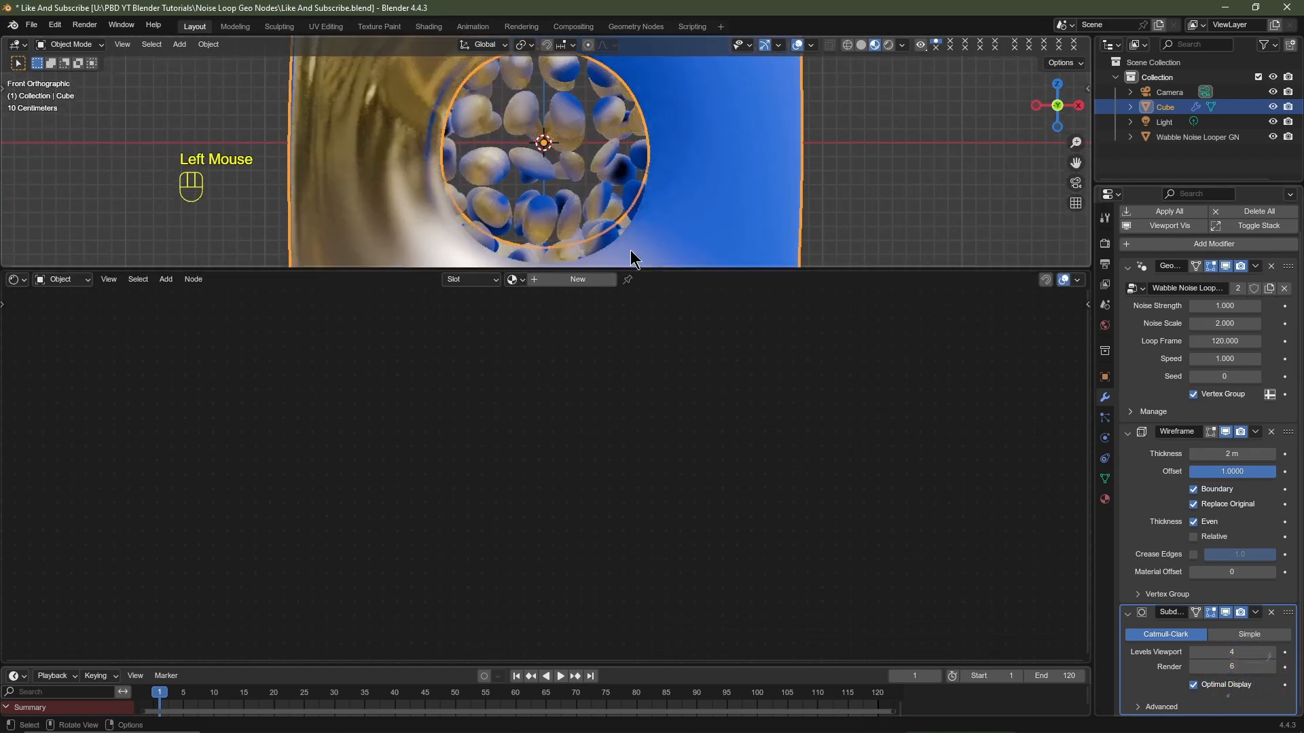
pyautogui.click(567, 118)
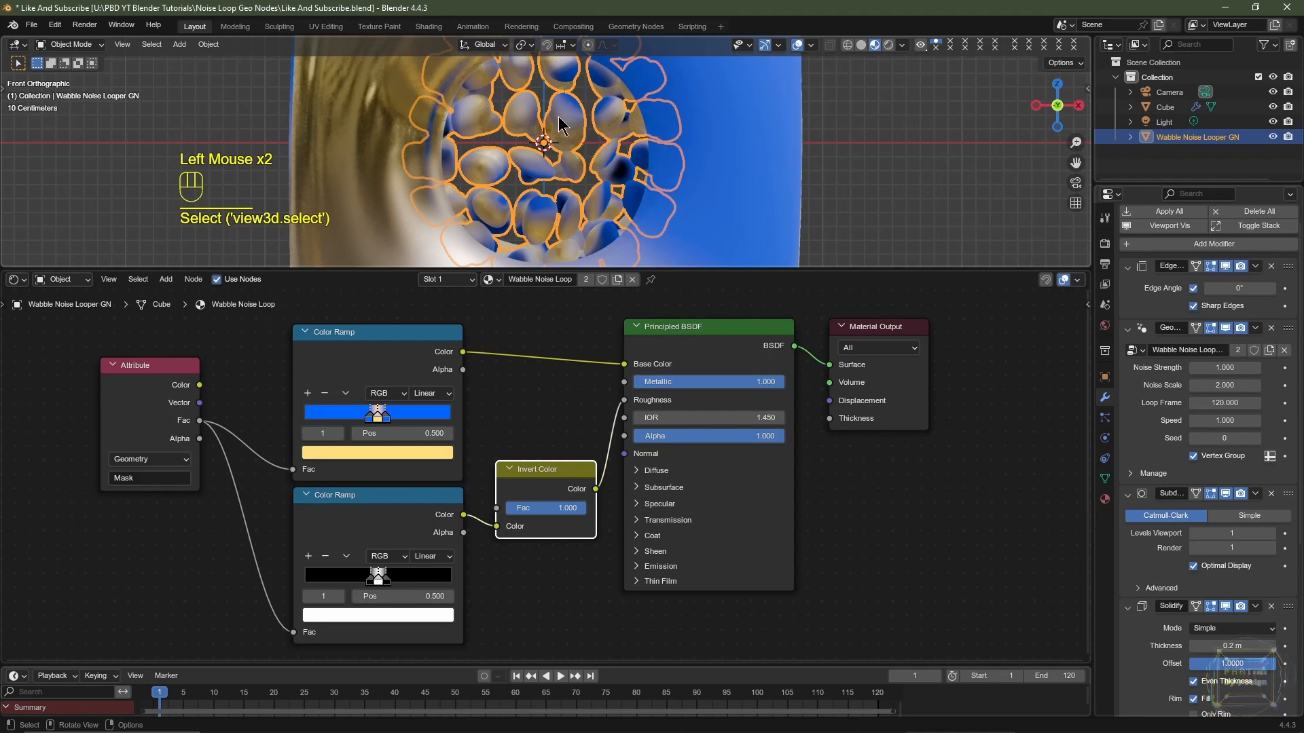
pyautogui.click(16, 279)
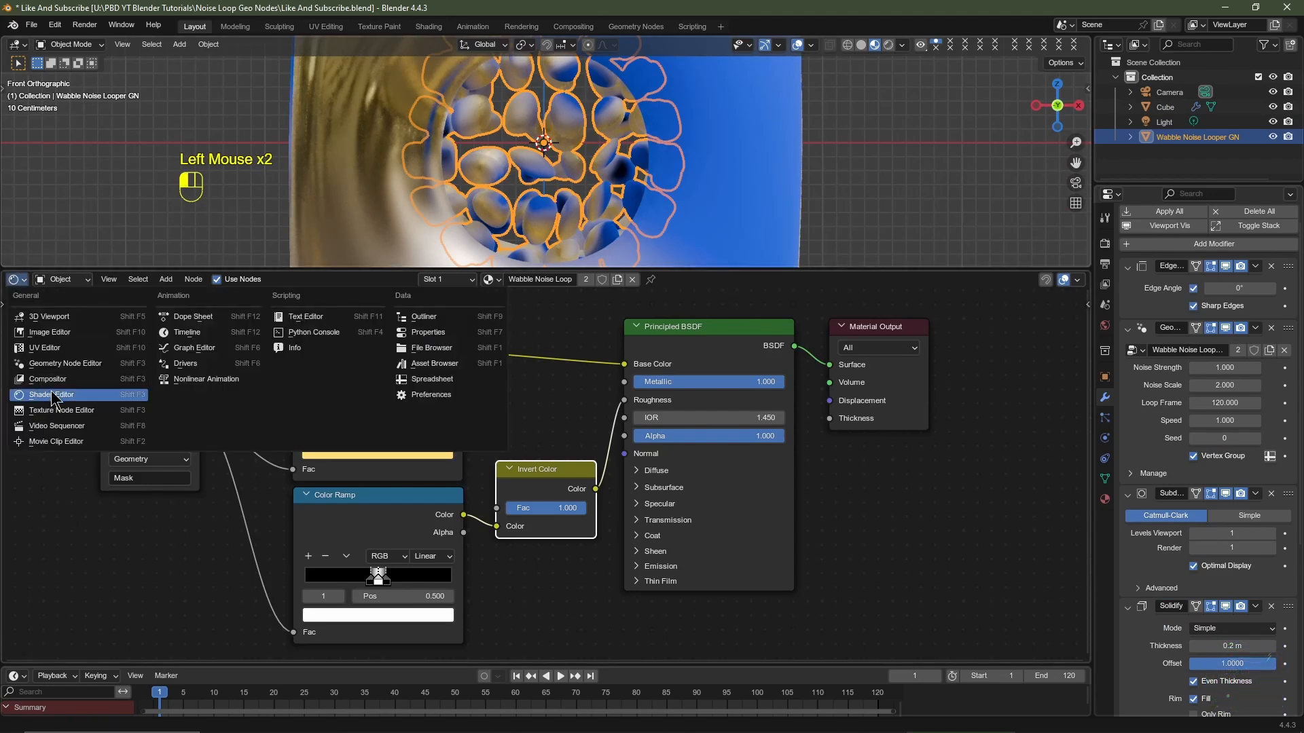
pyautogui.click(57, 365)
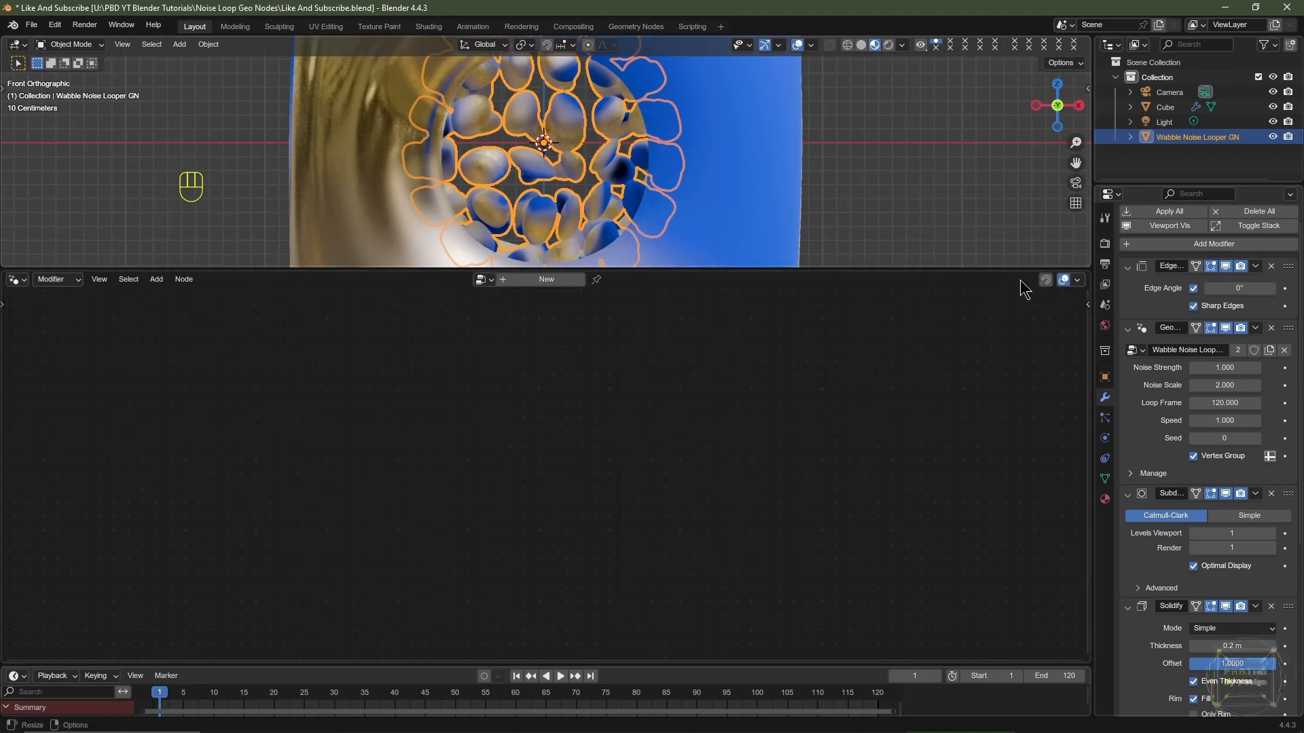
pyautogui.click(1141, 333)
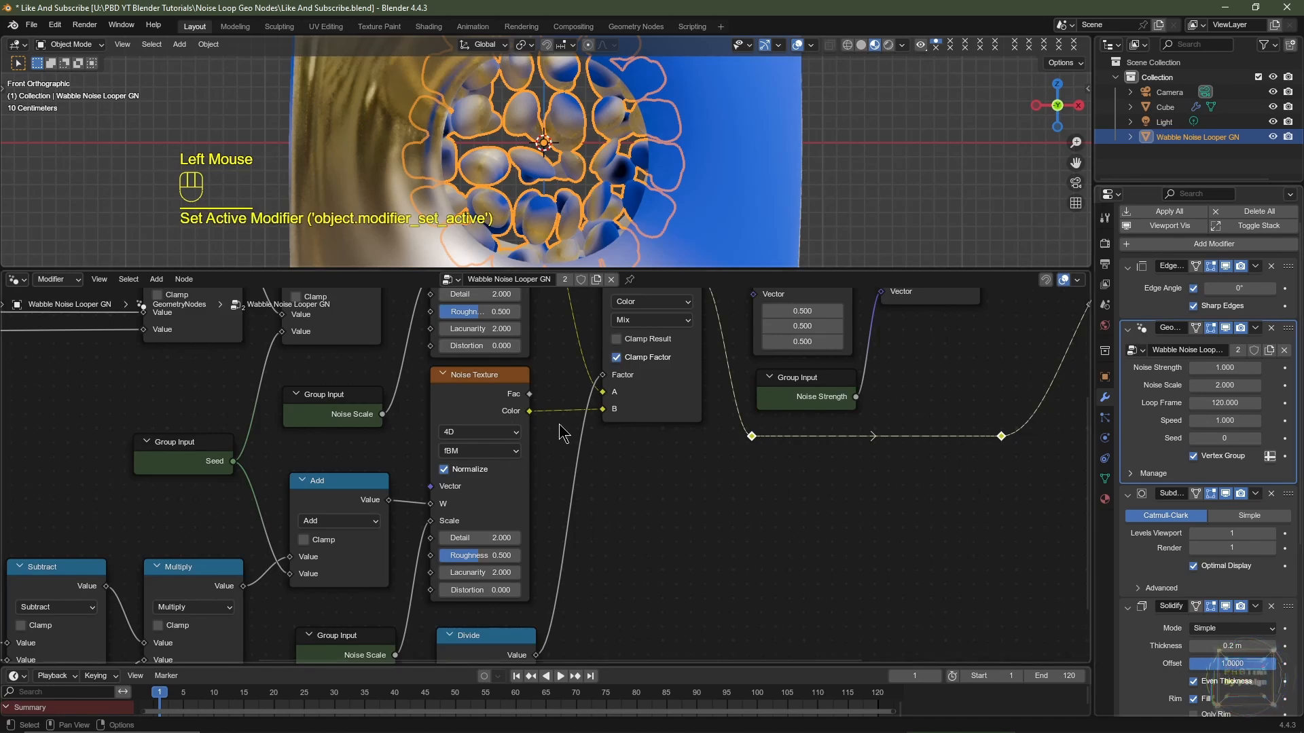
# Expose the Set Material node's Material socket as a modifier input through a duplicated Group Input node, leaving only its Material output showing
pyautogui.scroll(-3, 559, 423)
pyautogui.moveTo(560, 424); pyautogui.dragTo(339, 557, button='middle')
pyautogui.scroll(2, 339, 557)
pyautogui.click(331, 564)
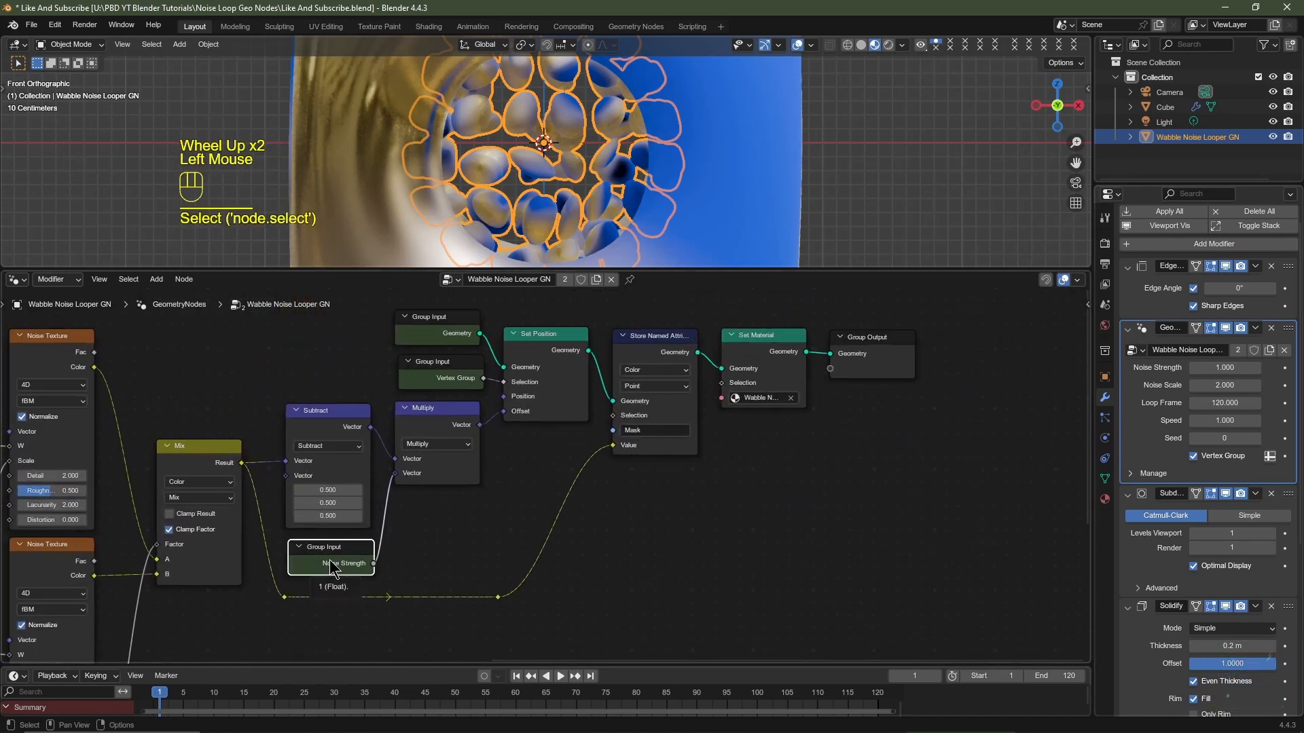
pyautogui.hotkey('shift', 'd')
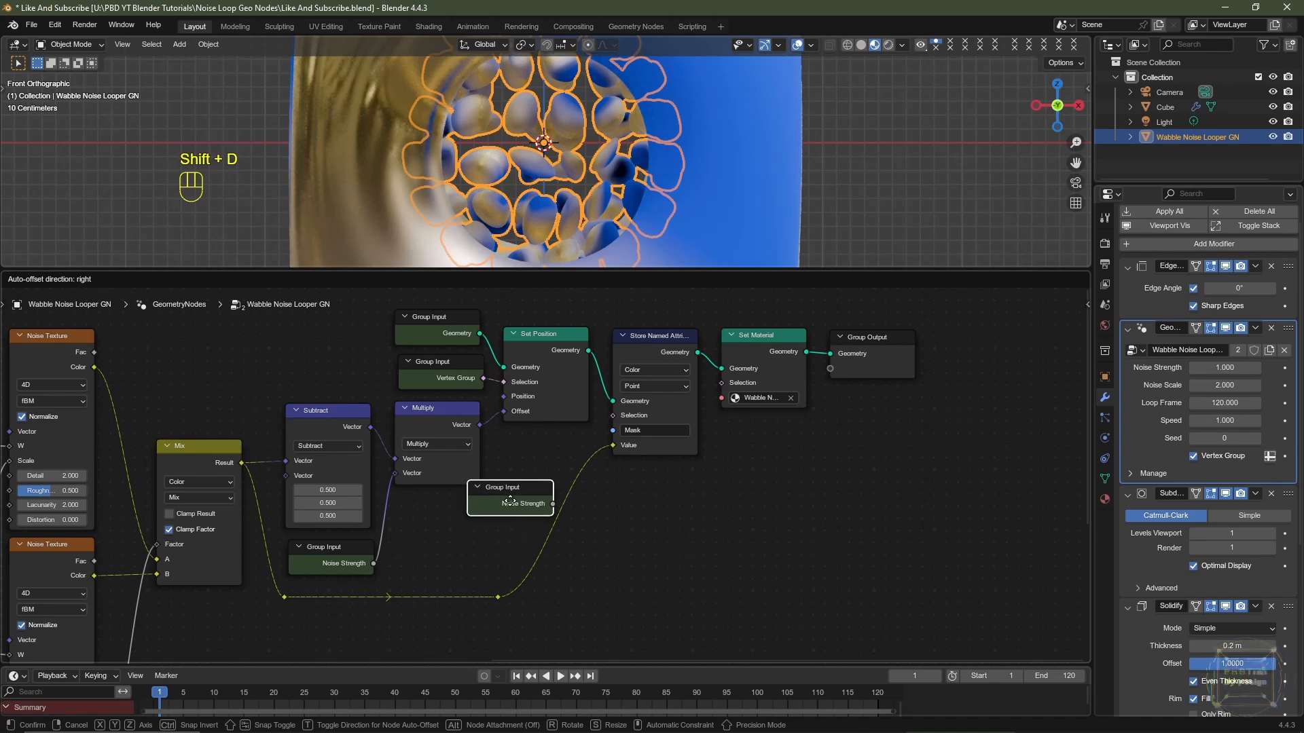
pyautogui.click(678, 492)
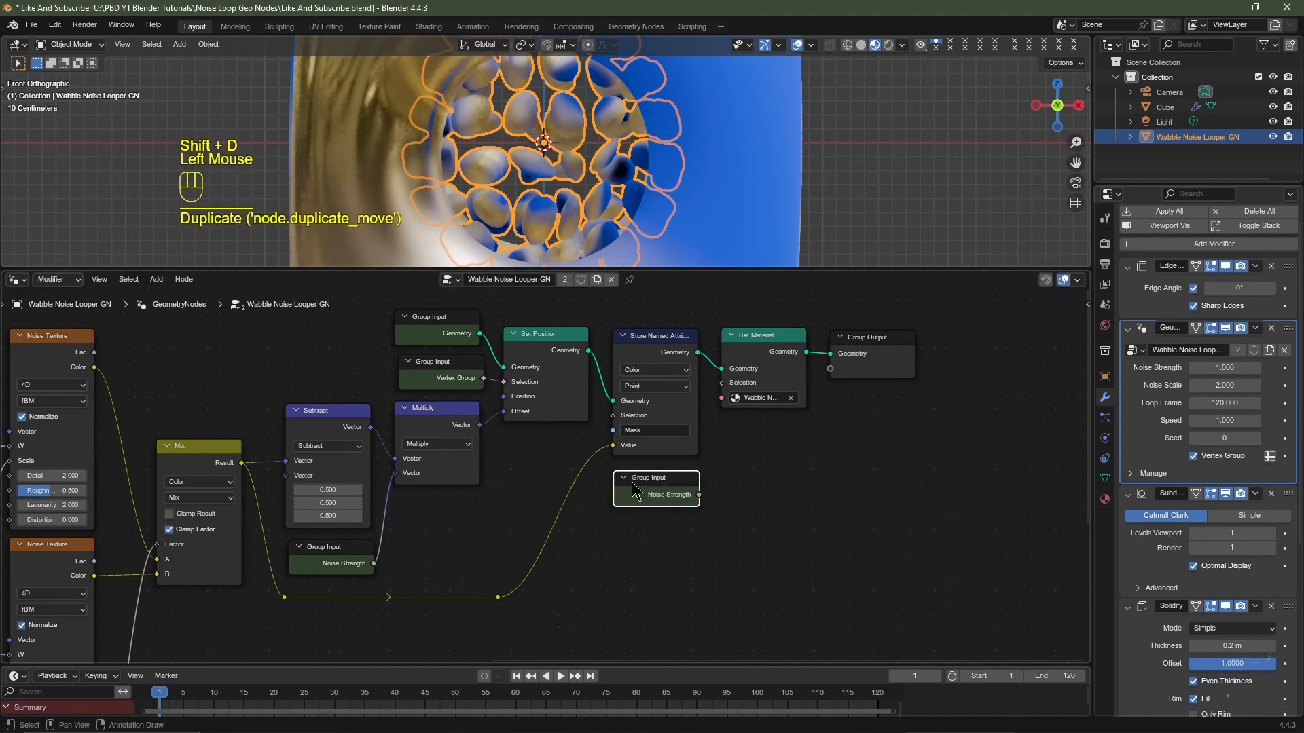
pyautogui.hotkey('ctrl', 'h')
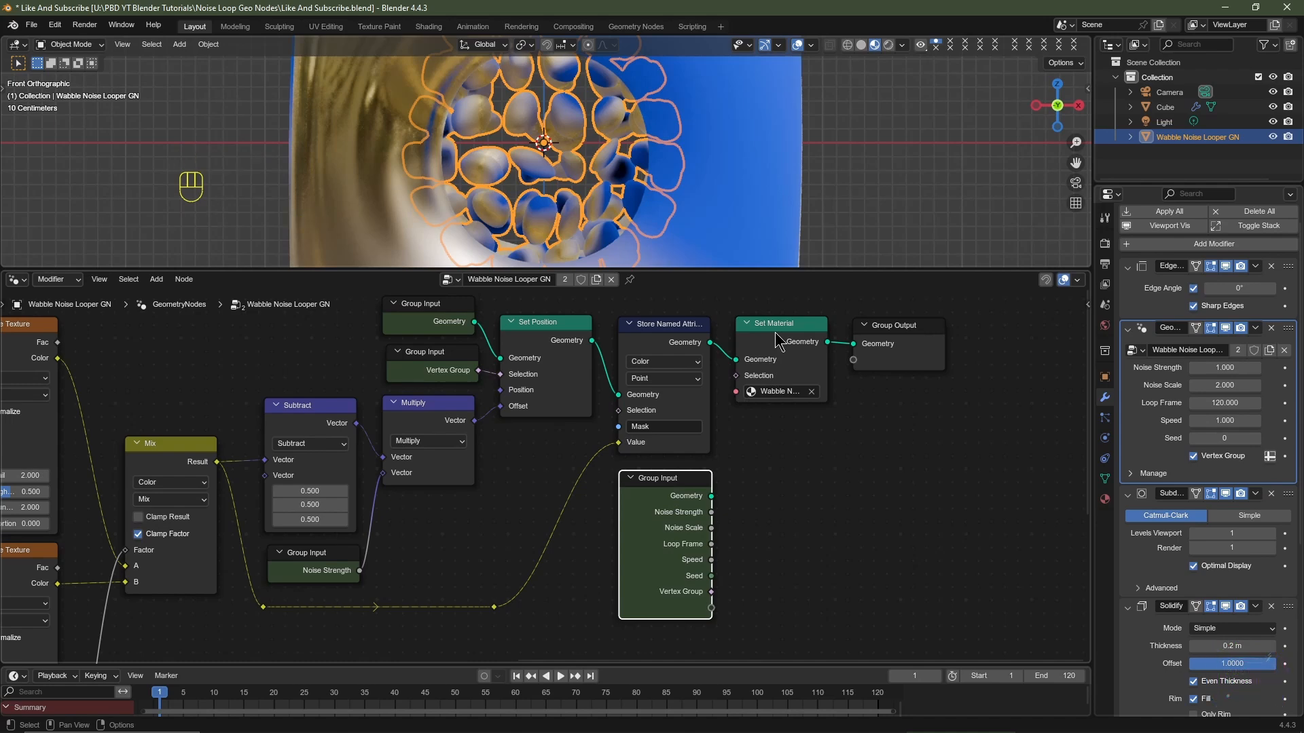
pyautogui.moveTo(737, 393); pyautogui.dragTo(718, 616)
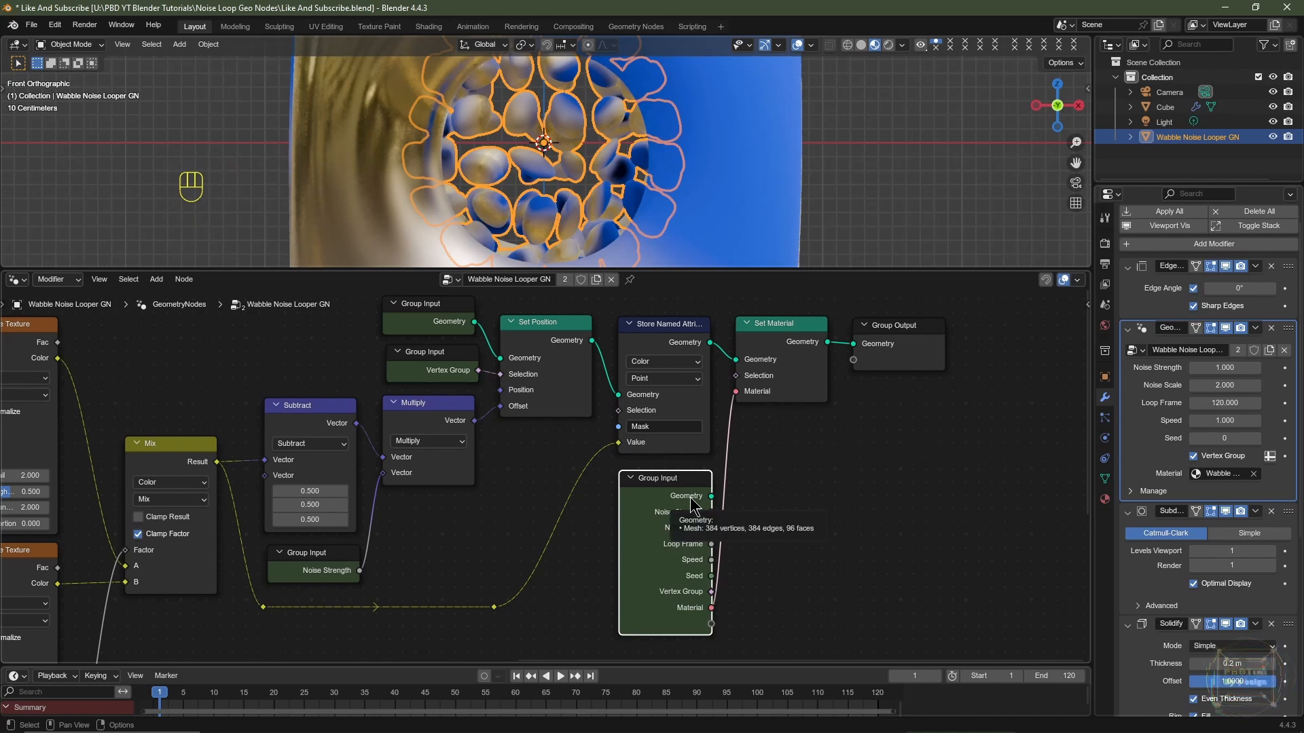
pyautogui.hotkey('ctrl', 'h')
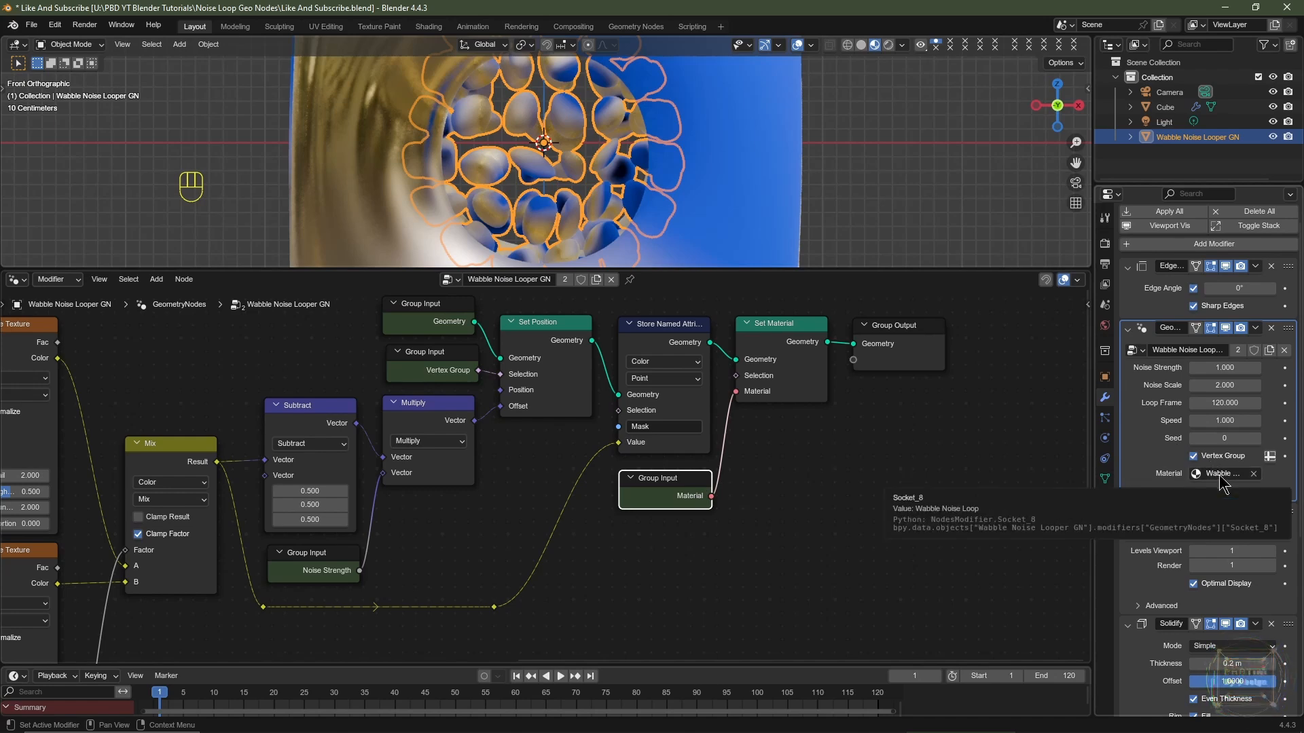
# Create a new material named Material 2 for the cube in the Shader Editor
pyautogui.click(760, 203)
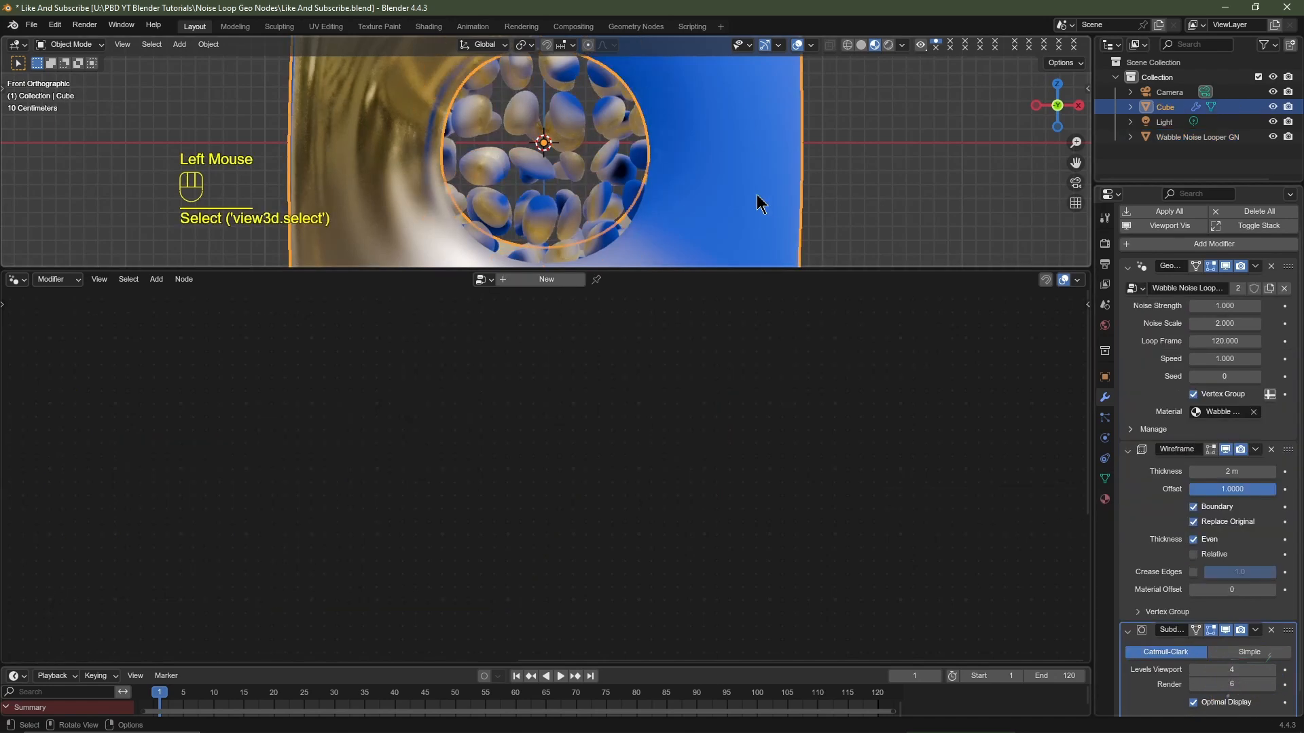
pyautogui.click(14, 280)
pyautogui.click(47, 395)
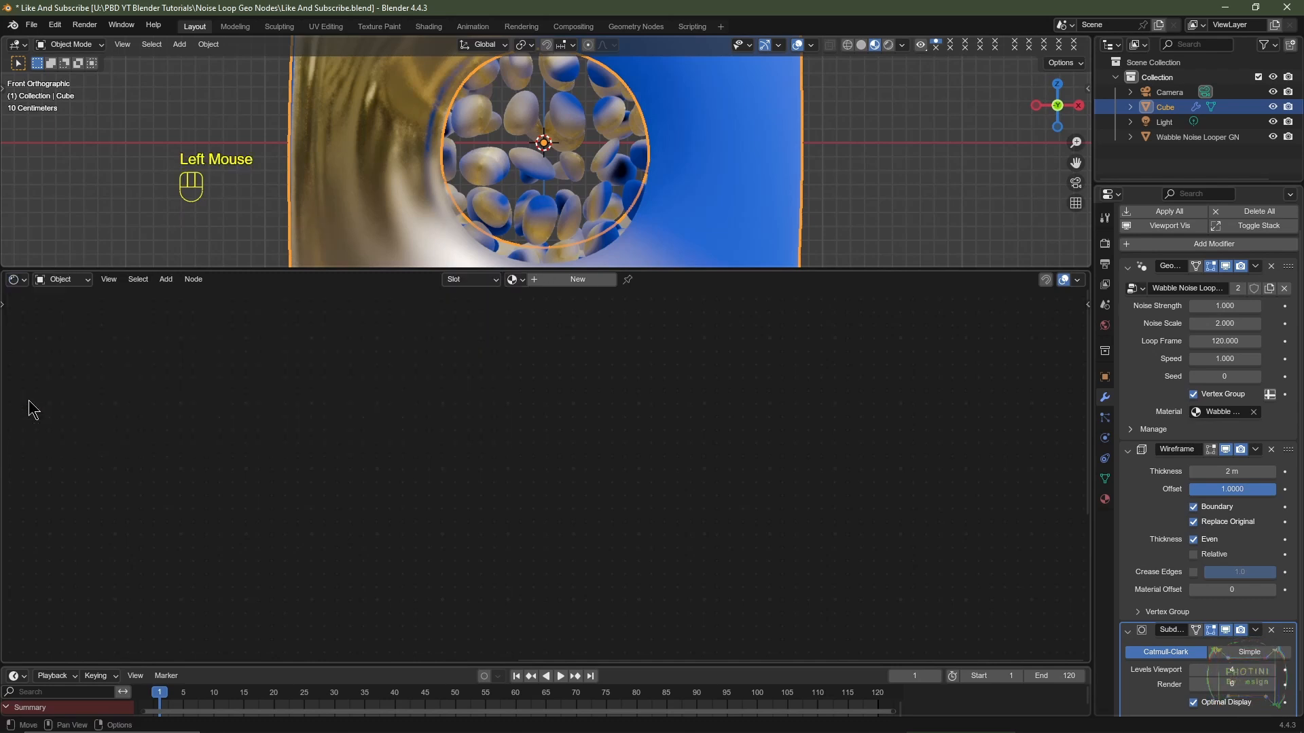
pyautogui.click(569, 284)
pyautogui.click(560, 280)
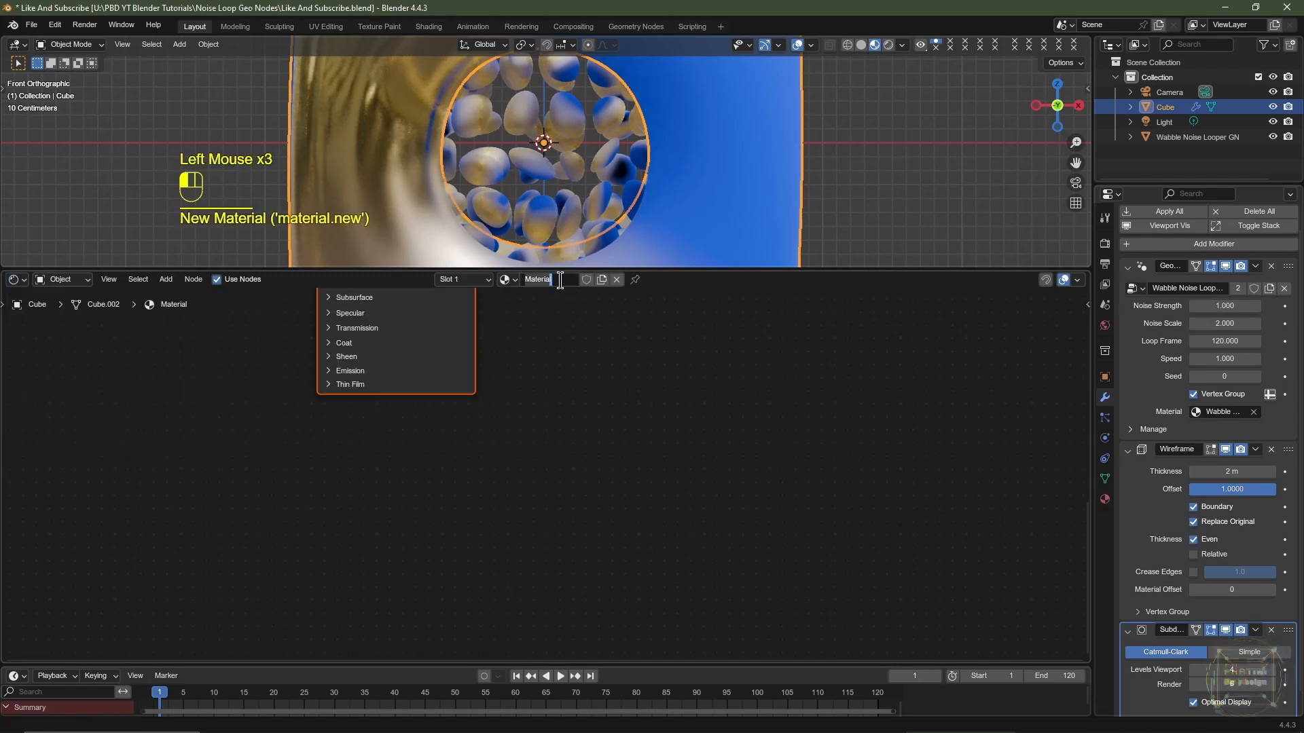
pyautogui.write('2')
pyautogui.press('Return')
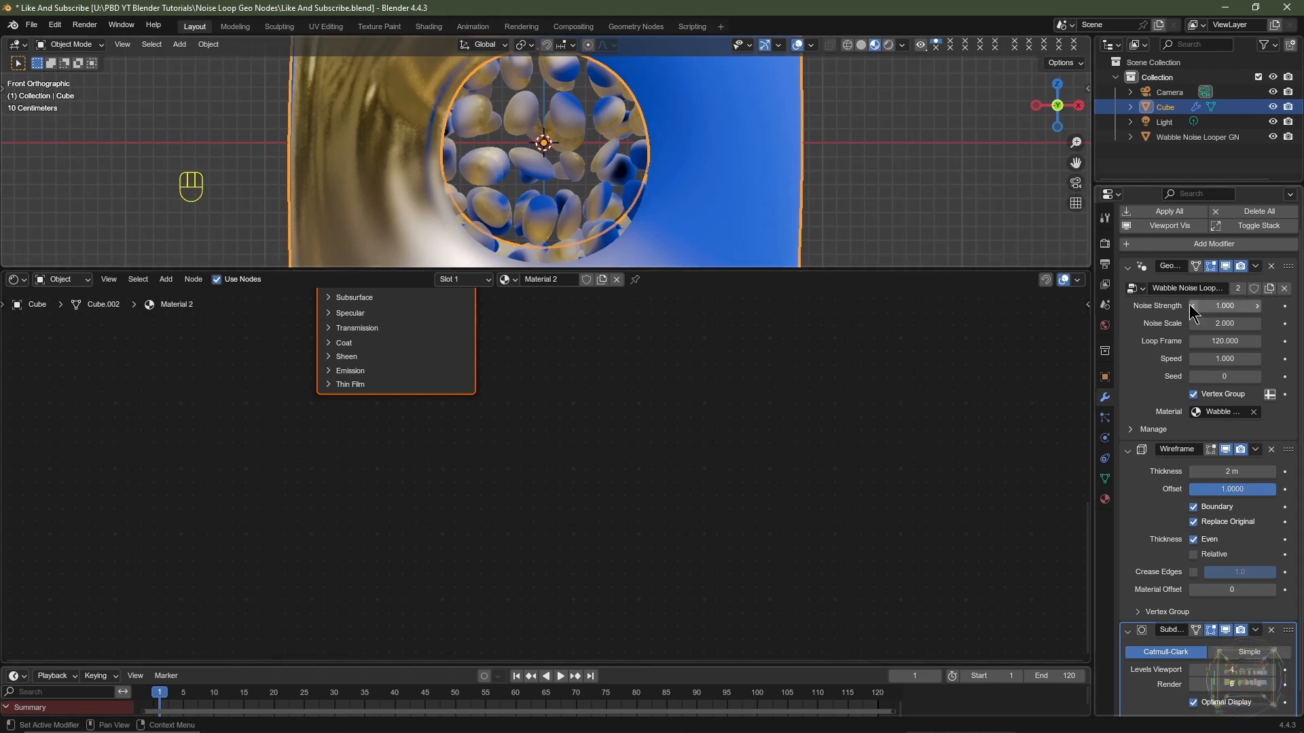
# Assign Material 2 in the cube's Geometry Nodes modifier and make its Base Color light pink
pyautogui.click(1214, 413)
pyautogui.click(1120, 448)
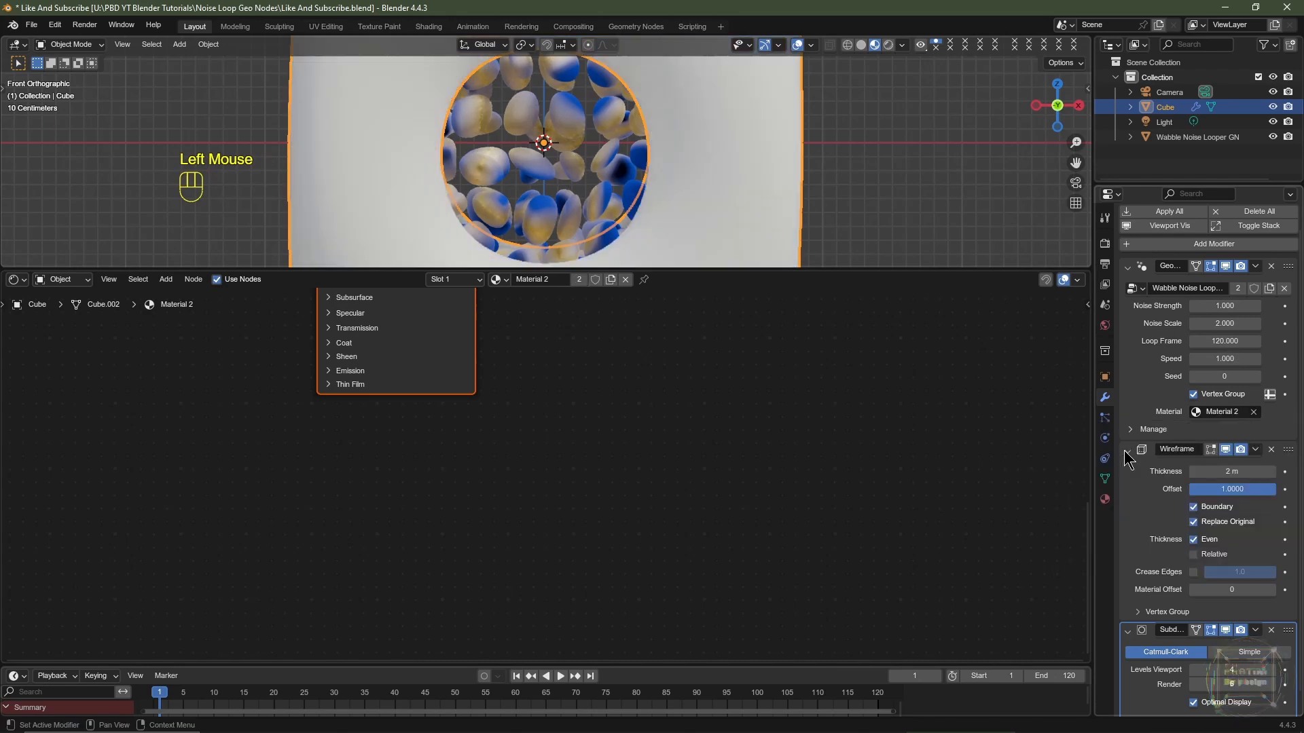
pyautogui.click(506, 363)
pyautogui.click(508, 198)
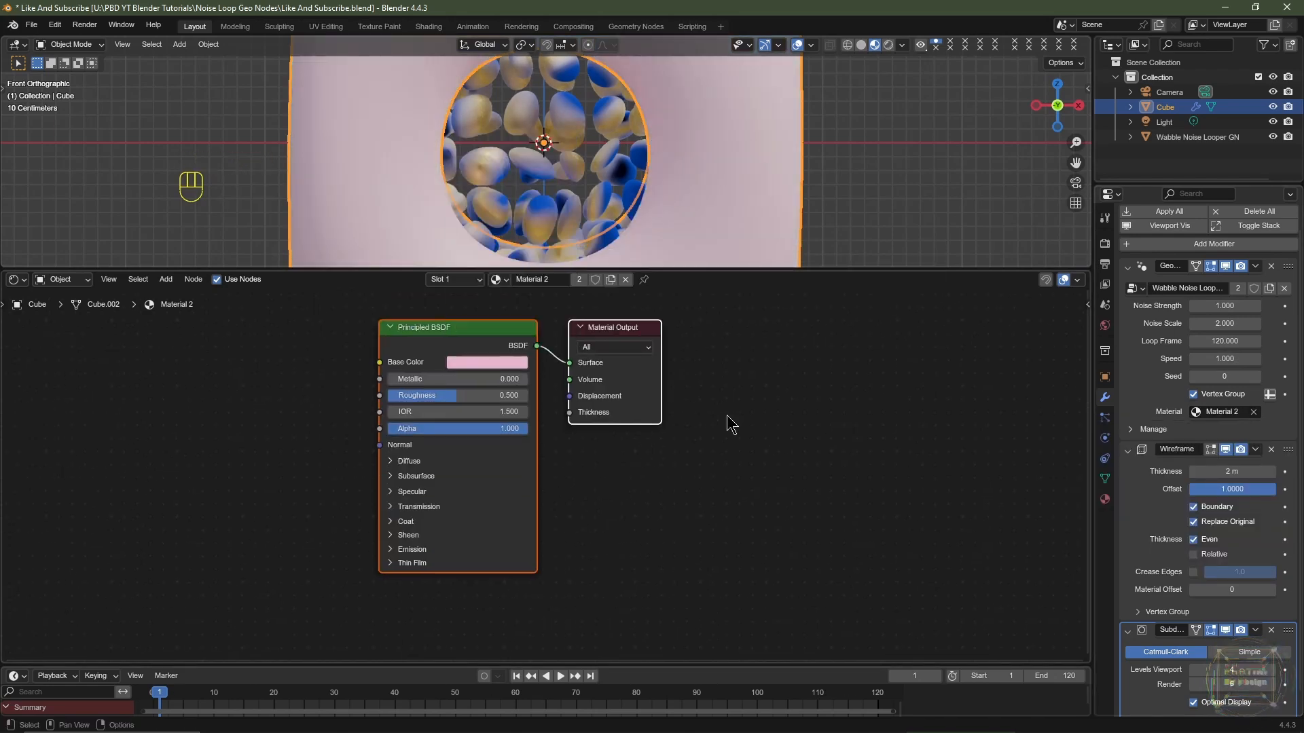
# Set Material 2's Subsurface Weight to 0.25 and Scale to 2 m in the Principled BSDF
pyautogui.click(394, 479)
pyautogui.moveTo(516, 529); pyautogui.dragTo(517, 474, button='middle')
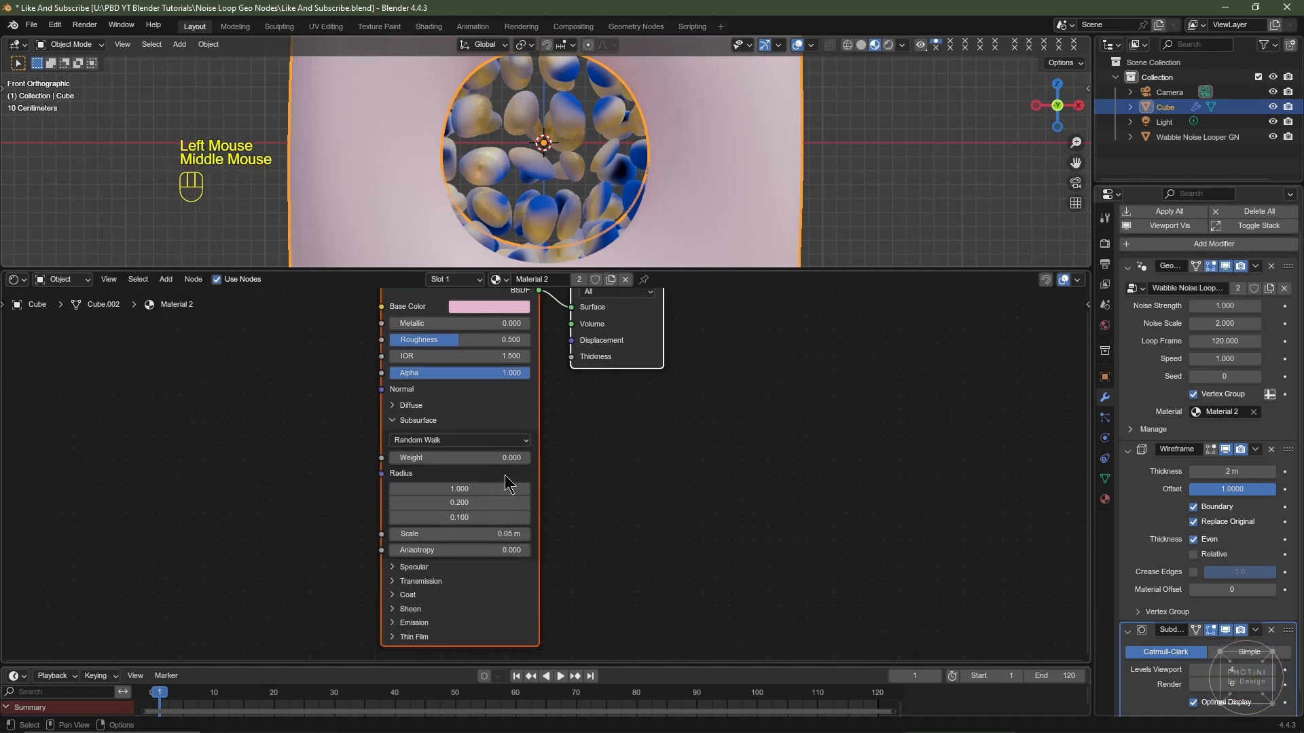
pyautogui.click(461, 458)
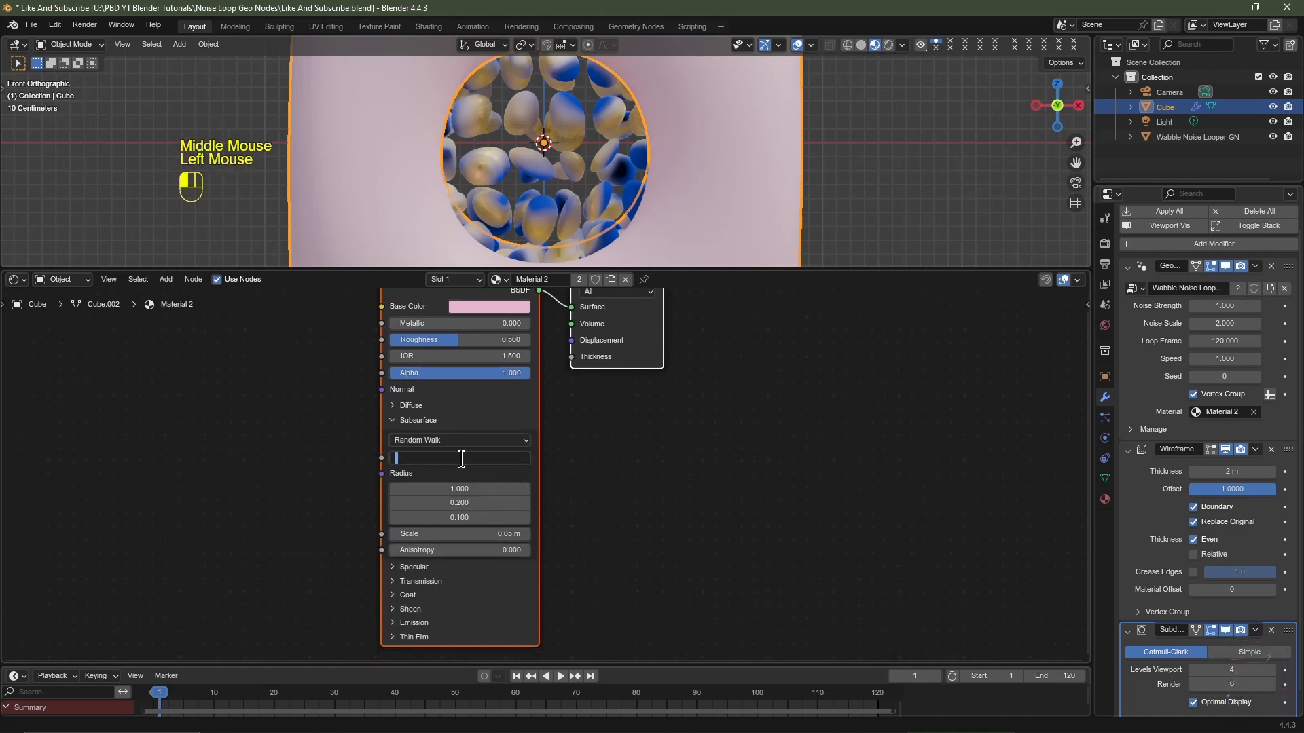
pyautogui.write('0.25')
pyautogui.press('Return')
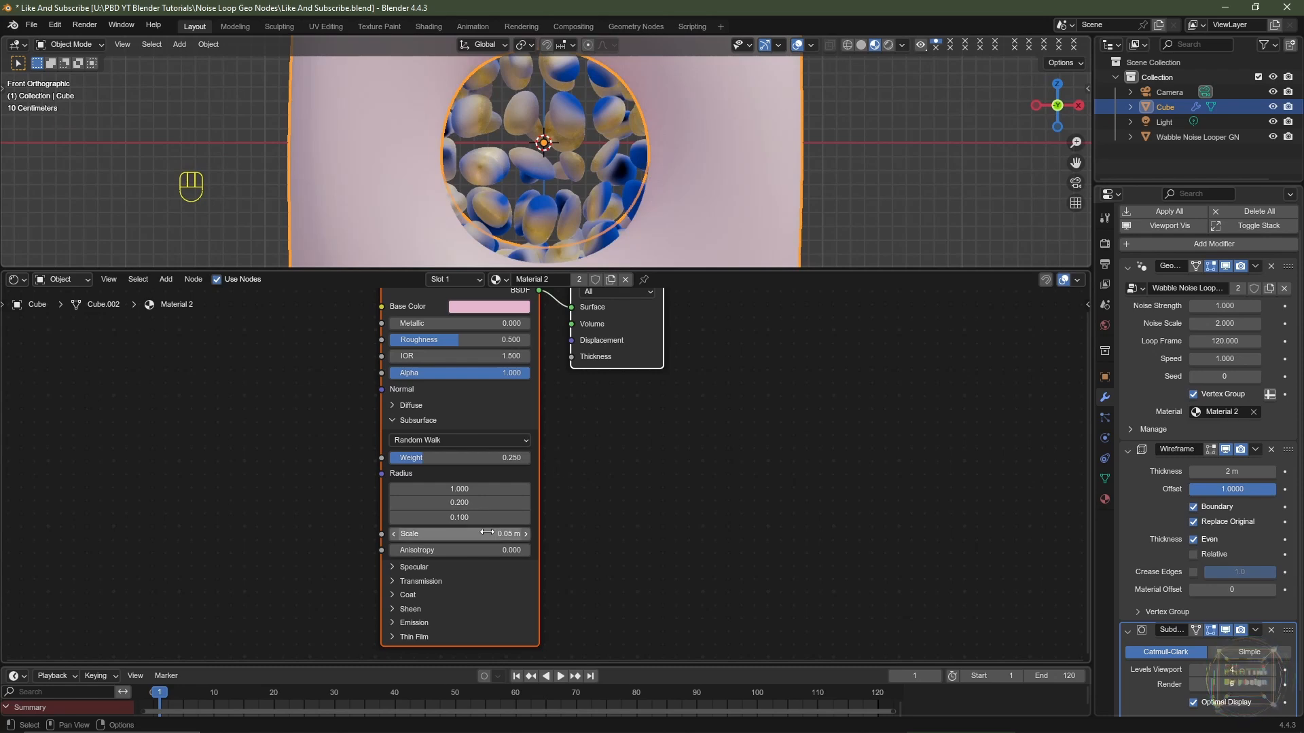
pyautogui.click(487, 534)
pyautogui.write('2')
pyautogui.press('Return')
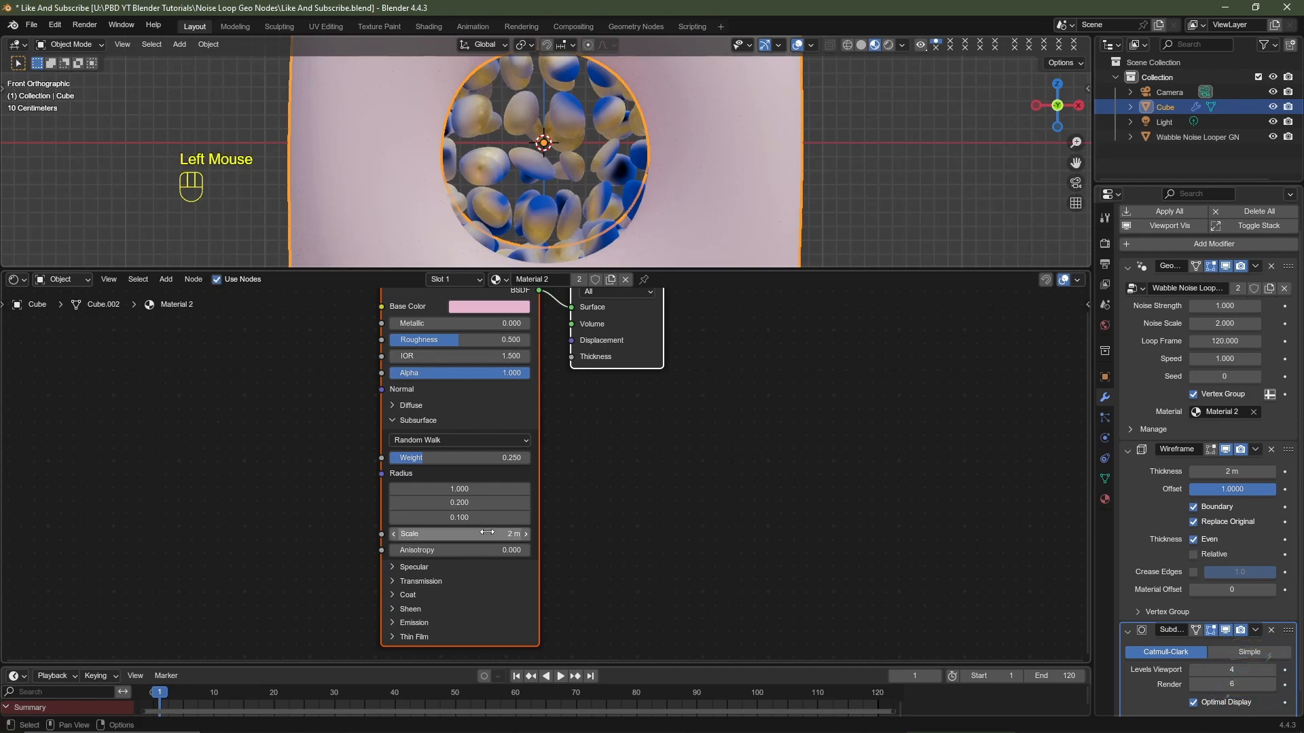
# Select the light and enlarge the 3D viewport area over the Shader Editor
pyautogui.press('KP_1')
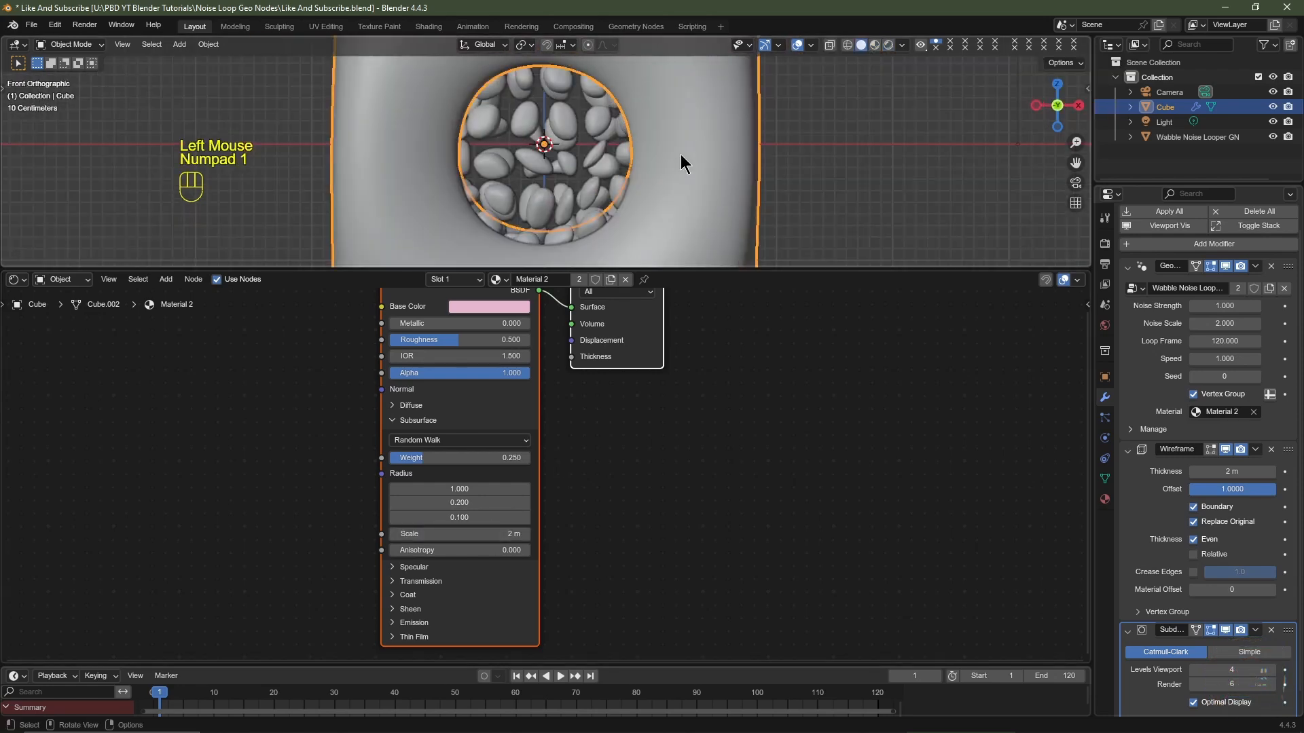
pyautogui.click(1163, 123)
pyautogui.moveTo(768, 267); pyautogui.dragTo(761, 511)
pyautogui.moveTo(825, 303); pyautogui.dragTo(744, 325, button='middle')
pyautogui.scroll(-2, 744, 324)
pyautogui.scroll(-4, 728, 314)
pyautogui.scroll(3, 728, 313)
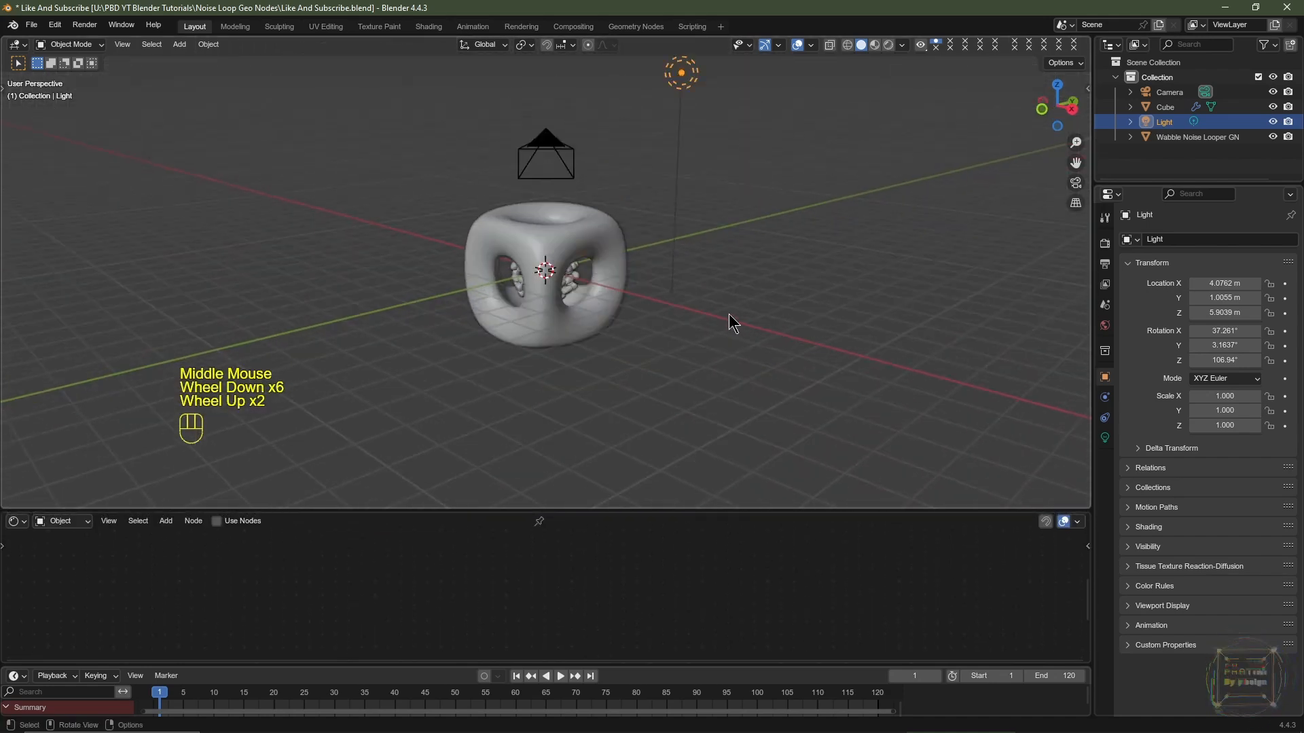
pyautogui.scroll(-1, 722, 281)
pyautogui.keyDown('shift'); pyautogui.moveTo(720, 275); pyautogui.dragTo(692, 296, button='middle'); pyautogui.keyUp('shift')
pyautogui.scroll(2, 691, 295)
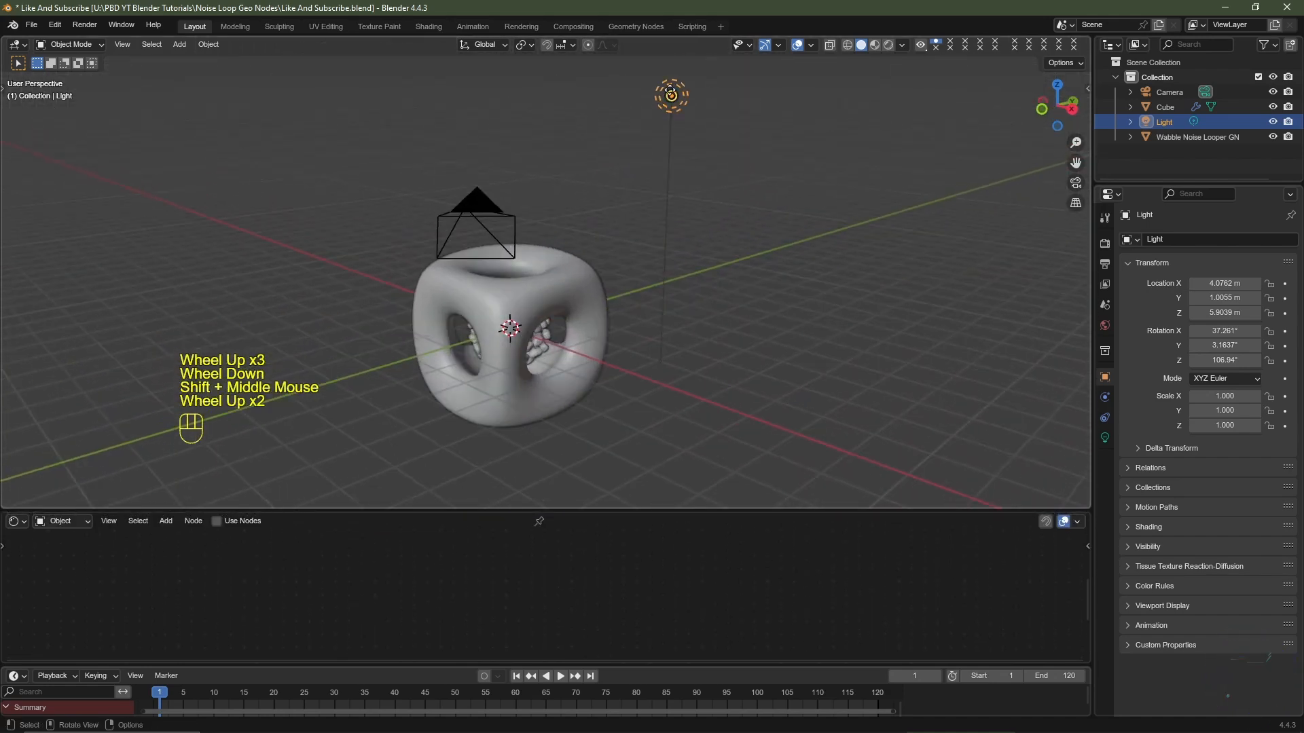
# Set the light's location to 0 m and its rotation to 0° on all three axes
pyautogui.click(1105, 378)
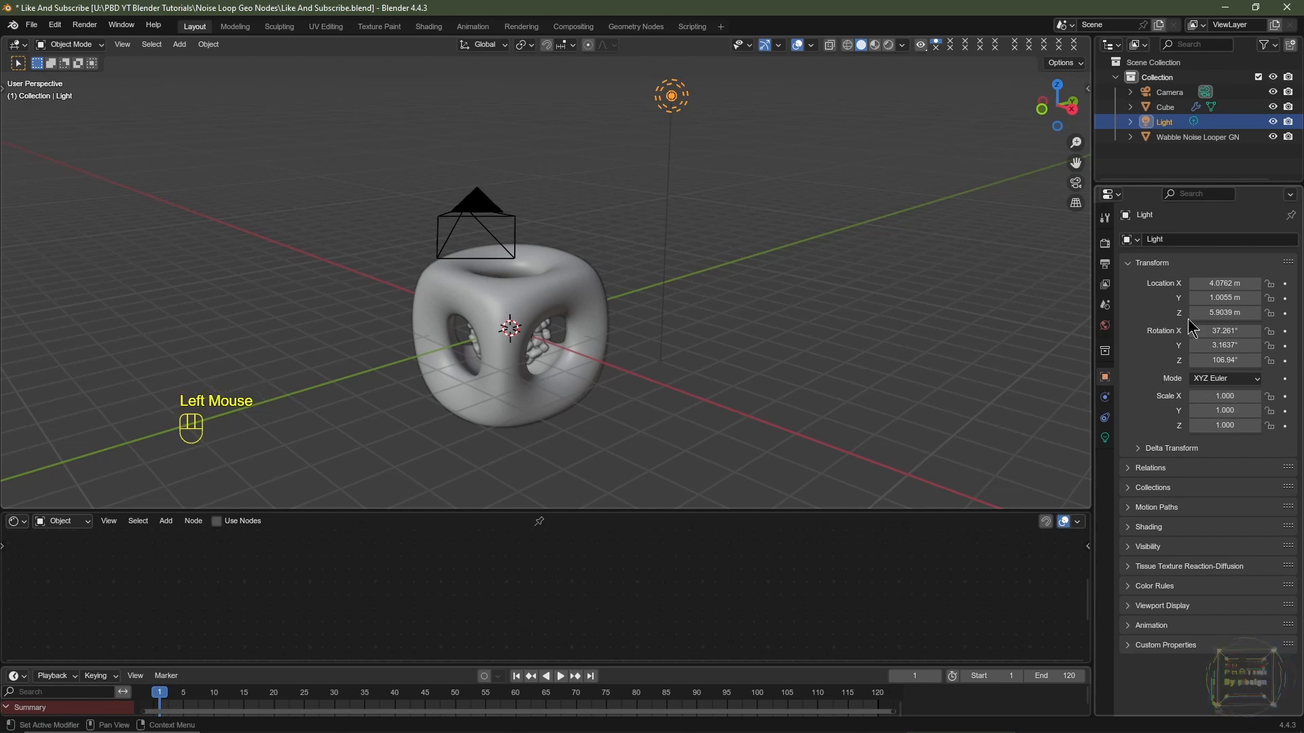
pyautogui.moveTo(1221, 284)
pyautogui.mouseDown()
pyautogui.moveTo(1222, 312)
pyautogui.moveTo(1213, 281)
pyautogui.mouseUp()
pyautogui.write('0')
pyautogui.press('Return')
pyautogui.moveTo(1222, 331); pyautogui.dragTo(1223, 329)
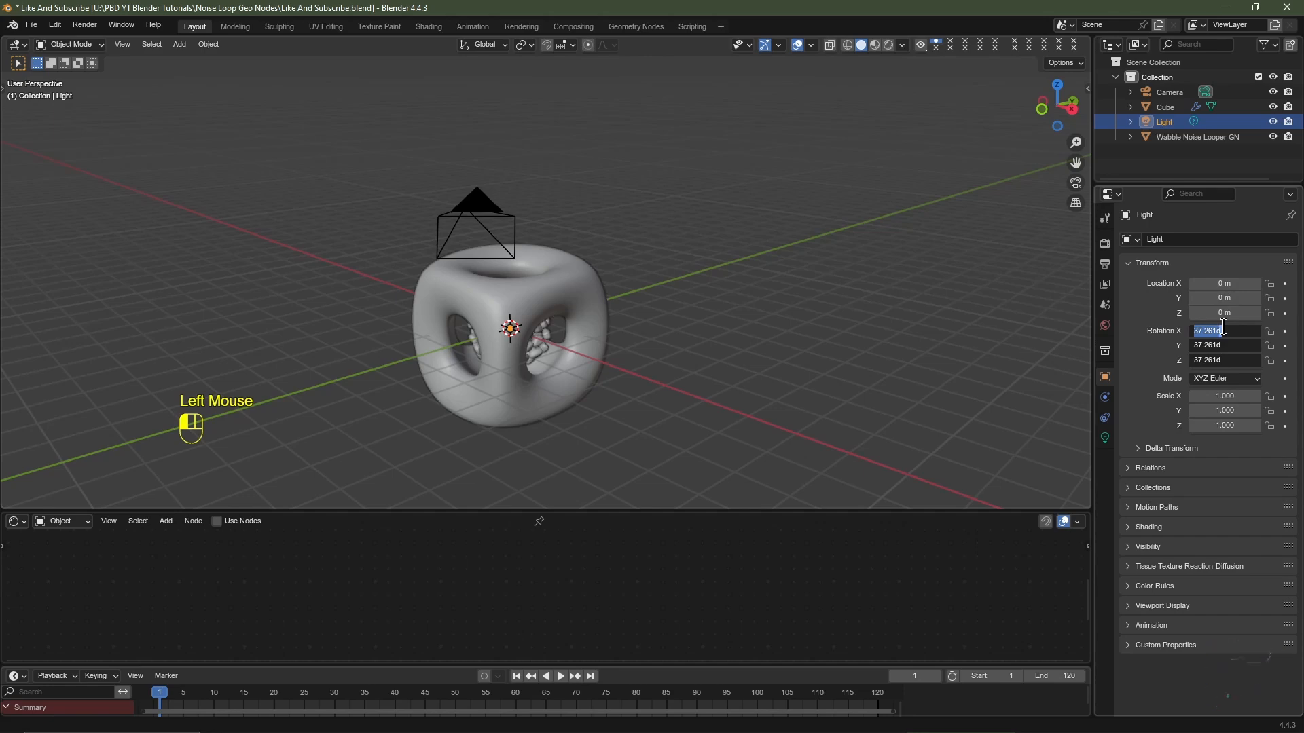
pyautogui.write('0')
pyautogui.press('Return')
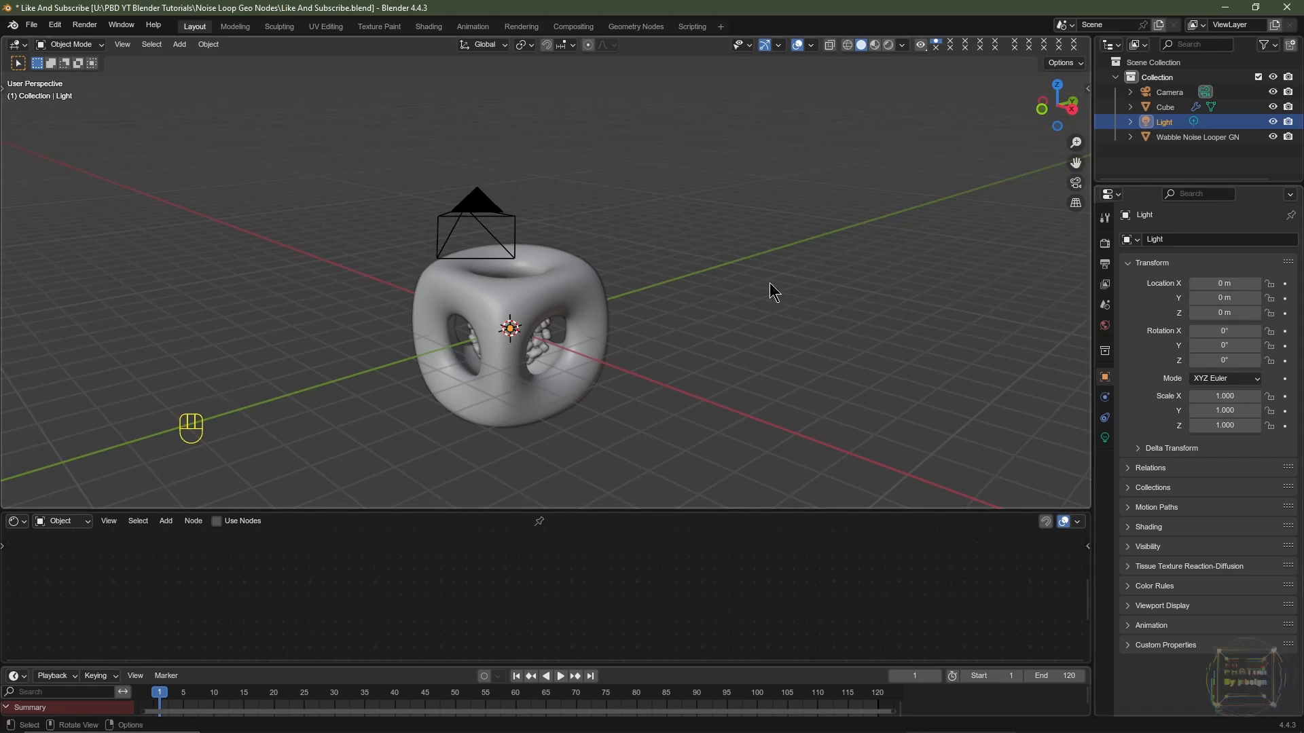
# Show the front view in Rendered shading and set the render engine to Cycles
pyautogui.press('KP_1')
pyautogui.press('KP_Decimal')
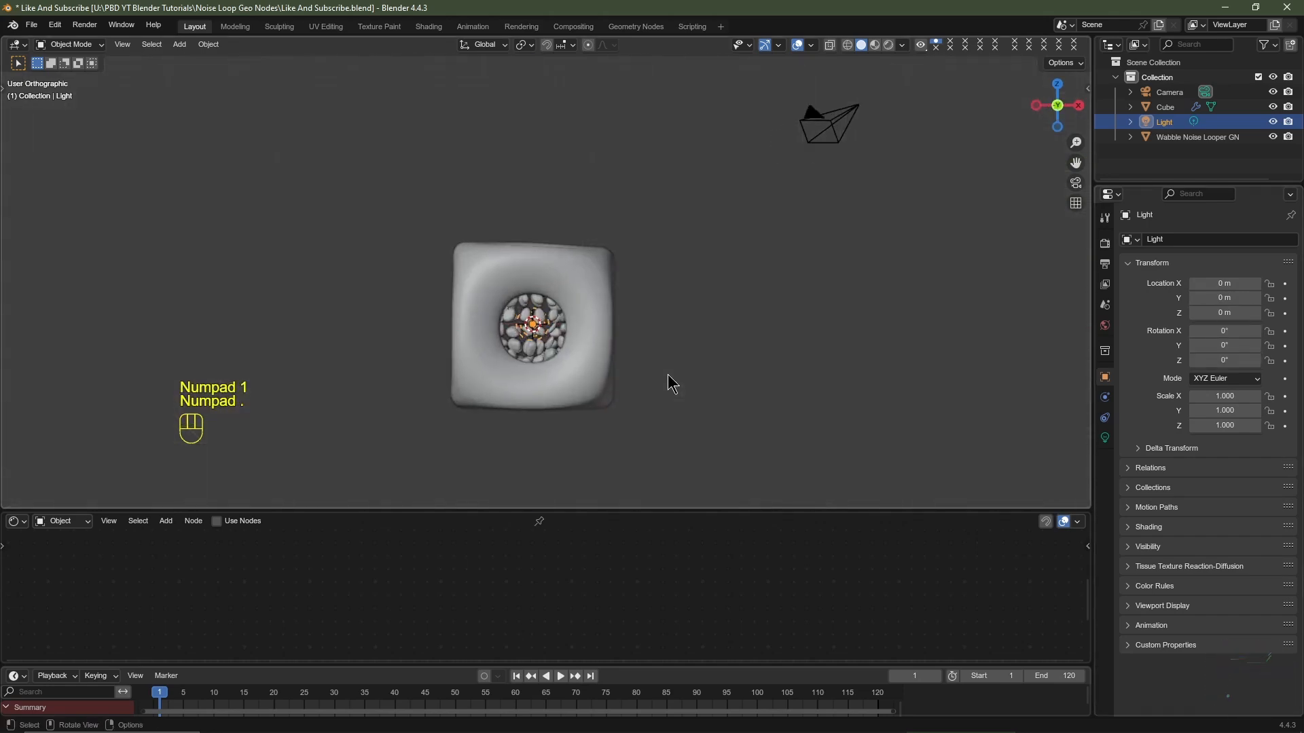
pyautogui.scroll(-2, 645, 363)
pyautogui.scroll(1, 644, 360)
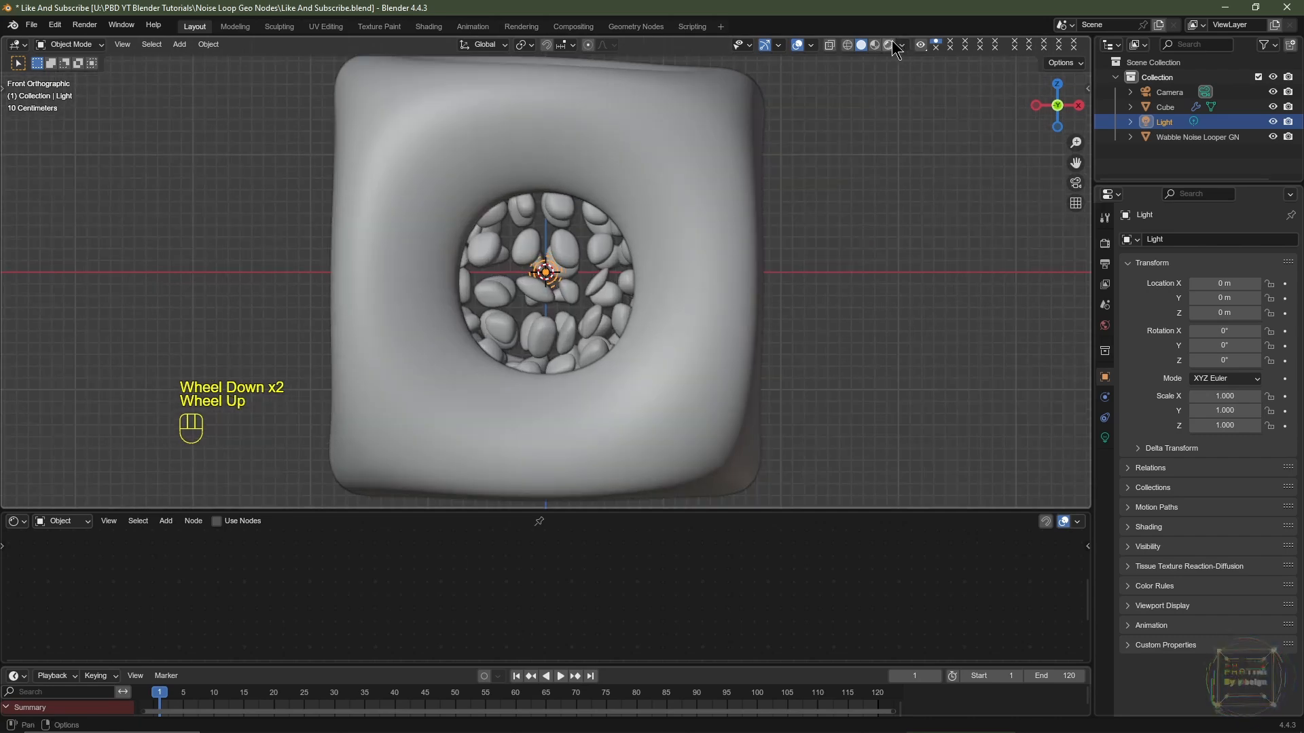
pyautogui.click(889, 45)
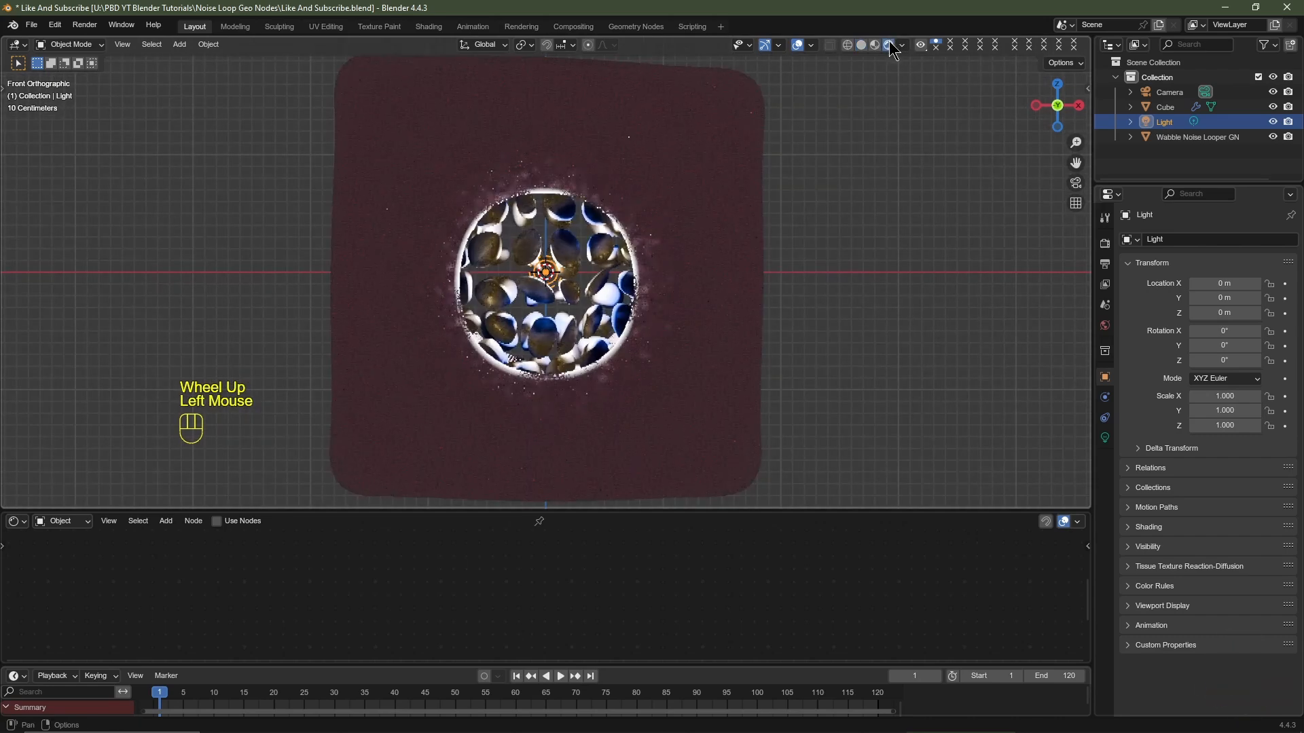
pyautogui.click(1105, 244)
pyautogui.click(1222, 239)
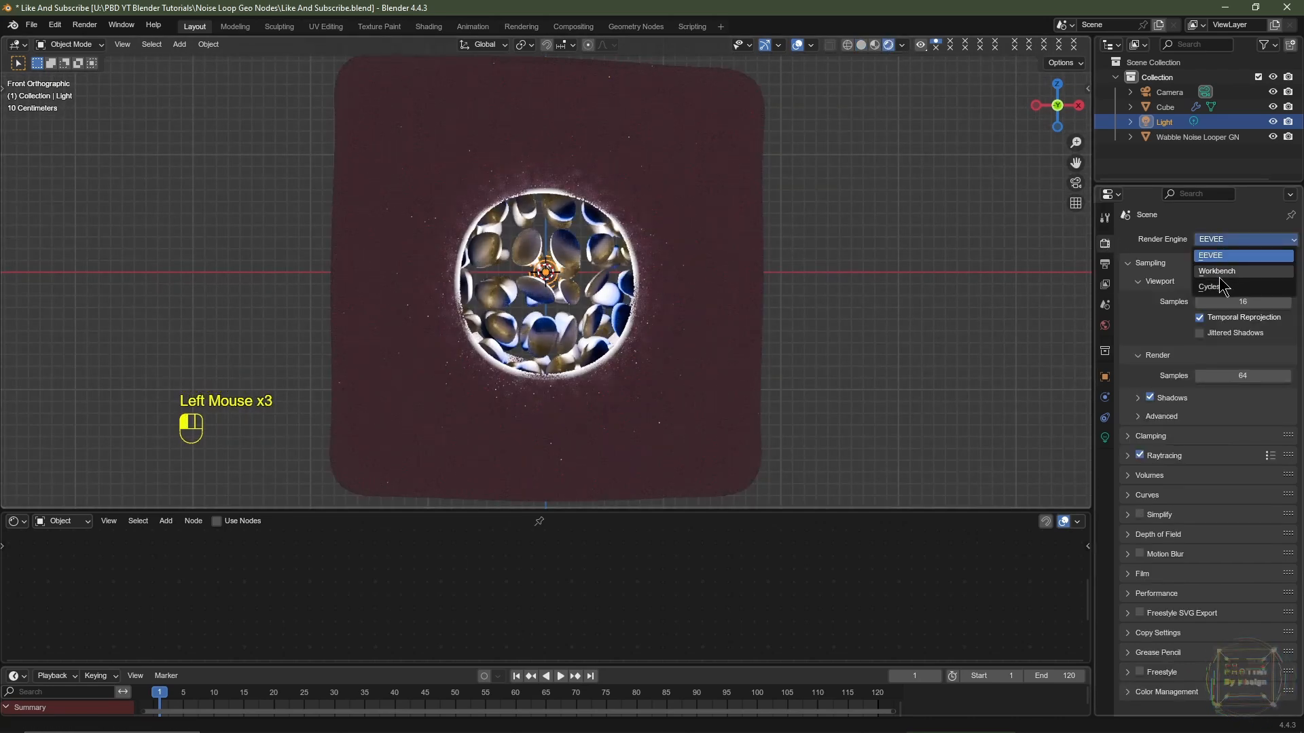
pyautogui.click(1222, 293)
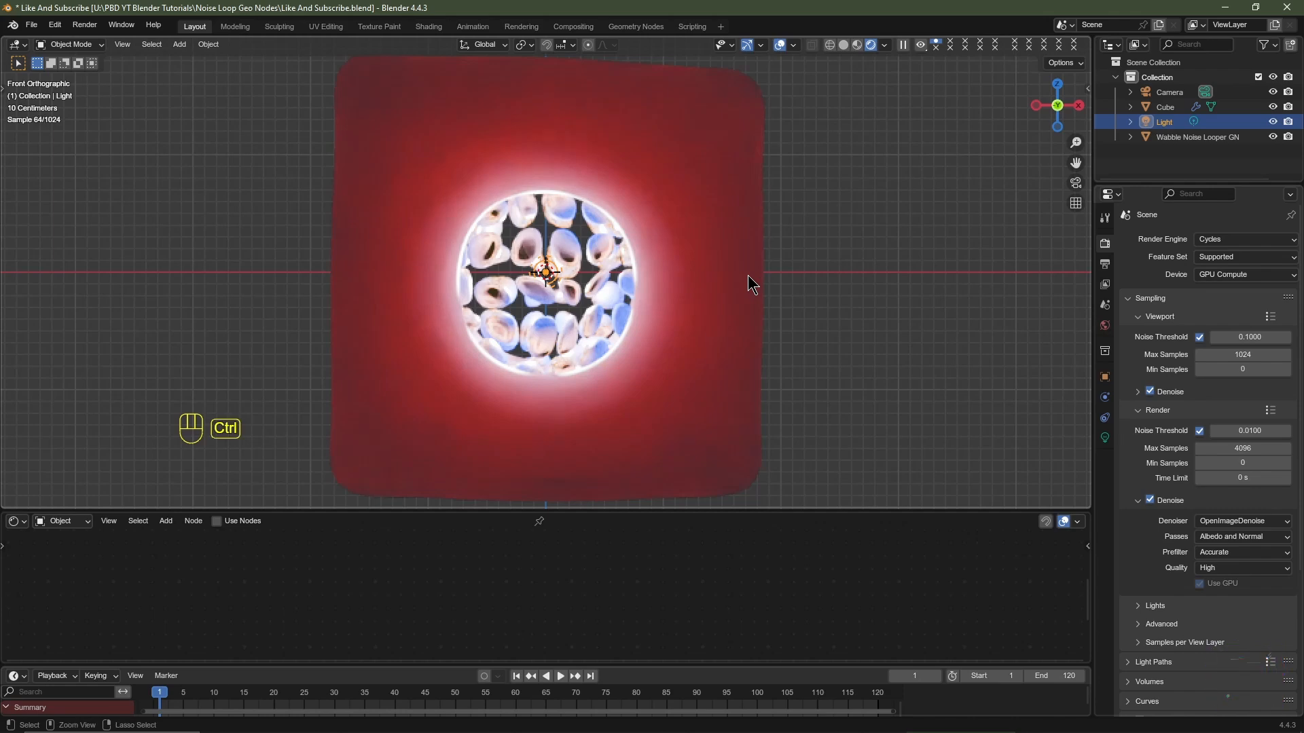
# Align the camera to the current front view and select the camera
pyautogui.press('ctrl+alt+KP_0')
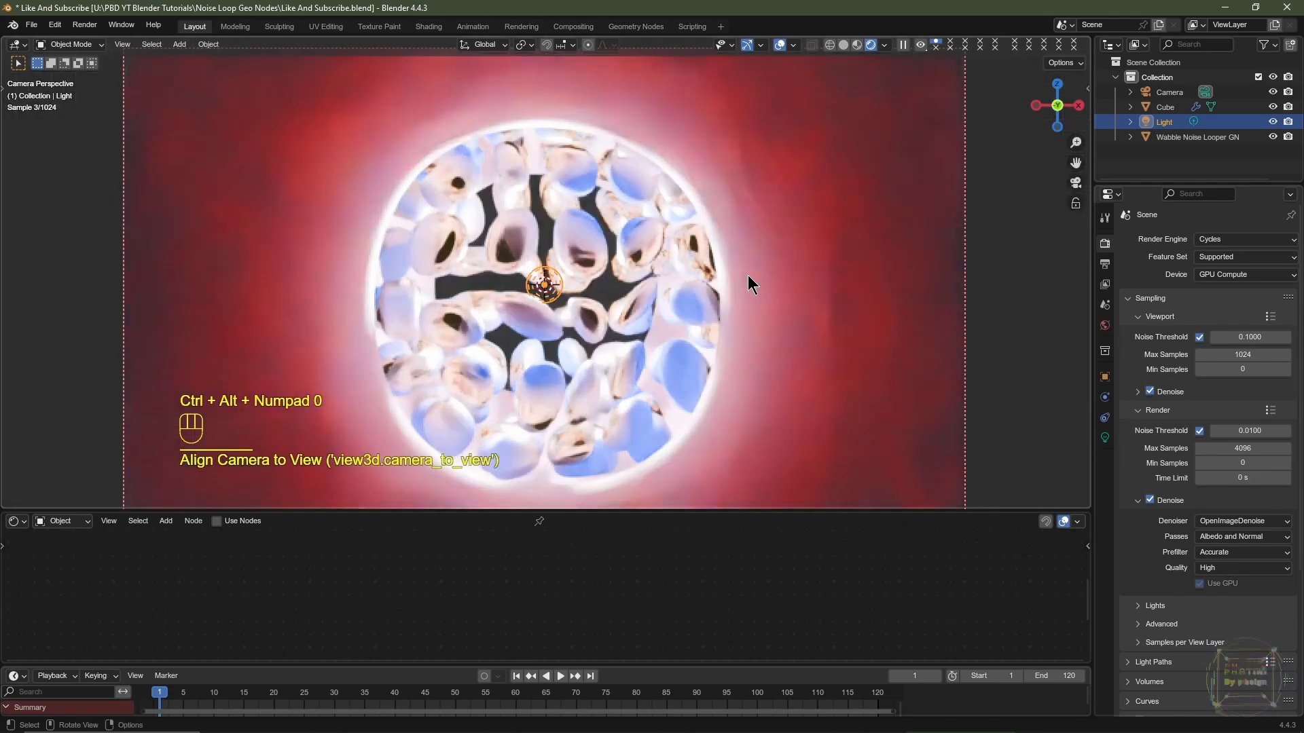
pyautogui.scroll(-2, 751, 271)
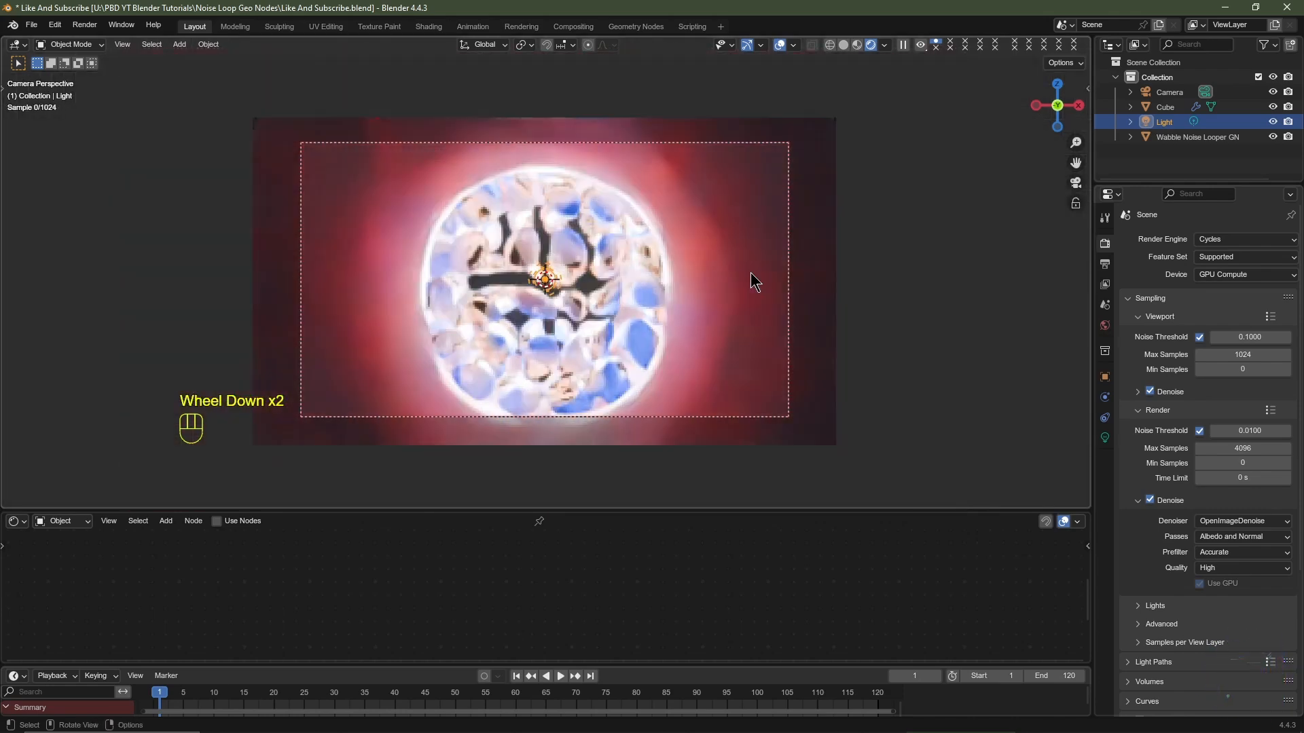
pyautogui.click(1173, 95)
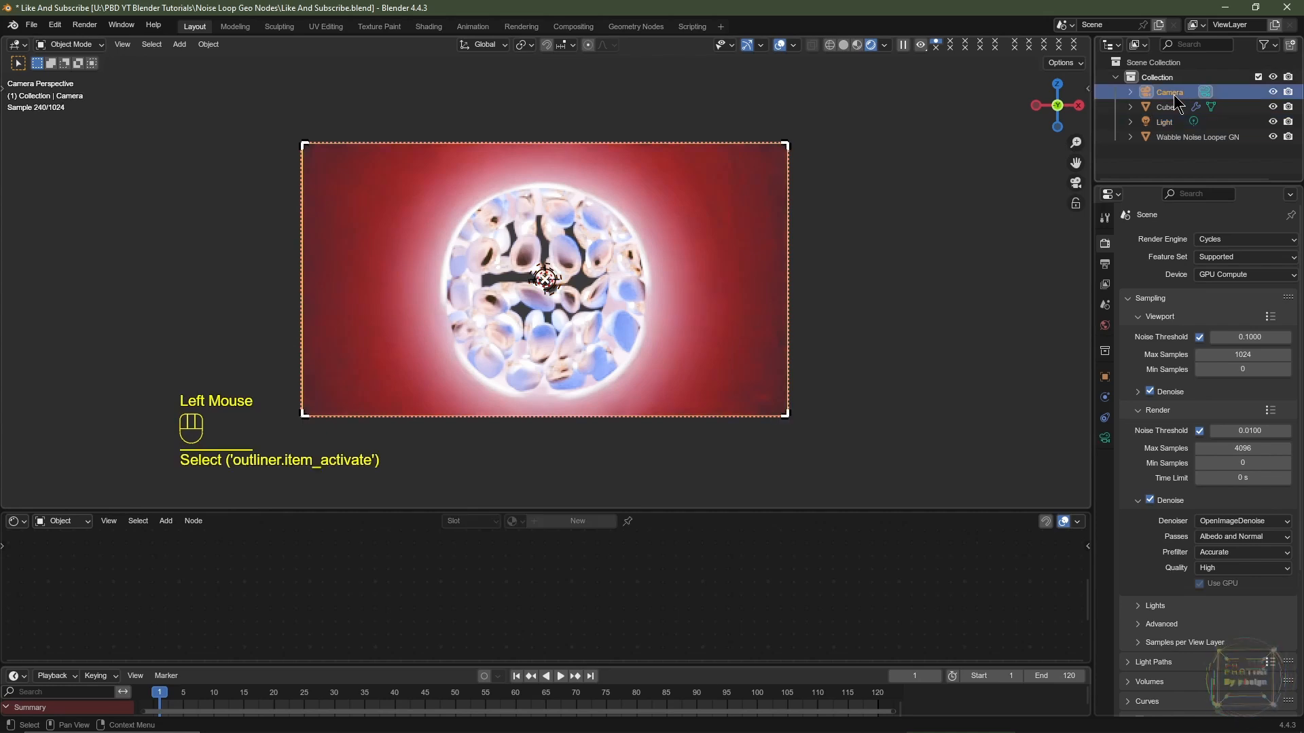
# Set the camera's focal length to 24 mm
pyautogui.click(1106, 440)
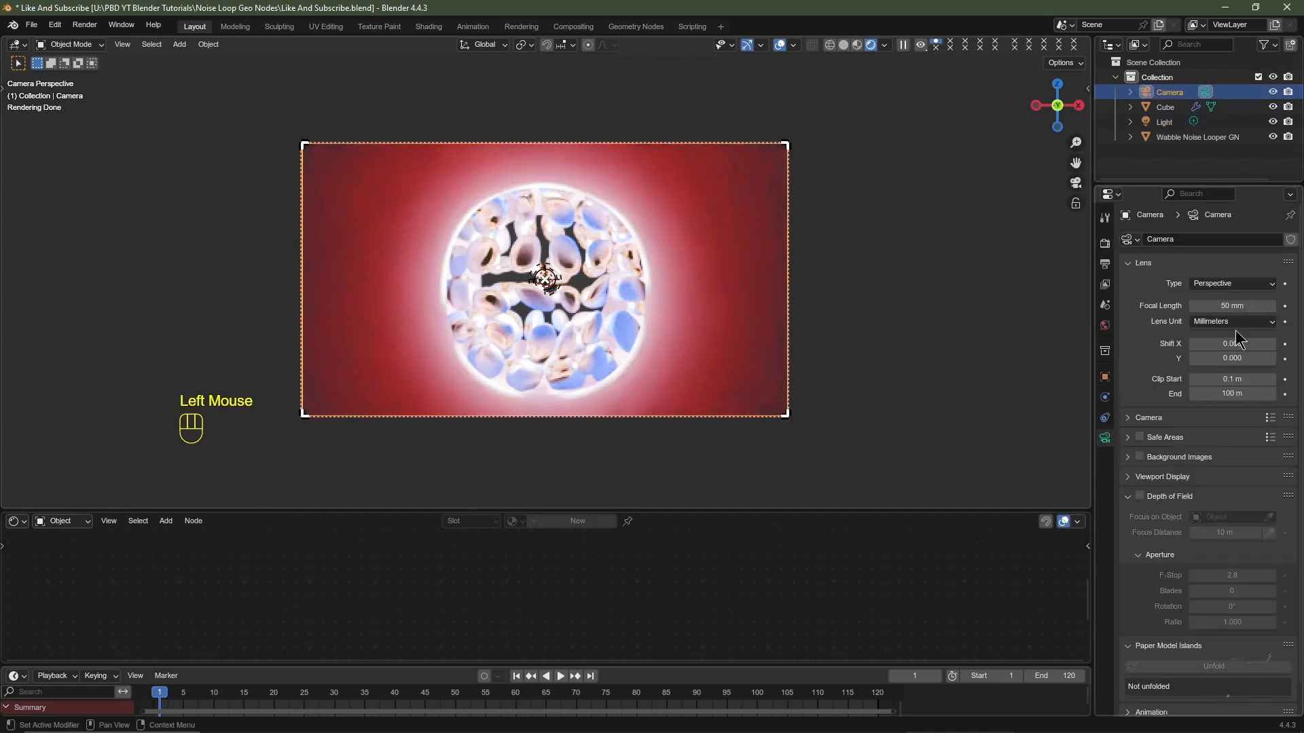
pyautogui.doubleClick(1233, 307)
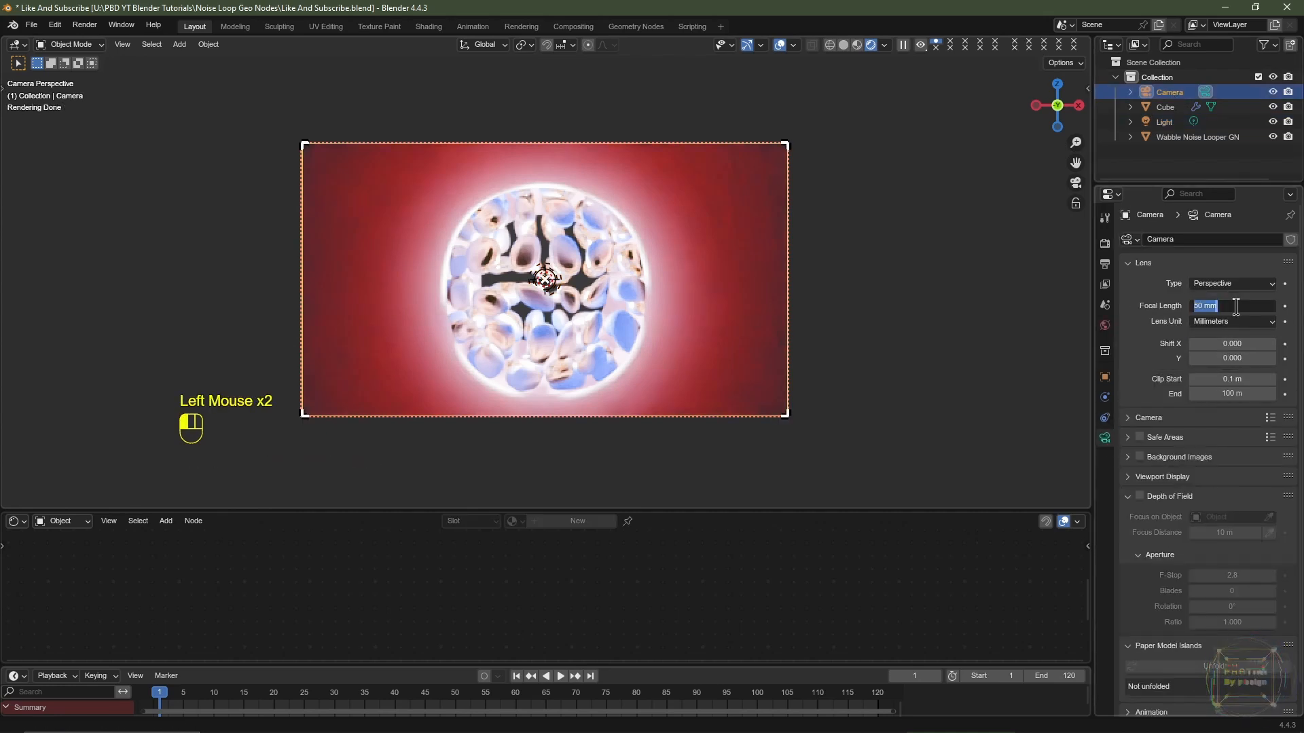
pyautogui.write('24')
pyautogui.press('Return')
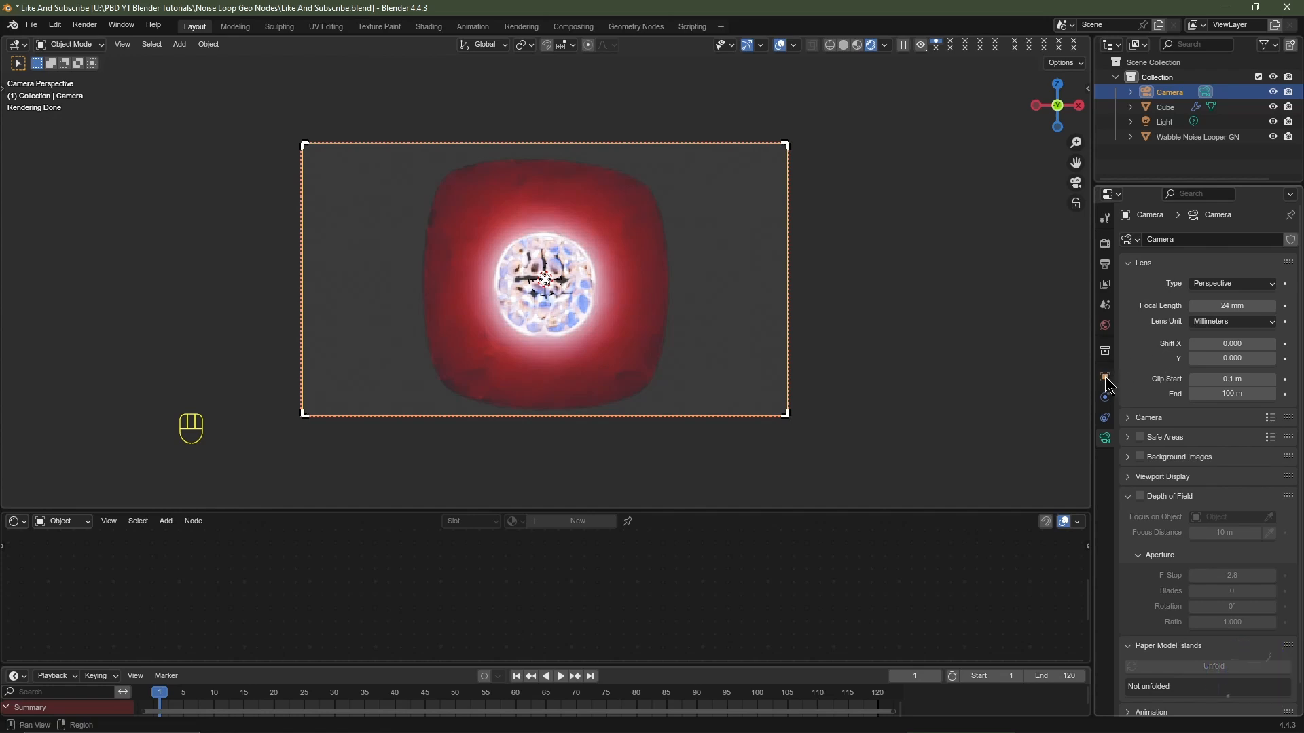
# Set the camera's Z location to 0 m, and try a Y location of -4 m before undoing it
pyautogui.click(1105, 378)
pyautogui.doubleClick(1232, 314)
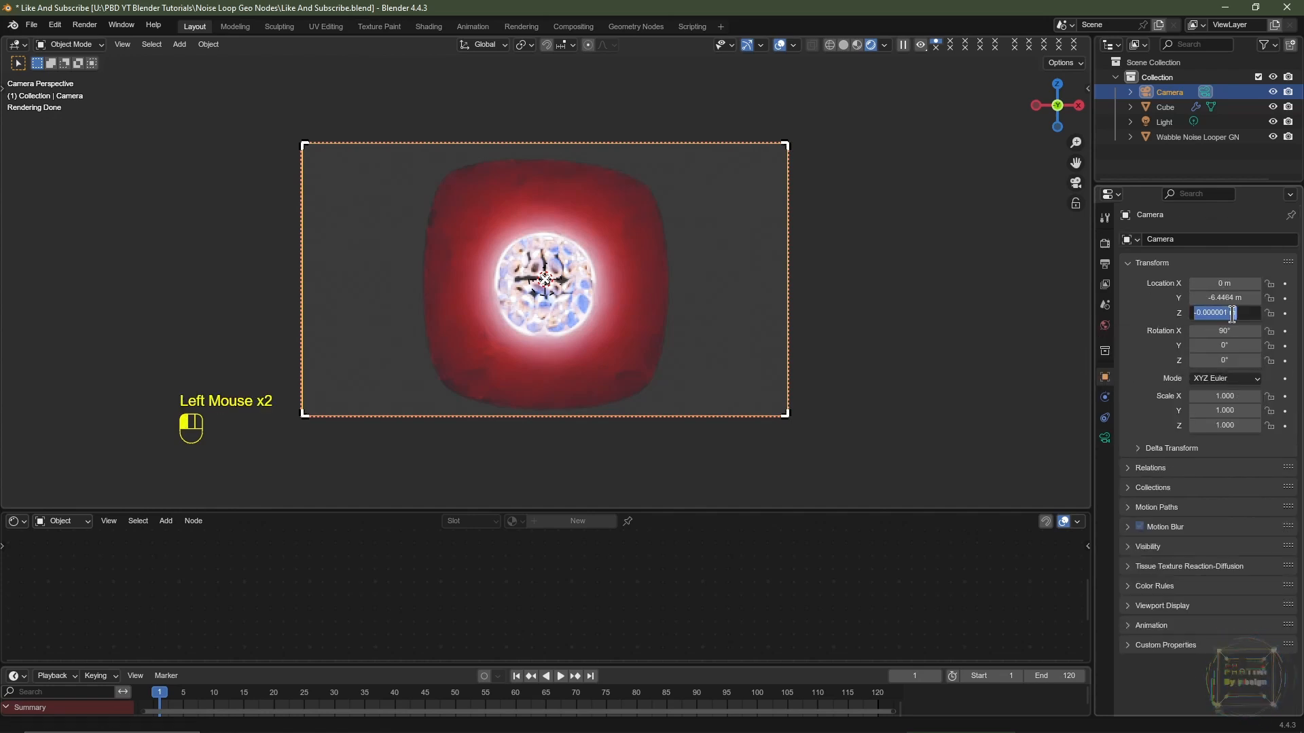
pyautogui.press('Return')
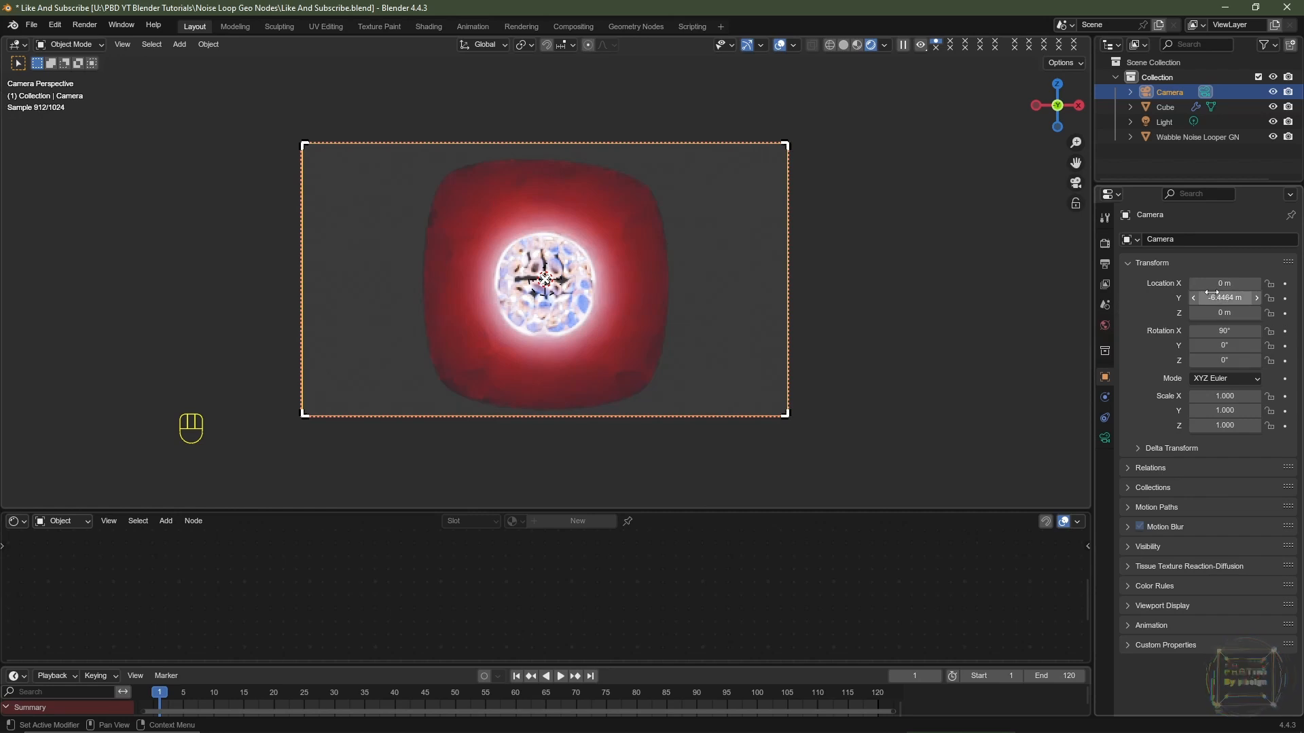
pyautogui.moveTo(1212, 293); pyautogui.dragTo(1247, 297)
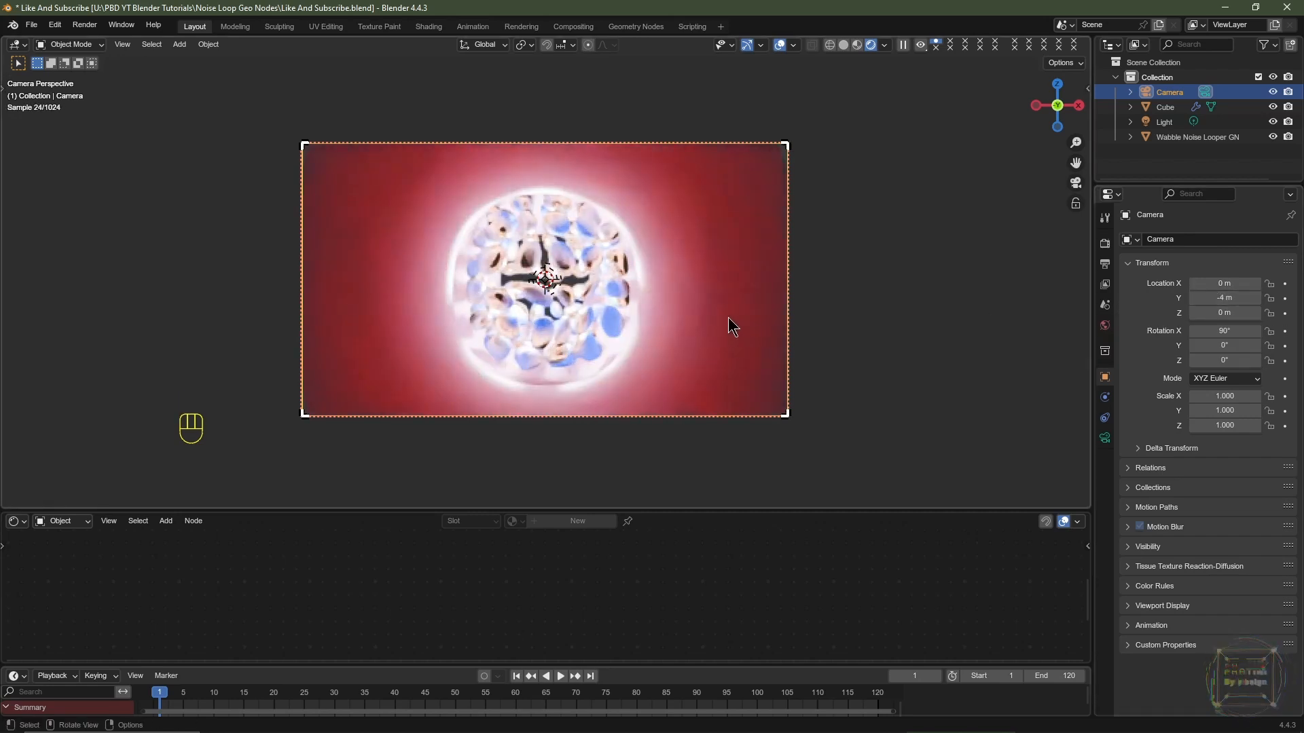
pyautogui.hotkey('ctrl', 'z')
# Set the camera's focal length to 40 mm and its Y location to -4 m
pyautogui.click(1105, 439)
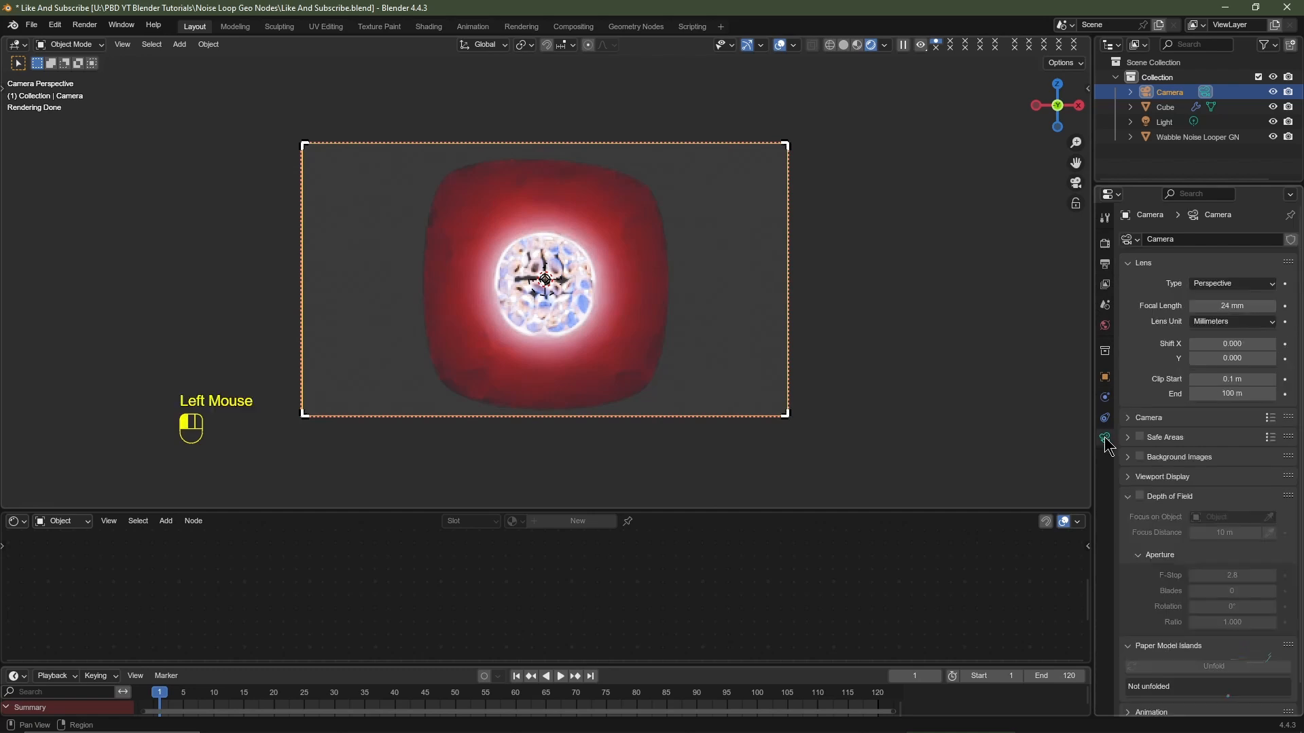
pyautogui.doubleClick(1215, 305)
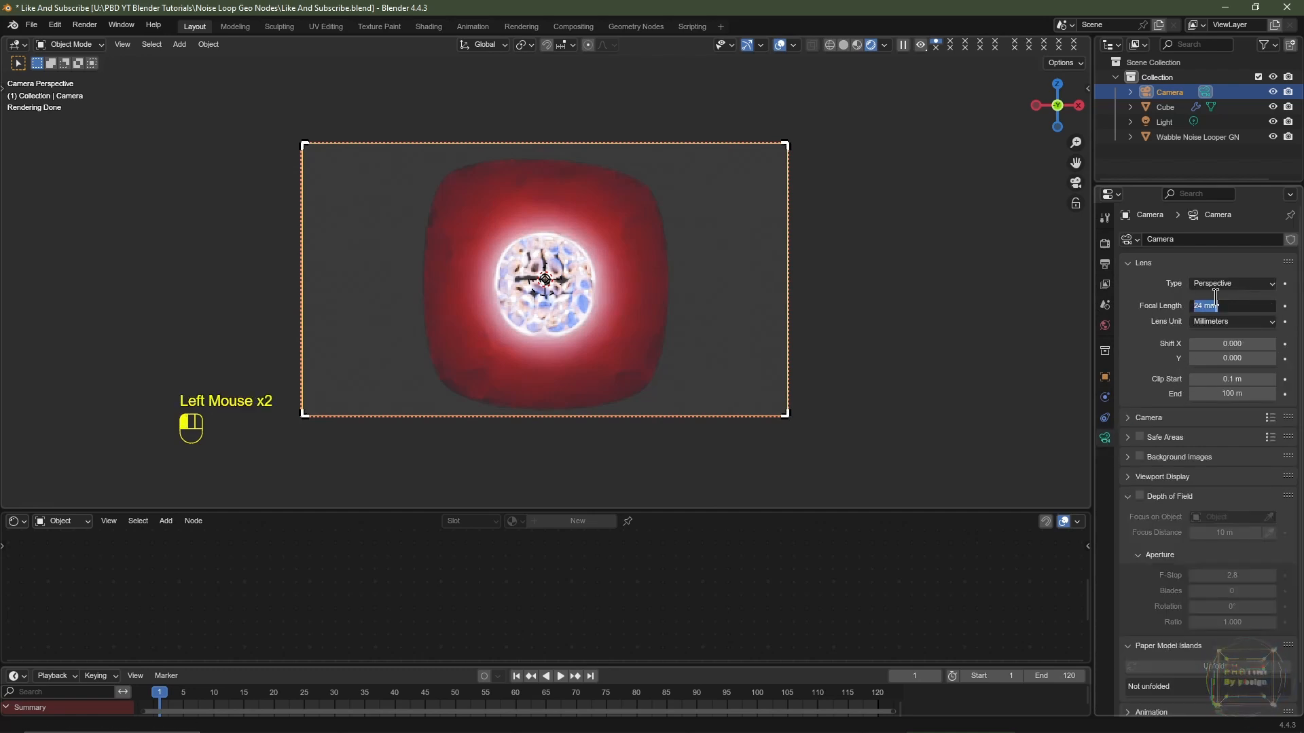
pyautogui.press('Return')
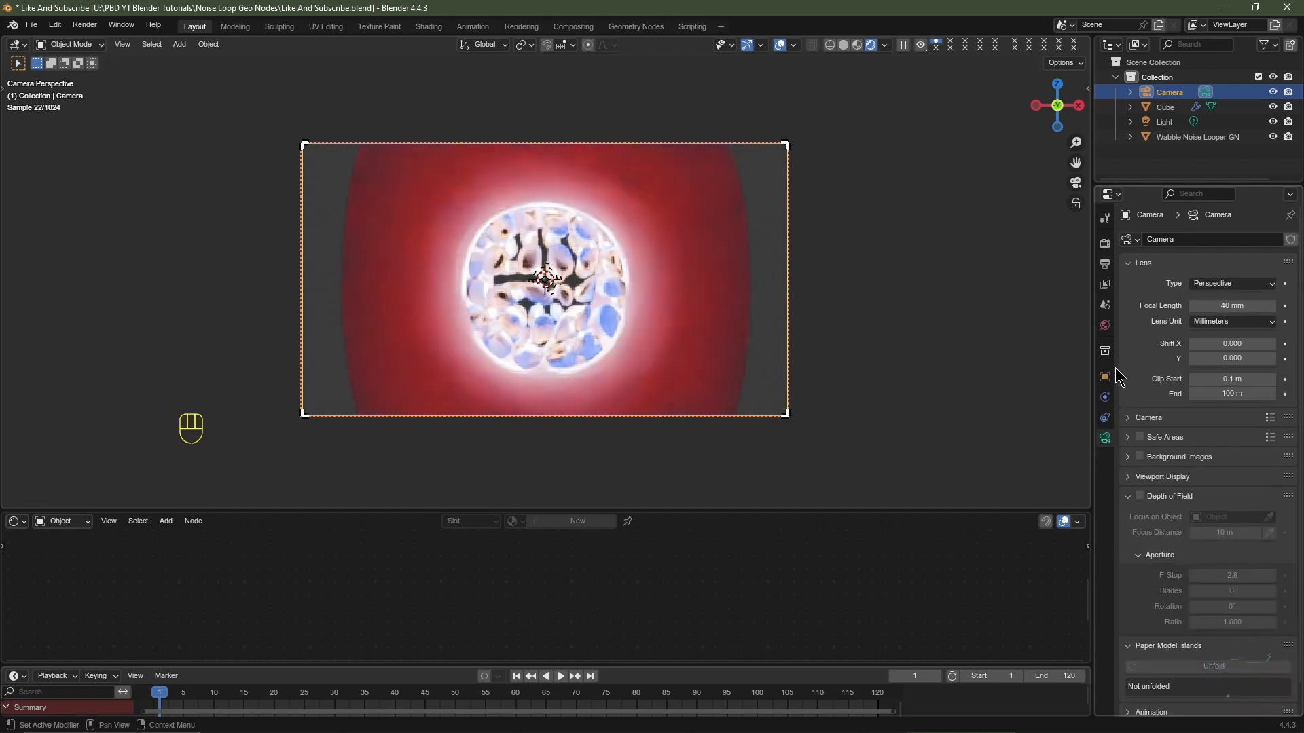
pyautogui.click(1105, 377)
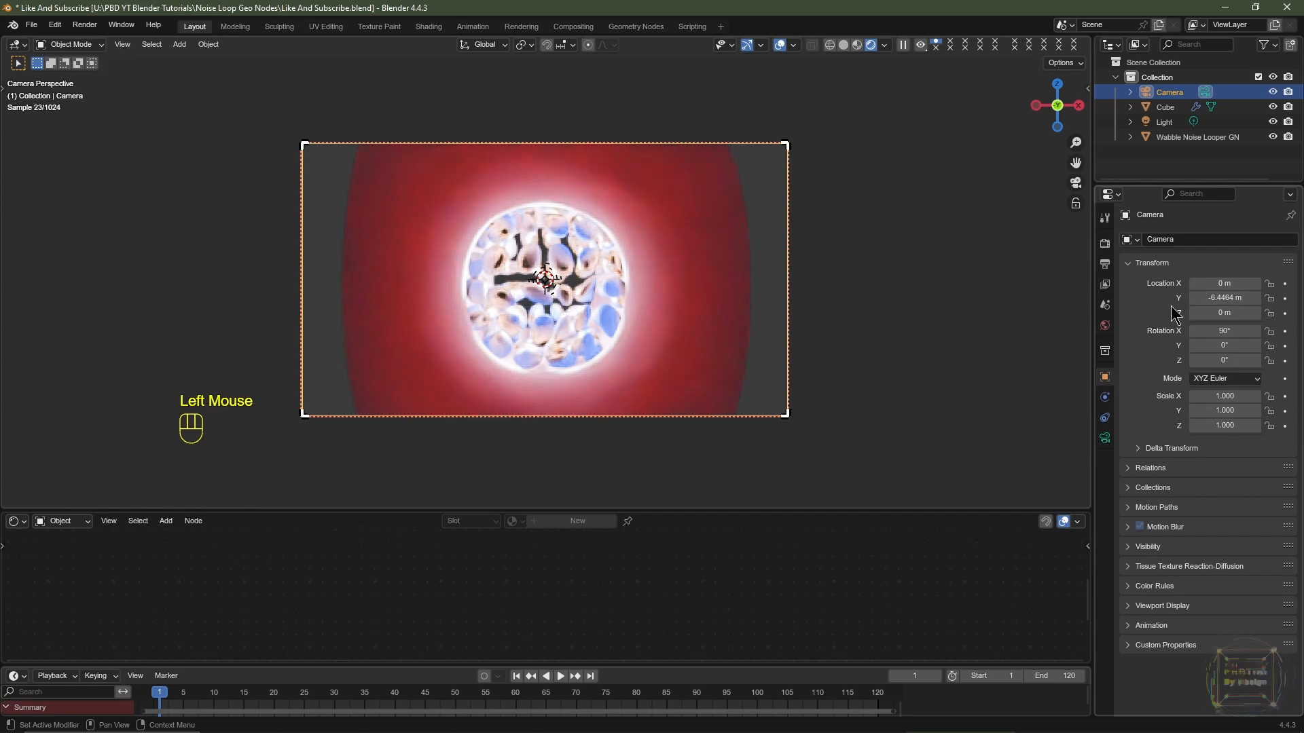
pyautogui.keyDown('ctrl'); pyautogui.moveTo(1216, 299); pyautogui.dragTo(1249, 299); pyautogui.keyUp('ctrl')
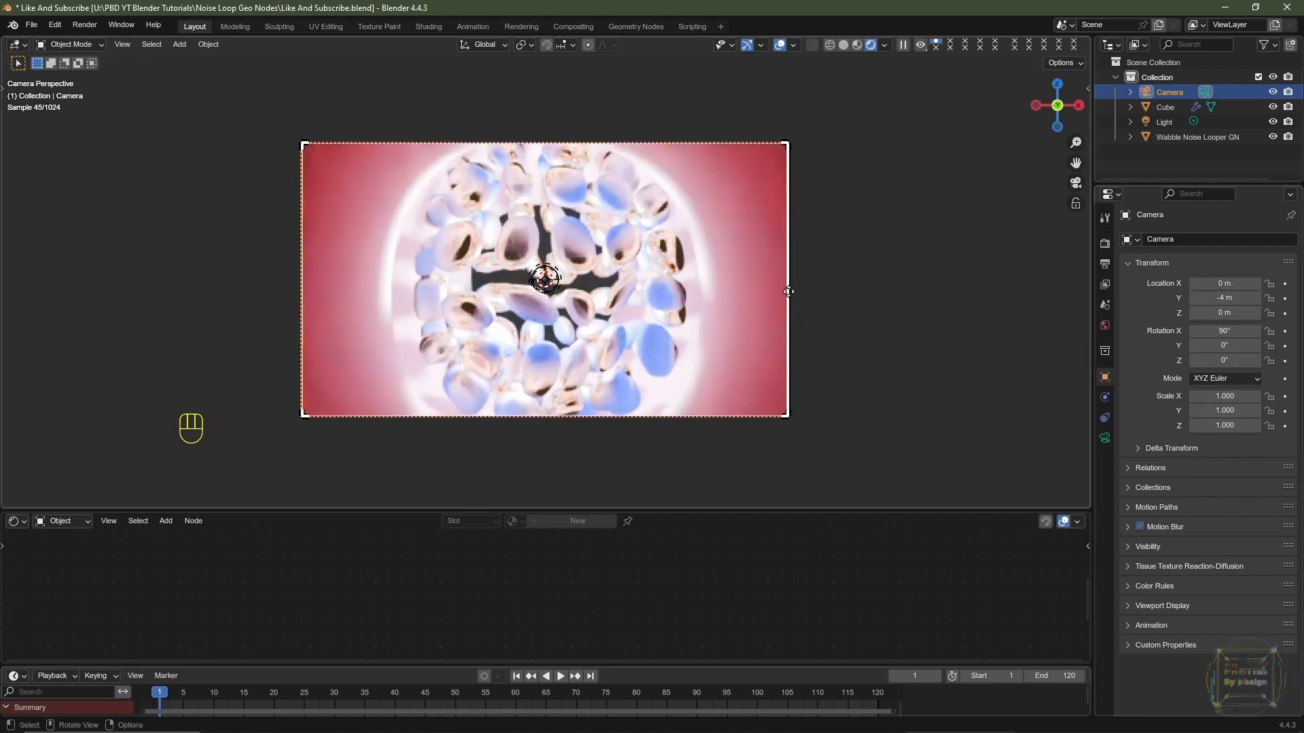
# Select the central light and set its power to 250 W
pyautogui.click(545, 278)
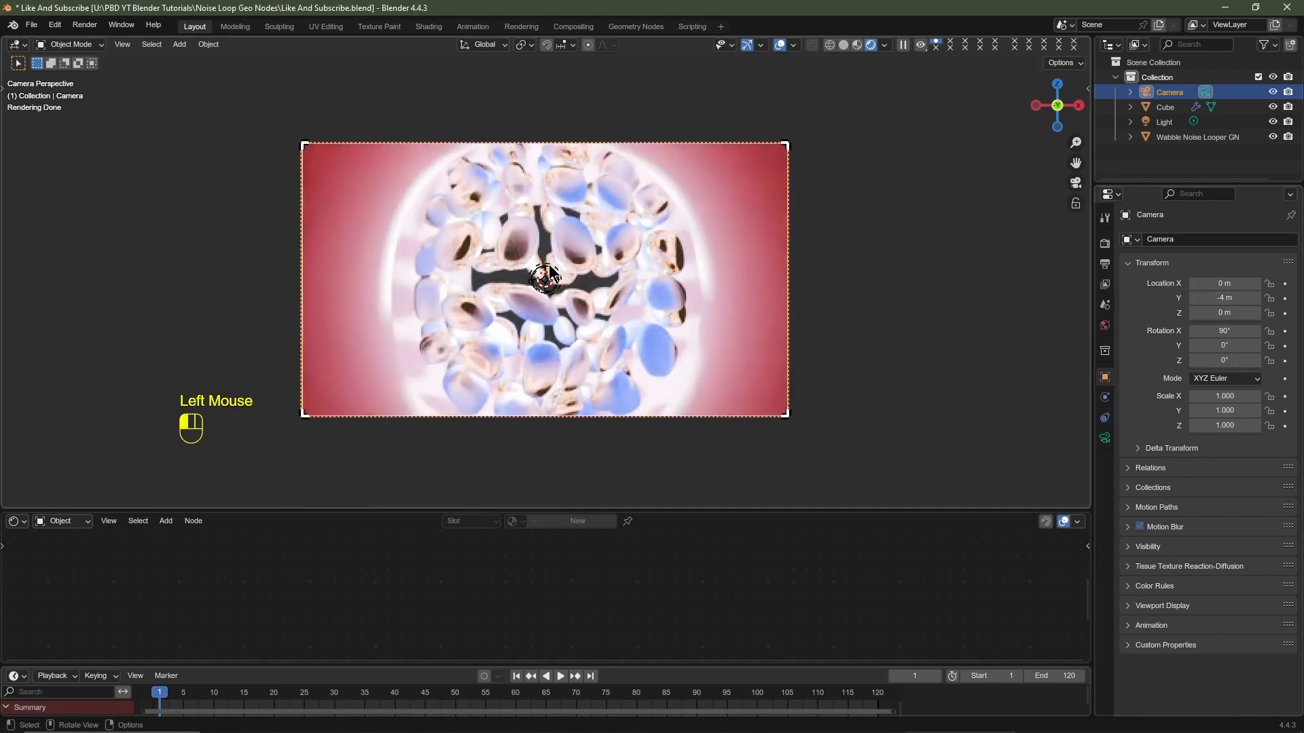
pyautogui.click(1105, 438)
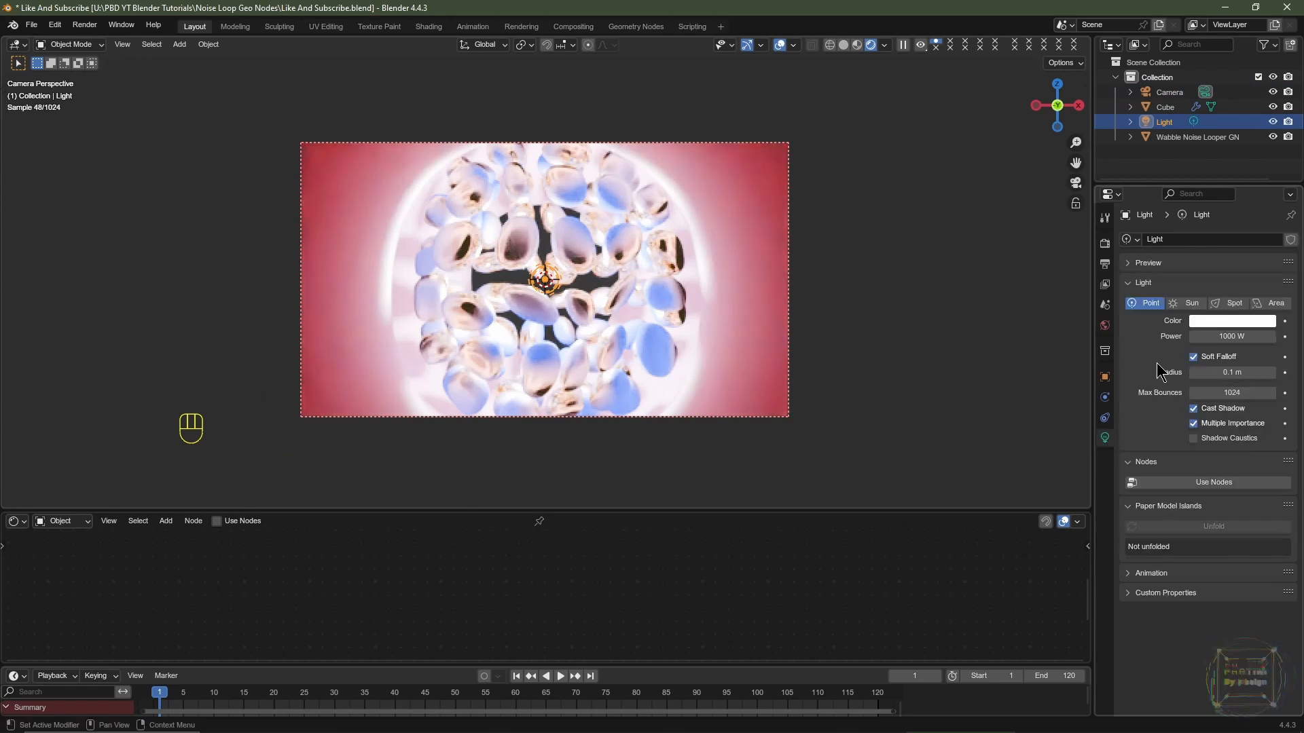
pyautogui.click(1219, 338)
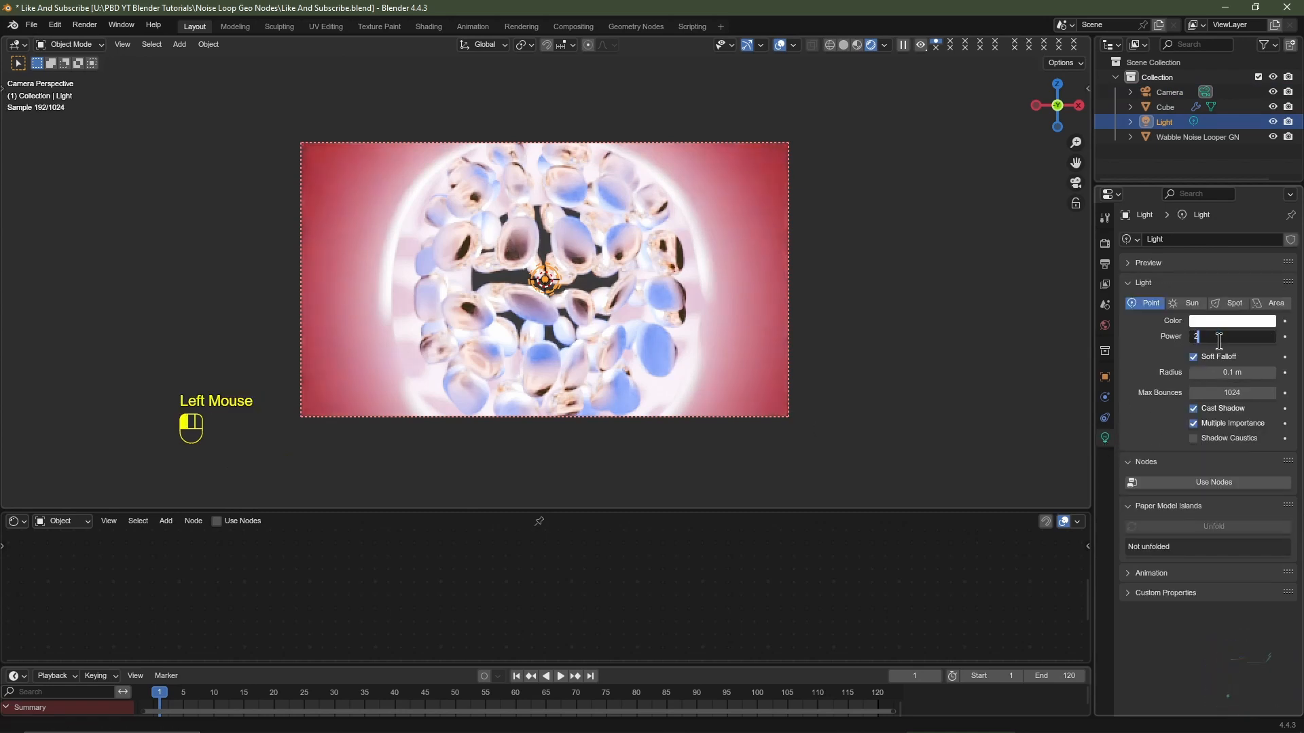
pyautogui.press('Return')
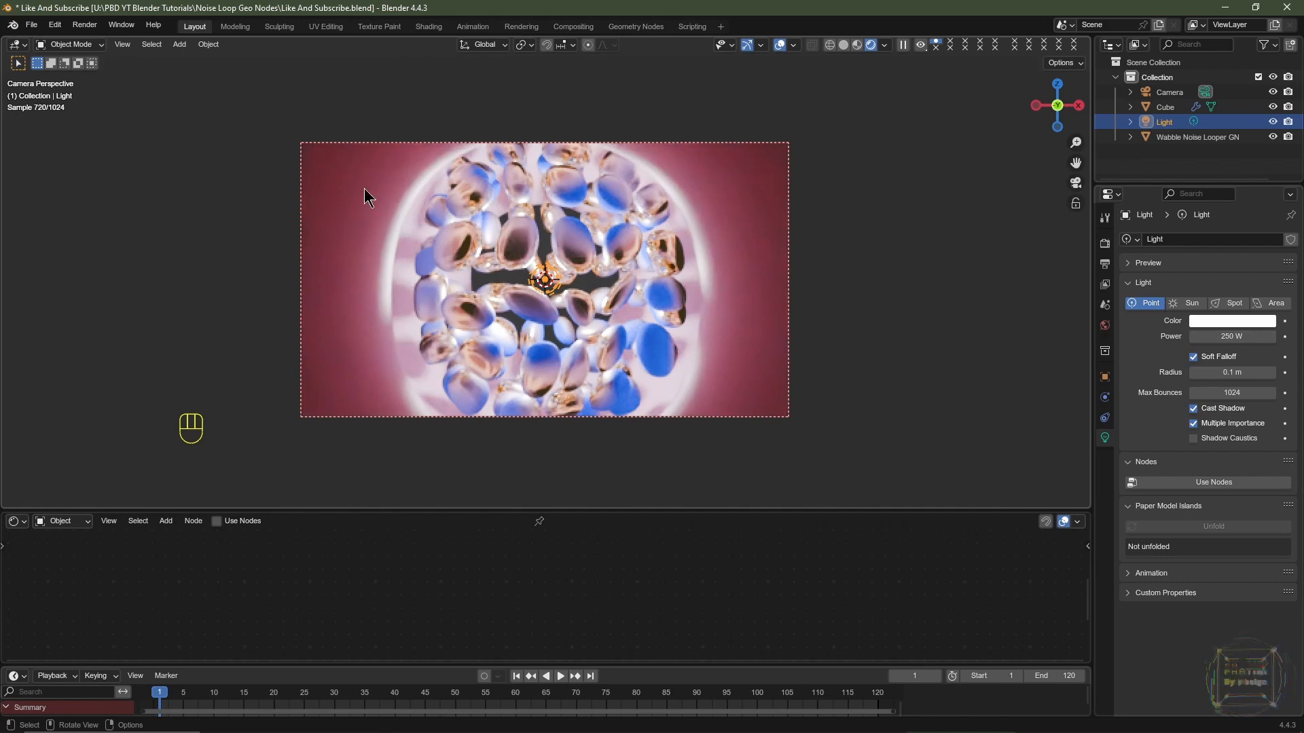
# Select the outer cube, enlarge the Shader Editor area and set the Roughness of its pink material to 1
pyautogui.click(751, 235)
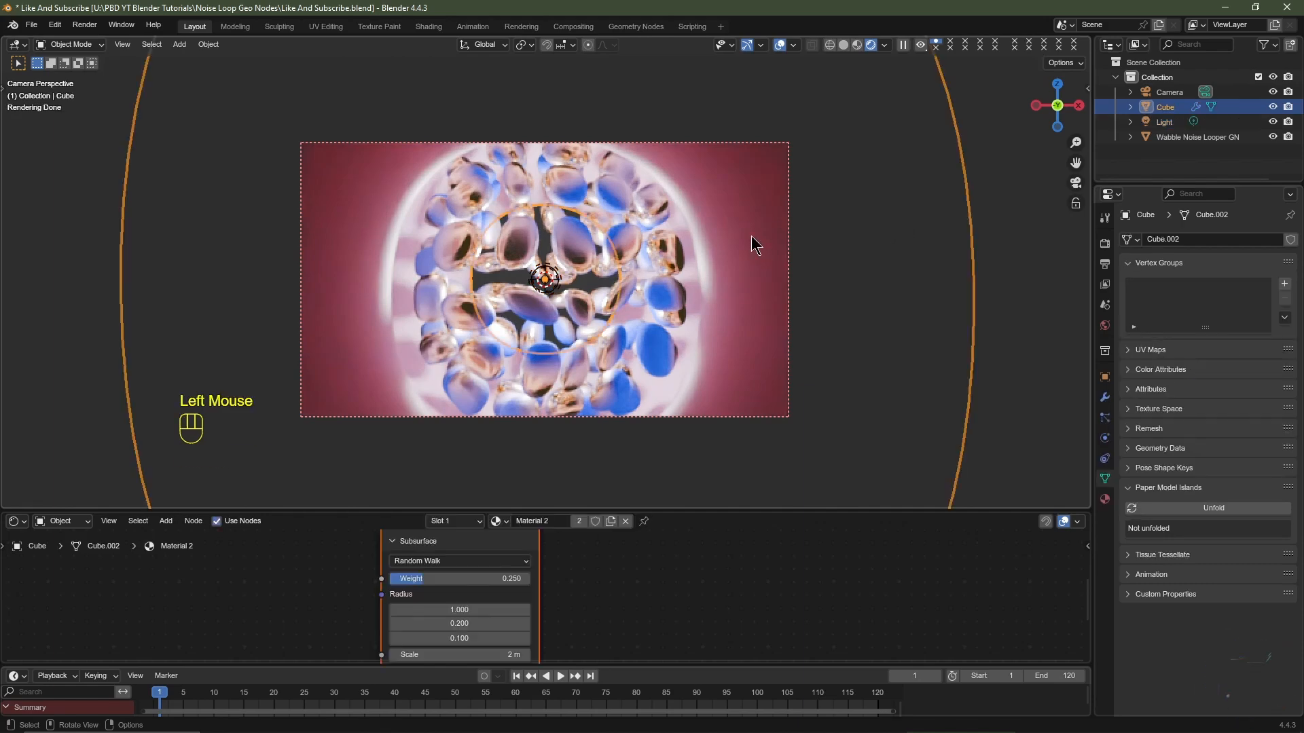
pyautogui.scroll(-2, 757, 241)
pyautogui.moveTo(835, 256); pyautogui.dragTo(740, 283, button='middle')
pyautogui.scroll(-2, 744, 286)
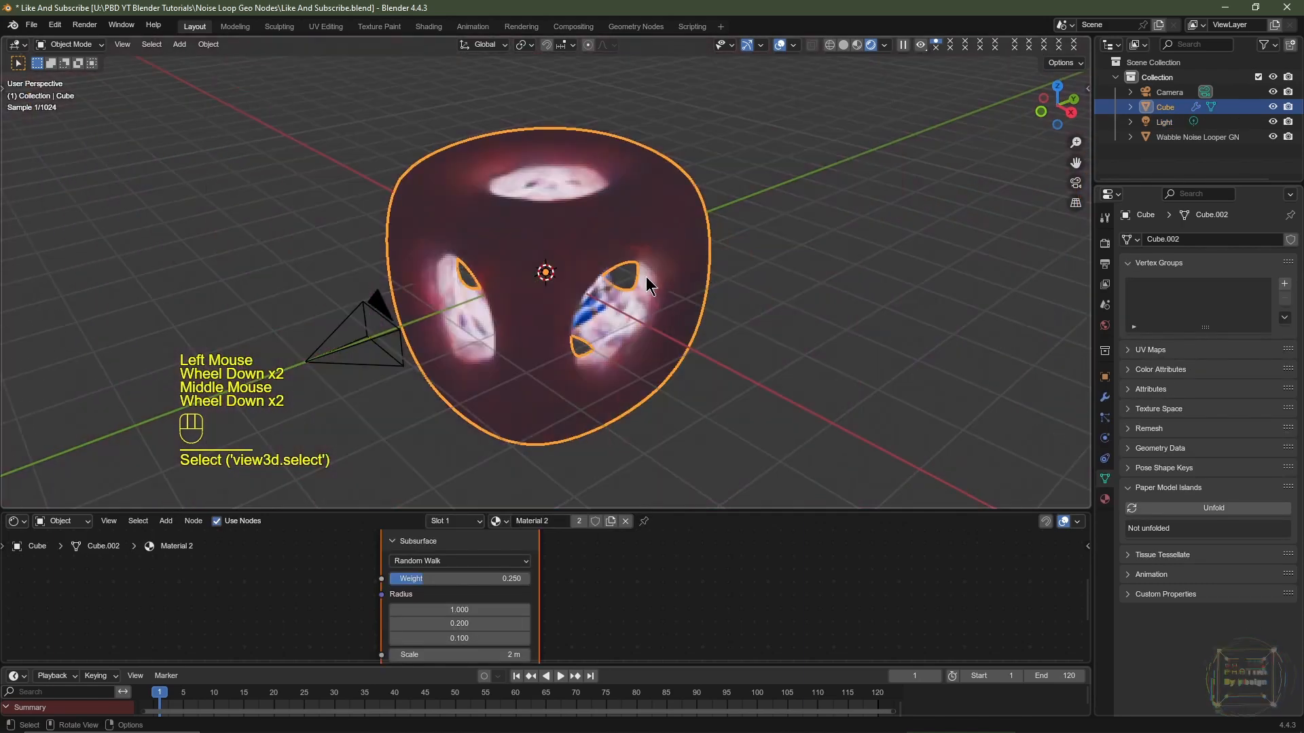
pyautogui.press('KP_0')
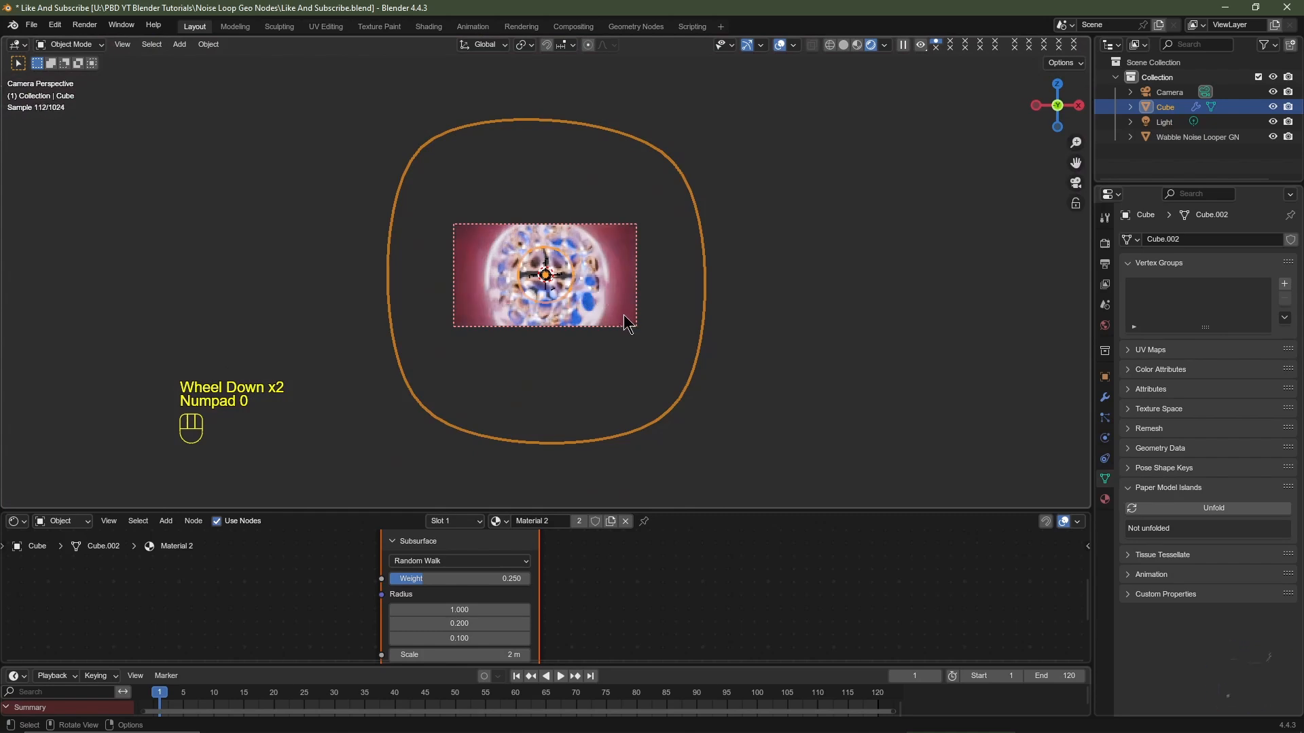
pyautogui.scroll(2, 611, 319)
pyautogui.moveTo(611, 510); pyautogui.dragTo(611, 400)
pyautogui.moveTo(613, 520); pyautogui.dragTo(664, 600, button='middle')
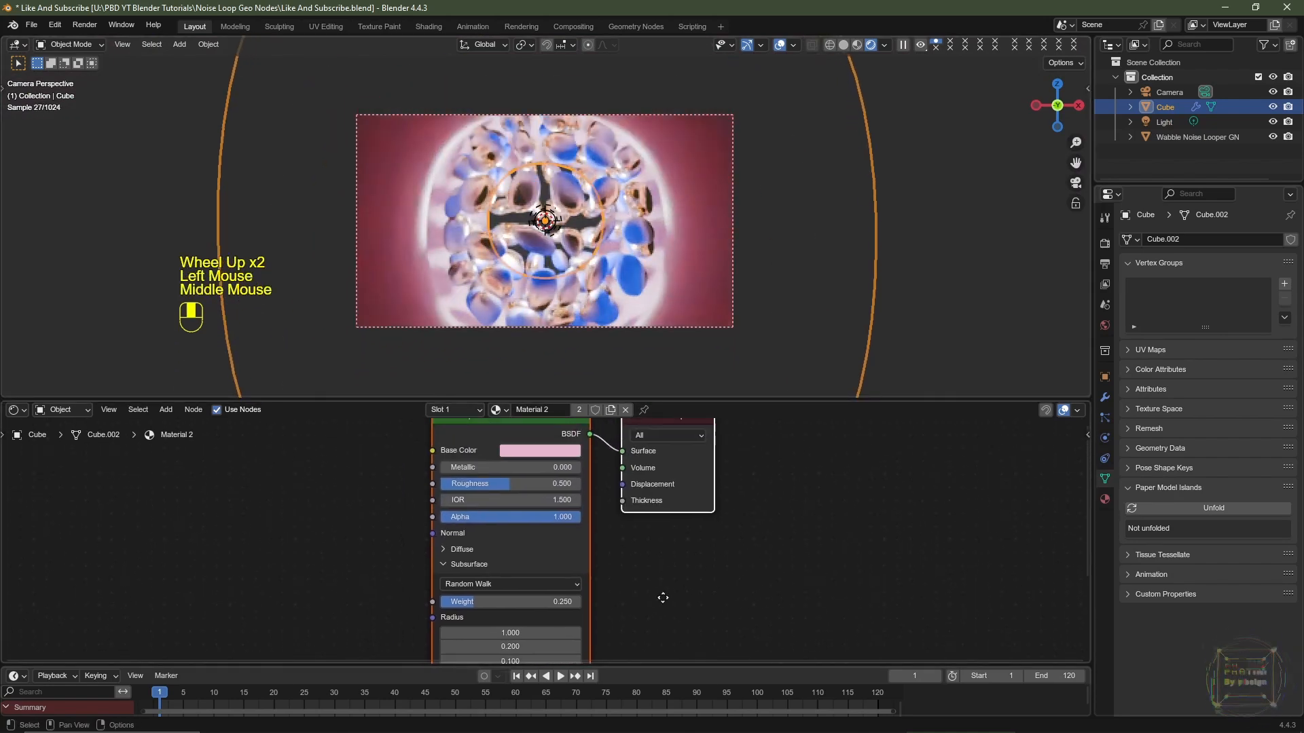
pyautogui.scroll(3, 629, 550)
pyautogui.moveTo(629, 550); pyautogui.dragTo(524, 526, button='middle')
pyautogui.moveTo(524, 522); pyautogui.dragTo(577, 522)
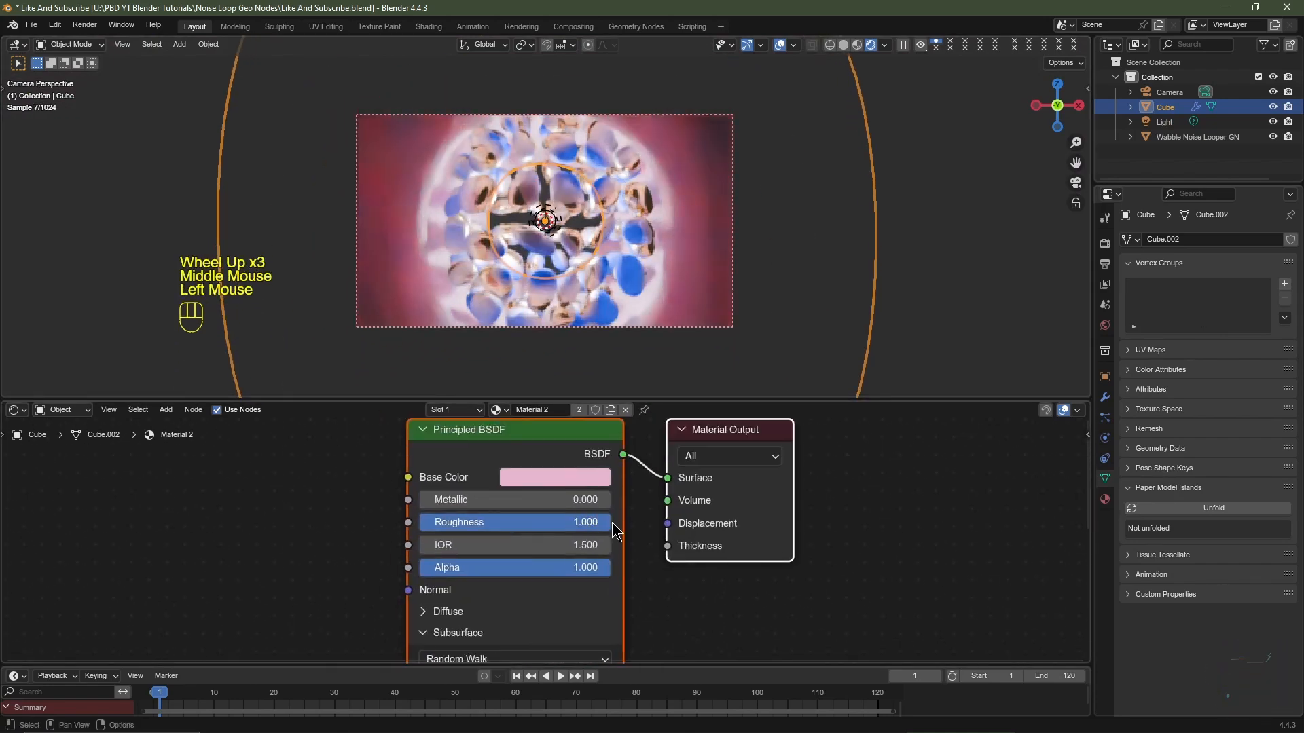
# Set the world background strength to 0
pyautogui.click(1105, 325)
pyautogui.doubleClick(1238, 345)
pyautogui.write('0')
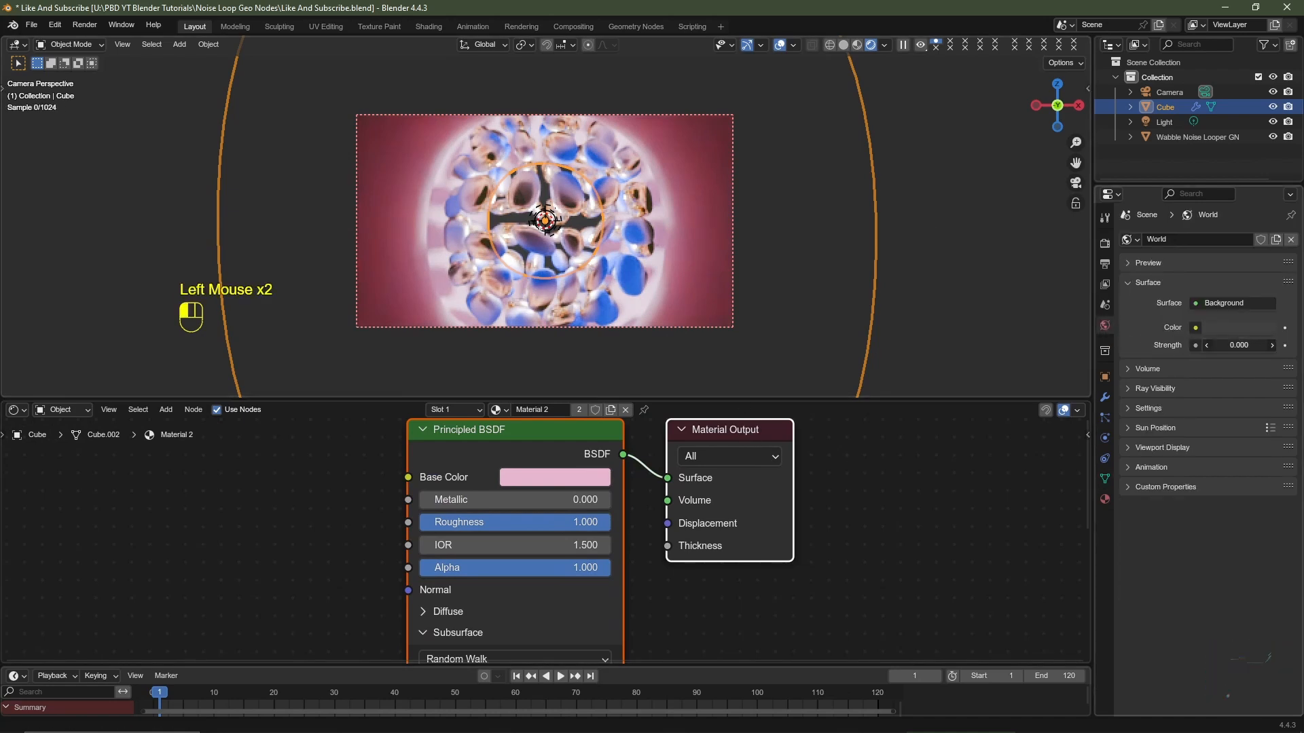
pyautogui.press('Return')
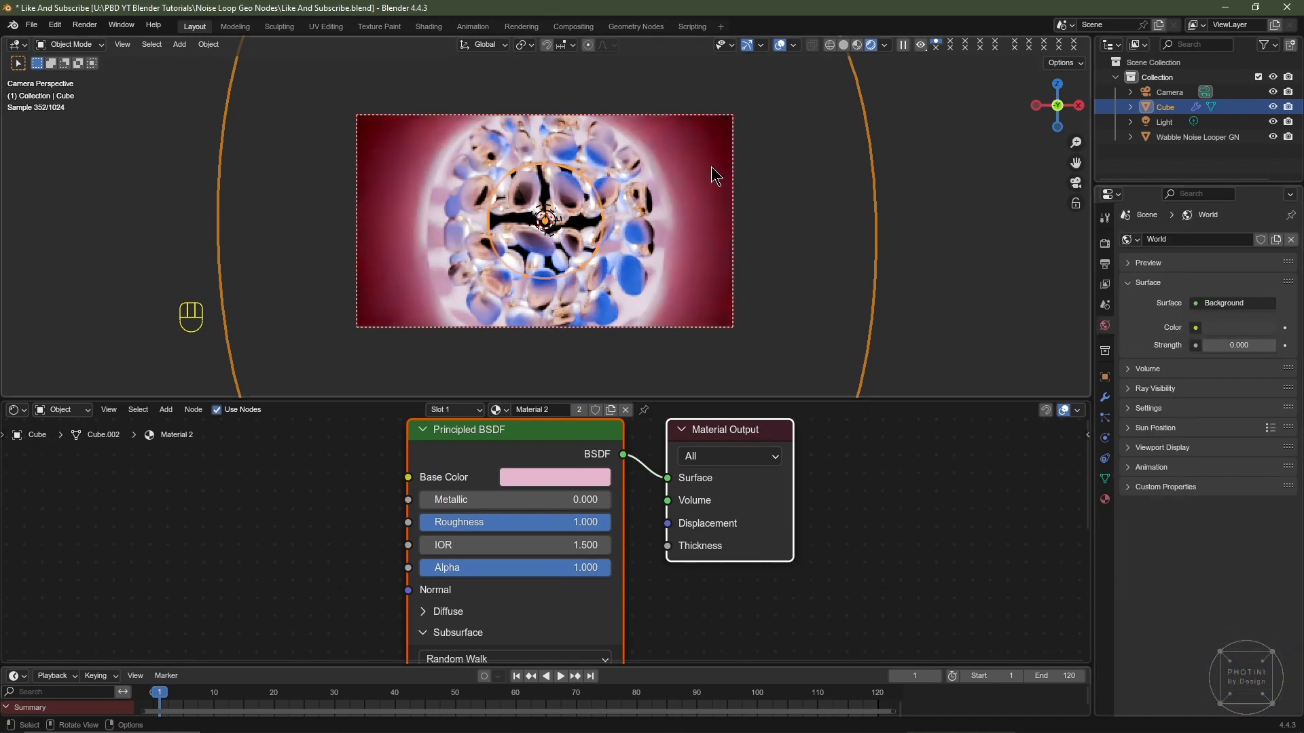
# Set the final render's noise threshold to 0.025 and max samples to 512, and save the file
pyautogui.click(1105, 244)
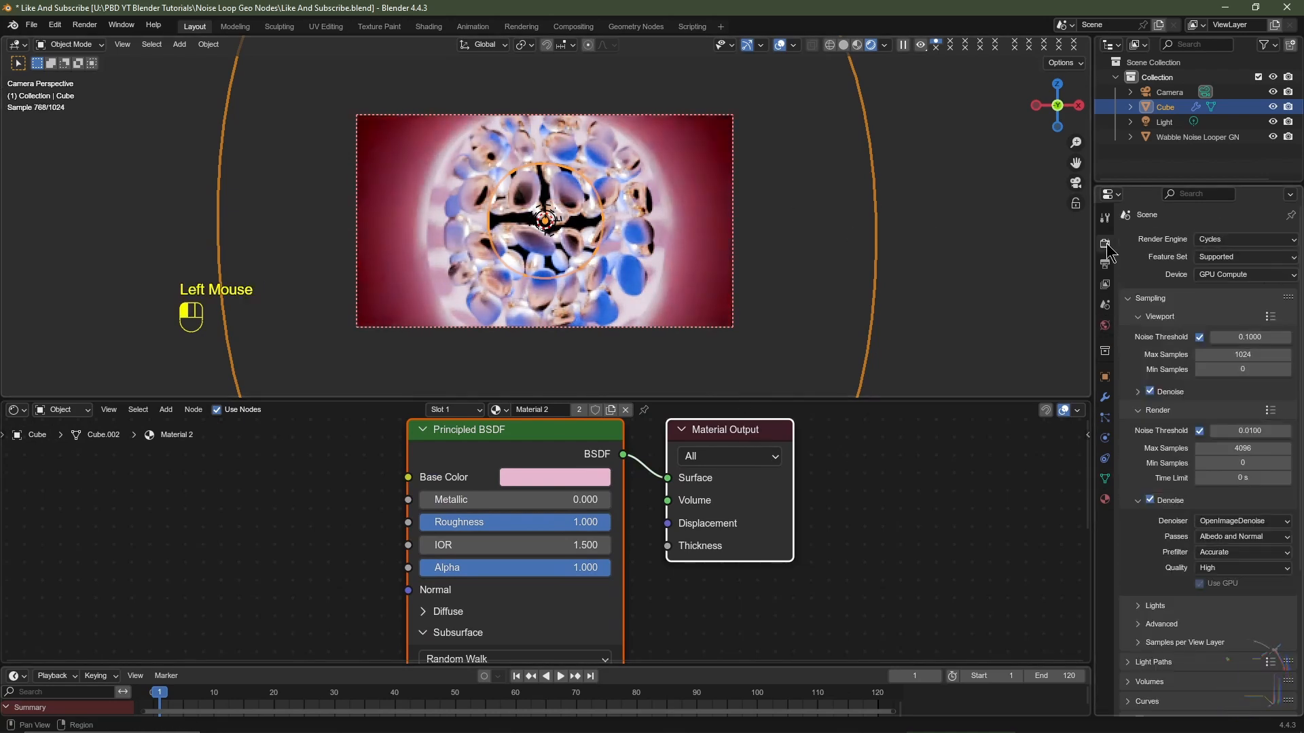
pyautogui.doubleClick(1244, 430)
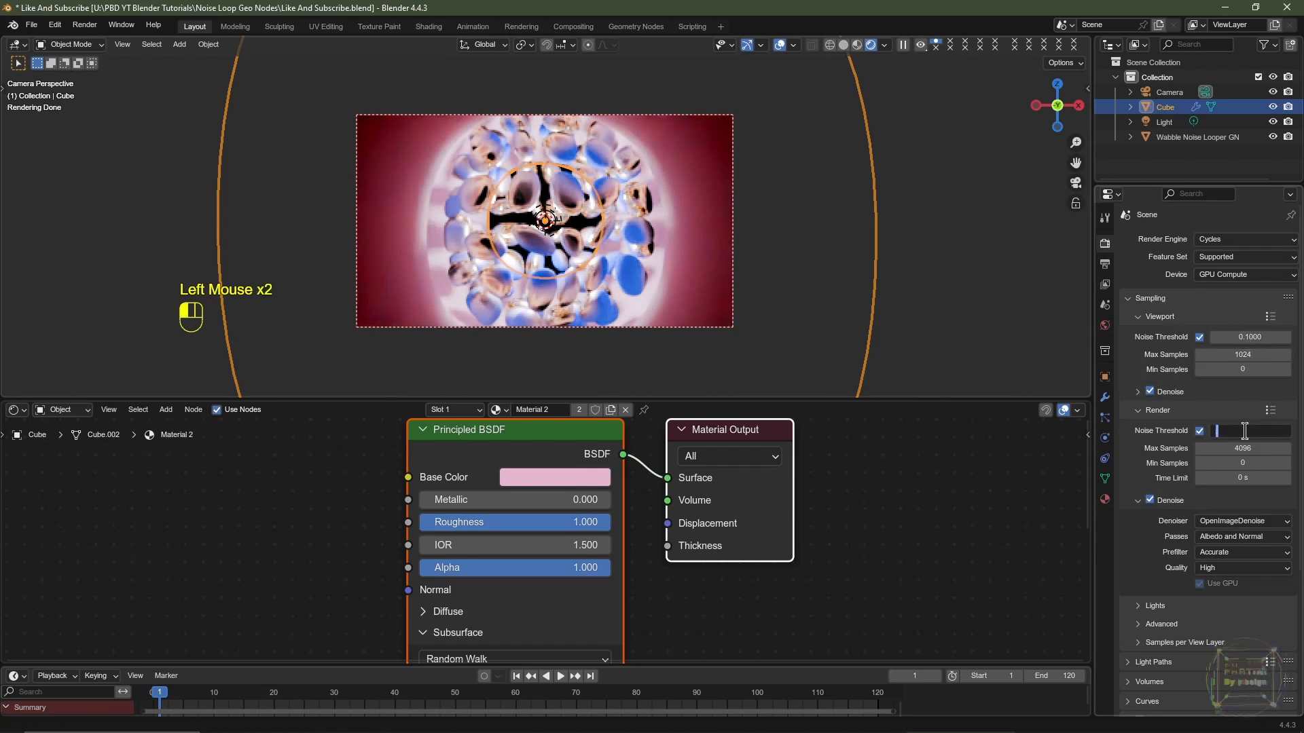
pyautogui.write('.025')
pyautogui.press('Tab')
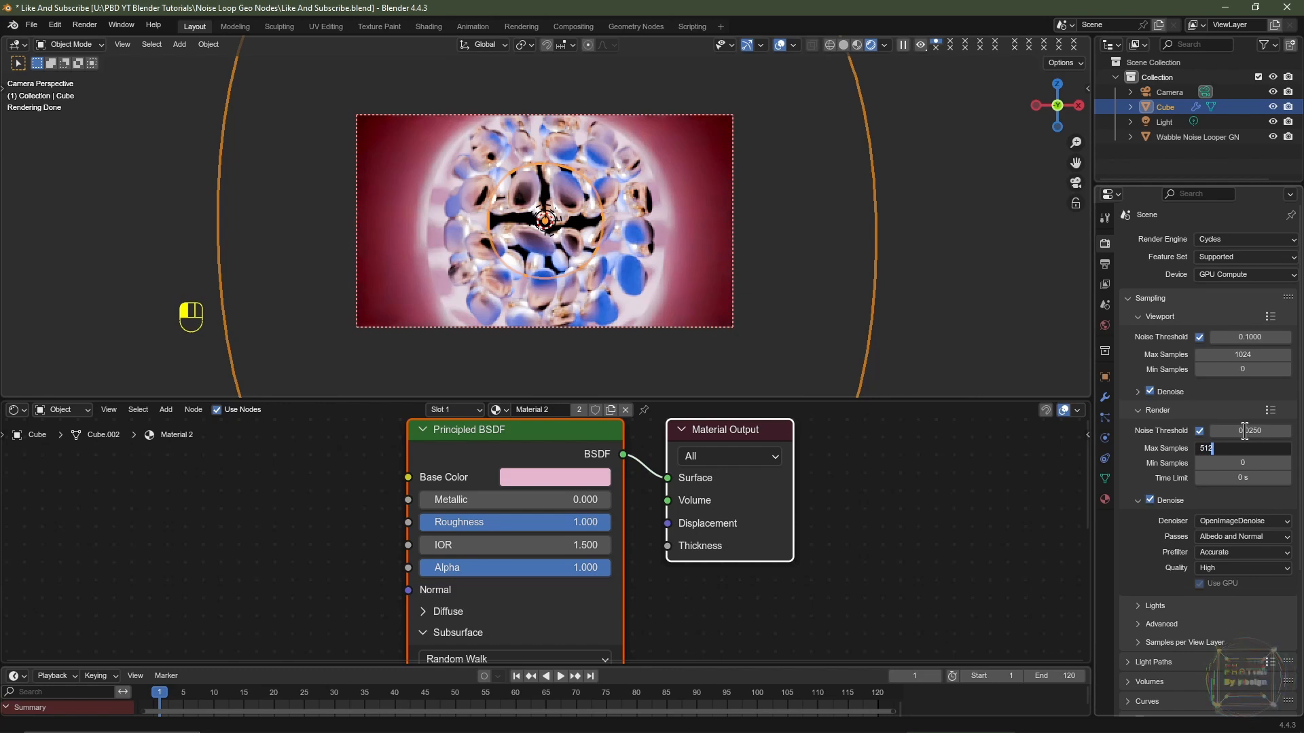
pyautogui.write('512')
pyautogui.press('Return')
pyautogui.hotkey('ctrl', 's')
# Select the Wabble Noise Looper GN object and change the upper Color Ramp's middle stop at 0.500 to pink
pyautogui.scroll(3, 703, 263)
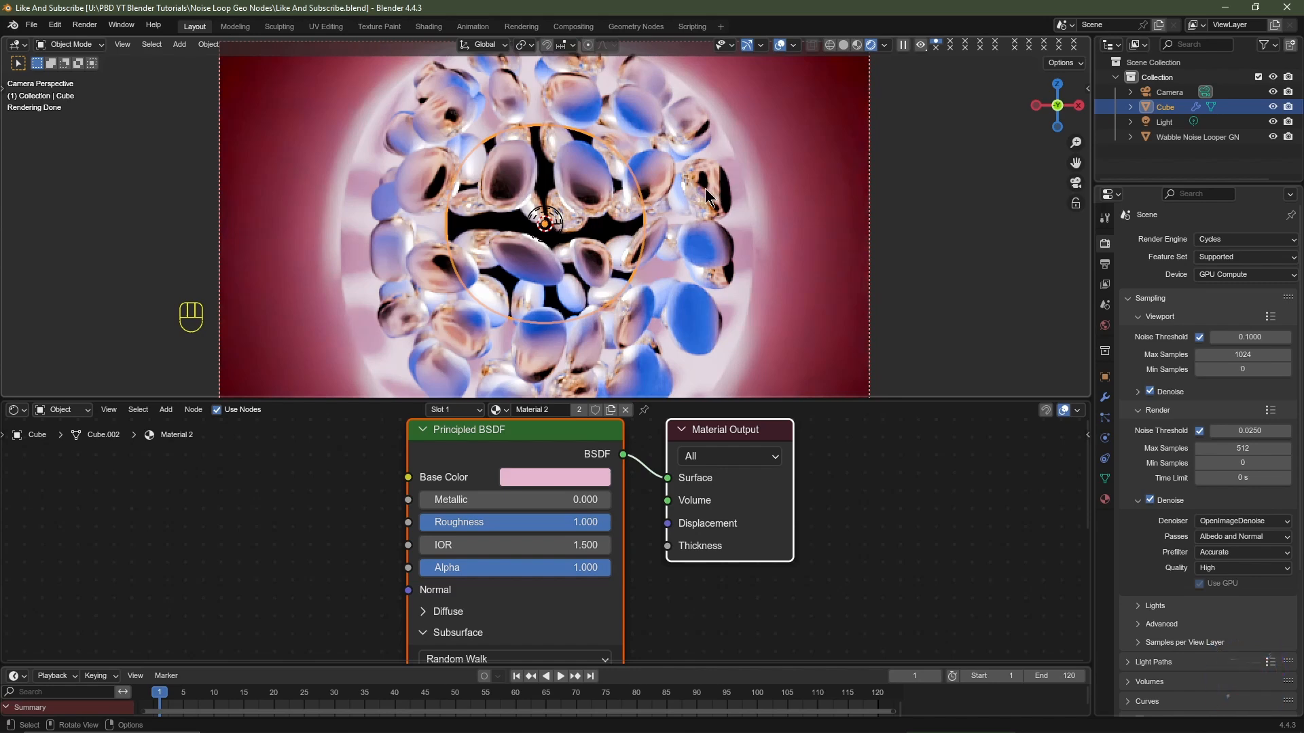
pyautogui.click(700, 192)
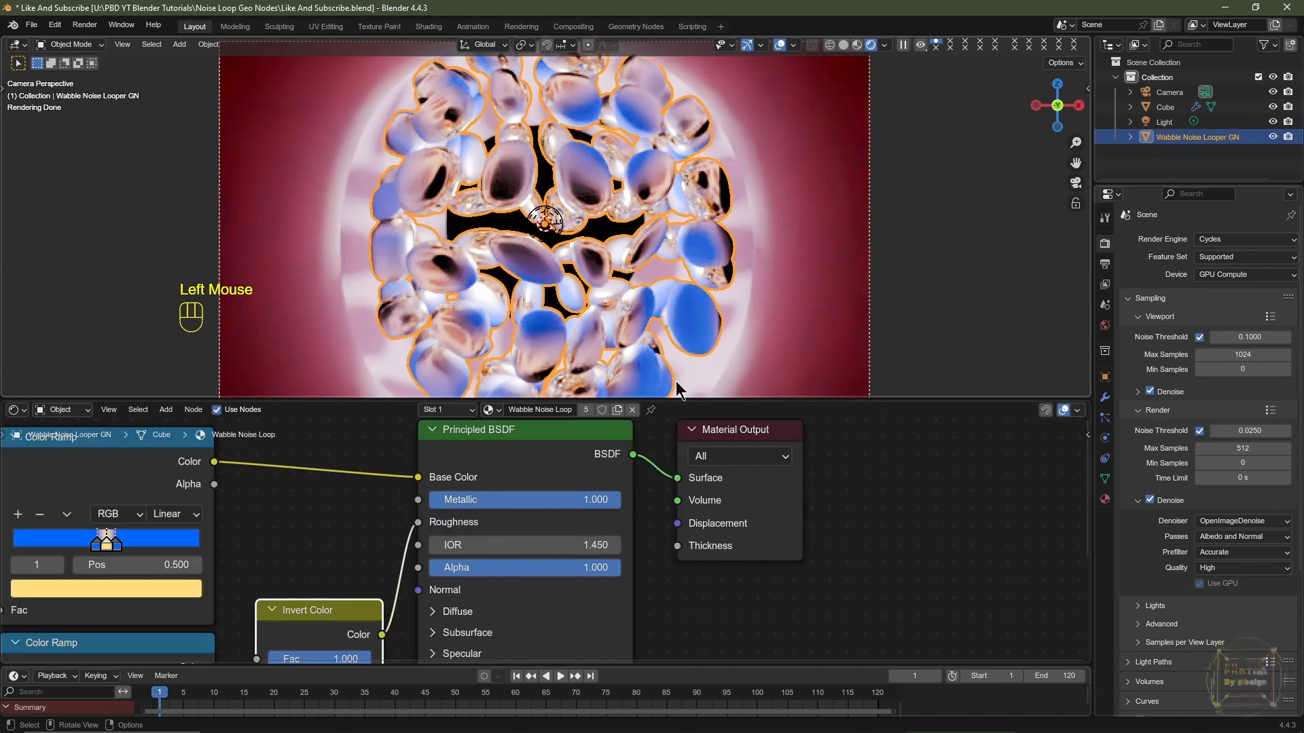
pyautogui.moveTo(678, 398); pyautogui.dragTo(678, 239)
pyautogui.scroll(-2, 689, 151)
pyautogui.scroll(2, 382, 432)
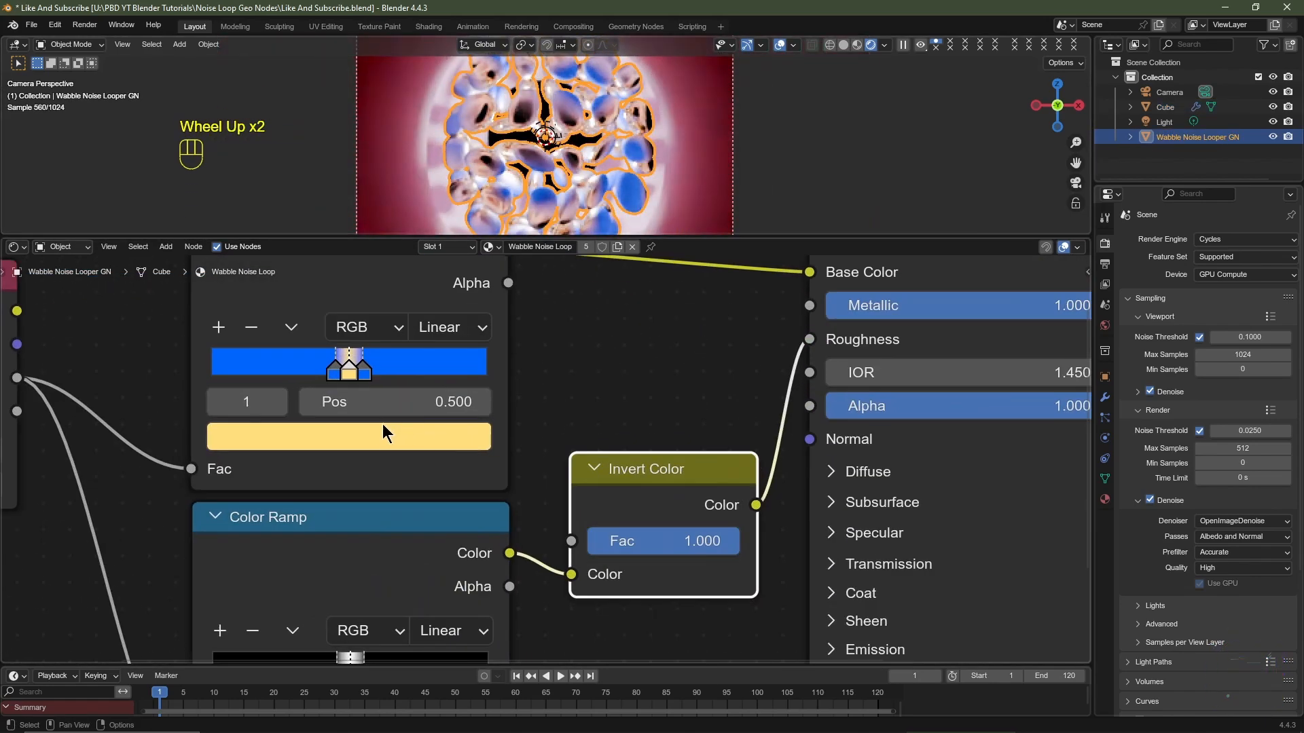
pyautogui.click(372, 438)
pyautogui.click(342, 159)
pyautogui.scroll(-2, 662, 532)
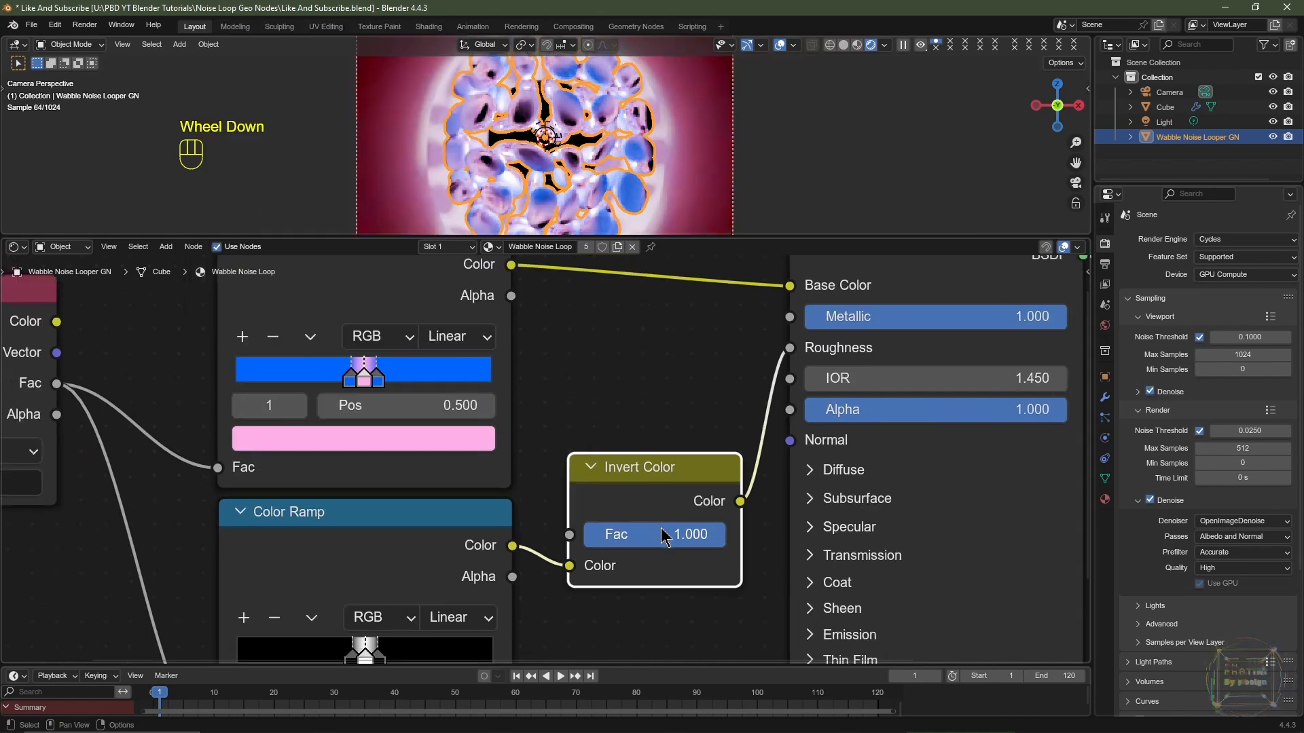
# Set the Principled BSDF's Metallic to 0 and link the lower Color Ramp's Color output to Subsurface Weight
pyautogui.moveTo(662, 532); pyautogui.dragTo(558, 500, button='middle')
pyautogui.moveTo(808, 344); pyautogui.dragTo(662, 345)
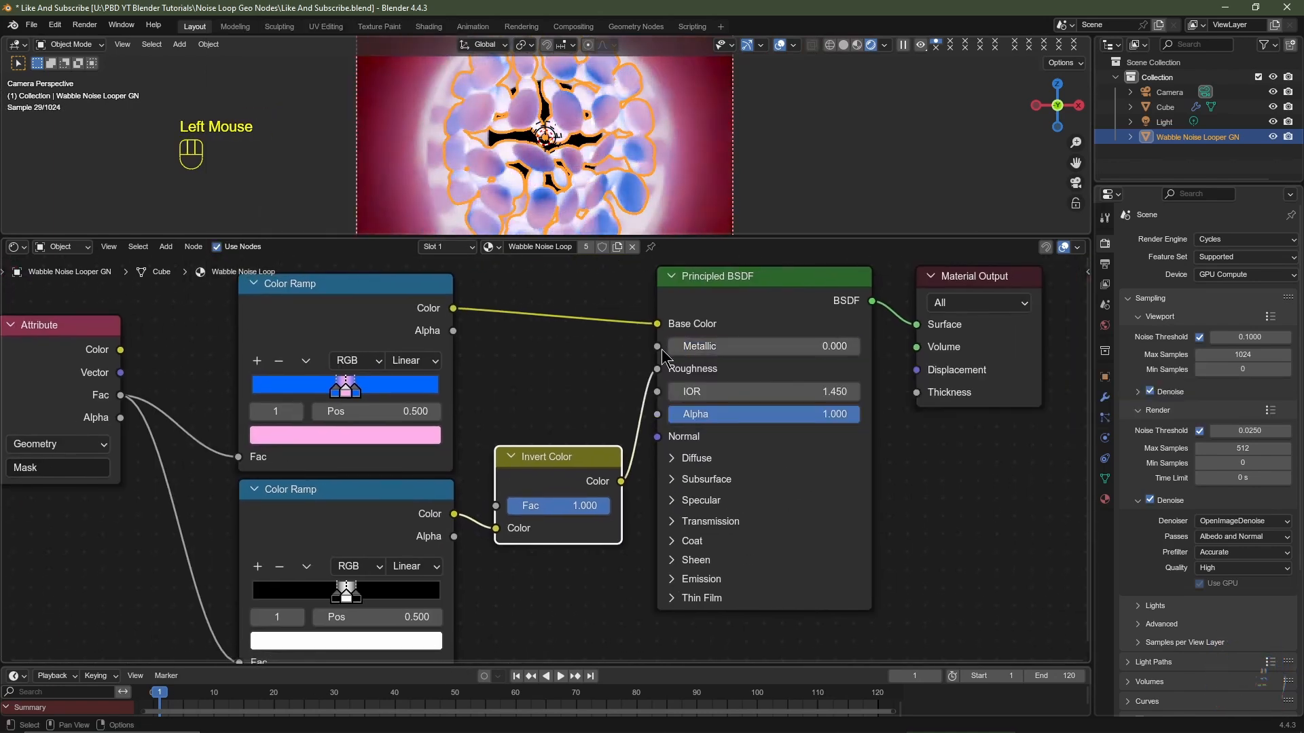
pyautogui.click(673, 481)
pyautogui.moveTo(415, 516); pyautogui.dragTo(411, 412, button='middle')
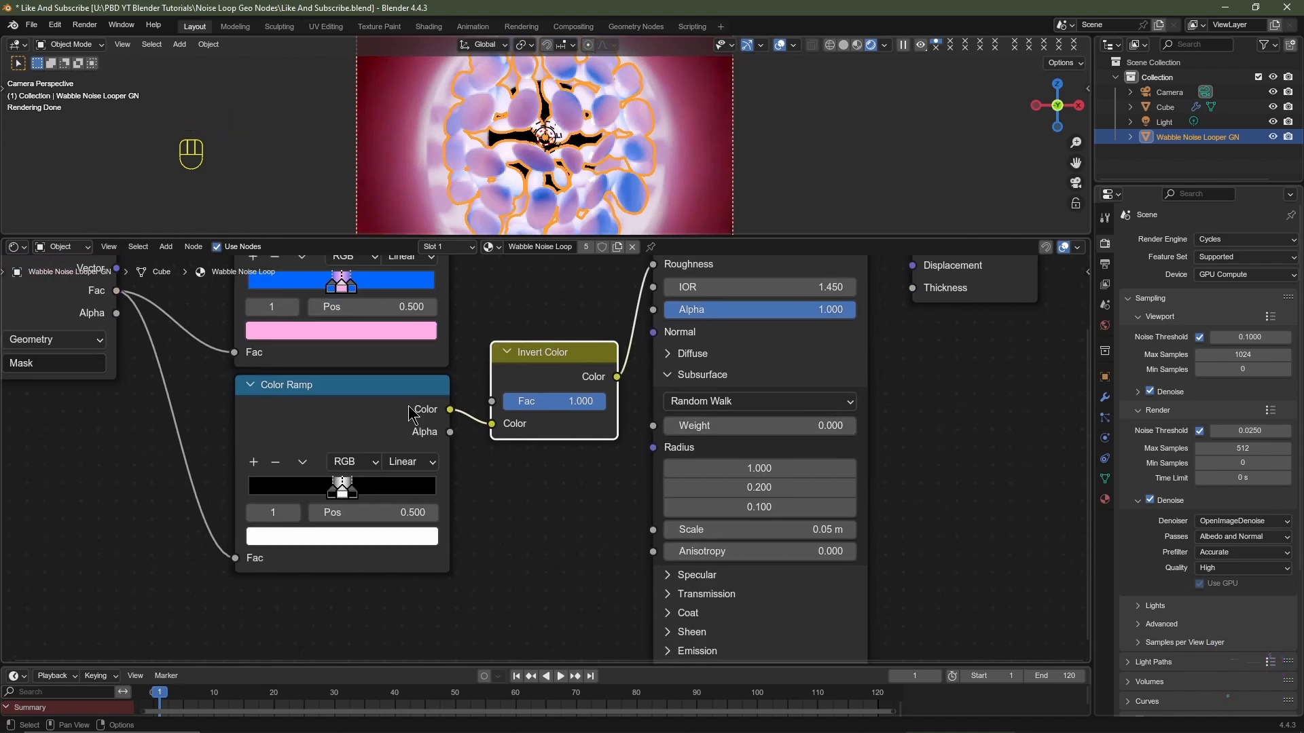
pyautogui.click(411, 413)
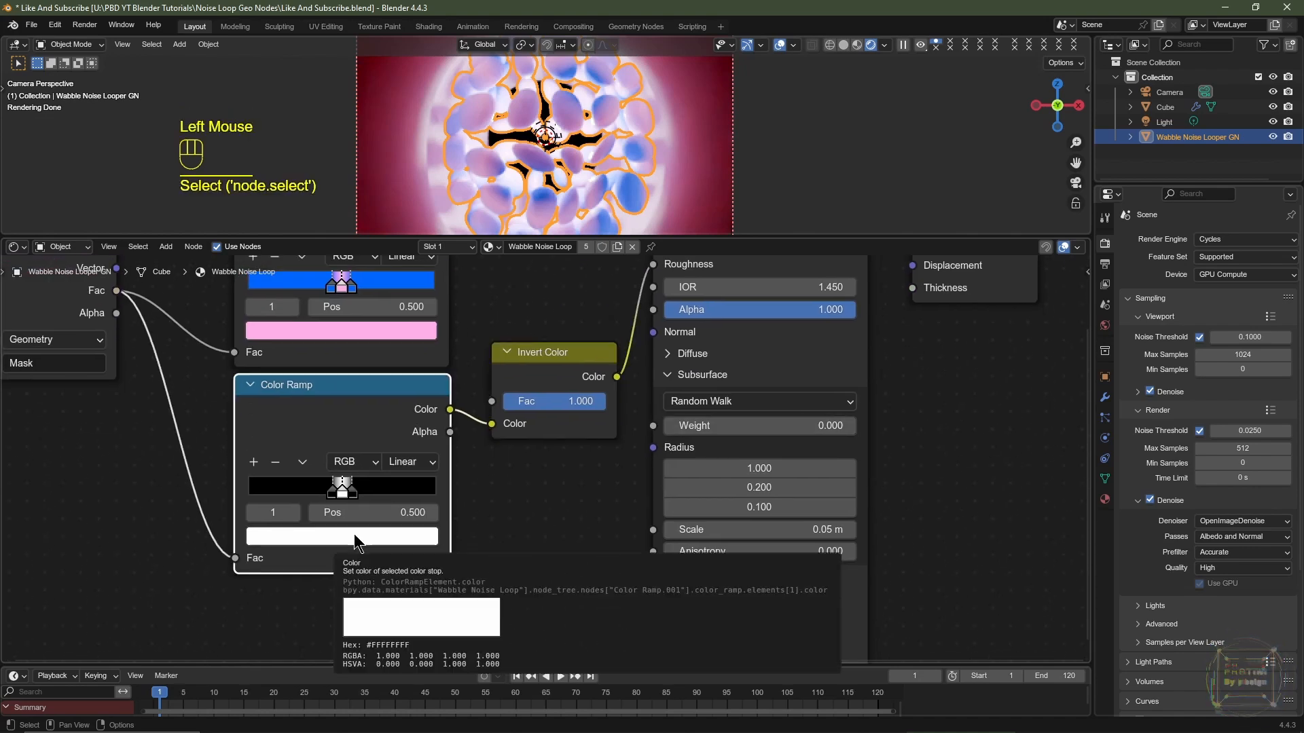
pyautogui.doubleClick(850, 426)
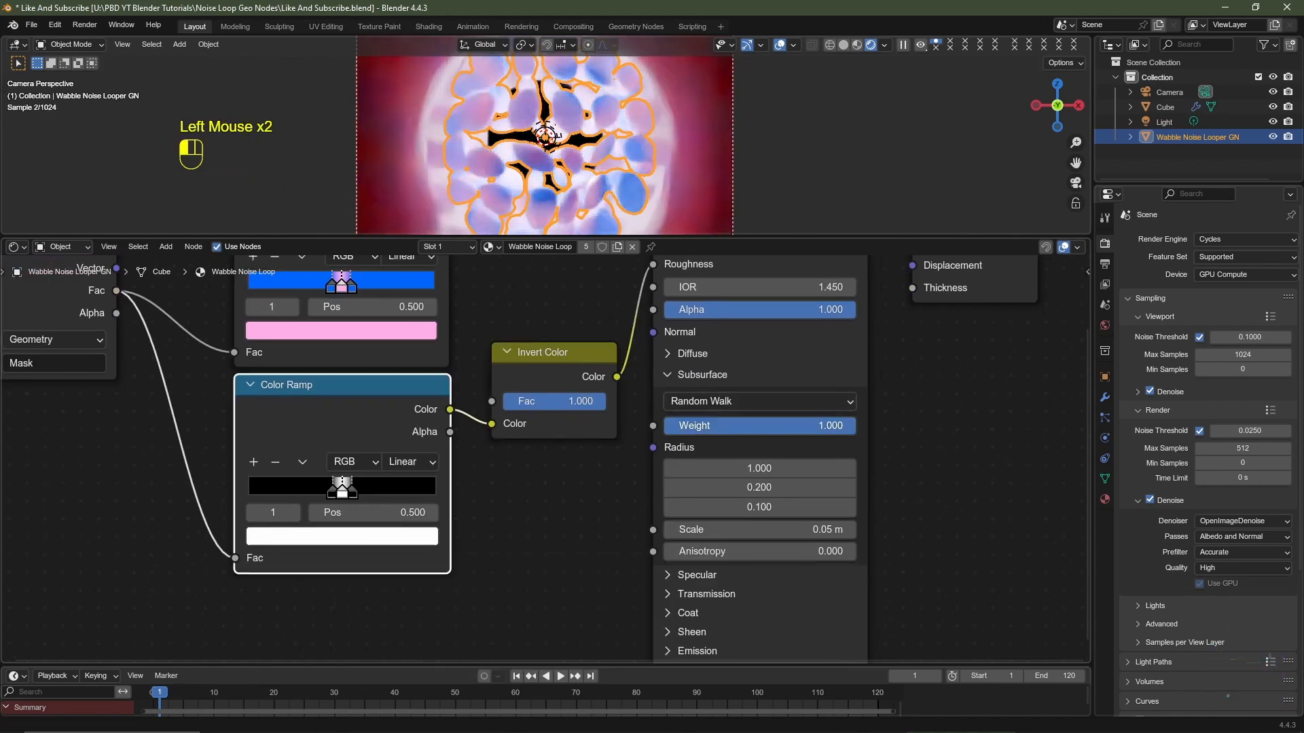
pyautogui.moveTo(450, 409); pyautogui.dragTo(654, 431)
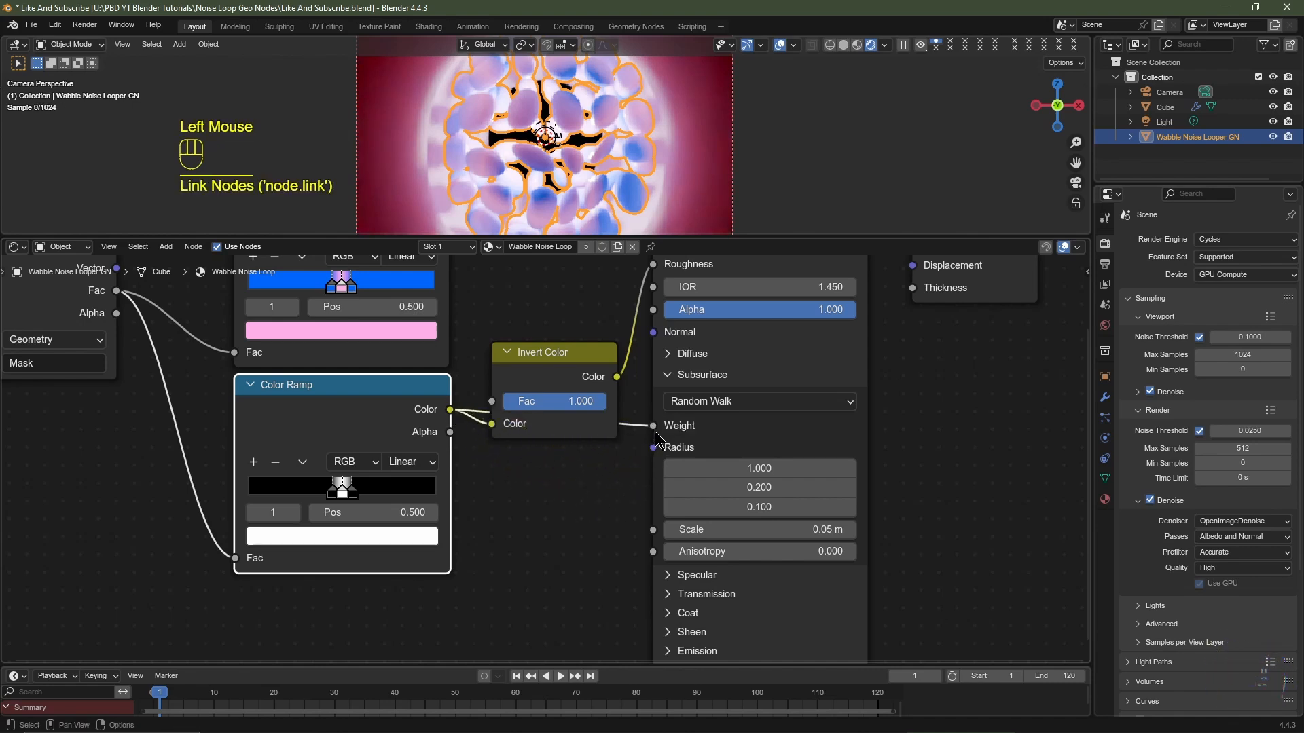
# Set the Wabble Noise Loop material's Subsurface Scale to 1 m and enlarge the 3D viewport area over the Shader Editor
pyautogui.click(734, 533)
pyautogui.write('1')
pyautogui.press('Return')
pyautogui.moveTo(721, 237); pyautogui.dragTo(702, 465)
pyautogui.scroll(1, 681, 400)
pyautogui.scroll(1, 681, 400)
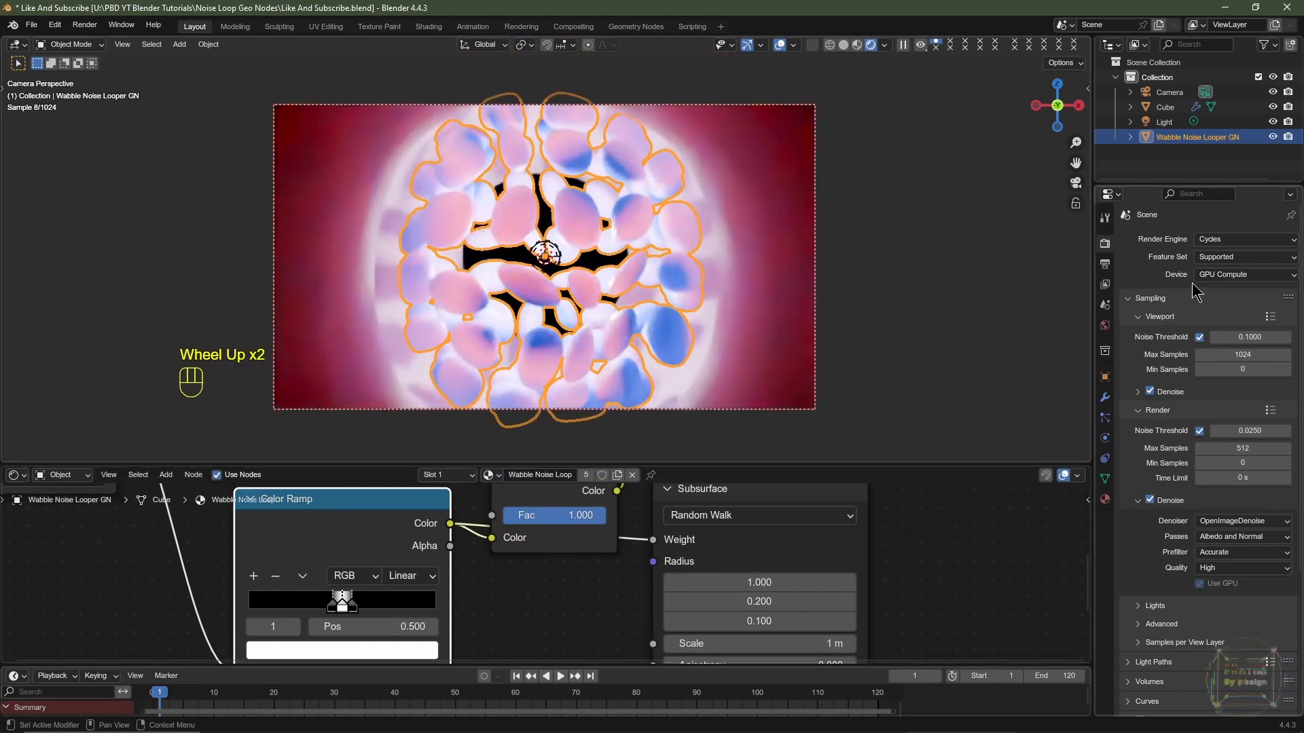
# Set the Light Paths' Diffuse and Glossy max bounces to 3 and disable Reflective and Refractive Caustics
pyautogui.scroll(-3, 1173, 352)
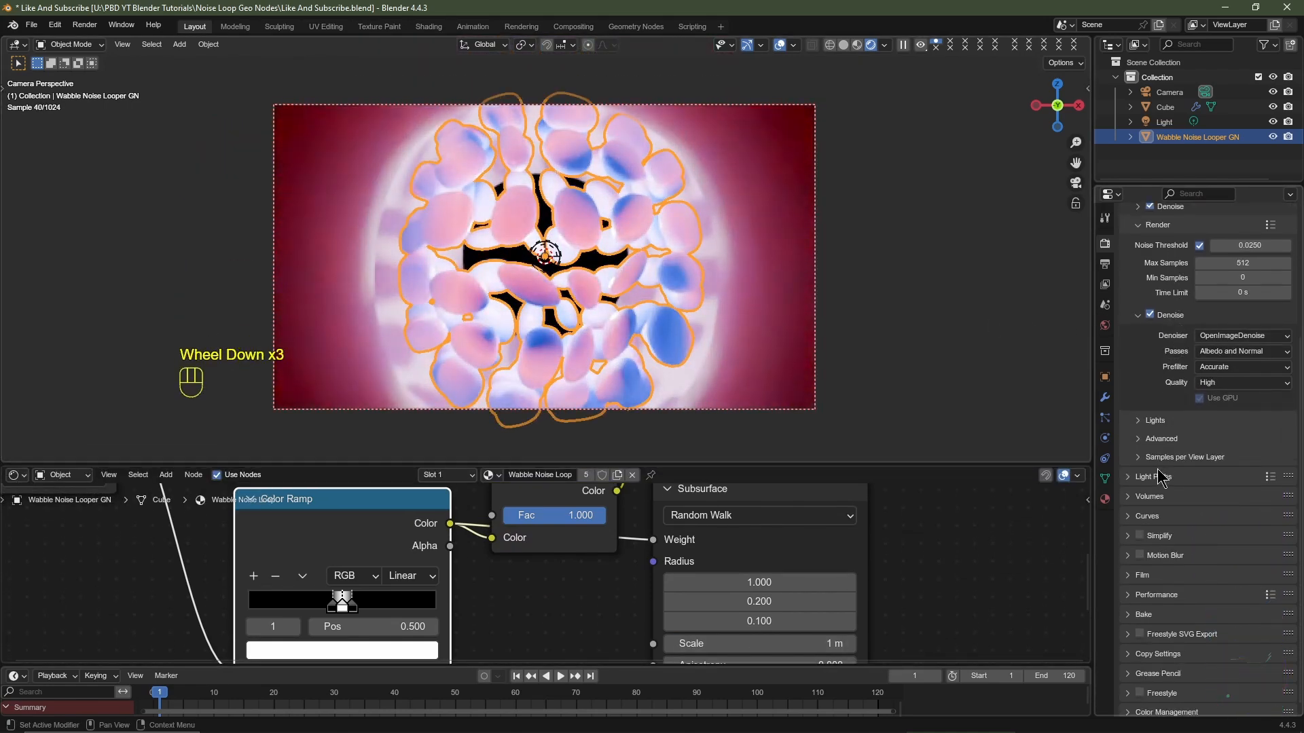
pyautogui.click(1162, 478)
pyautogui.scroll(-3, 1162, 500)
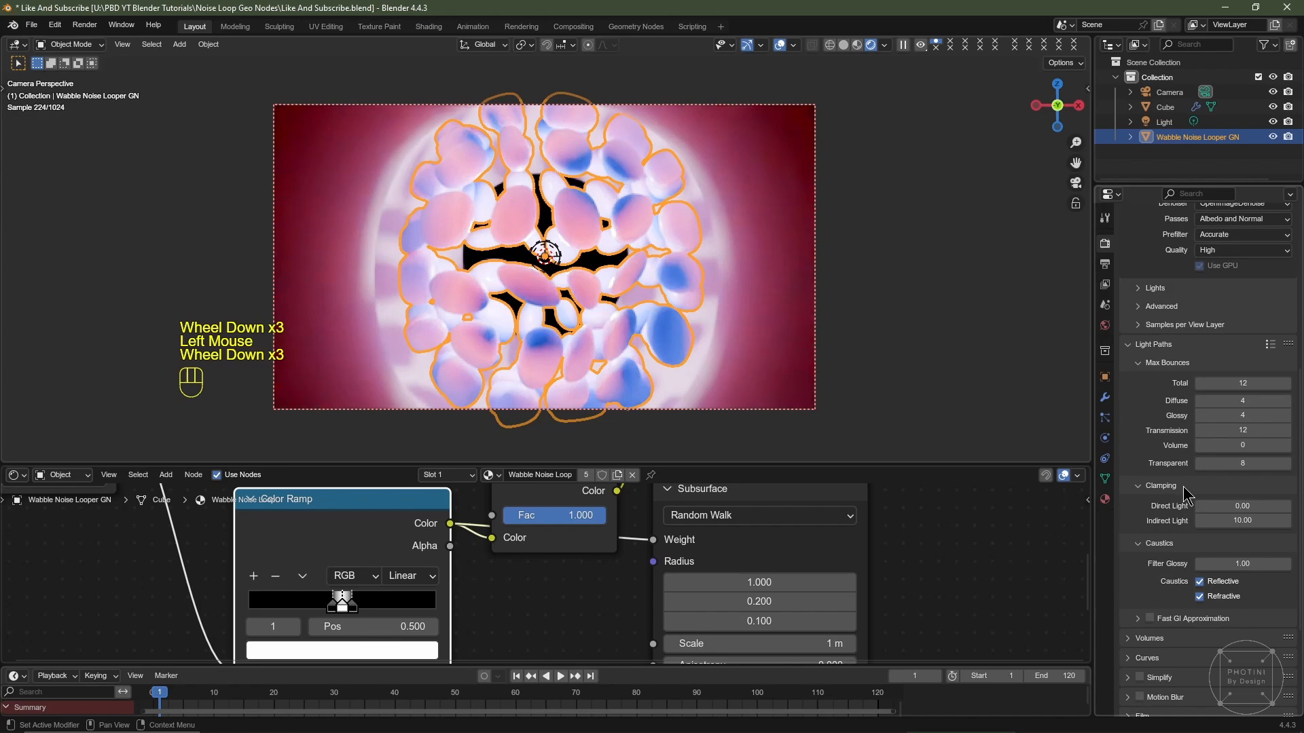
pyautogui.click(1200, 401)
pyautogui.click(1200, 416)
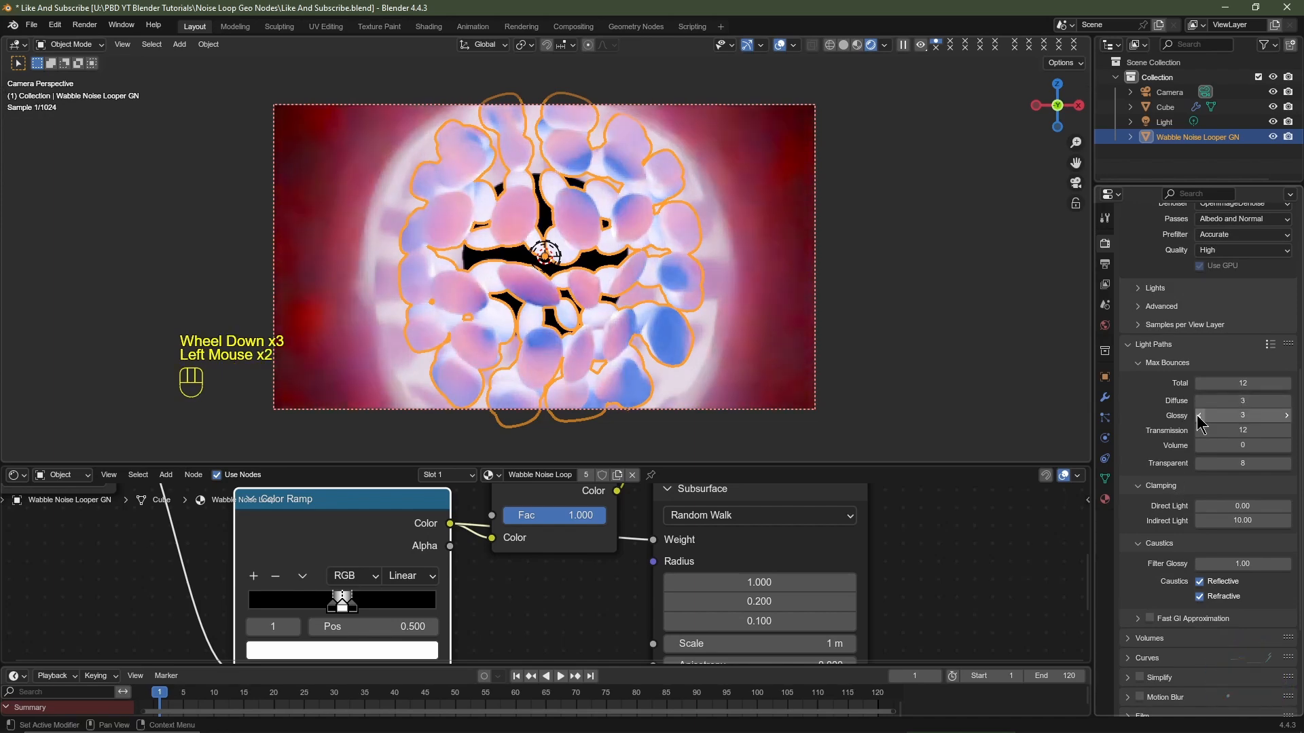
pyautogui.click(1200, 581)
pyautogui.click(1199, 597)
# Set the final render's Max Samples to 128
pyautogui.scroll(5, 1203, 597)
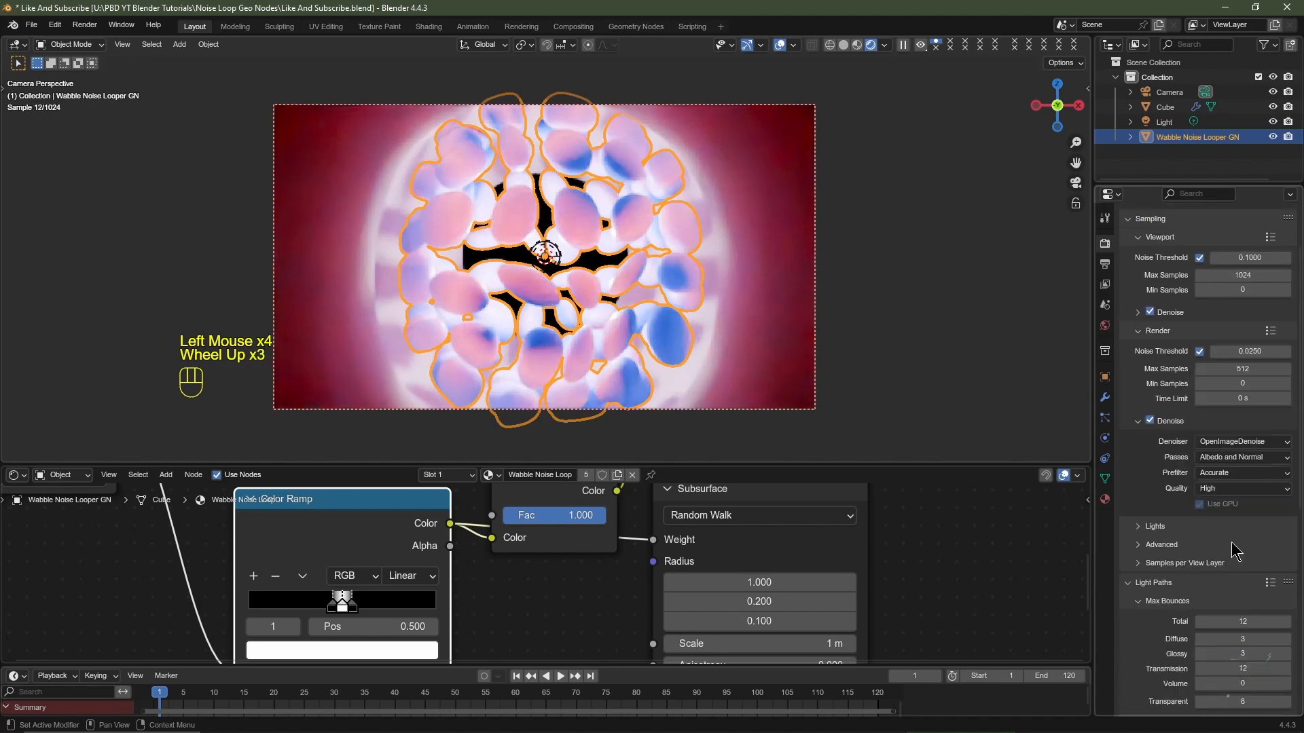
pyautogui.click(1229, 449)
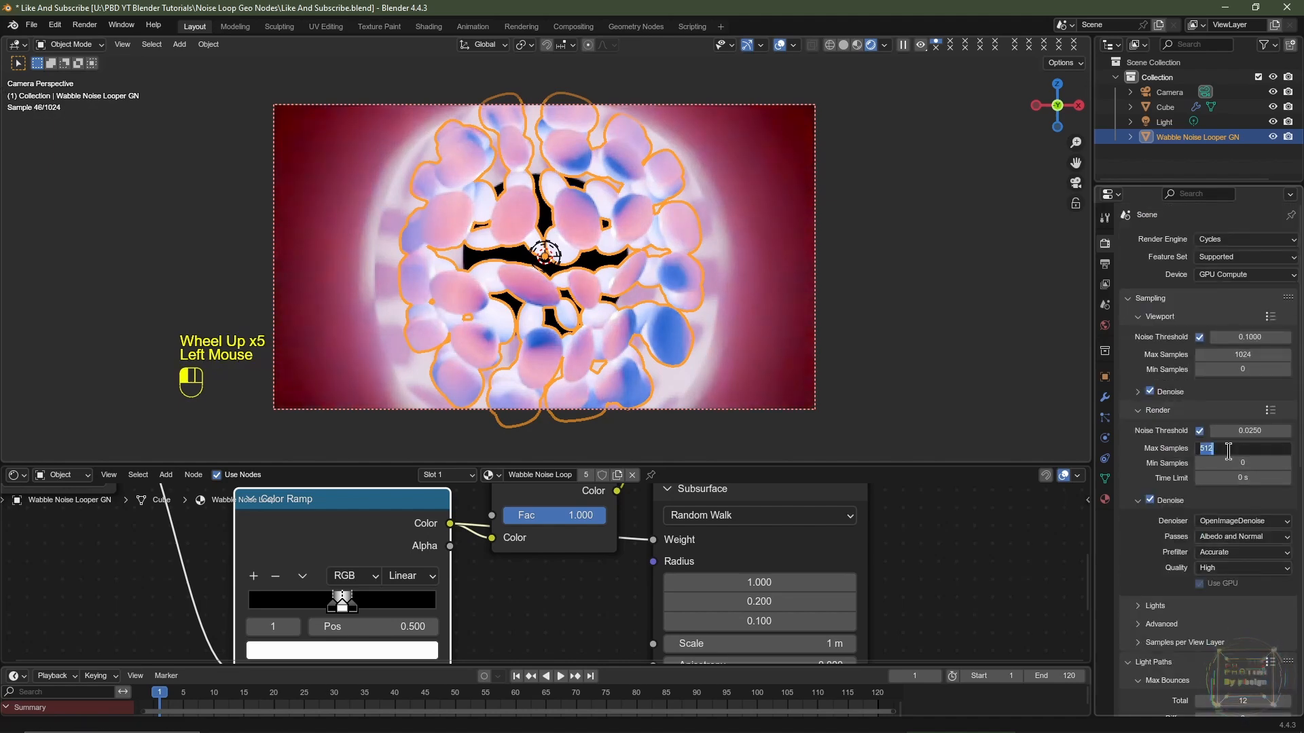
pyautogui.press('Return')
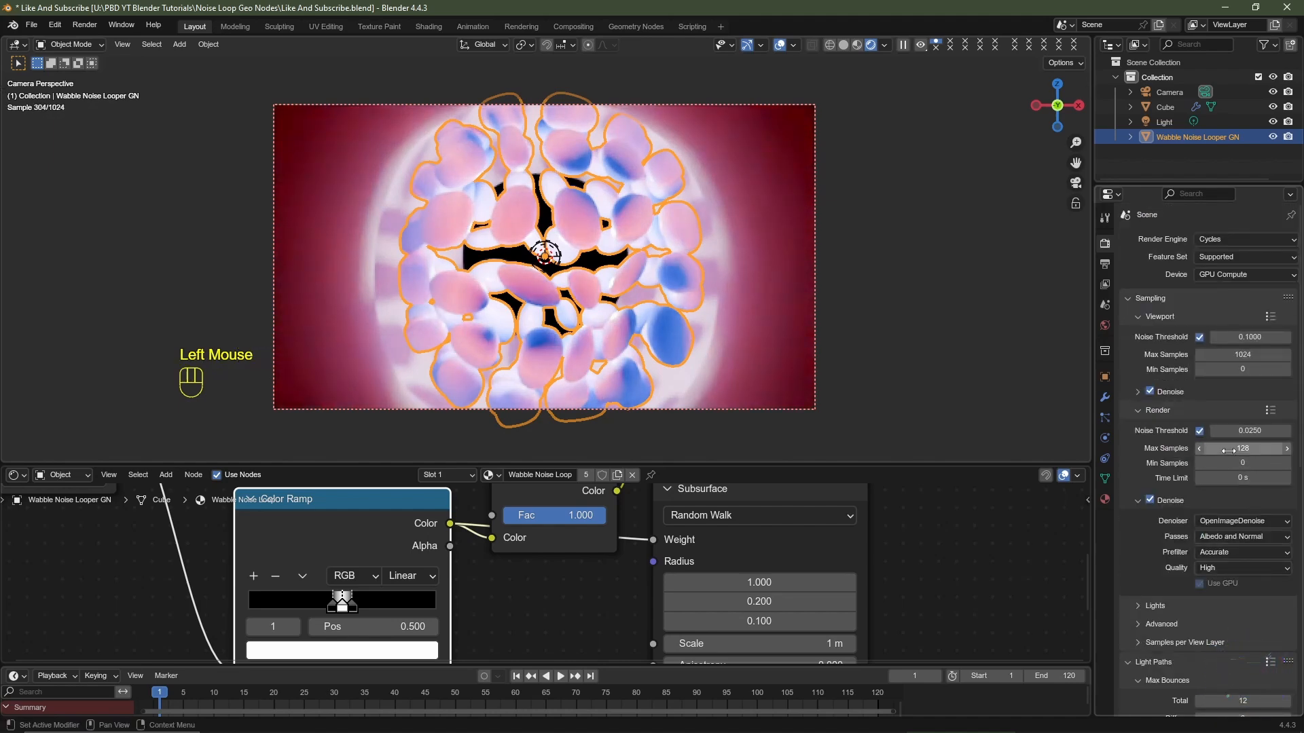
pyautogui.press('space')
pyautogui.press('space')
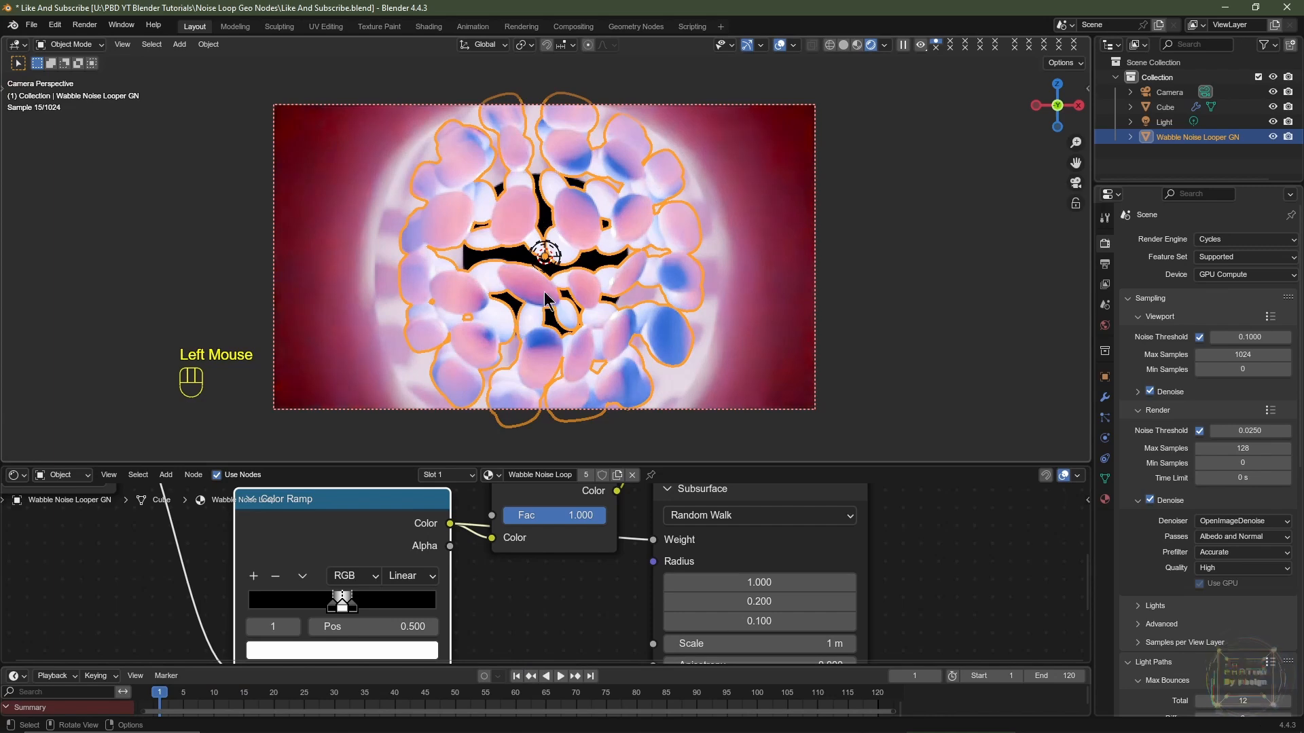
# Switch the viewport to solid shading, add a mesh plane and rotate it 90 degrees around the X axis
pyautogui.click(844, 45)
pyautogui.scroll(-2, 849, 285)
pyautogui.moveTo(849, 285); pyautogui.dragTo(765, 299, button='middle')
pyautogui.scroll(-2, 822, 289)
pyautogui.scroll(-1, 822, 289)
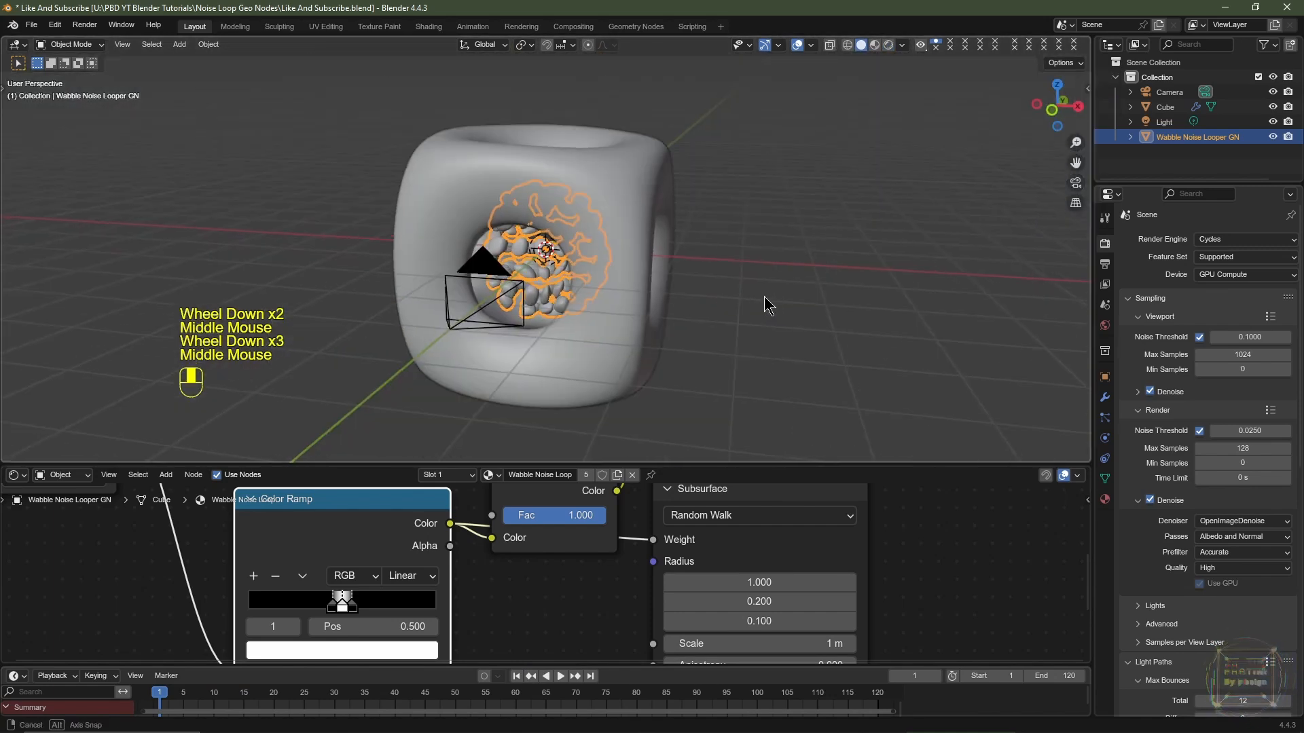
pyautogui.hotkey('shift', 'a')
pyautogui.moveTo(764, 300)
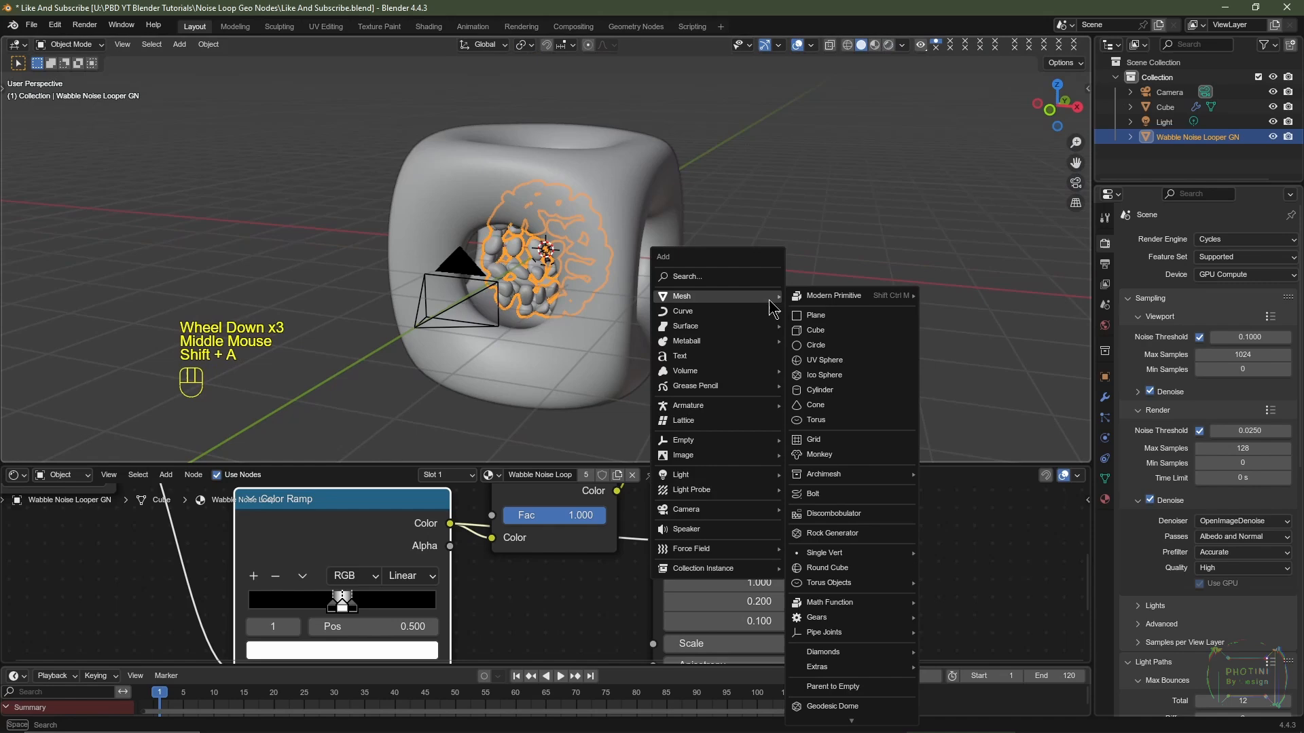
pyautogui.click(814, 315)
pyautogui.write('r')
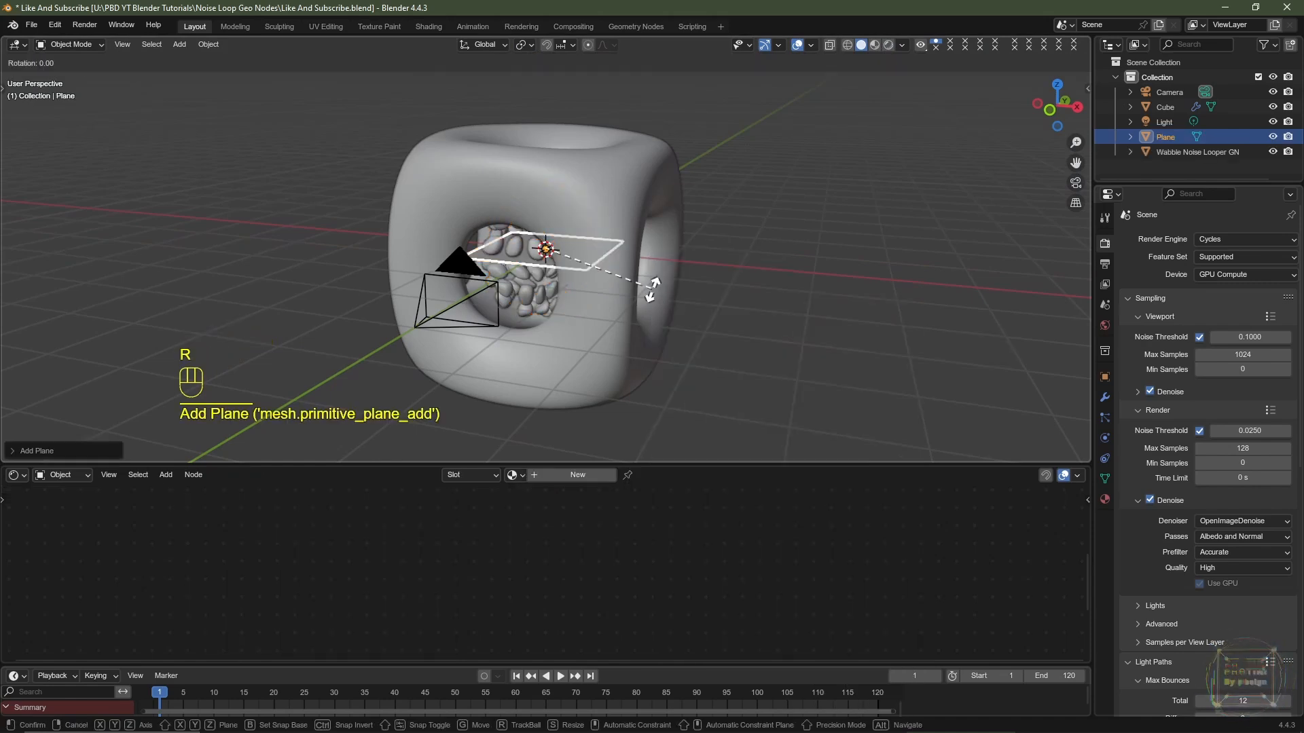
pyautogui.write('x90')
pyautogui.press('Return')
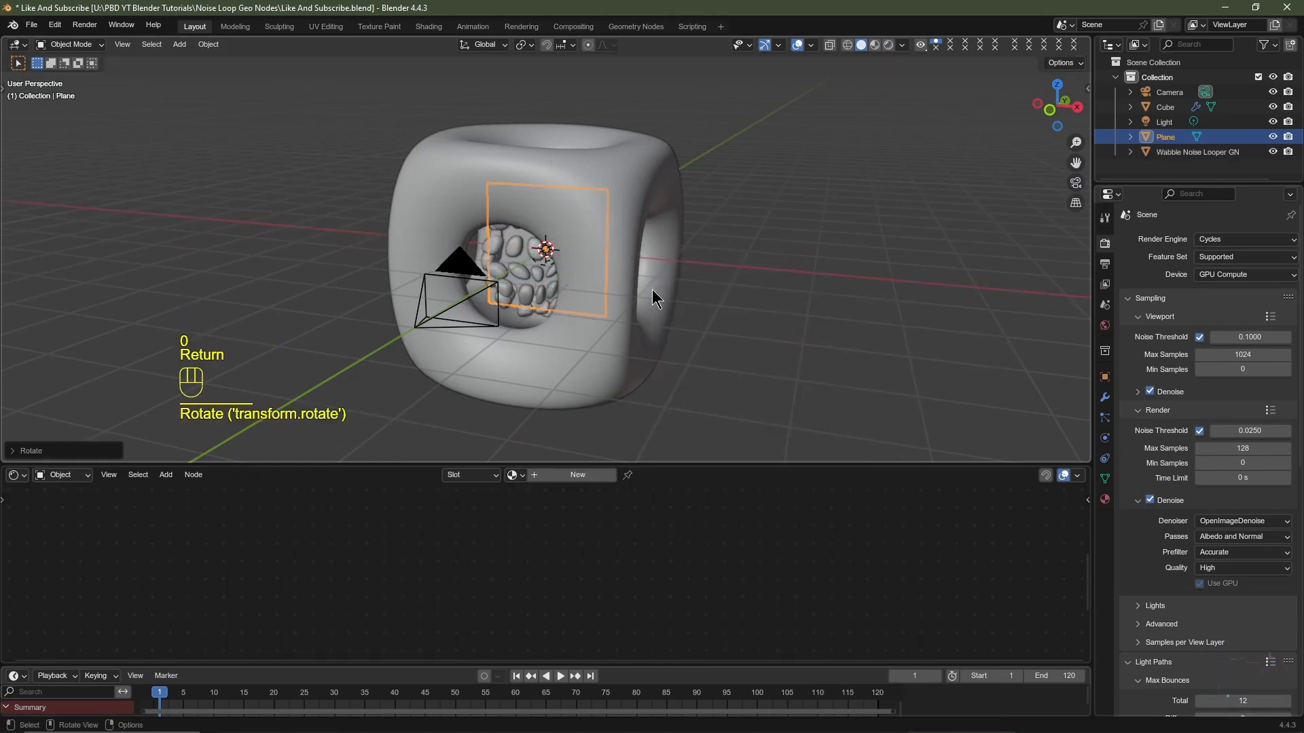
# In the right-side wireframe view, move the plane about 3 m along Y, behind the cube and away from the camera
pyautogui.press('KP_3')
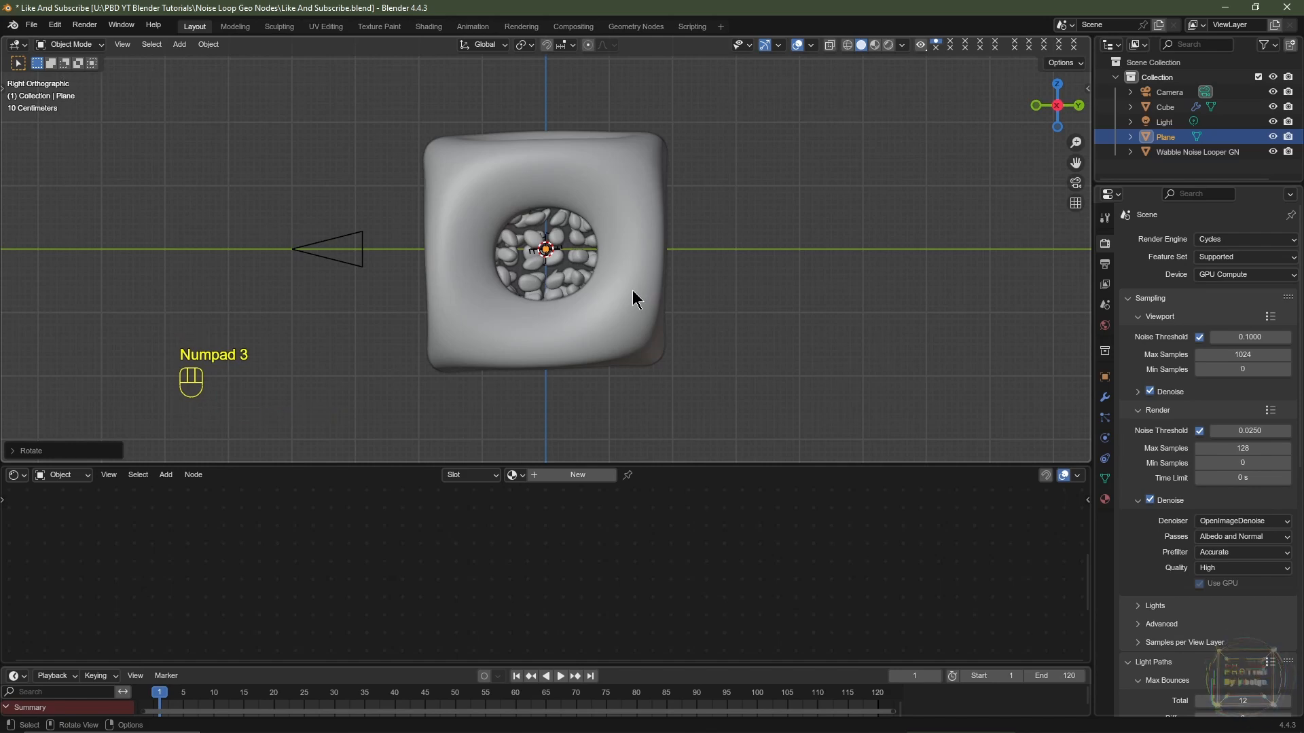
pyautogui.click(848, 45)
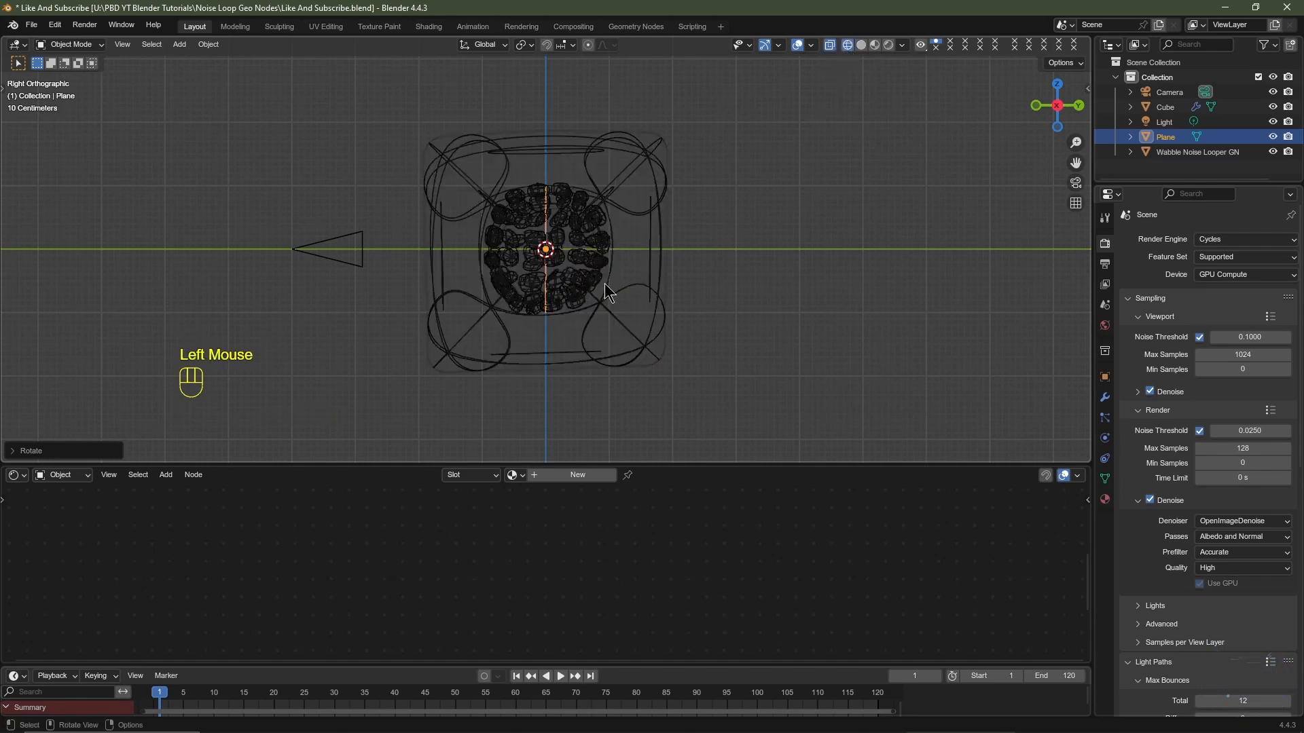
pyautogui.press('g')
pyautogui.press('y')
pyautogui.press('ctrl')
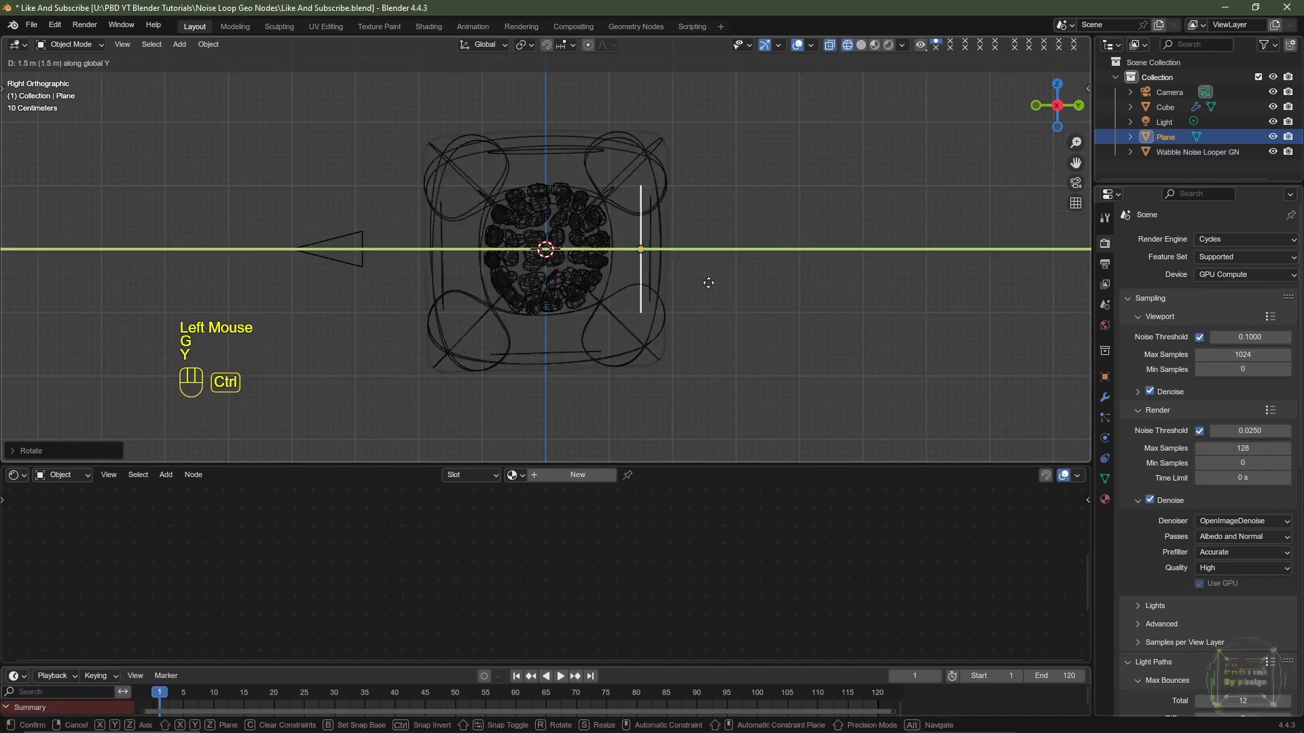
pyautogui.keyDown('ctrl'); pyautogui.click(792, 285); pyautogui.keyUp('ctrl')
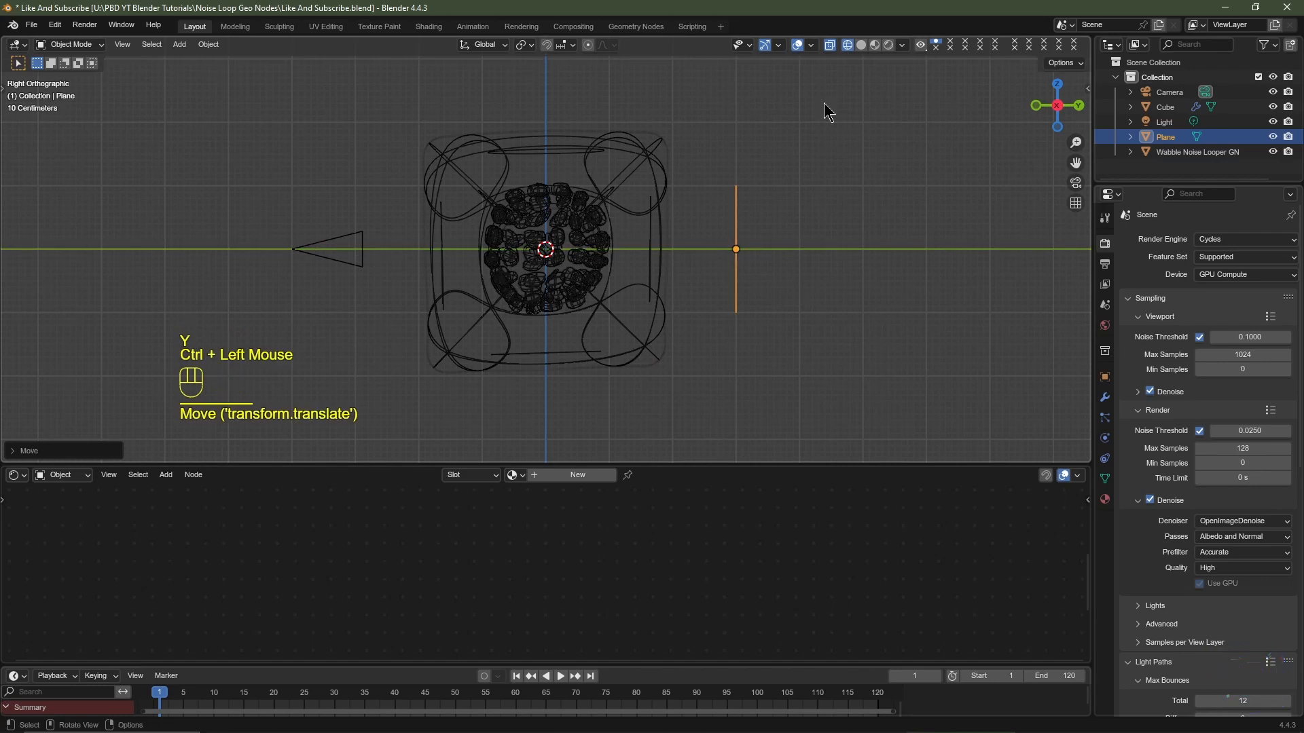
# Scale the plane up by a factor of 4 and apply its scale
pyautogui.click(875, 45)
pyautogui.moveTo(802, 272); pyautogui.dragTo(751, 279, button='middle')
pyautogui.press('KP_1')
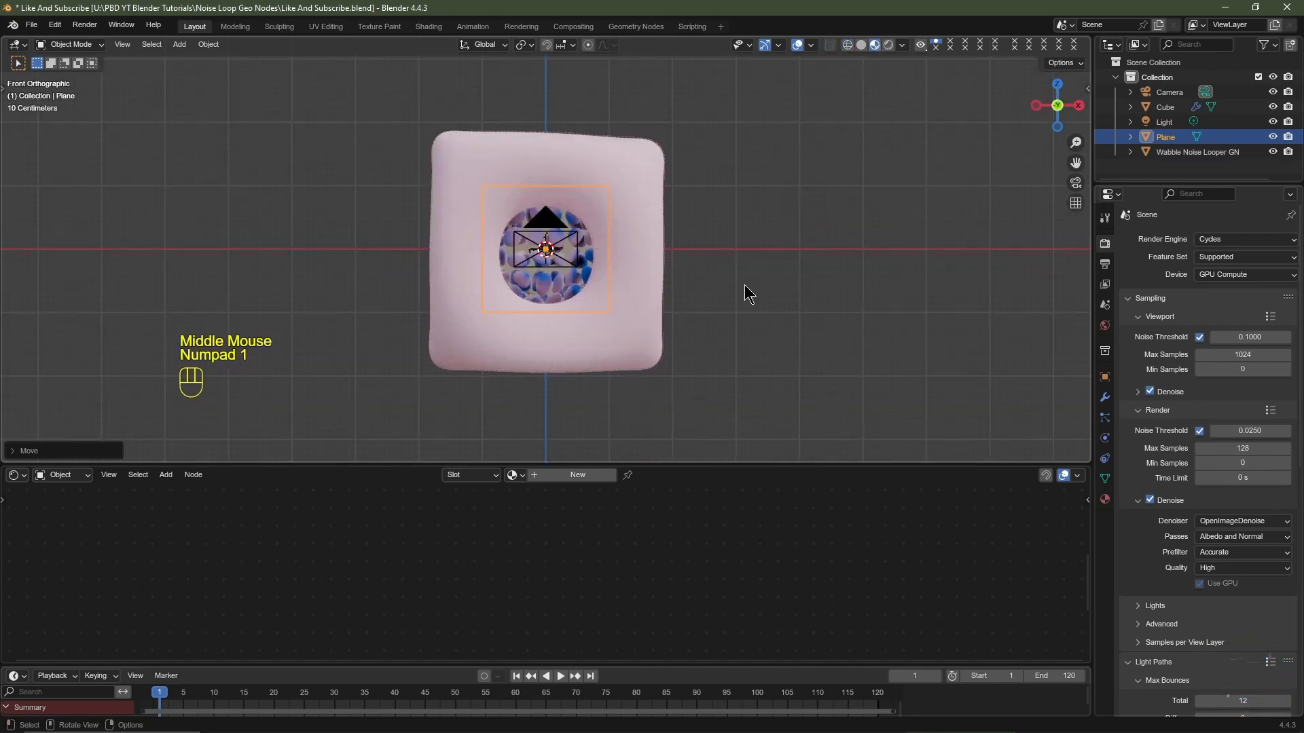
pyautogui.press('s')
pyautogui.press('4')
pyautogui.press('Return')
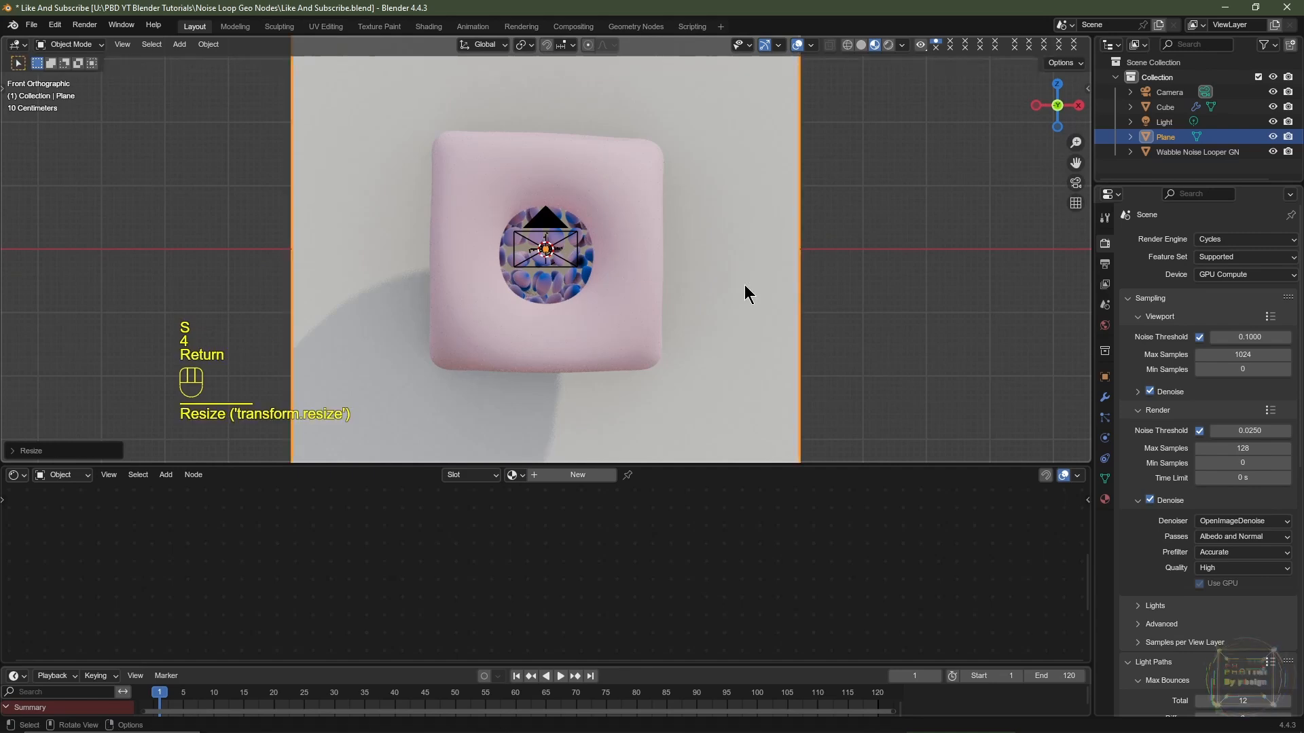
pyautogui.hotkey('ctrl', 'a')
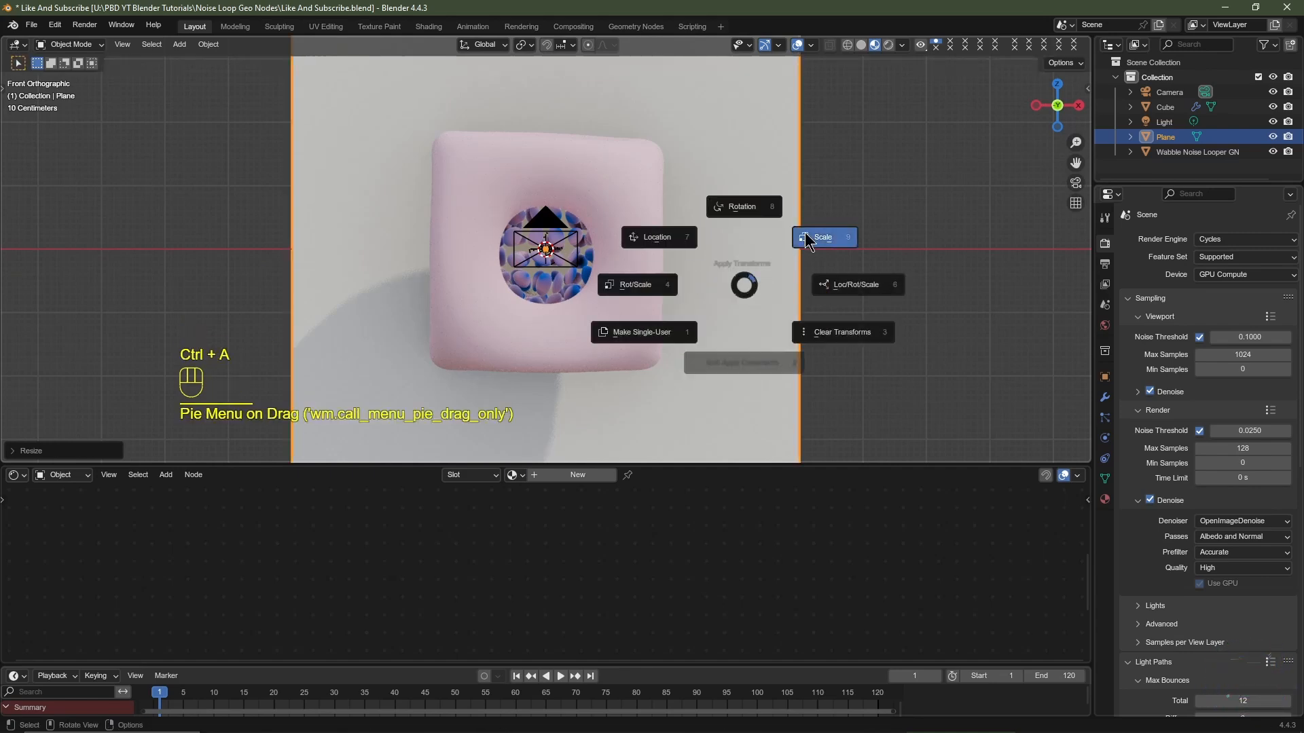
pyautogui.click(808, 241)
# Show the rendered camera view and assign the existing Material 2 to the plane
pyautogui.press('KP_0')
pyautogui.press('KP_0')
pyautogui.press('KP_0')
pyautogui.scroll(1, 672, 266)
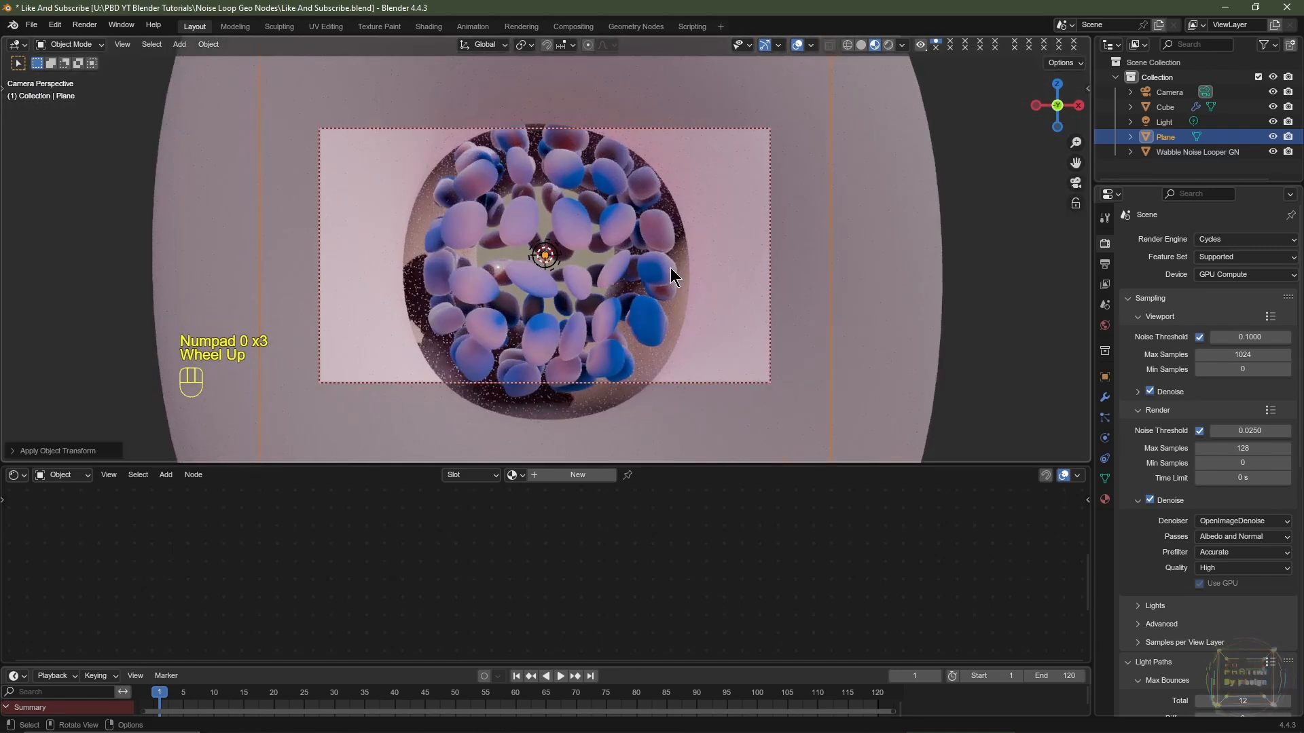
pyautogui.click(887, 44)
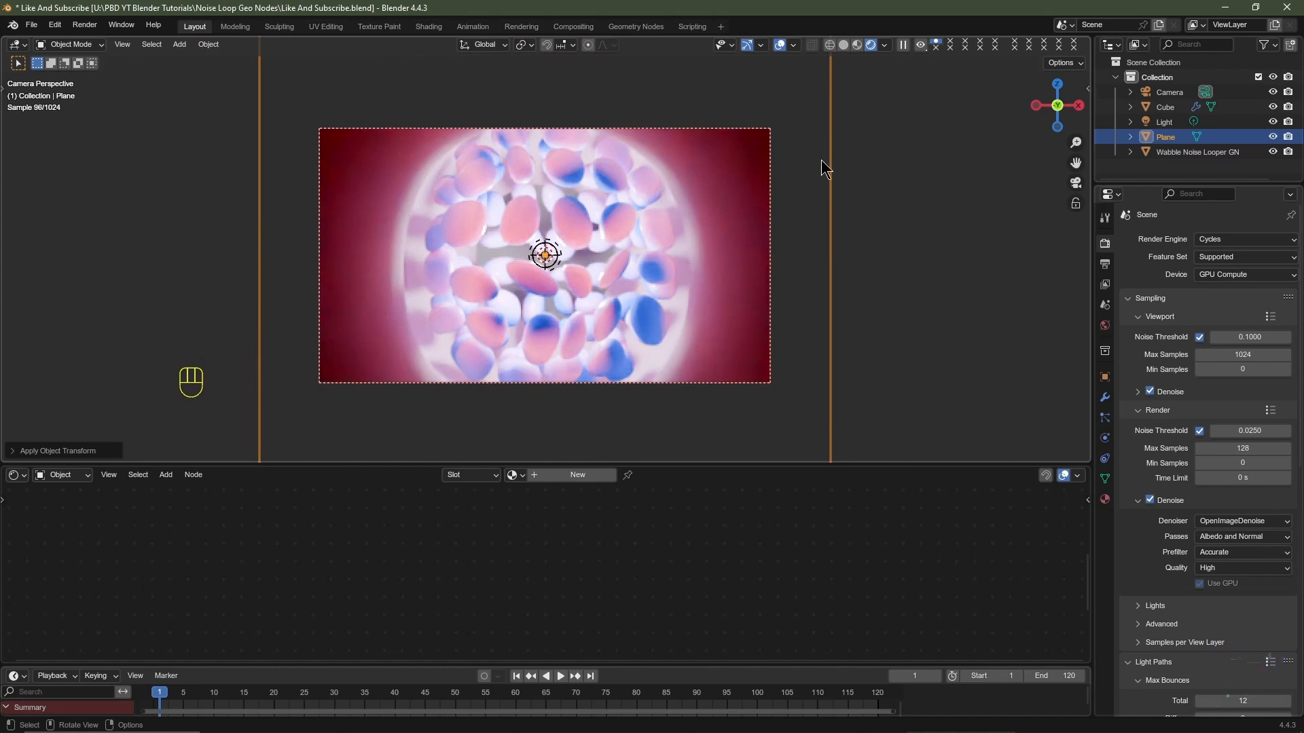
pyautogui.click(514, 474)
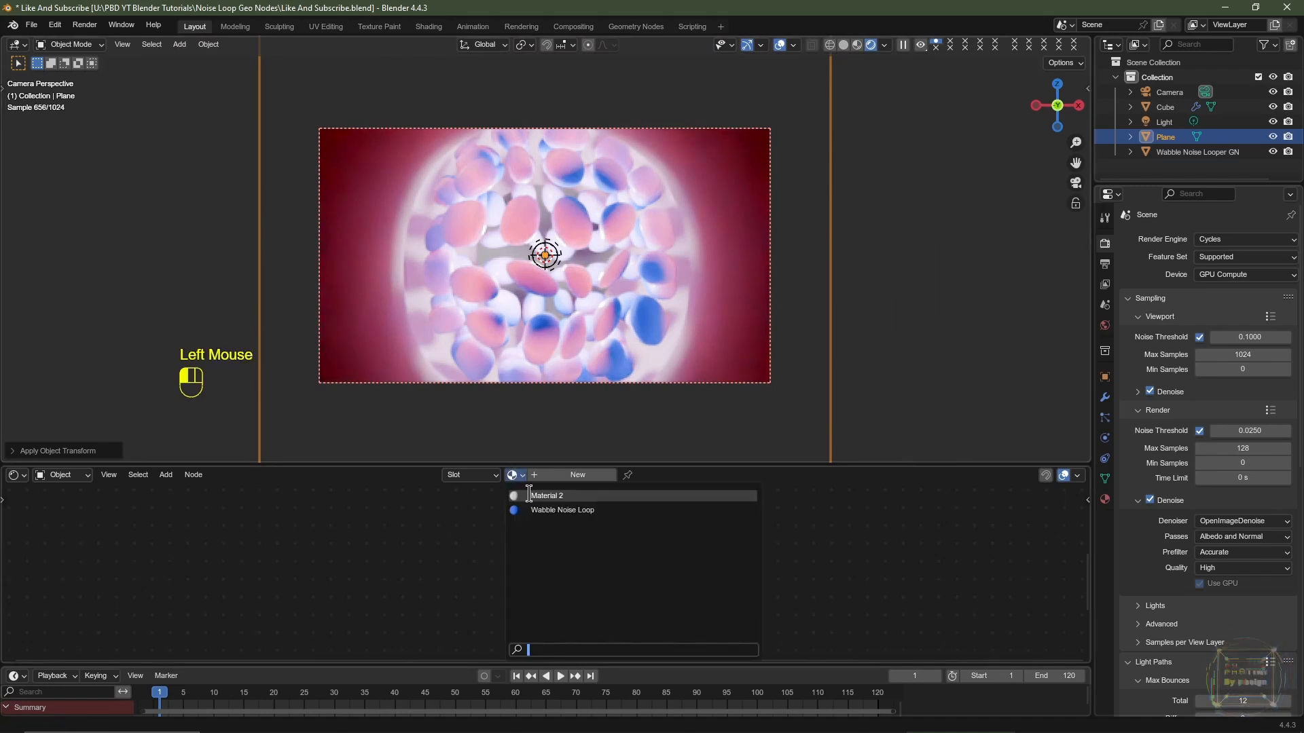
pyautogui.click(531, 495)
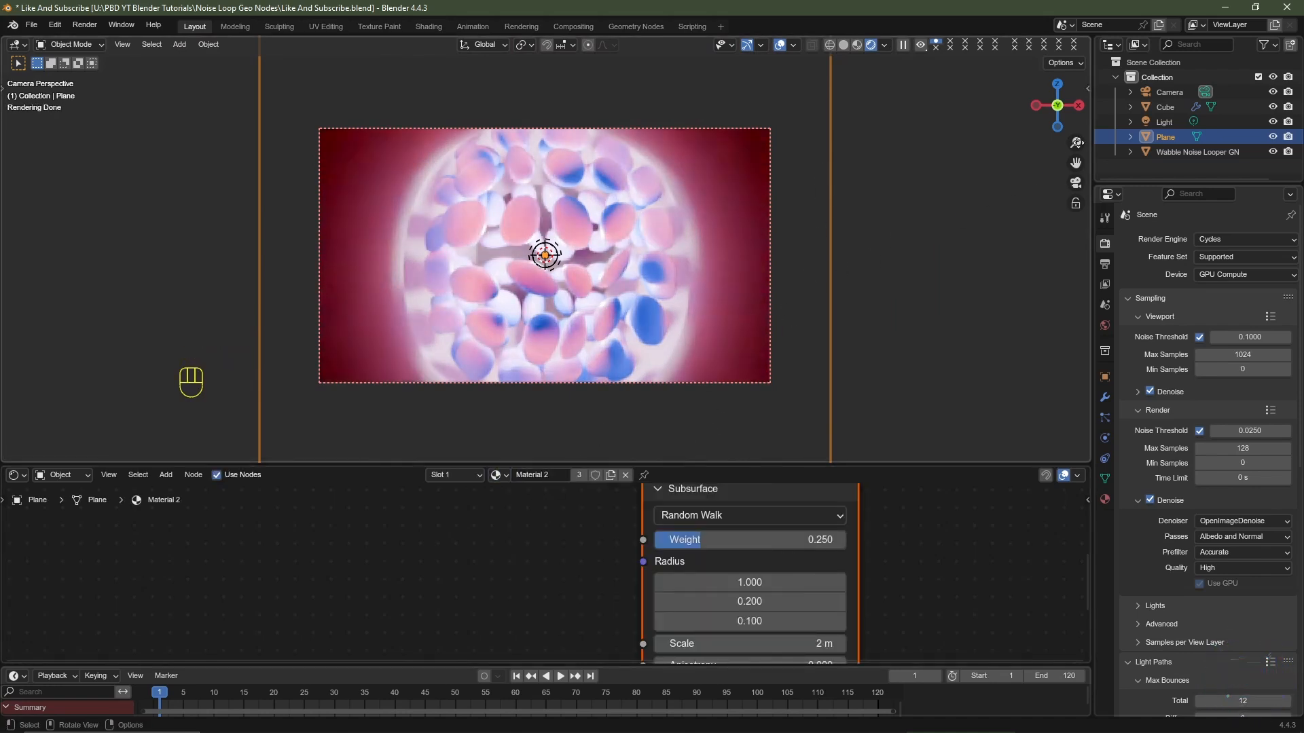
# Select the point light and set its Radius to 0.25 m
pyautogui.click(1162, 123)
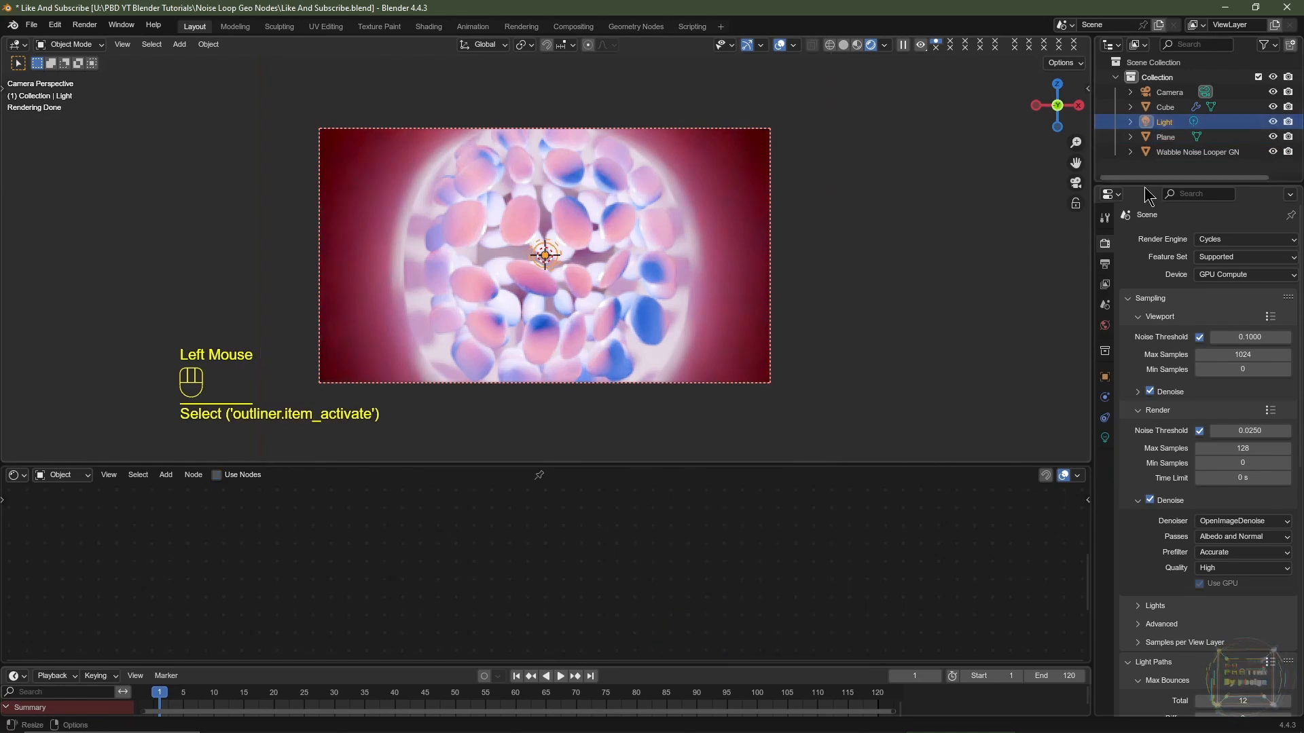
pyautogui.click(1104, 438)
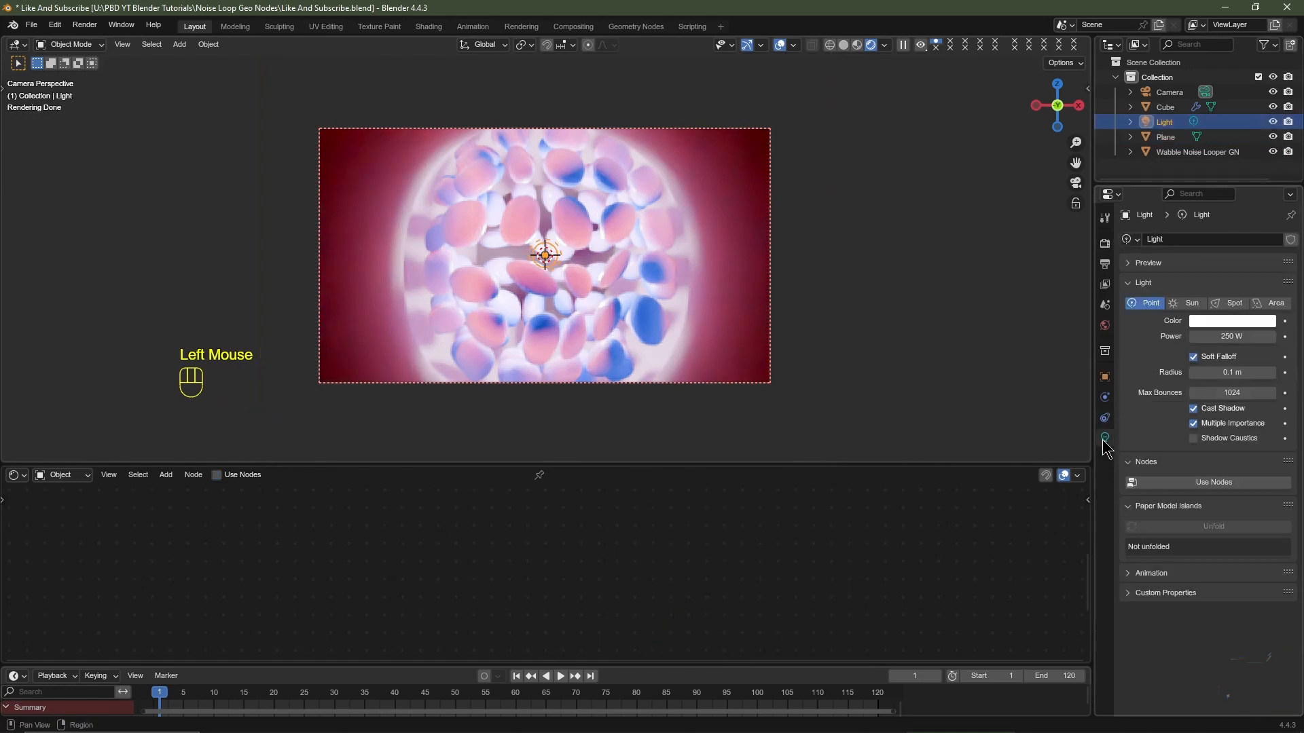
pyautogui.doubleClick(1221, 373)
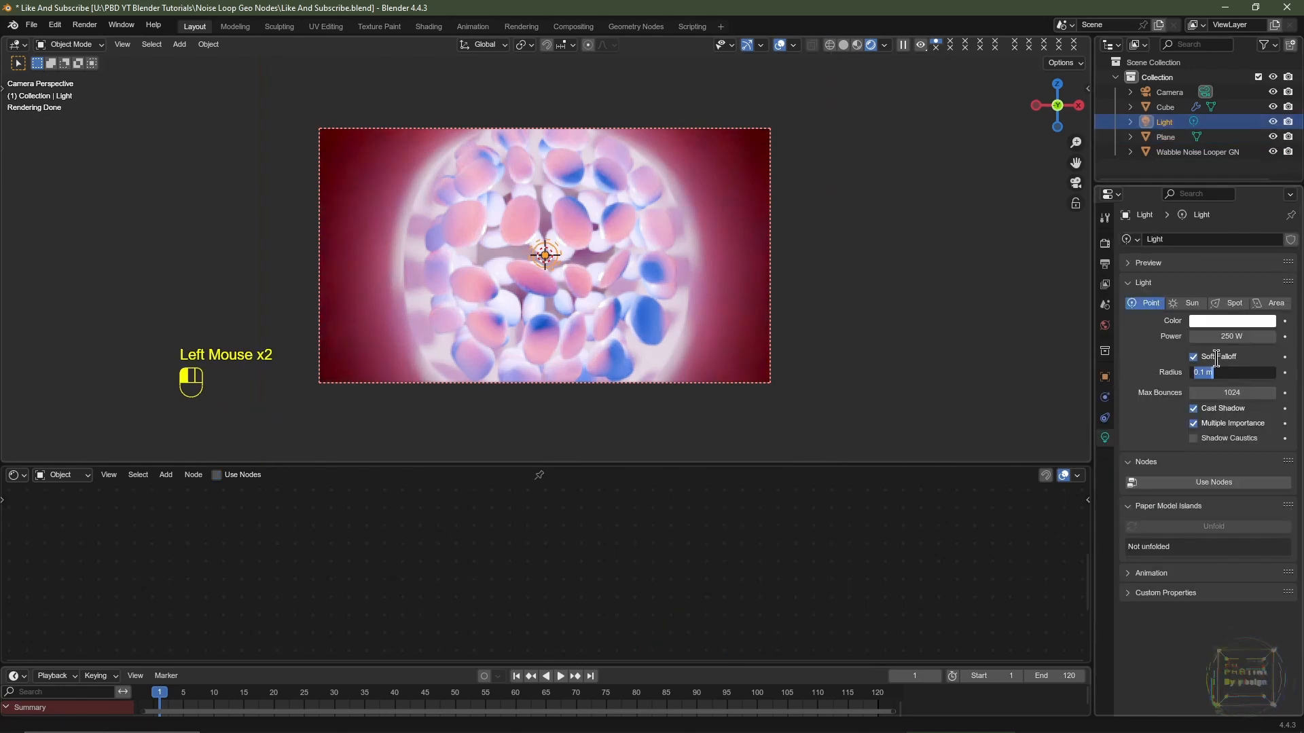
pyautogui.write('.25')
pyautogui.press('Return')
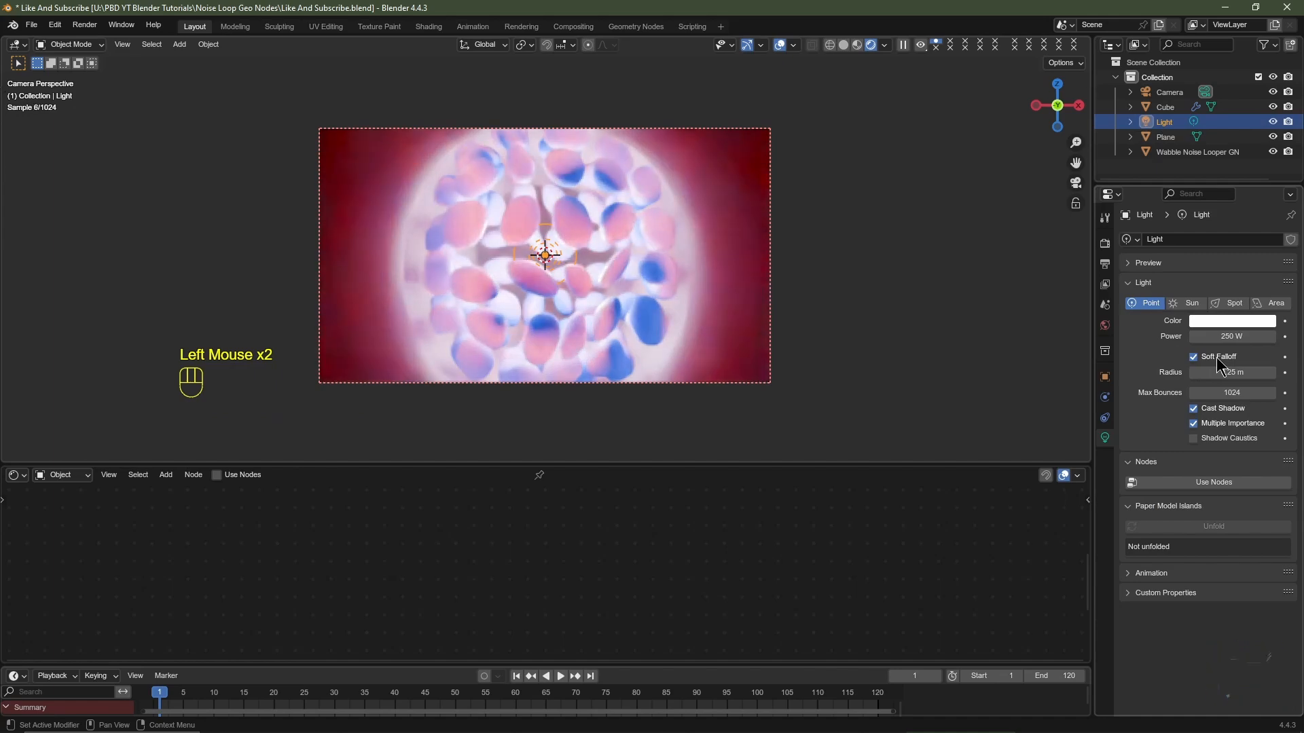
# Select the Wabble Noise Looper GN object and set the Invert Color node's Fac to 0 in its material
pyautogui.click(586, 228)
pyautogui.scroll(2, 727, 322)
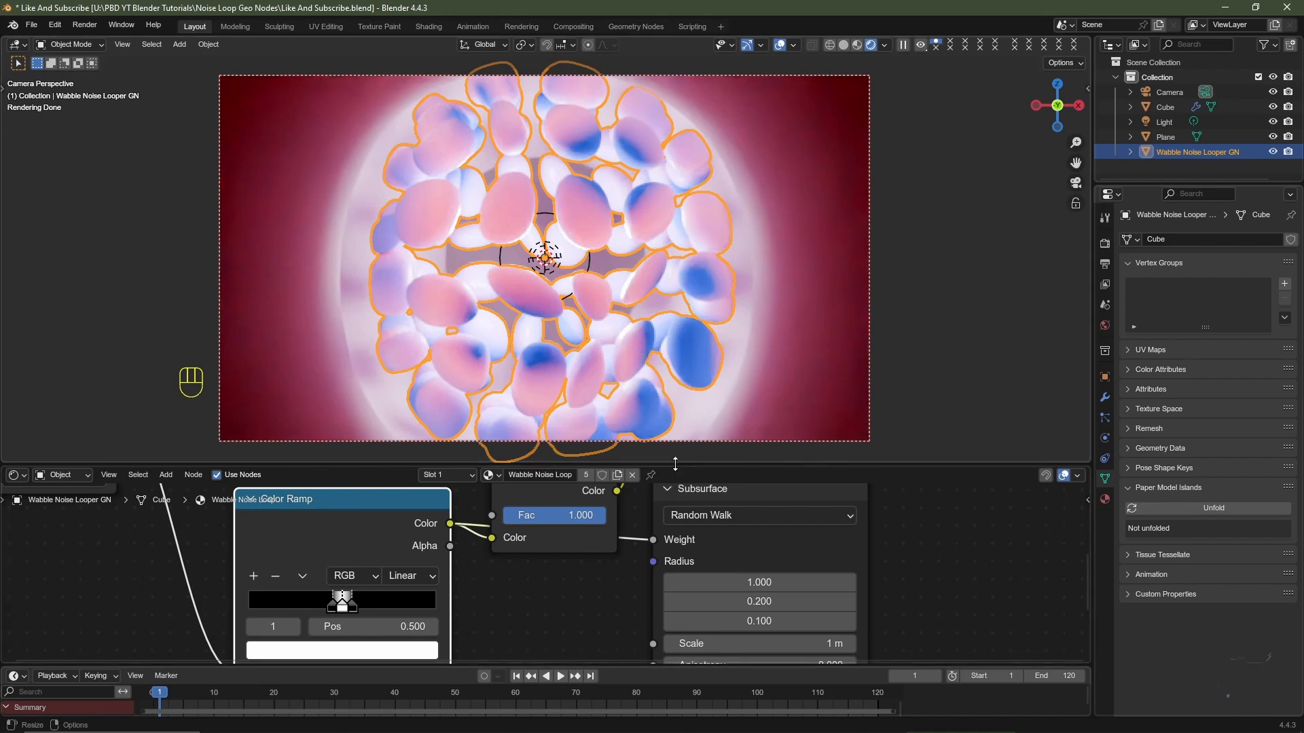
pyautogui.moveTo(674, 469); pyautogui.dragTo(675, 303)
pyautogui.moveTo(661, 410); pyautogui.dragTo(644, 492, button='middle')
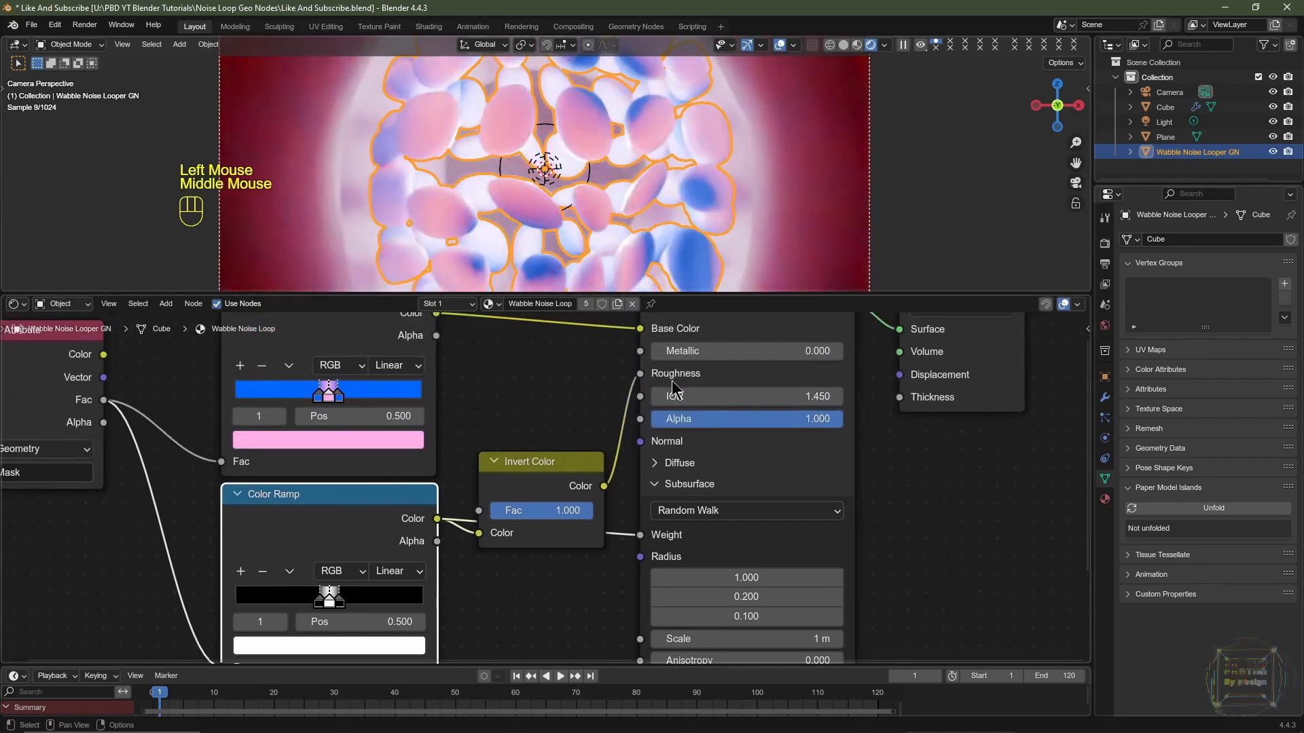
pyautogui.moveTo(573, 518); pyautogui.dragTo(475, 459)
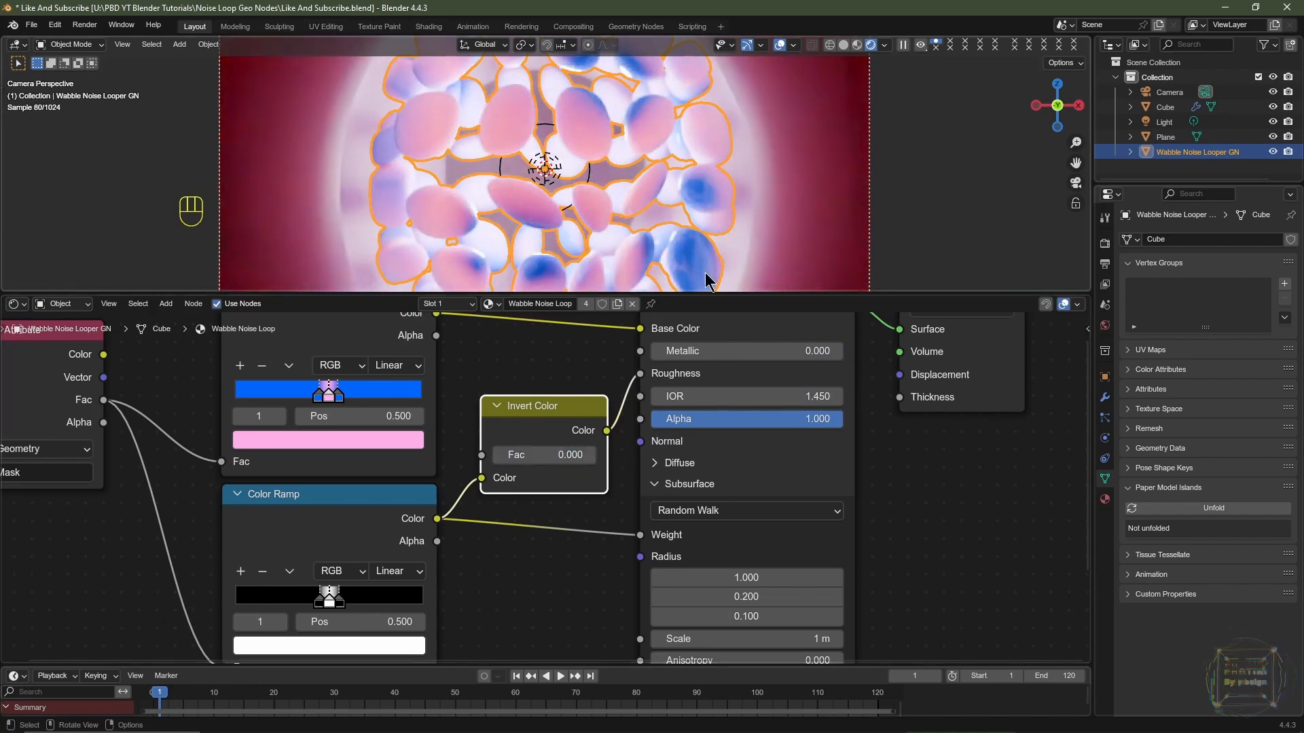
# Switch the viewport to material preview, save the file, render the current frame and close the render window
pyautogui.keyDown('shift'); pyautogui.moveTo(723, 250); pyautogui.dragTo(700, 246, button='middle'); pyautogui.keyUp('shift')
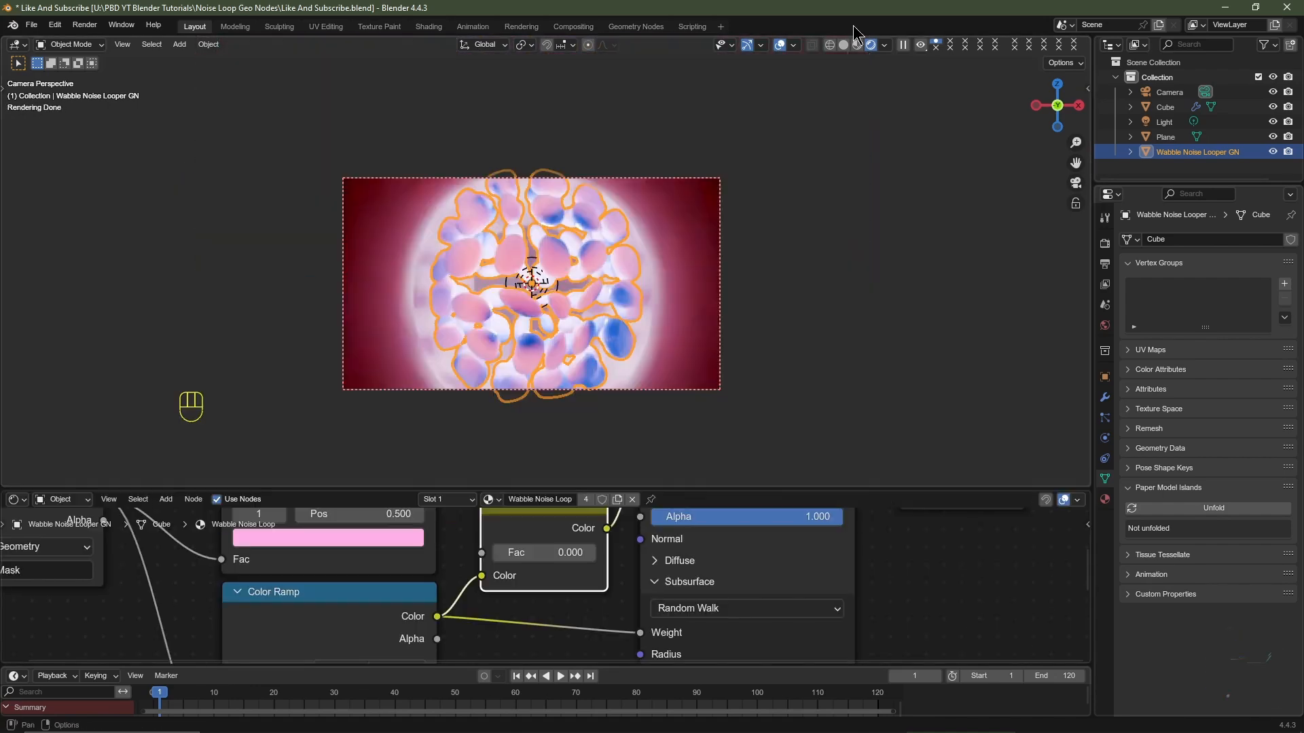
pyautogui.click(857, 45)
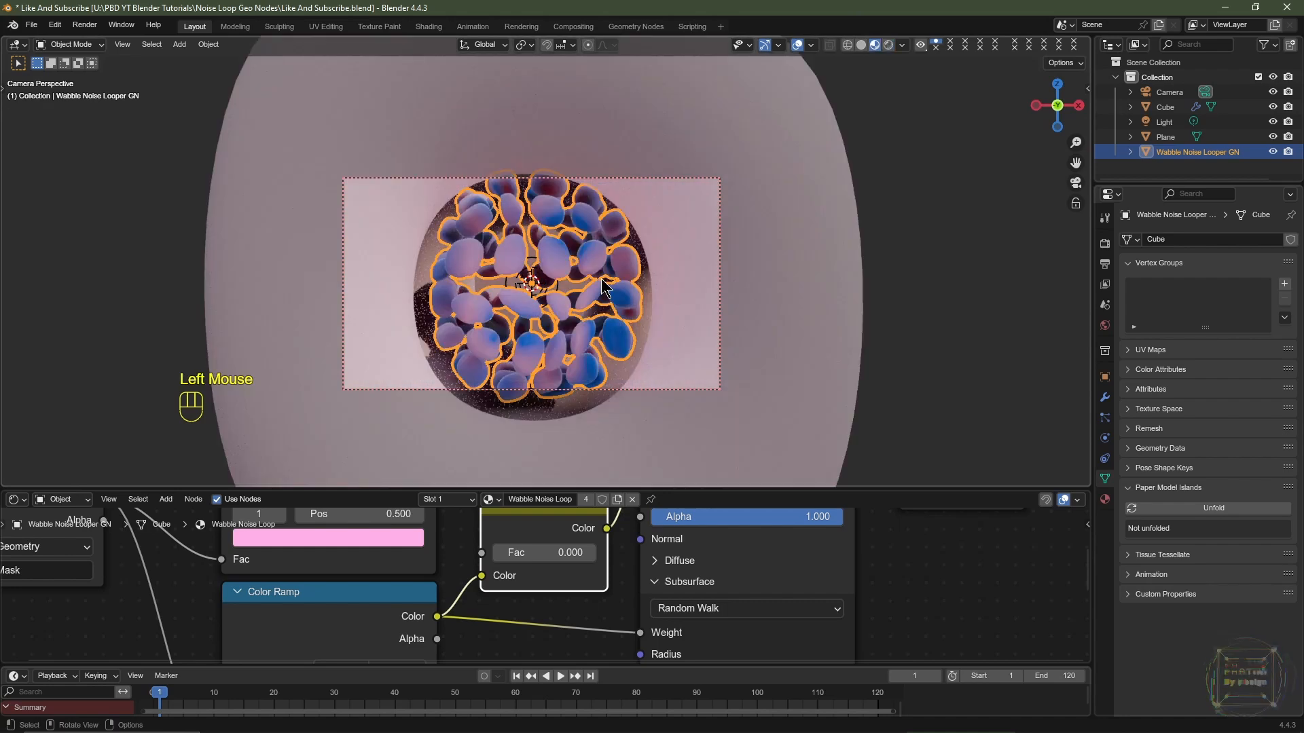
pyautogui.hotkey('ctrl', 's')
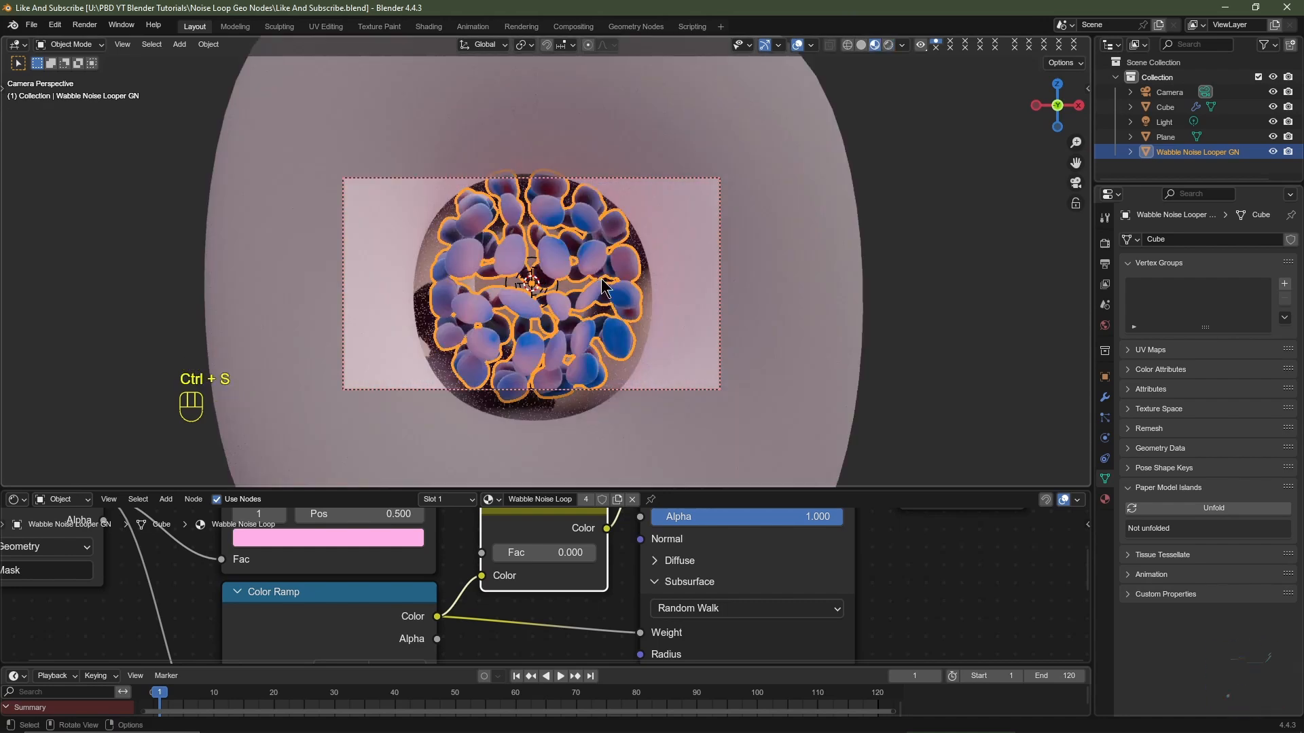
pyautogui.press('F12')
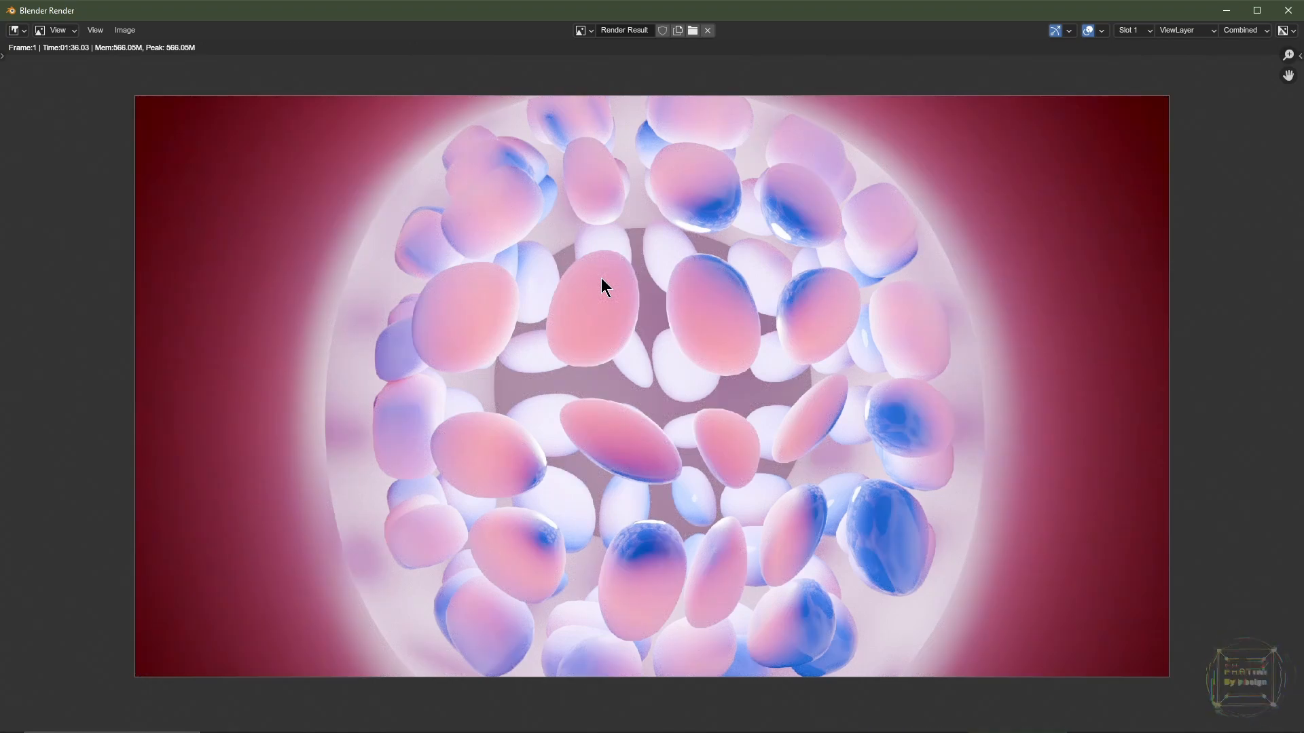
pyautogui.click(1290, 10)
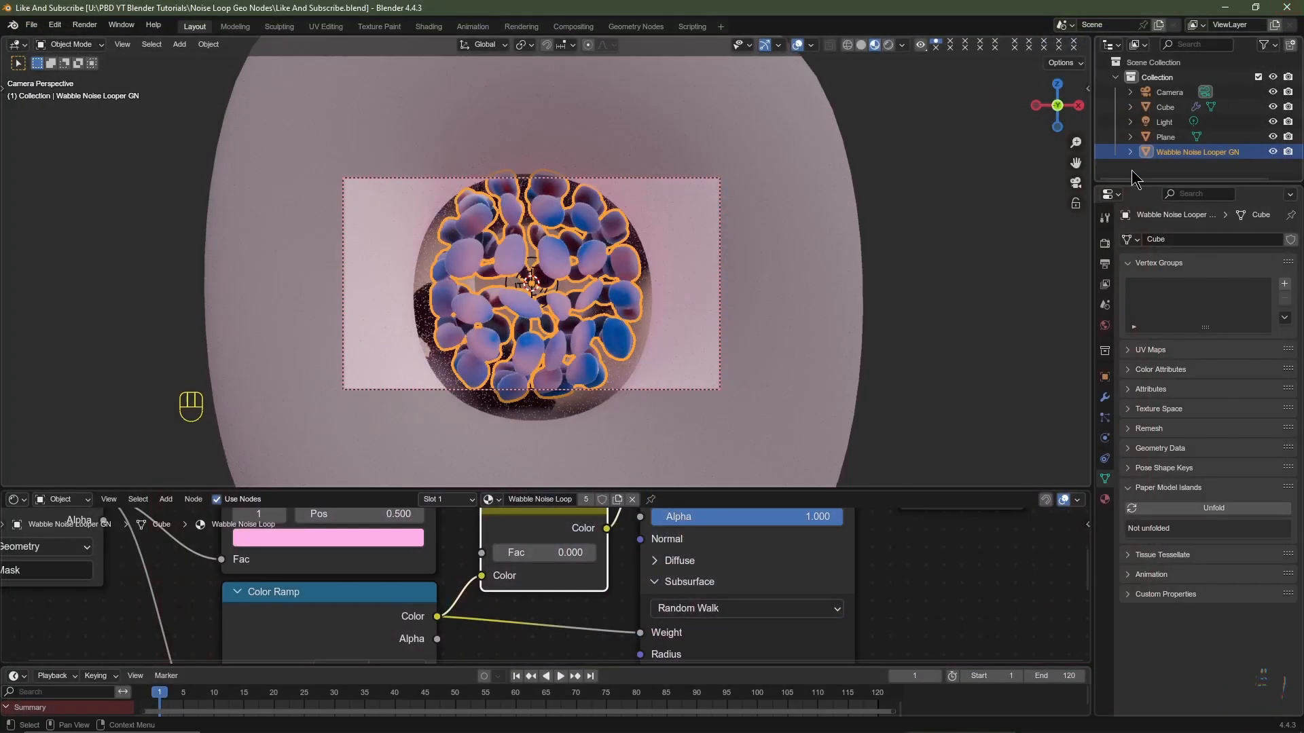
# Set the render output folder to Like And Subscribe inside Noise Loop Geo Nodes
pyautogui.click(1104, 264)
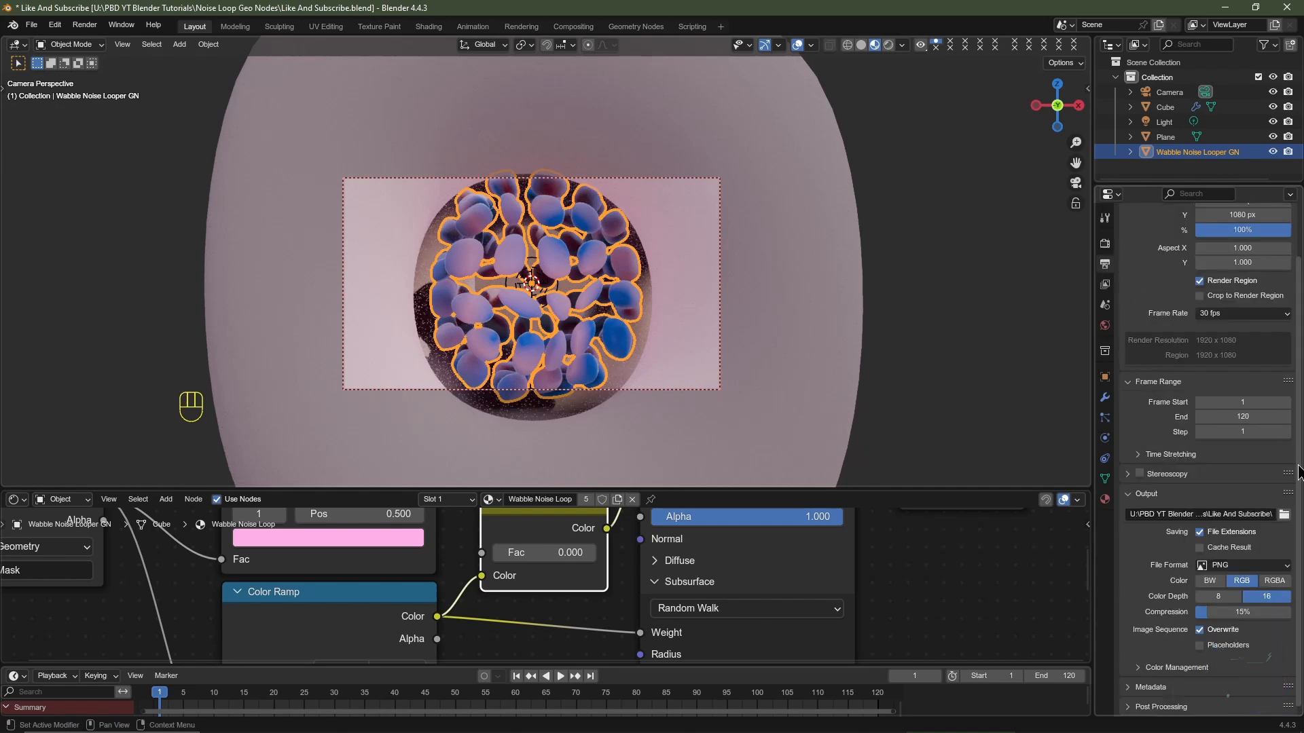
pyautogui.click(1284, 514)
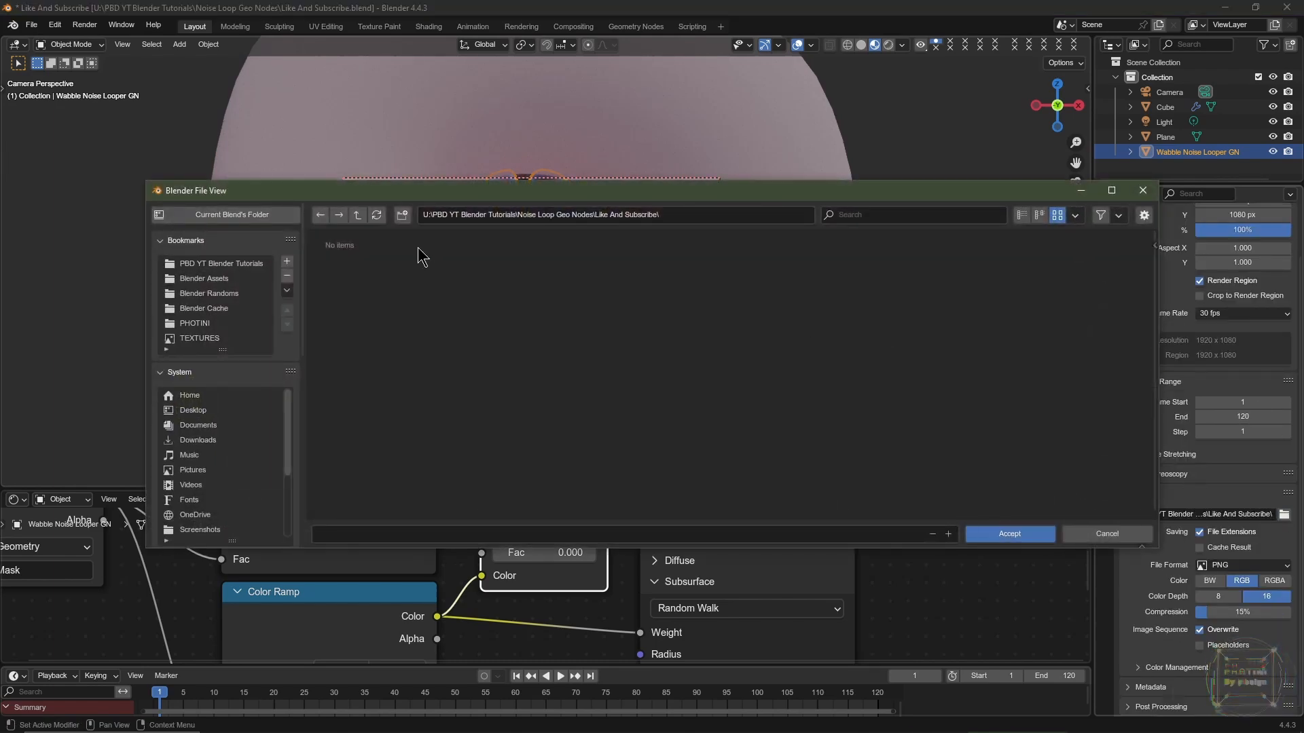
pyautogui.click(1008, 534)
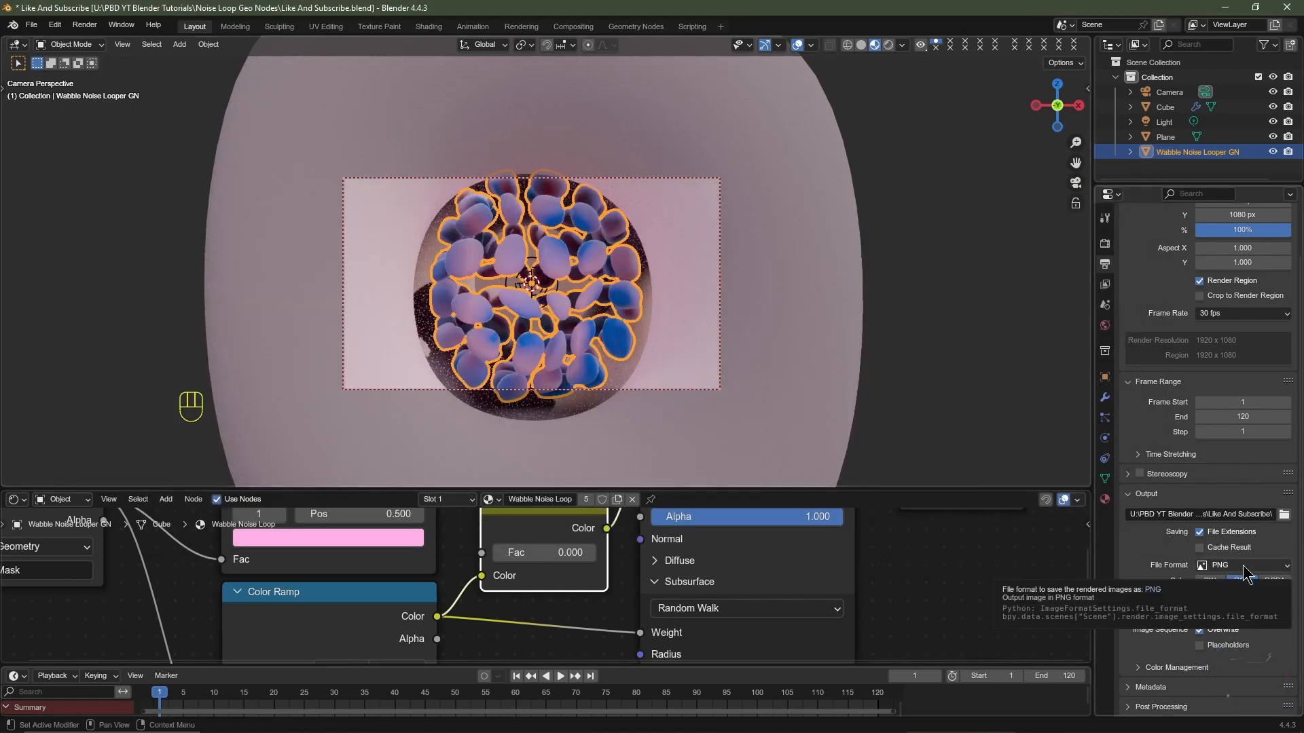
# Set the output file format to OpenEXR with the DWAA (lossy) codec
pyautogui.click(1165, 564)
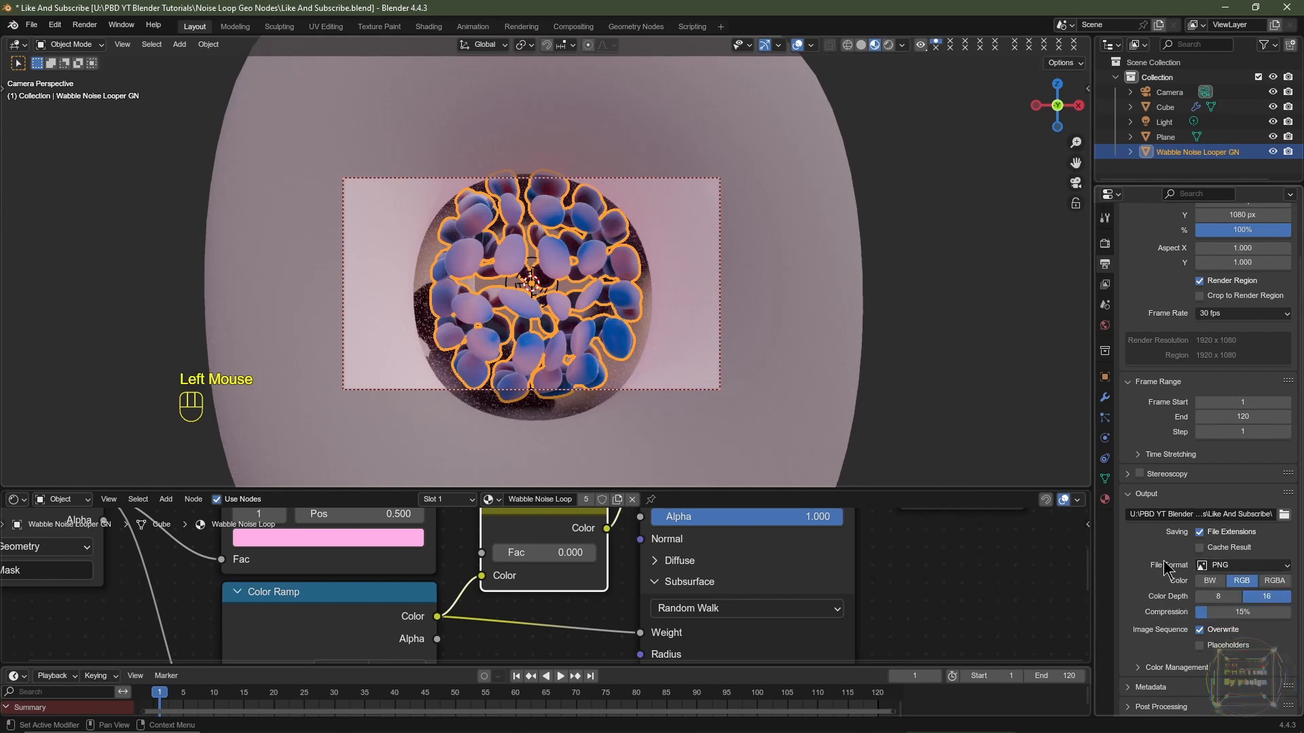
pyautogui.click(1220, 565)
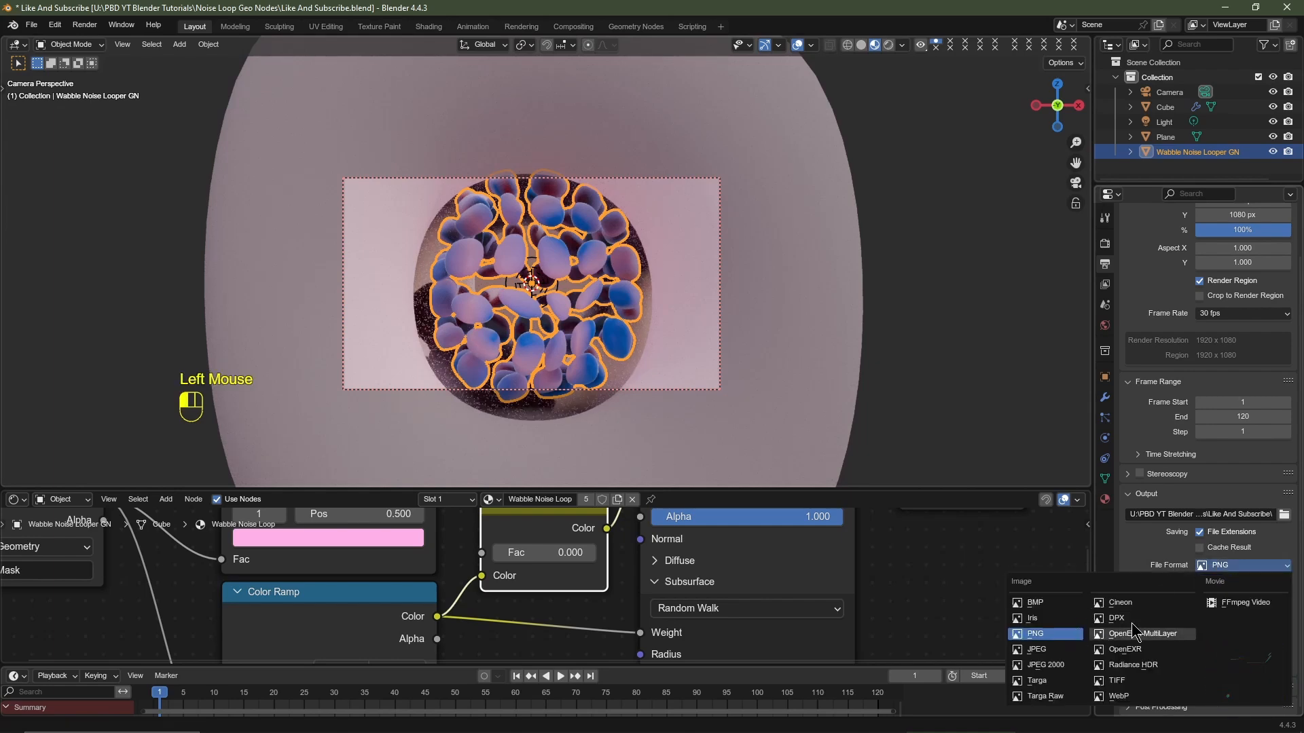
pyautogui.click(1141, 652)
pyautogui.click(1202, 613)
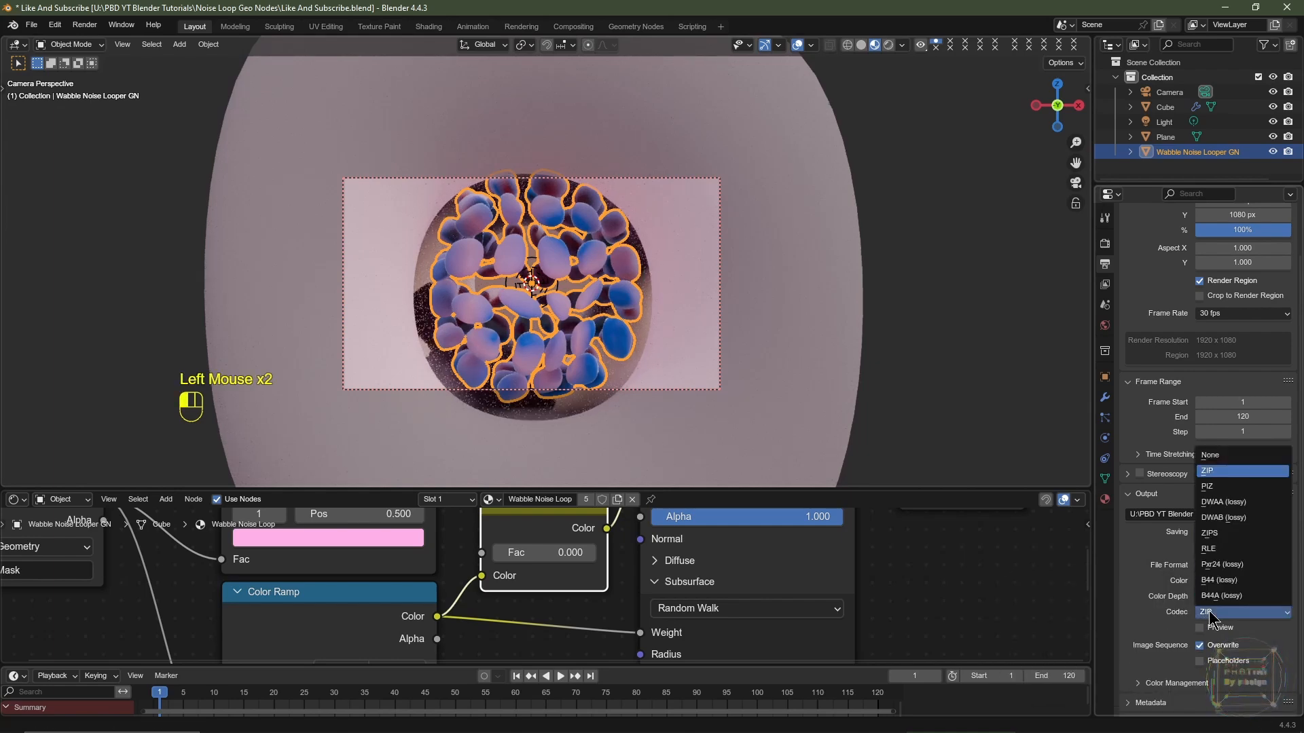
pyautogui.click(1232, 505)
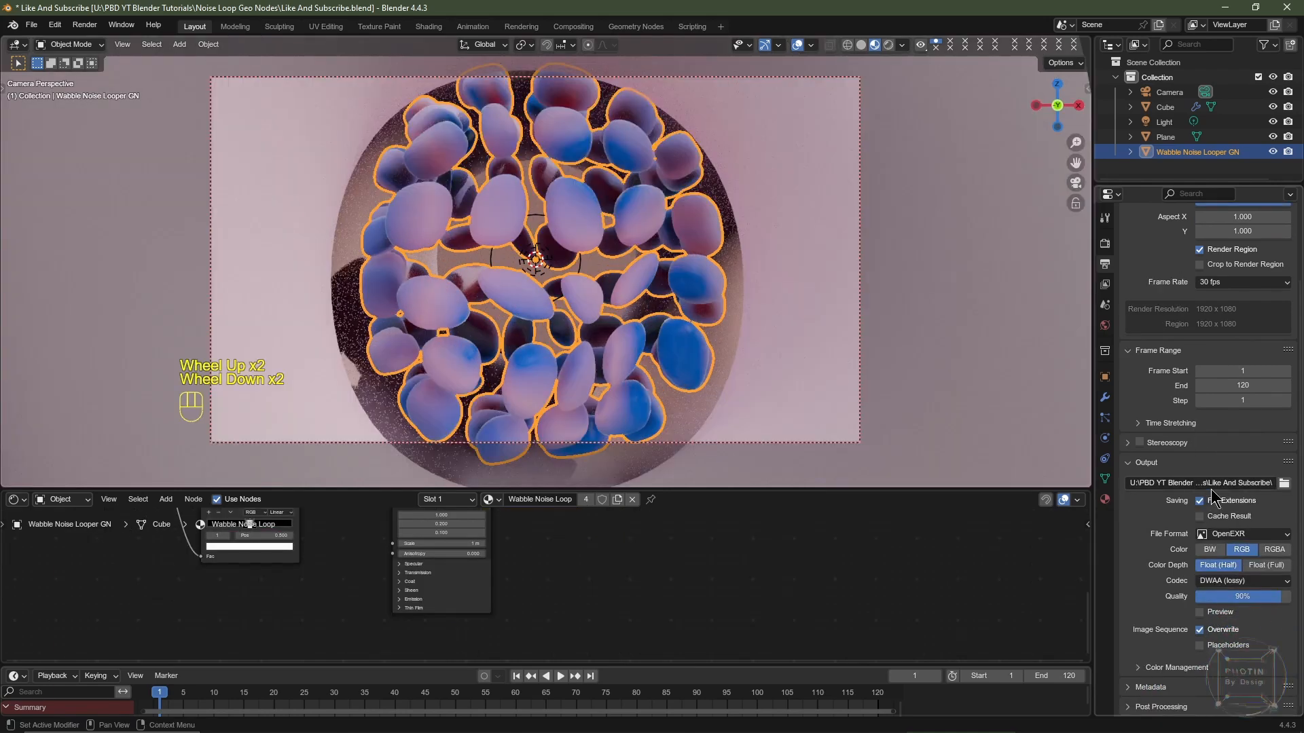
pyautogui.scroll(-2, 1165, 424)
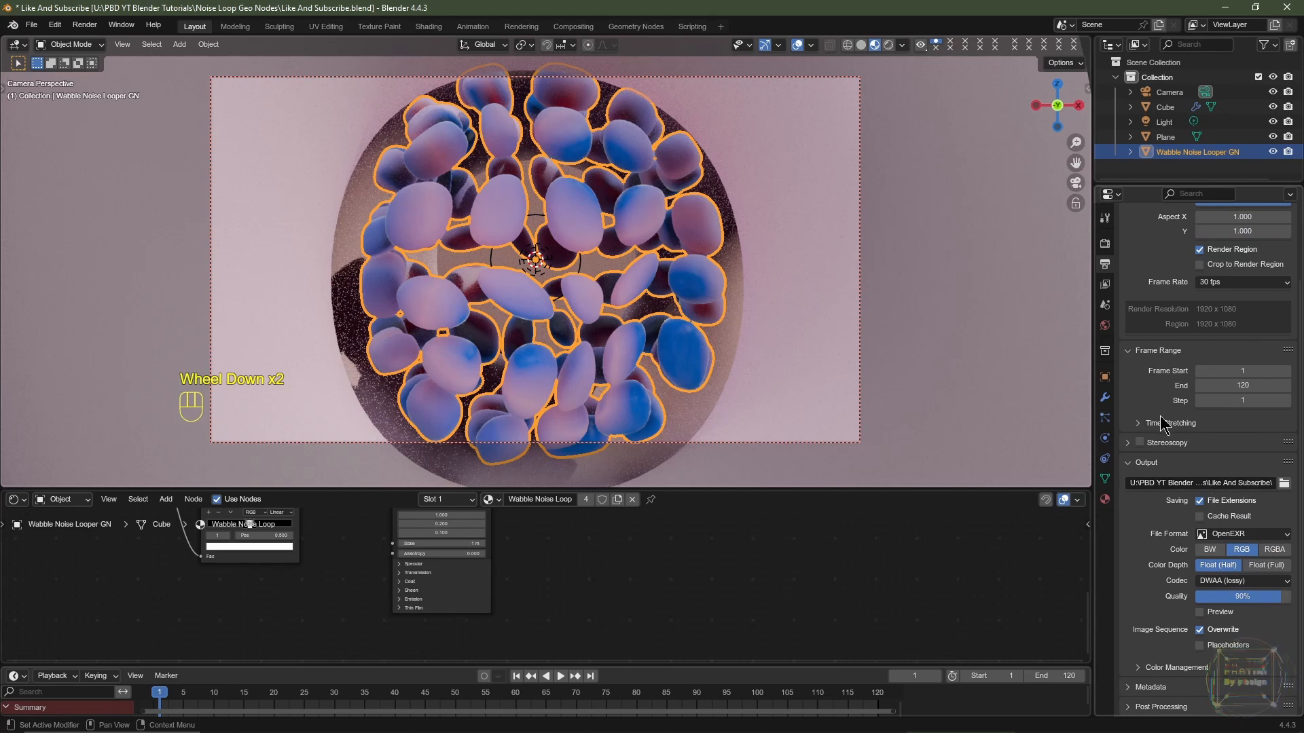
# Show the object's modifiers, switch the Outliner to Blender File display and mark the Wabble Noise Looper GN node group as an asset
pyautogui.click(1105, 399)
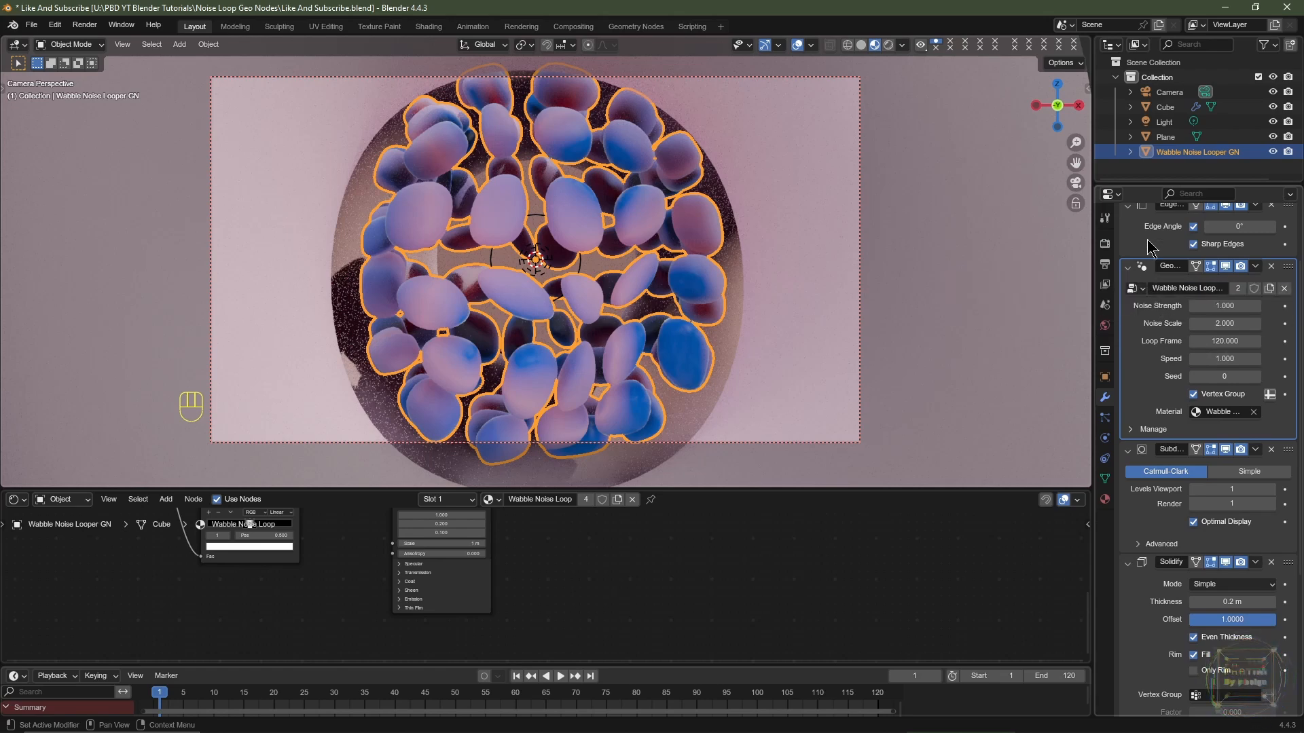
pyautogui.click(1159, 364)
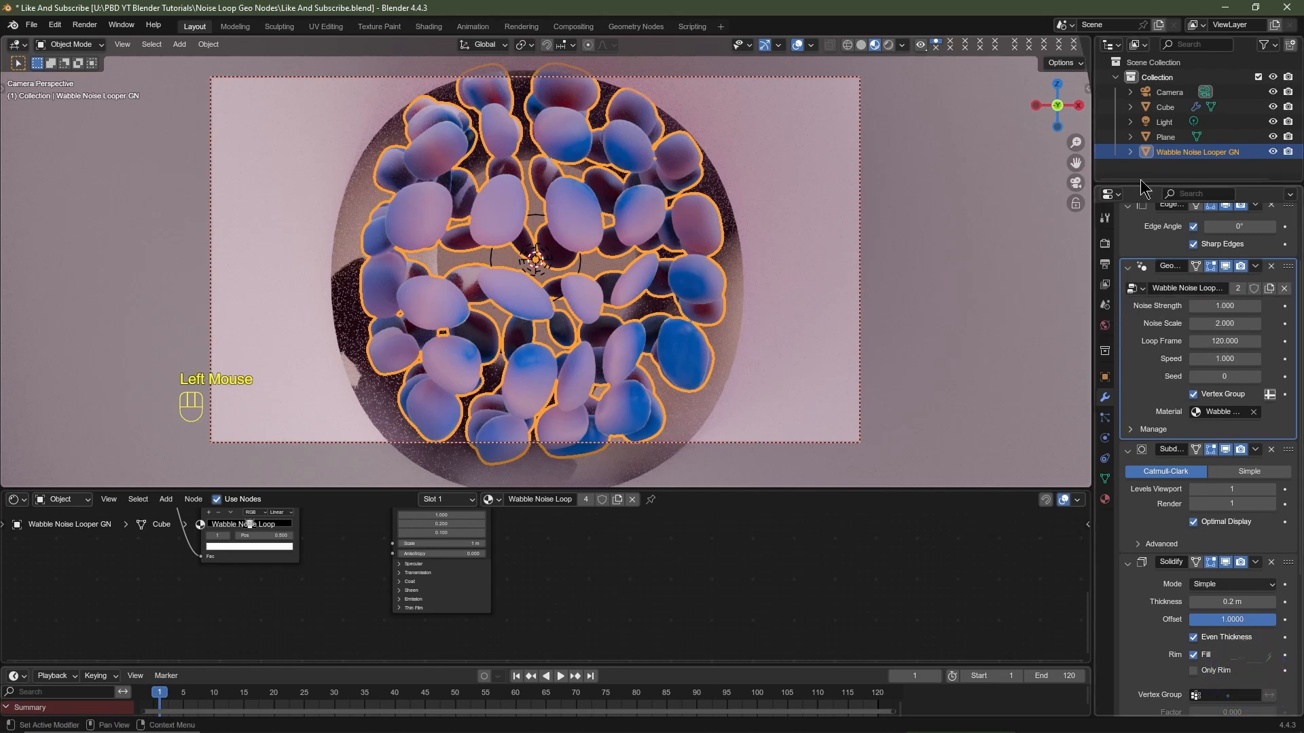
pyautogui.click(1133, 45)
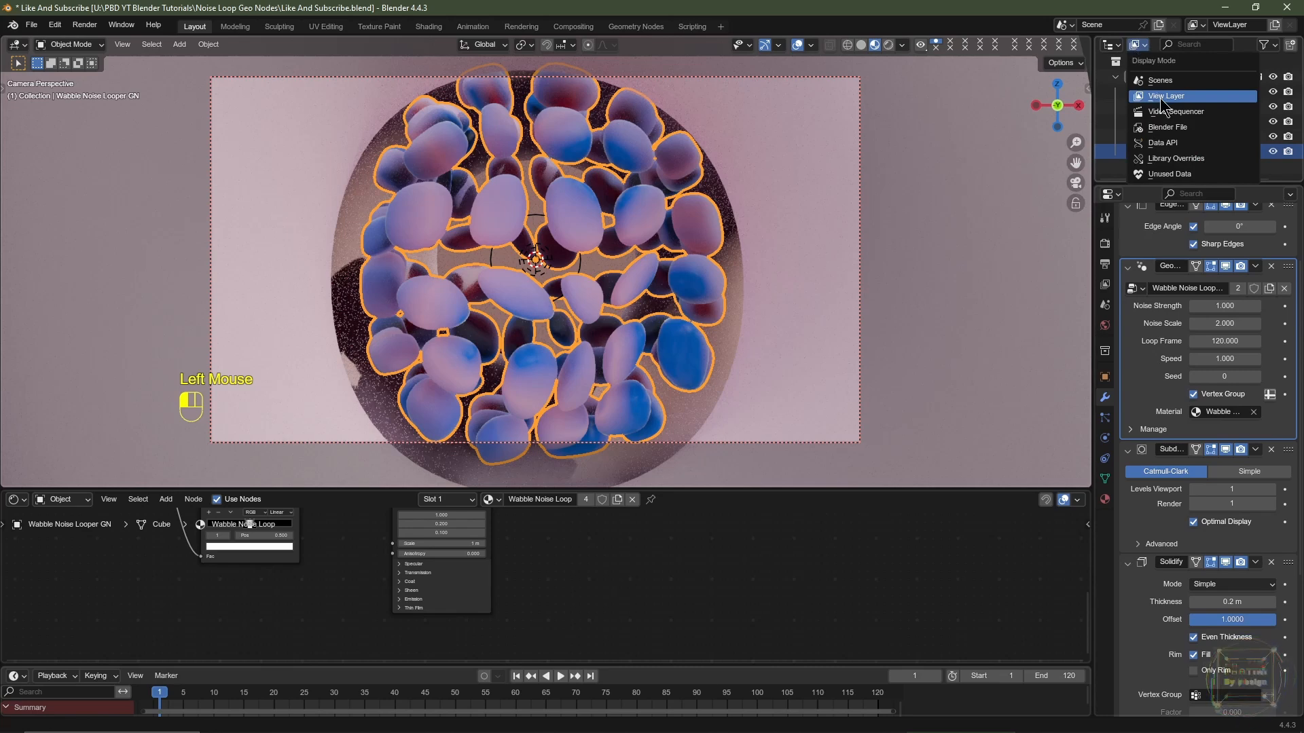
pyautogui.click(1191, 129)
pyautogui.scroll(-2, 1185, 146)
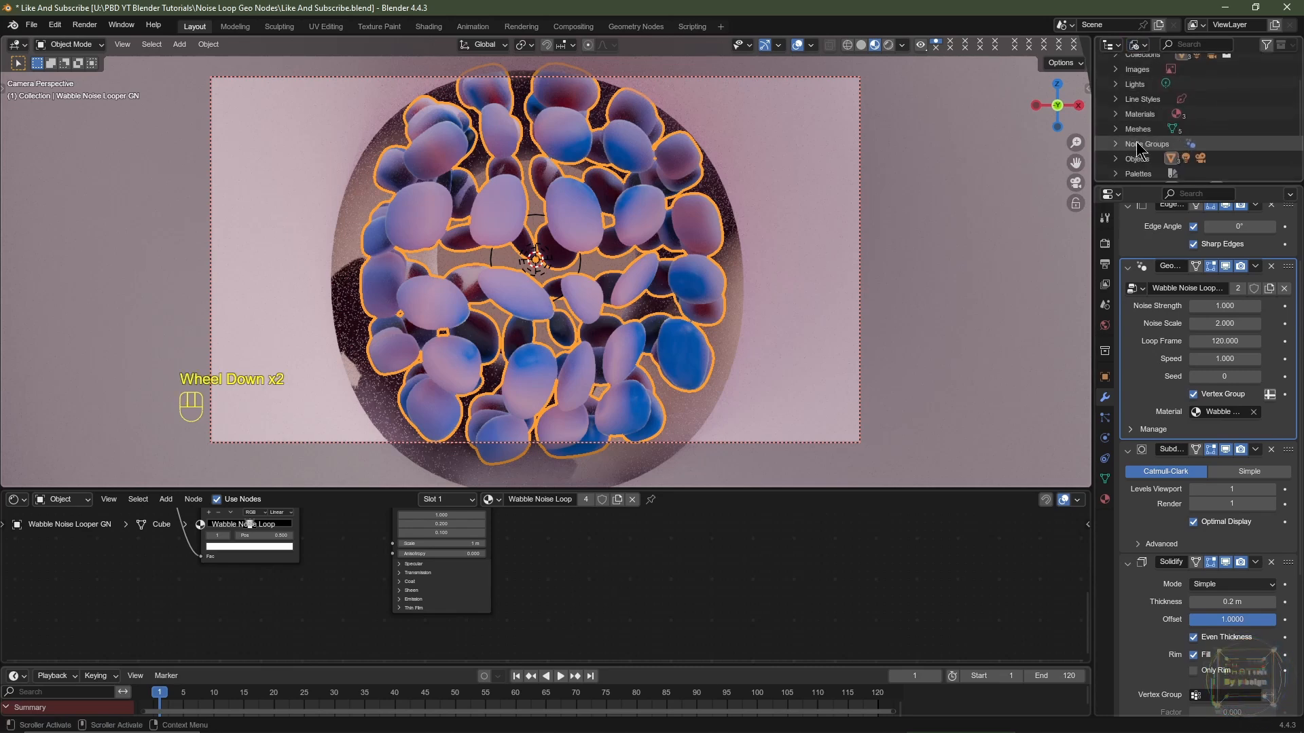
pyautogui.click(1115, 144)
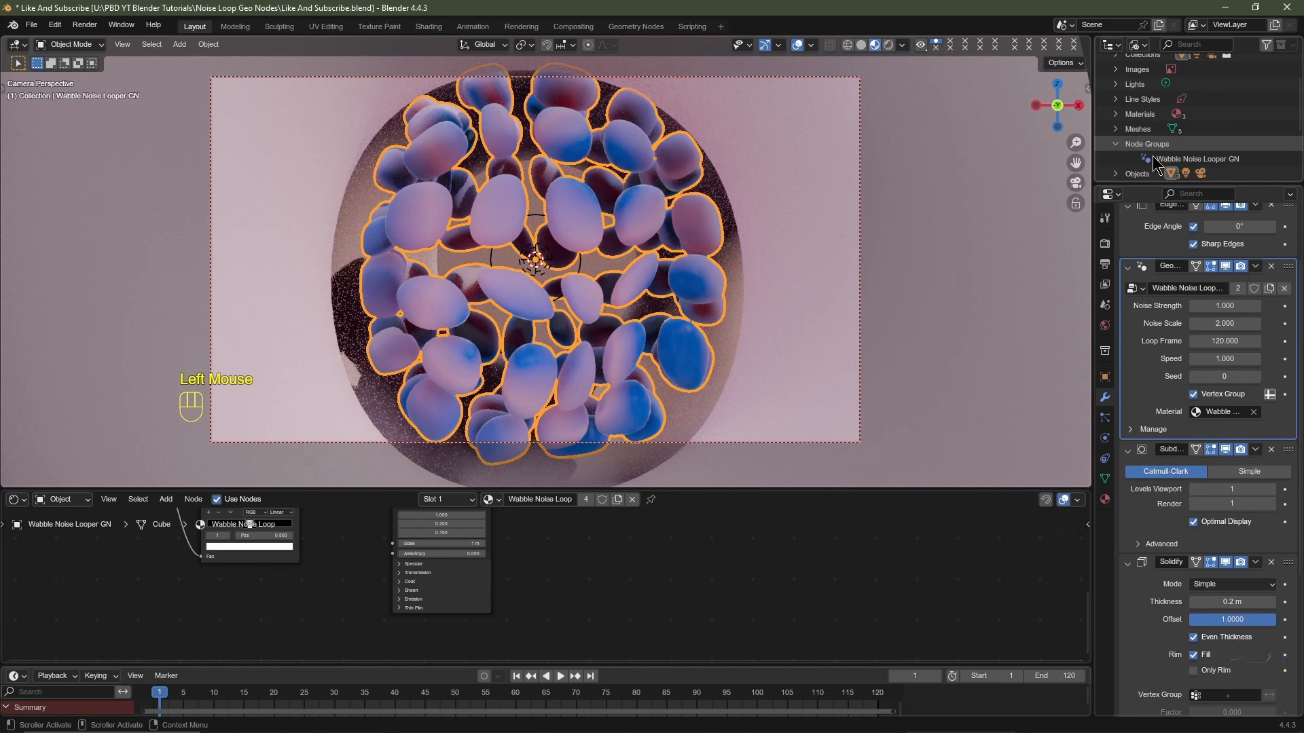
pyautogui.click(1195, 160)
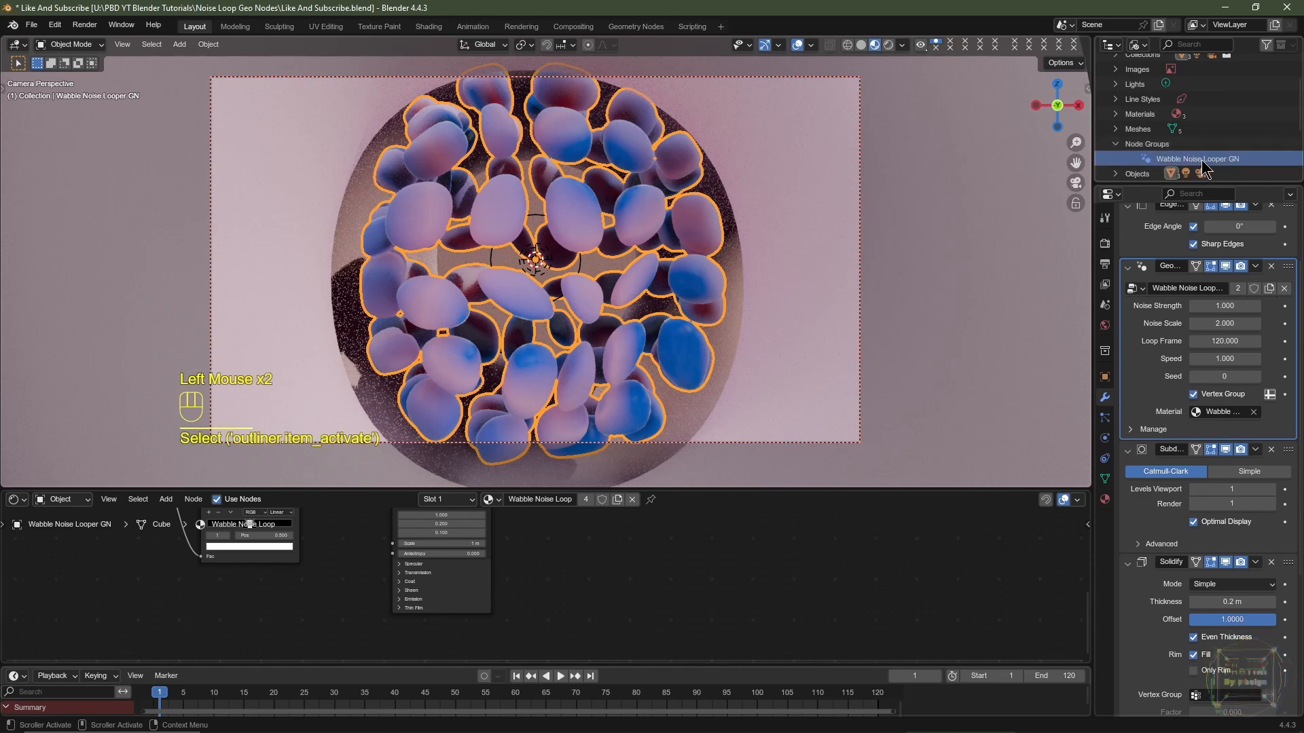
pyautogui.rightClick(1198, 161)
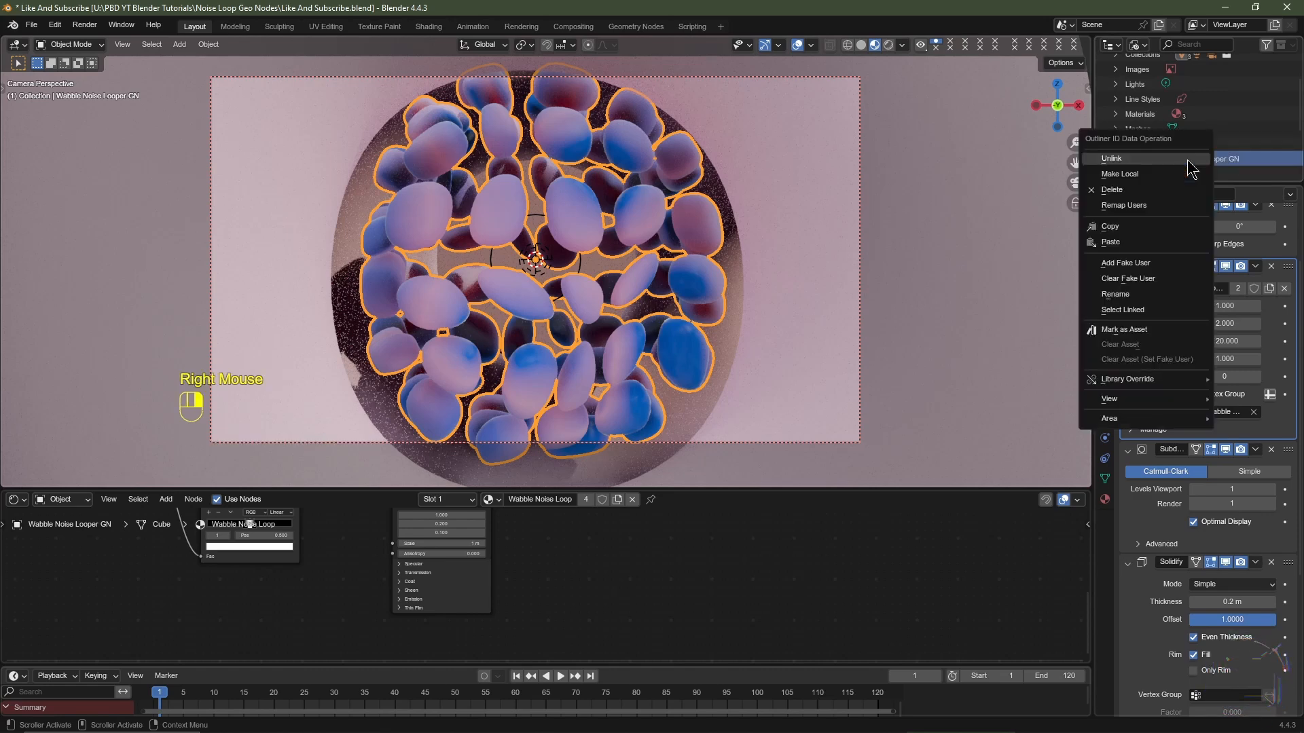
pyautogui.click(1153, 330)
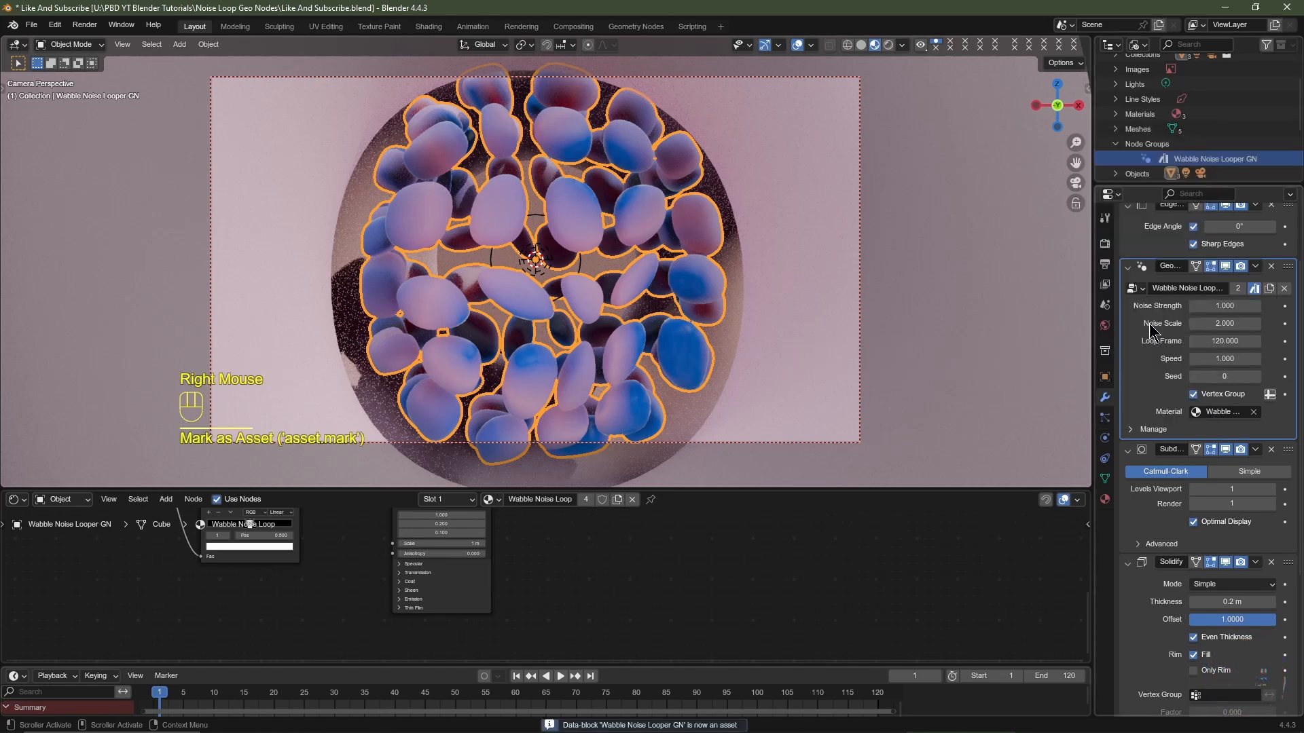
# Check the asset library entries under the preferences' file paths, save the preferences and close the window
pyautogui.click(55, 25)
pyautogui.click(71, 211)
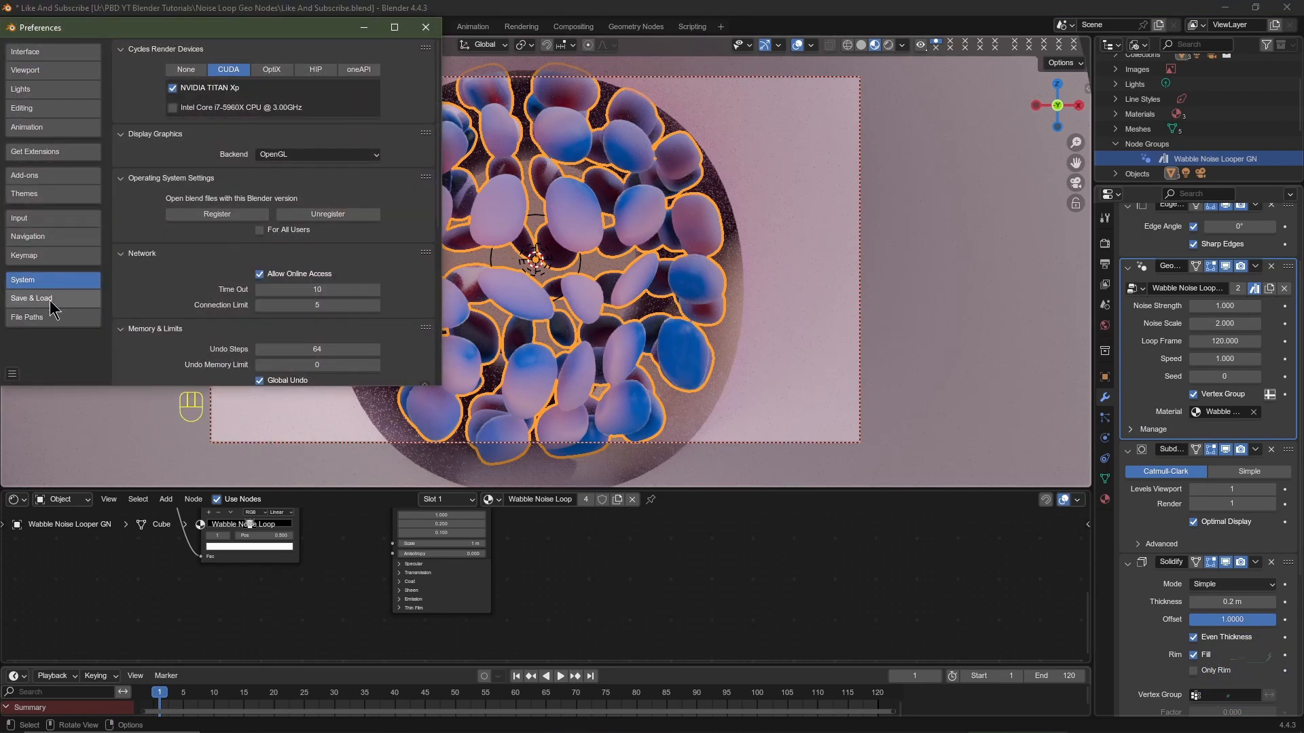
pyautogui.click(42, 318)
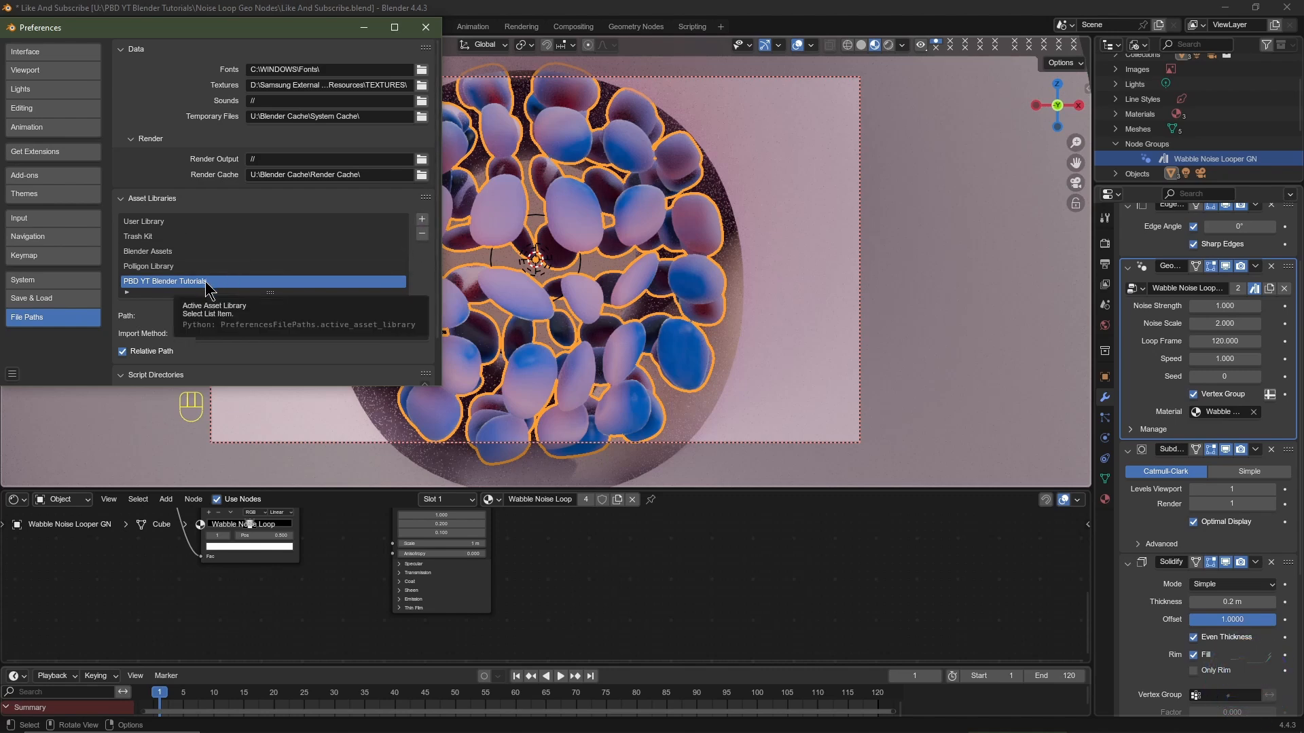
pyautogui.click(12, 374)
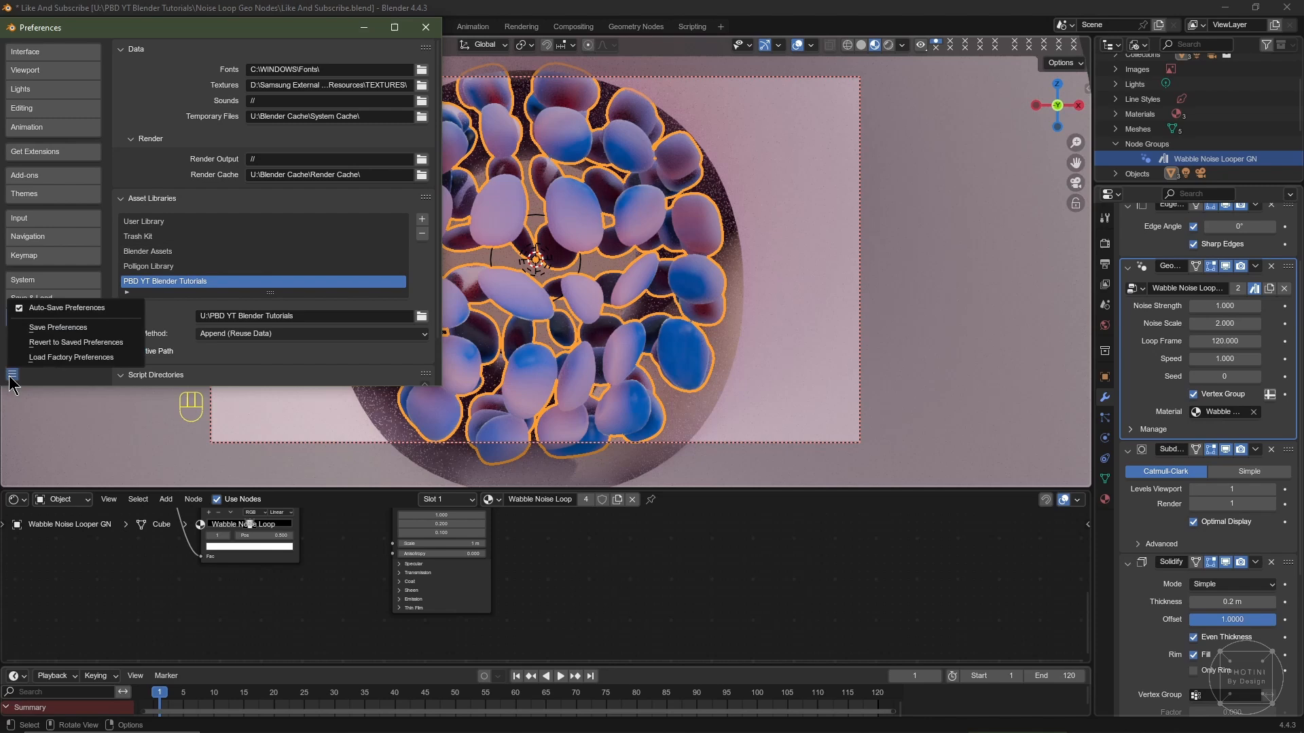
pyautogui.click(81, 333)
pyautogui.click(427, 27)
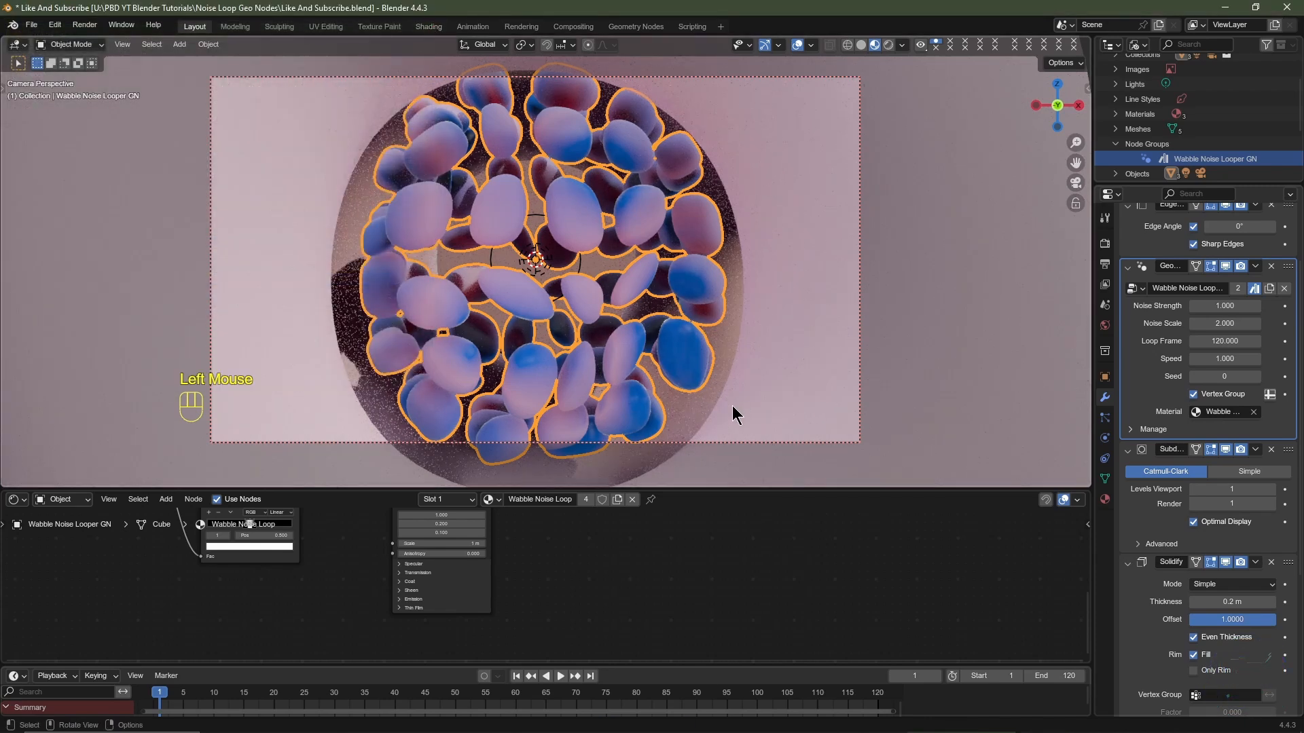
# Change the node editor area to the Asset Browser and select the Wabble Noise Looper GN asset in the Current File library
pyautogui.click(17, 501)
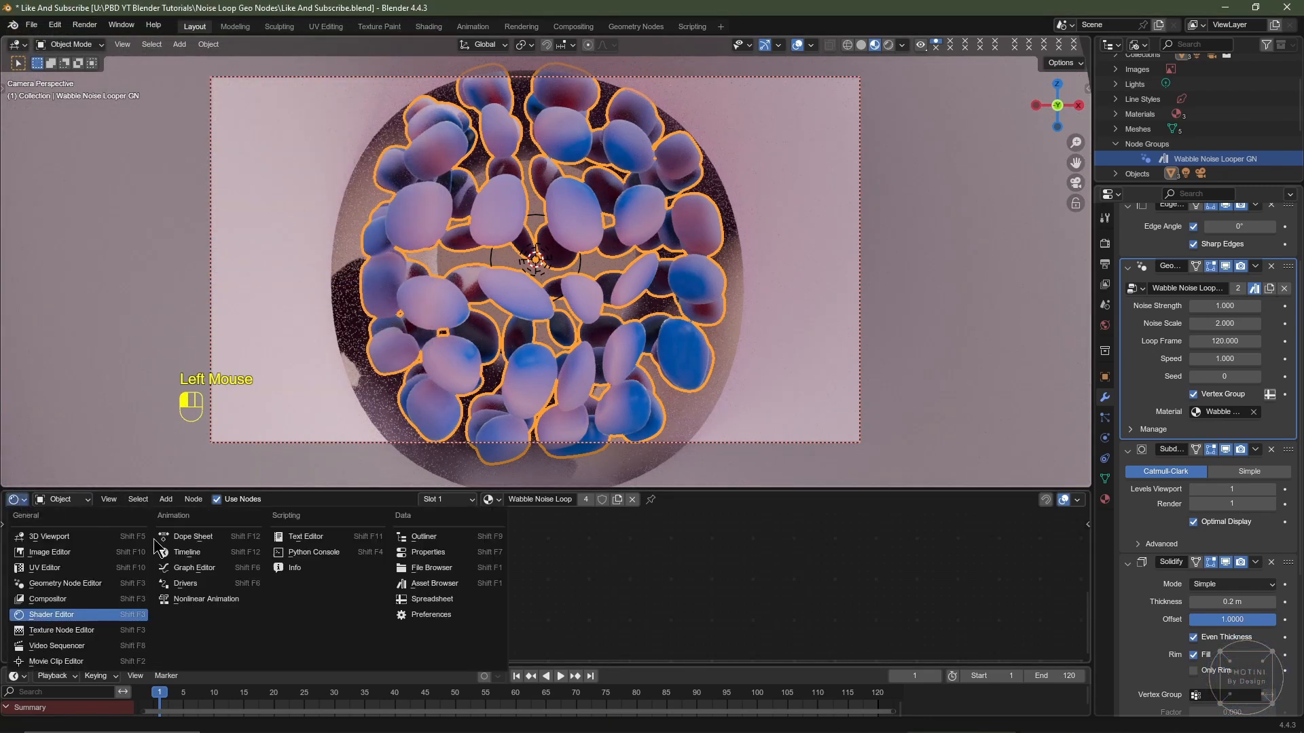
pyautogui.click(434, 572)
pyautogui.click(120, 521)
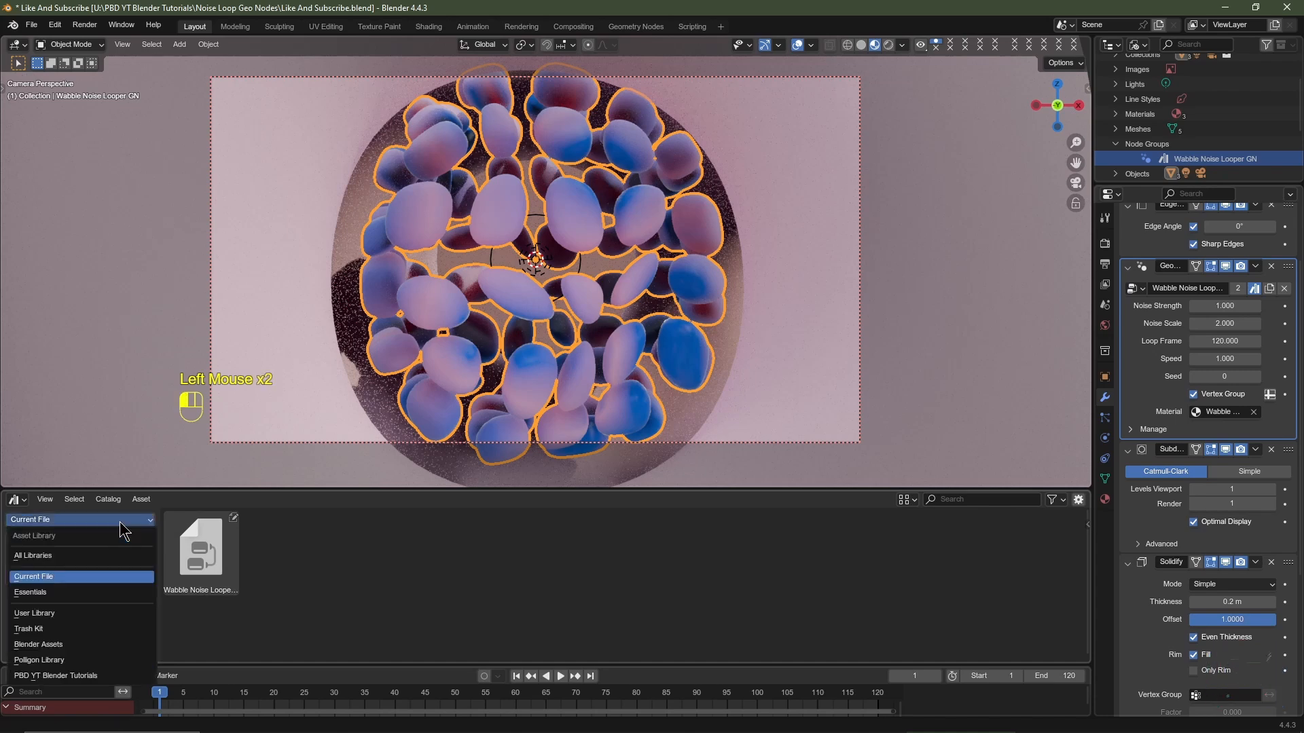
pyautogui.click(155, 531)
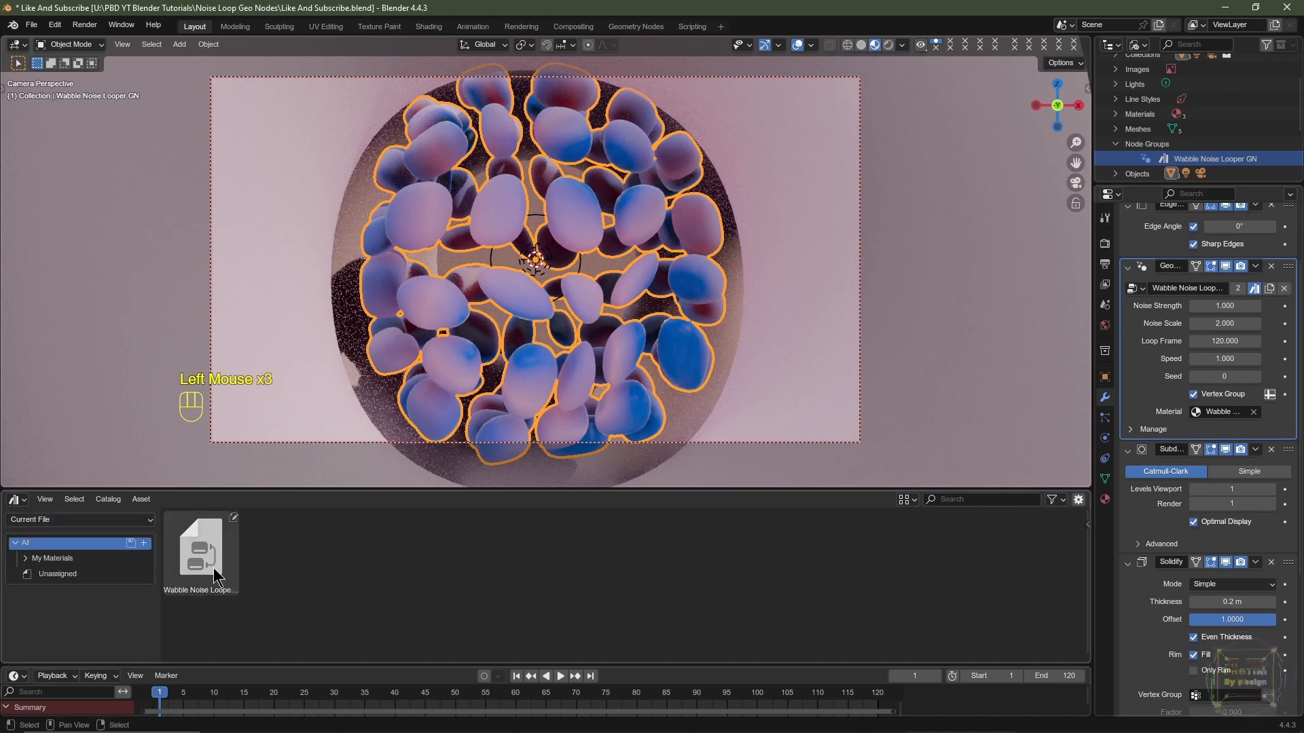
pyautogui.click(213, 571)
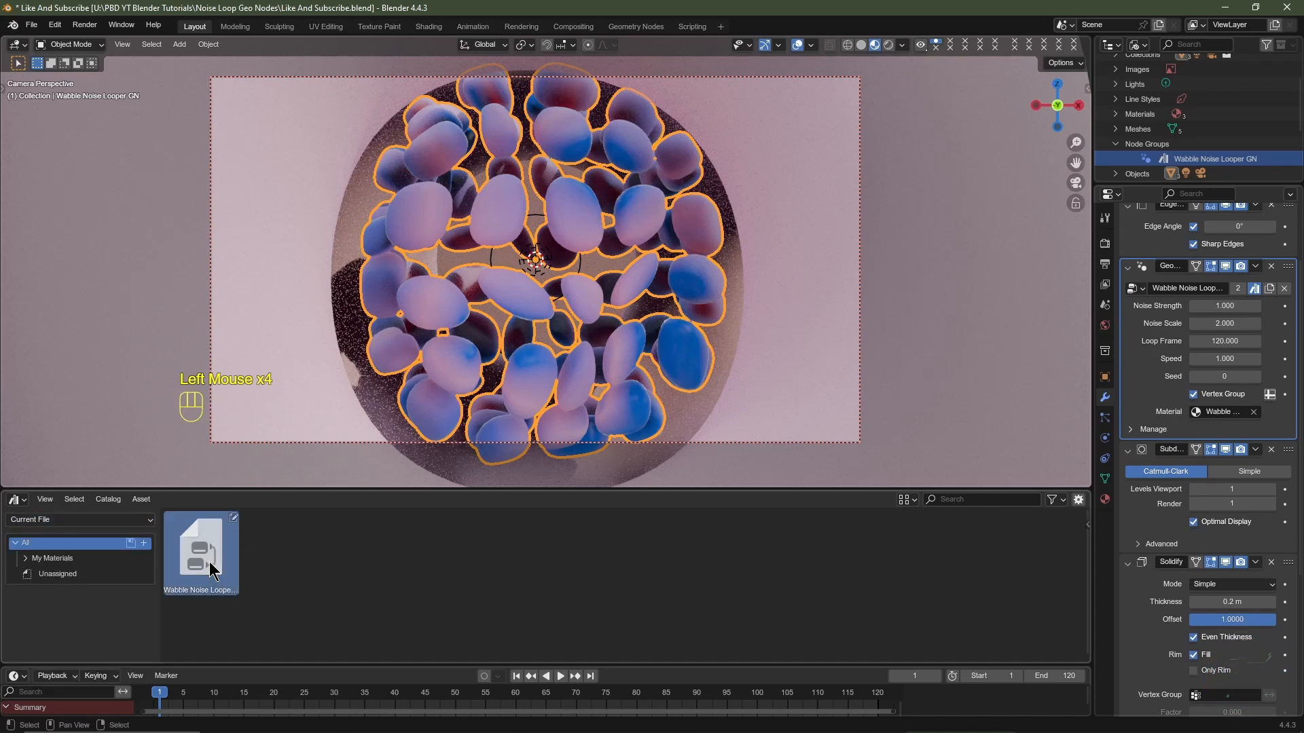
# Search all libraries for "wa", assign the Wabble Noise Looper GN asset to the My Geo Nodes Tools catalog and show that catalog
pyautogui.click(88, 520)
pyautogui.click(64, 556)
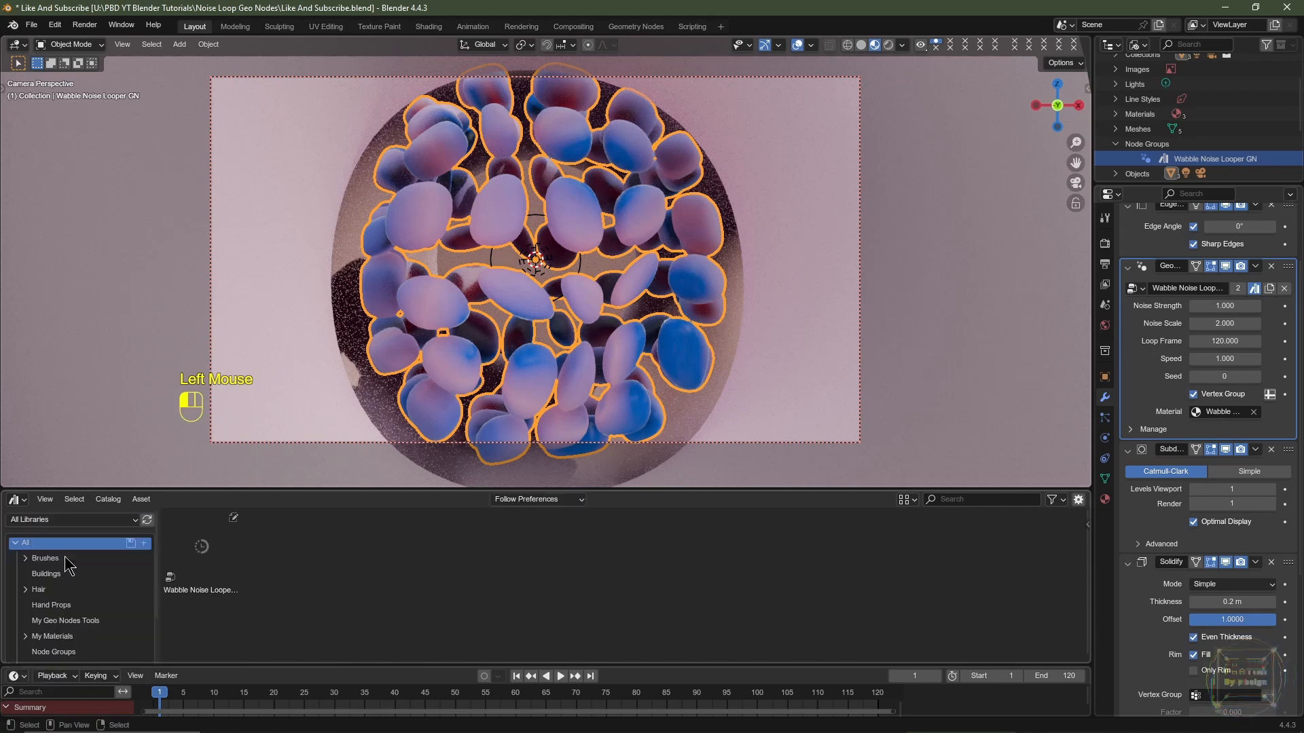
pyautogui.click(991, 499)
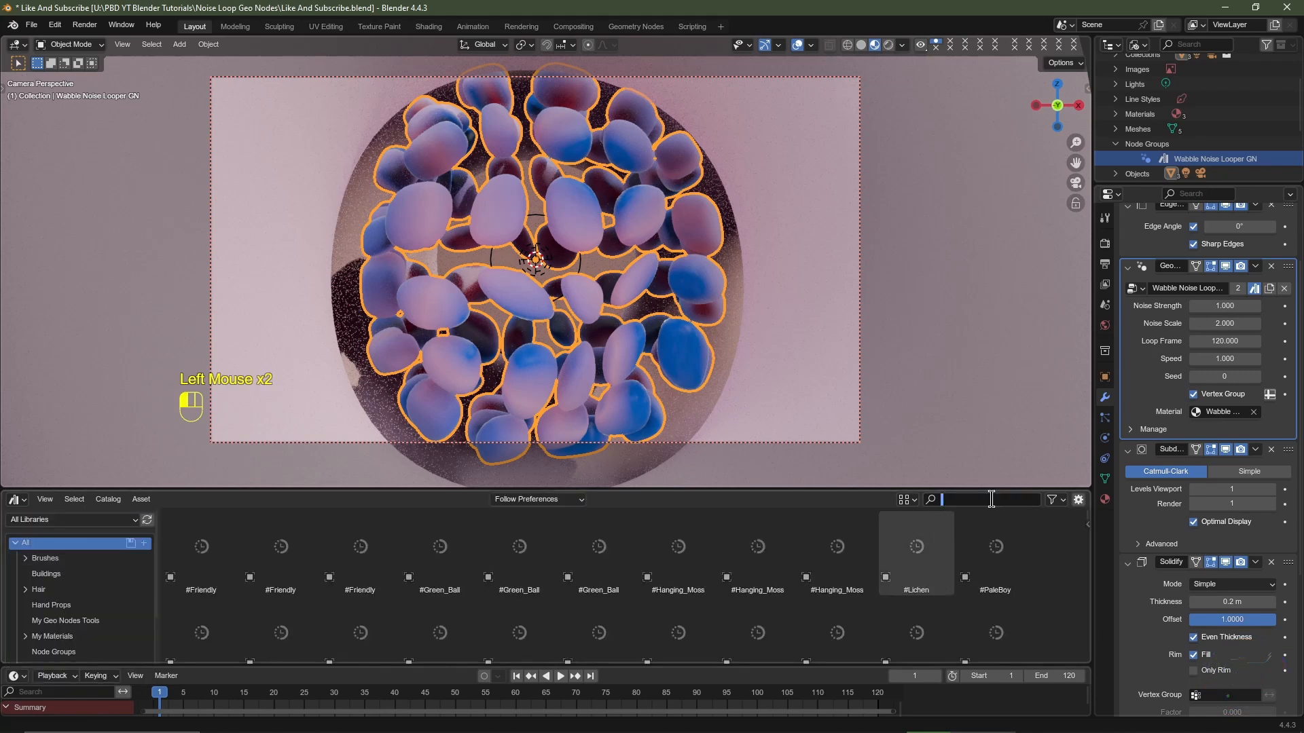
pyautogui.write('wa')
pyautogui.press('Return')
pyautogui.scroll(-1, 48, 626)
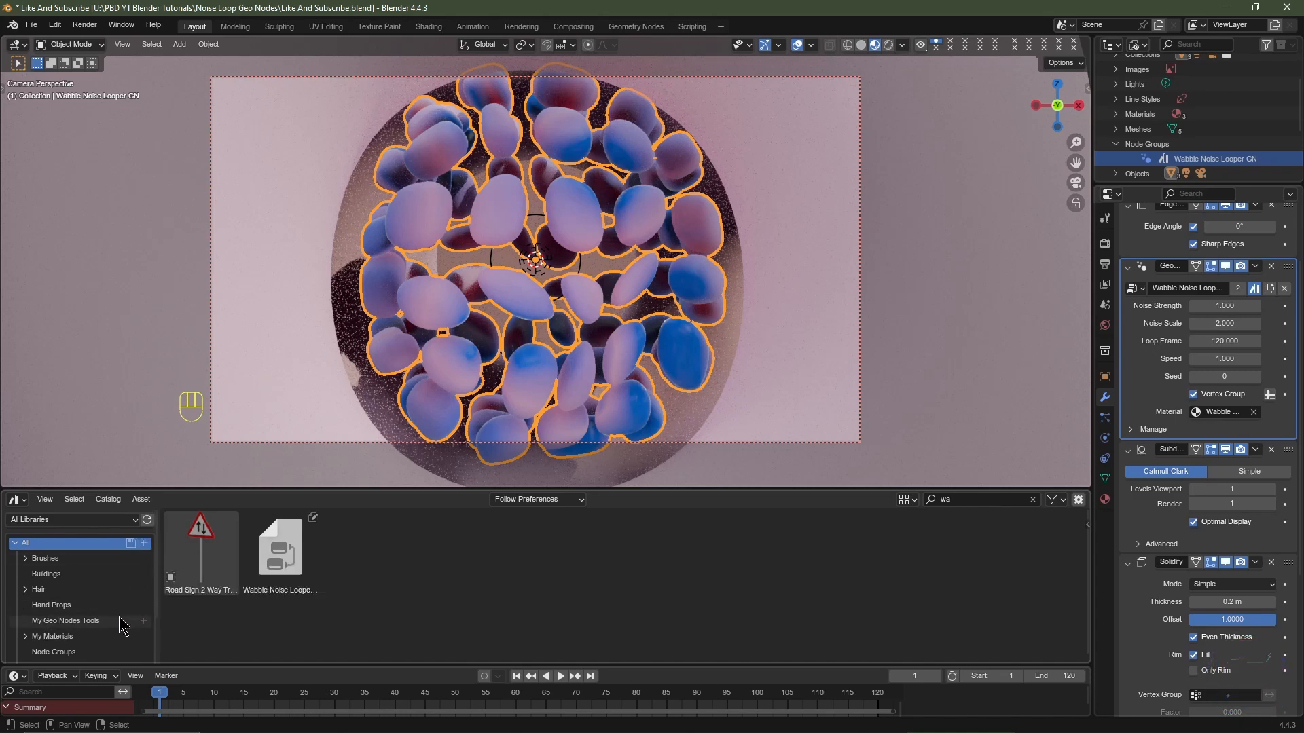
pyautogui.click(290, 550)
pyautogui.moveTo(290, 548); pyautogui.dragTo(75, 625)
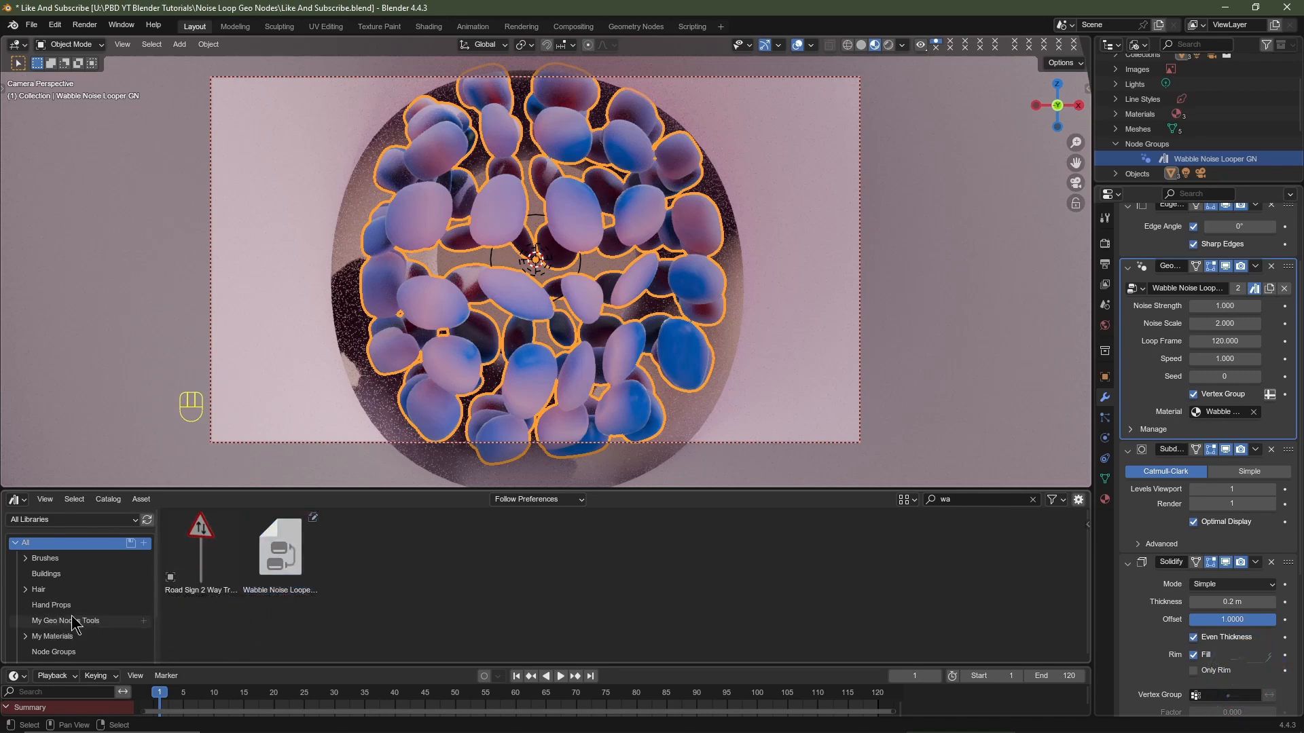
pyautogui.click(75, 623)
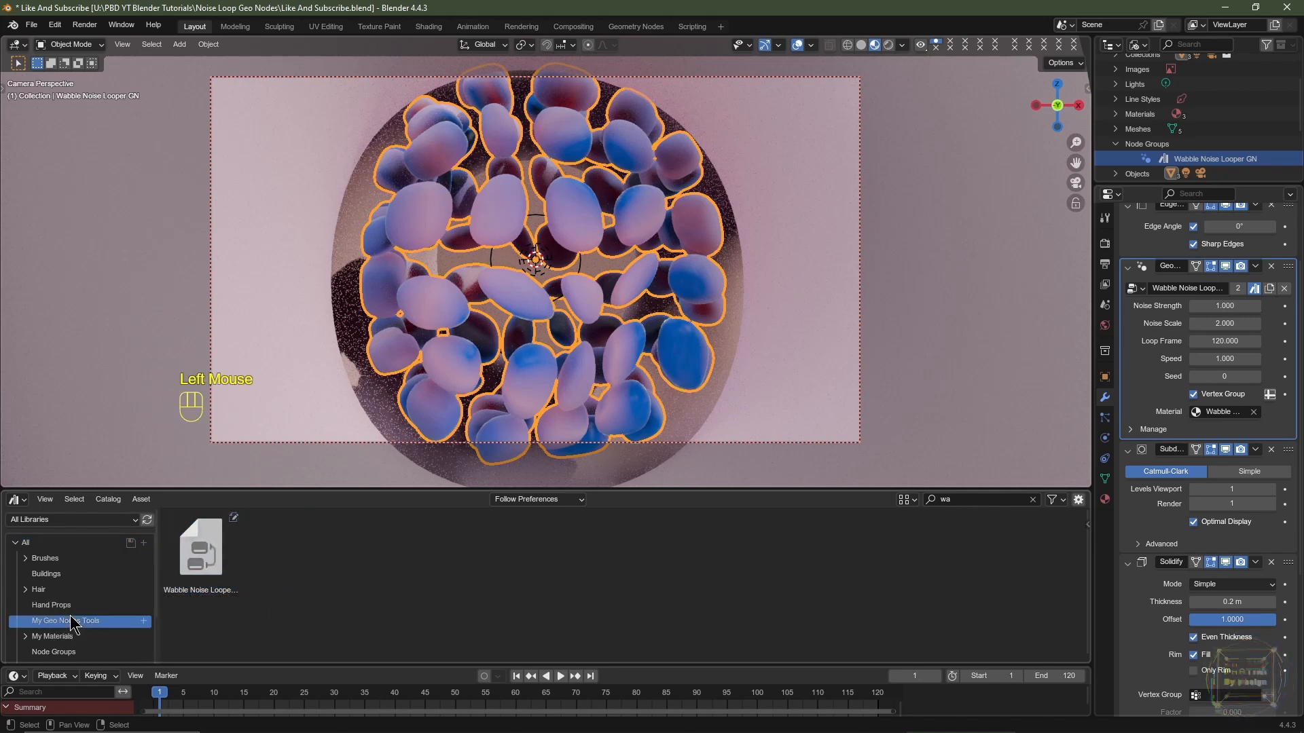
pyautogui.scroll(-3, 75, 624)
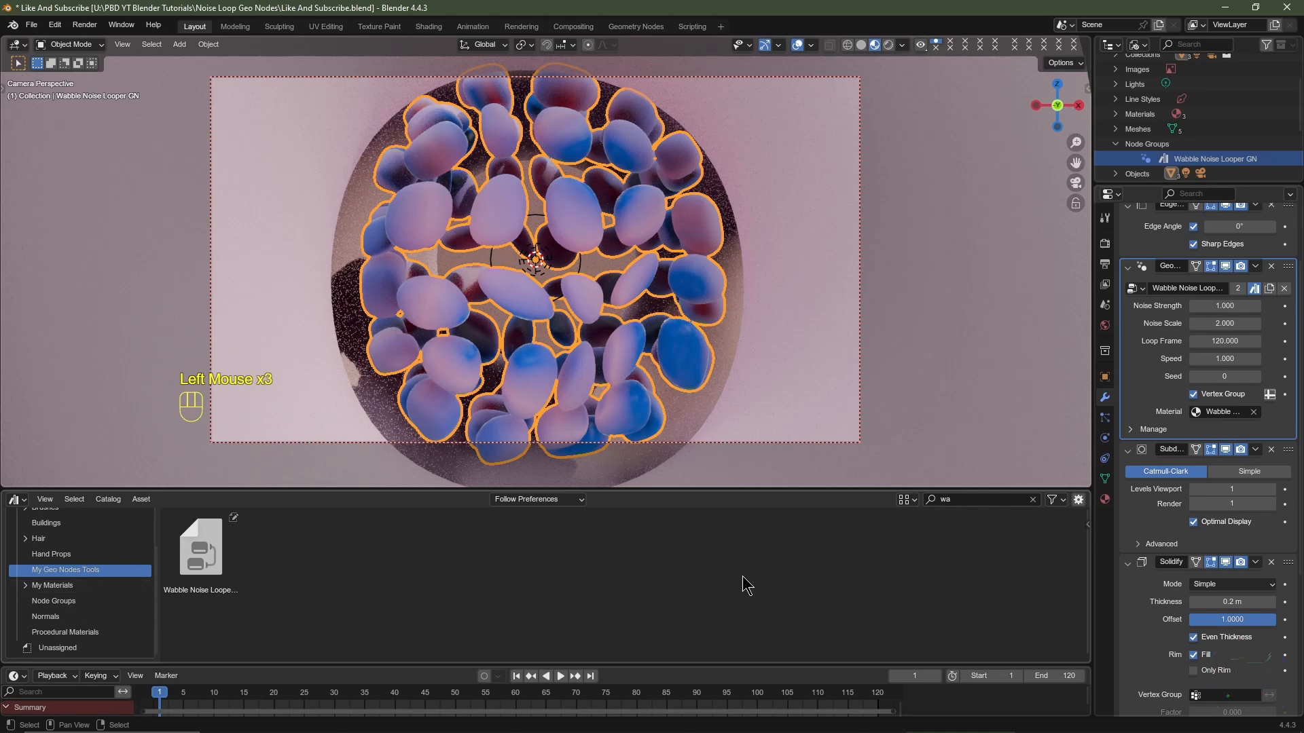
# Return the Asset Browser area to the Shader Editor, show the render properties and save the file
pyautogui.click(17, 499)
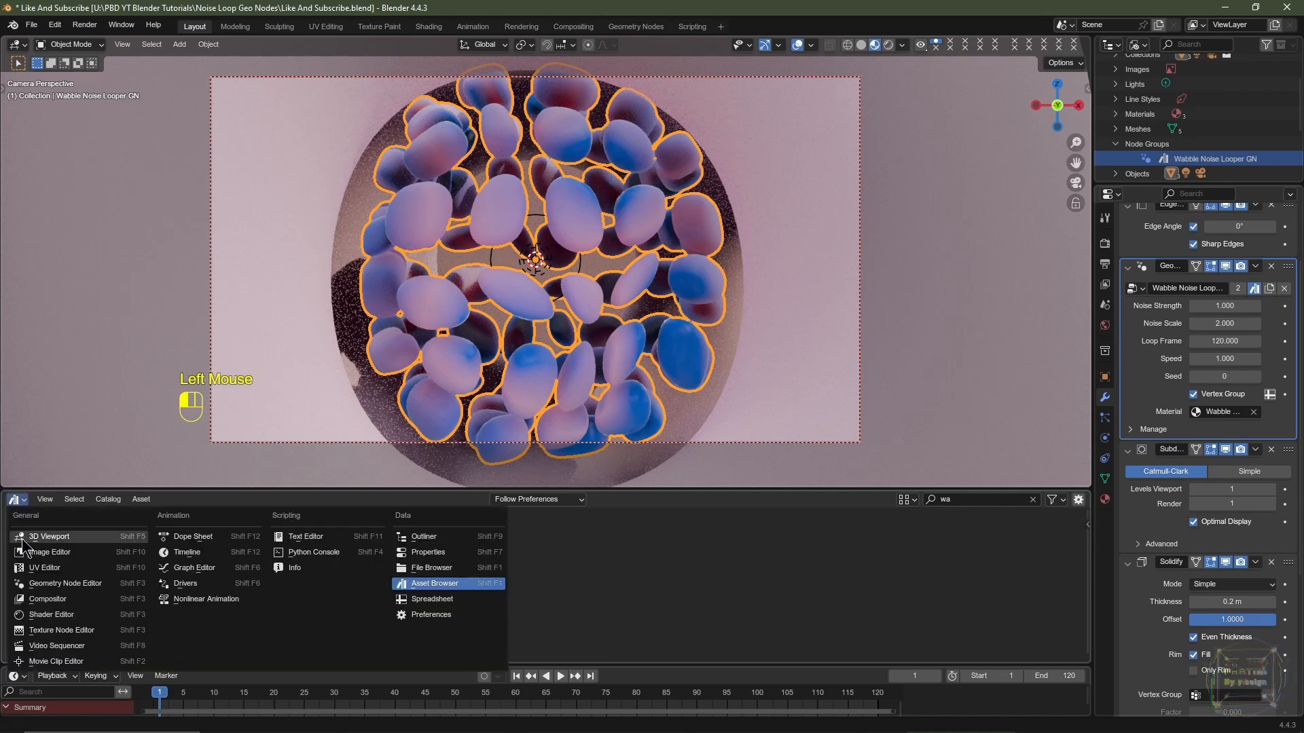
pyautogui.click(41, 615)
pyautogui.scroll(-2, 605, 571)
pyautogui.moveTo(605, 570); pyautogui.dragTo(459, 568, button='middle')
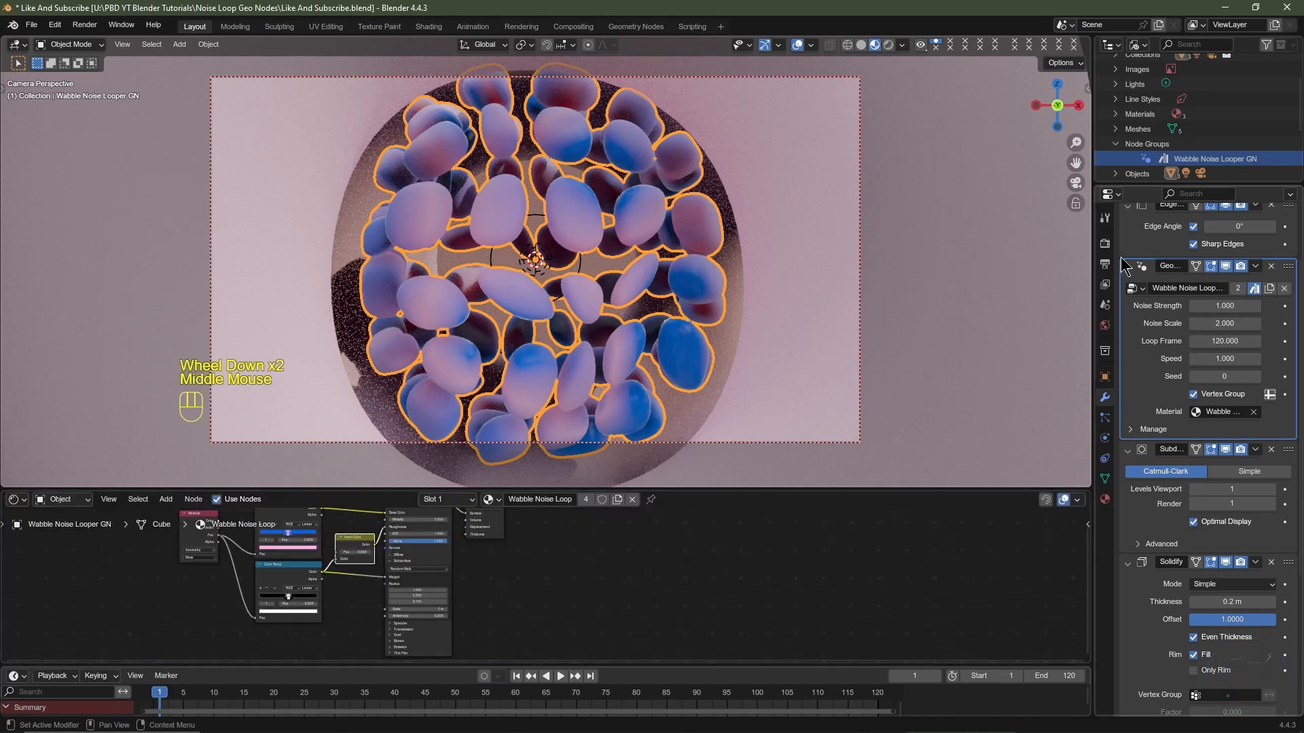
pyautogui.click(1105, 244)
pyautogui.hotkey('ctrl', 's')
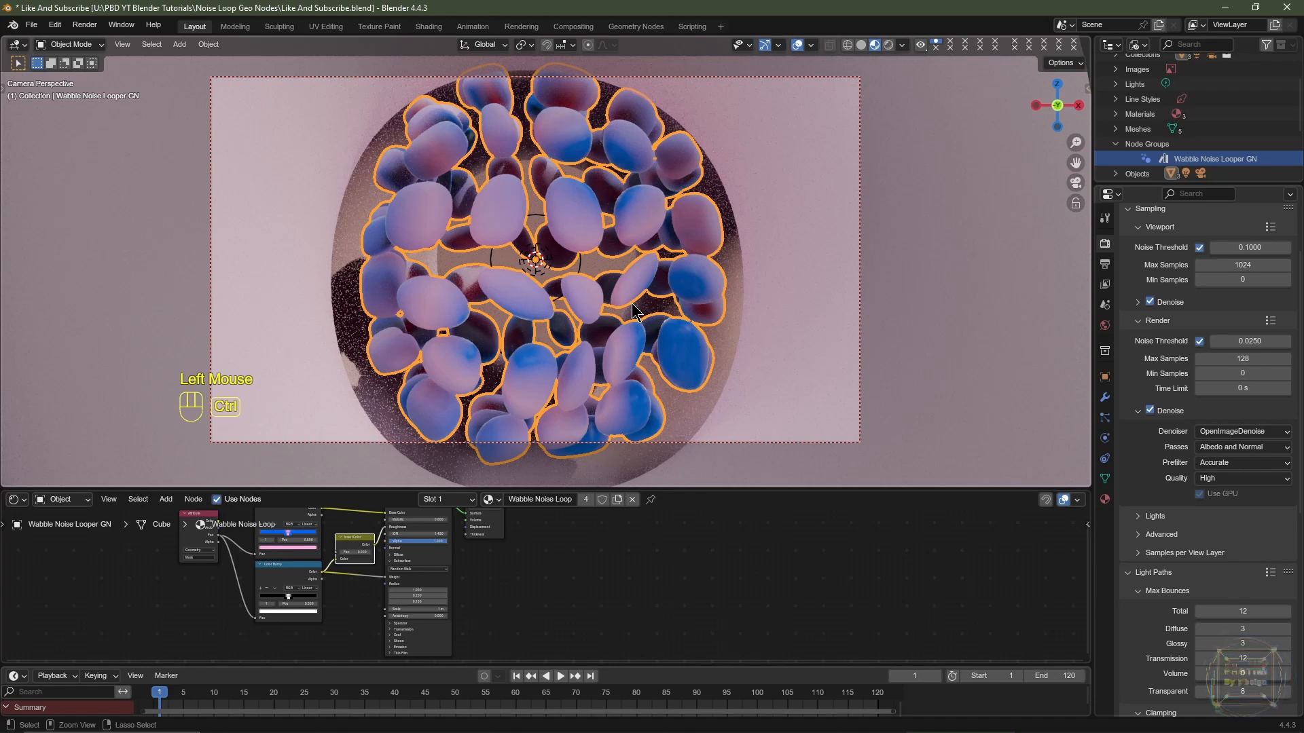